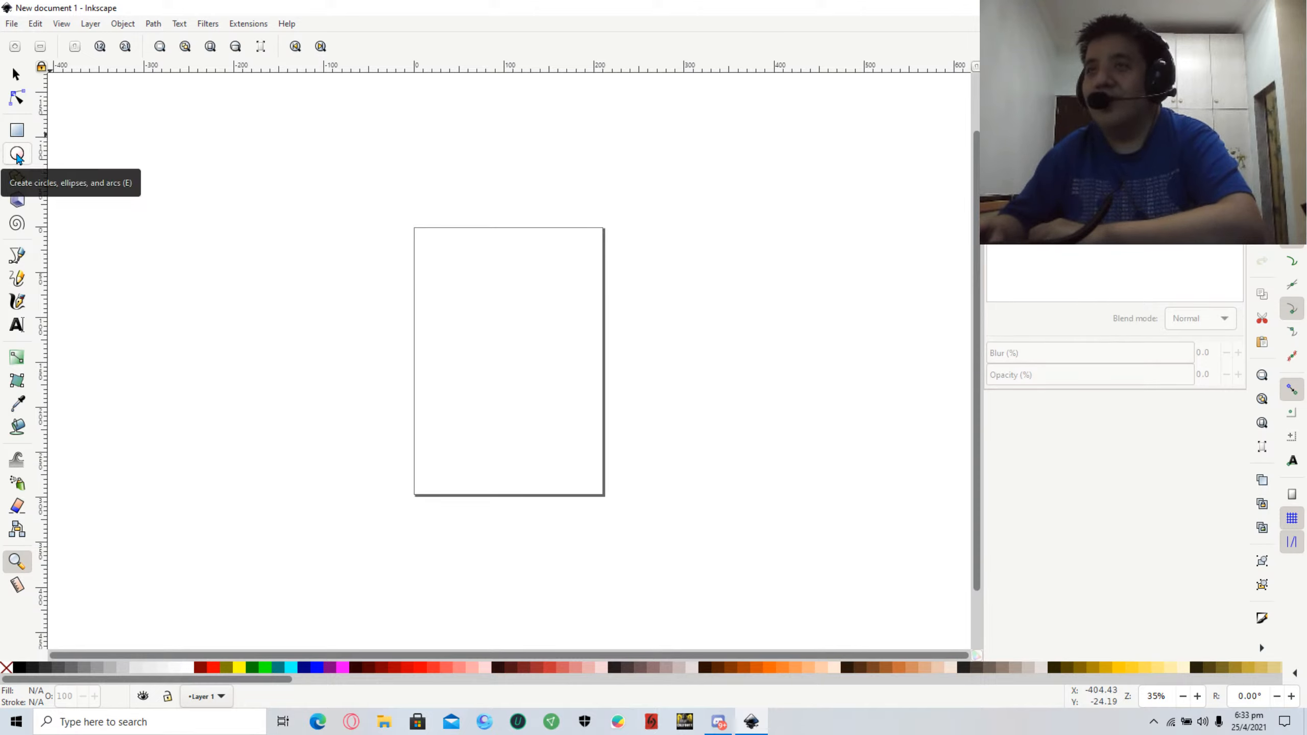
Draw a rounded rectangle about 226 mm wide and 222 mm high over the page, and delete the stray tiny rectangle inside it.
left_click(18, 156)
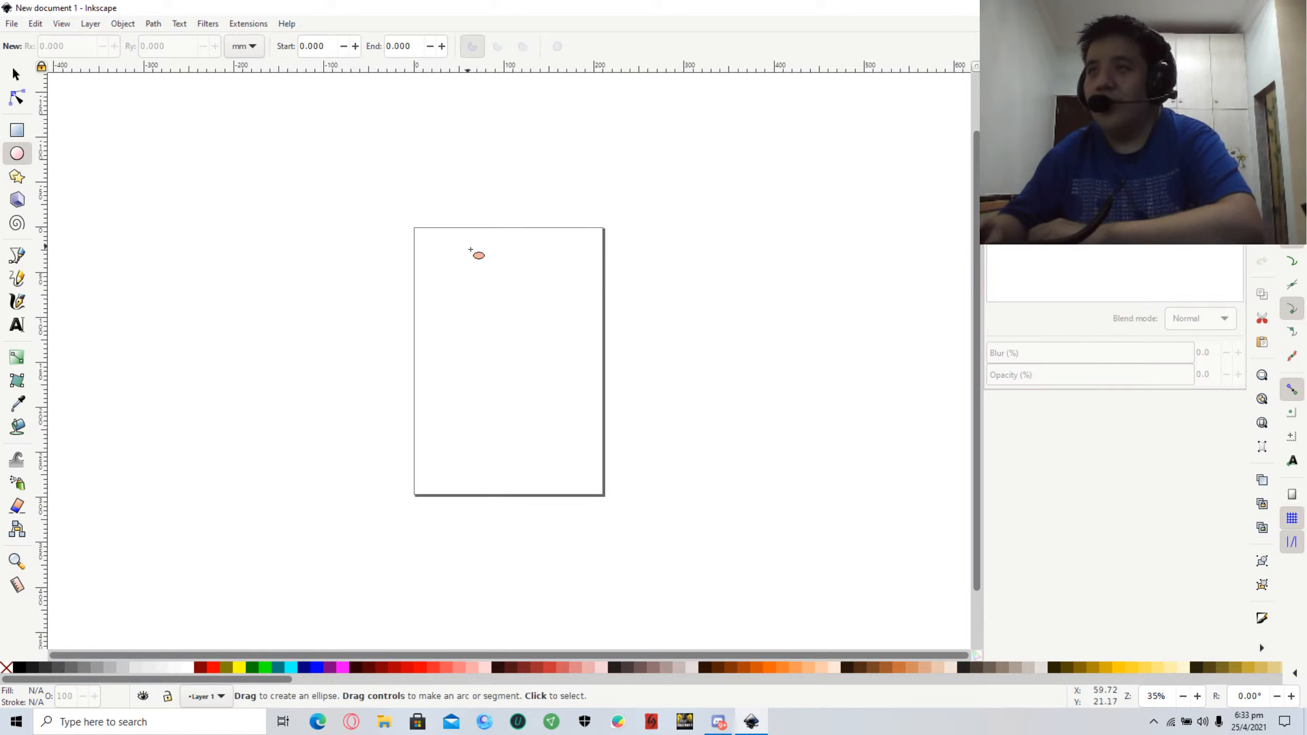
left_click(17, 130)
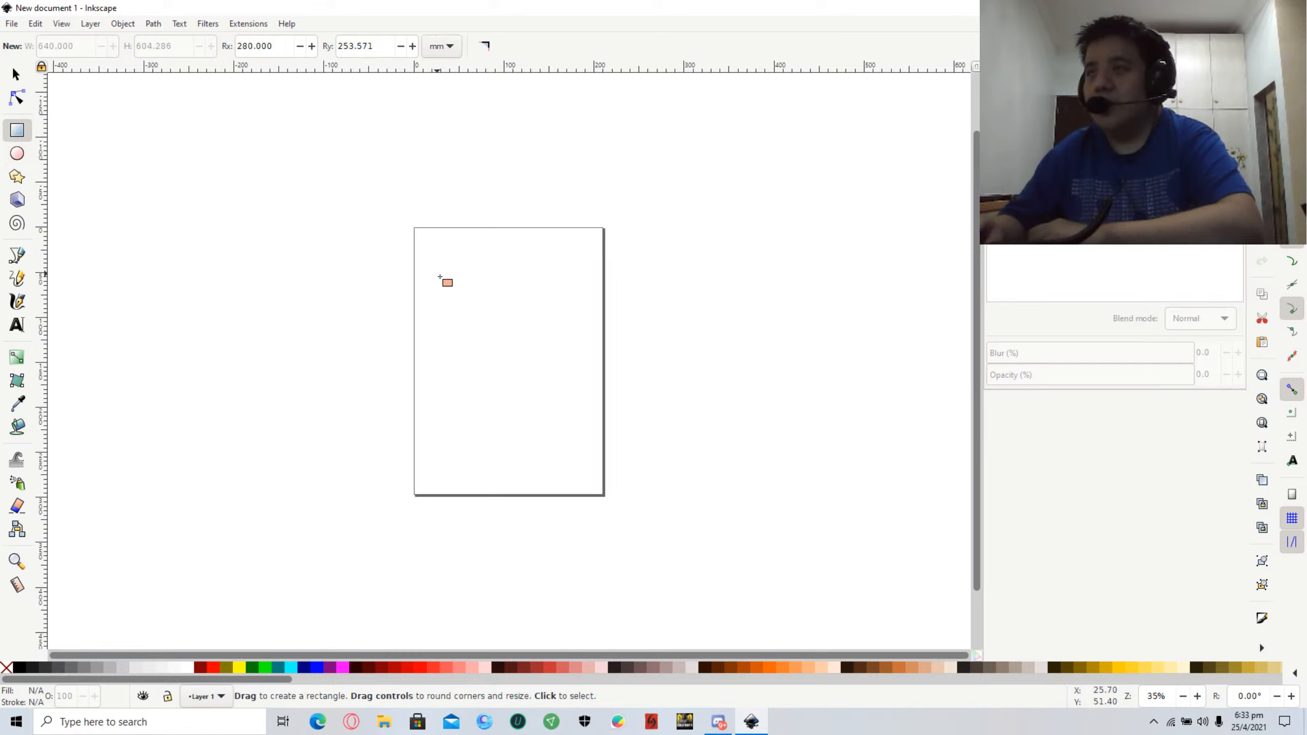
left_click_drag(441, 278, 643, 477)
left_click_drag(566, 393, 543, 392)
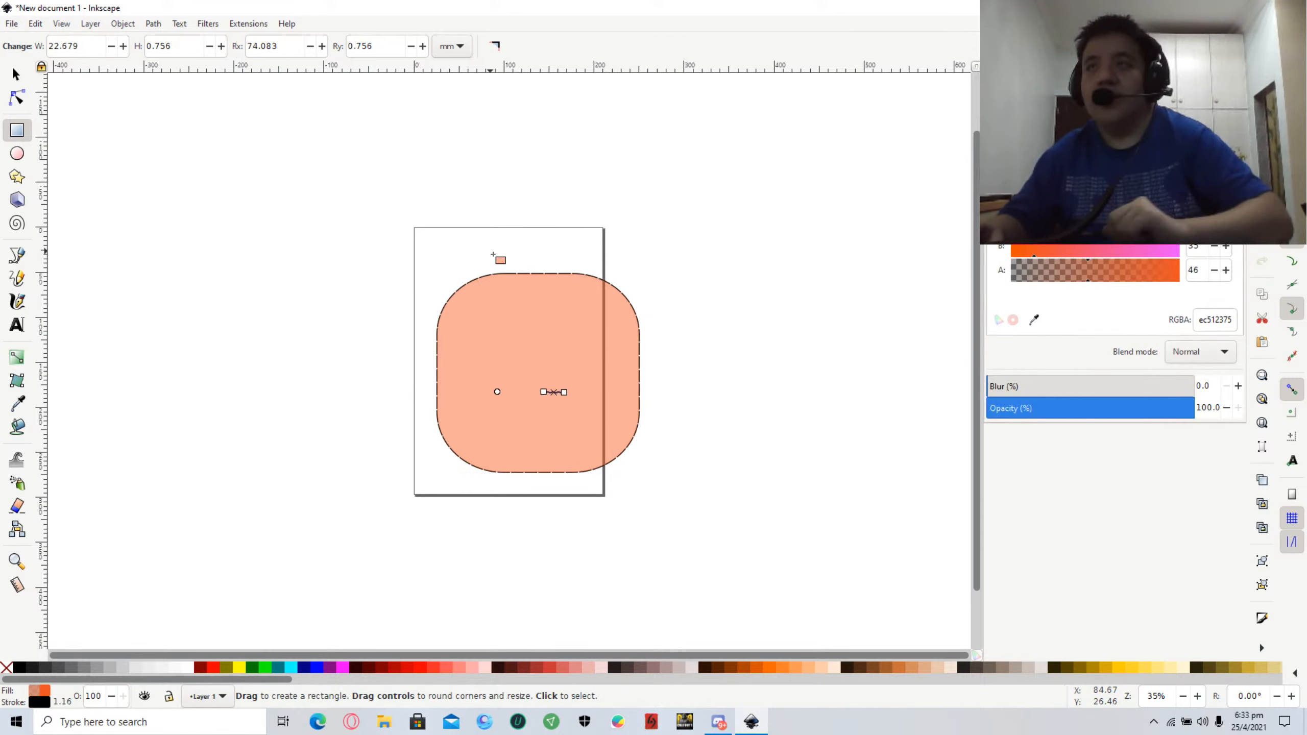
key("Delete")
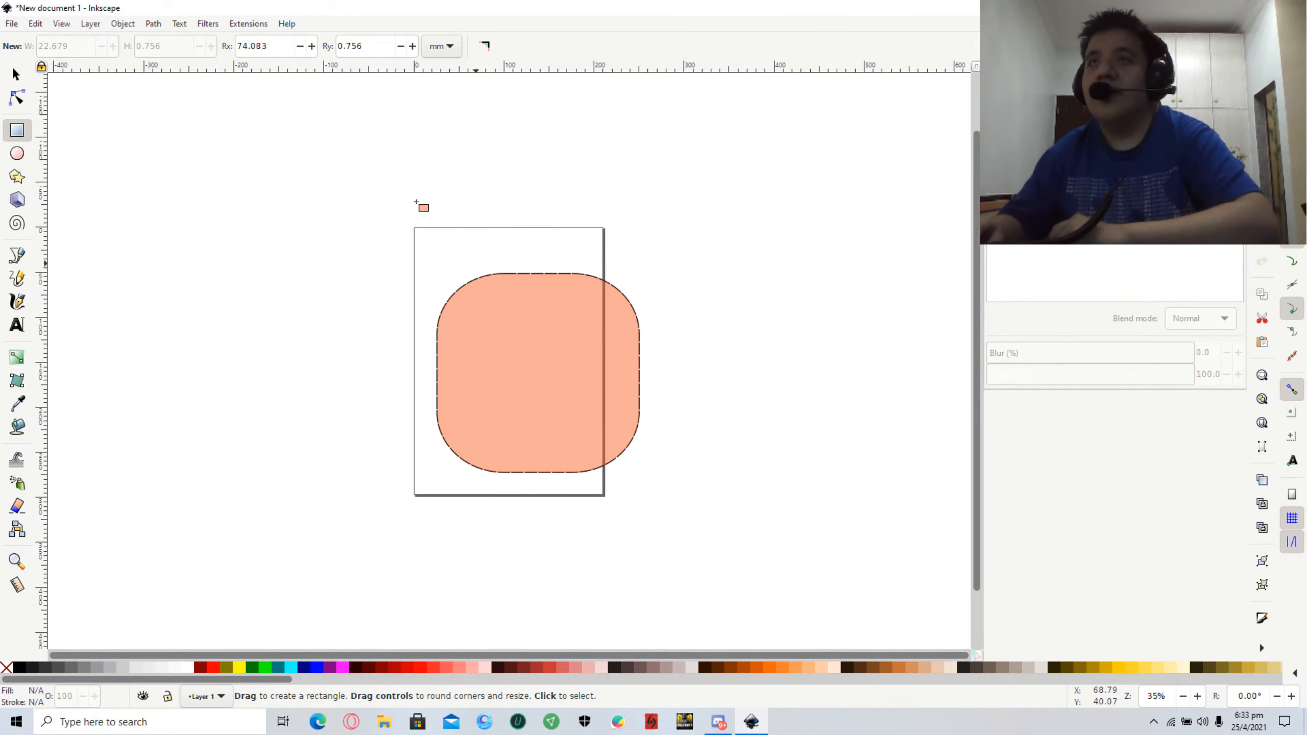
Move the rounded rectangle up so it is roughly centred across the page, at about X -8.2 mm, Y 29.7 mm, and deselect it.
left_click(15, 74)
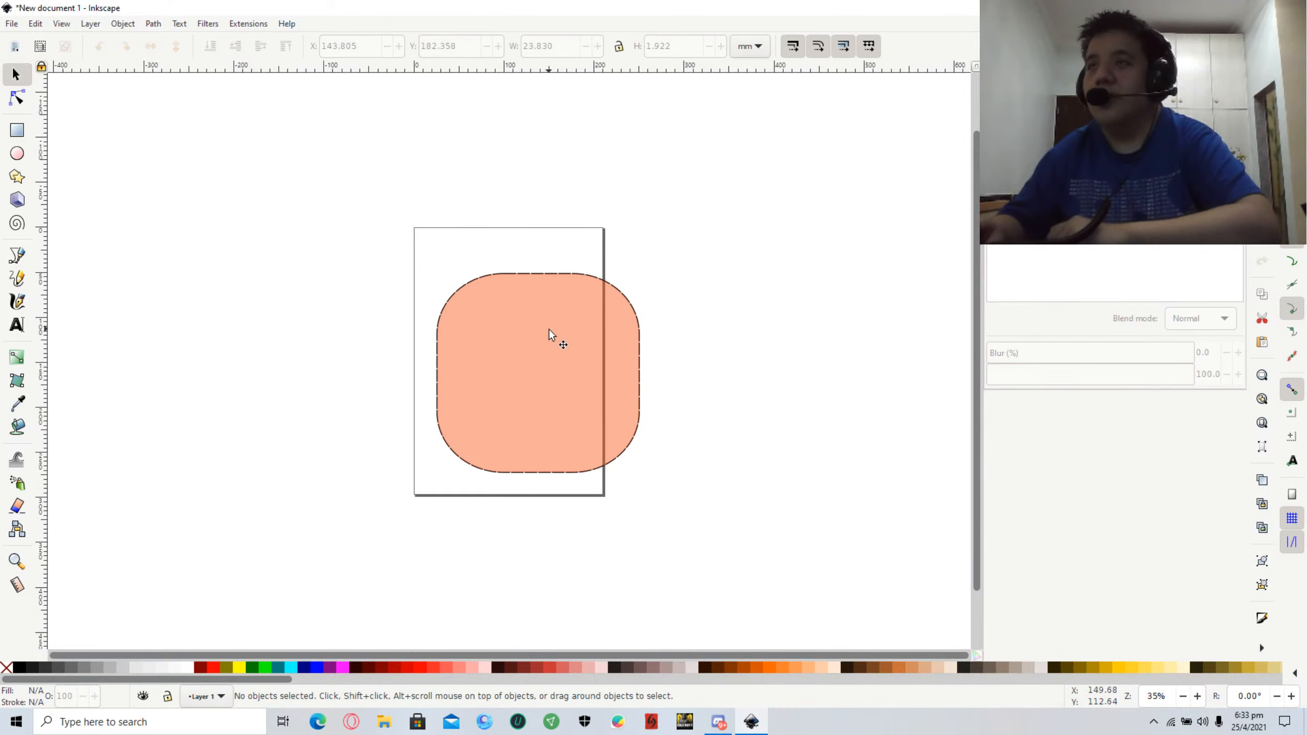
left_click_drag(550, 328, 509, 305)
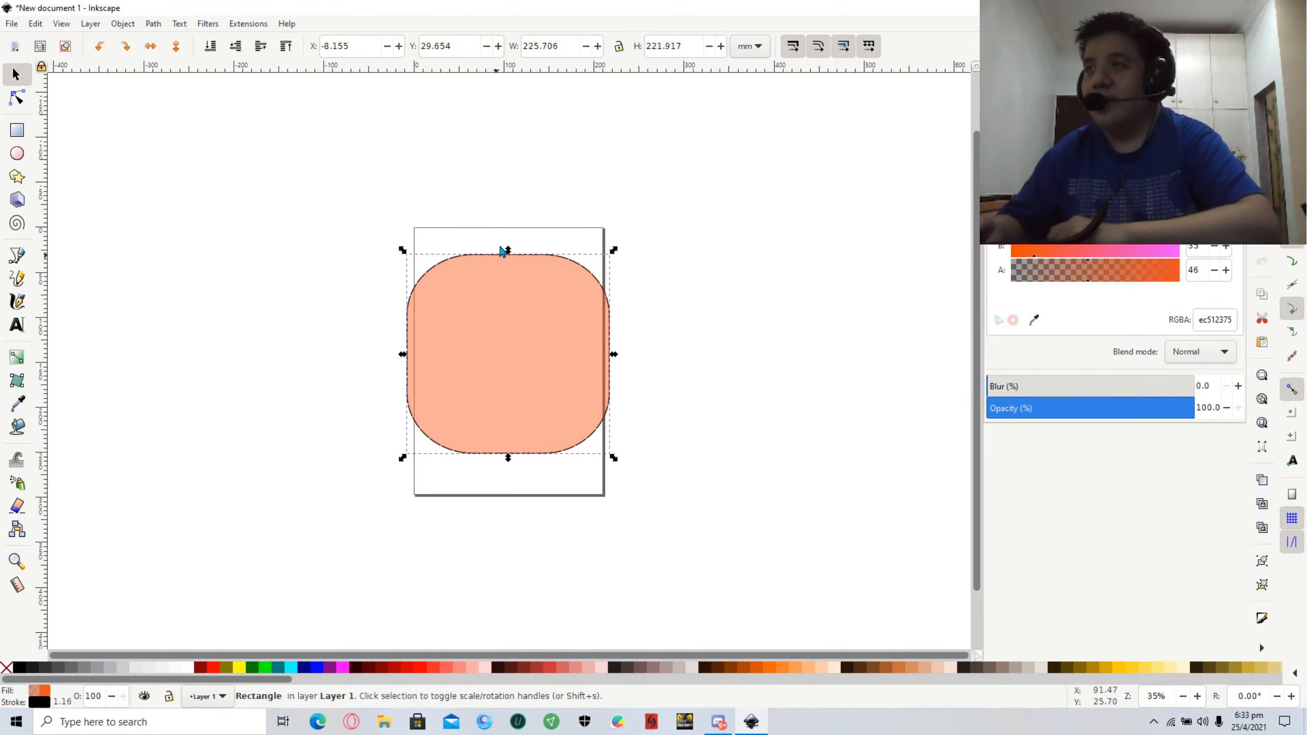
left_click(755, 362)
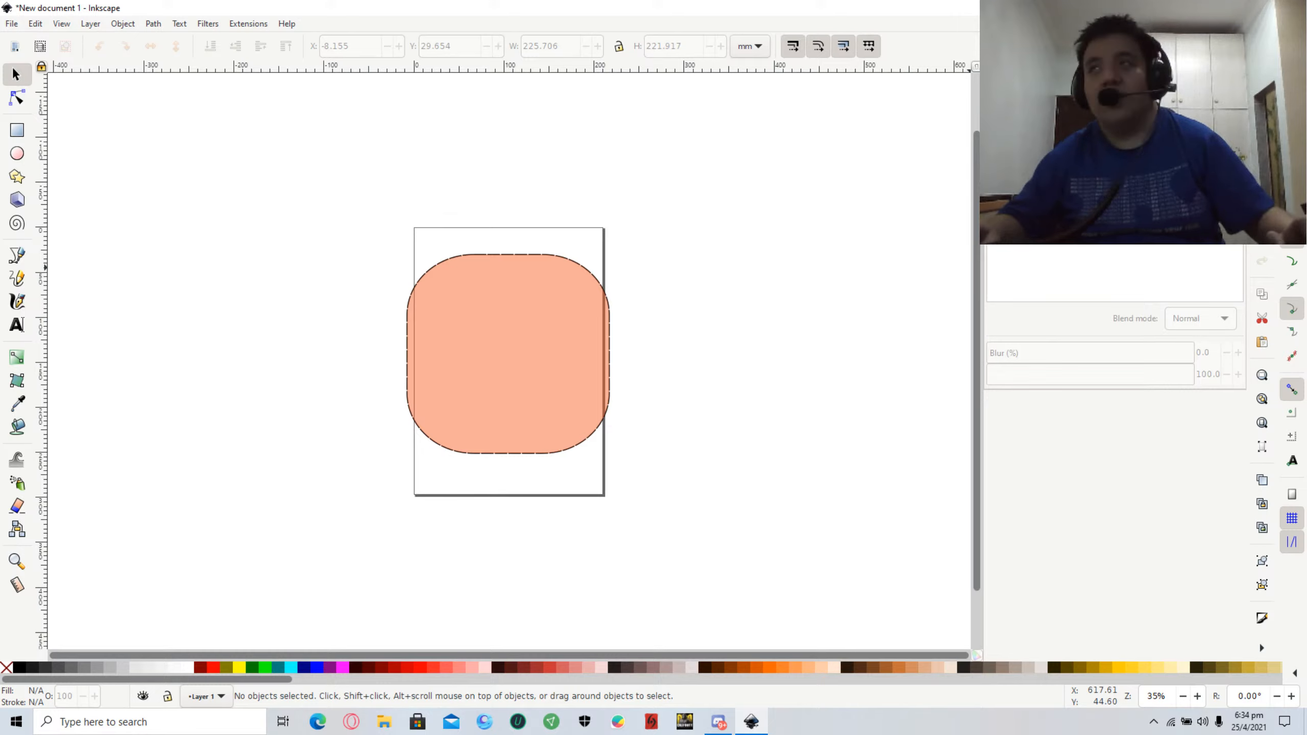
Switch to the GeForce Experience overlay, set the HUD layout's camera to the medium size, and return to Inkscape.
key("alt")
key("alt+z")
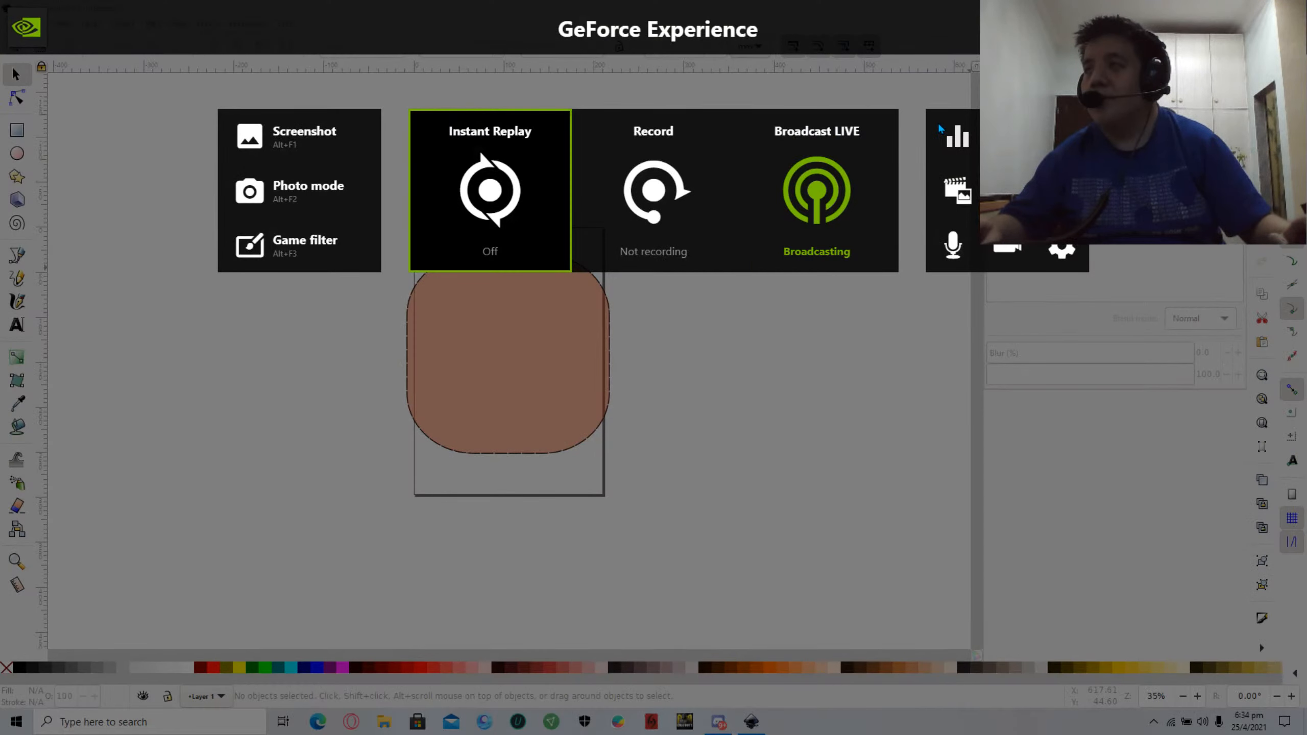
mouse_move(1021, 270)
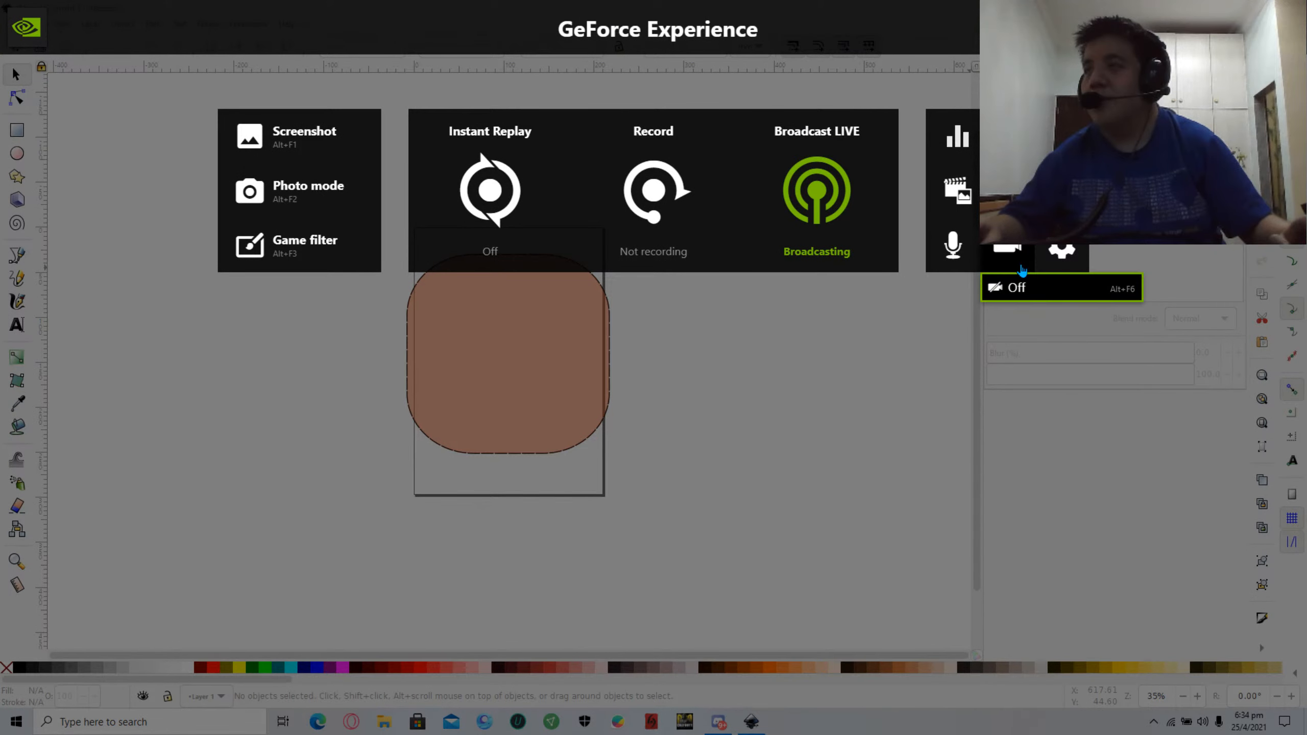
left_click(1059, 252)
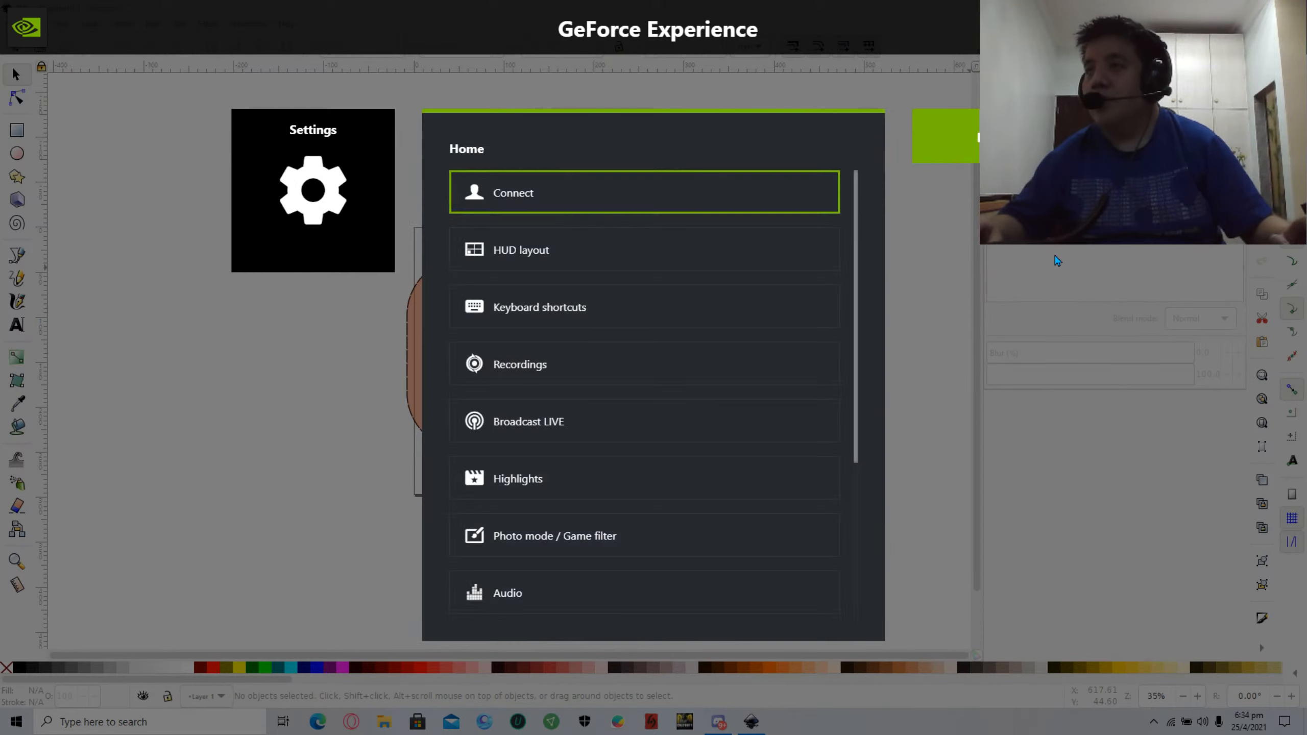
left_click(547, 260)
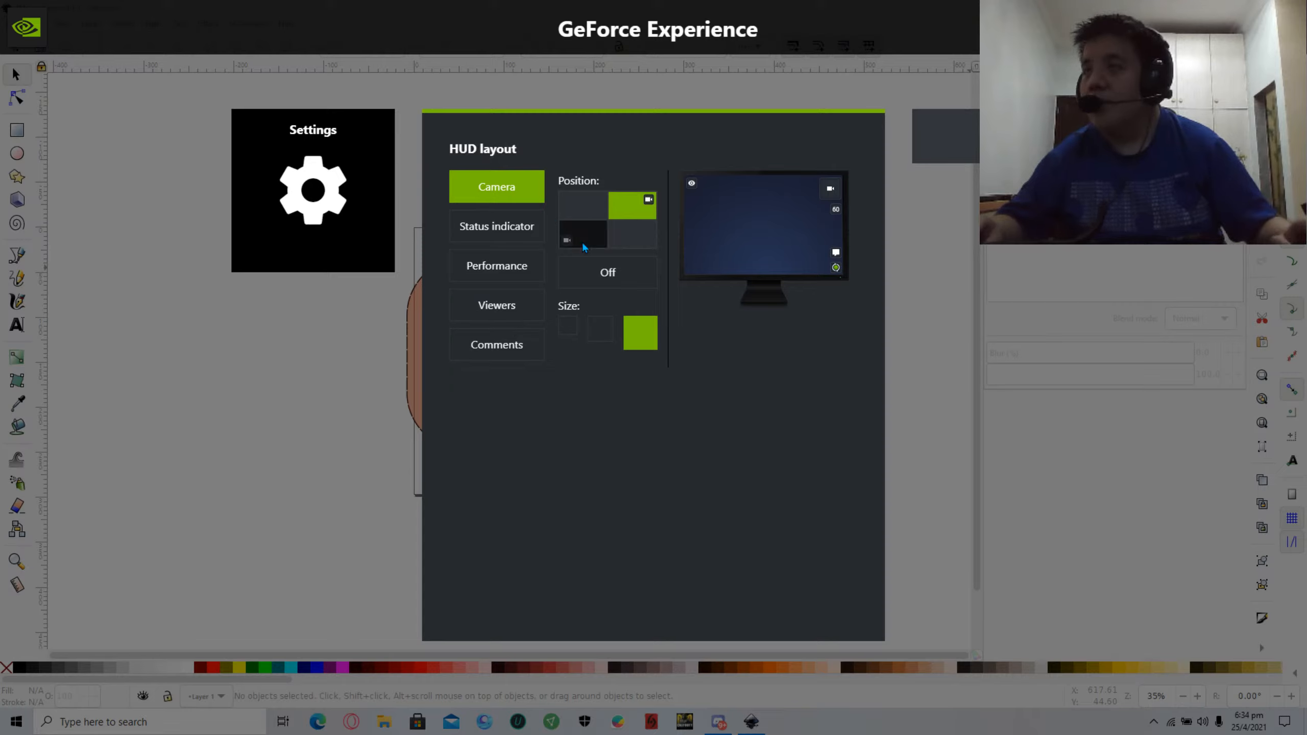
left_click(600, 332)
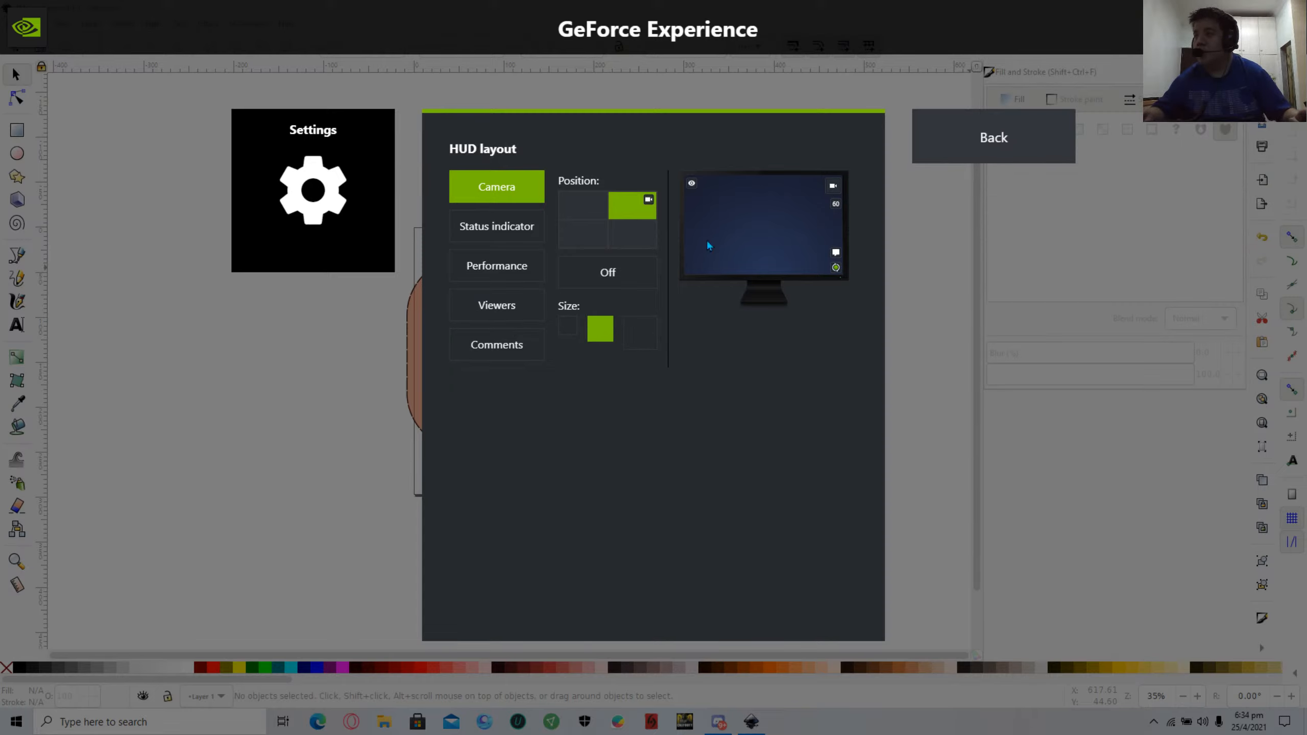
left_click(984, 150)
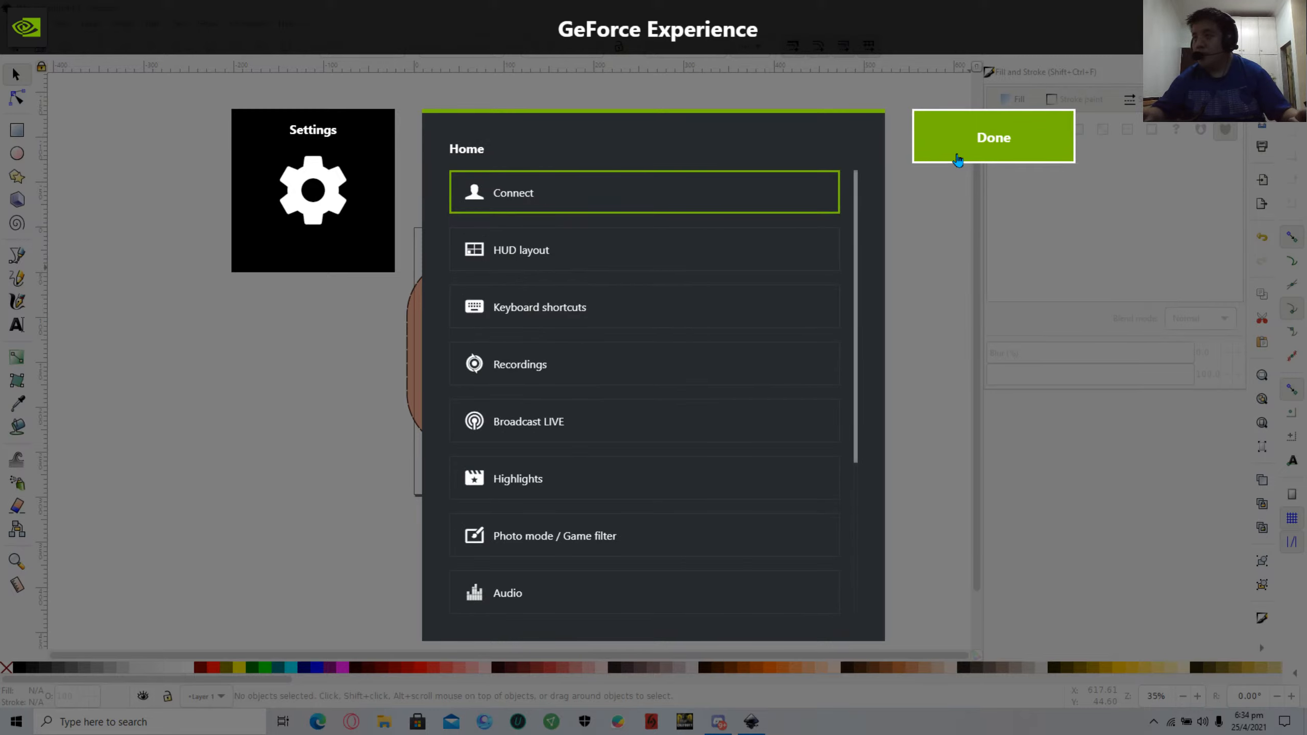
left_click(957, 158)
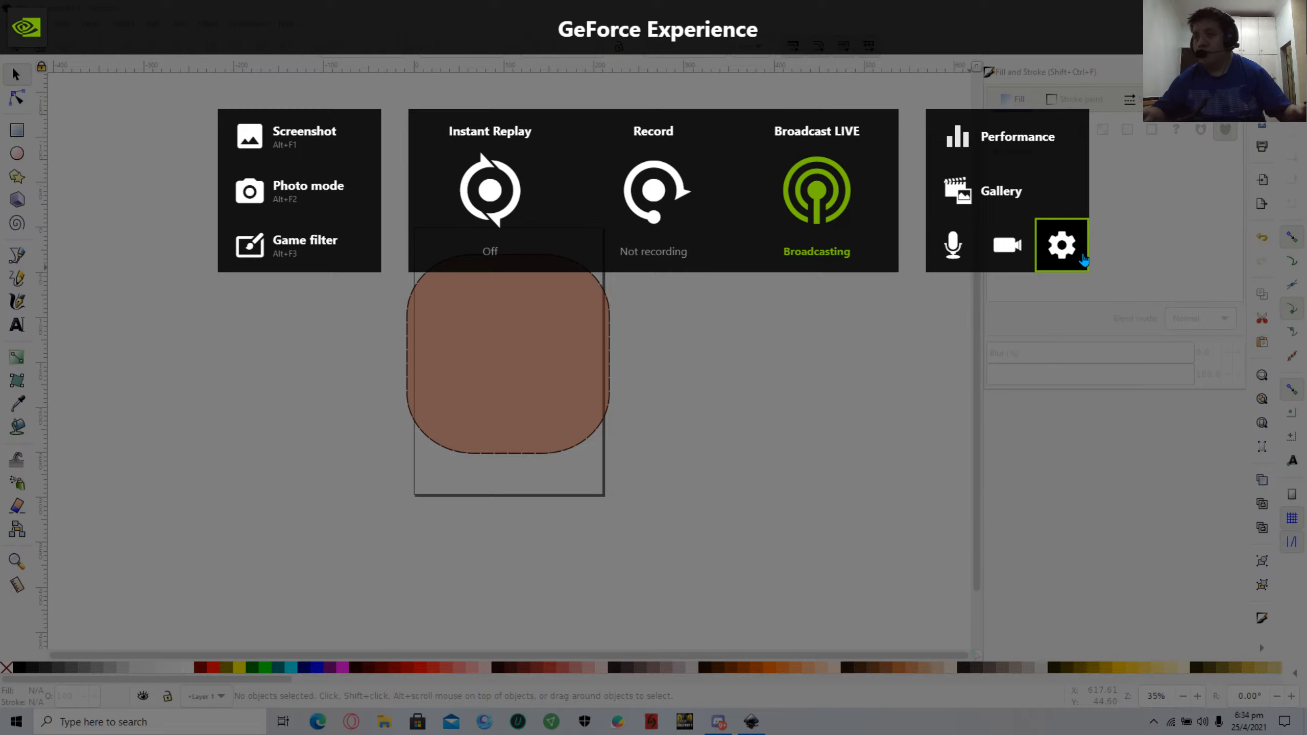
left_click(946, 287)
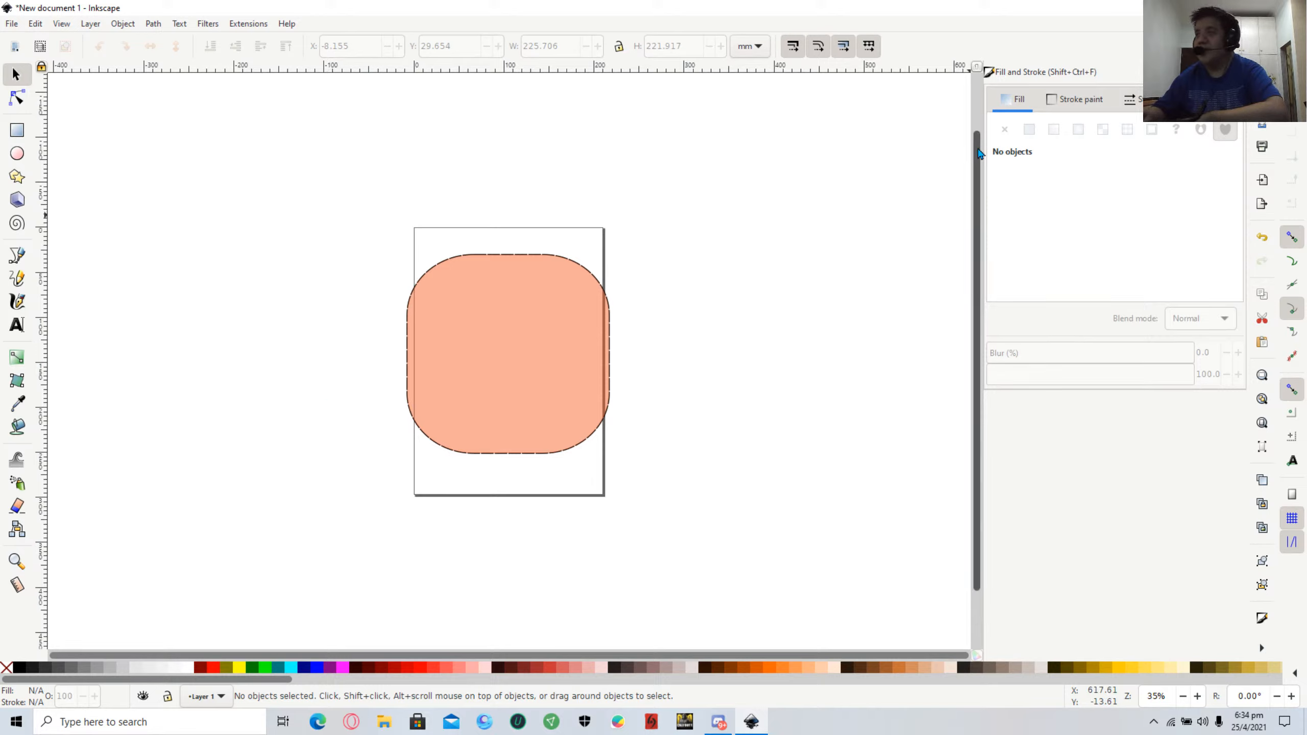
Fill the rounded rectangle with a linear gradient fading from blue (#0000FF) to transparent.
left_click(513, 360)
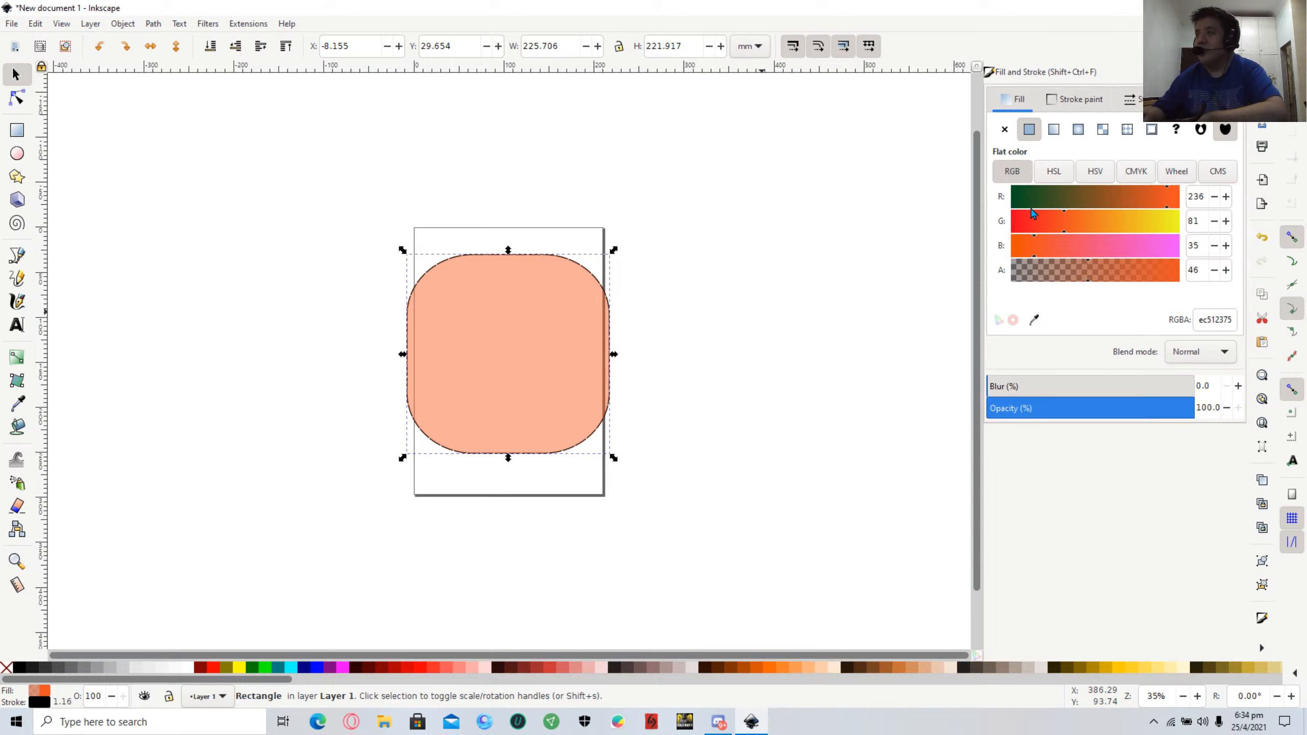
left_click(1054, 130)
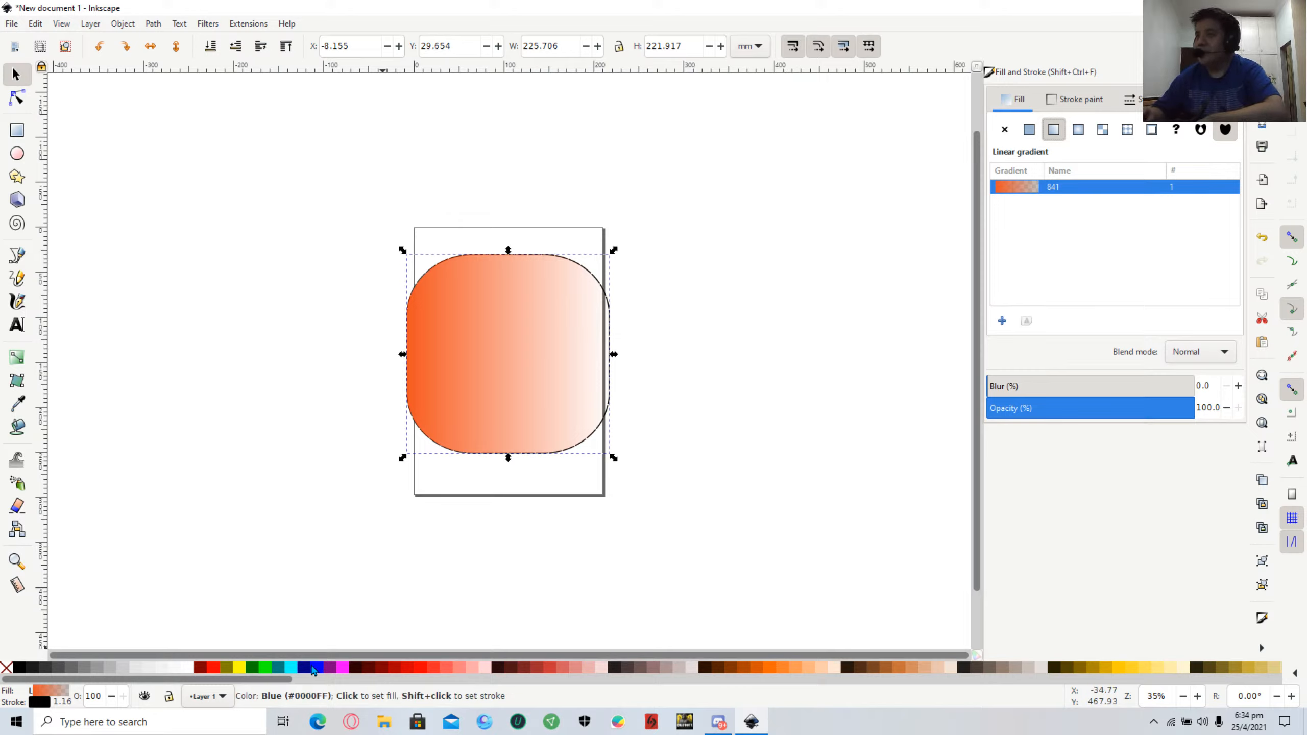
left_click(312, 667)
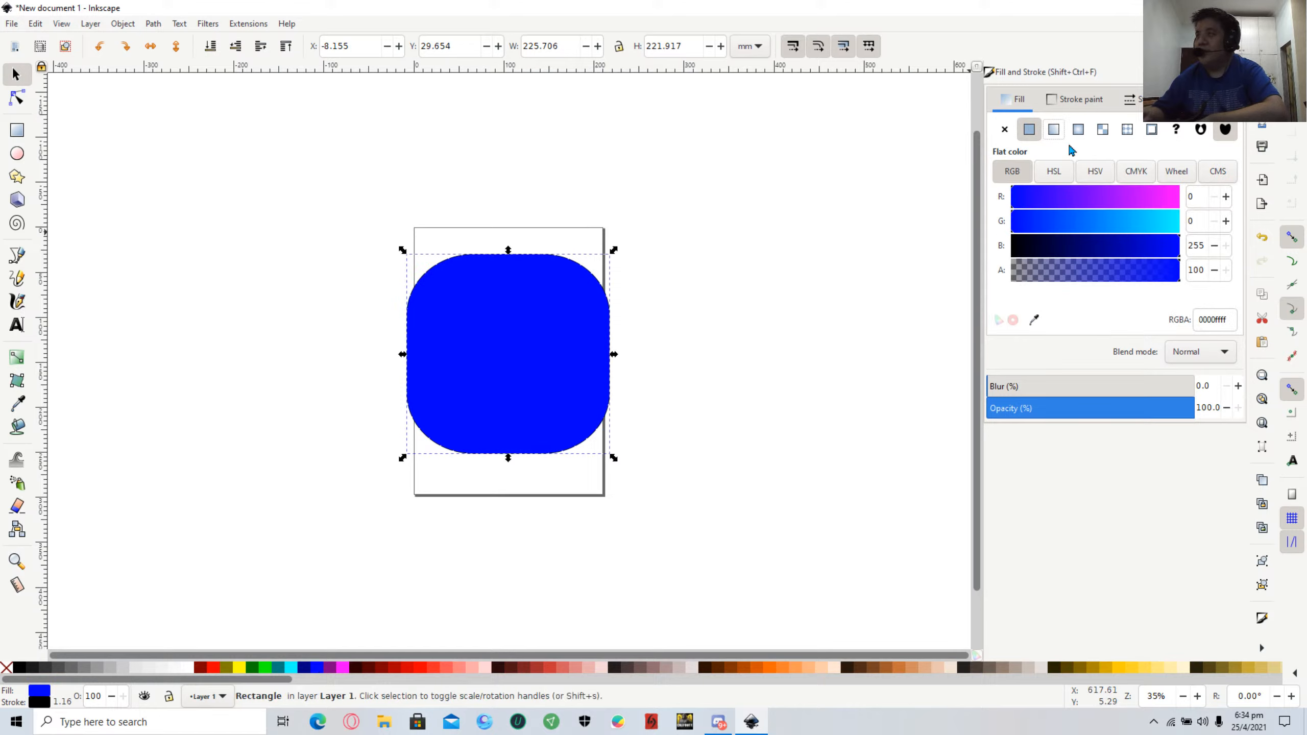
left_click(1055, 132)
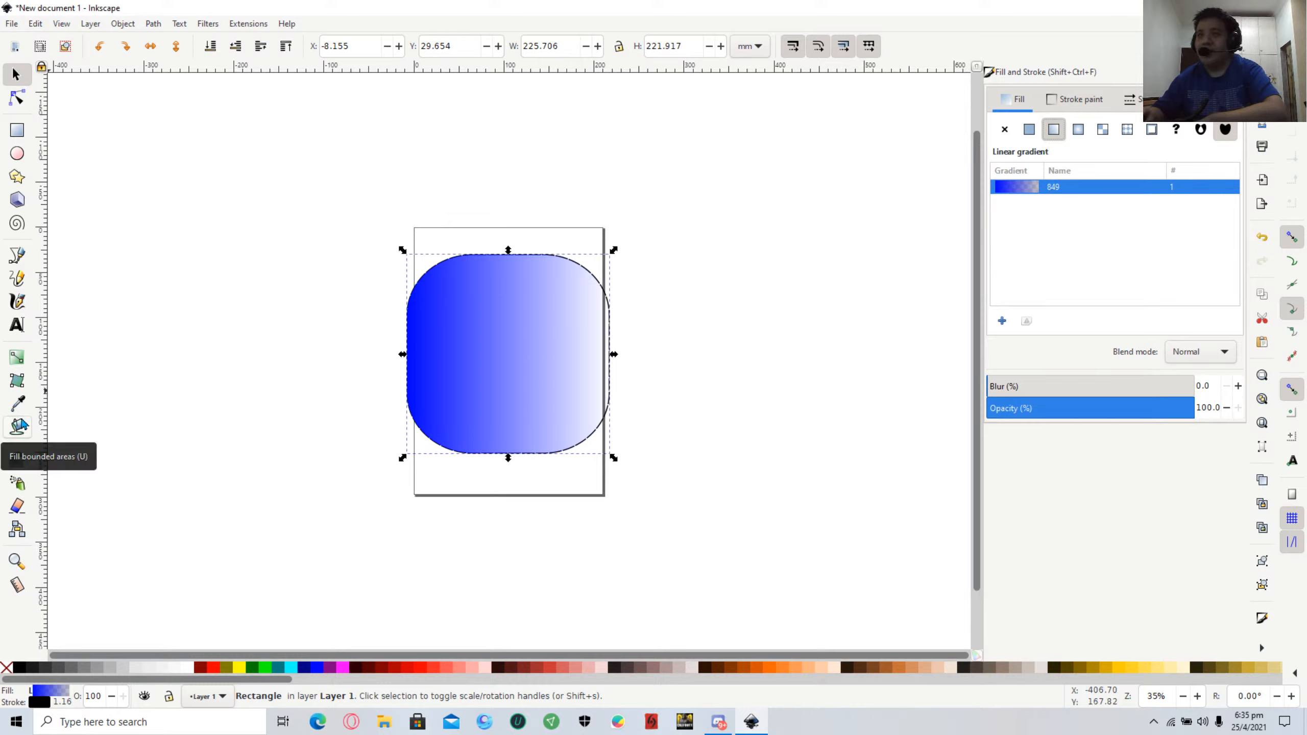
Angle the blue gradient diagonally, with its start at the shape's lower-left edge and its transparent end just above the page's upper edge.
left_click(17, 357)
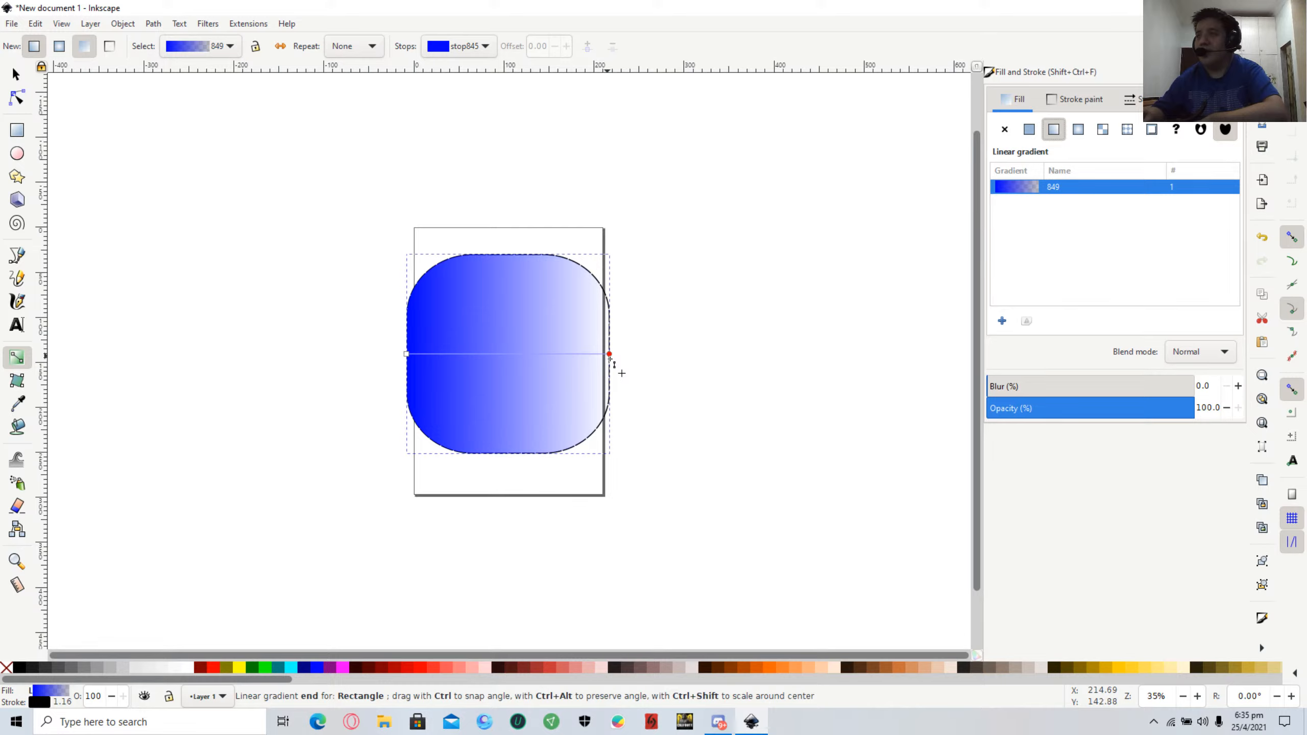
left_click_drag(600, 355, 535, 224)
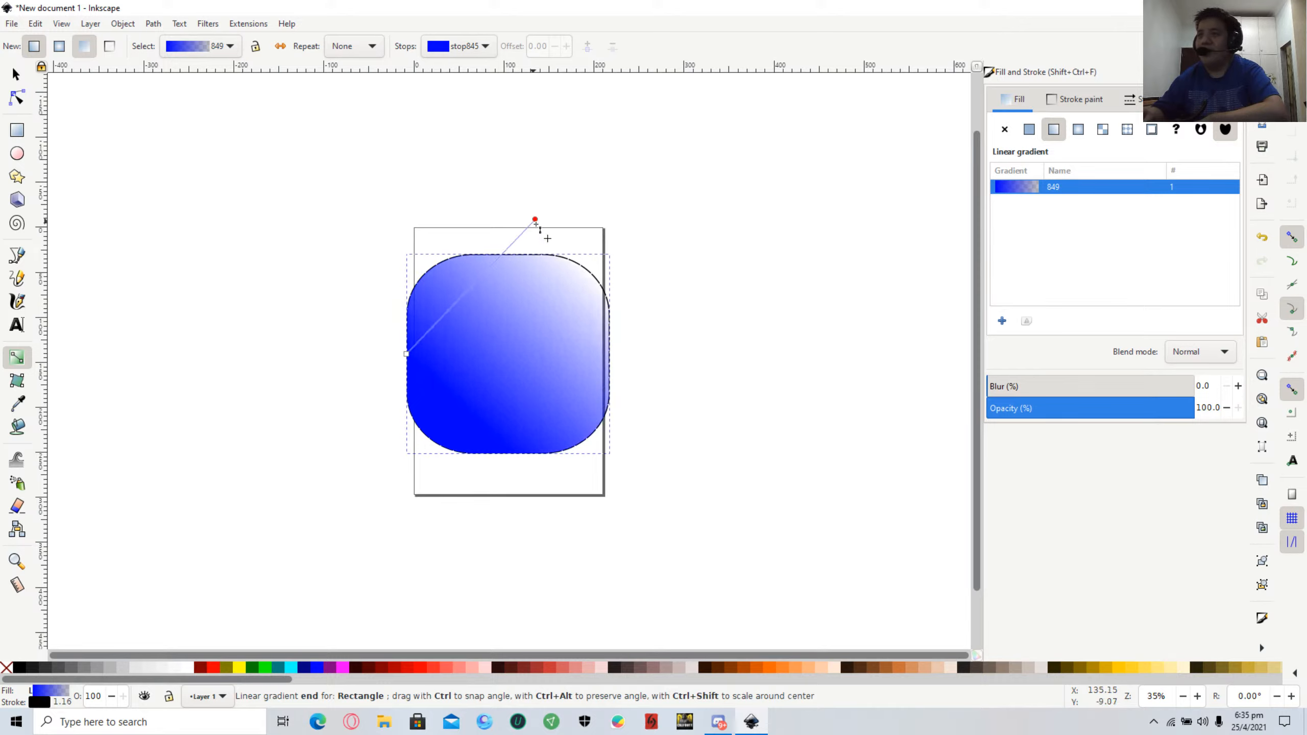
left_click(536, 221)
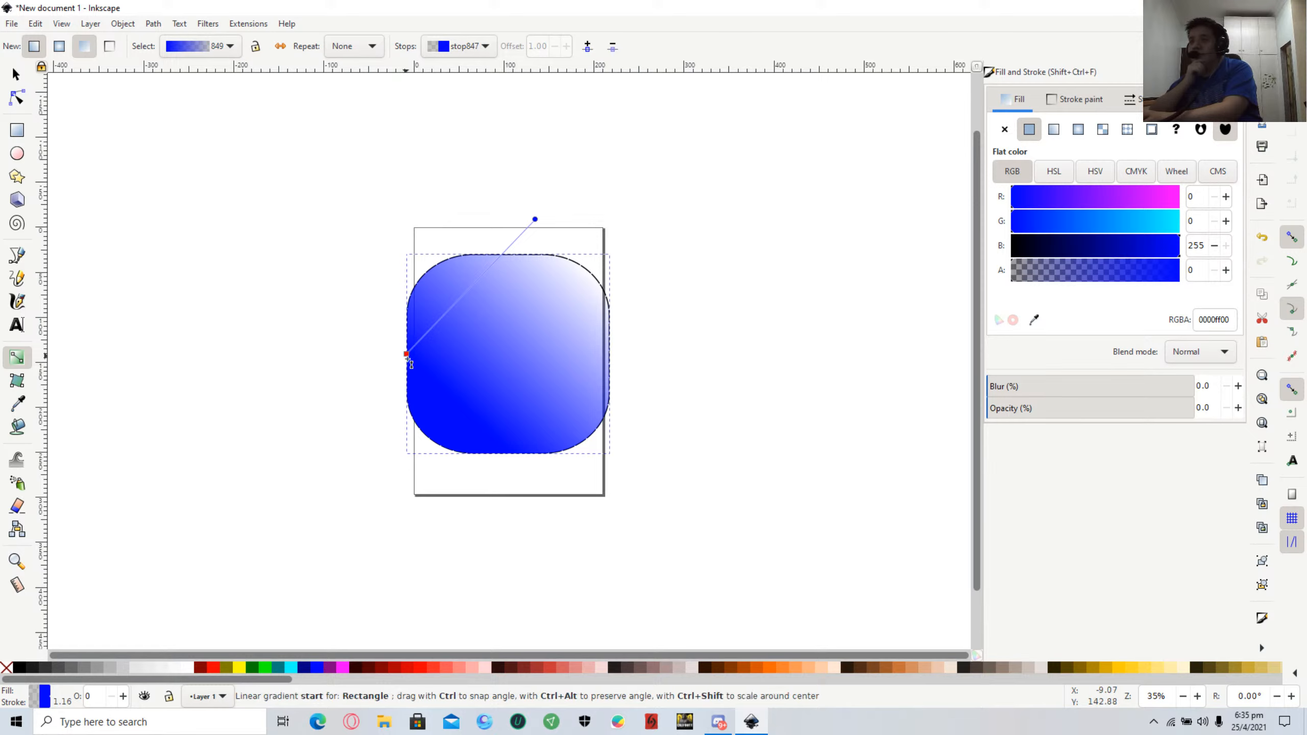
left_click_drag(409, 363, 416, 418)
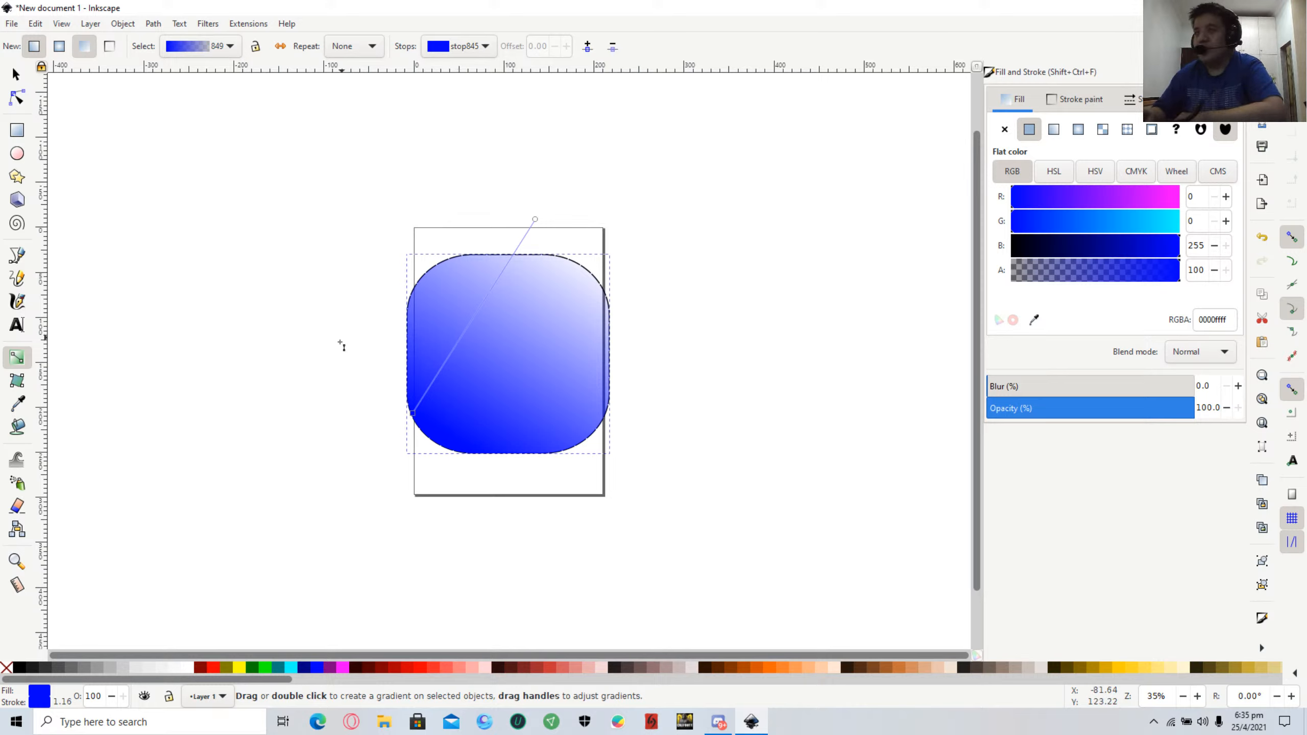
left_click(345, 317)
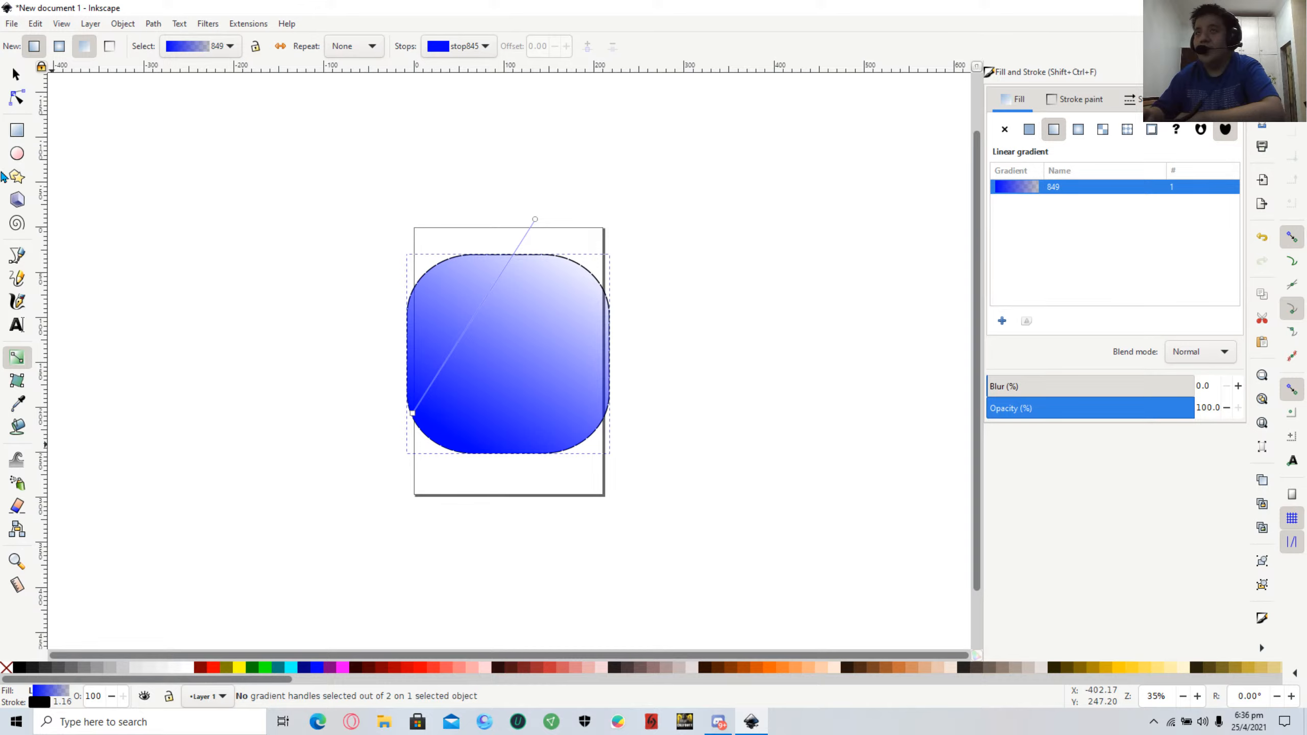
Resize the rounded rectangle to about 212 mm wide and 229 mm high.
left_click(17, 72)
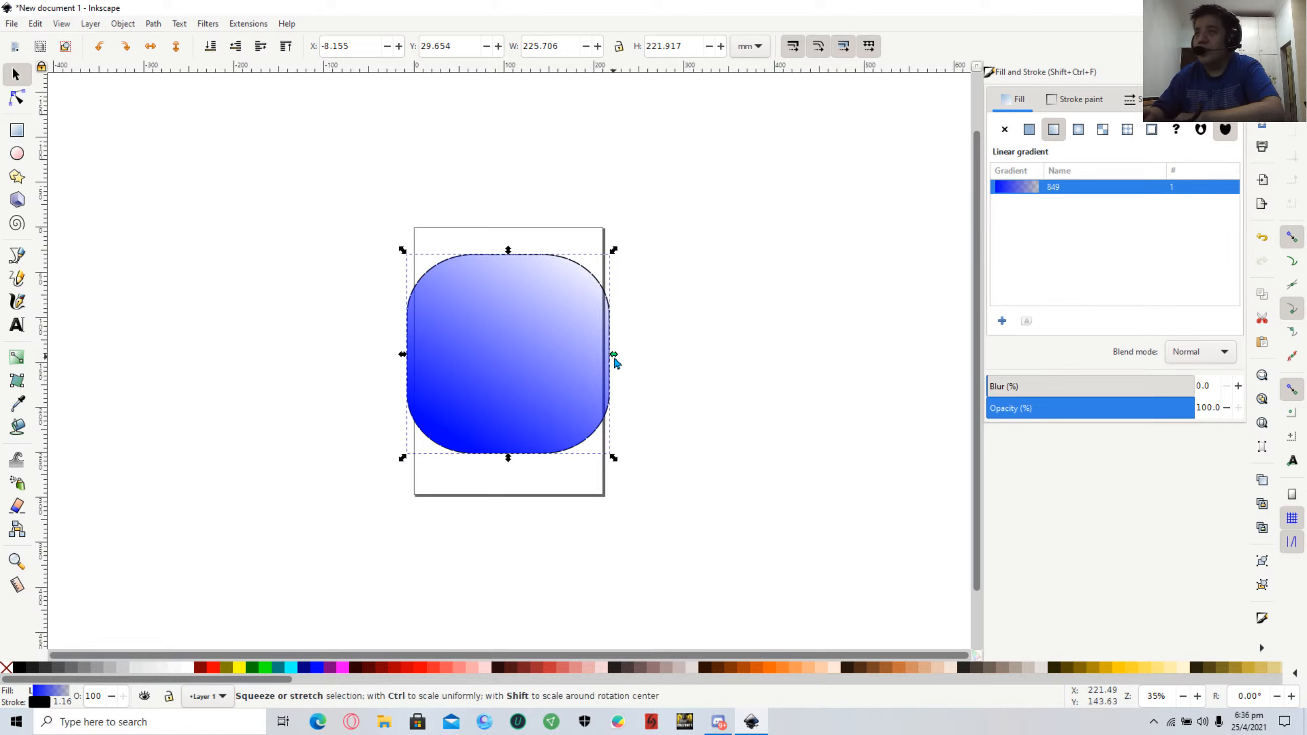
mouse_move(614, 355)
left_mouse_down()
mouse_move(585, 349)
mouse_move(604, 357)
left_mouse_up()
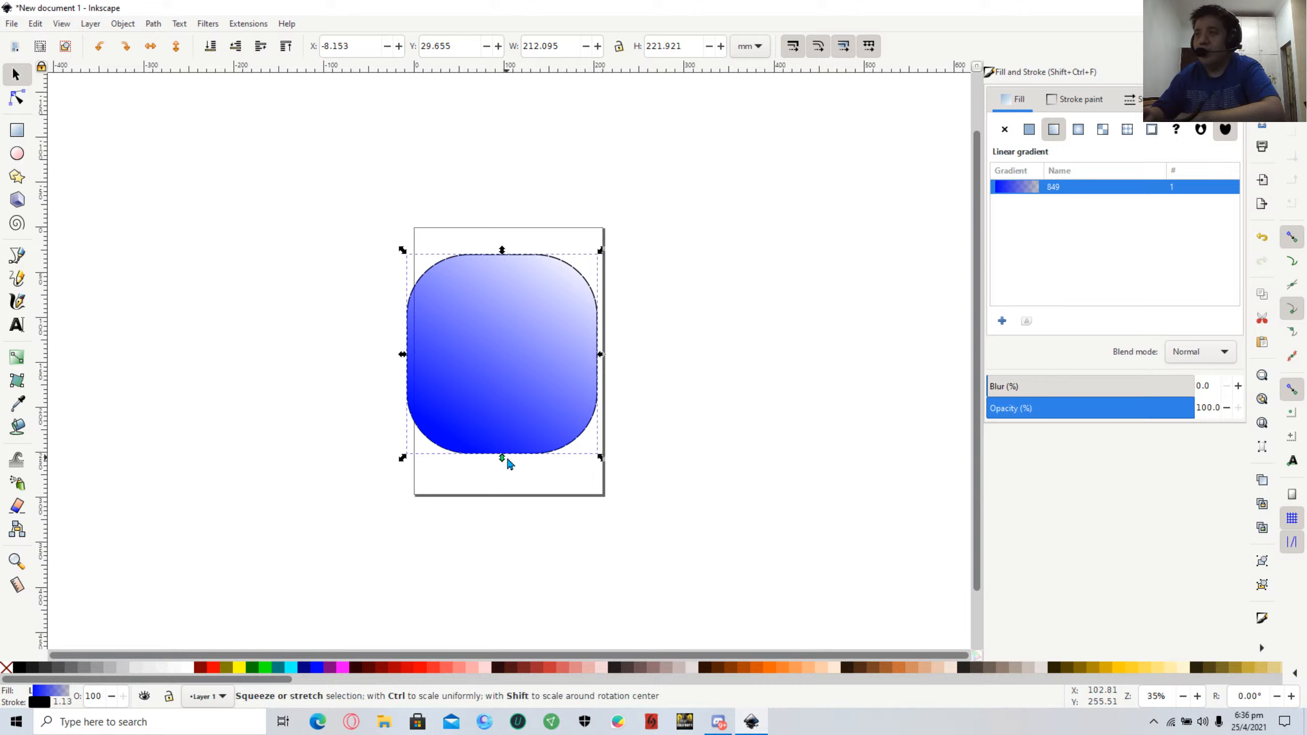
left_click_drag(508, 461, 510, 468)
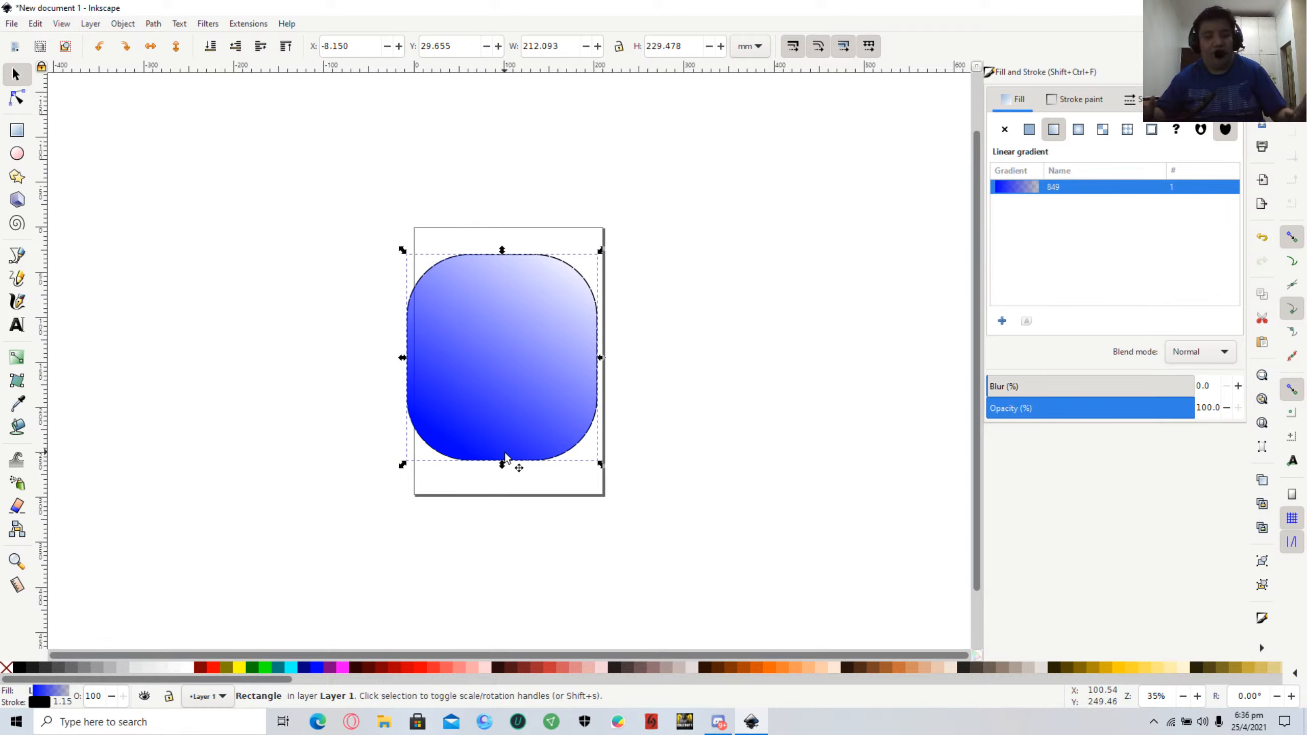
Examine the rounded rectangle's gradient fill and dashed outline up close, and leave it deselected.
key("ctrl")
key("ctrl")
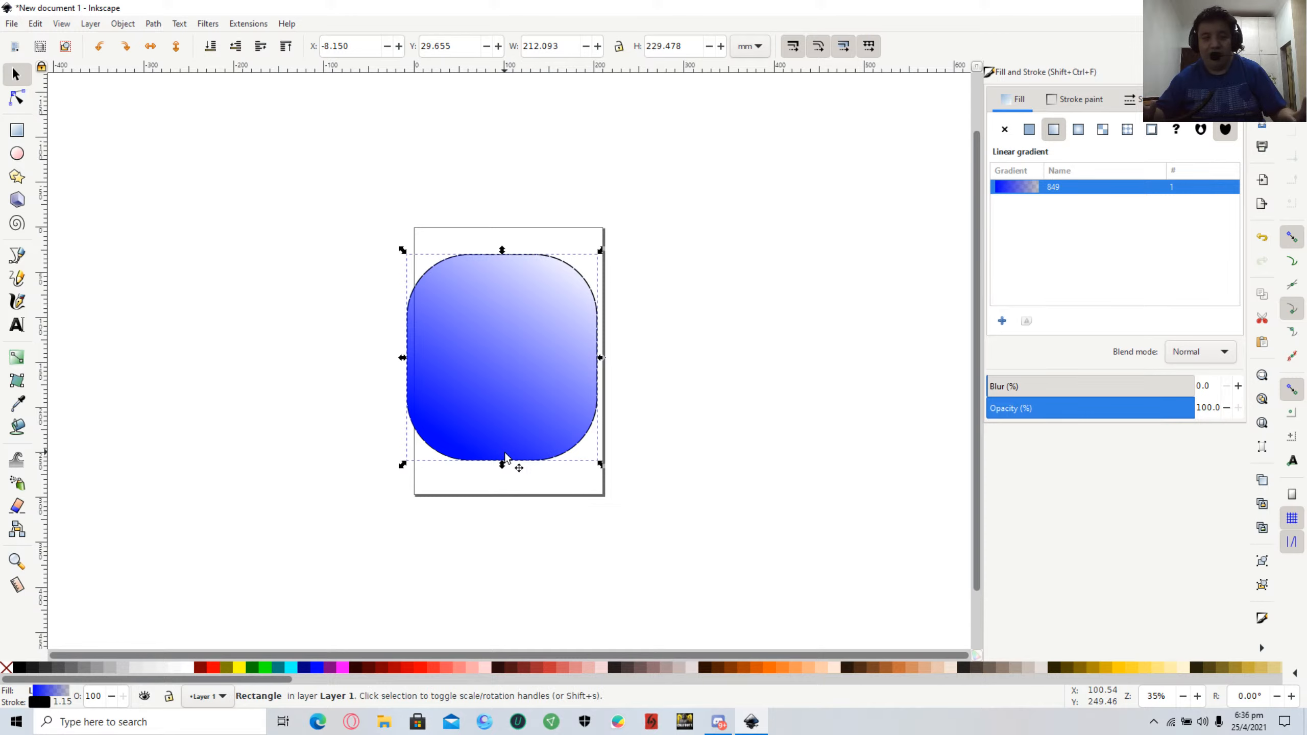
scroll(515, 445, "up", 4, "ctrl")
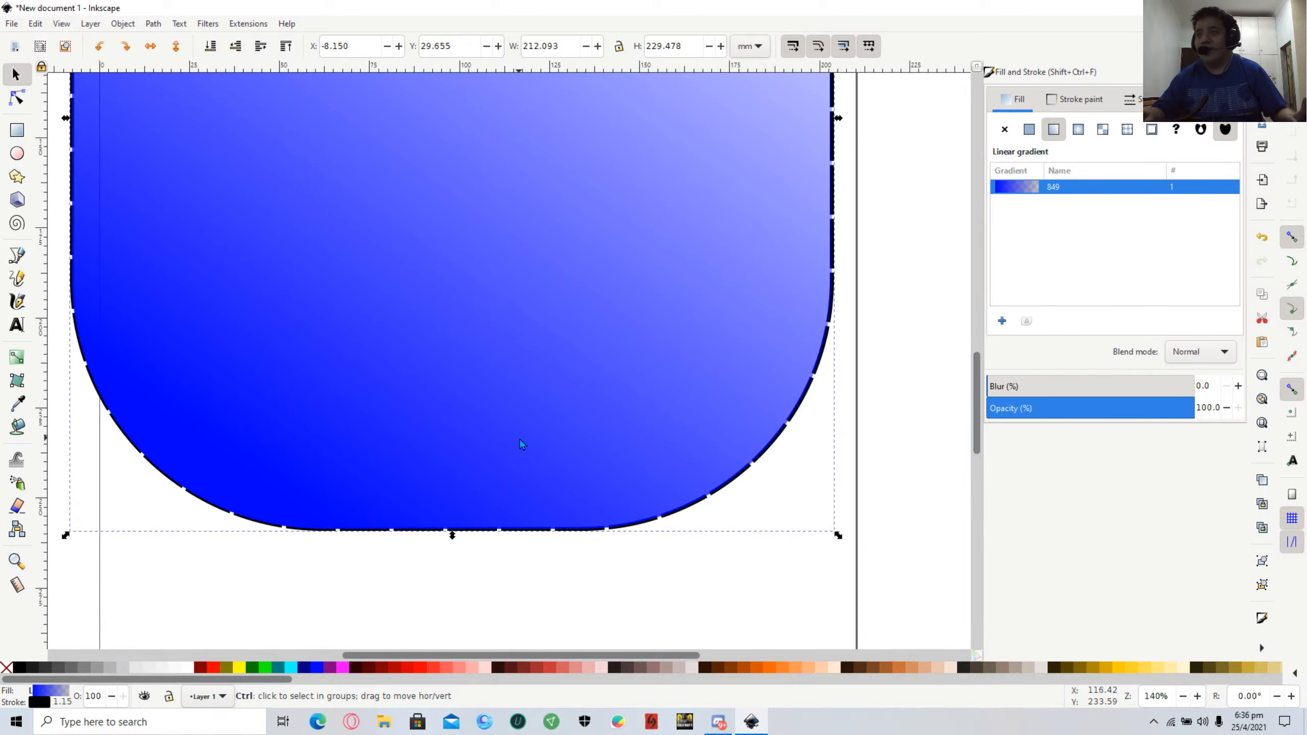
scroll(452, 340, "down", 3)
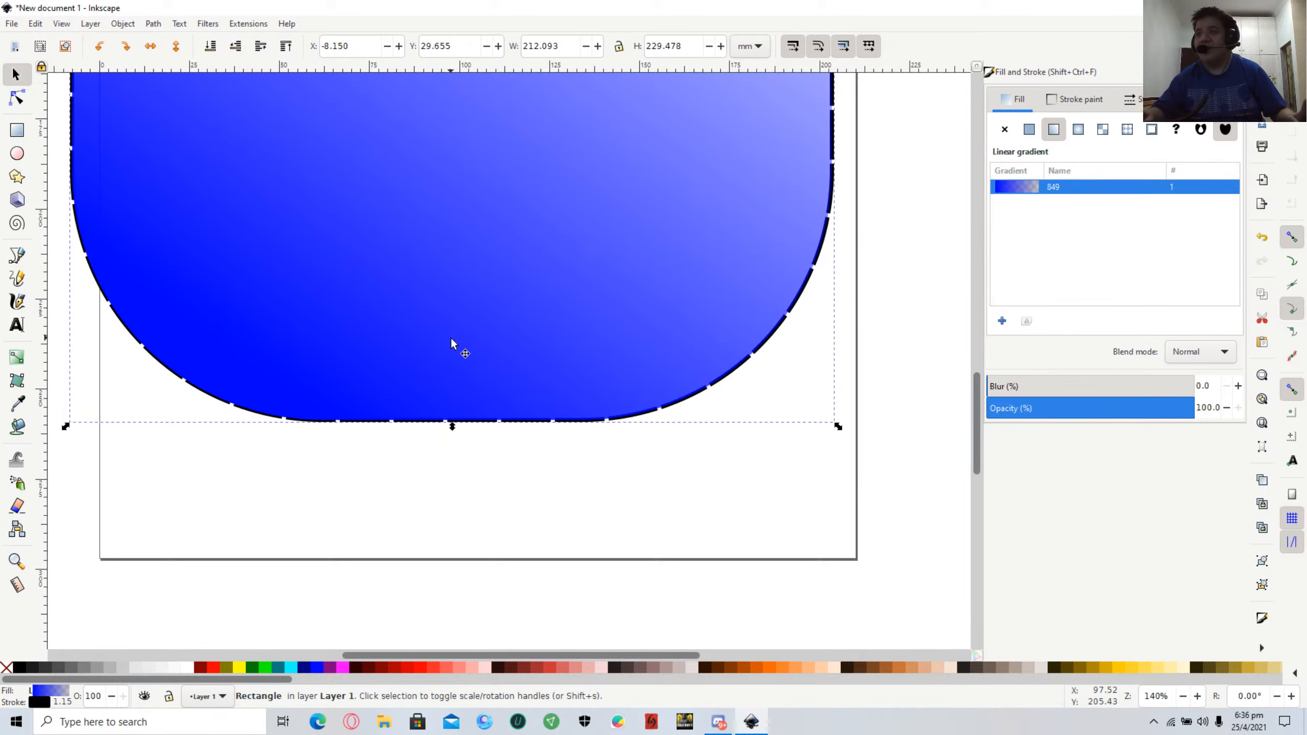
scroll(457, 334, "up", 10)
scroll(458, 329, "down", 2)
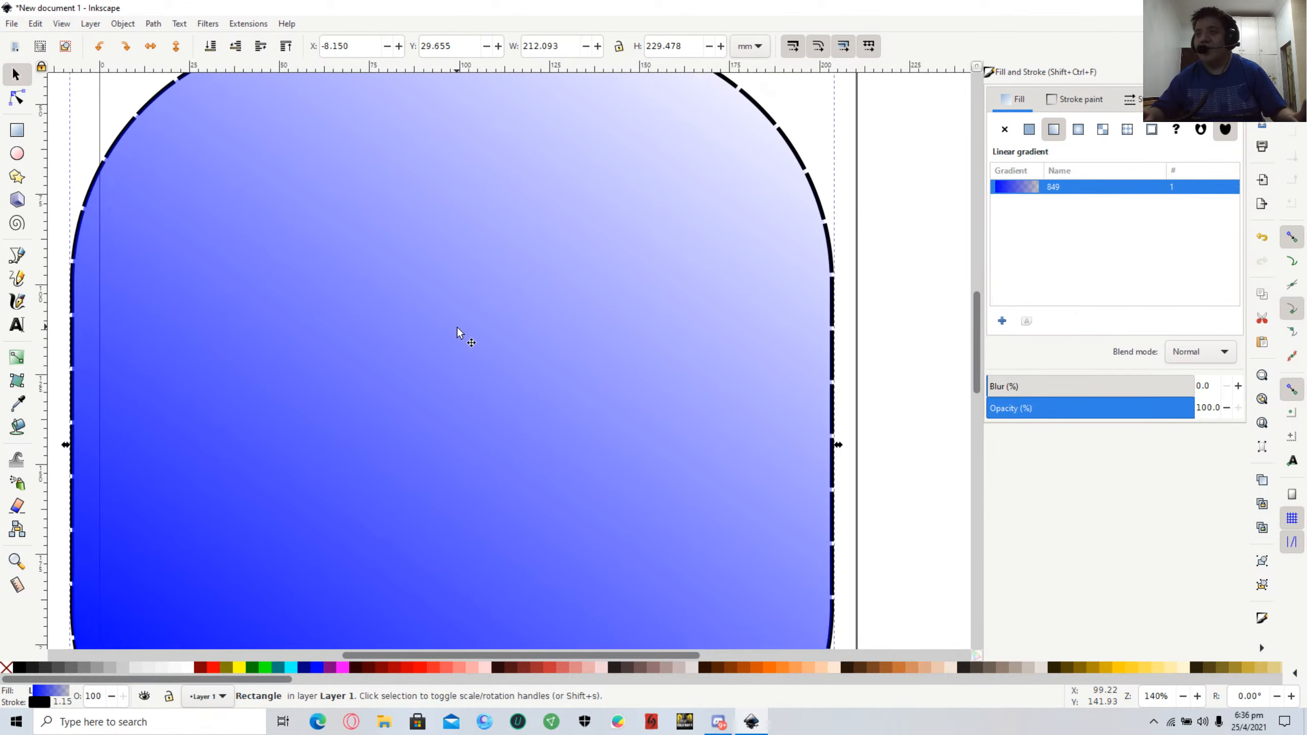
scroll(458, 329, "down", 1, "ctrl")
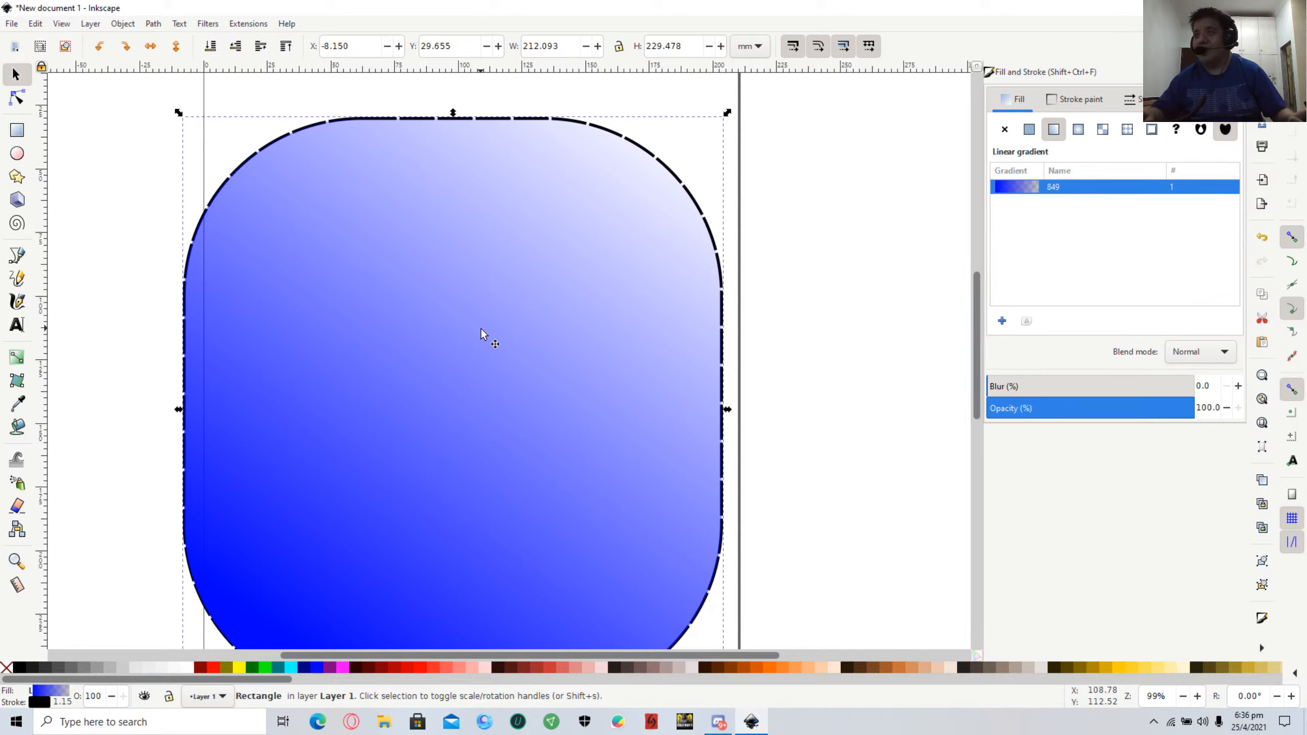
scroll(480, 329, "down", 1, "ctrl")
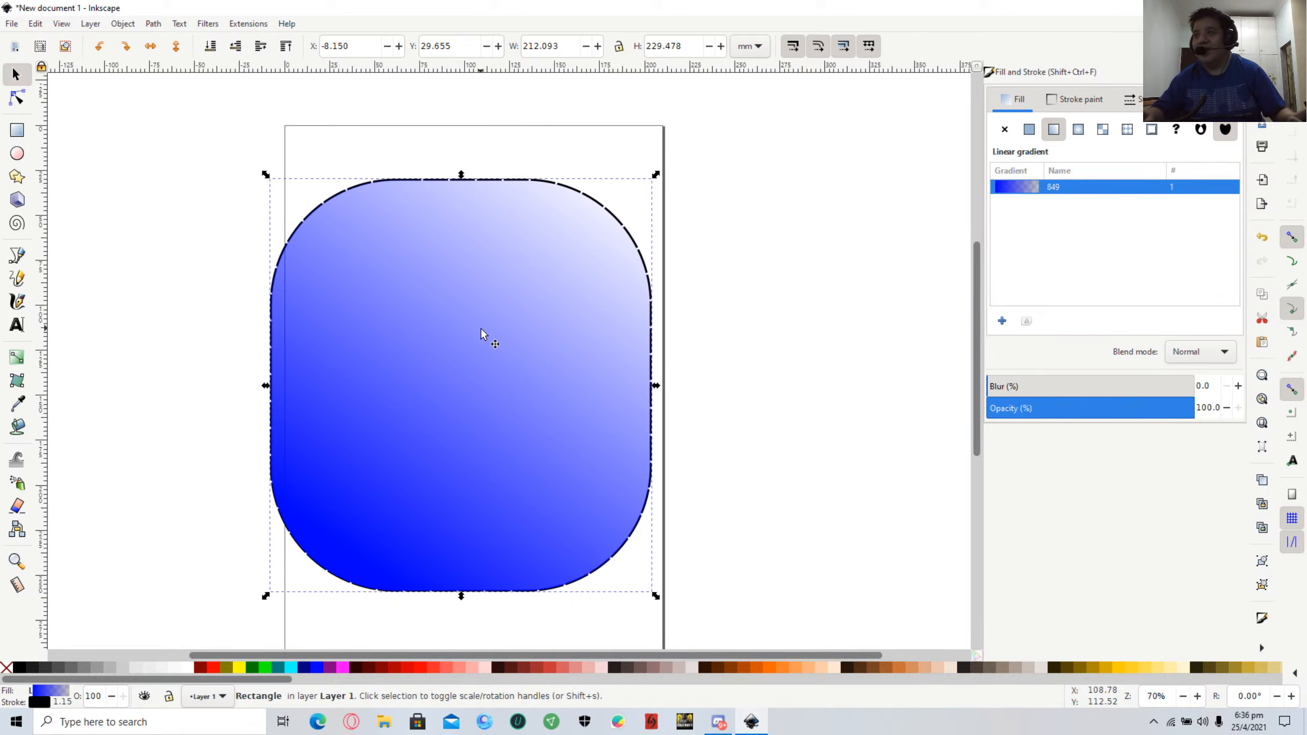
left_click(854, 363)
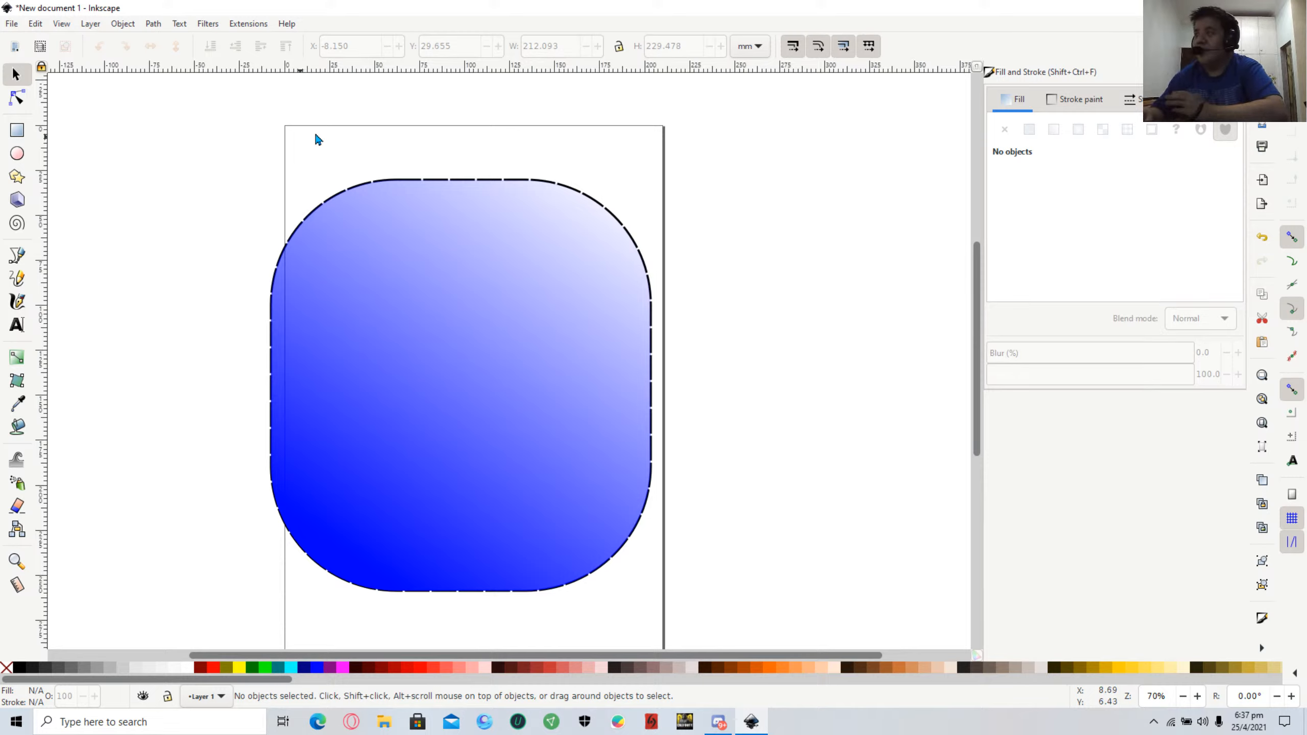
left_click(12, 183)
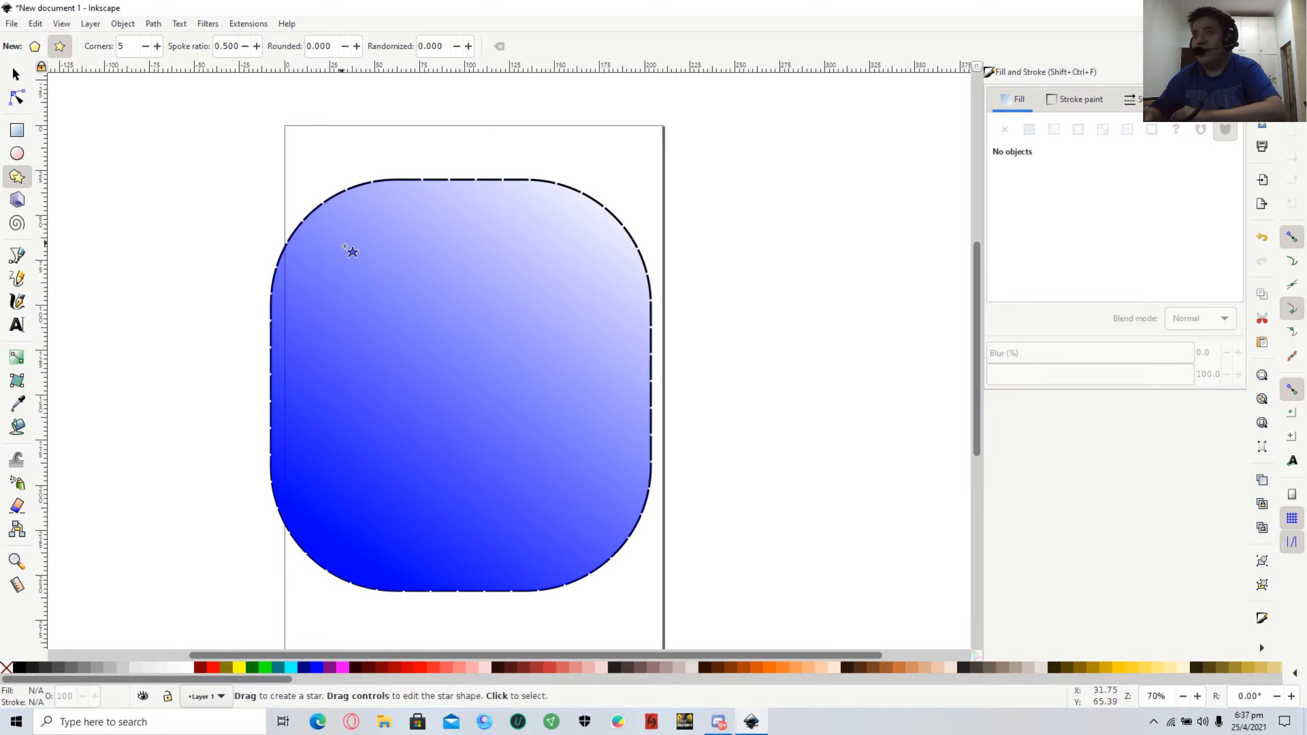
mouse_move(345, 246)
left_mouse_down()
mouse_move(375, 261)
mouse_move(294, 256)
left_mouse_up()
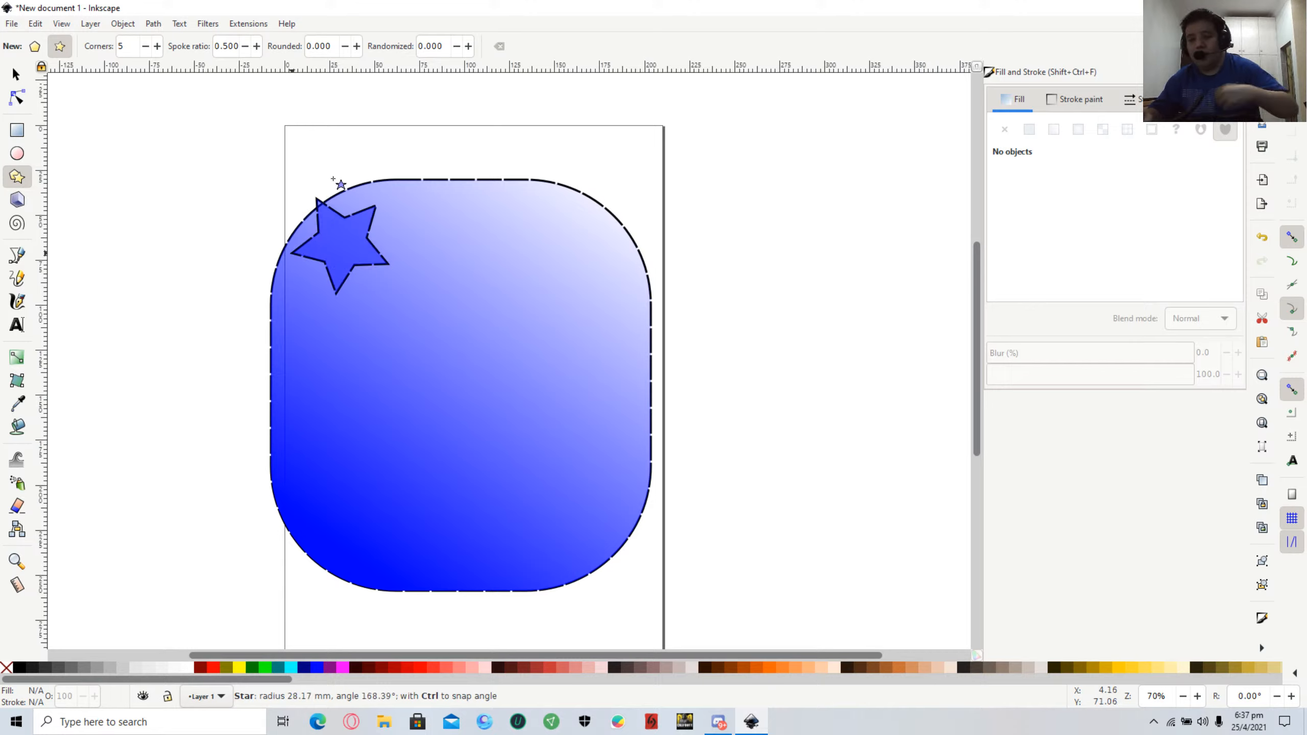
key("Delete")
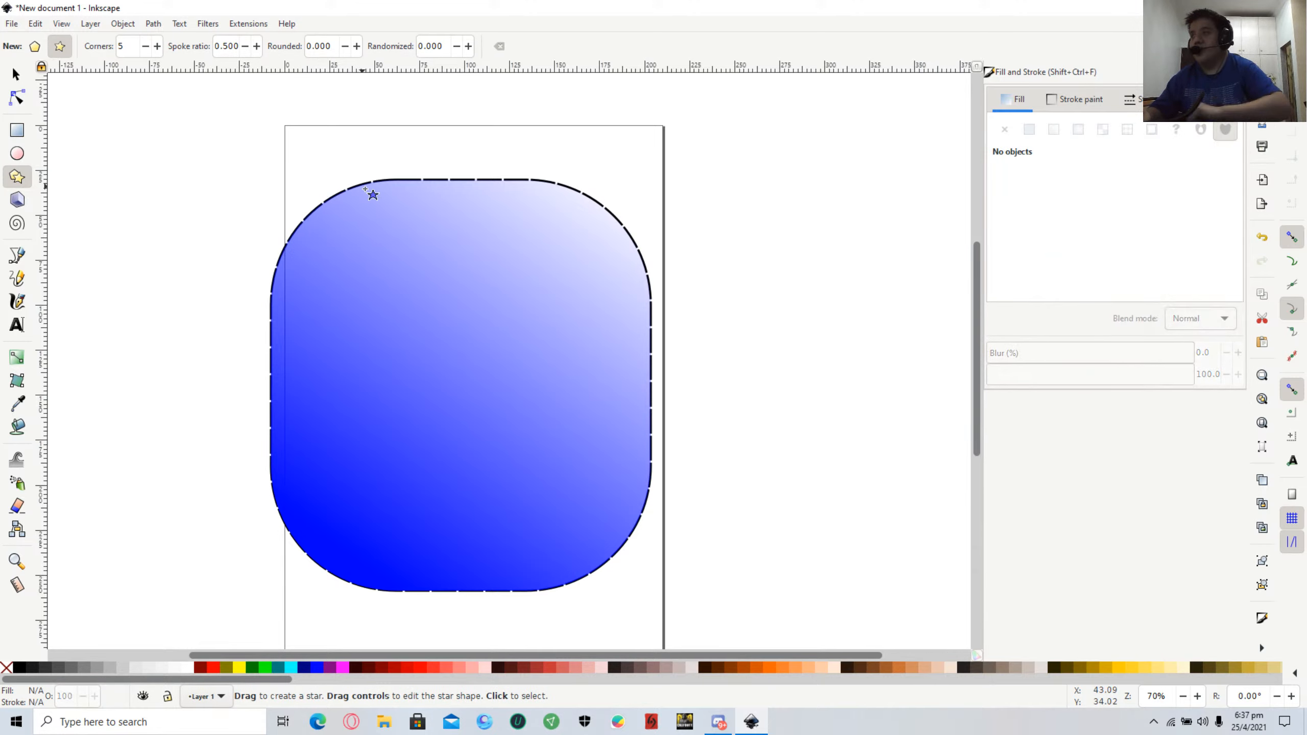
Draw a regular five-corner polygon about 101 mm wide and 99 mm high and place it in the rounded rectangle's right half.
left_click(34, 46)
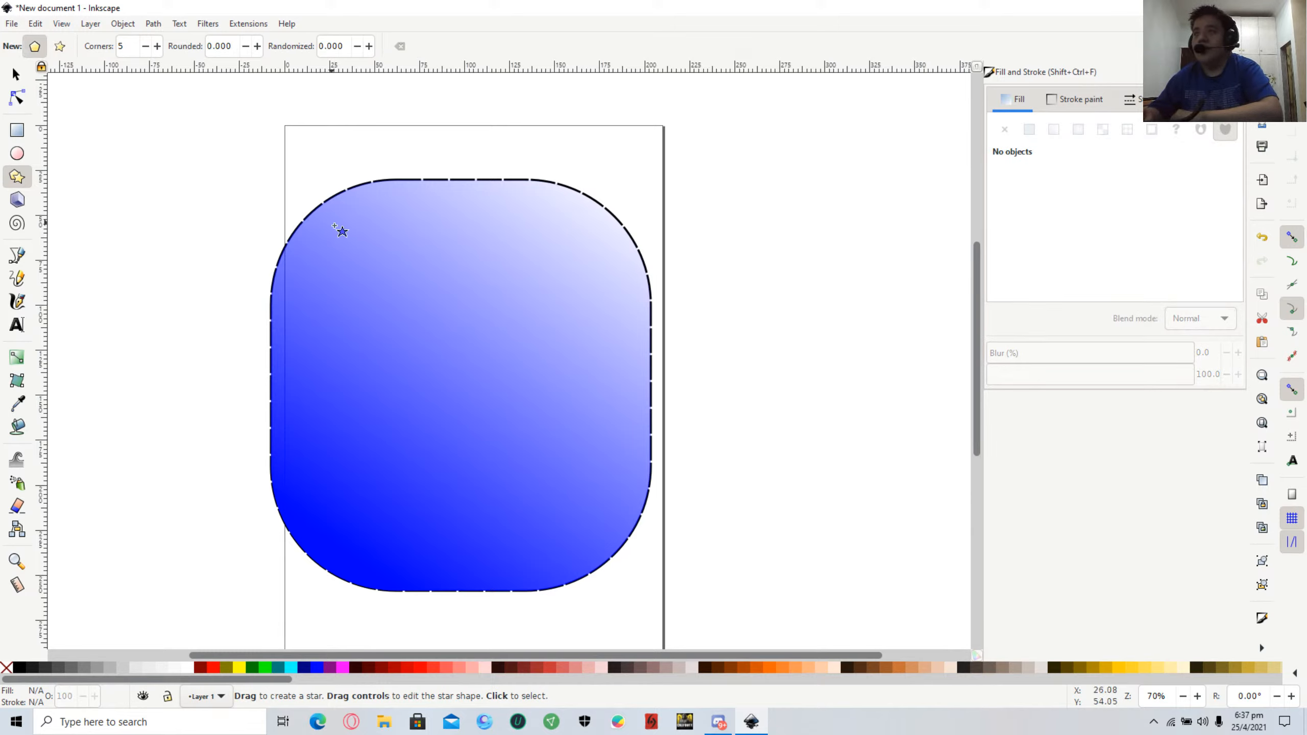
mouse_move(337, 231)
left_mouse_down()
mouse_move(426, 292)
mouse_move(306, 291)
mouse_move(295, 304)
mouse_move(309, 326)
mouse_move(349, 330)
mouse_move(353, 240)
mouse_move(426, 283)
left_mouse_up()
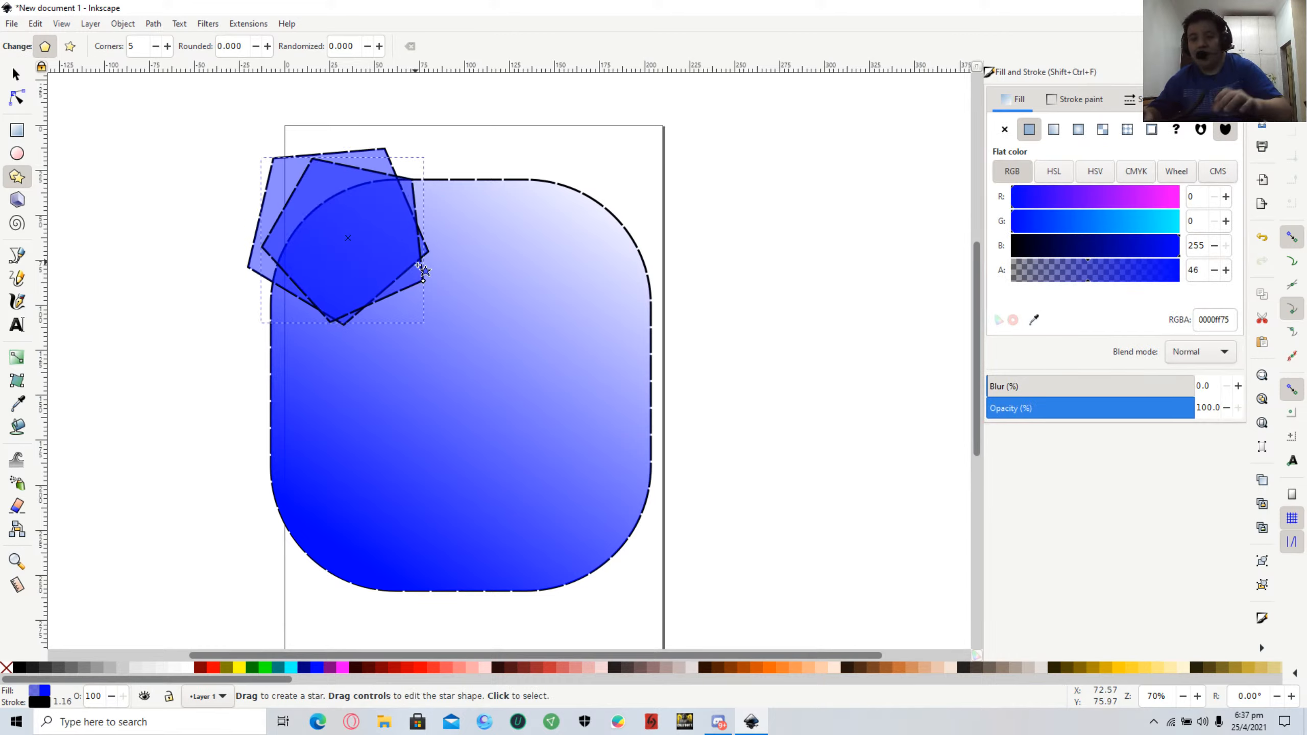
key("Delete")
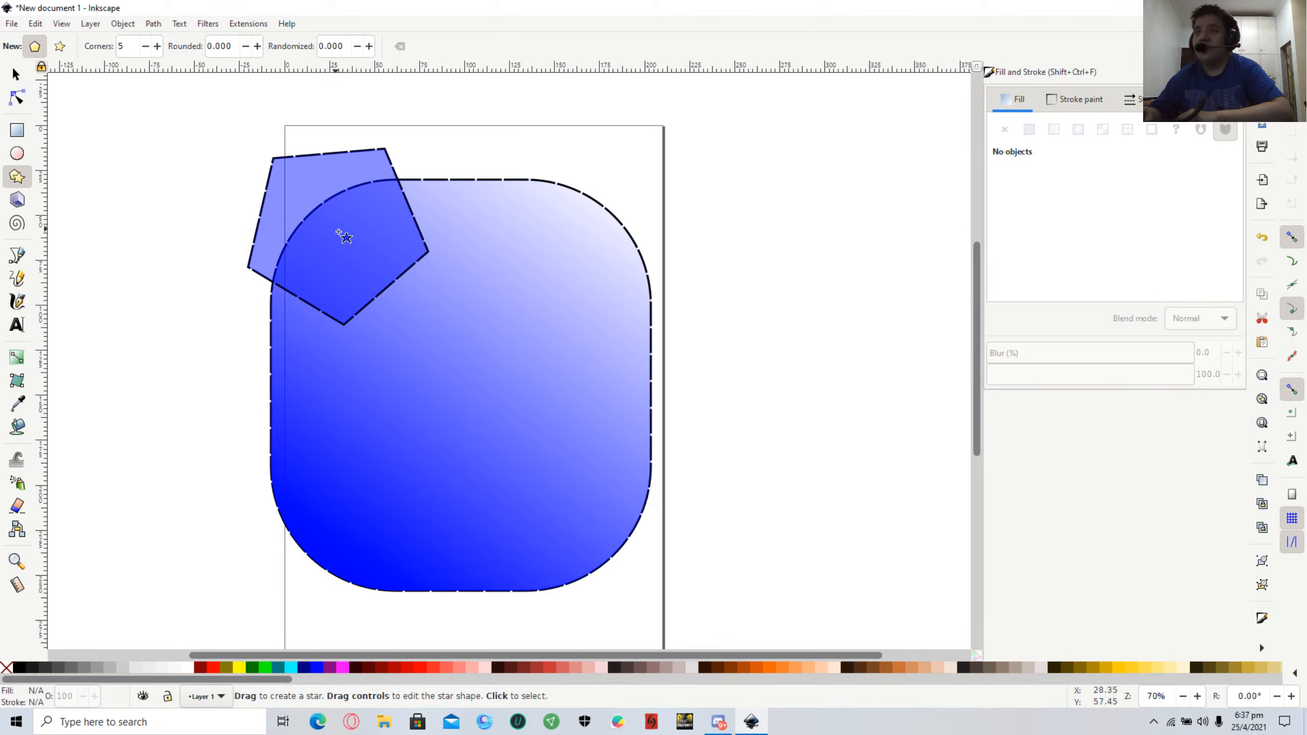
left_click(15, 76)
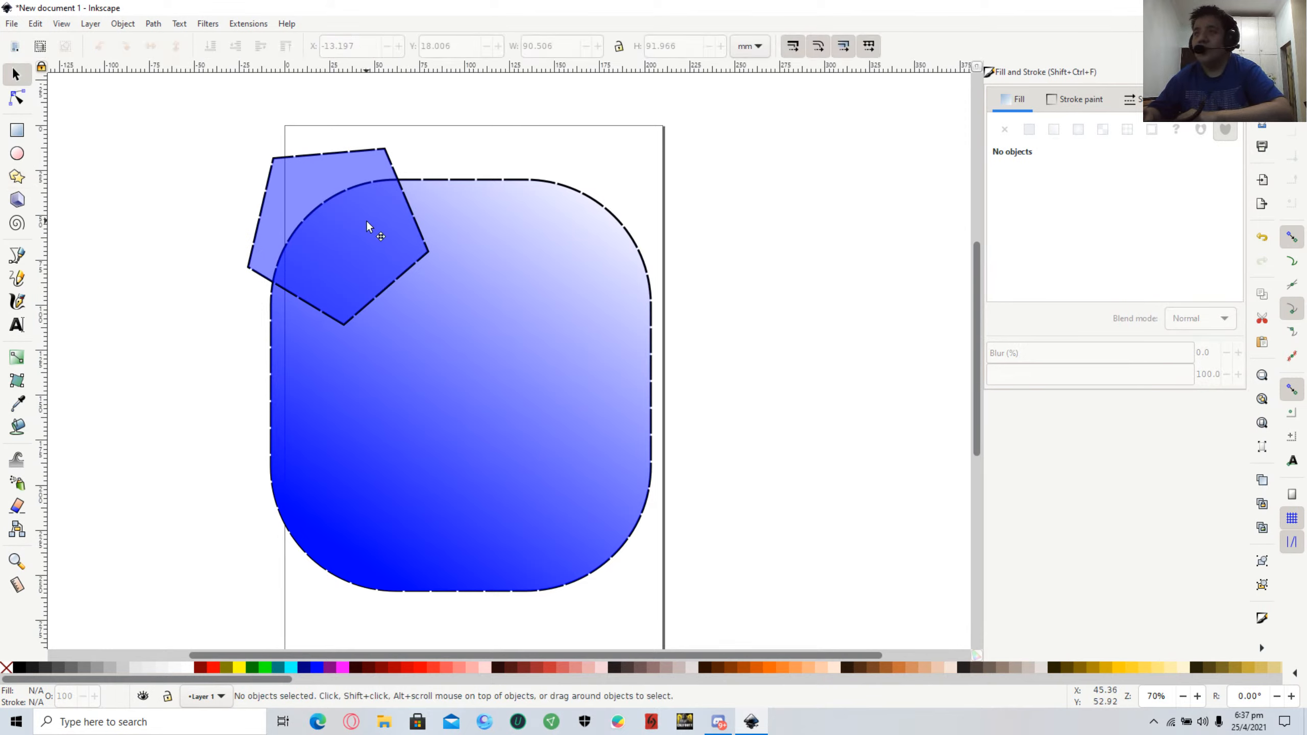
left_click_drag(304, 196, 543, 357)
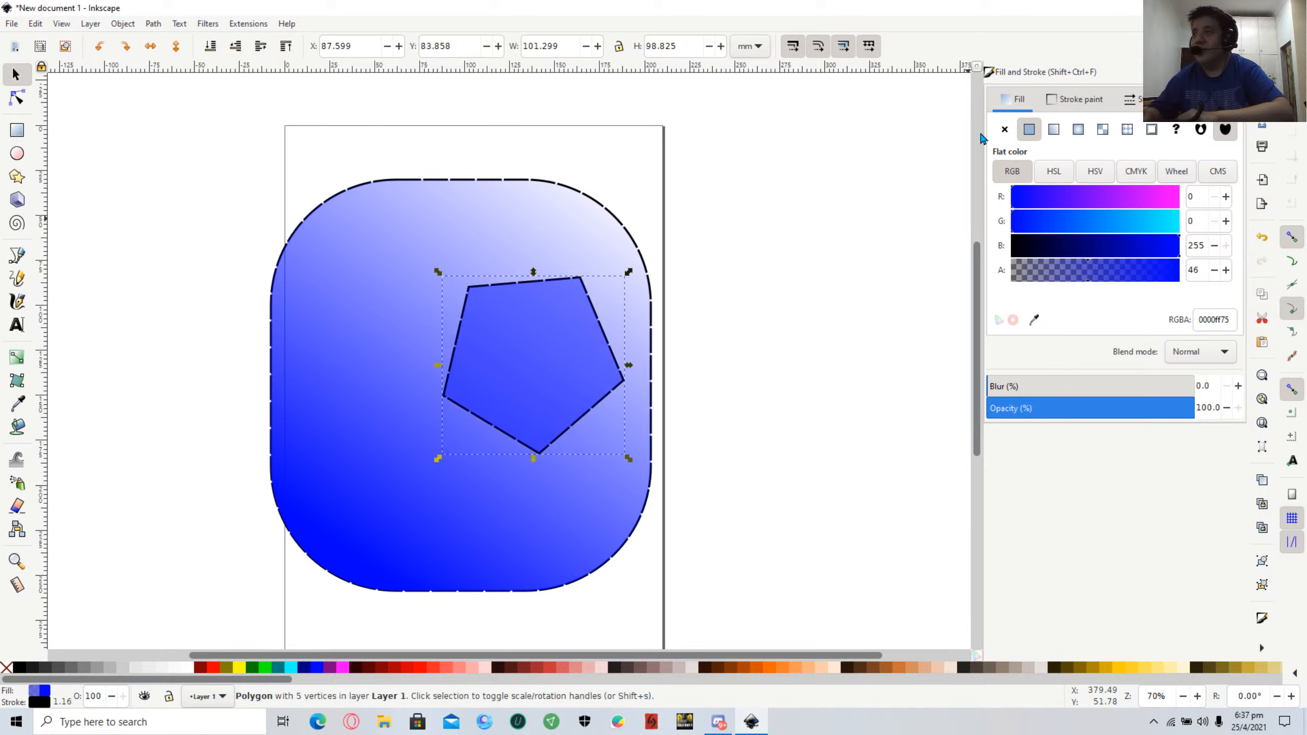
Fill the pentagon with solid fuchsia (#FF00FF) and shrink it to about 94 by 93 mm near the rounded rectangle's lower-left corner.
left_click(1053, 130)
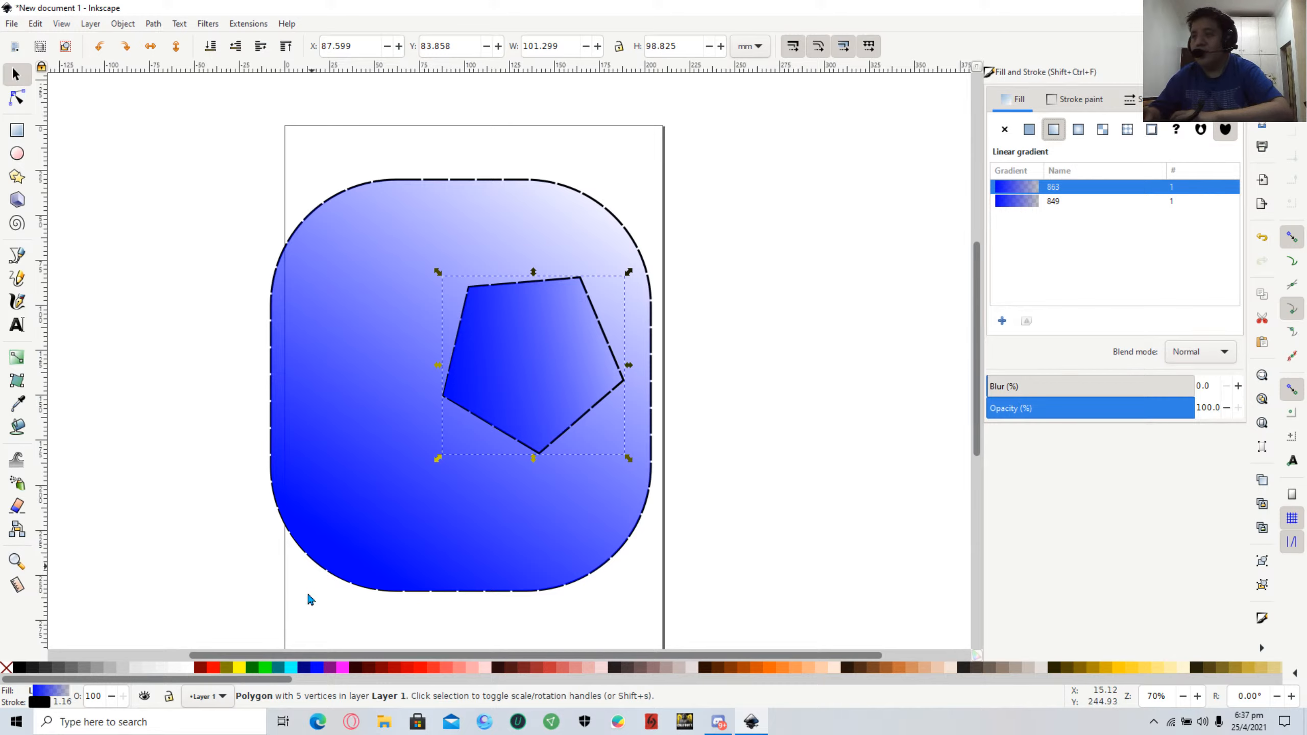
left_click(343, 669)
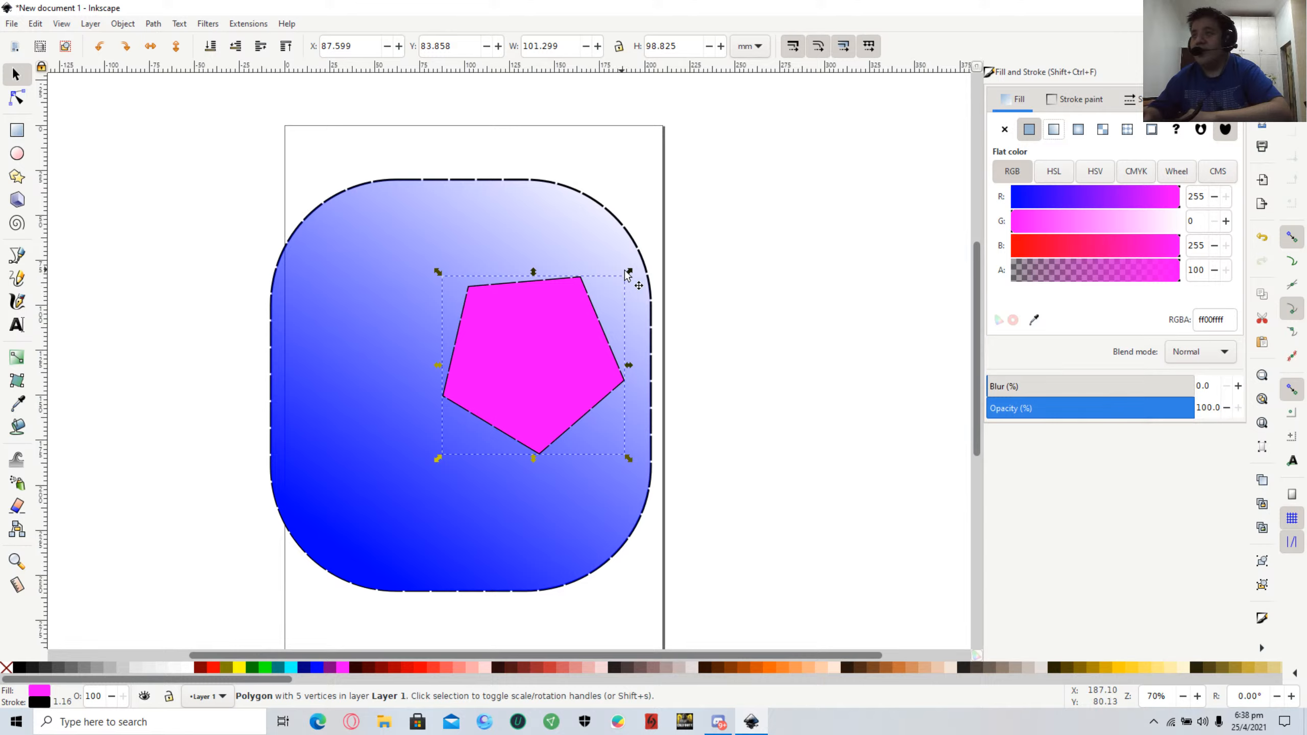
mouse_move(628, 274)
left_mouse_down()
mouse_move(612, 293)
mouse_move(563, 304)
mouse_move(616, 282)
left_mouse_up()
left_click_drag(488, 358, 367, 481)
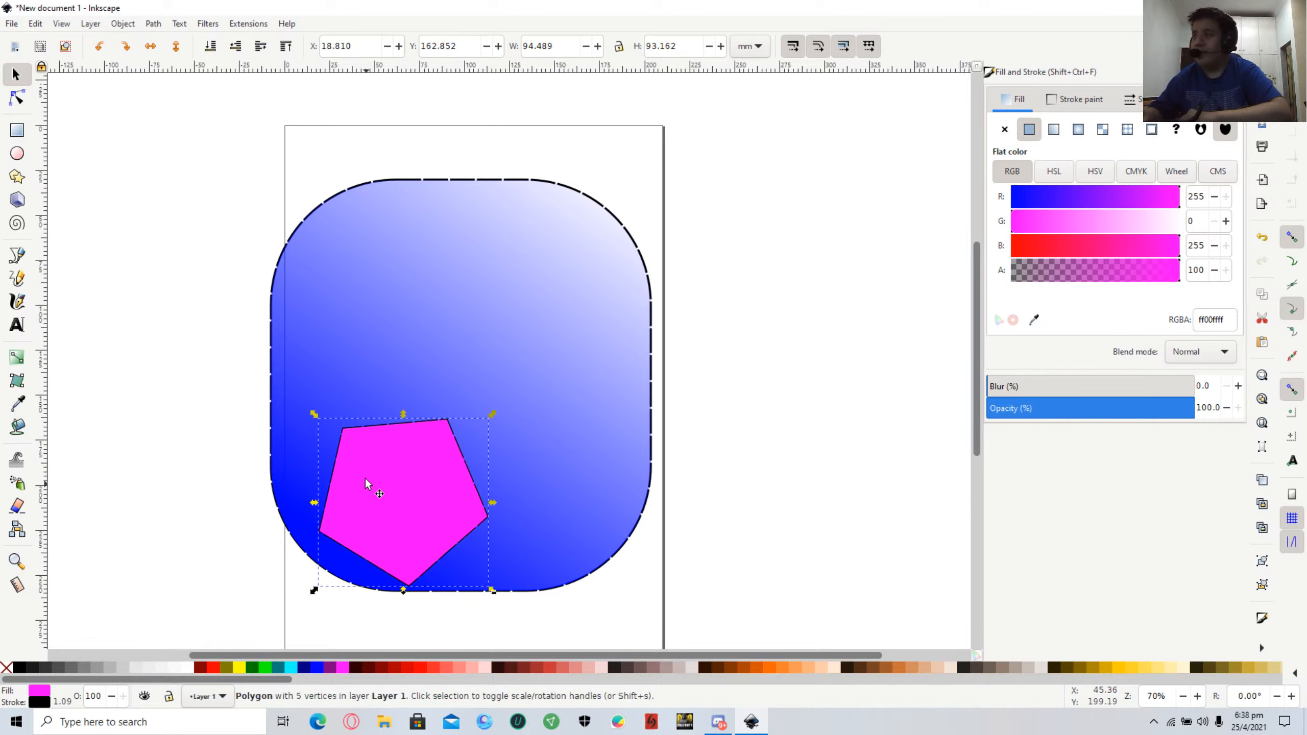
Give the pentagon a linear gradient fading from fuchsia to transparent and shift it to the middle of the rounded rectangle's lower part.
left_click(1054, 132)
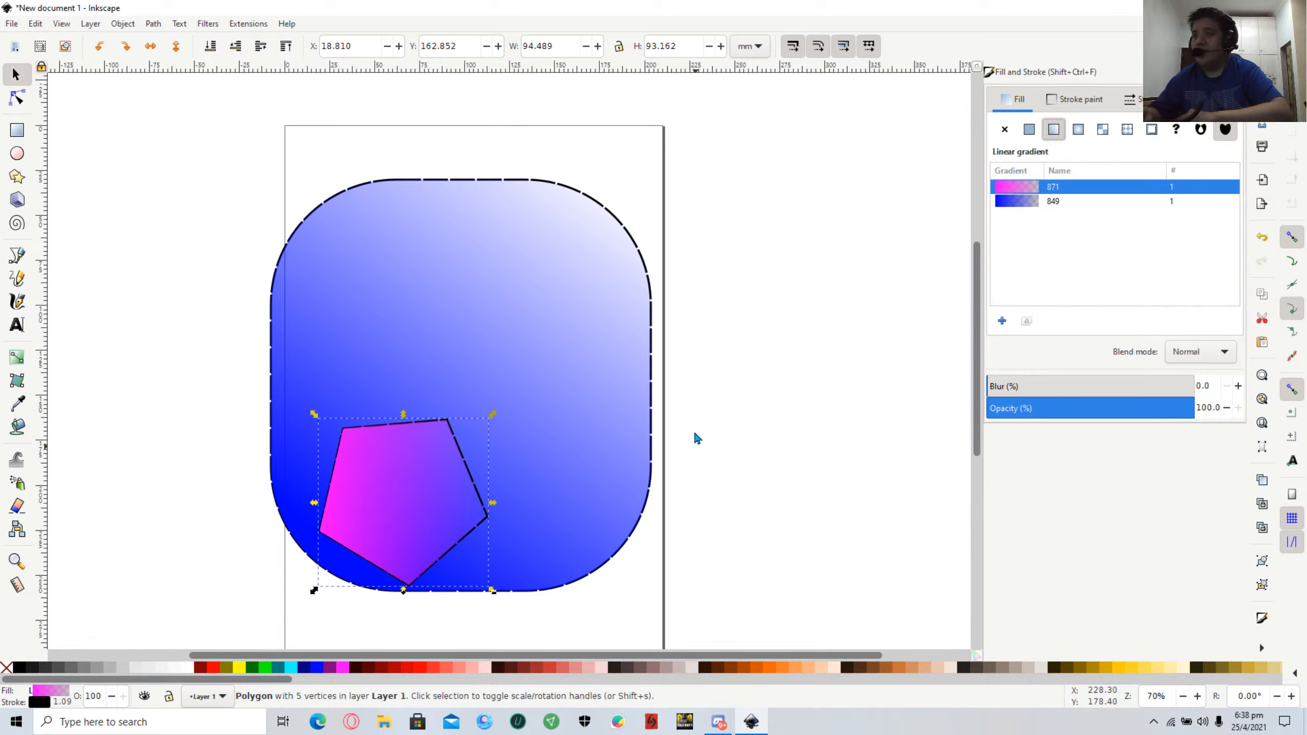
left_click_drag(393, 497, 461, 502)
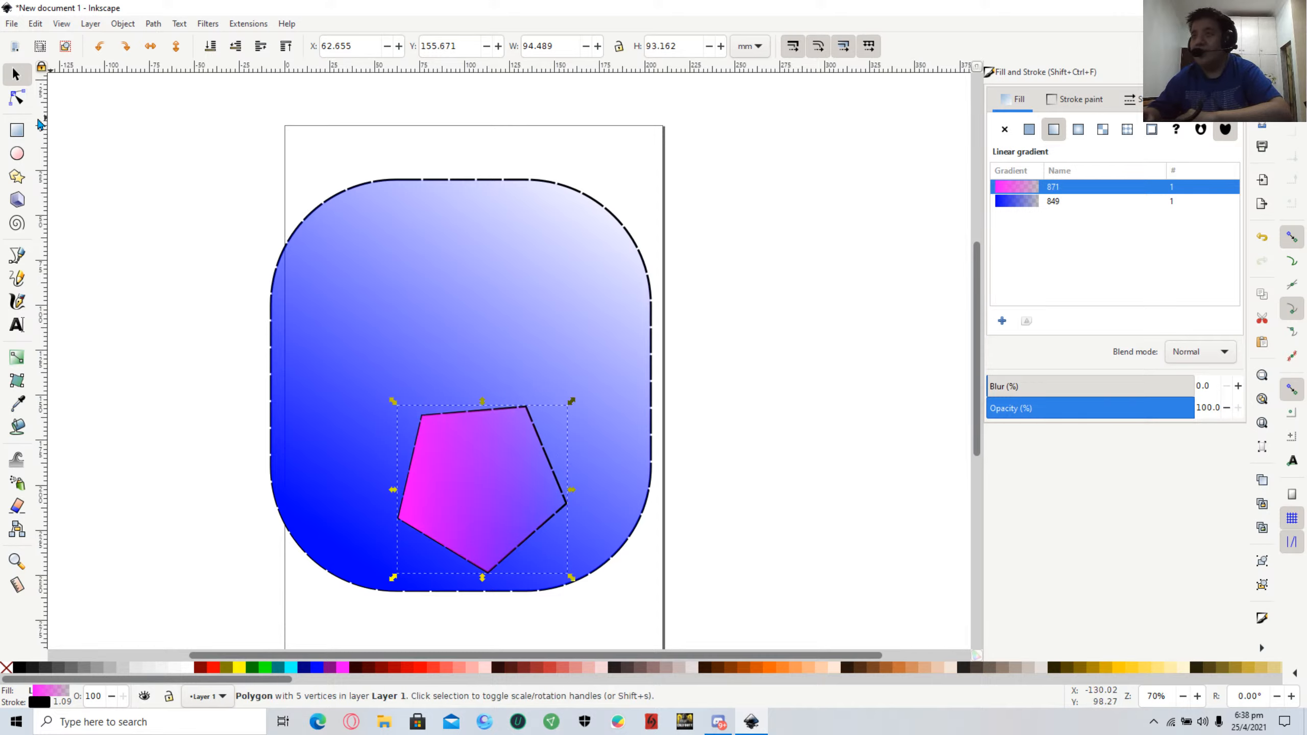
Draw a five-pointed star with spoke ratio 0.500 centred inside the pentagon.
left_click(17, 177)
left_click(70, 47)
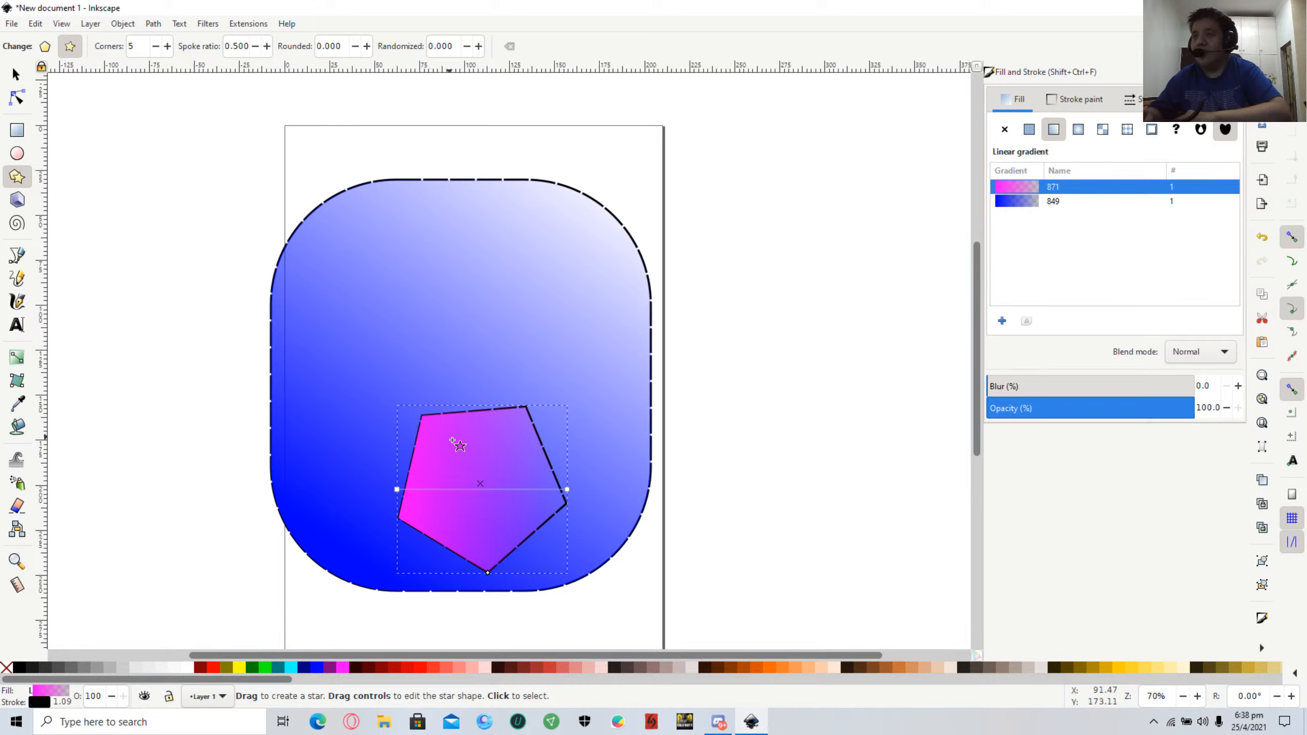
left_click_drag(445, 445, 397, 490)
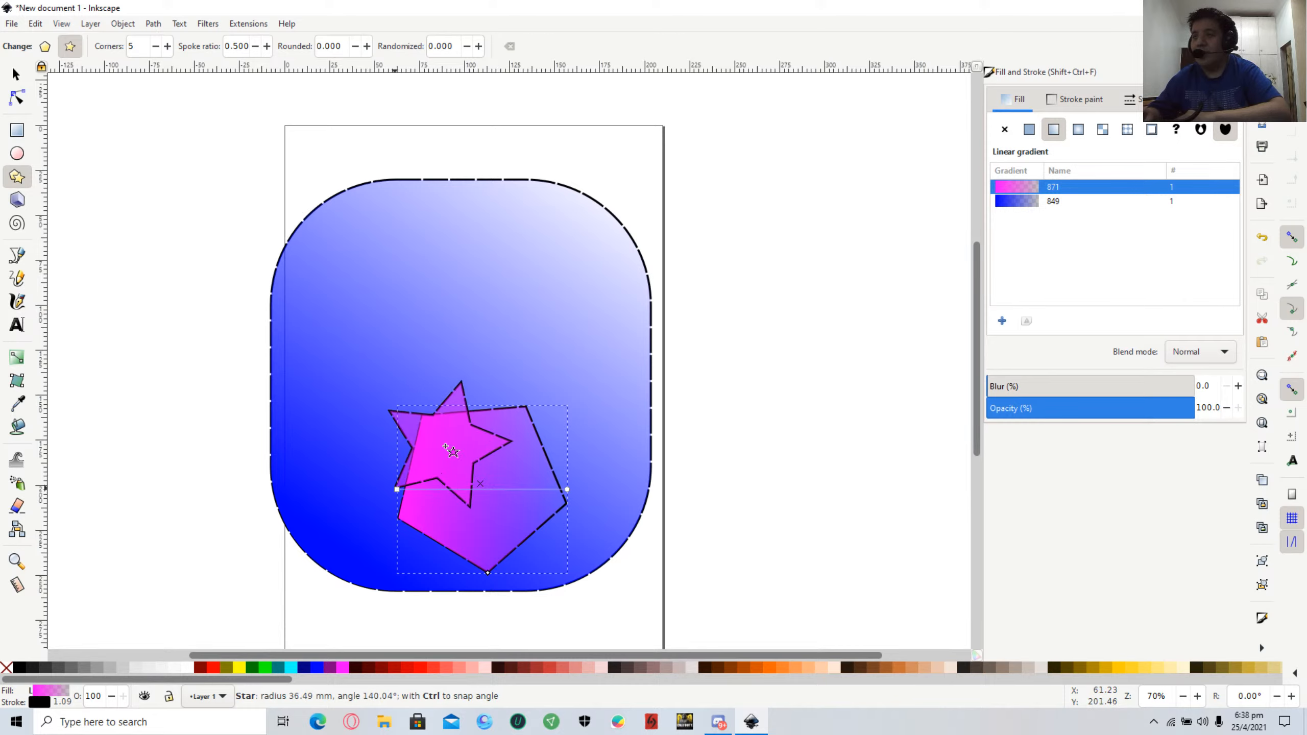
left_click_drag(445, 446, 480, 479)
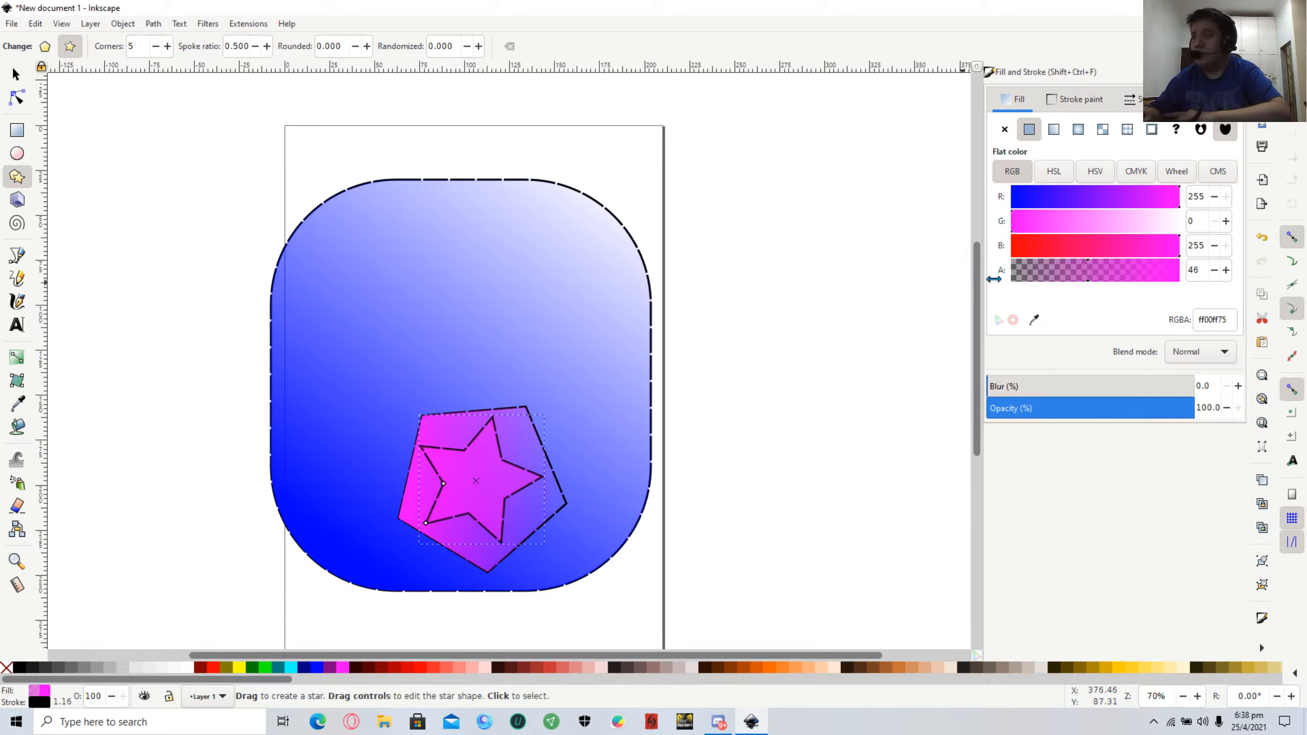
Try aqua, lime, teal and fuchsia fills on the star inside the pentagon.
left_click(295, 668)
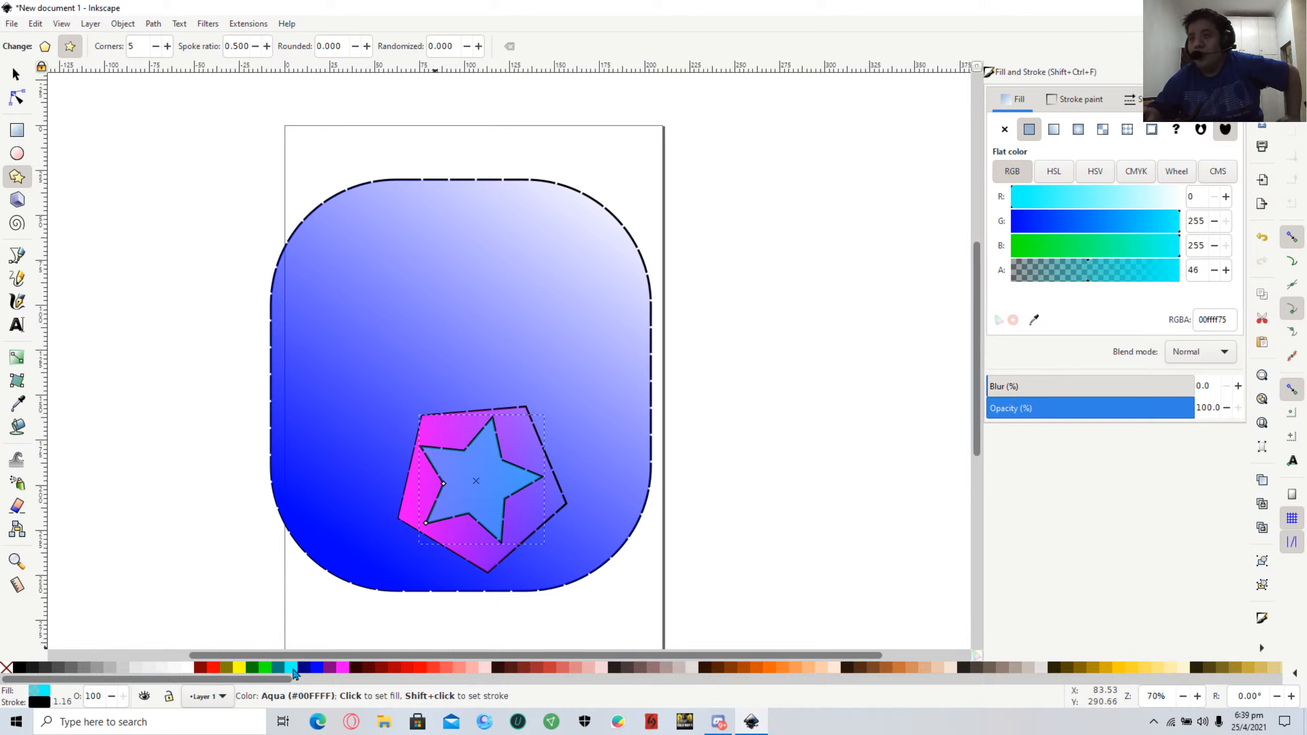
left_click(265, 668)
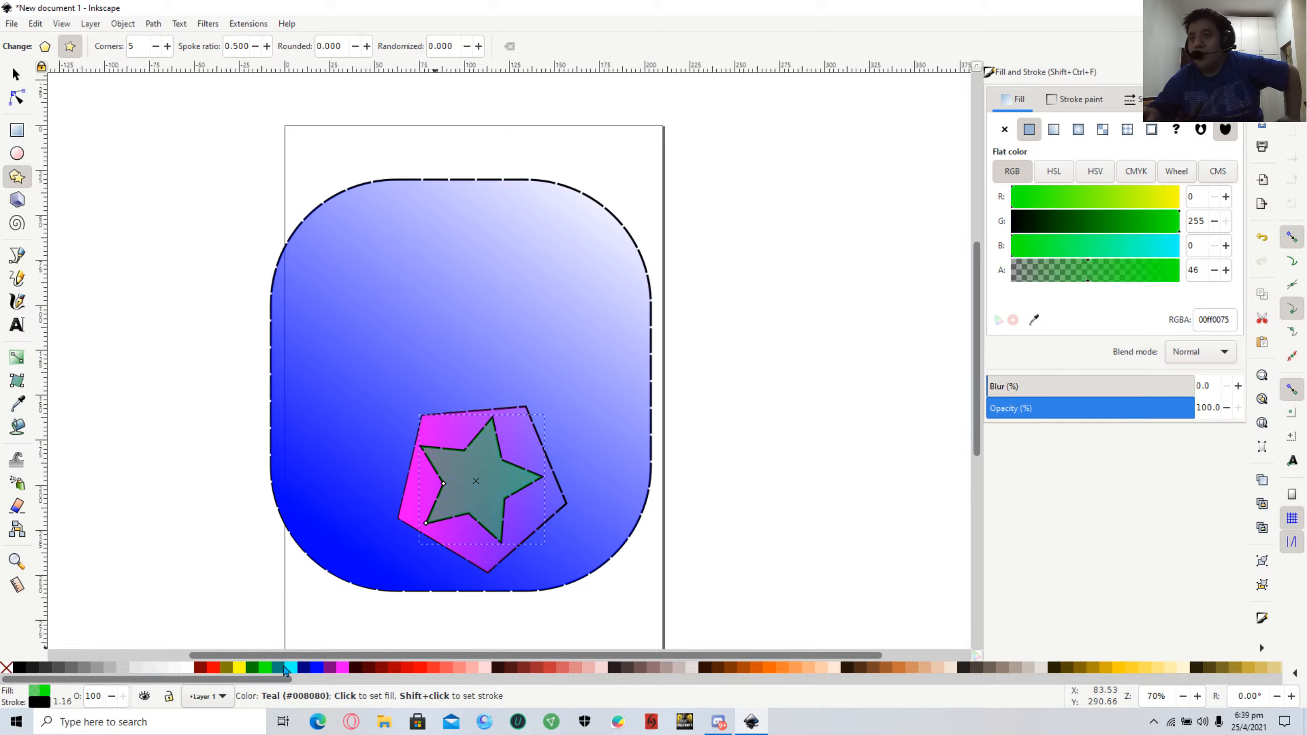
left_click(284, 668)
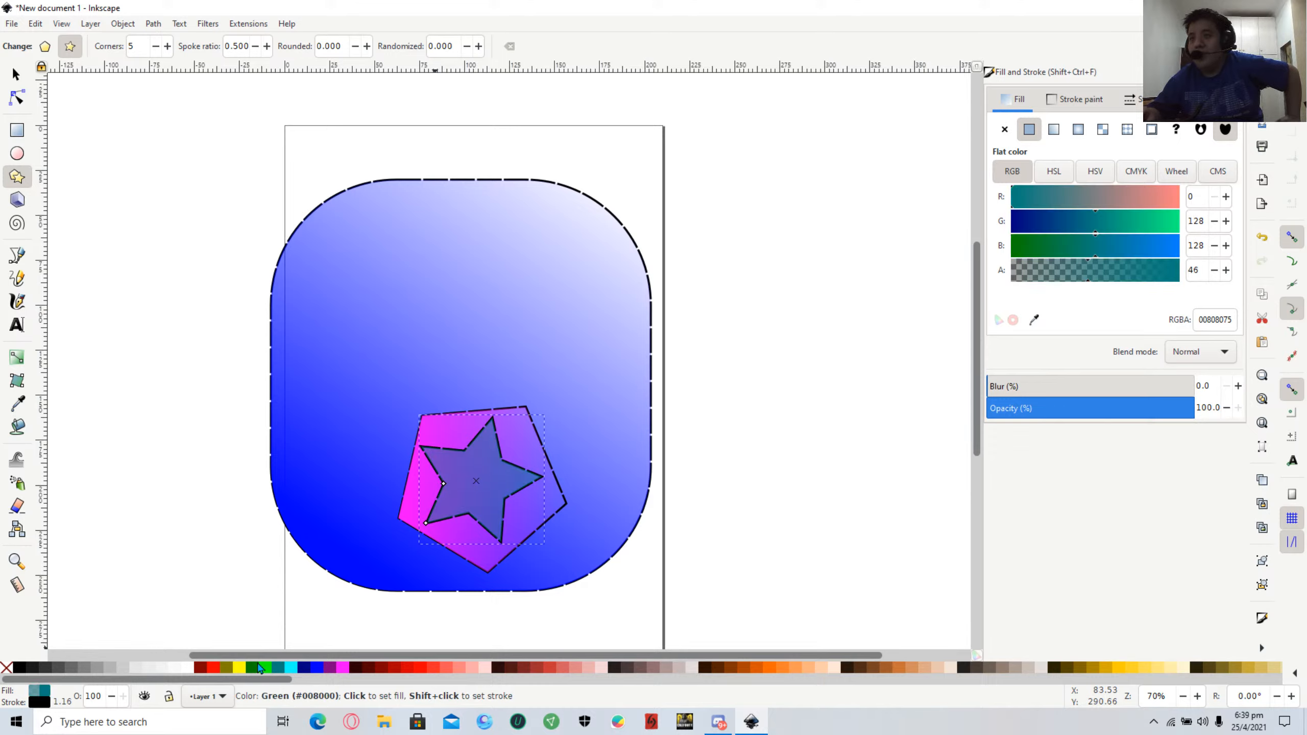
left_click(265, 669)
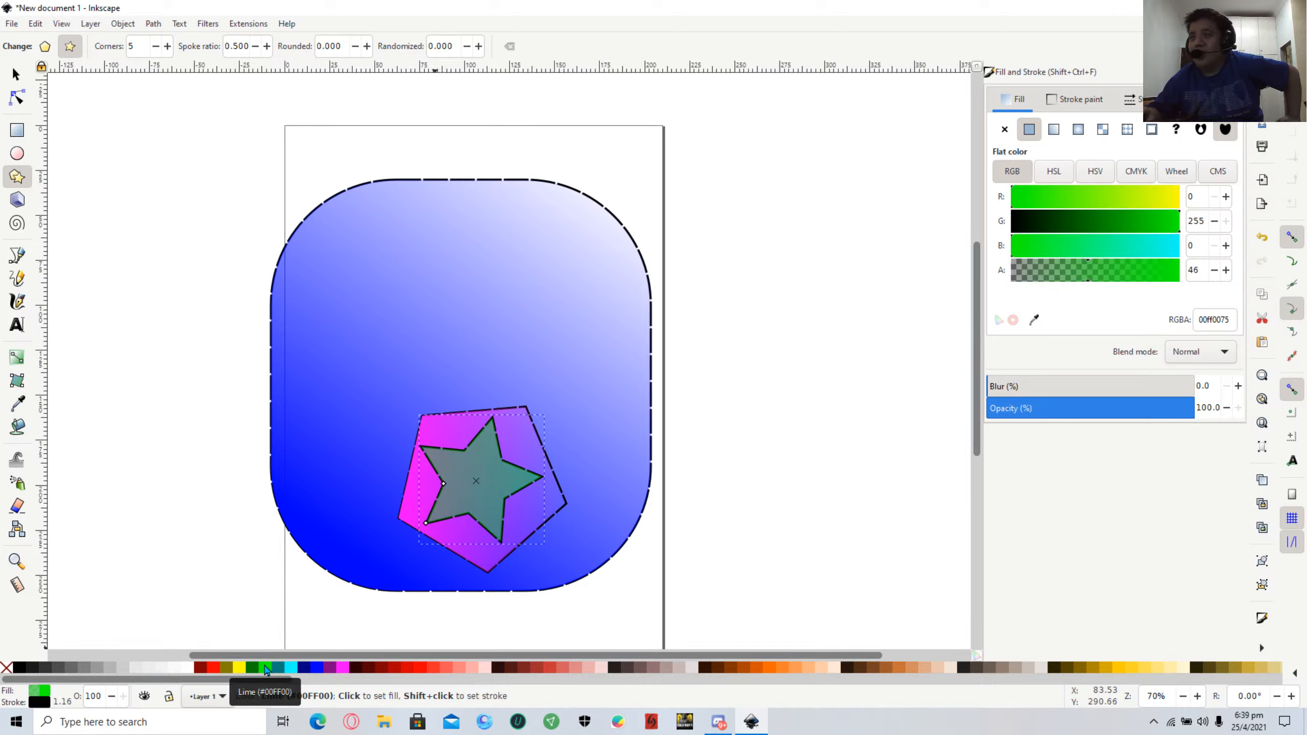
left_click(342, 667)
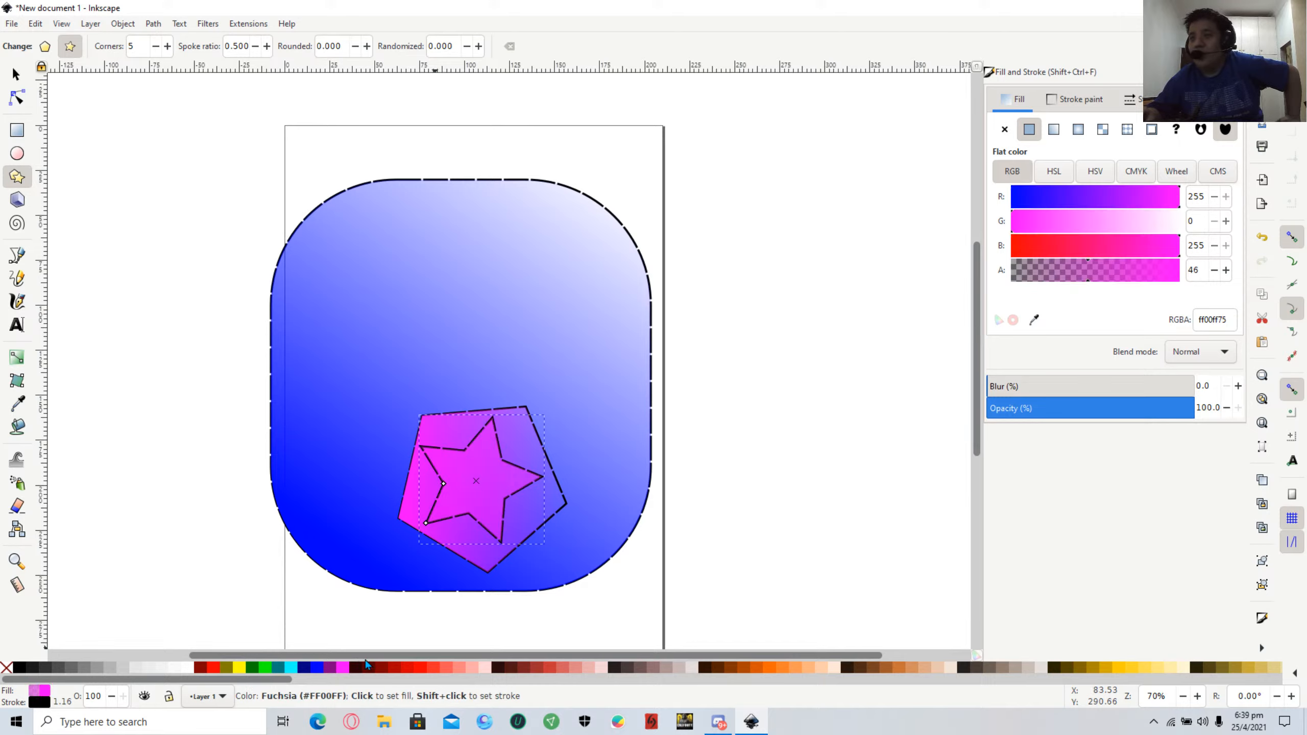
Try green fills on the star, including #99FF55, #E5FFD5 and #55D400, and lower the fill's red value to 33.
scroll(387, 680, "down", 5)
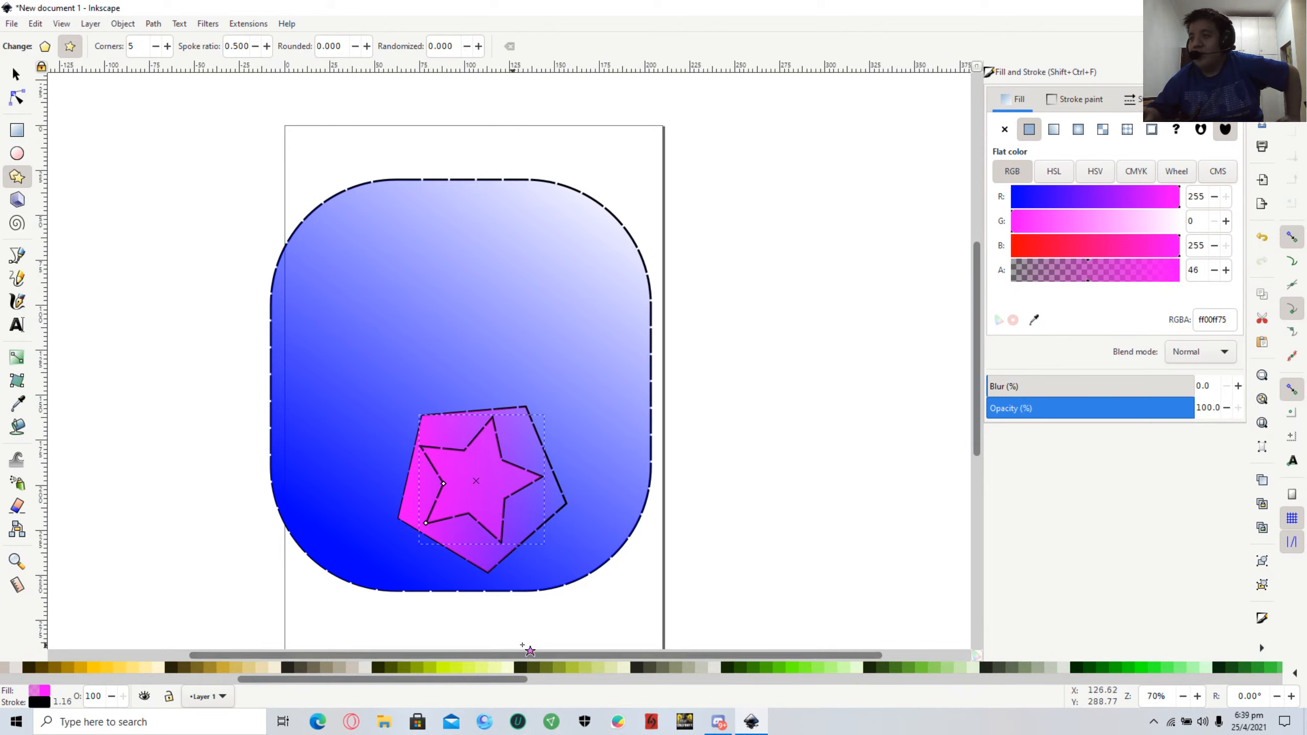
left_click(926, 668)
left_click(824, 668)
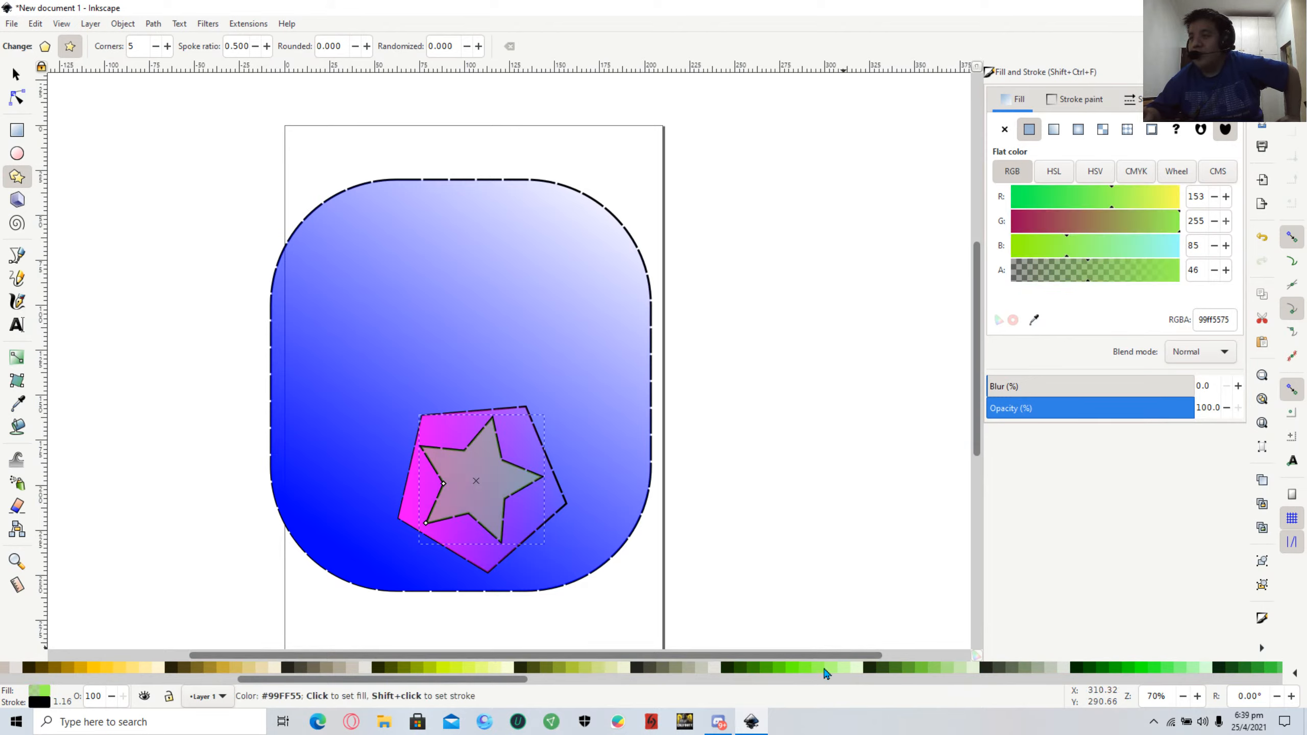
left_click(856, 668)
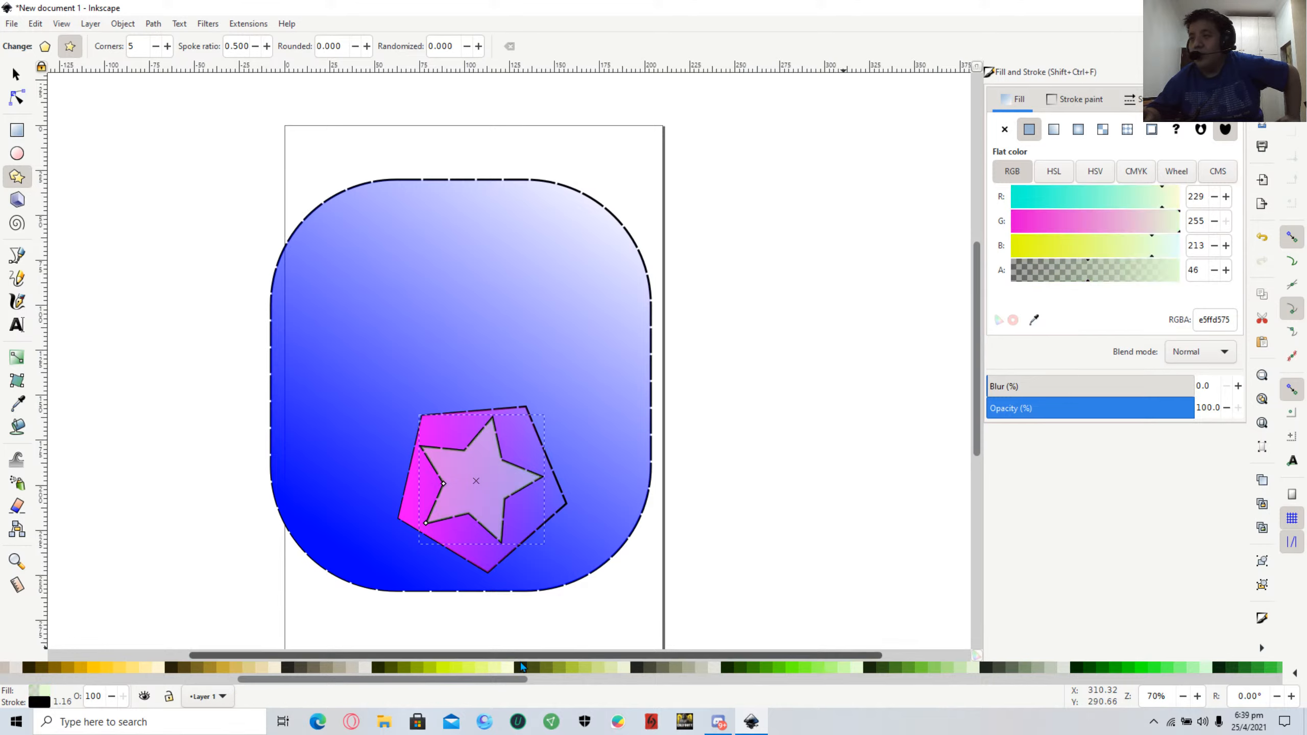
left_click(778, 668)
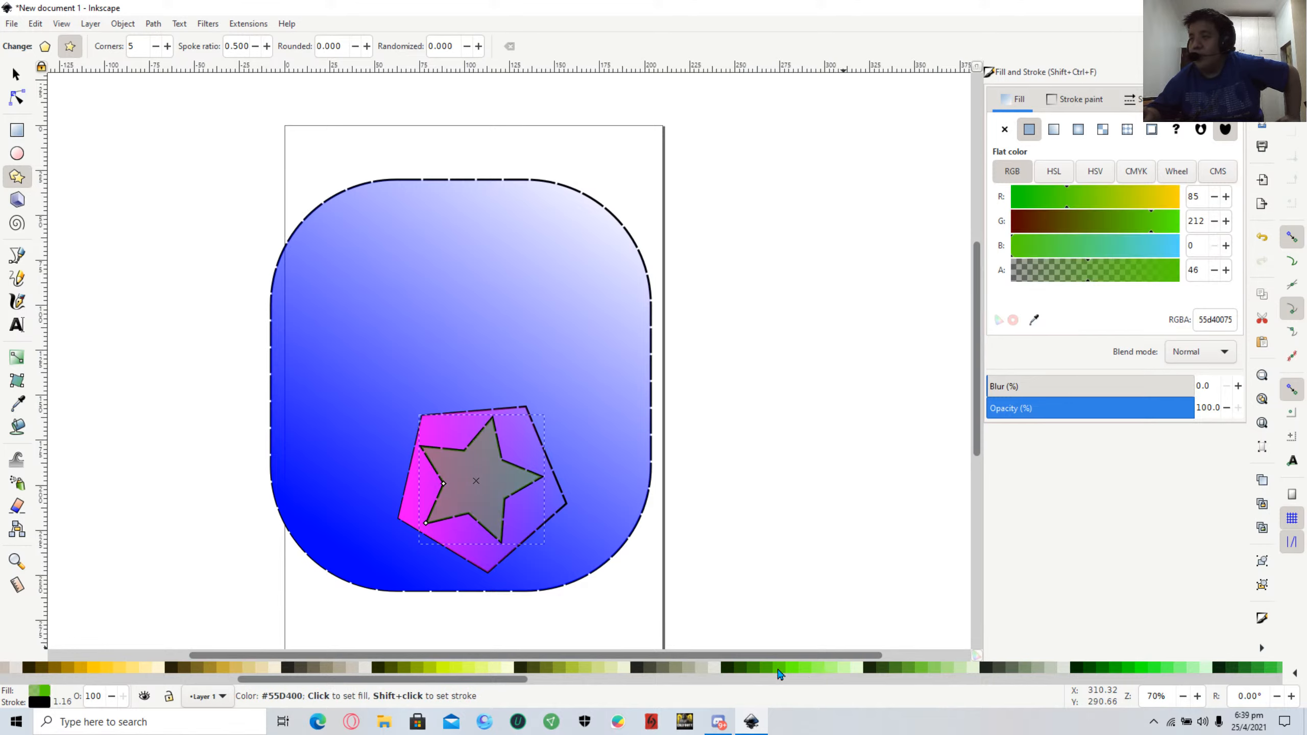
left_click(806, 671)
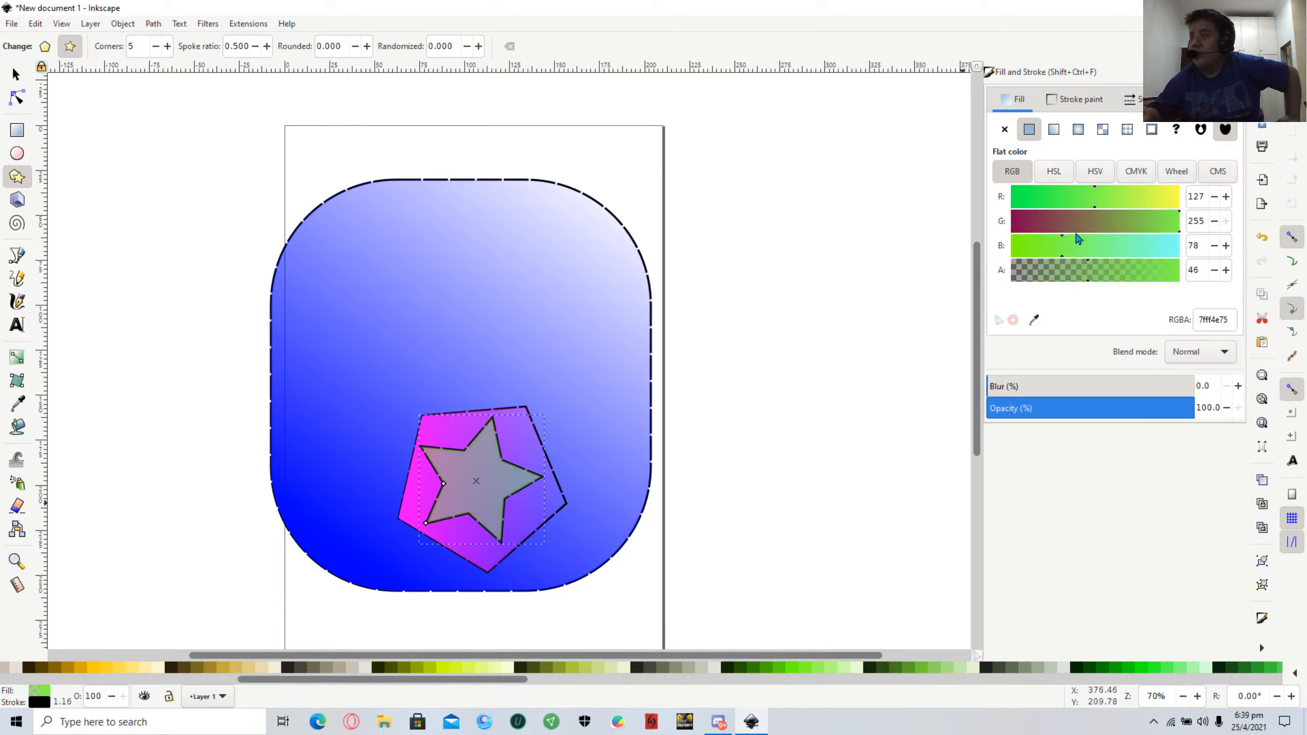
left_click(1073, 203)
left_click_drag(1063, 204, 1033, 204)
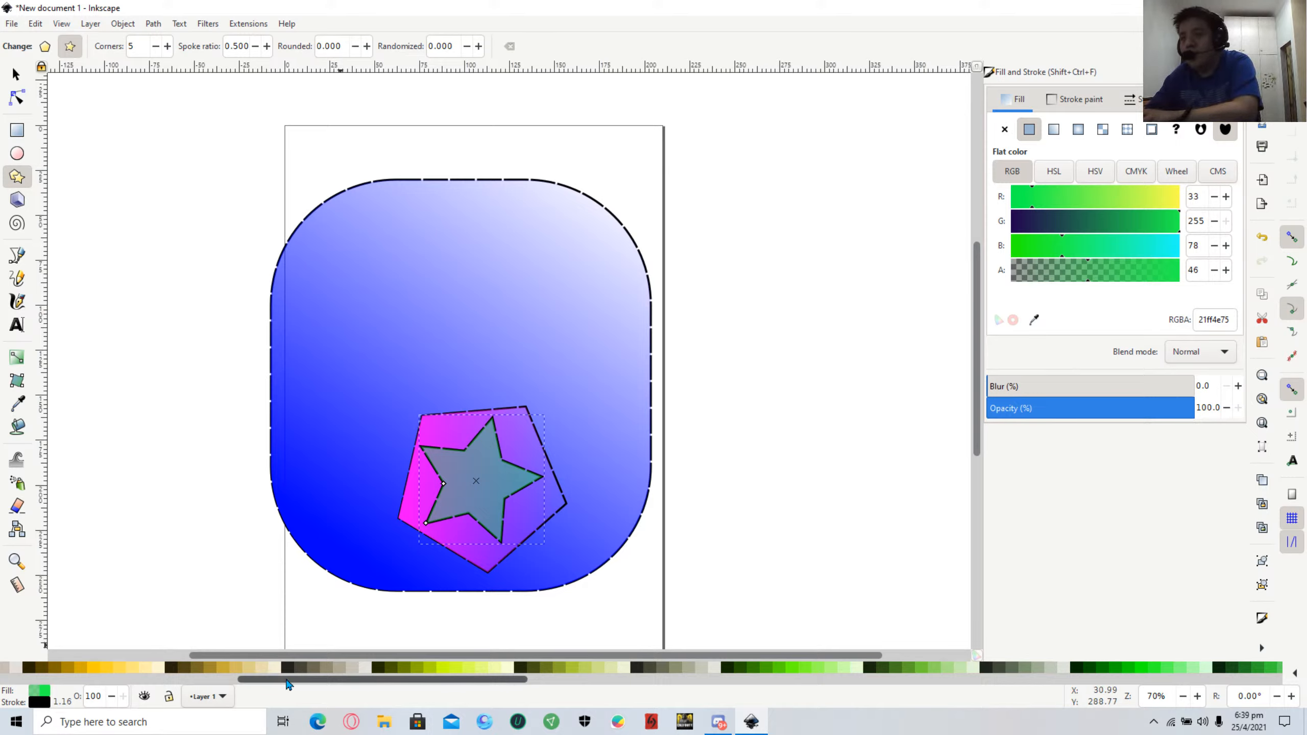
Try reddish fills on the star: #FF0000, #FF2A2A, #C83737 and #916F6F.
scroll(154, 678, "up", 5)
scroll(174, 679, "up", 3)
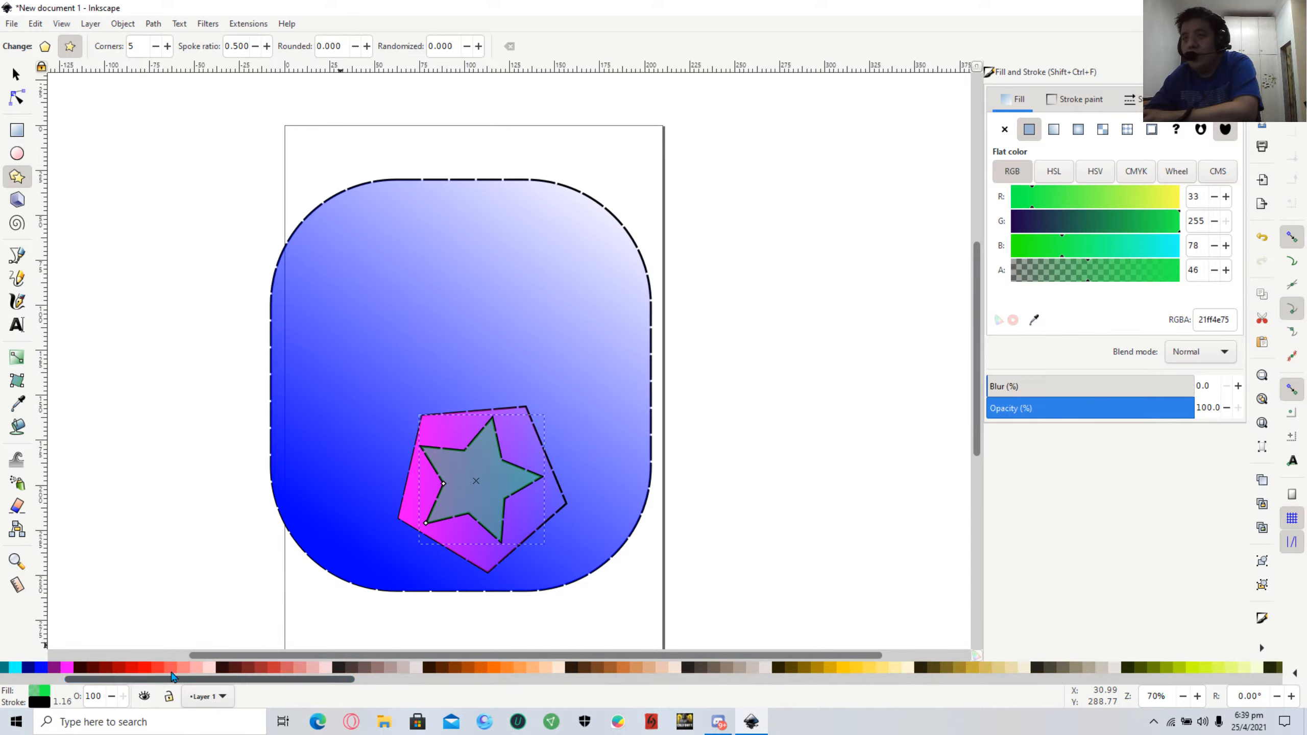
scroll(177, 680, "up", 3)
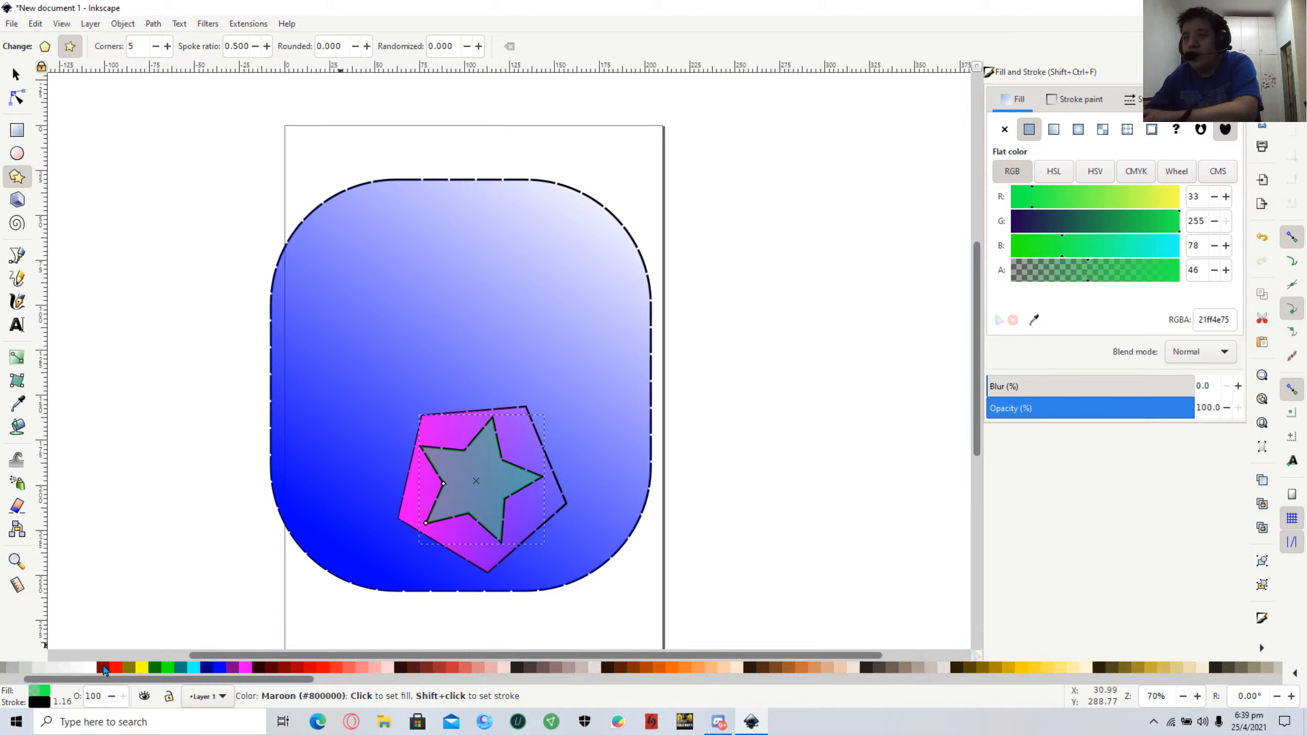
left_click(116, 668)
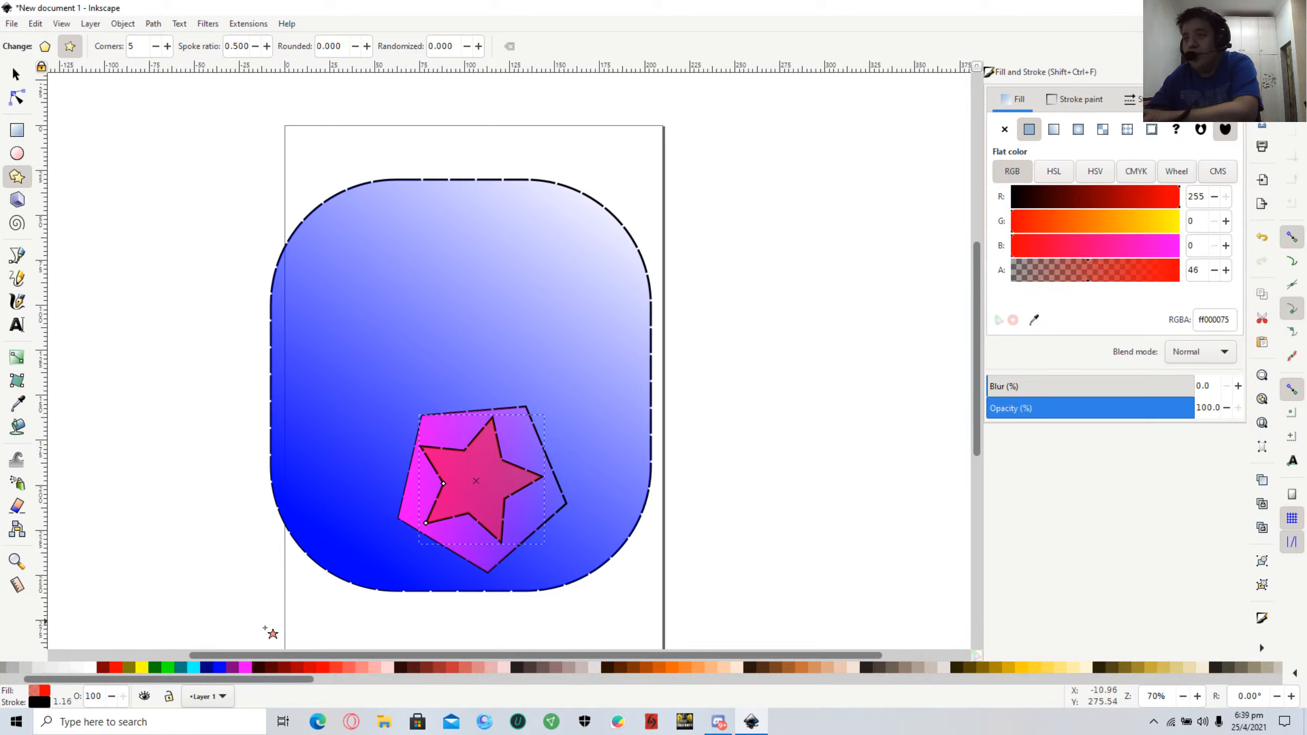
left_click(334, 670)
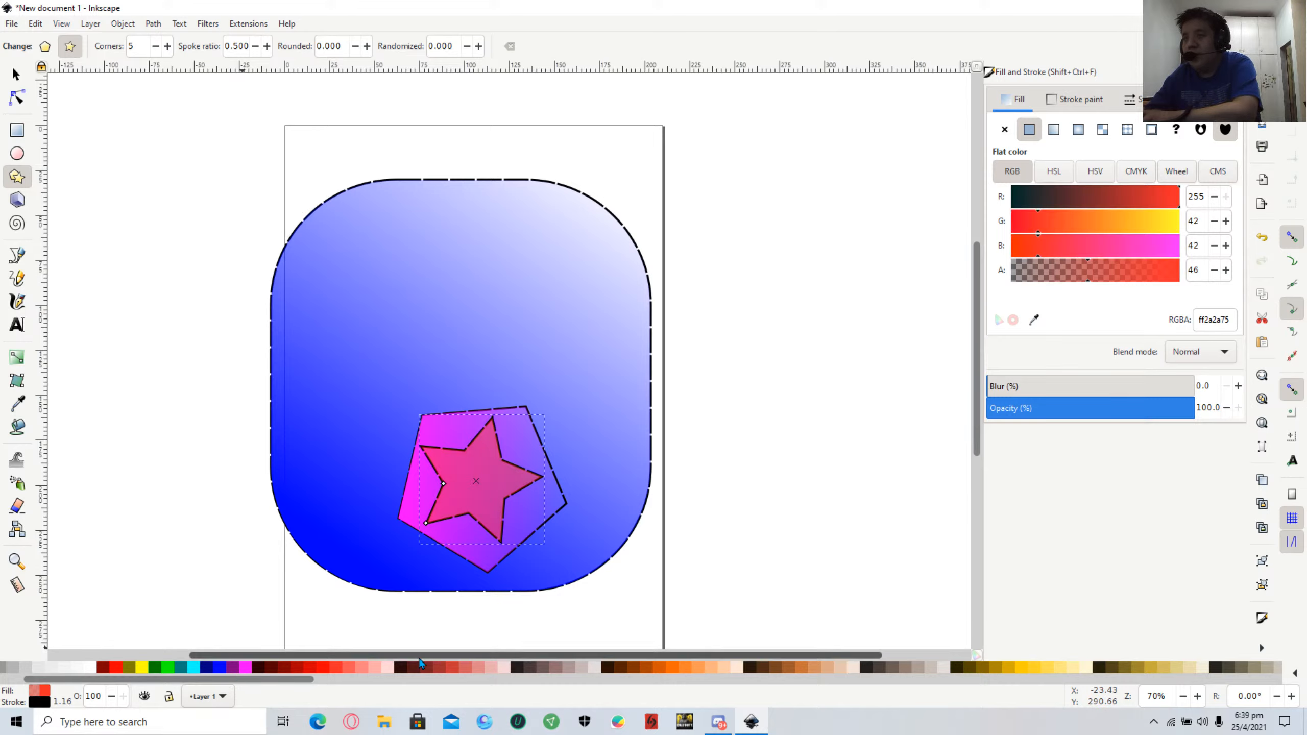
left_click(442, 667)
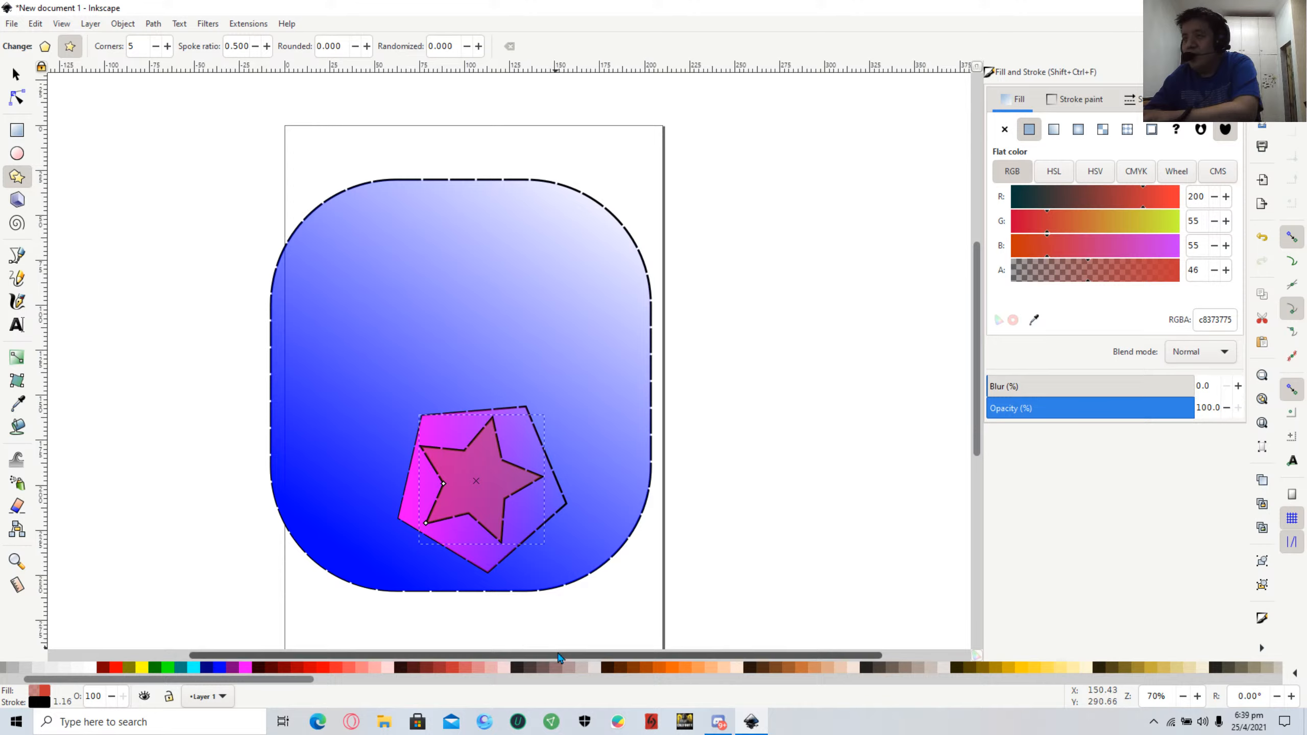
left_click(563, 669)
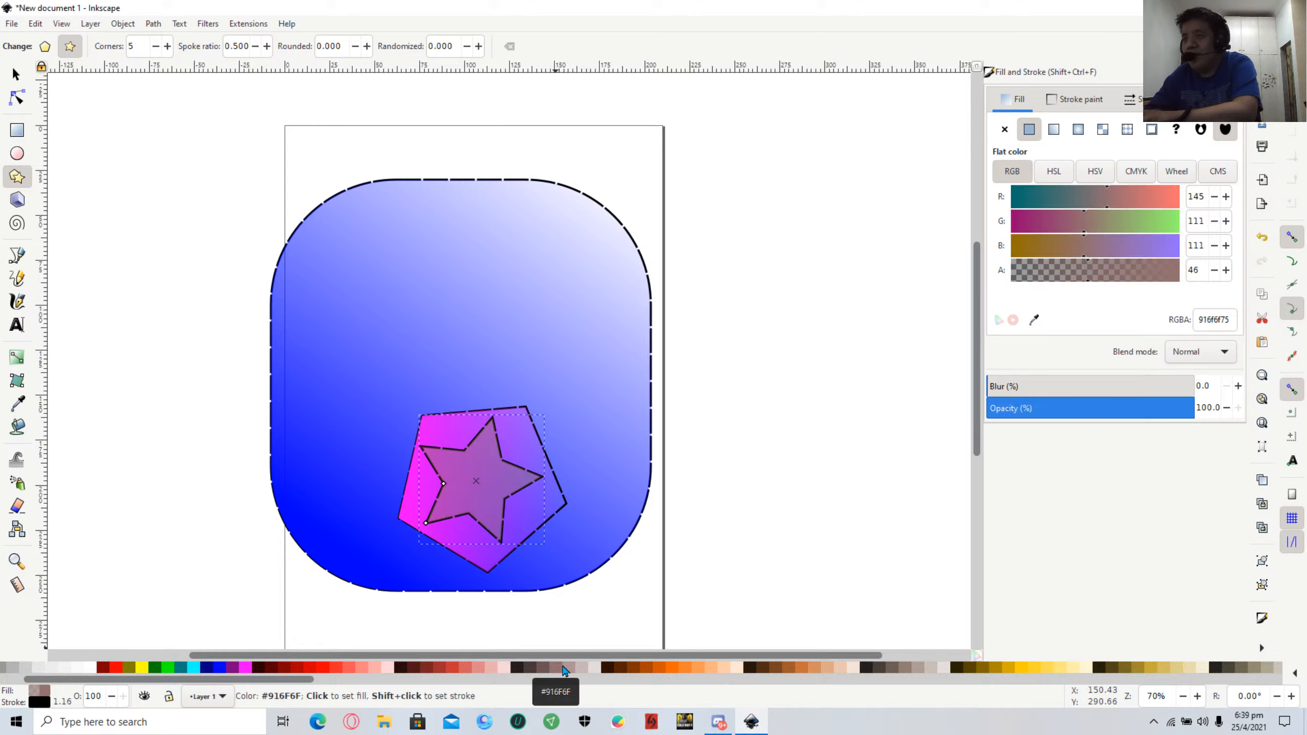
Recolour the star through the orange palette shades, settling on light orange #FFCCAA.
left_click(634, 669)
left_click(672, 669)
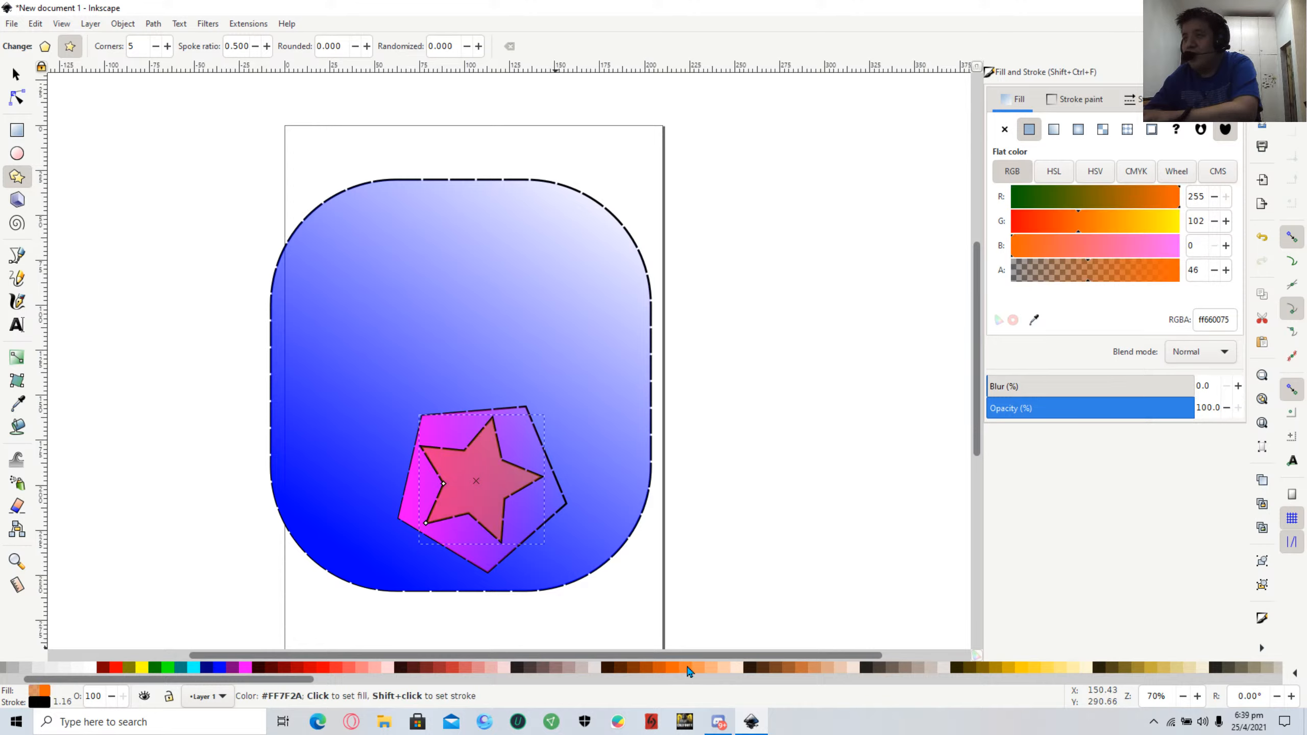
left_click(685, 670)
left_click(721, 670)
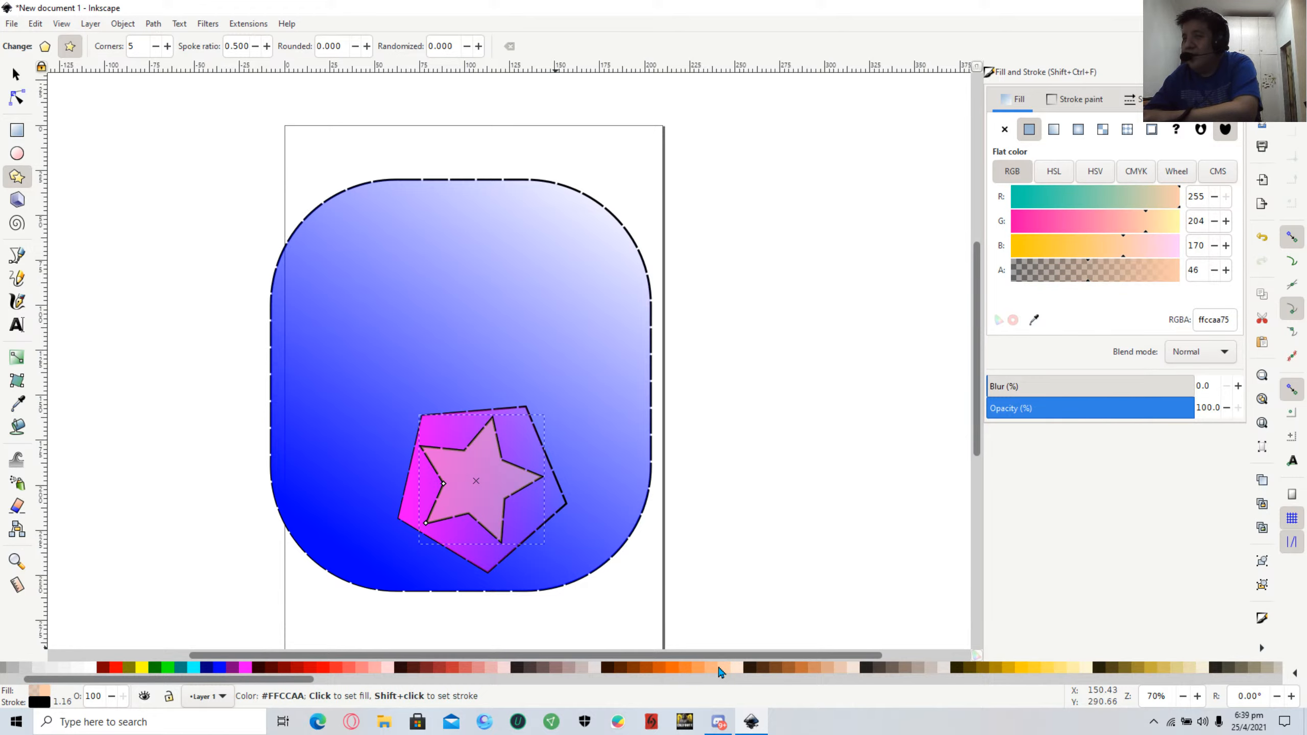
Try brown fills #A05A2C, #D38D5F and #917C6F on the star, and raise the last fill's green value to 165.
left_click(792, 669)
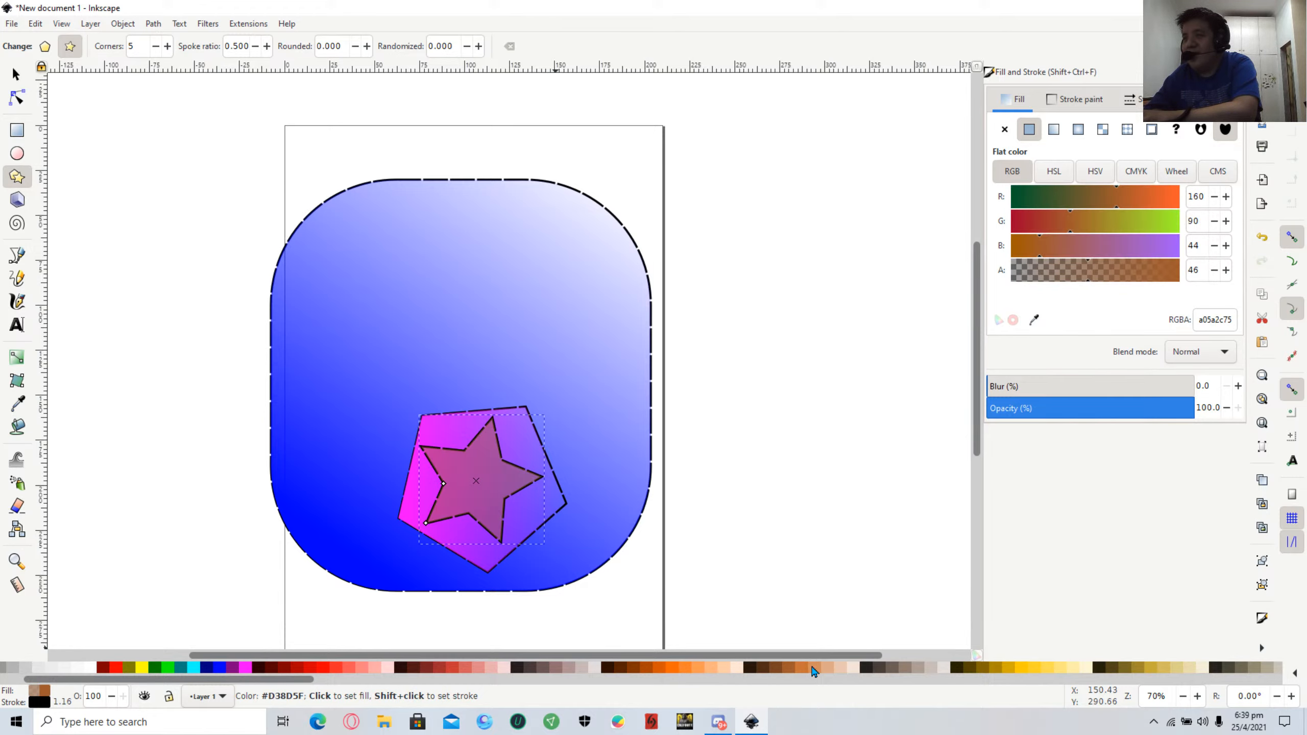
left_click(818, 669)
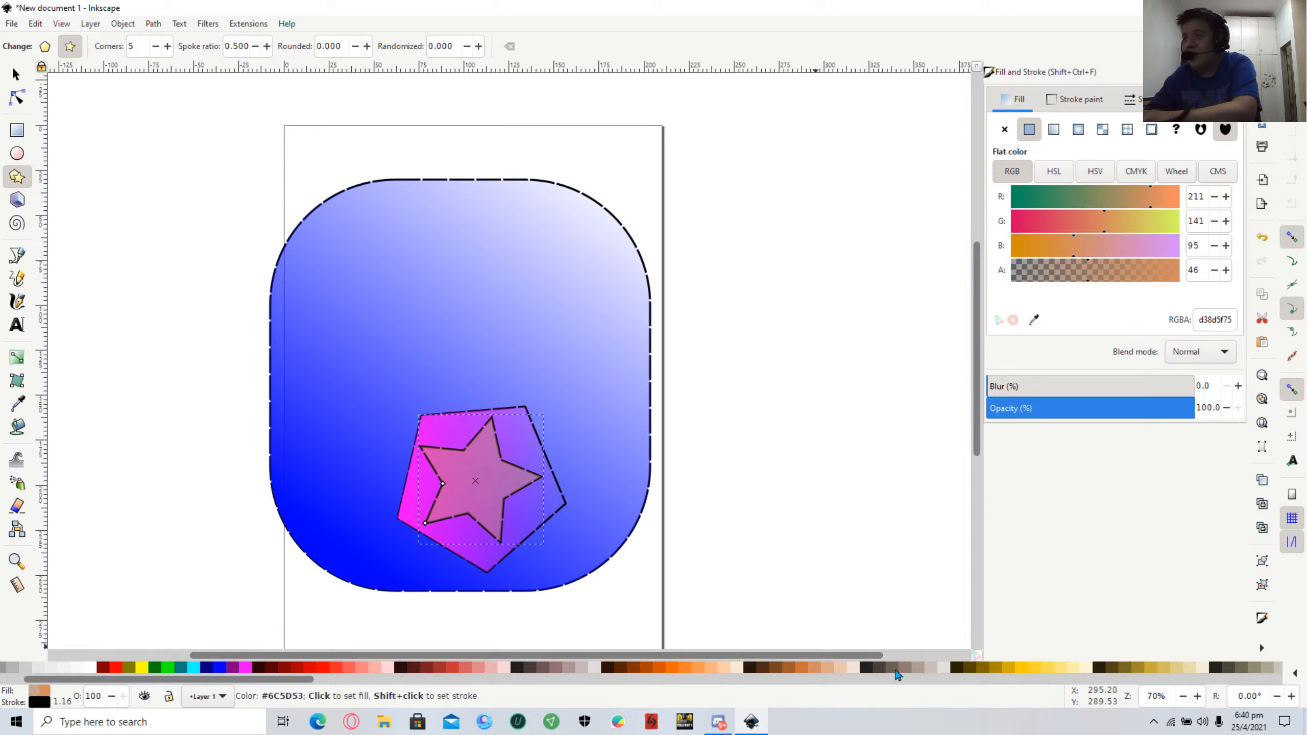
left_click(908, 668)
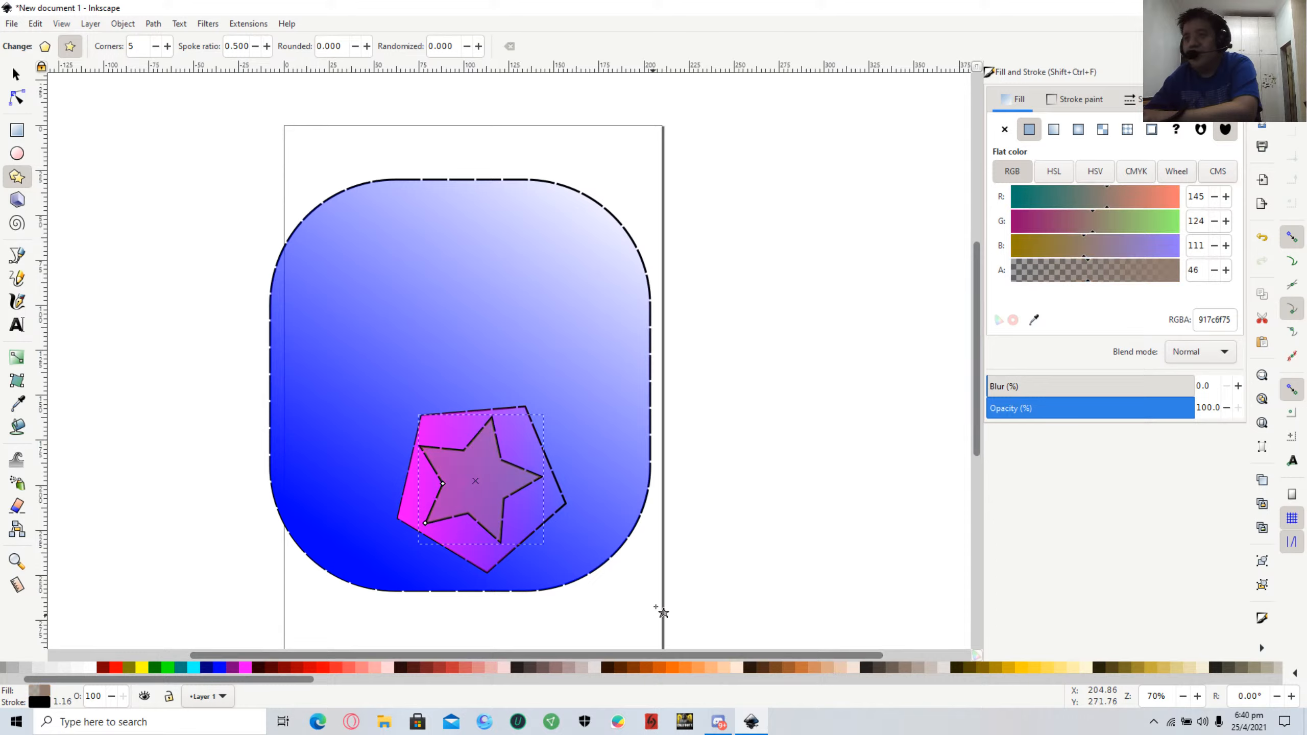
left_click(1119, 222)
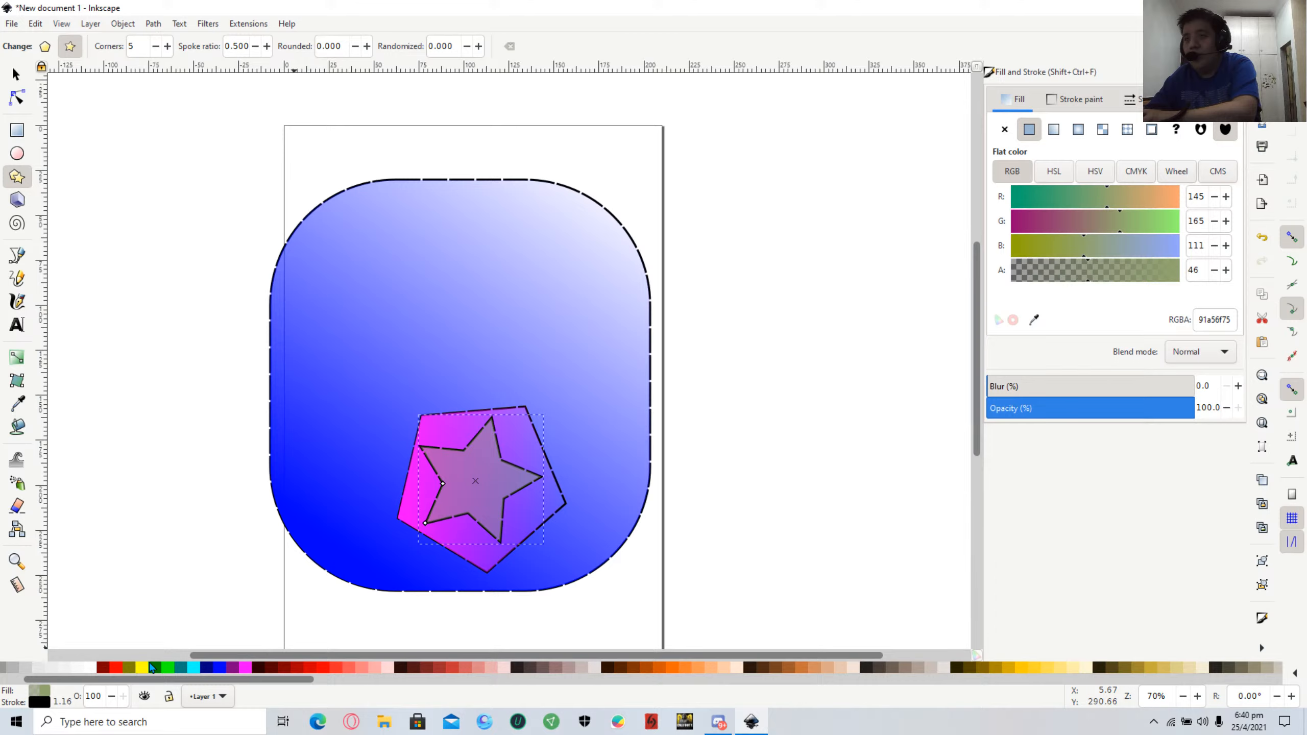
Try green #008000, blue #0000FF, fuchsia #FF00FF and dark red #2B0000 fills on the star.
left_click(152, 667)
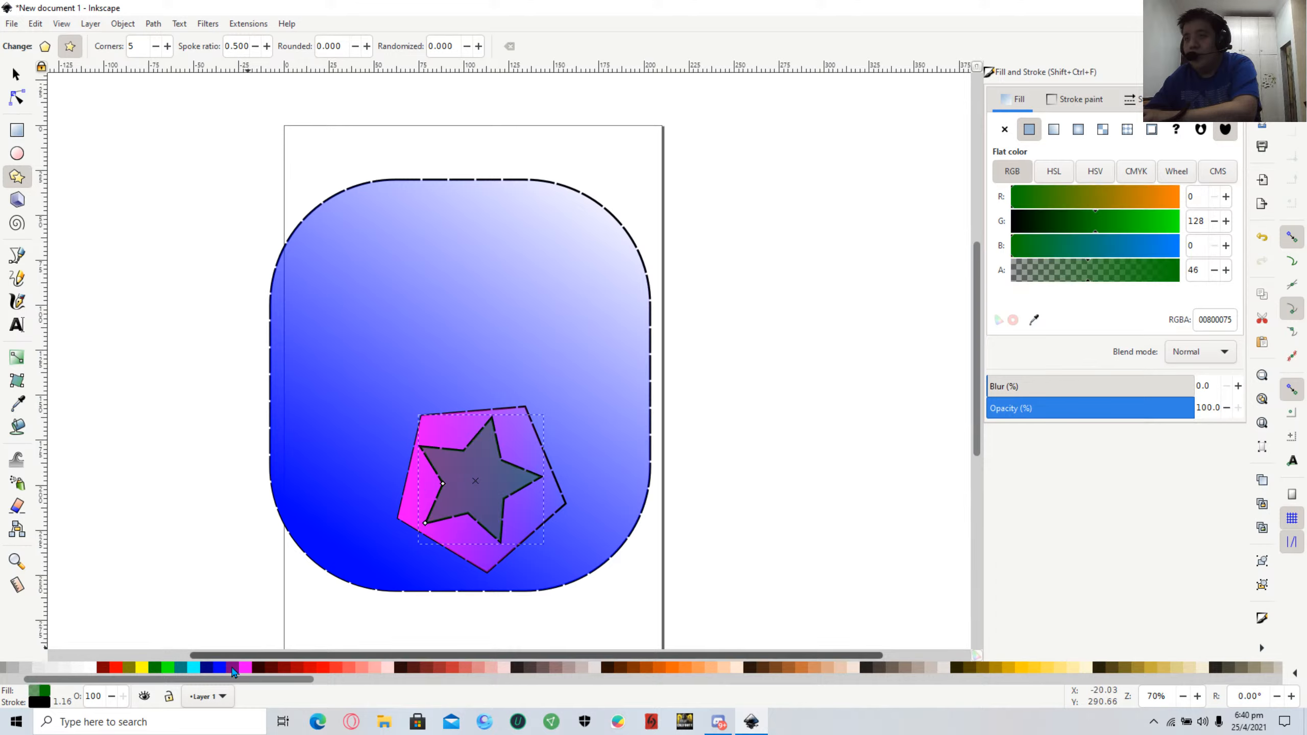
left_click(219, 667)
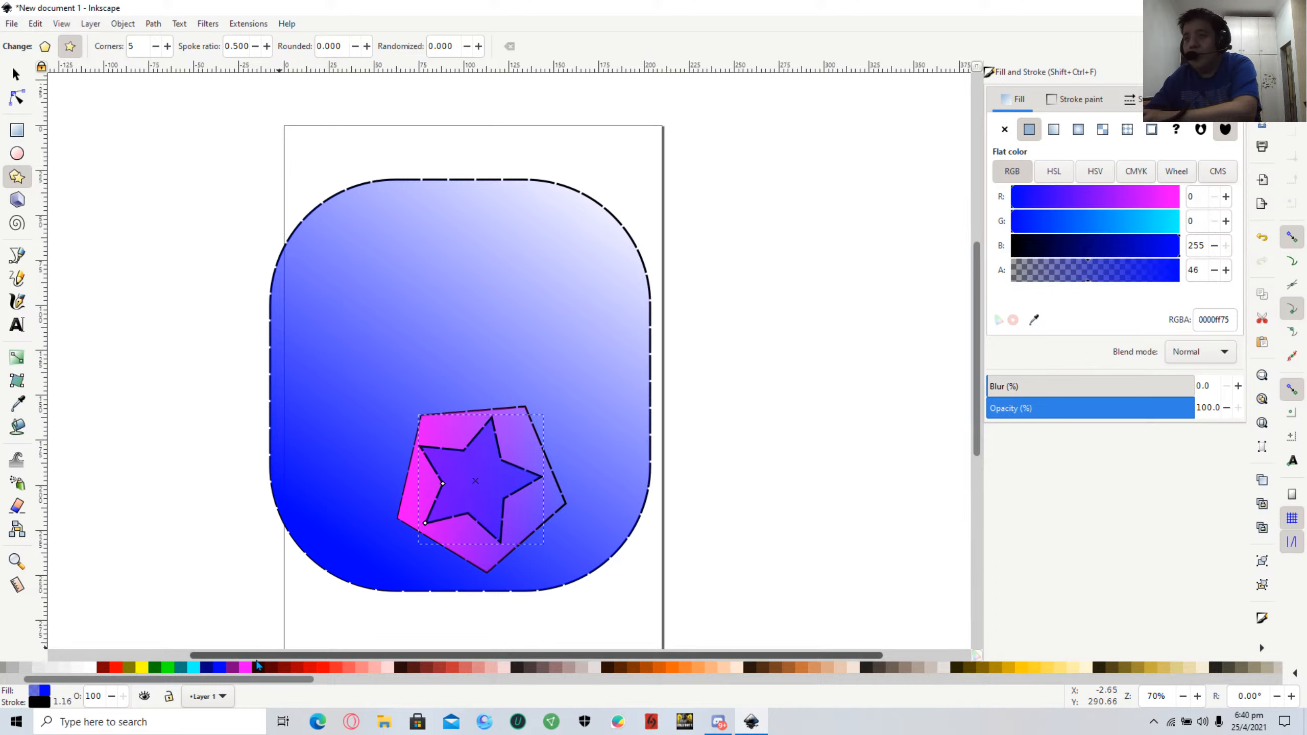
left_click(245, 668)
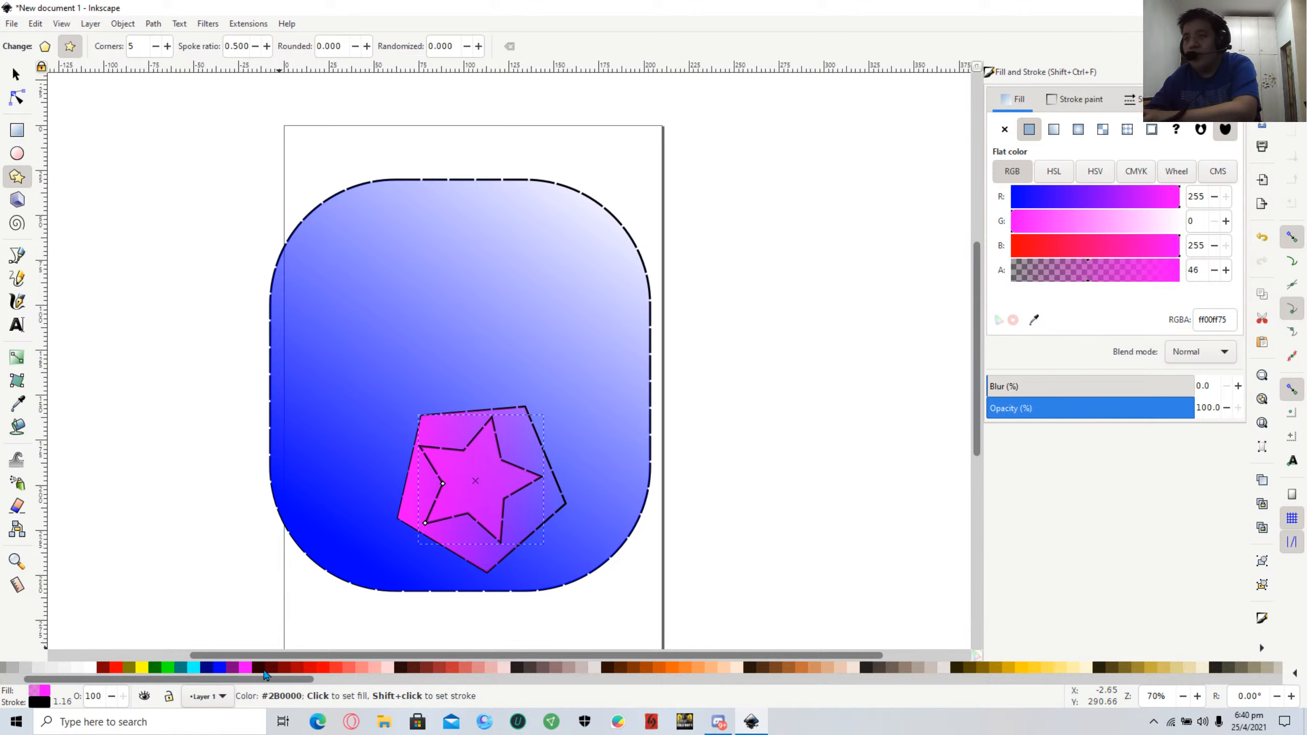
left_click(258, 667)
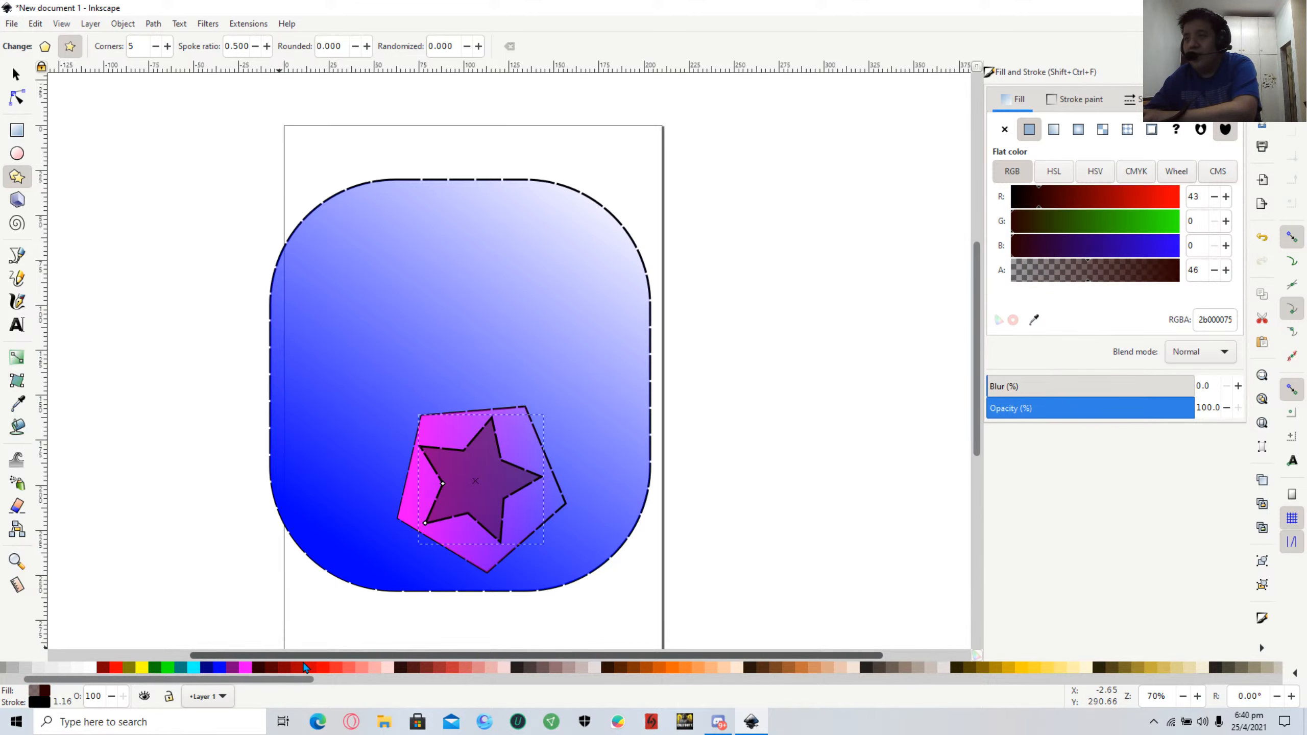
Fill the star with red #FF0000, convert the fill to a linear gradient, and deselect the star.
left_click(324, 665)
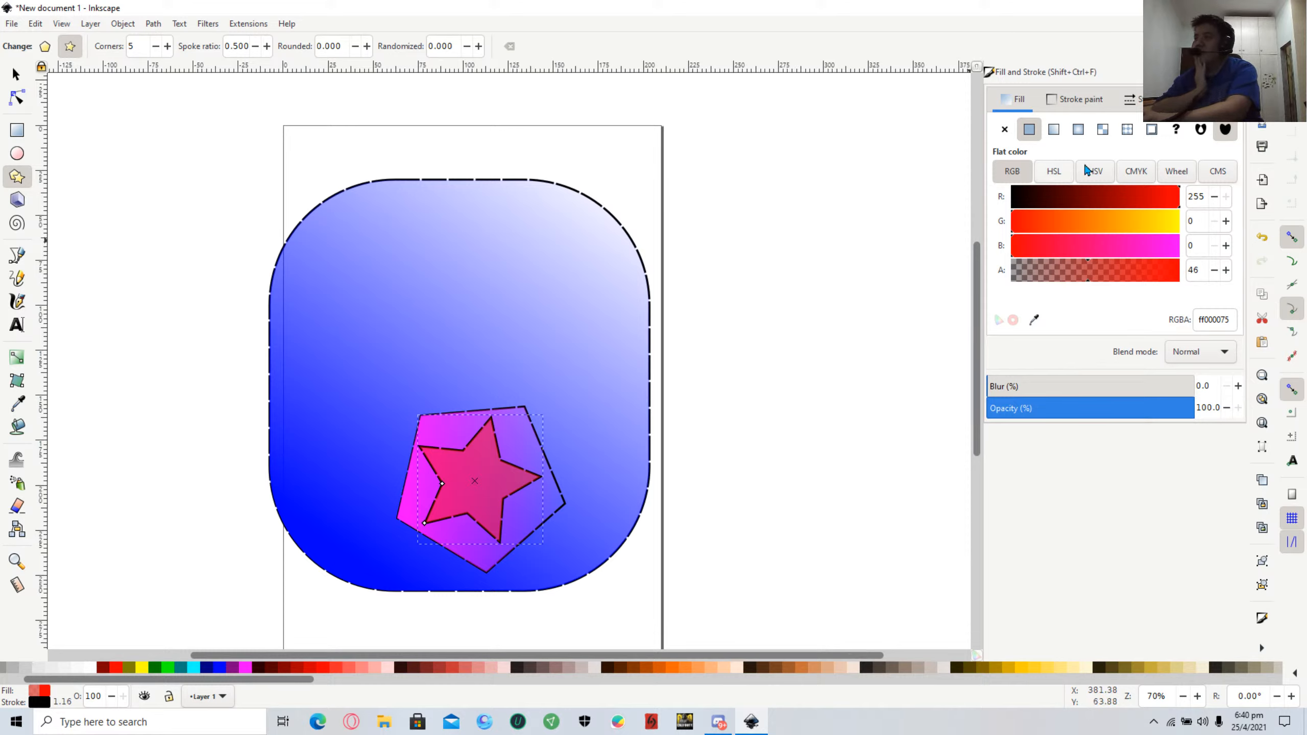
left_click(1063, 131)
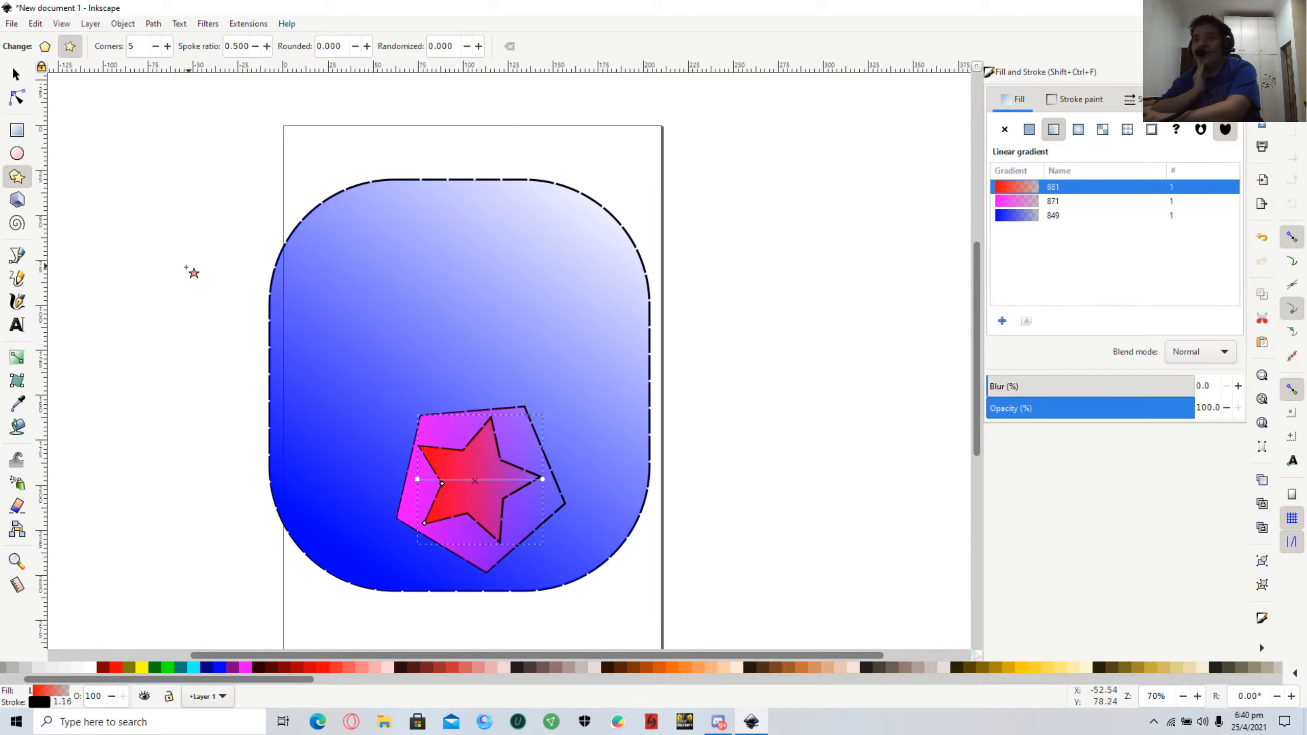
left_click(193, 273)
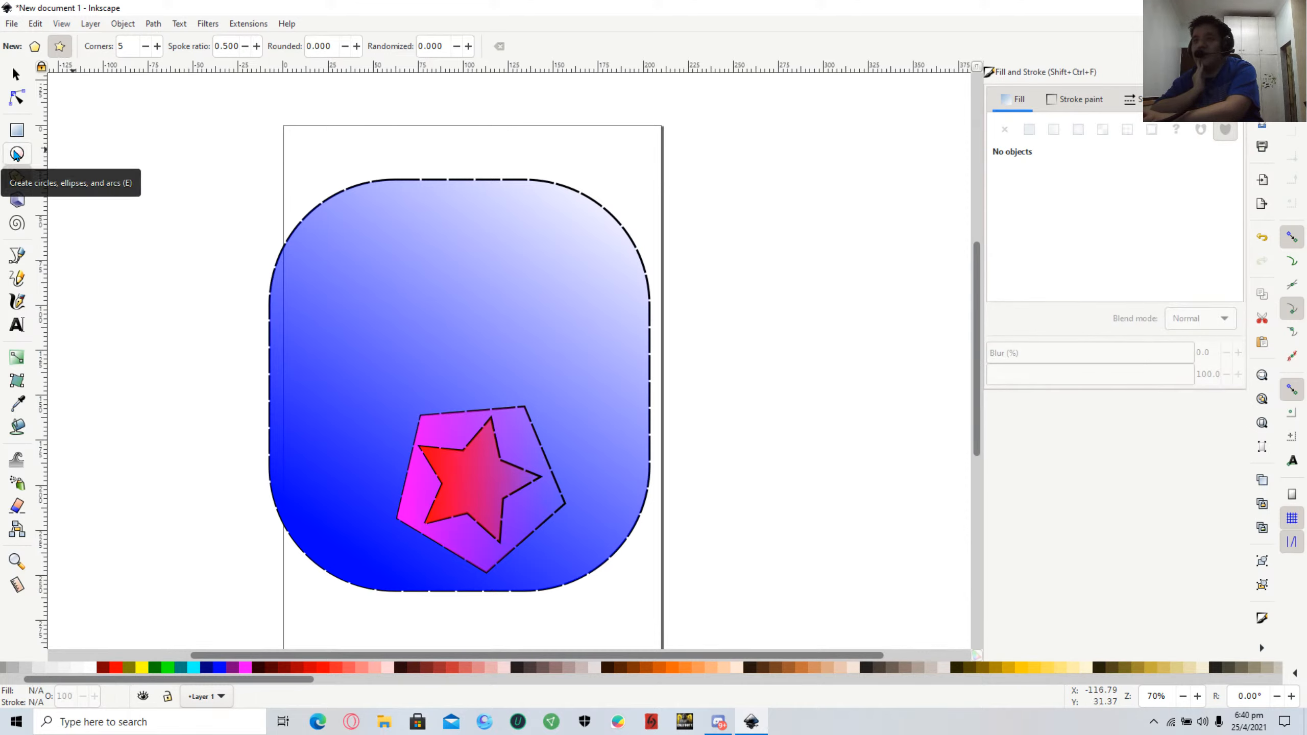
Draw an ellipse about 119 by 100 mm over the pentagon, delete the small stray ellipse, and move the large one to surround the star.
left_click(17, 154)
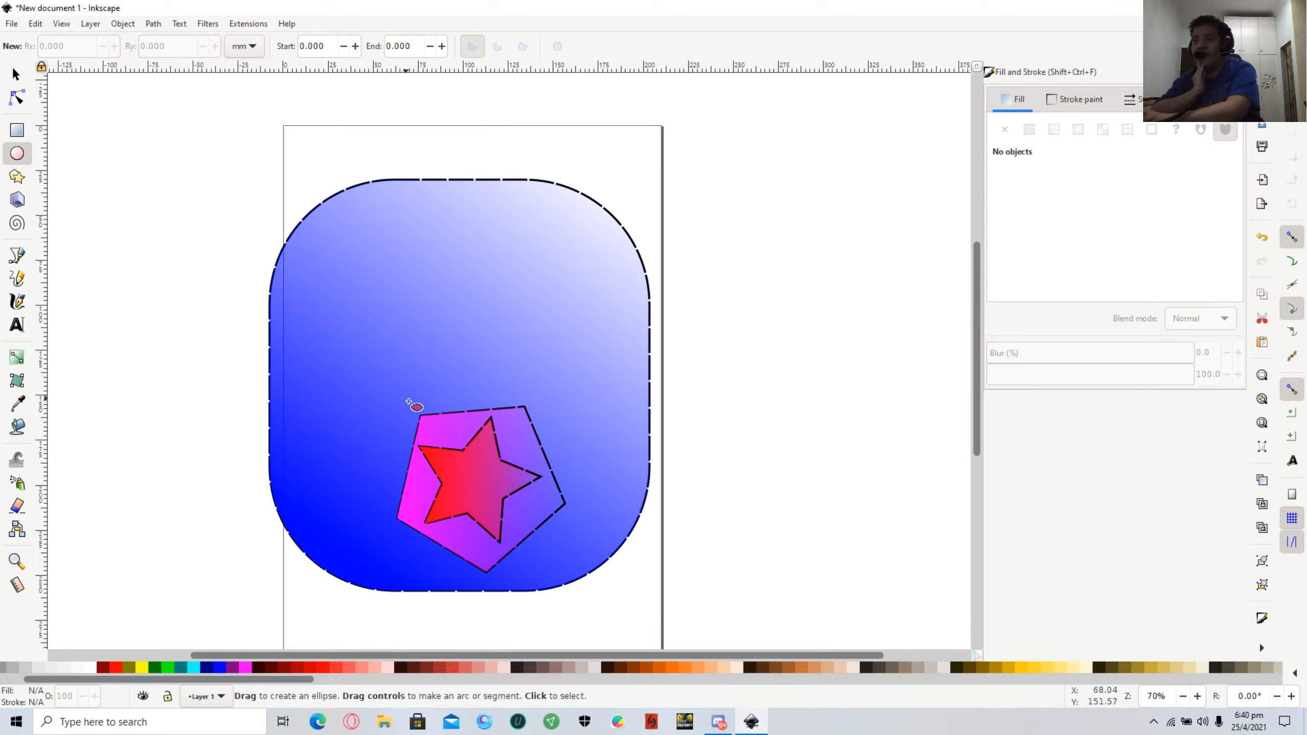
left_click_drag(410, 400, 611, 575)
left_click_drag(533, 506, 486, 497)
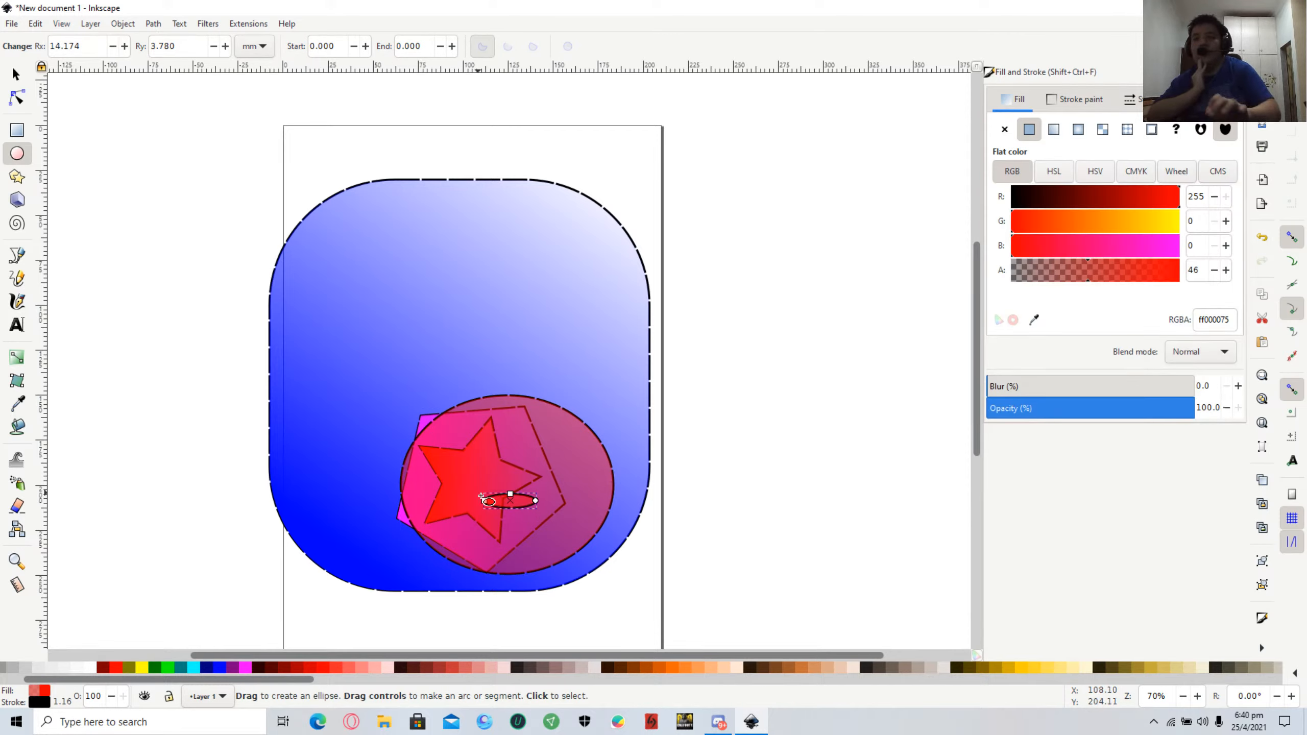
key("Delete")
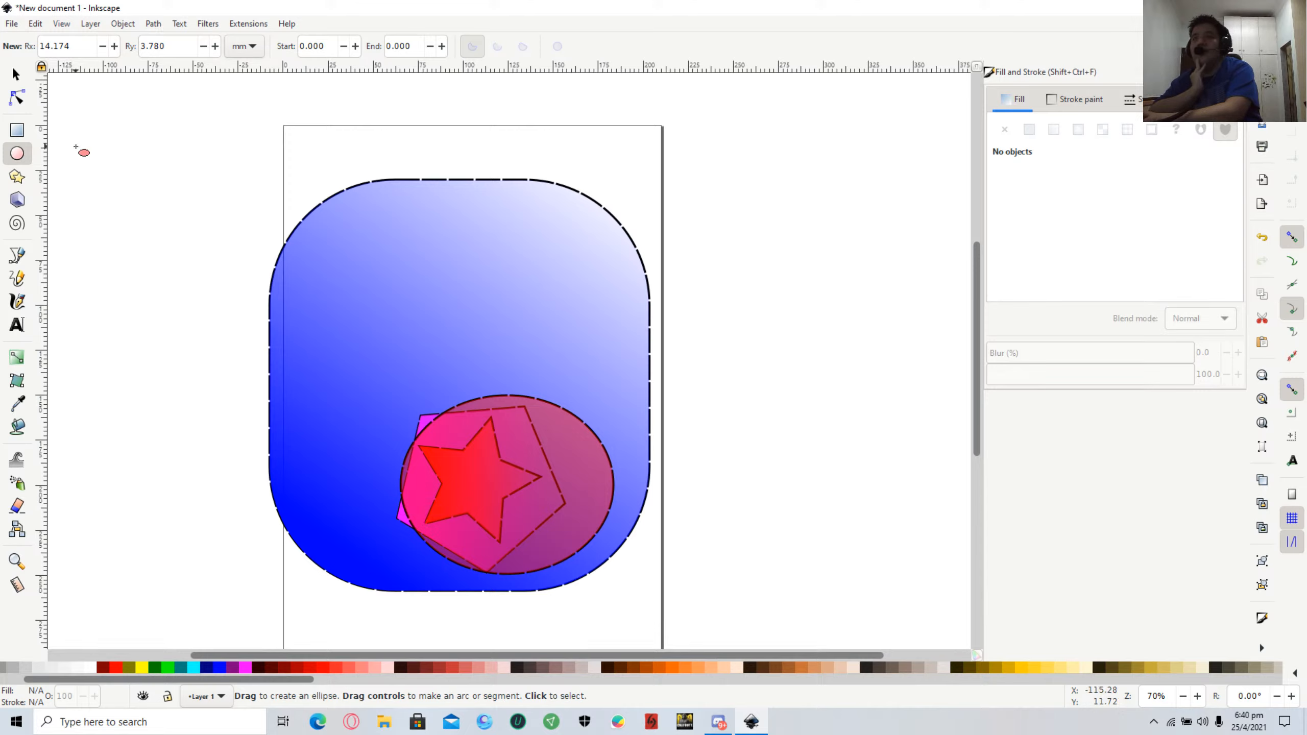
left_click(14, 78)
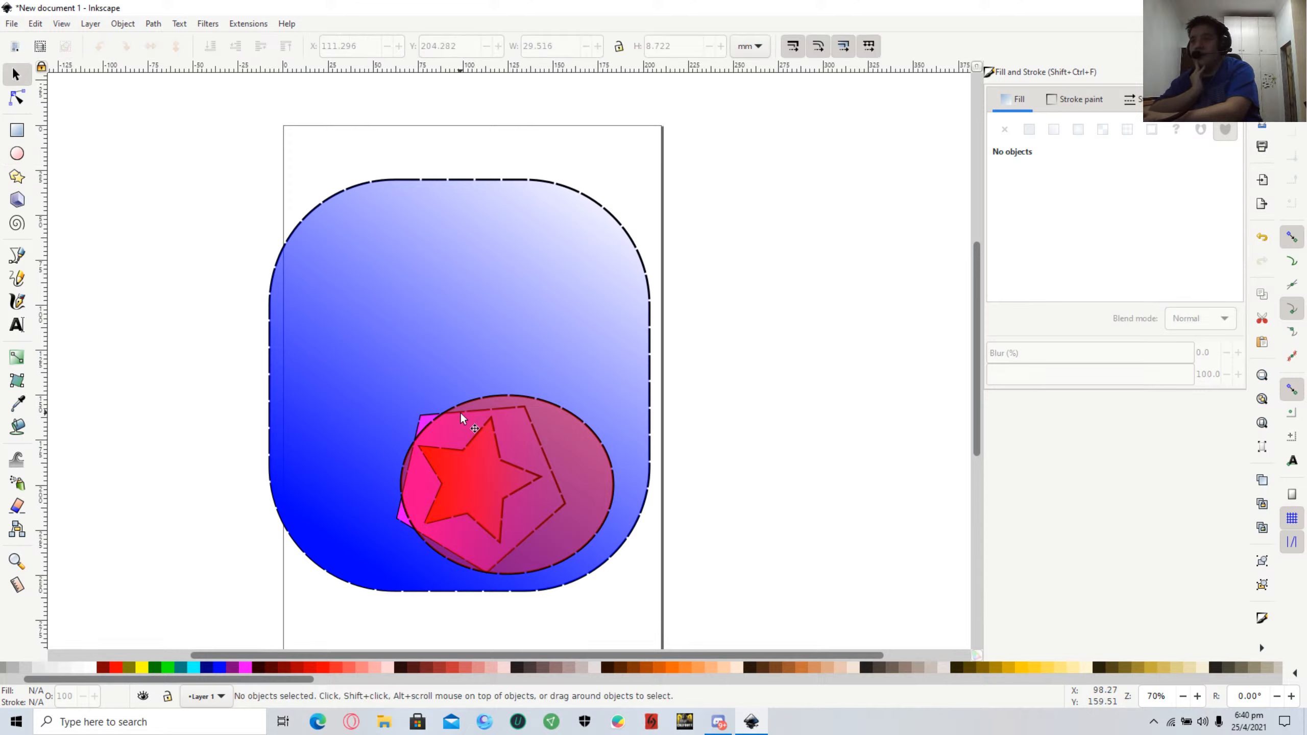
mouse_move(445, 441)
left_mouse_down()
mouse_move(411, 441)
mouse_move(441, 450)
left_mouse_up()
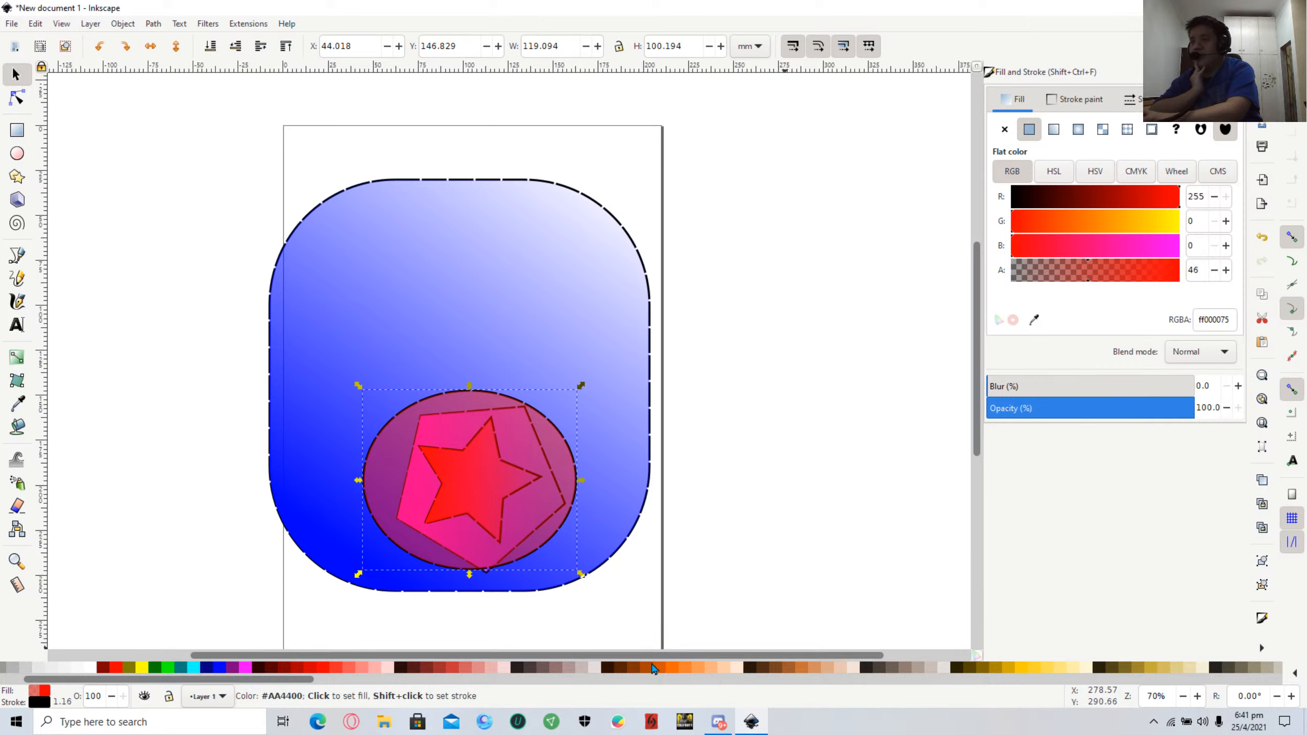
Try orange #FF6600 and #D45500, lime, yellow and olive fills on the ellipse, then return it to red #FF0000 and deselect it.
left_click(678, 666)
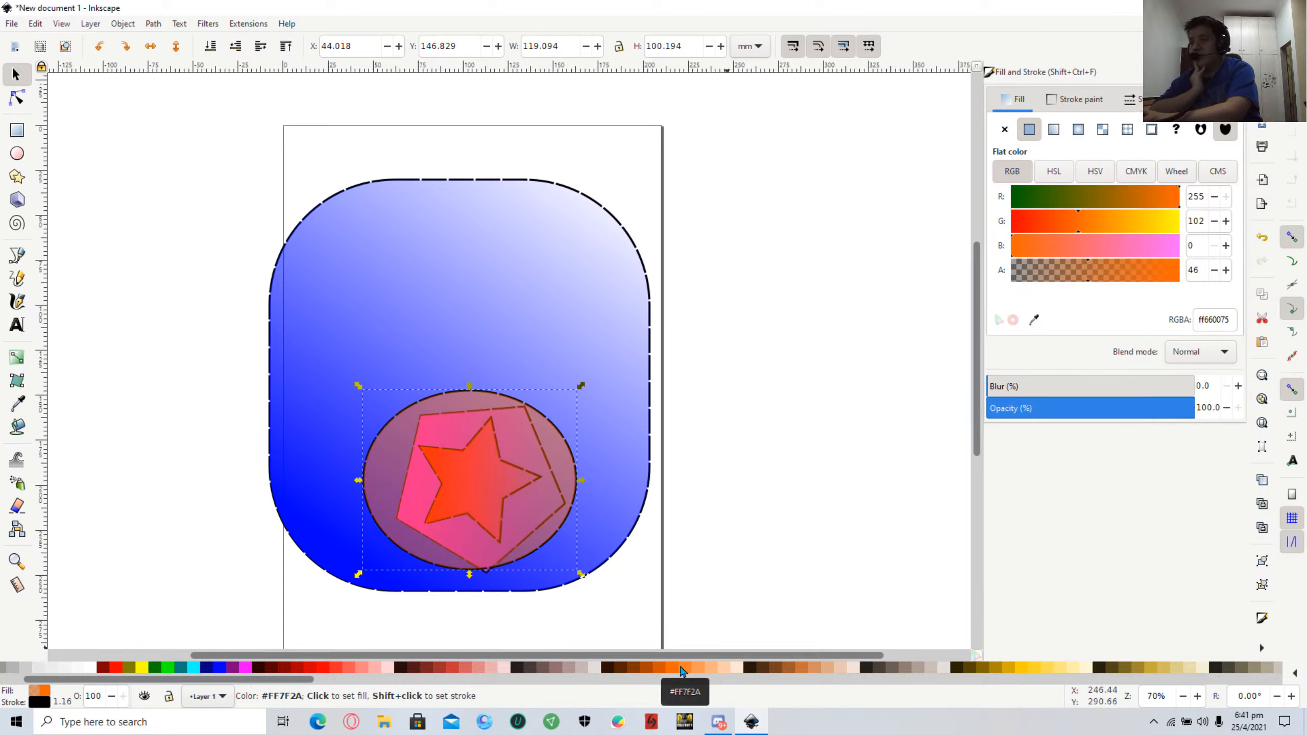
left_click(665, 667)
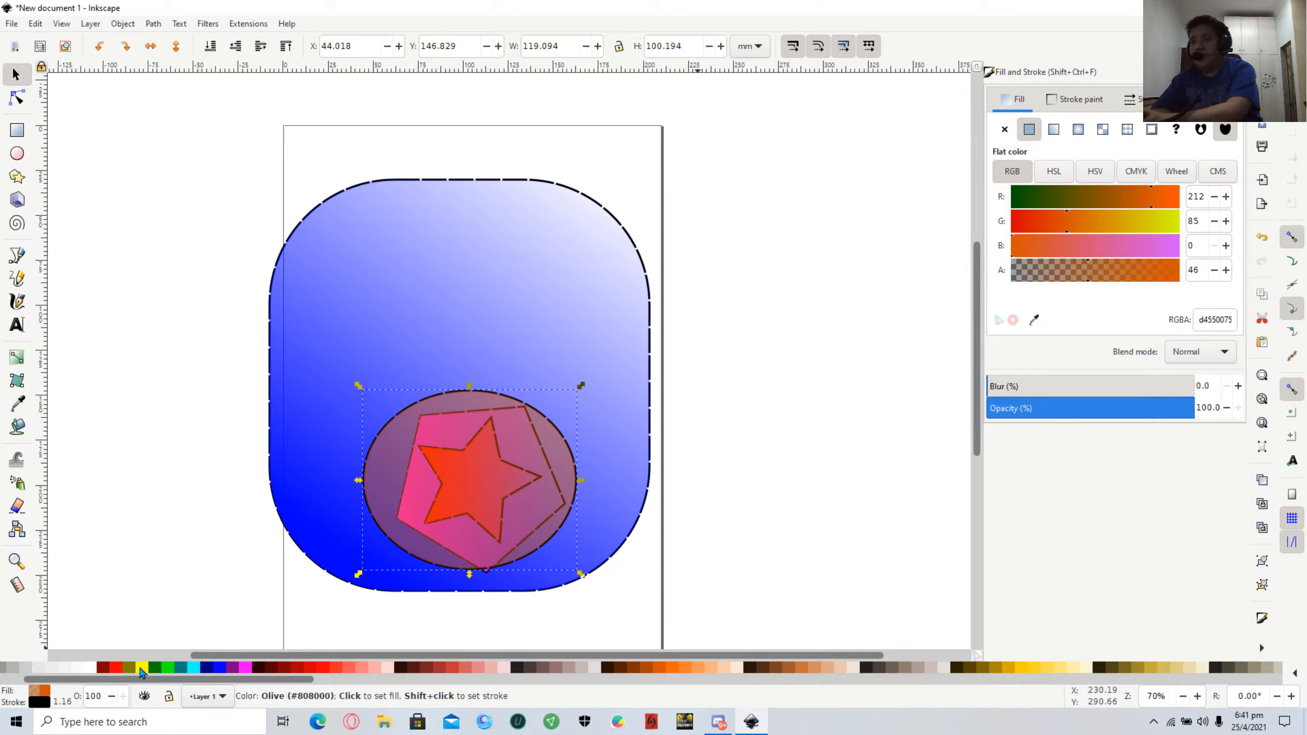
left_click(172, 671)
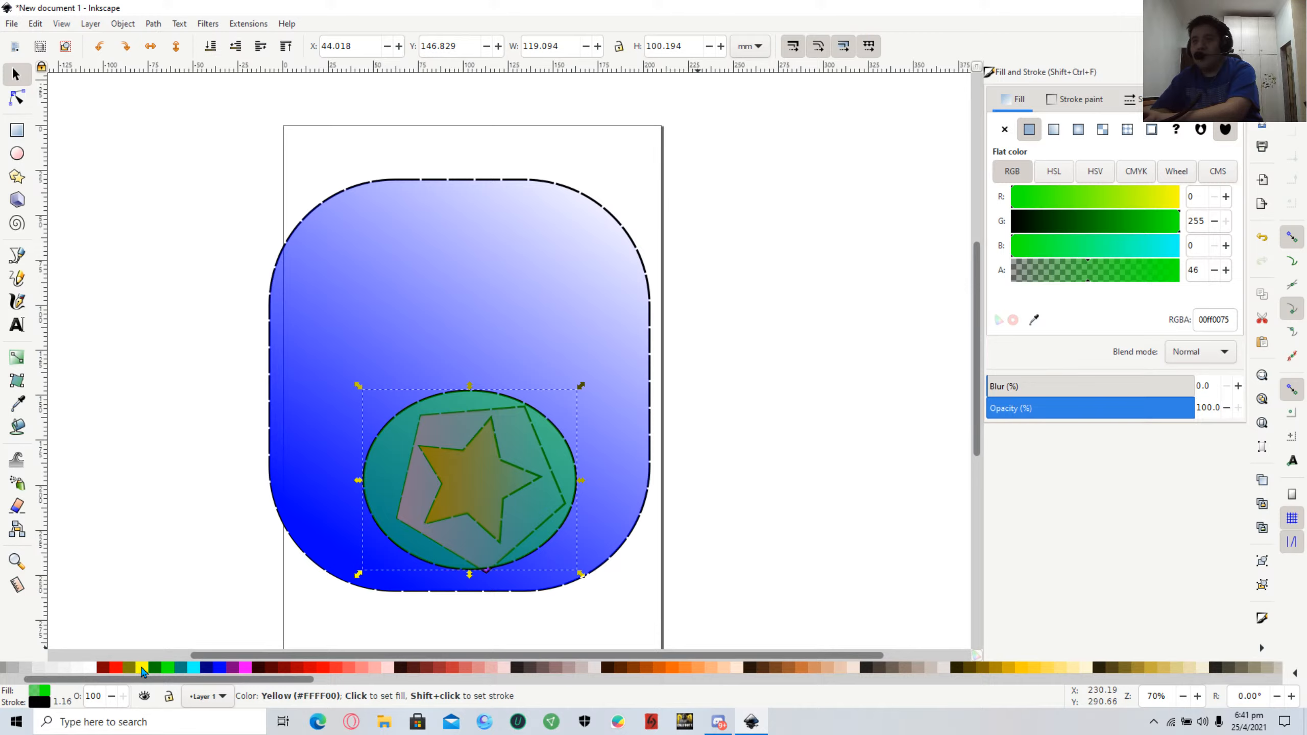
left_click(142, 668)
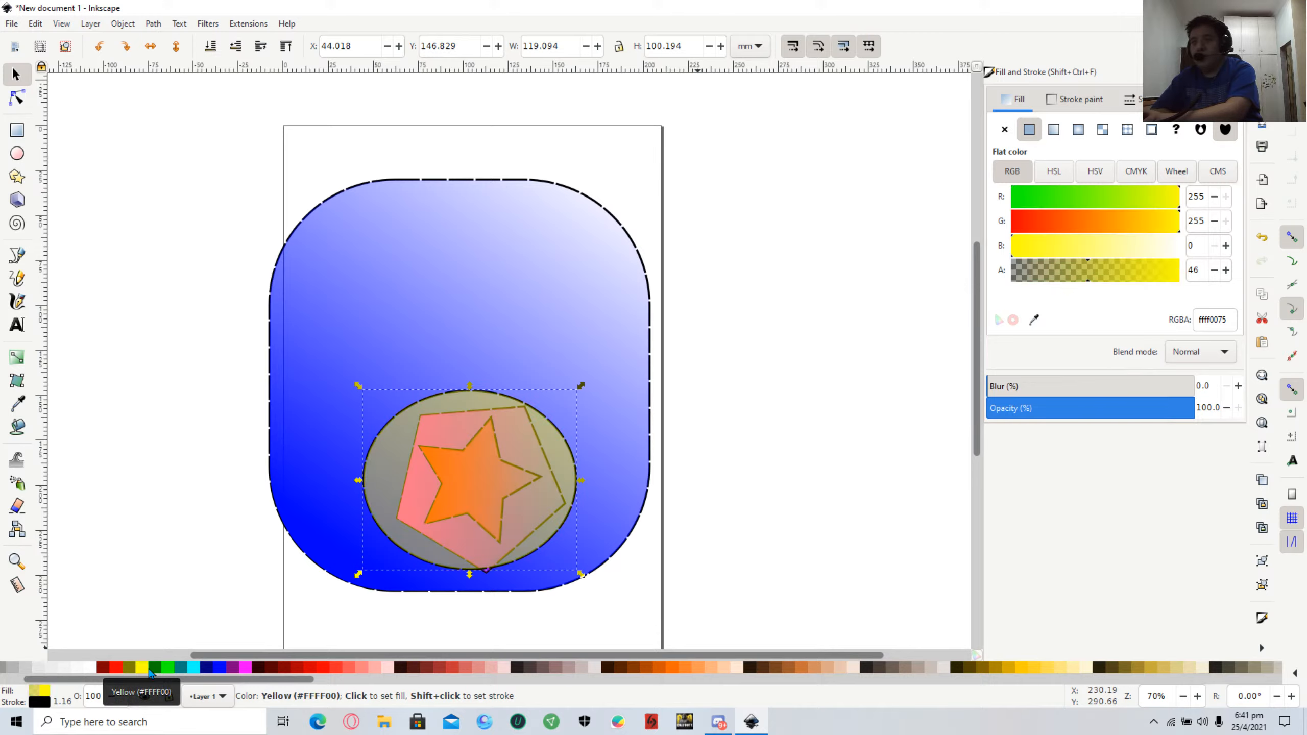
left_click(123, 668)
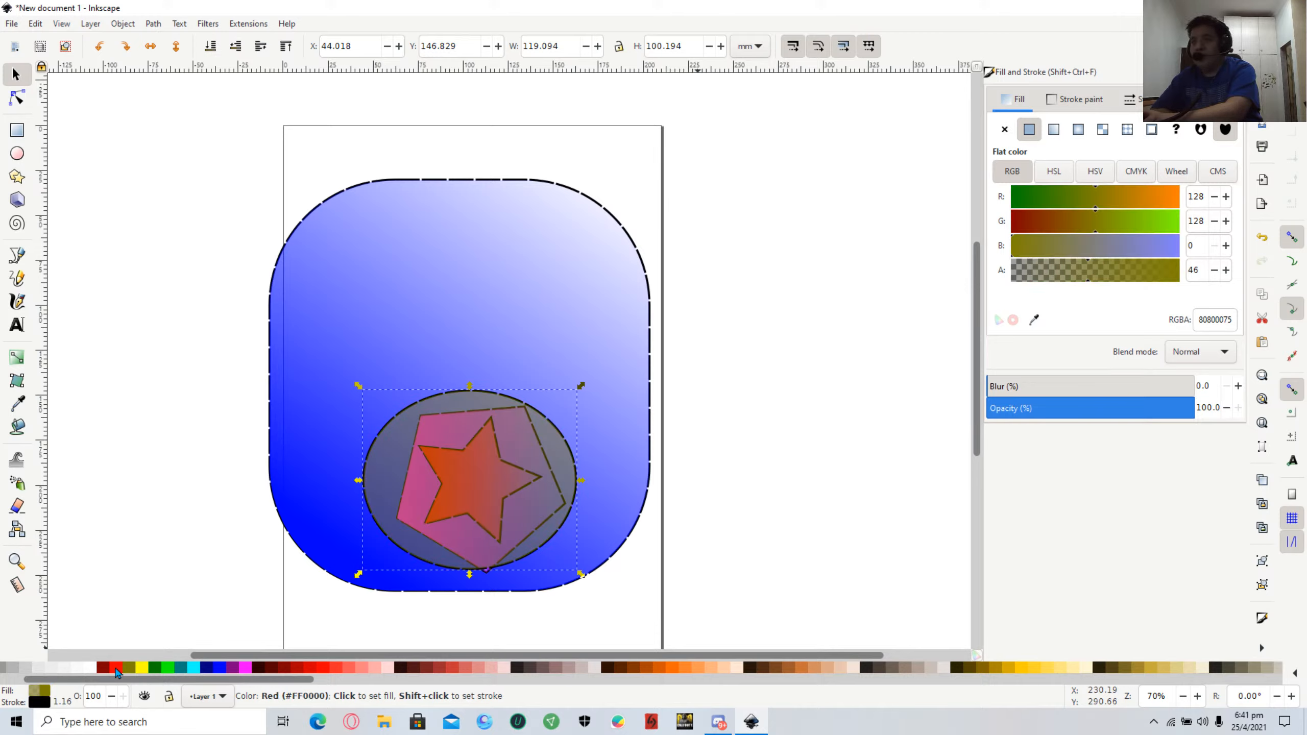
left_click(116, 668)
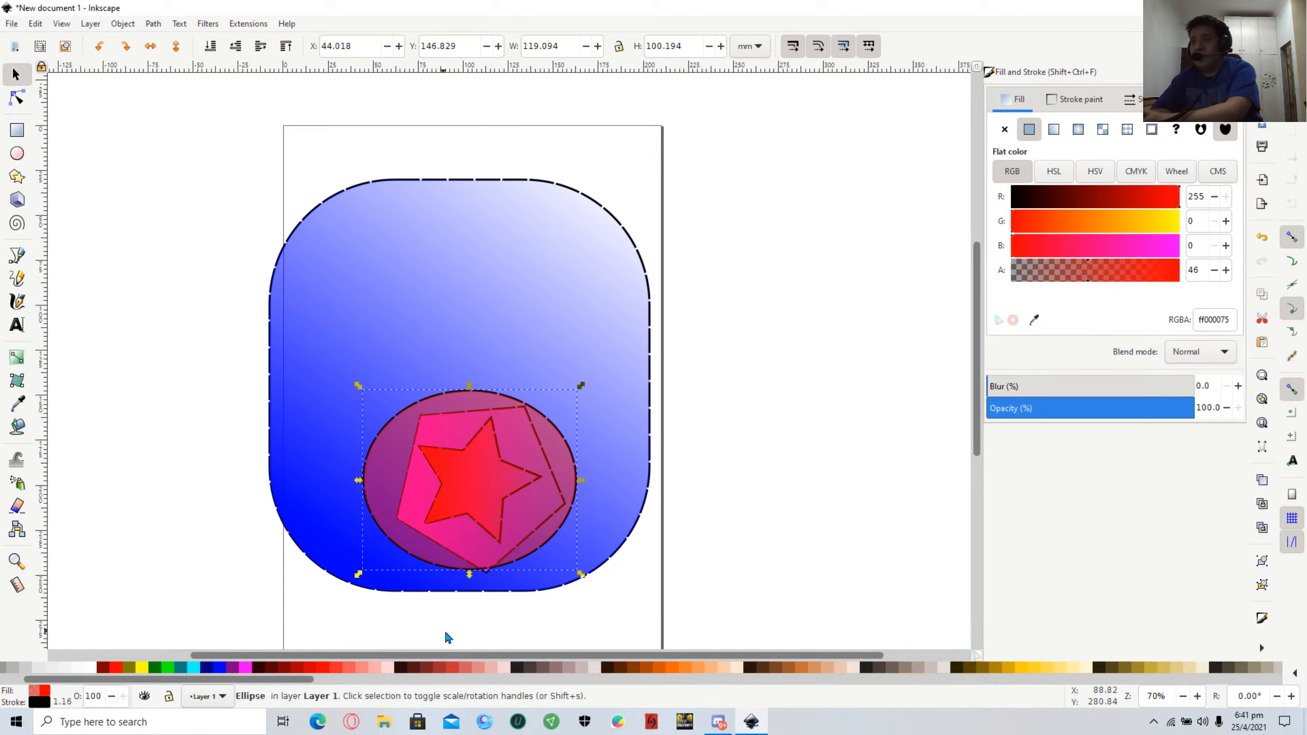
left_click(124, 406)
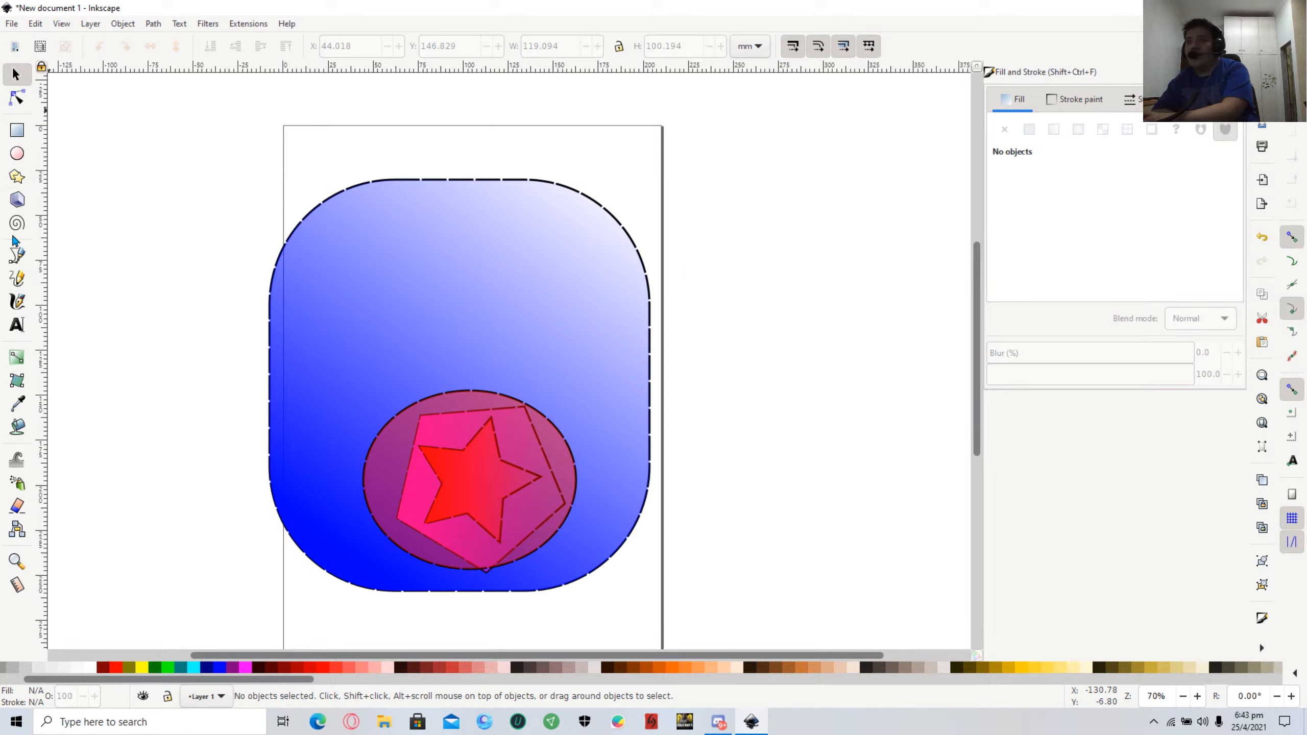
Draw a large 3D box across the rounded rectangle and beyond the page, and delete it.
left_click(15, 201)
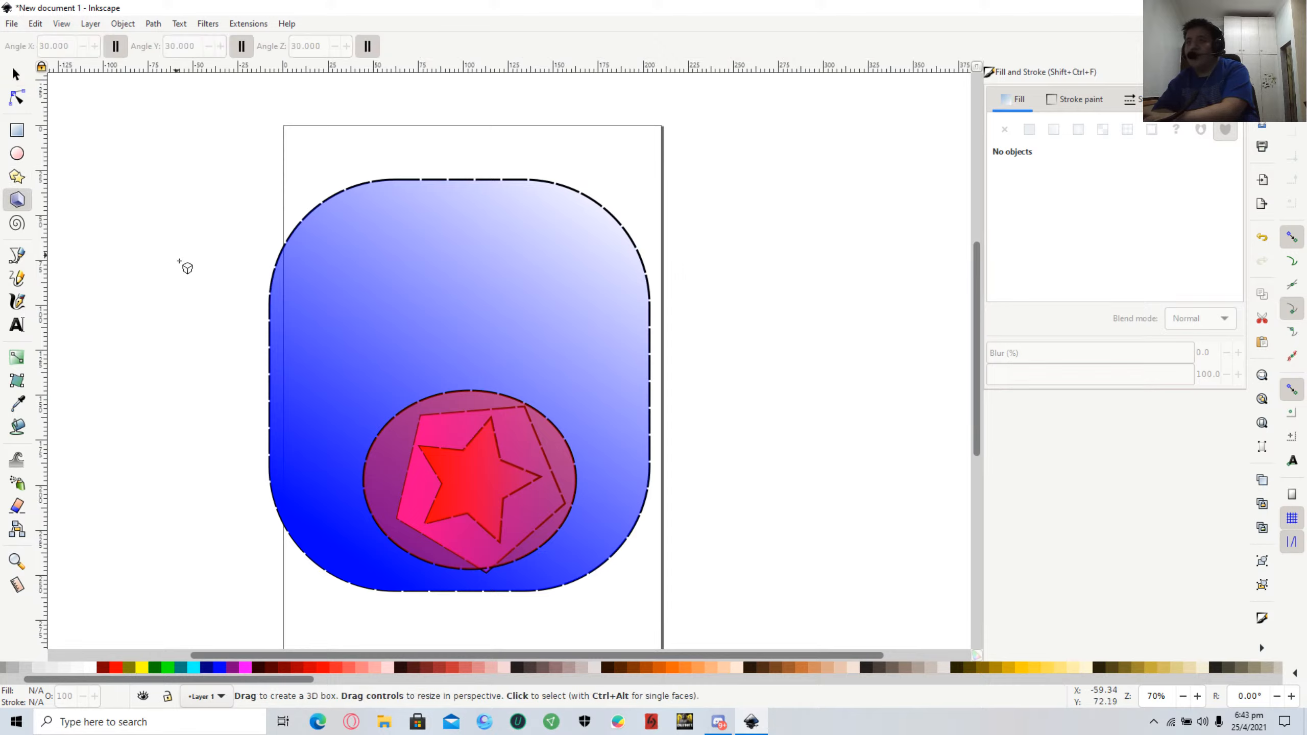
left_click_drag(318, 276, 983, 506)
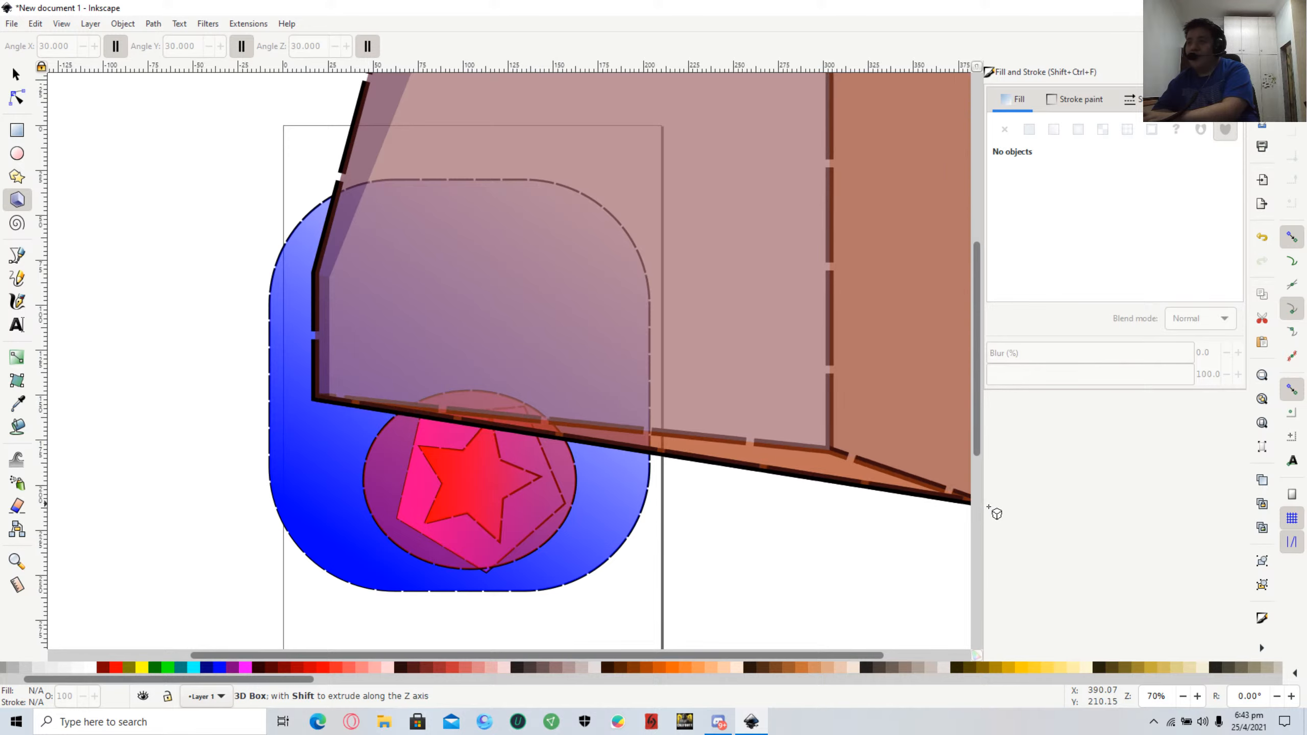
left_click(863, 356)
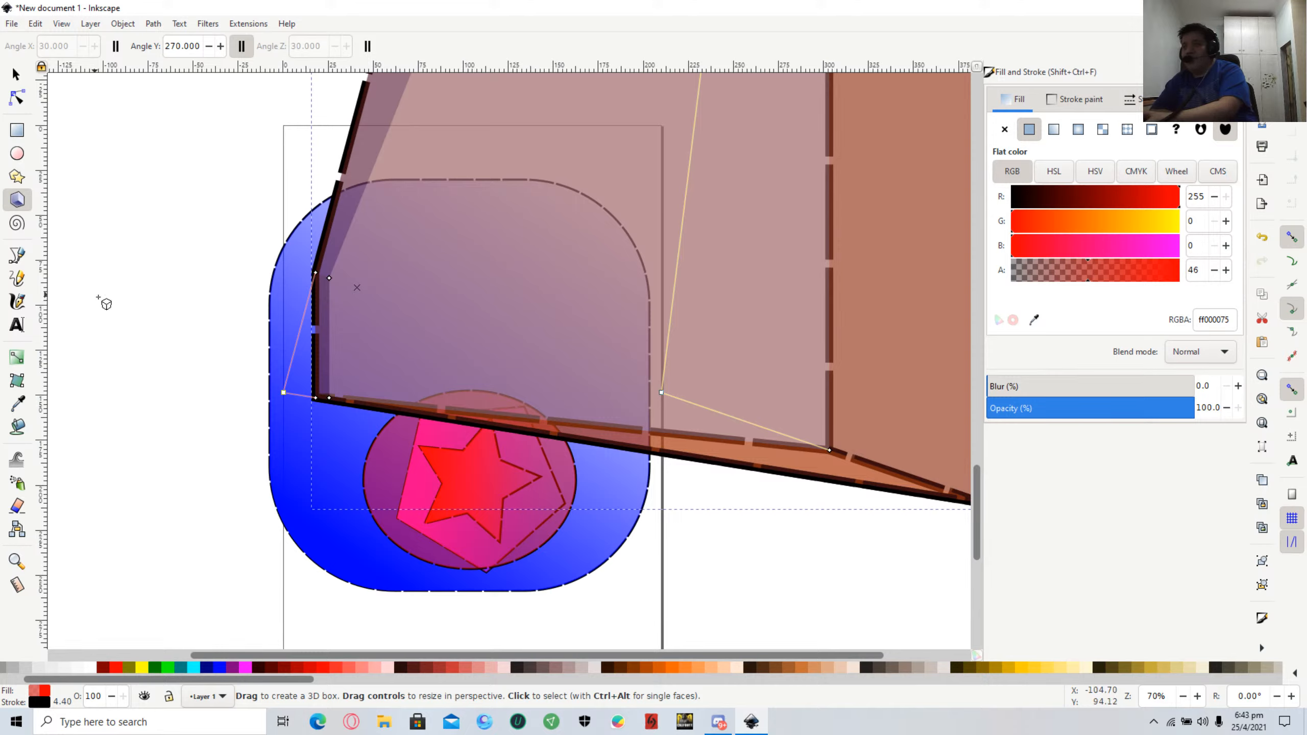
left_click(105, 283)
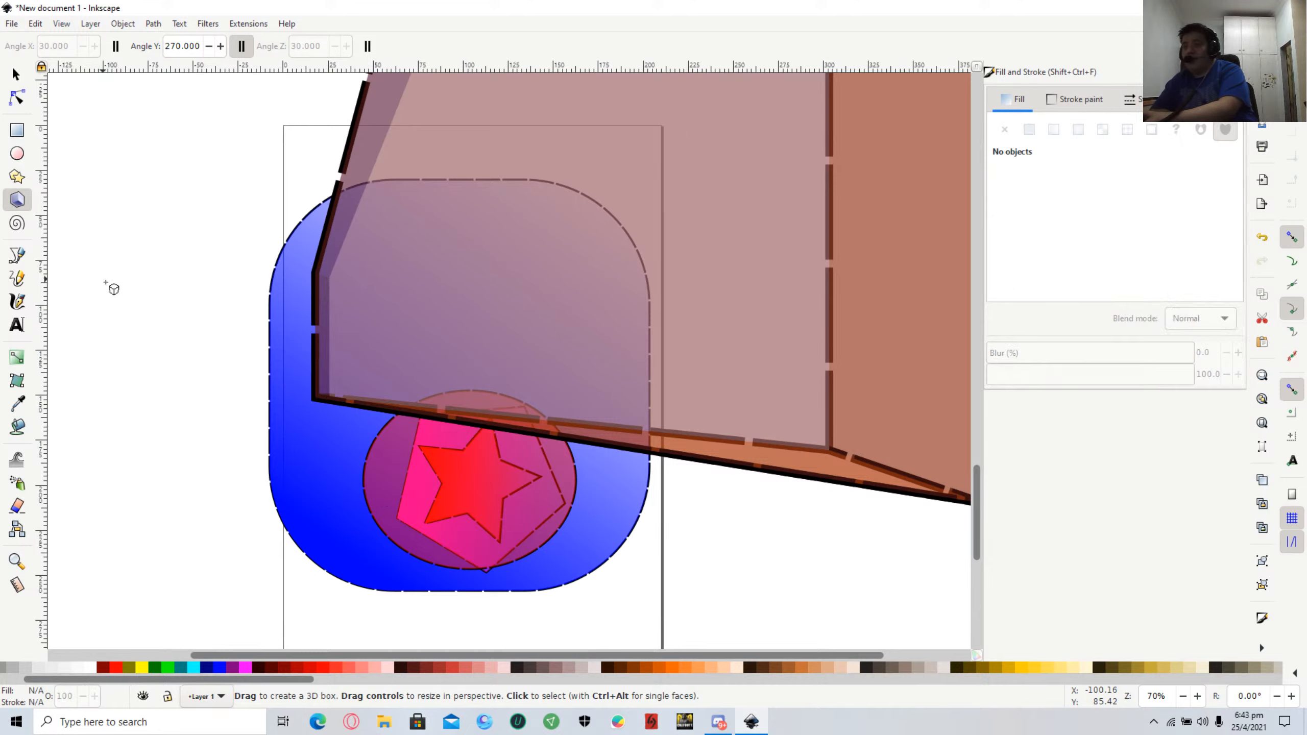
left_click(571, 233)
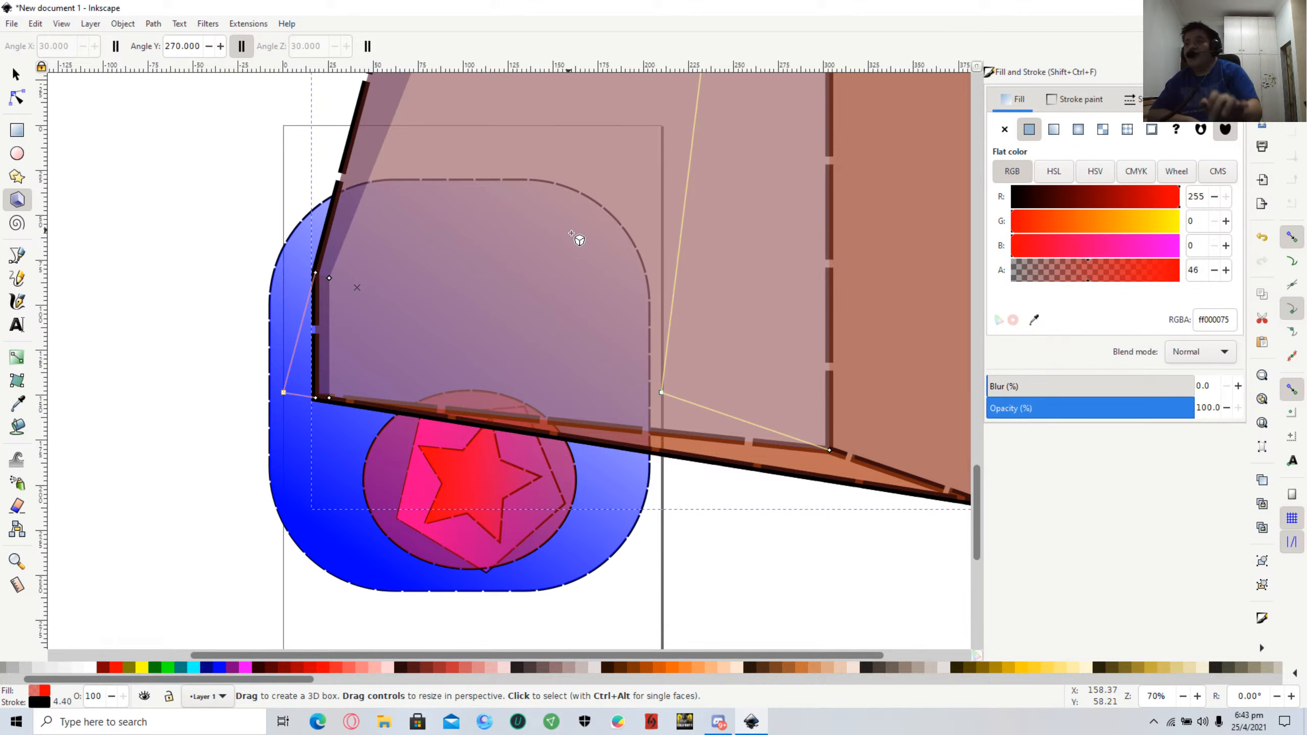
key("Delete")
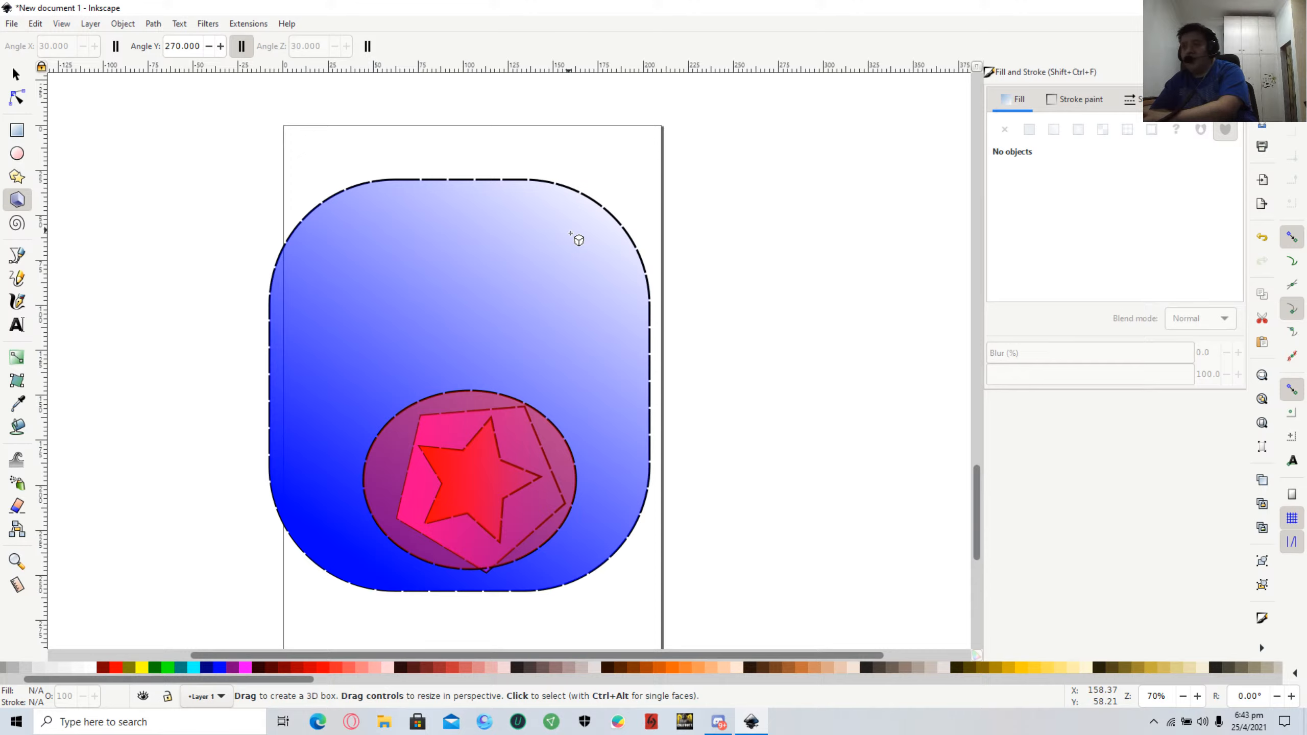
Delete the ellipse, the star, the pentagon and the rounded rectangle so that the page is empty.
left_click(450, 452)
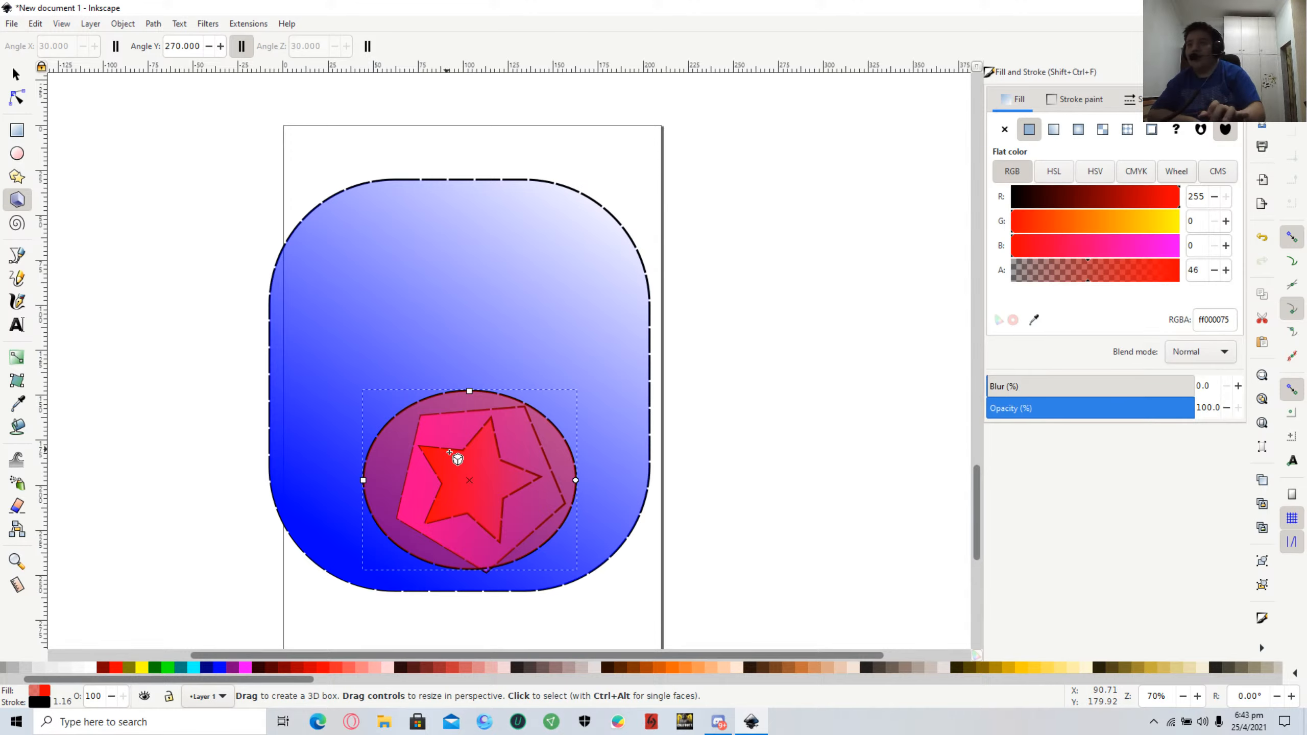
key("Delete")
key("Delete")
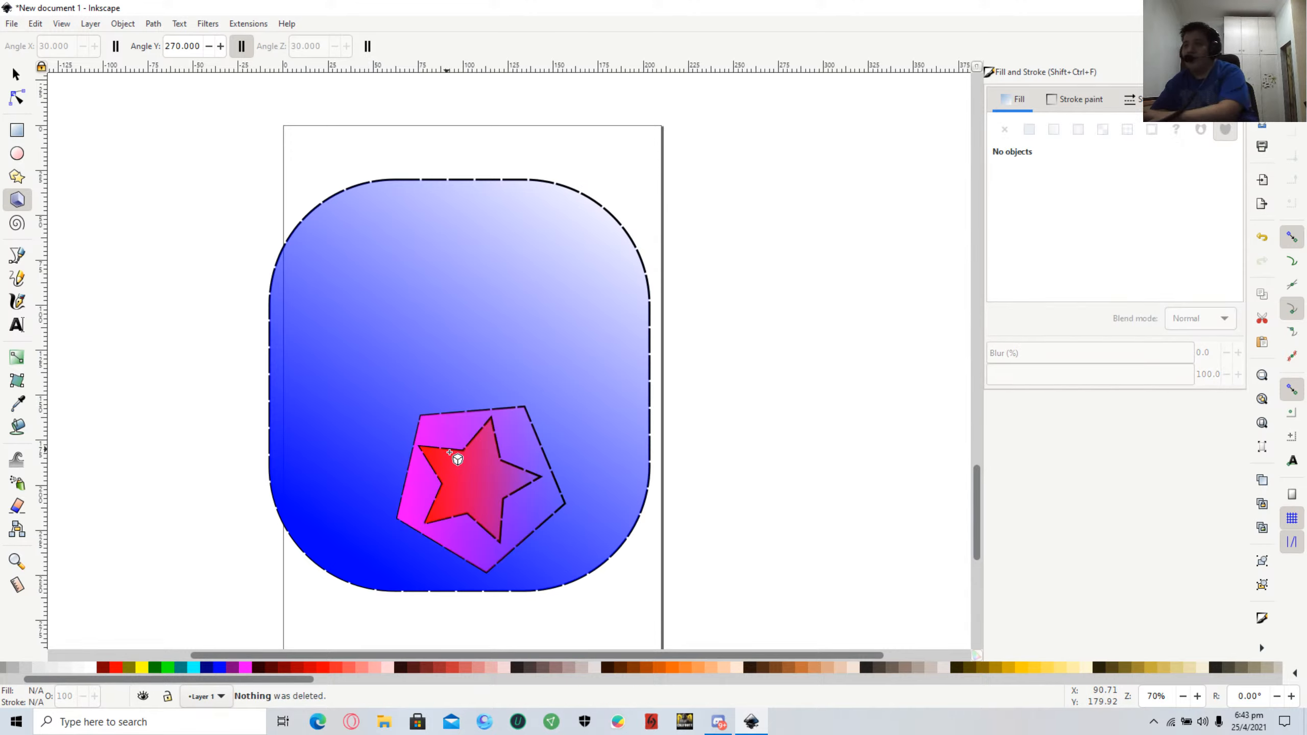
left_click(451, 456)
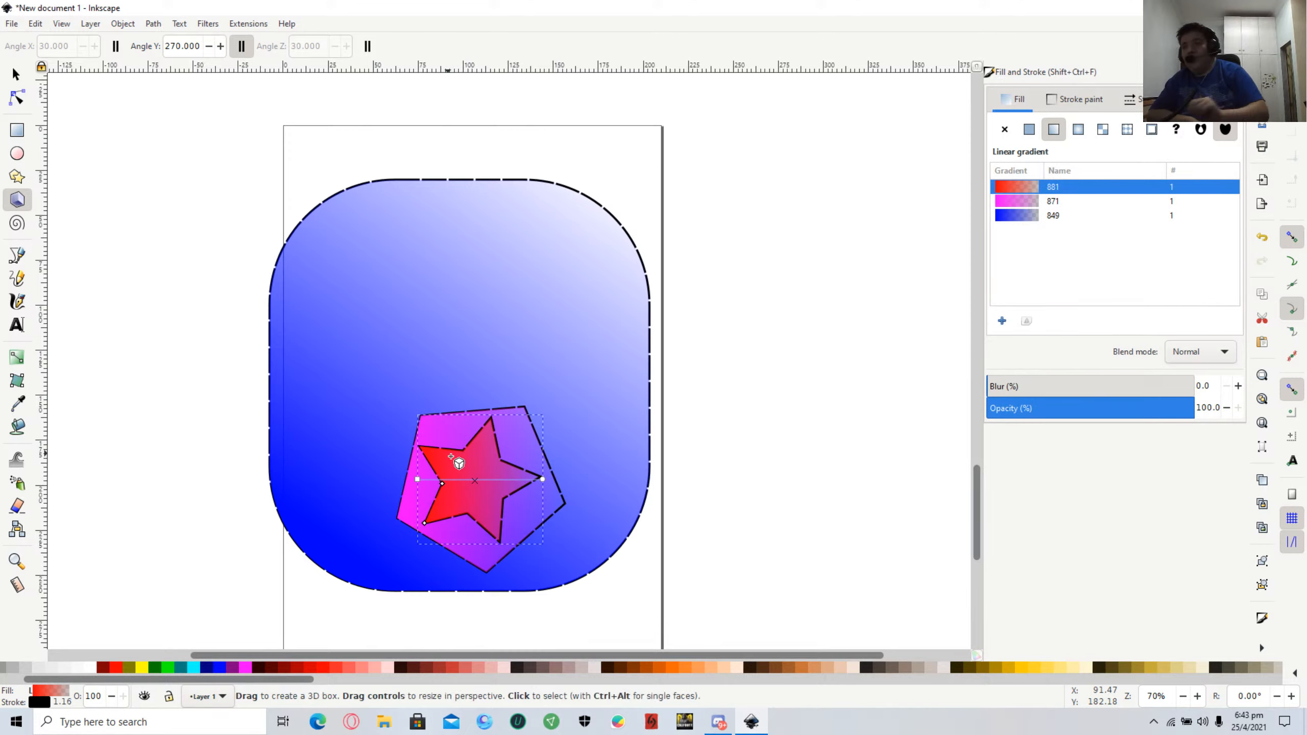
key("Delete")
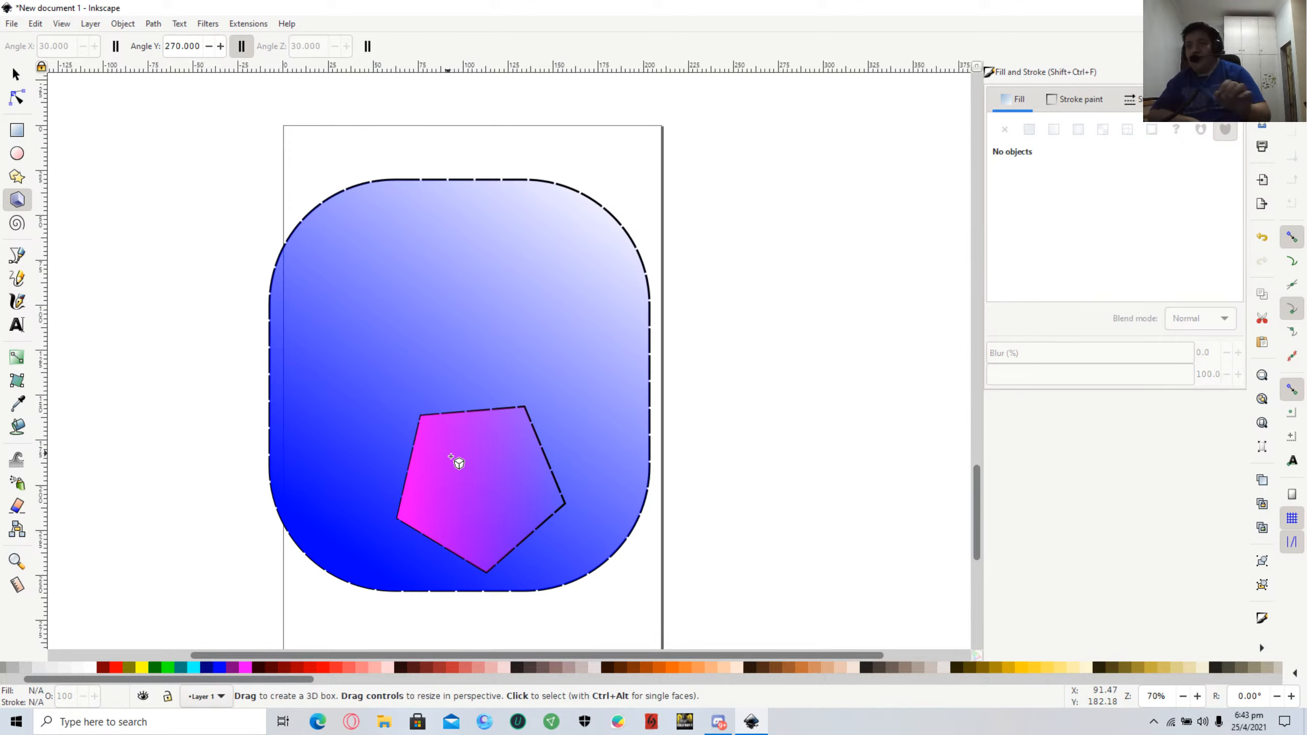
left_click(450, 456)
key("Delete")
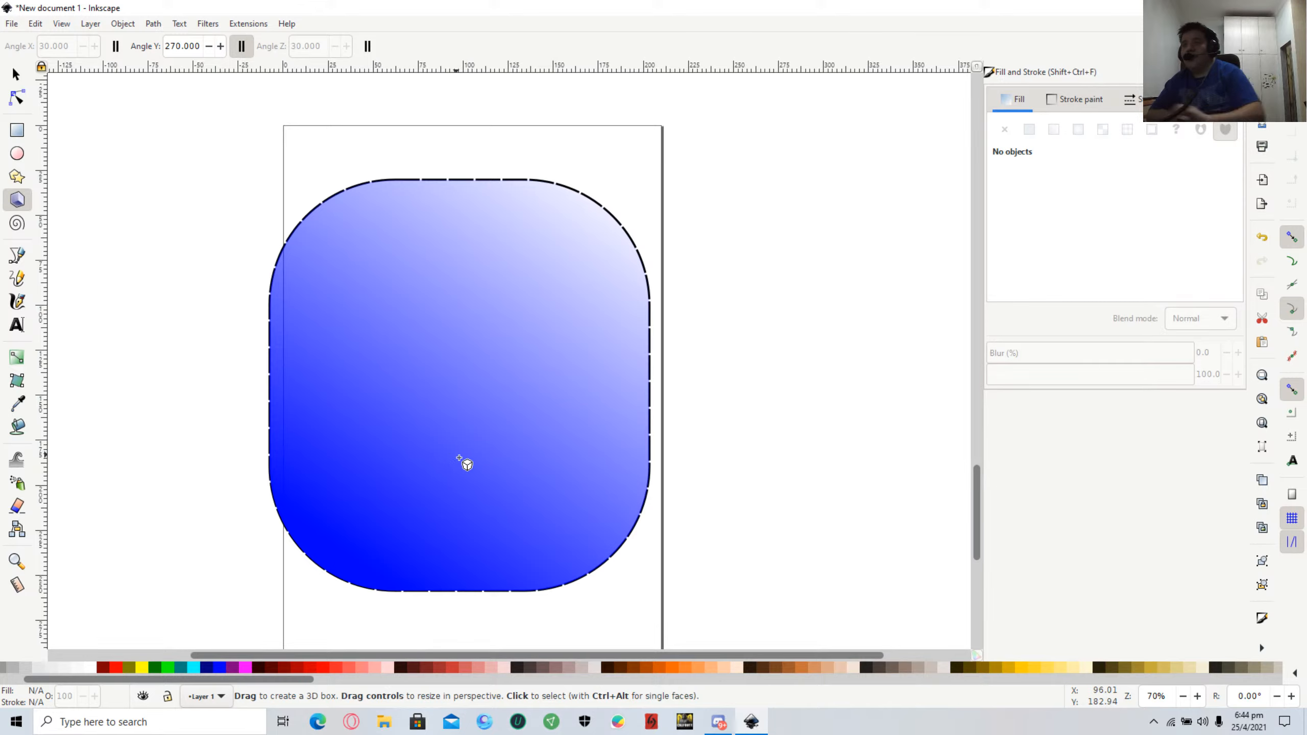
left_click(459, 458)
key("Delete")
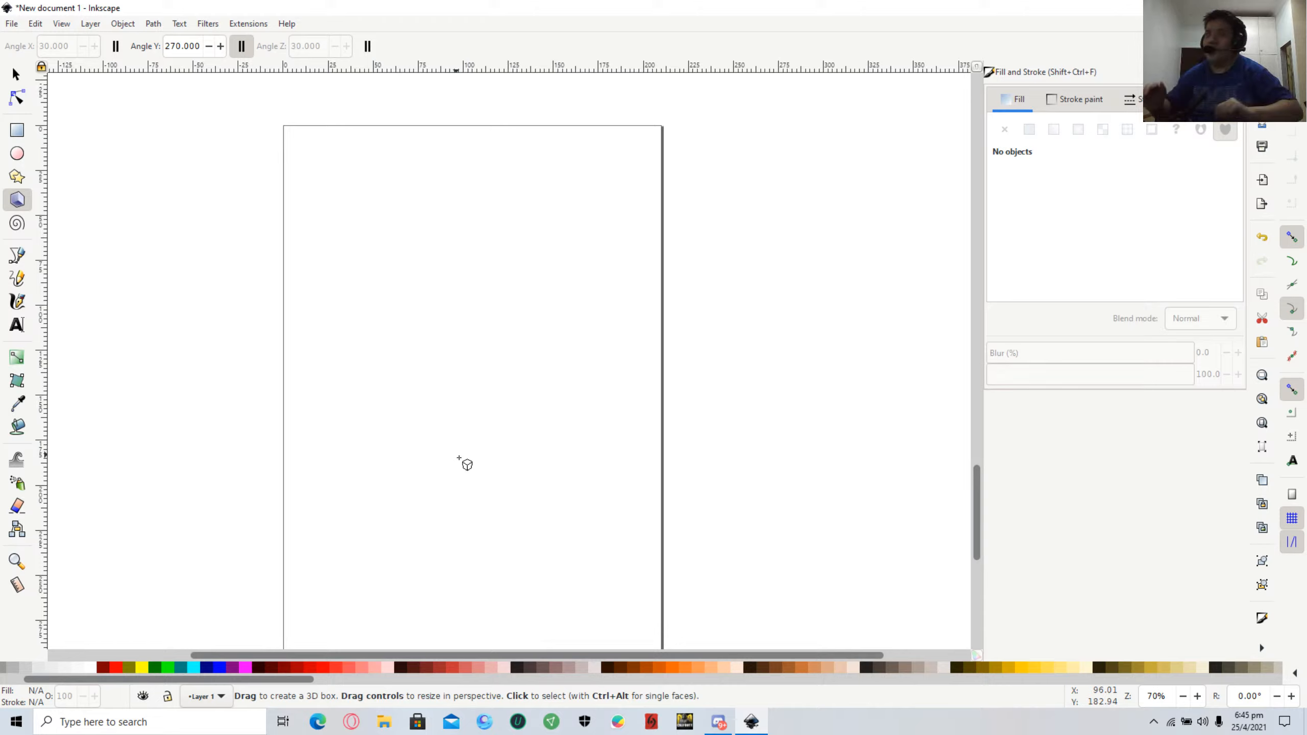
scroll(465, 464, "up", 3)
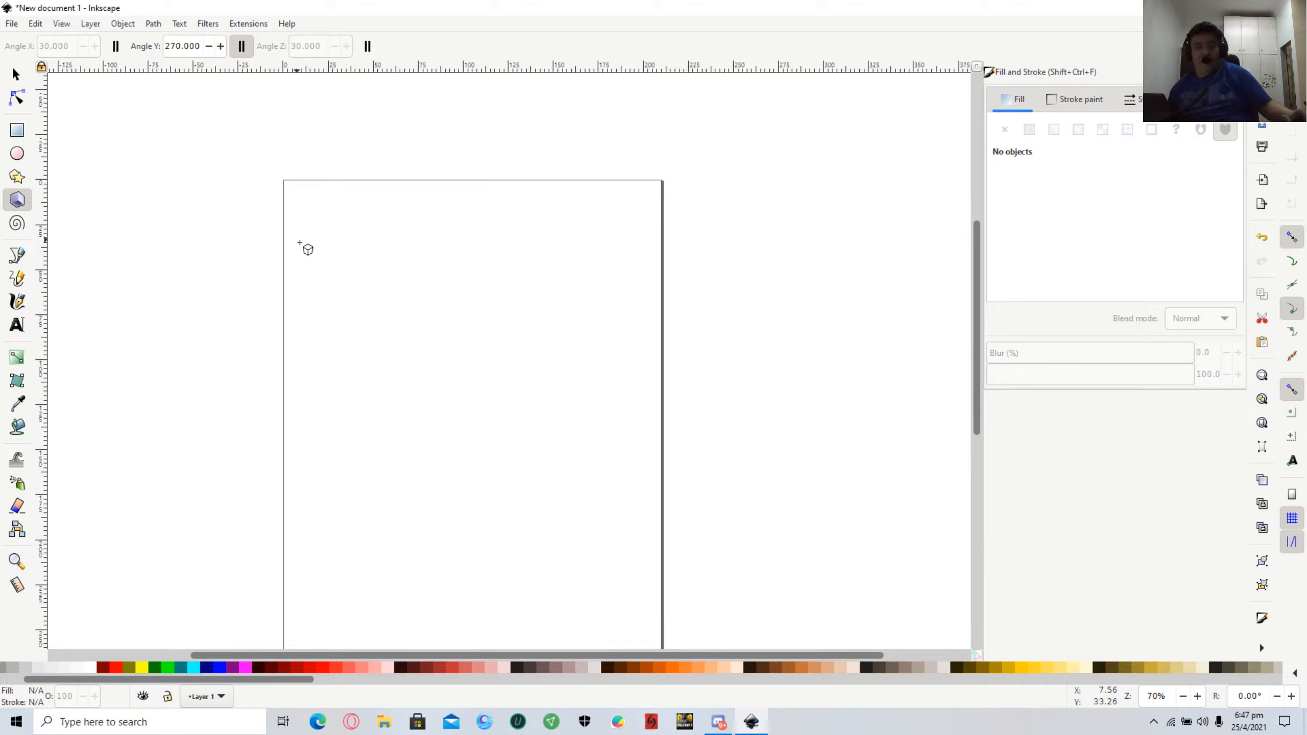
key("alt+z")
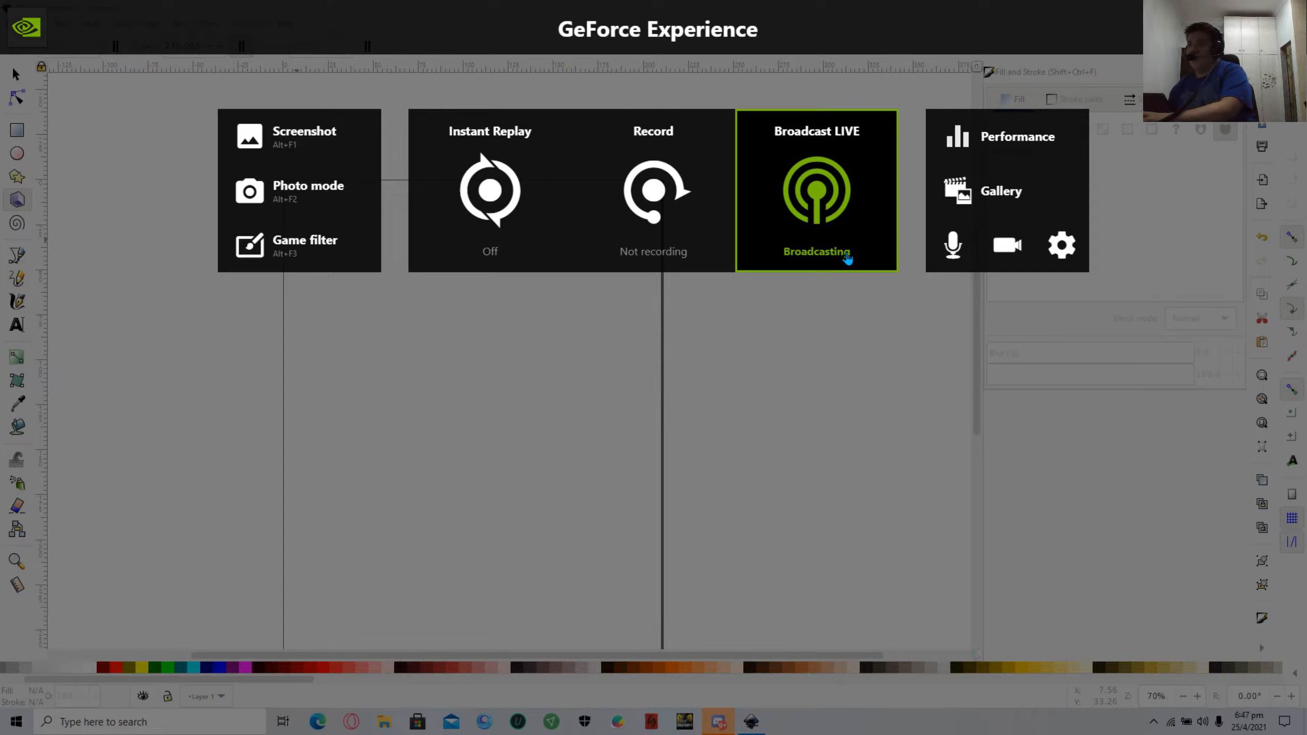
left_click(847, 259)
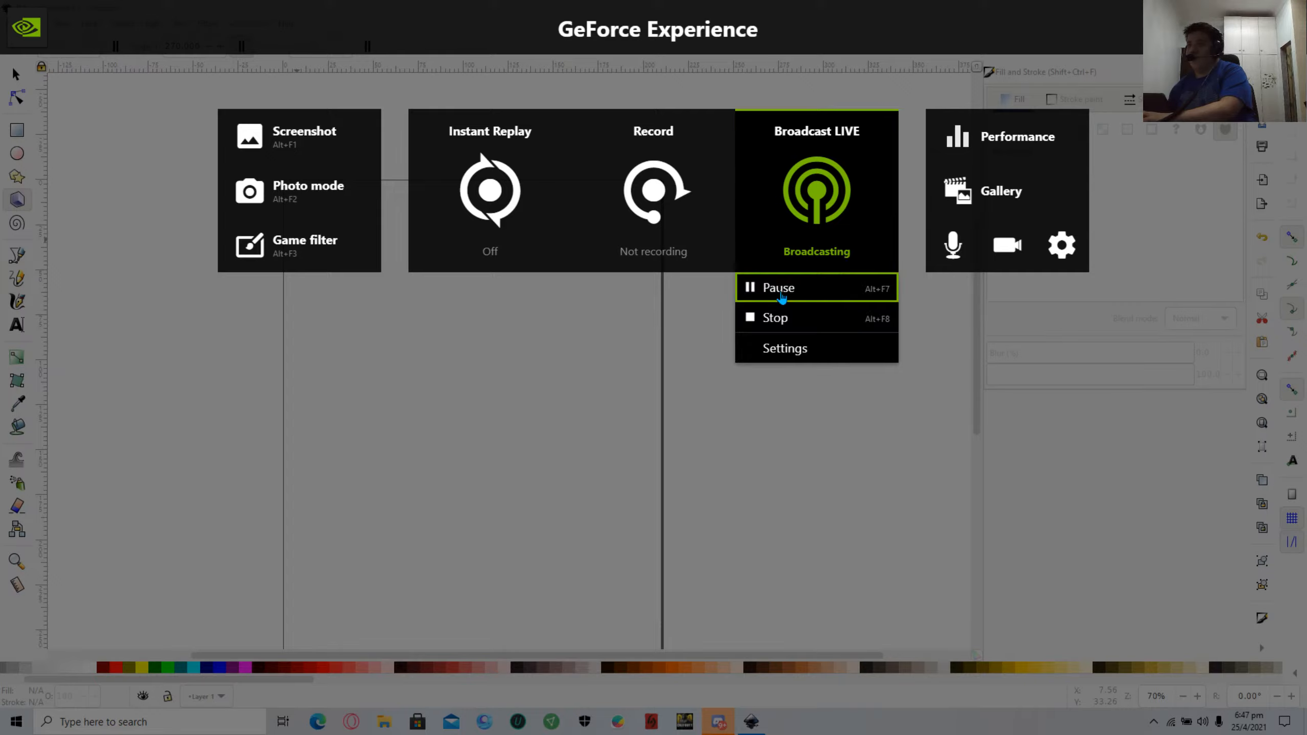
left_click(781, 296)
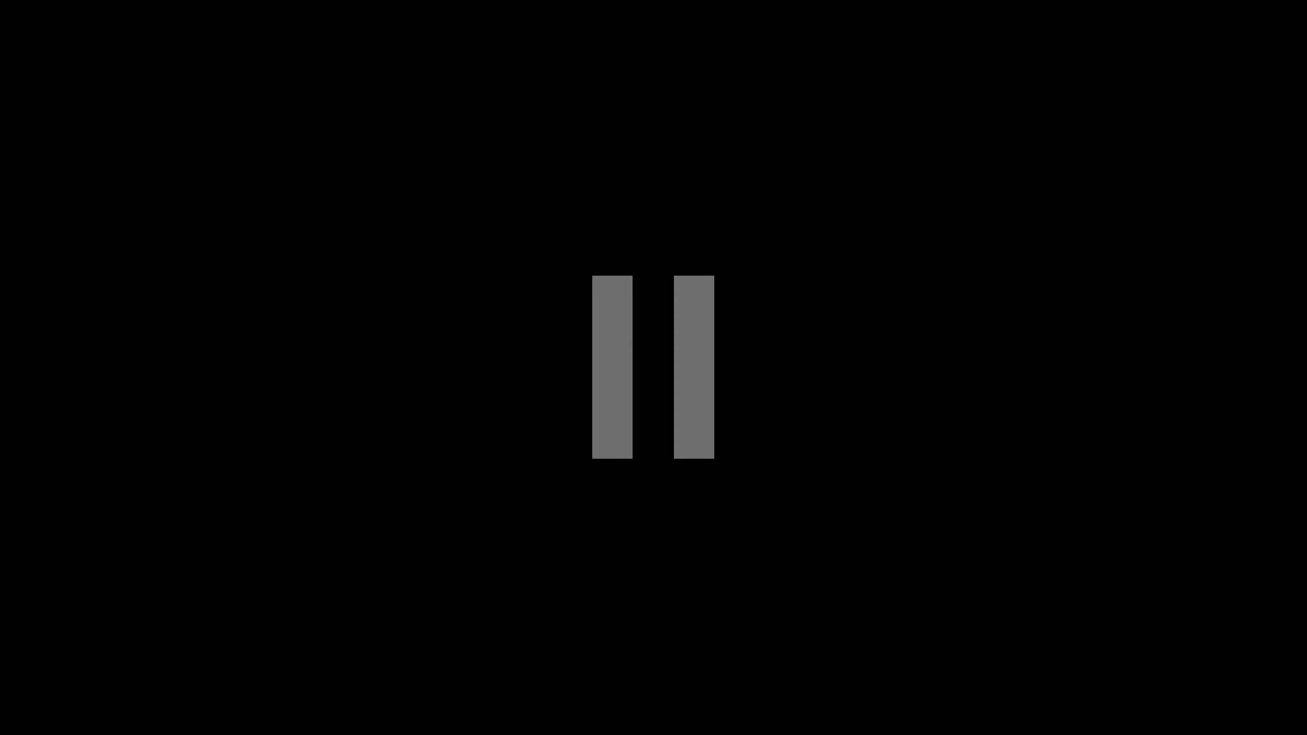
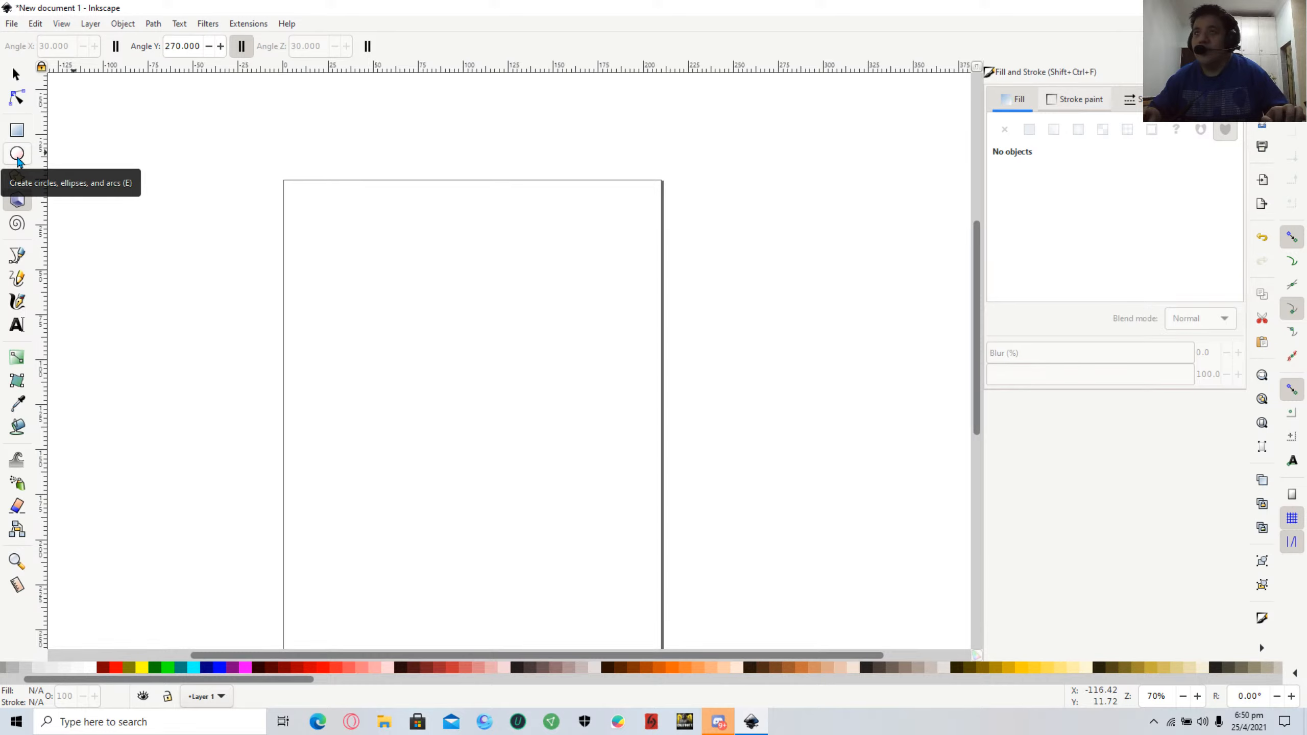
Draw two ellipses side by side near the page's upper edge, about 49 by 44 mm and 50 by 42 mm, and delete the tiny stray one.
left_click(17, 160)
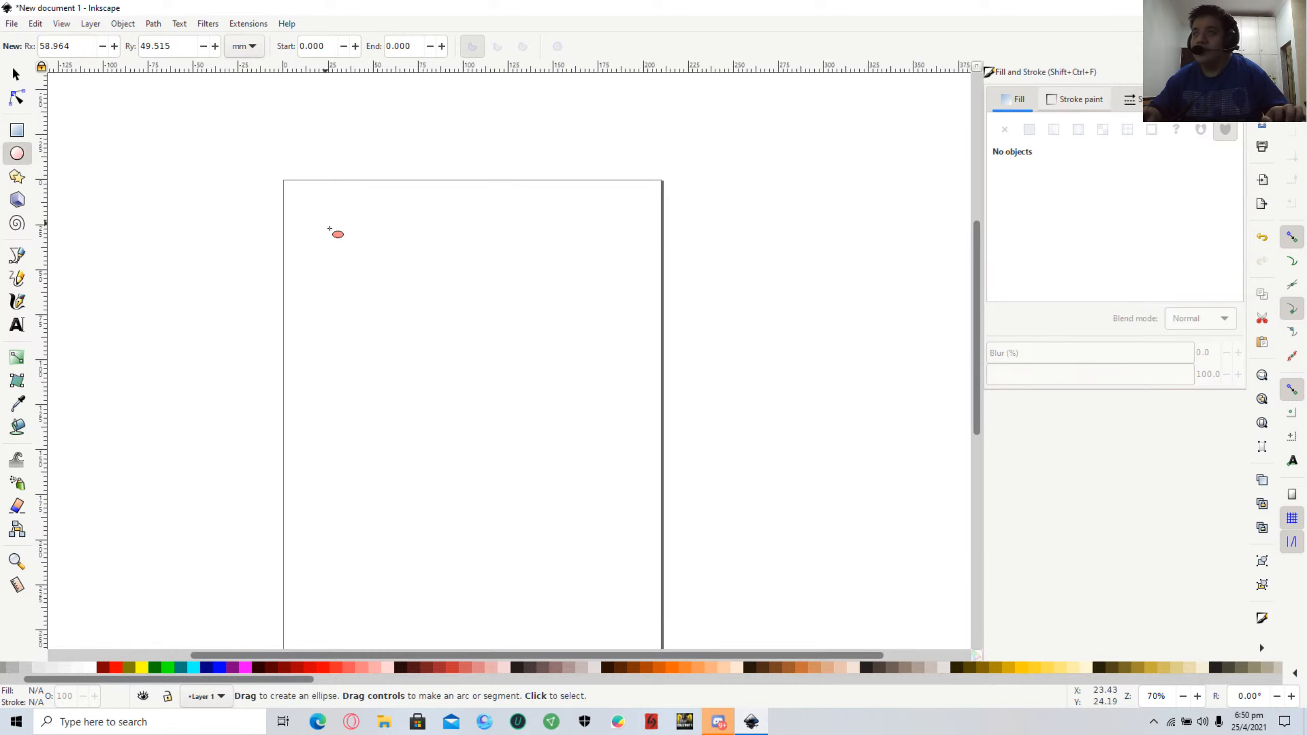
left_click_drag(323, 221, 417, 305)
left_click_drag(499, 344, 499, 344)
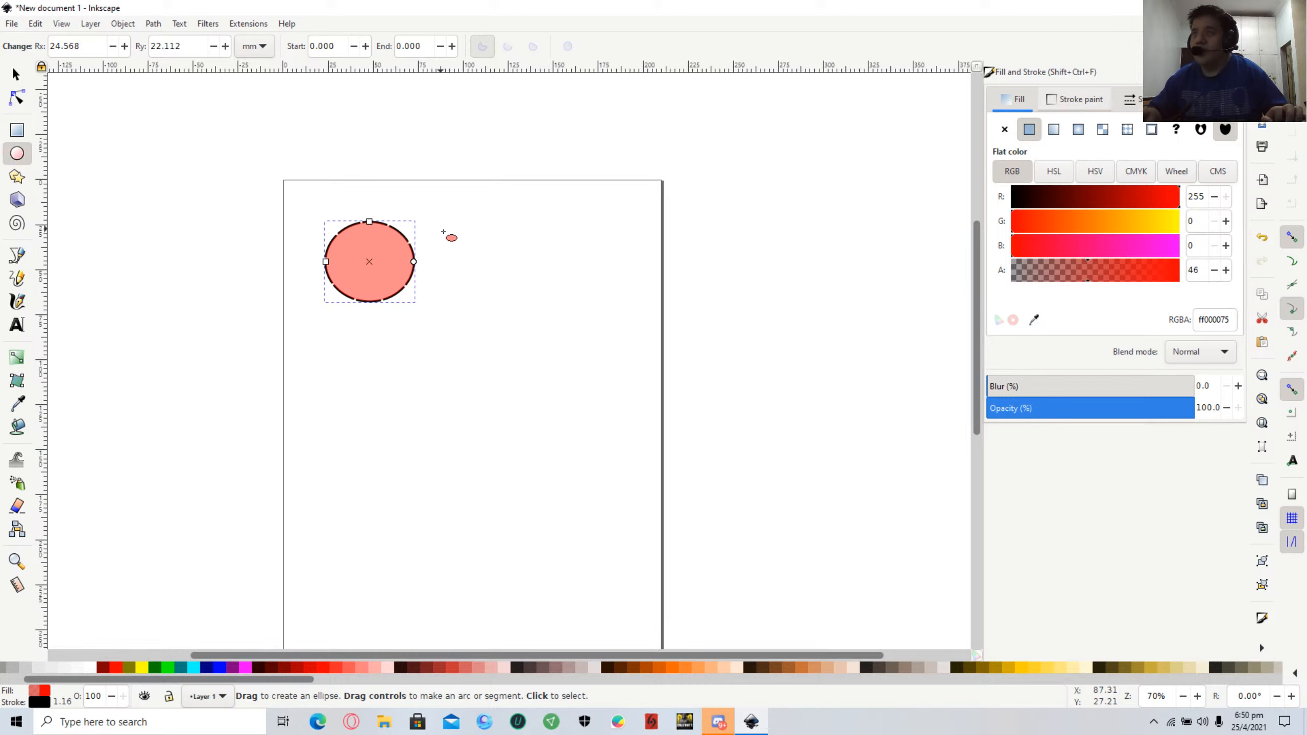
left_click_drag(443, 232, 532, 306)
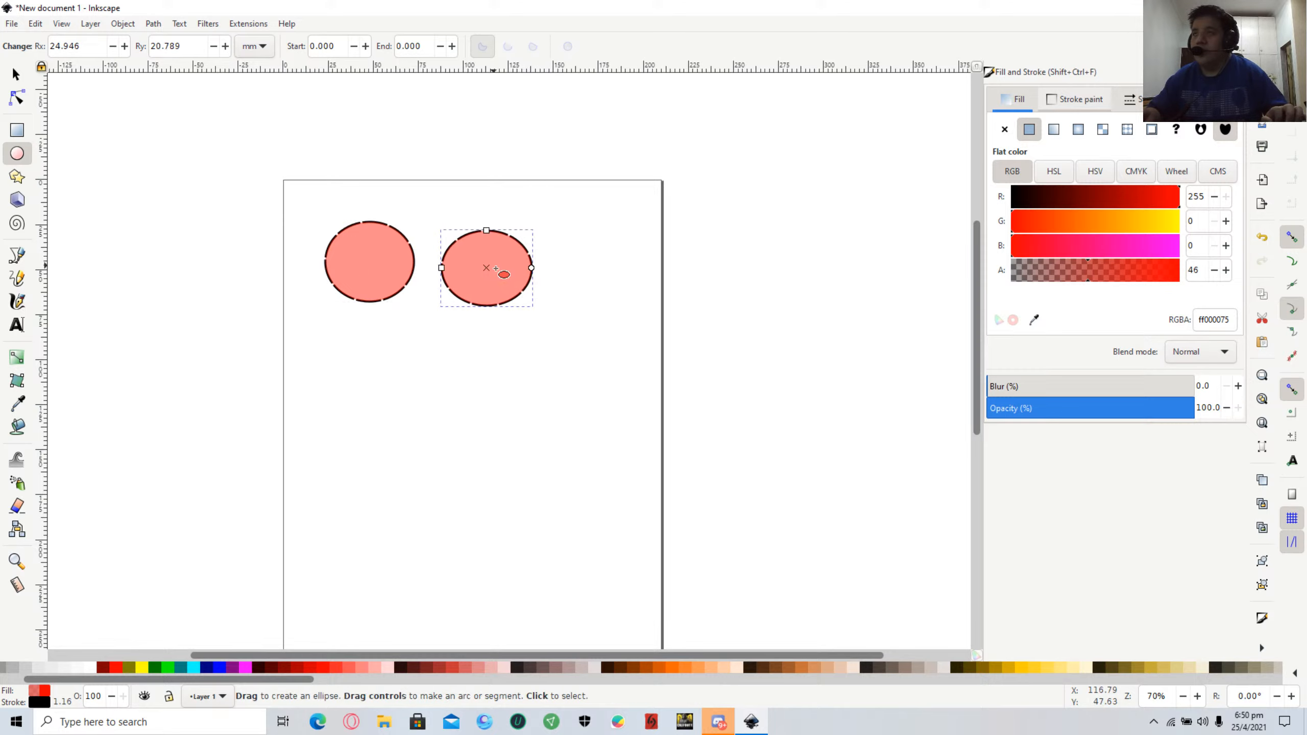
left_click_drag(492, 259, 495, 264)
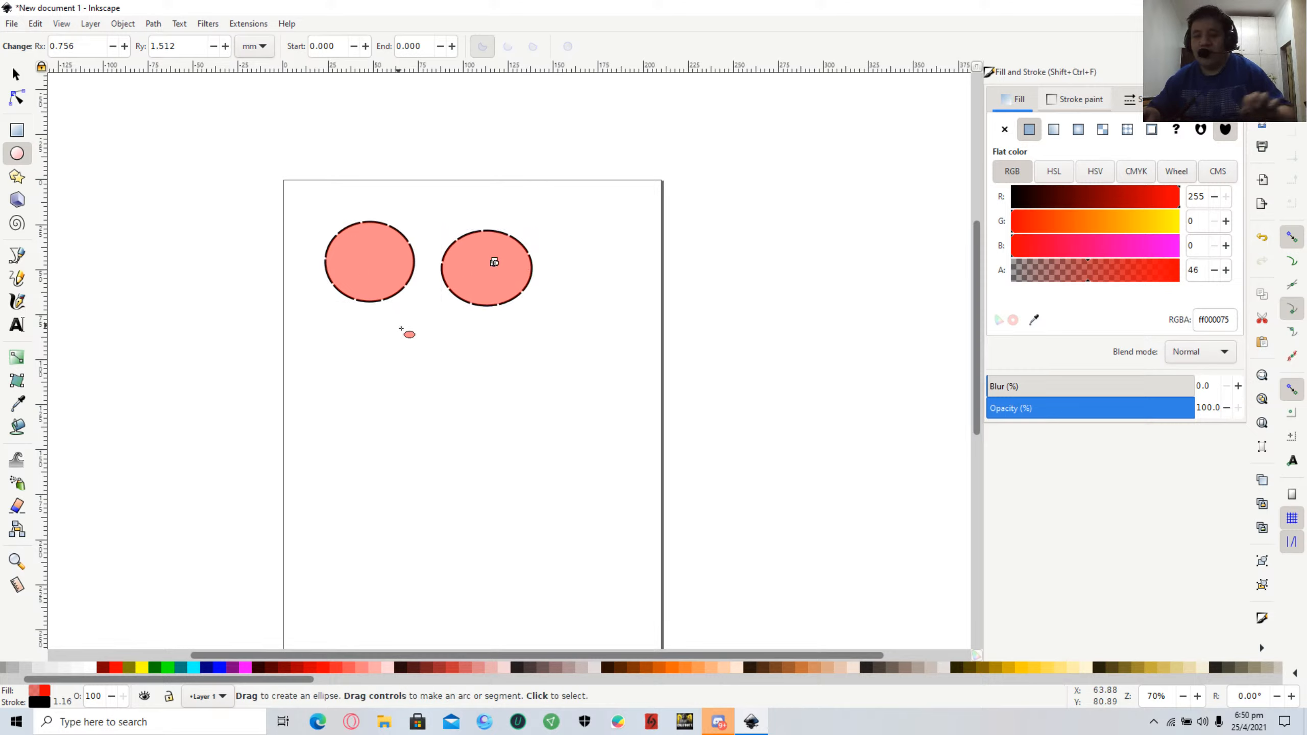
key("Delete")
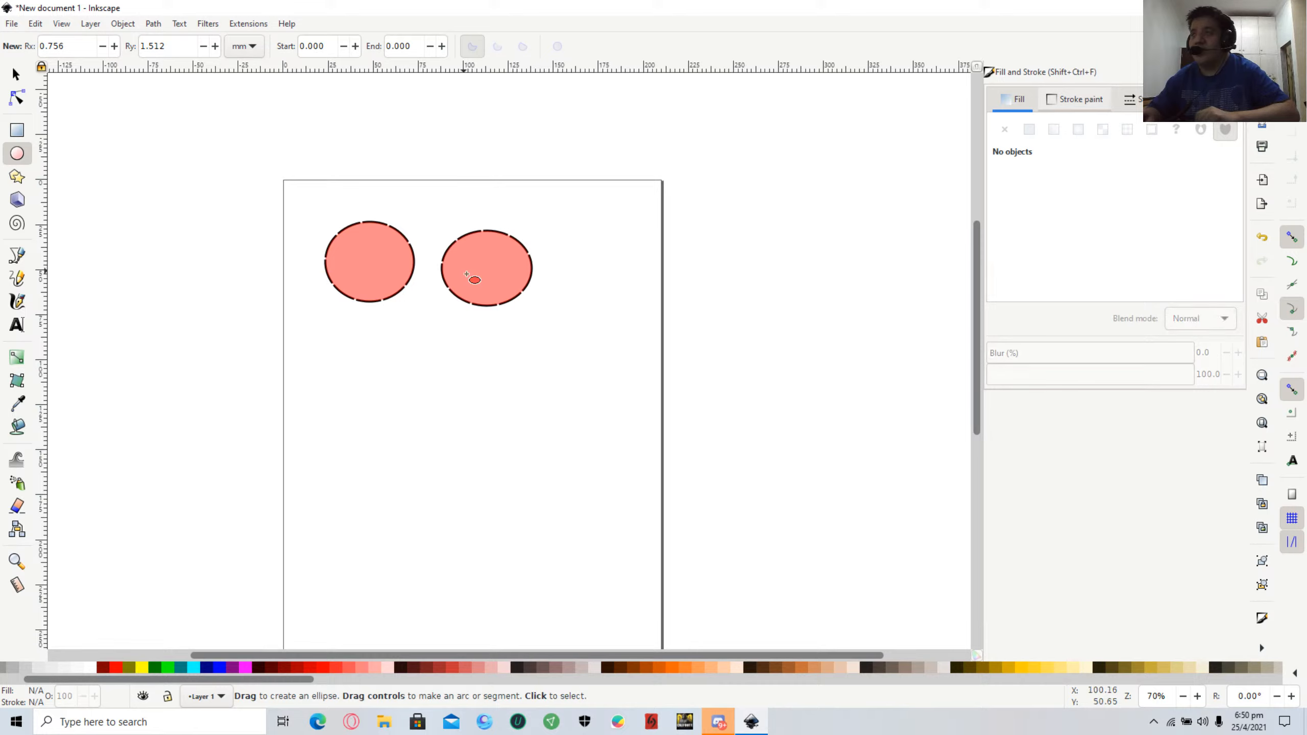
Stretch the right and left ellipses upward to a height of about 47.7 mm each.
left_click(8, 80)
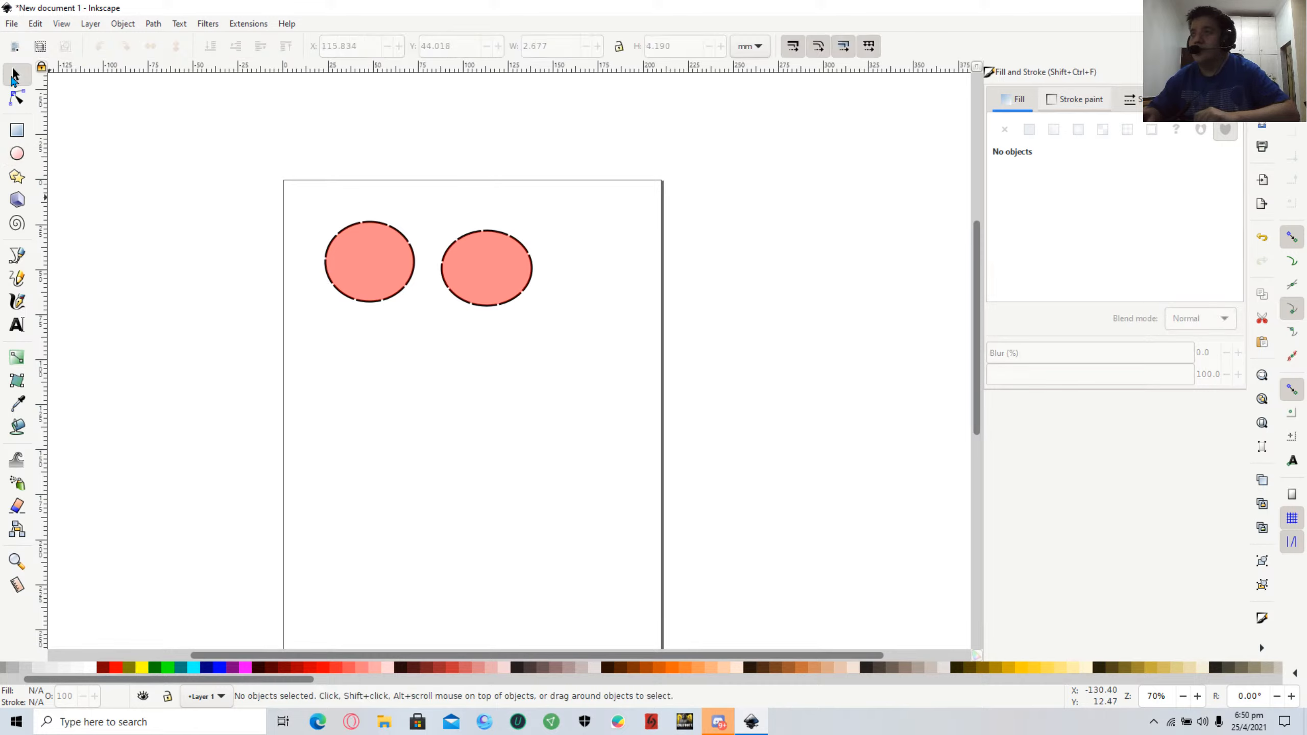
left_click(481, 242)
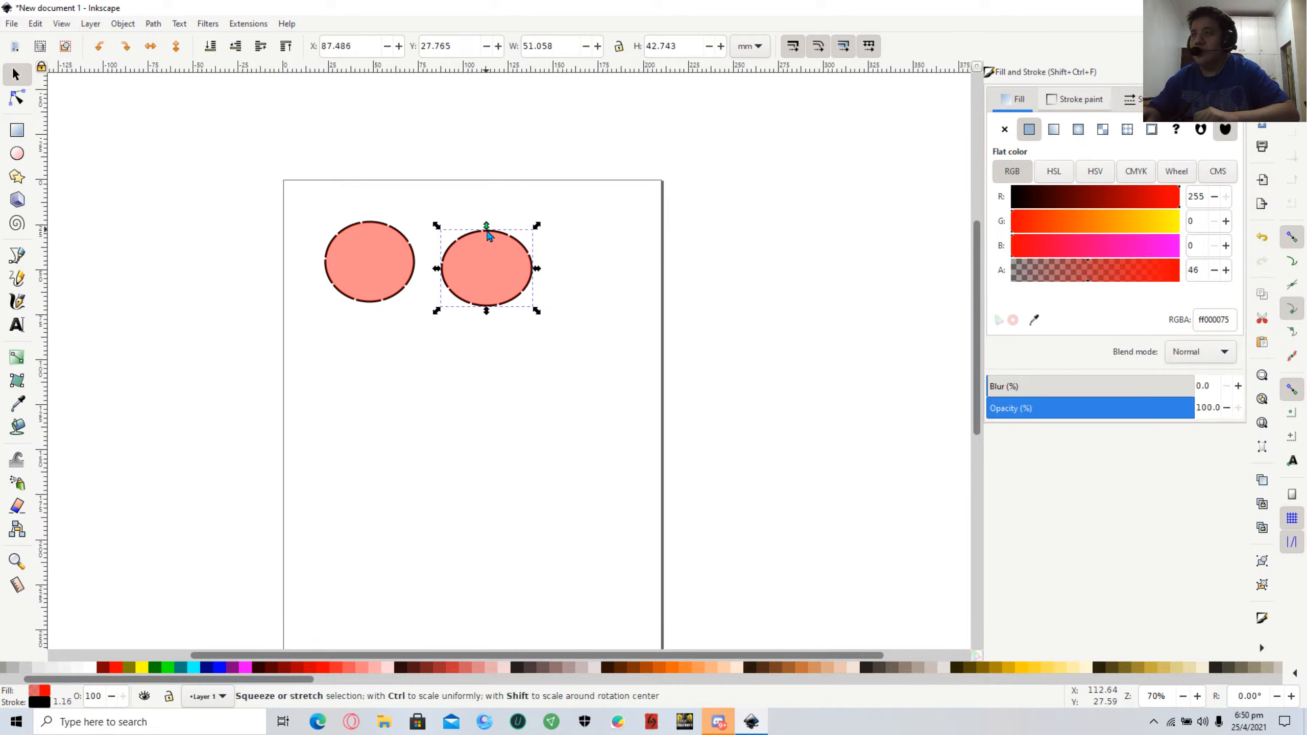
left_click_drag(487, 232, 487, 224)
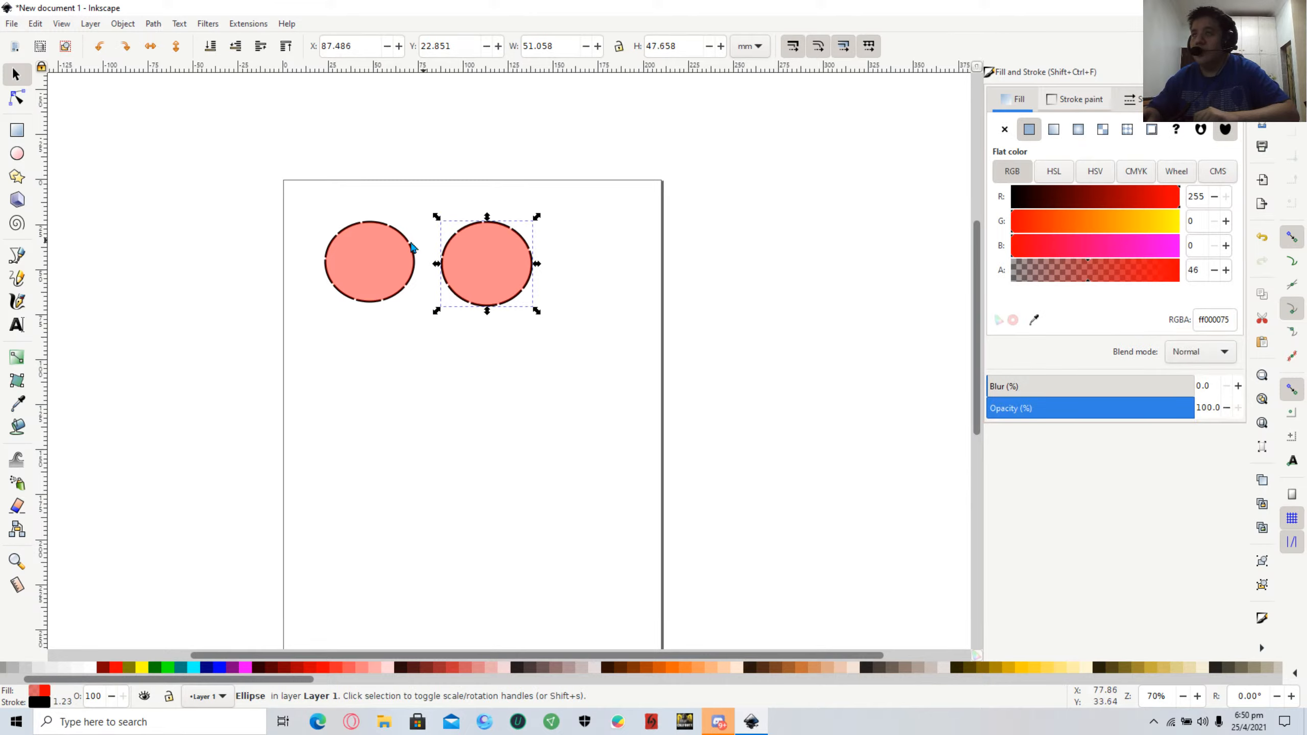
left_click(359, 250)
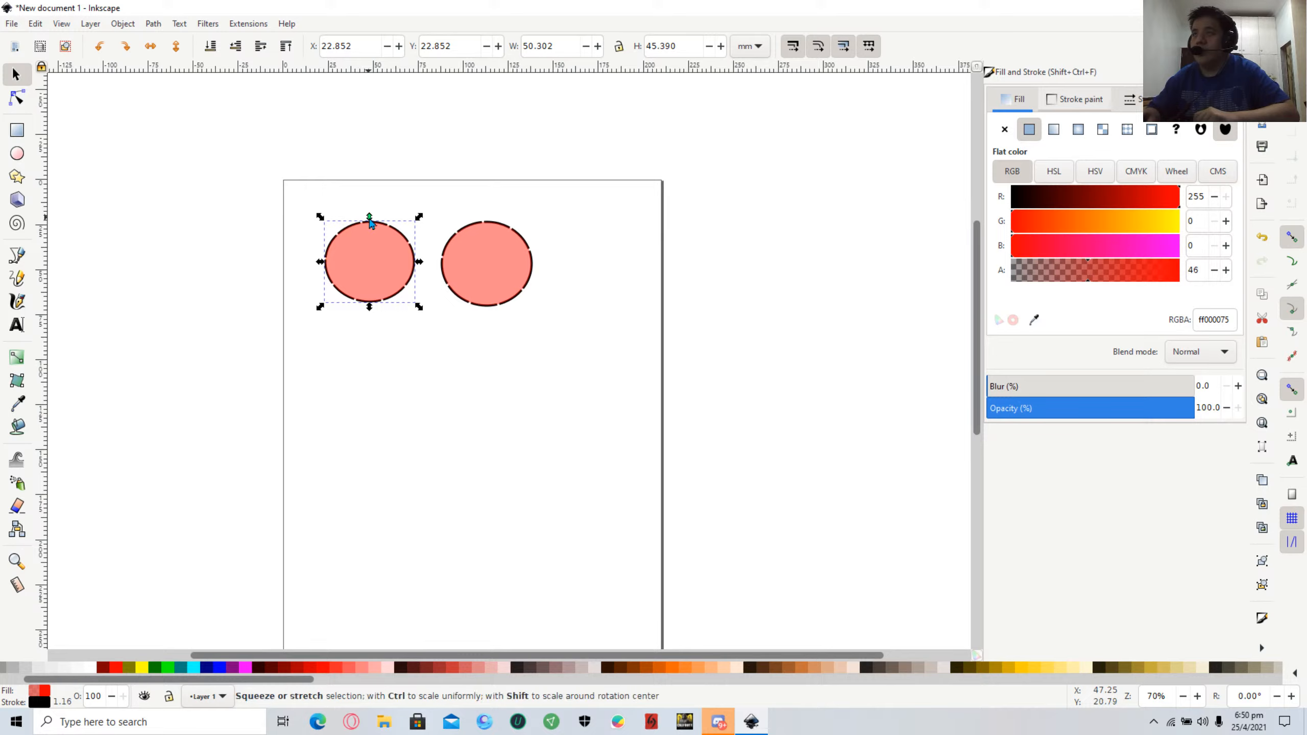
left_click_drag(371, 221, 370, 216)
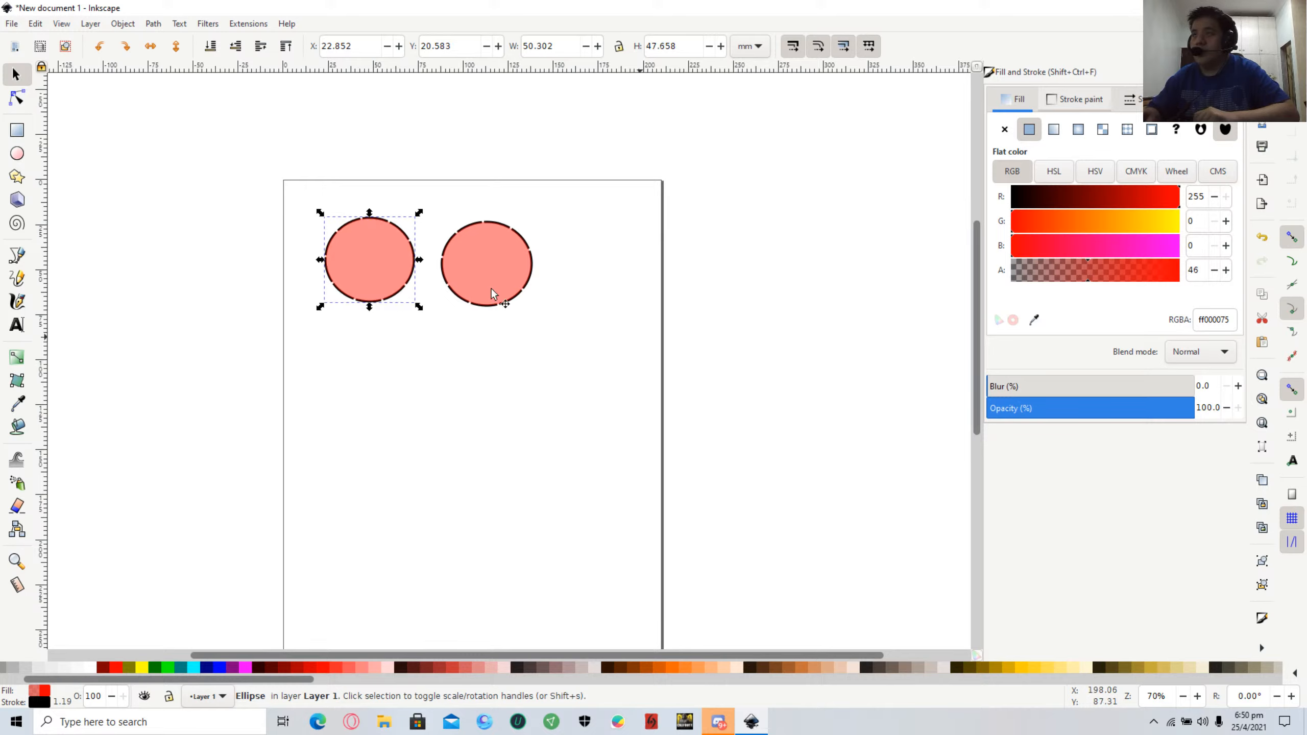
Move the right ellipse to about X 102 mm and the left one to about X 30, Y 23 mm, aligning them with a wider gap.
left_click(486, 258)
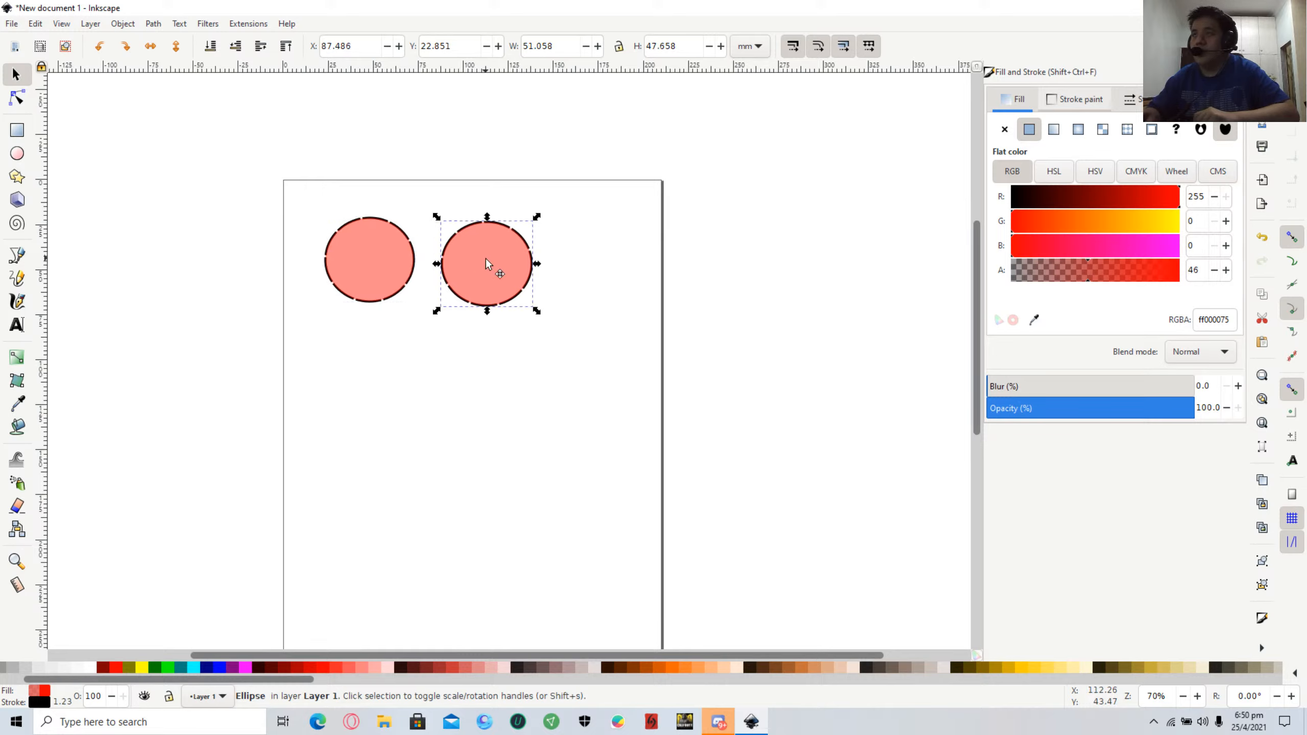
left_click_drag(486, 258, 524, 260)
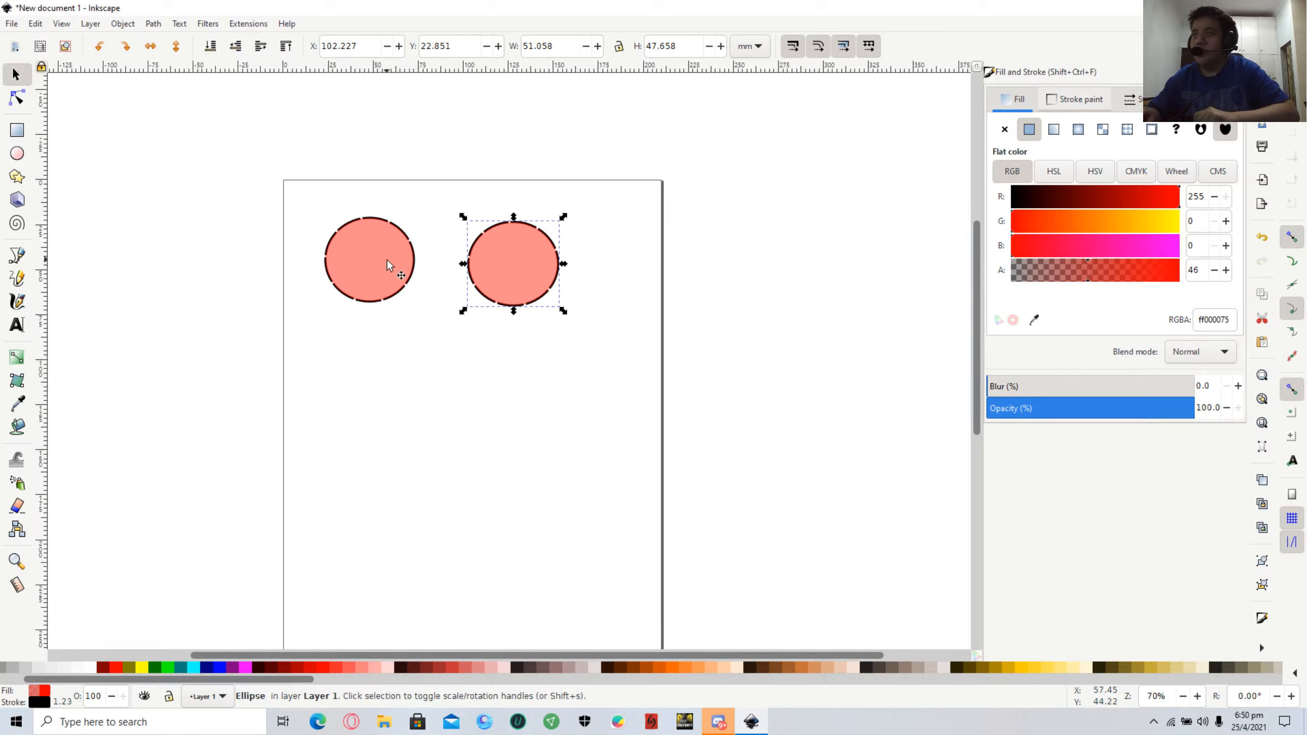
left_click_drag(391, 263, 403, 267)
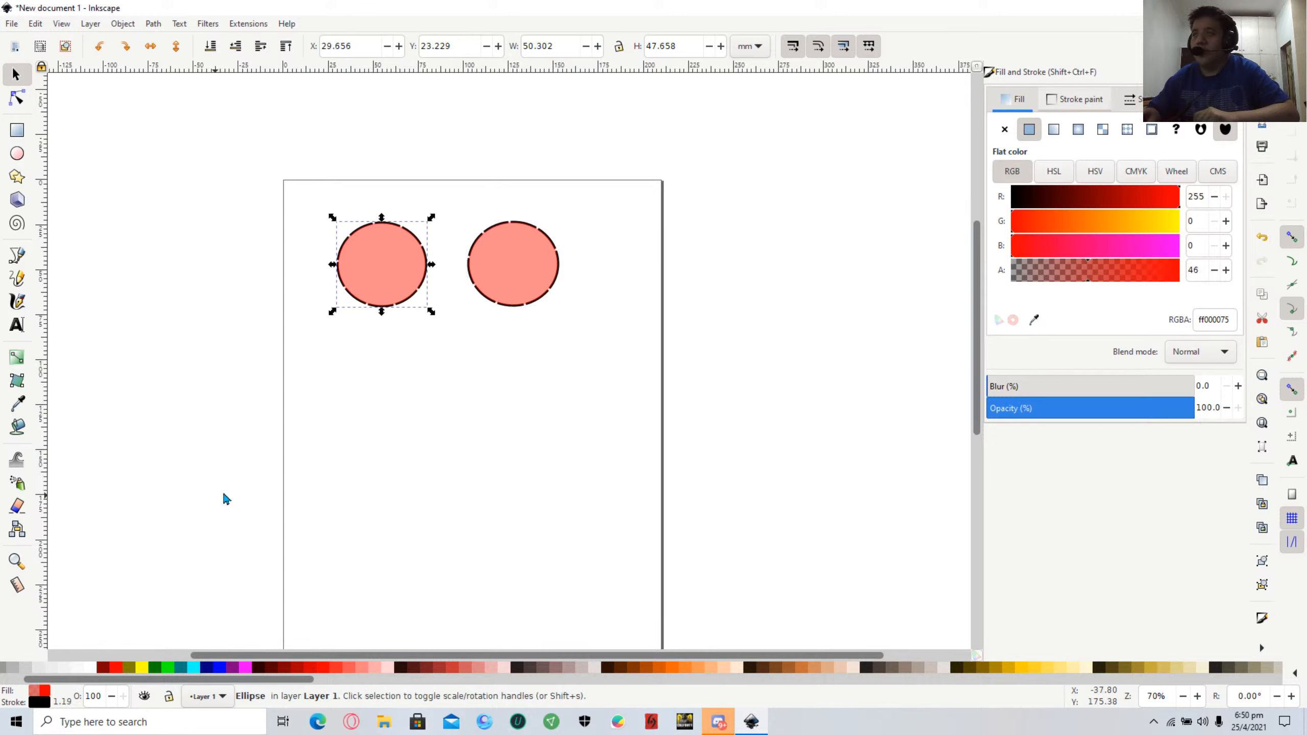
Scale the right ellipse down to about 45 by 45 mm and deselect it.
left_click(360, 291)
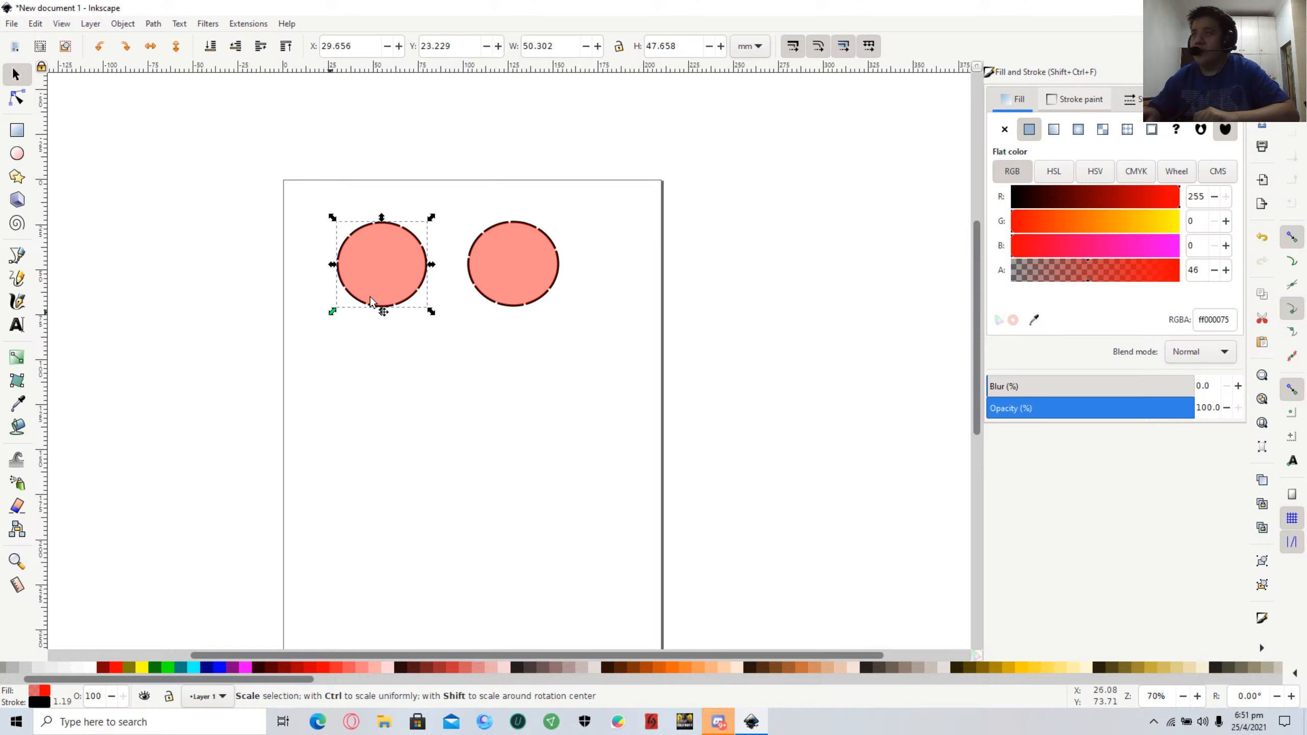
left_click(502, 283)
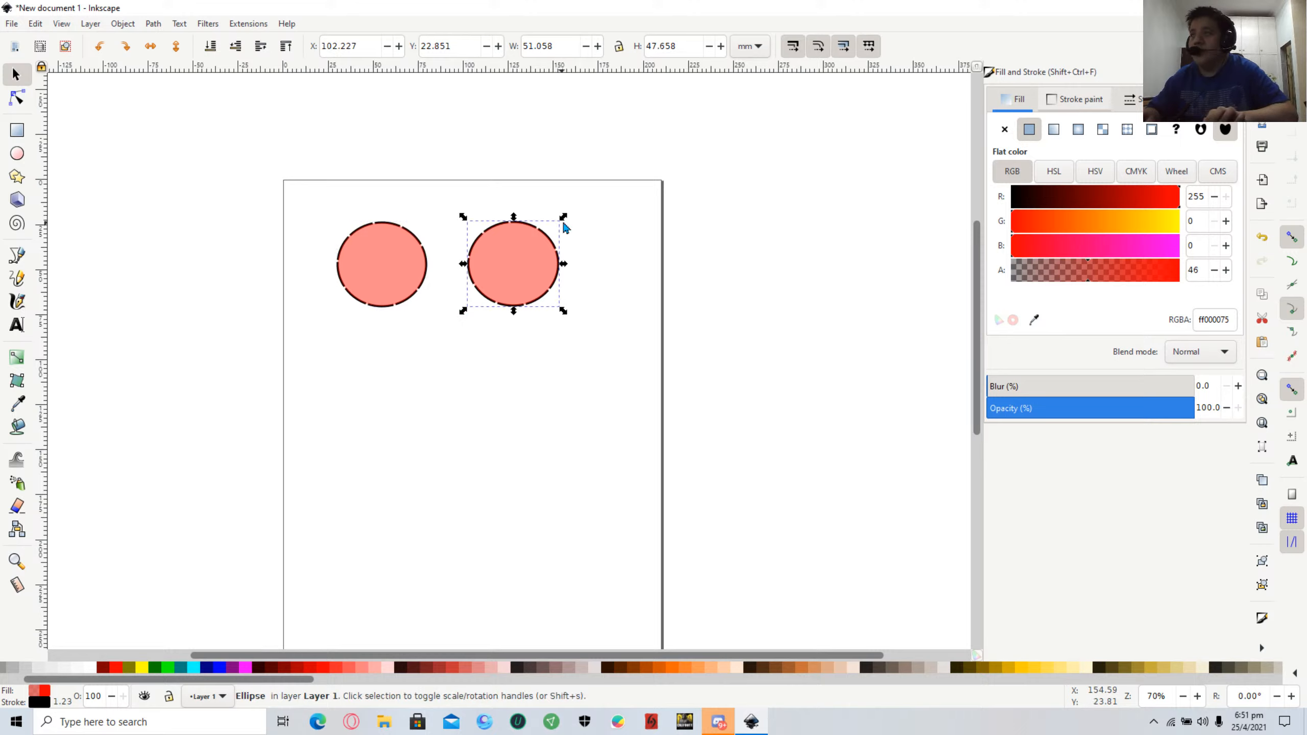
left_click_drag(547, 229, 551, 224)
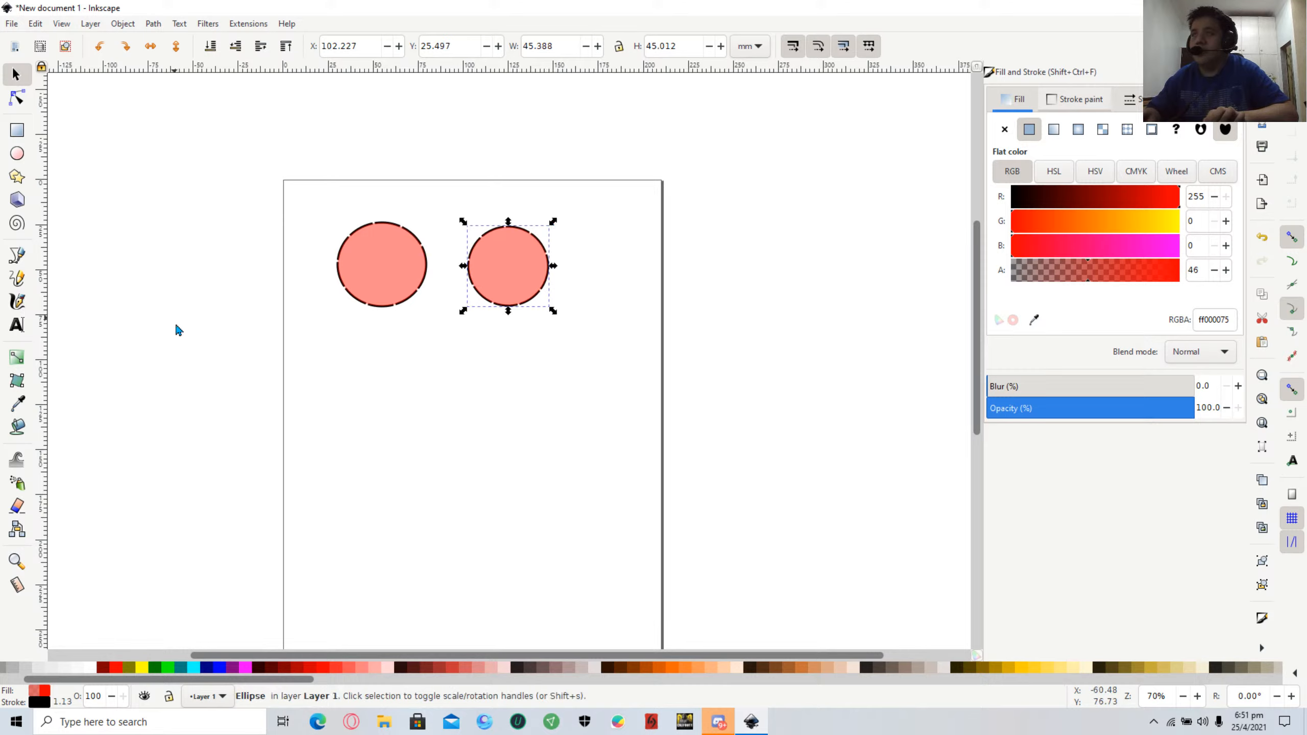
left_click(205, 301)
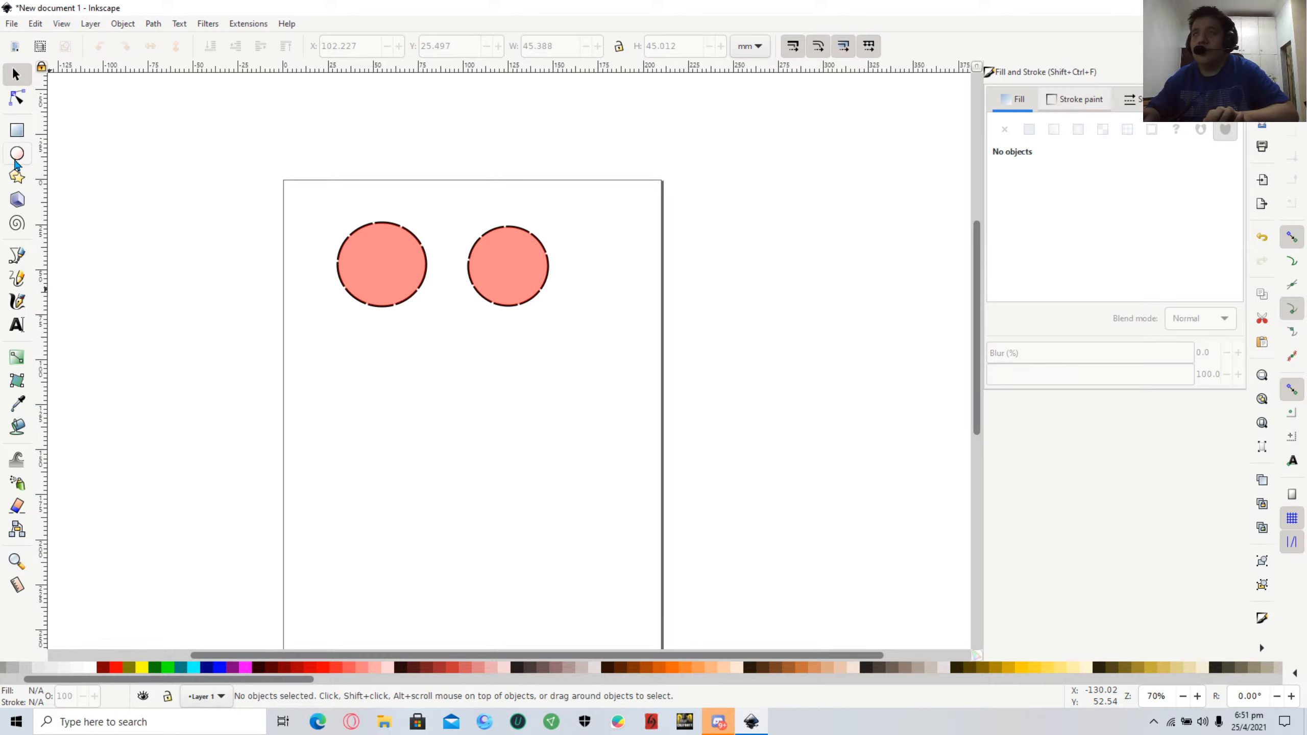
Draw a large ellipse about 99 by 94 mm and move it under the two small ones as a head overlapping both ears, leaving it deselected.
left_click(16, 153)
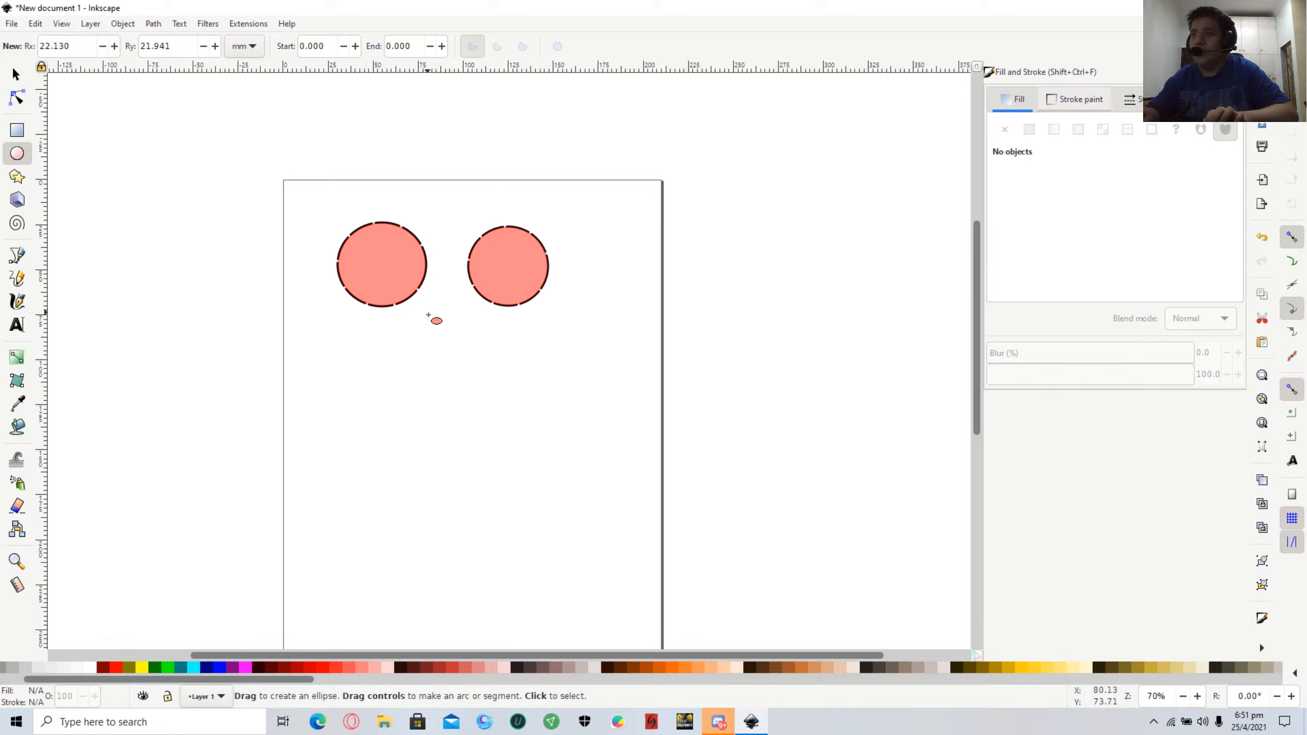
left_click_drag(423, 310, 604, 483)
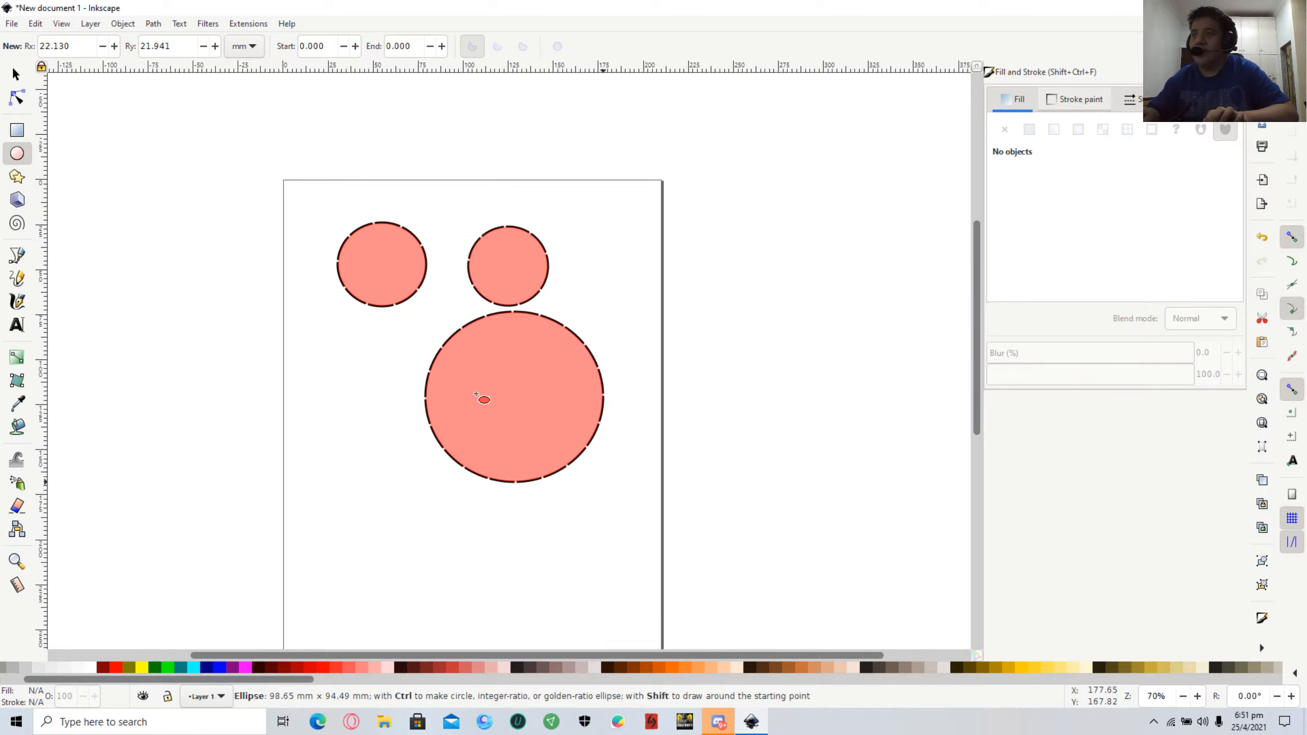
key("s")
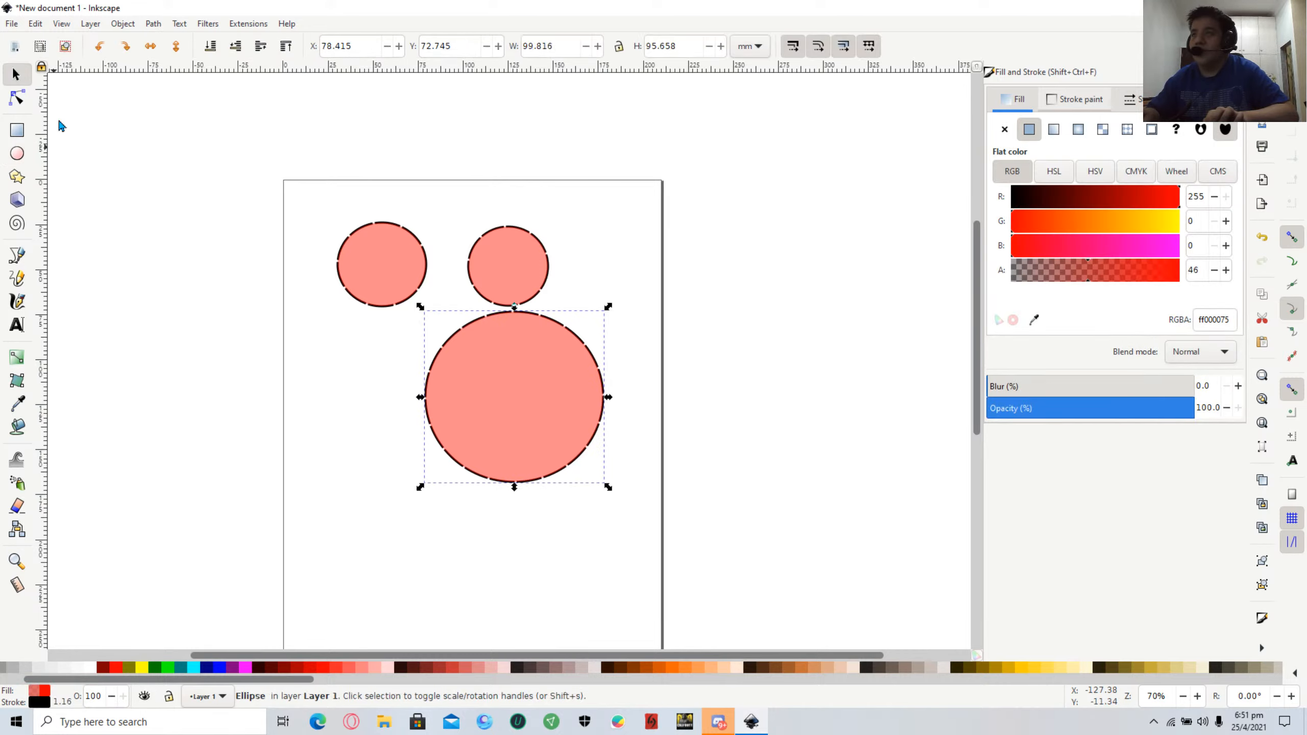
left_click_drag(543, 392, 465, 338)
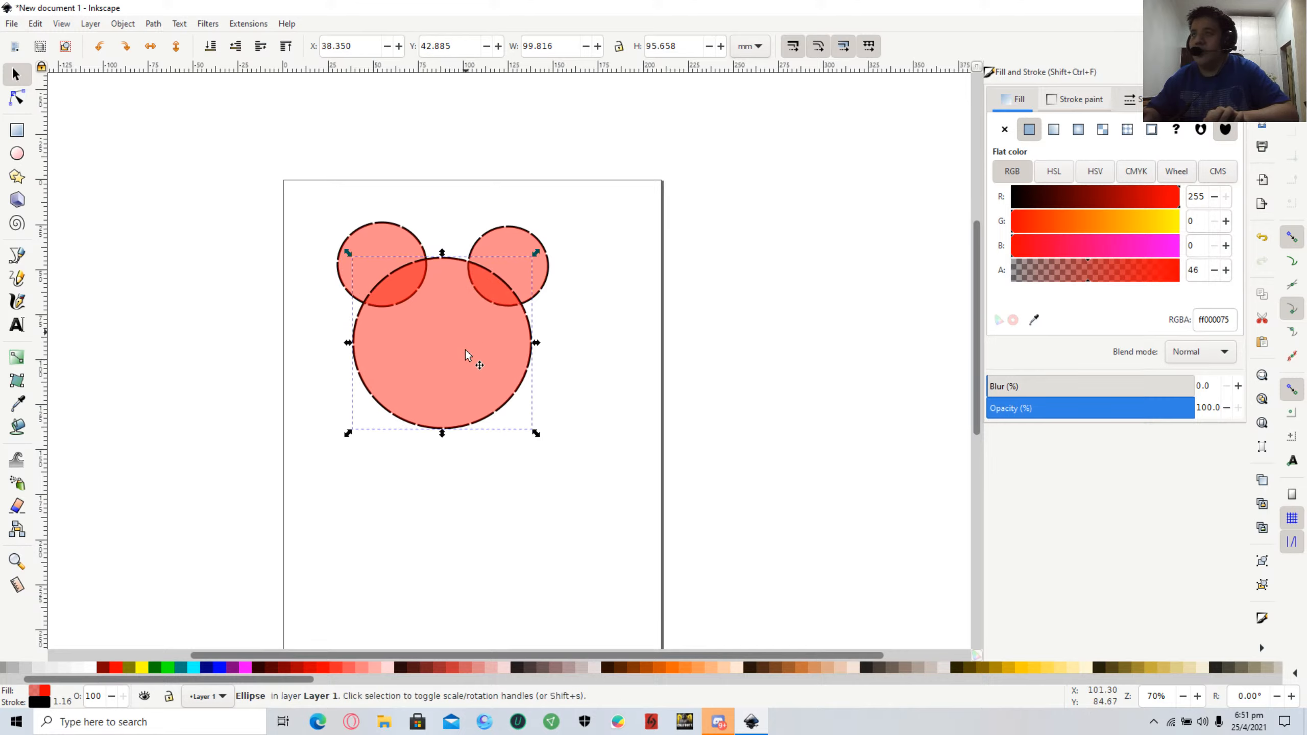
left_click(716, 370)
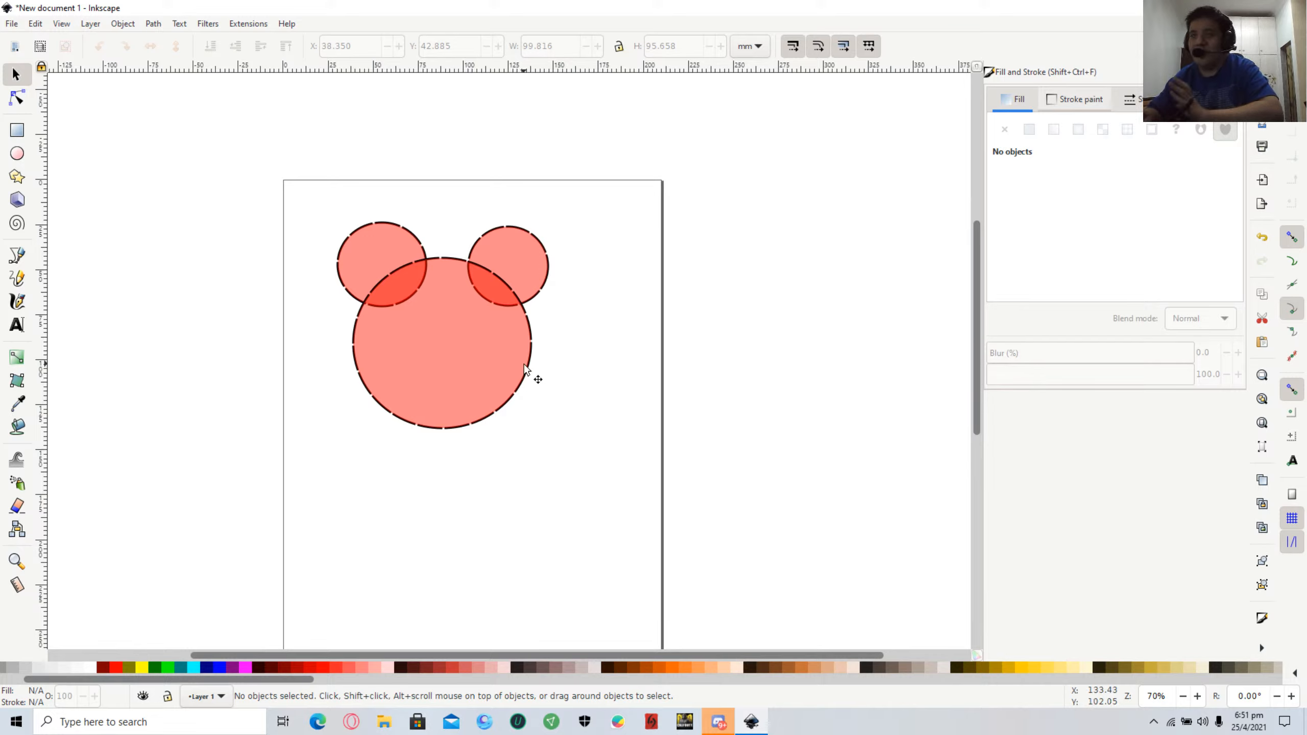
Fill the large ellipse with yellow #FFD42A after trying #FFDD55, and turn the fill into a linear gradient.
left_click(492, 360)
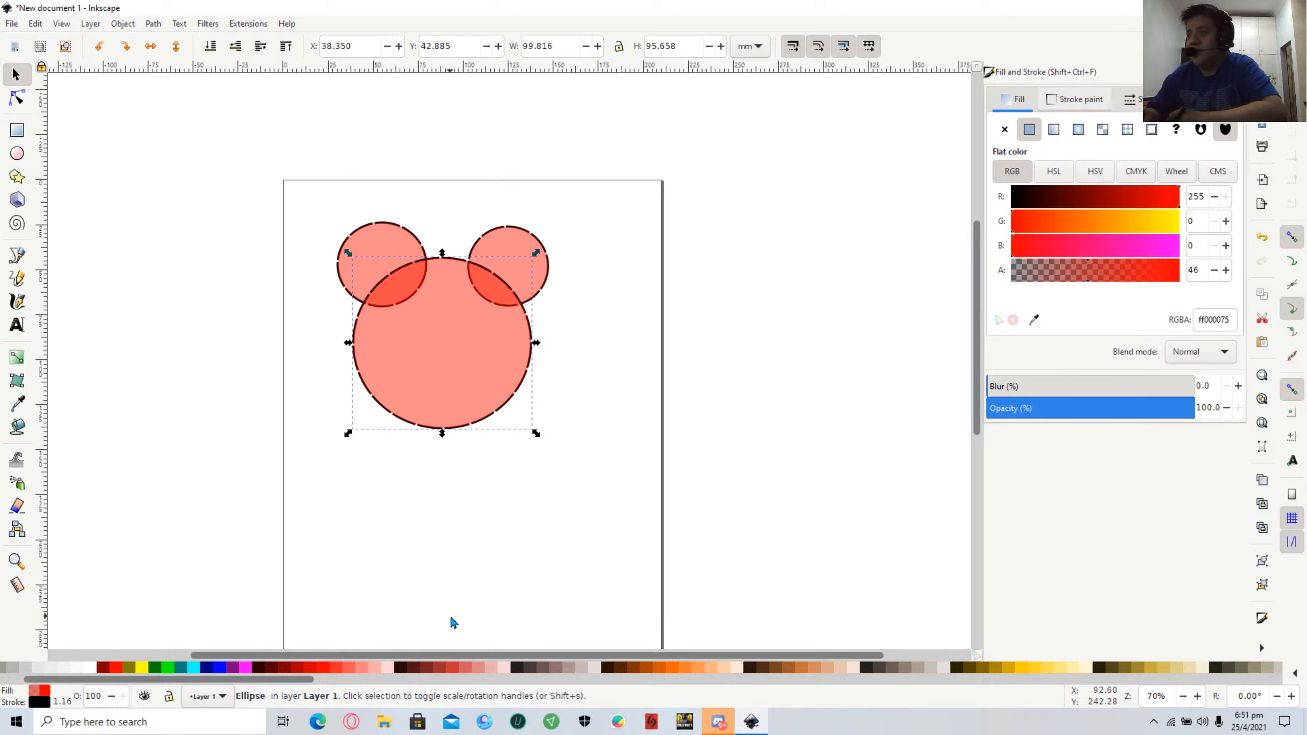
left_click(1031, 669)
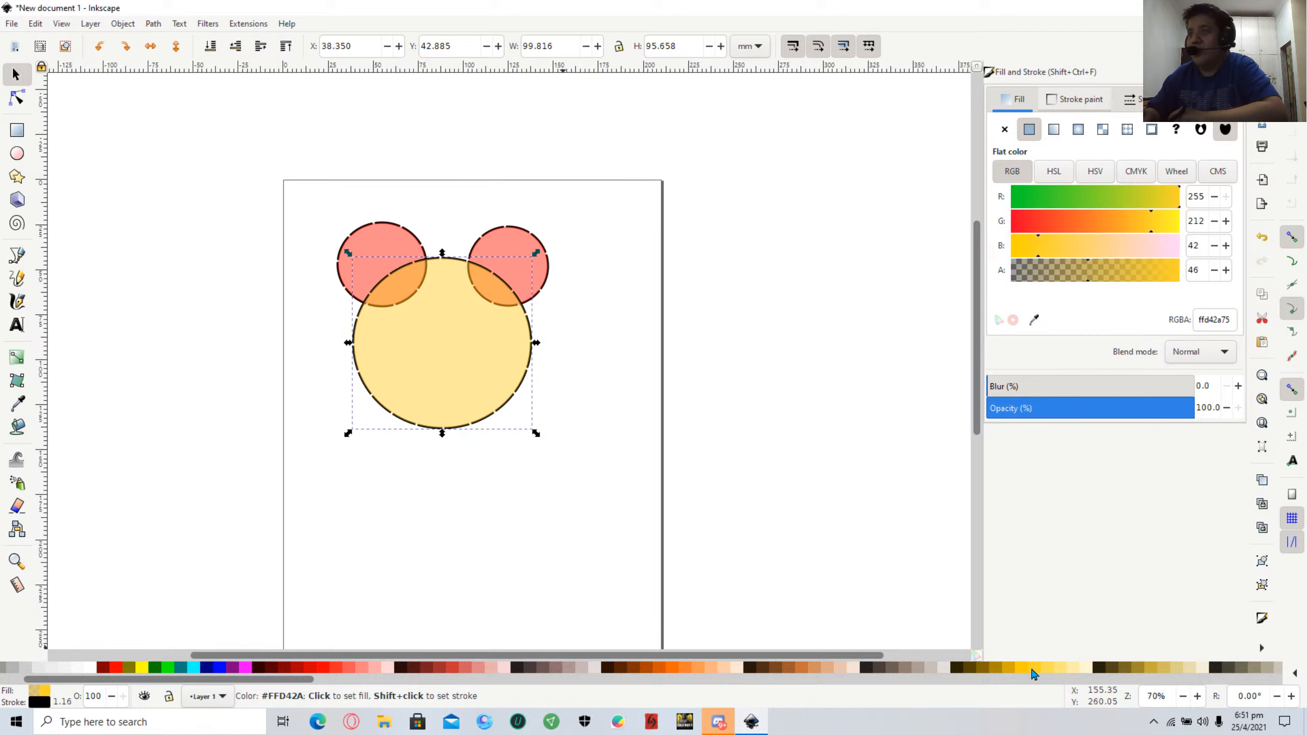
left_click(1048, 669)
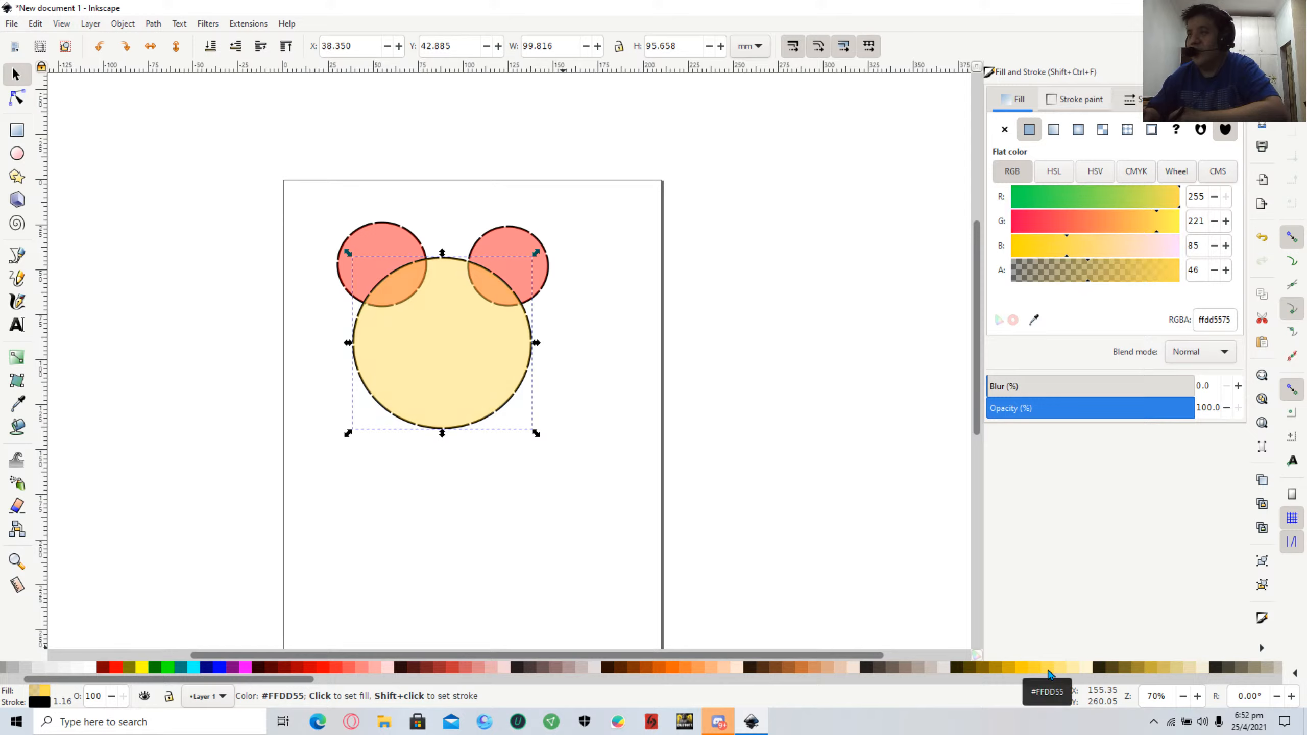
left_click(1031, 670)
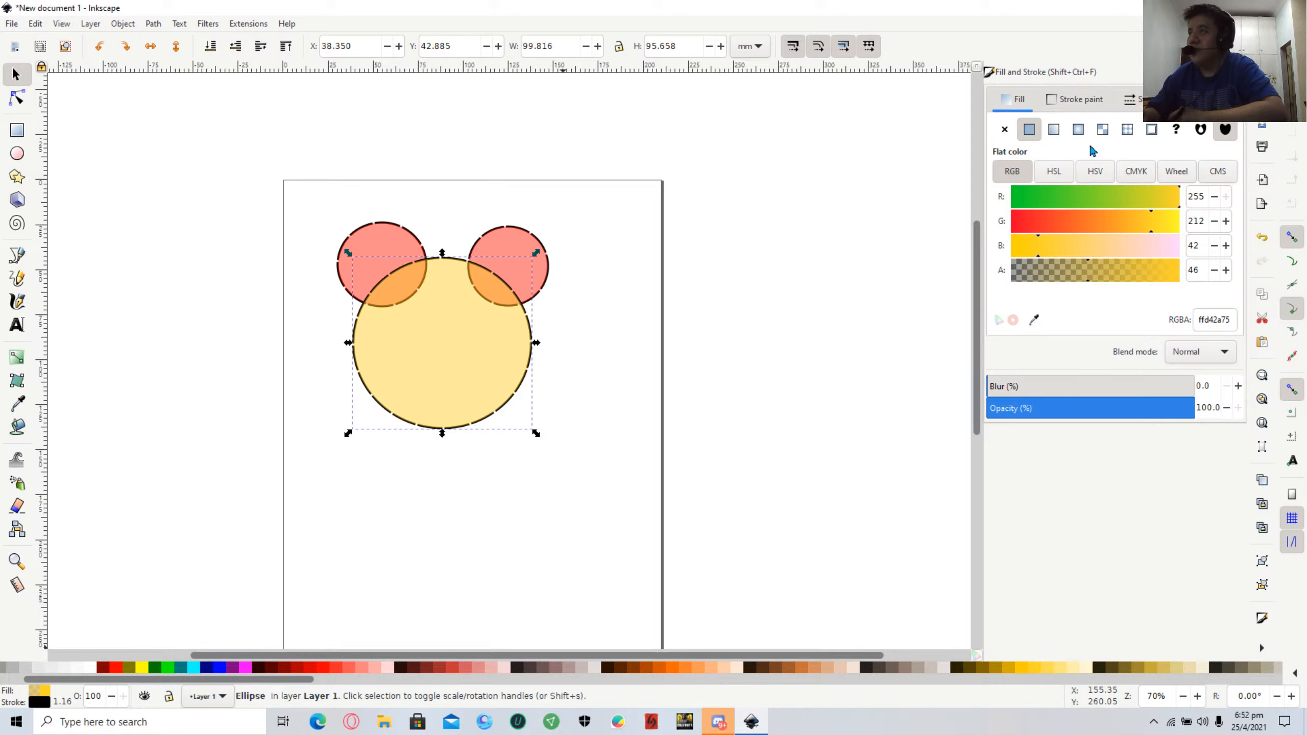
left_click(1053, 130)
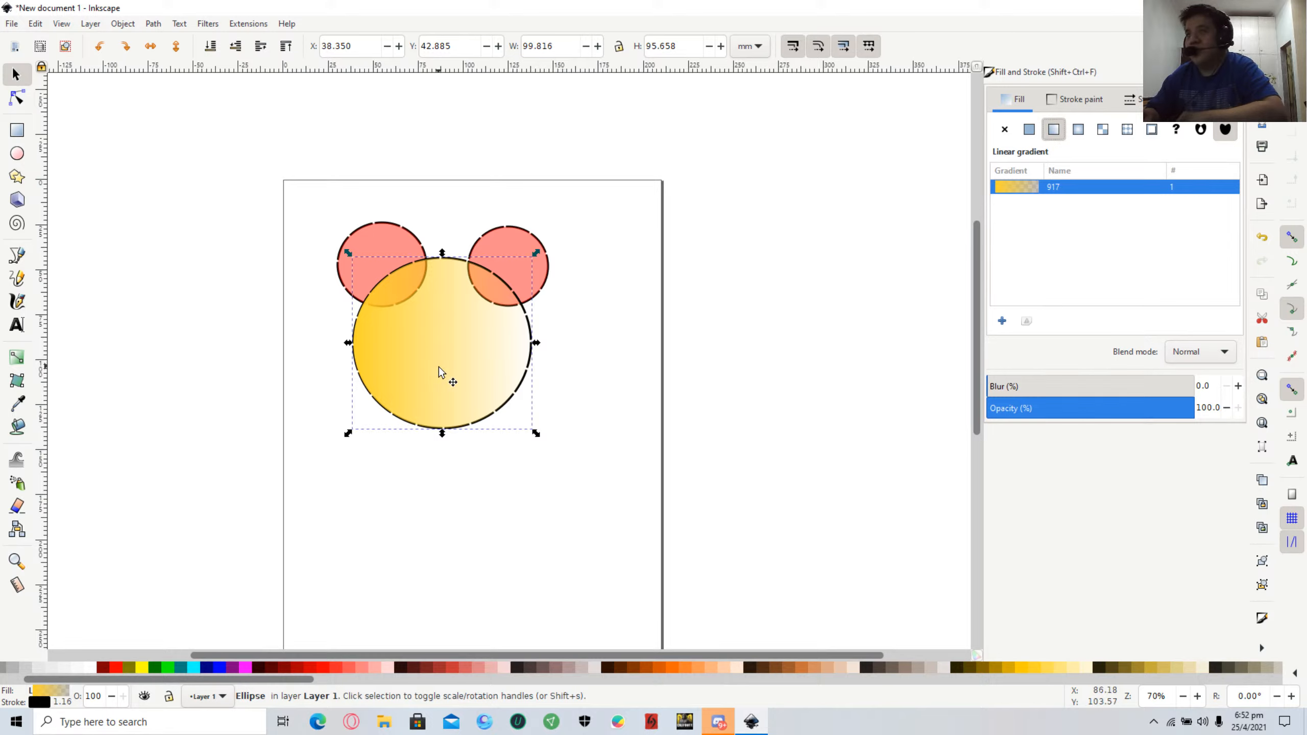
Fill the left small ellipse with blue and raise its red value to 161 for a purple fill.
left_click(365, 252)
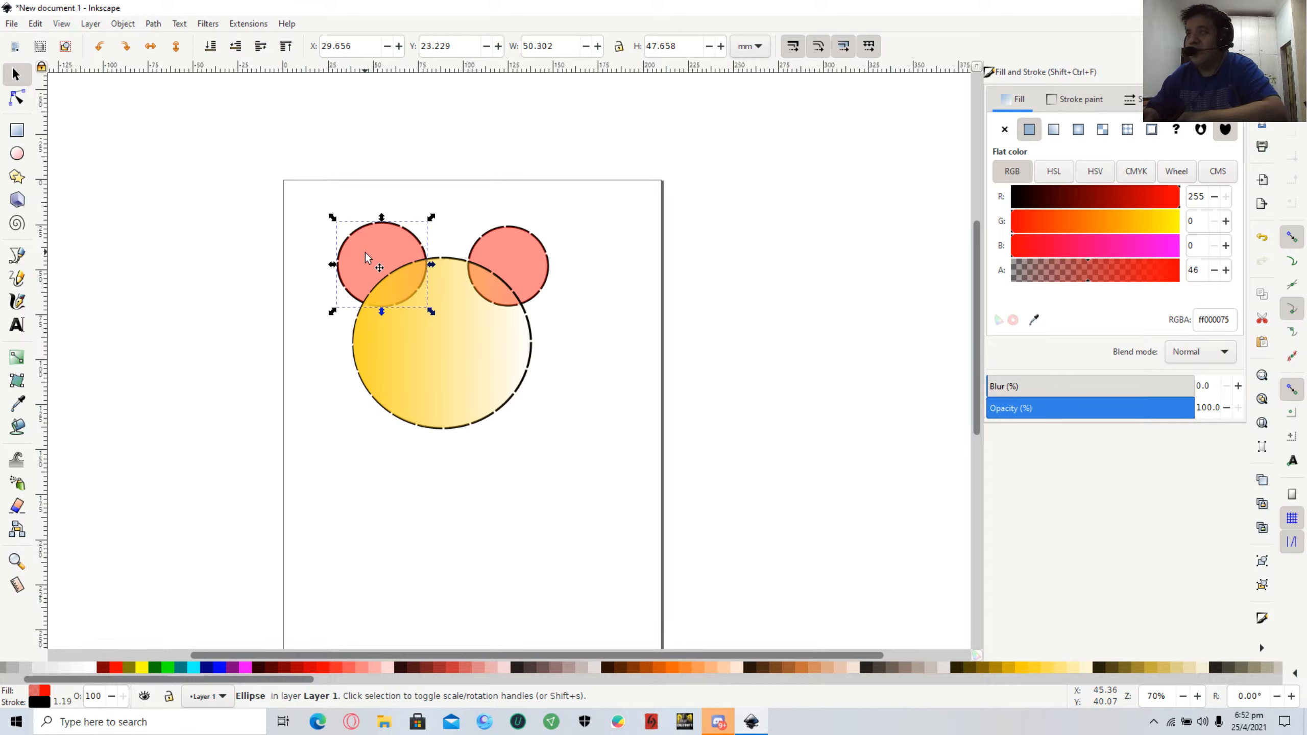
left_click(217, 667)
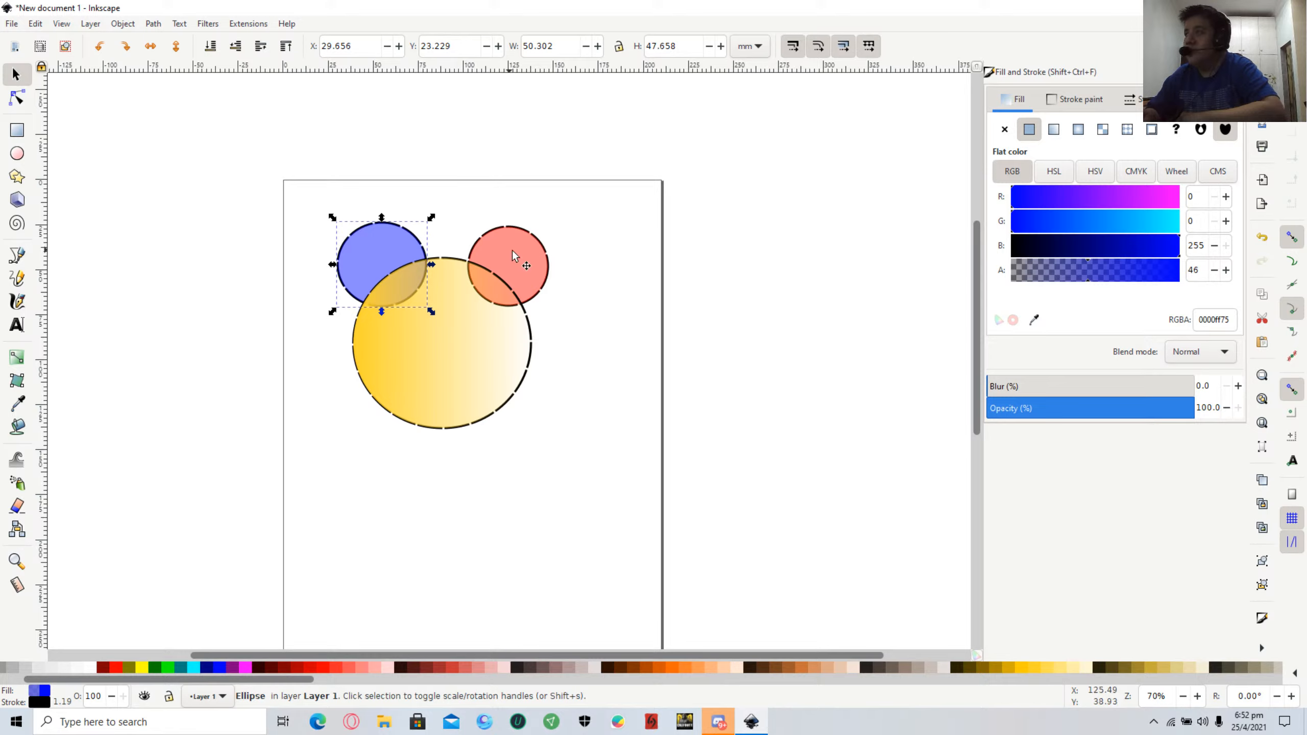
left_click(1118, 200)
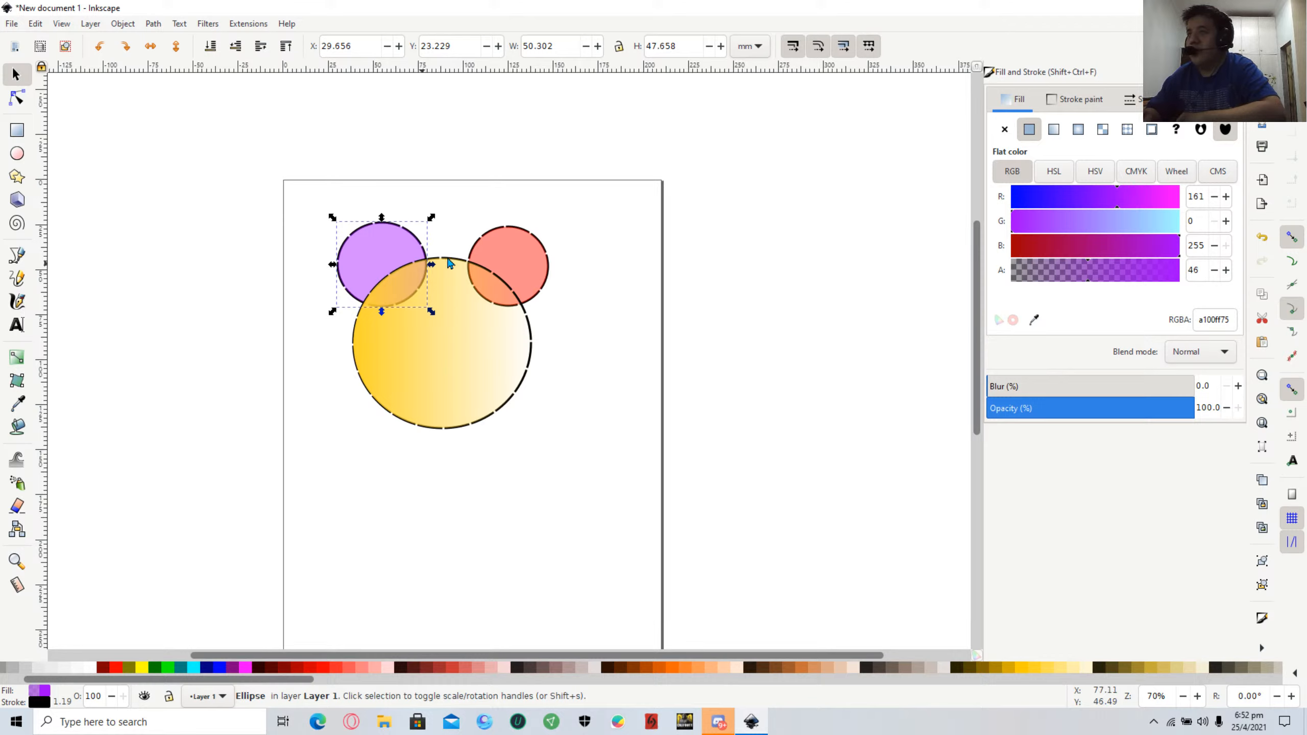
Try a red linear gradient and the existing yellow gradient on the right ear ellipse, and delete that ellipse.
left_click(510, 252)
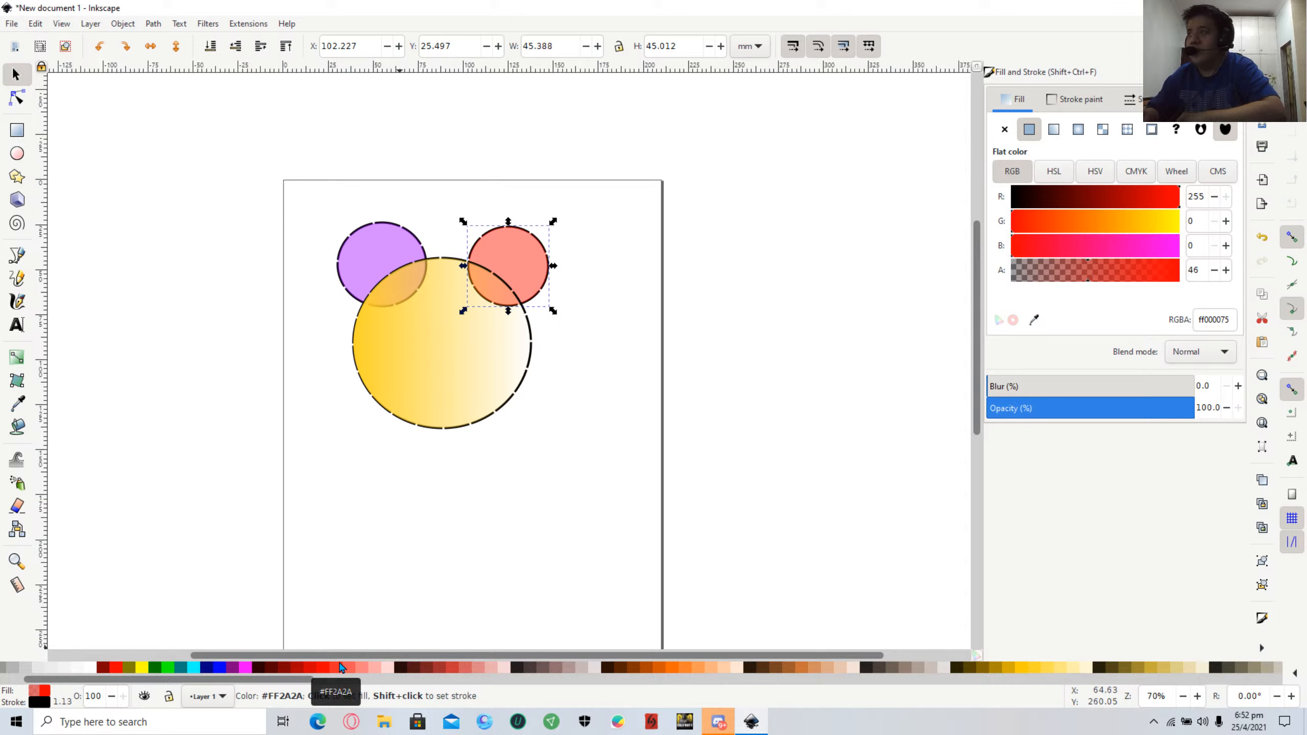
left_click(1055, 131)
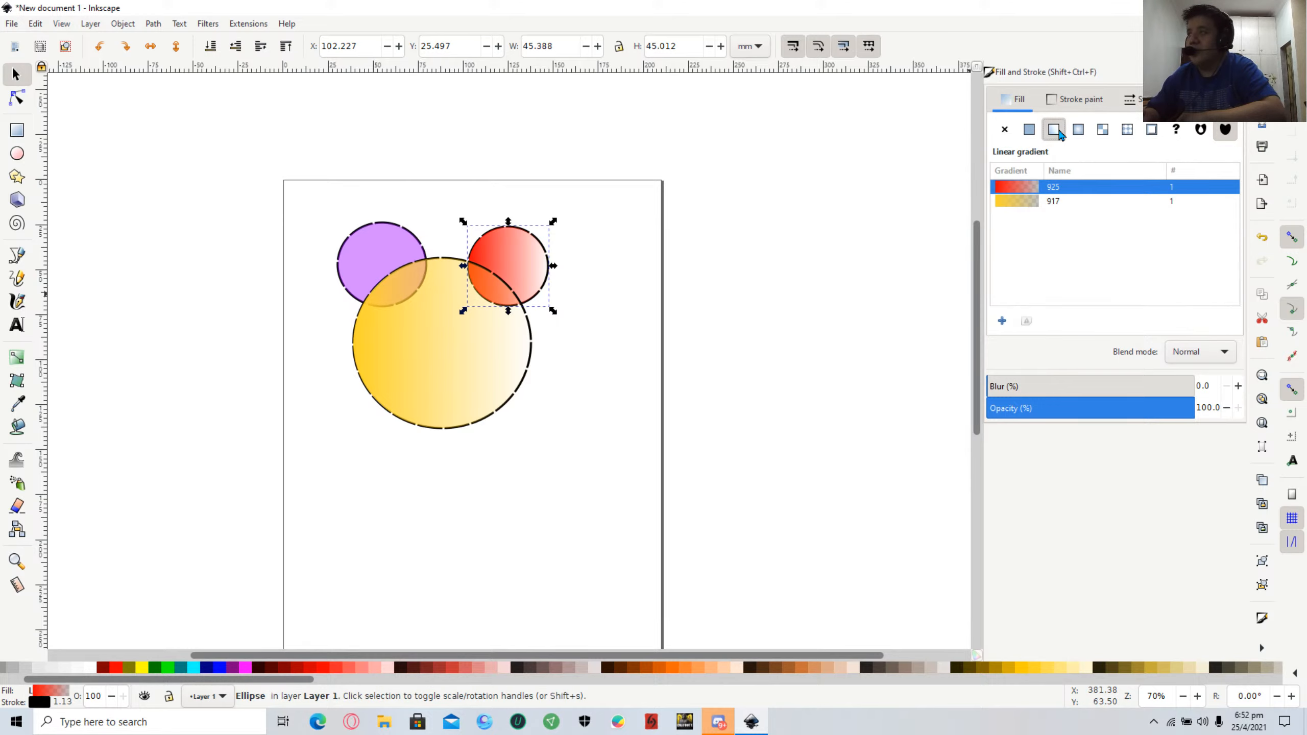
left_click(1047, 201)
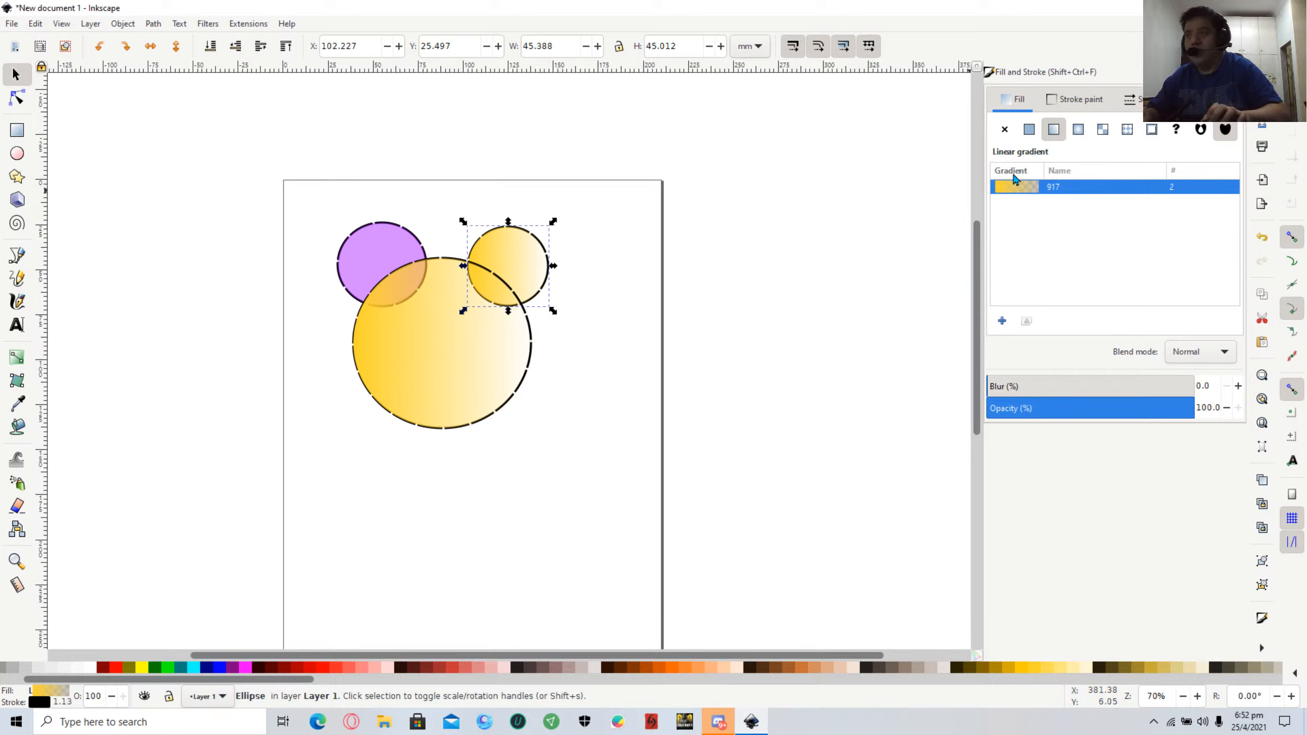
key("Delete")
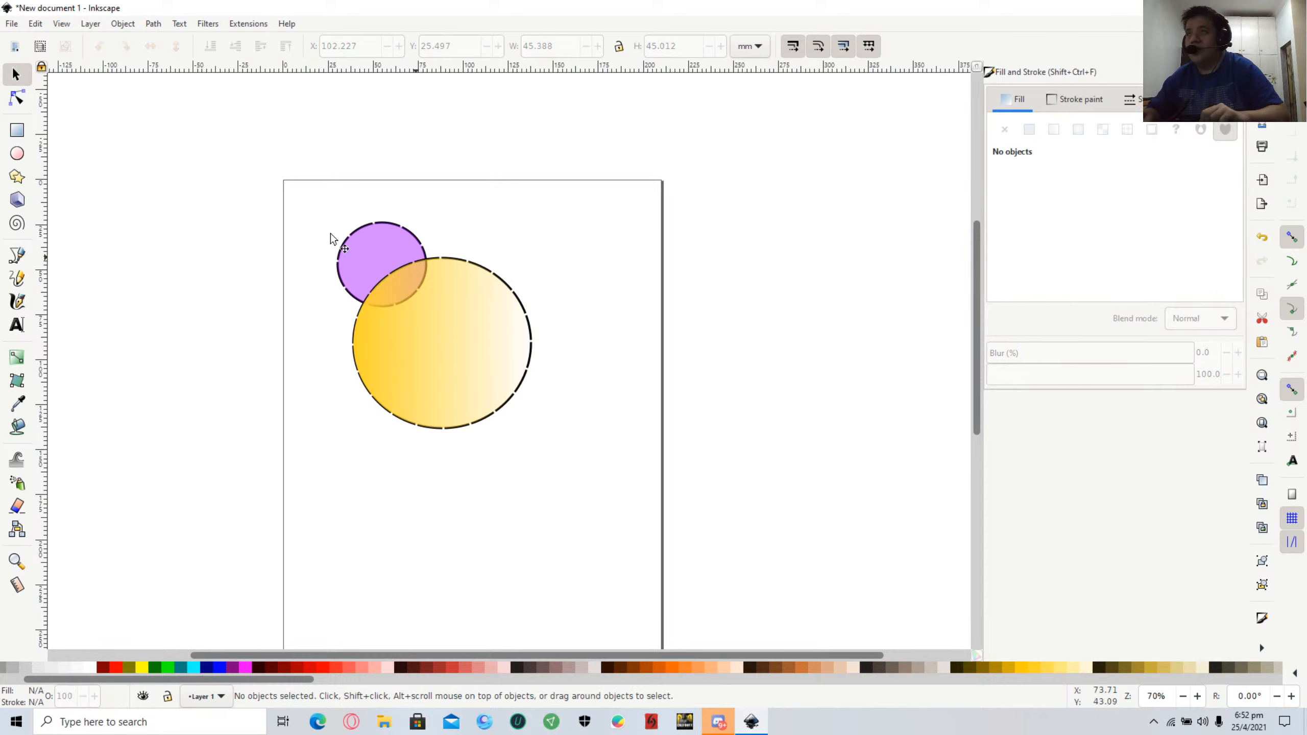
left_click(12, 154)
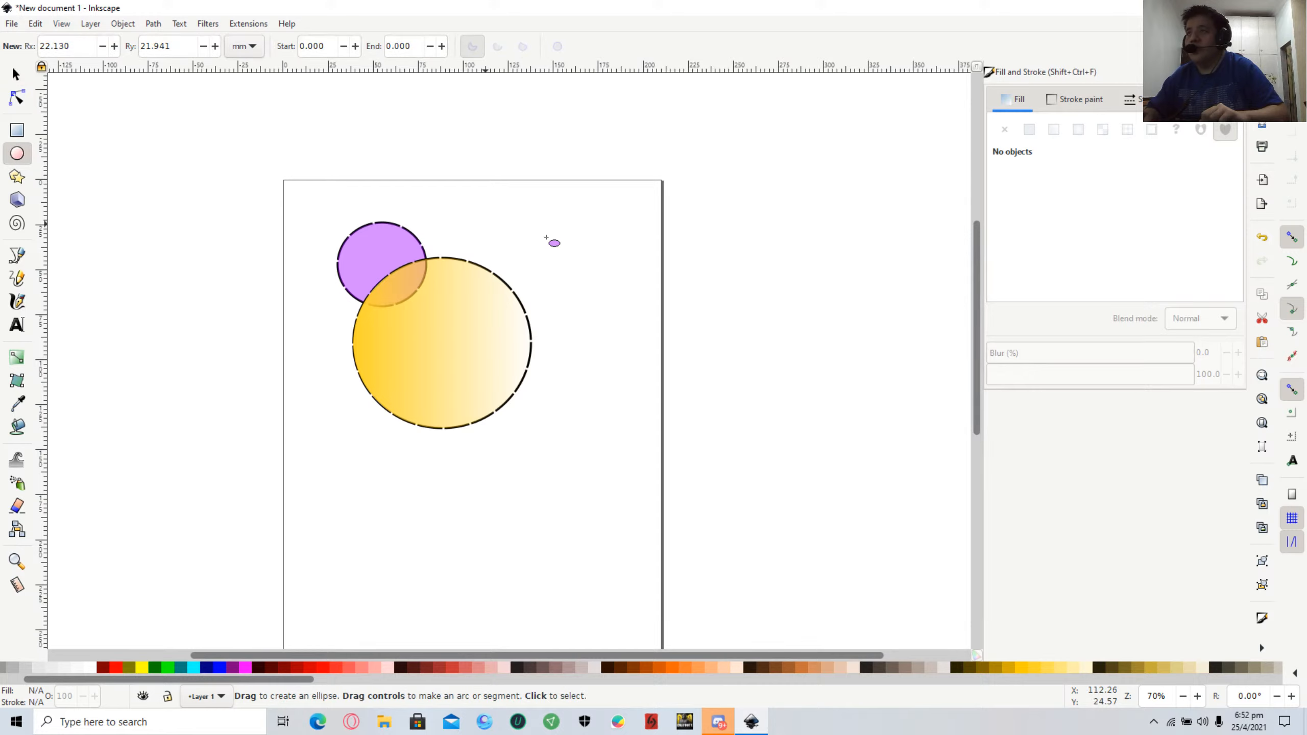
mouse_move(462, 228)
left_mouse_down()
mouse_move(515, 294)
mouse_move(555, 299)
mouse_move(565, 316)
mouse_move(554, 283)
left_mouse_up()
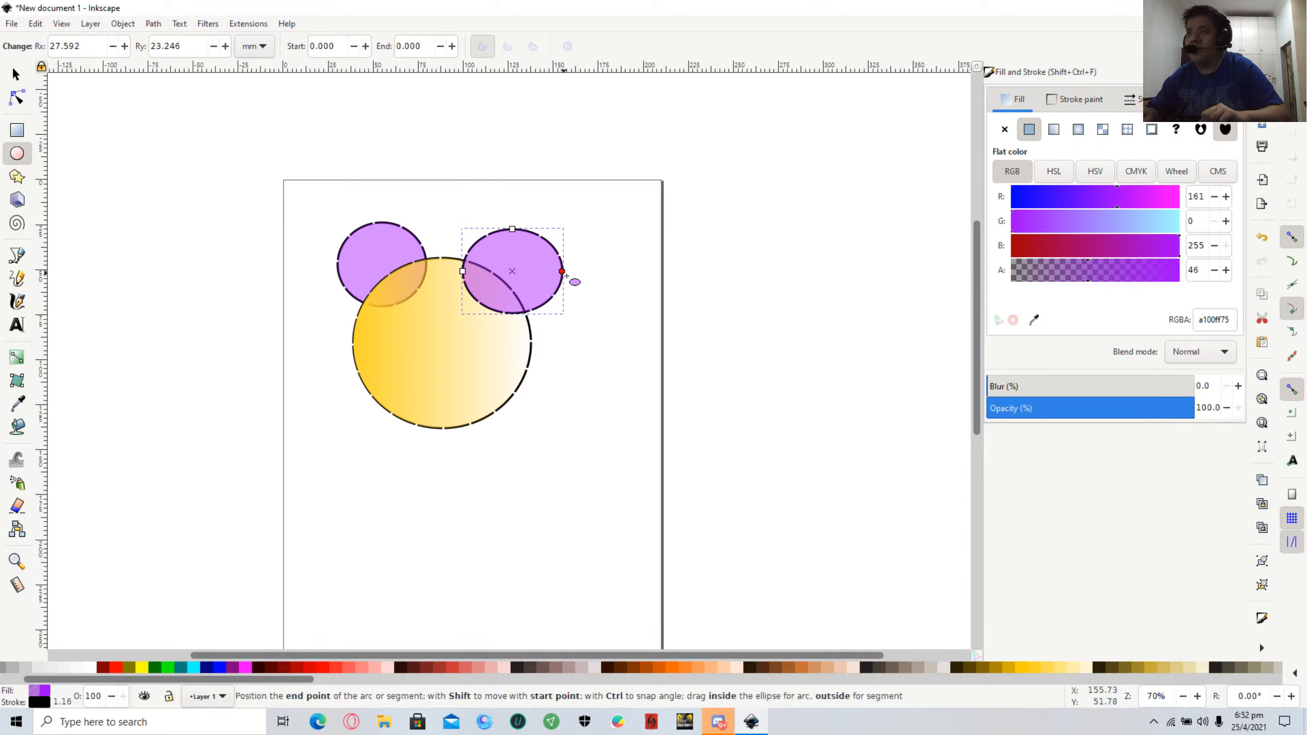
left_click_drag(562, 271, 553, 272)
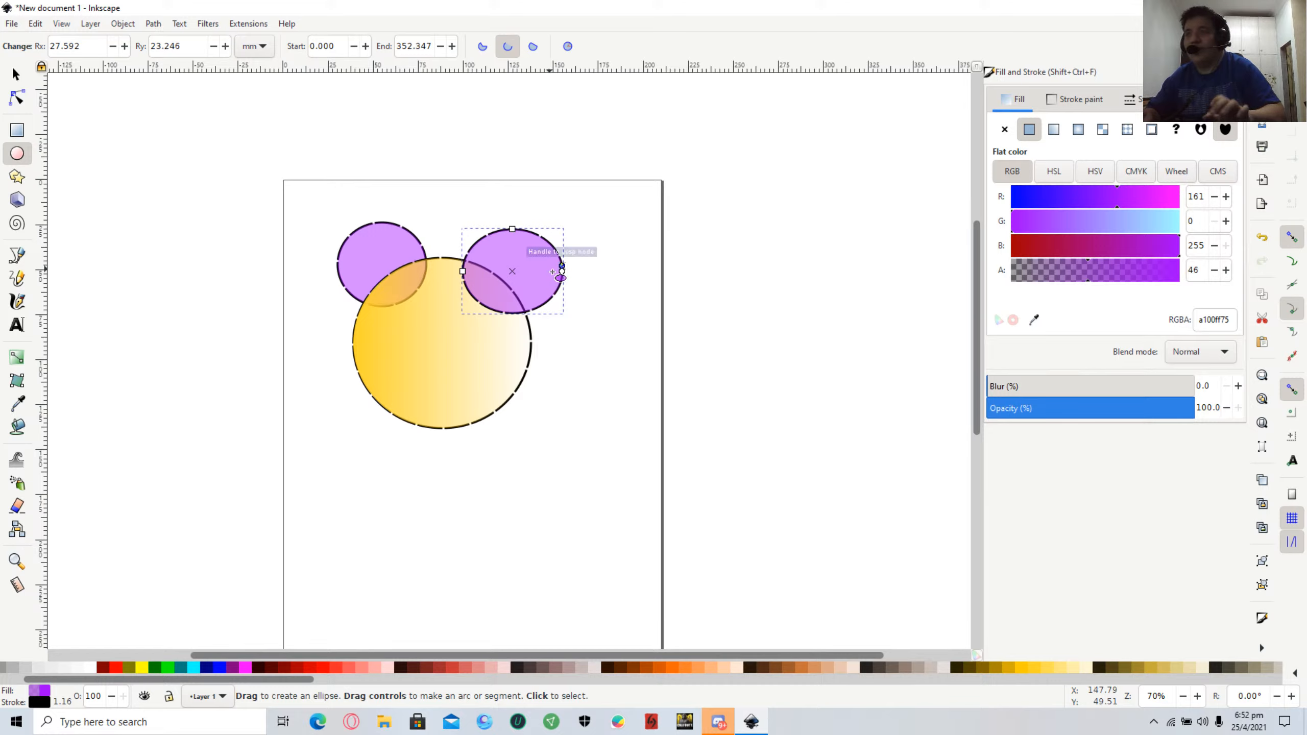
key("Delete")
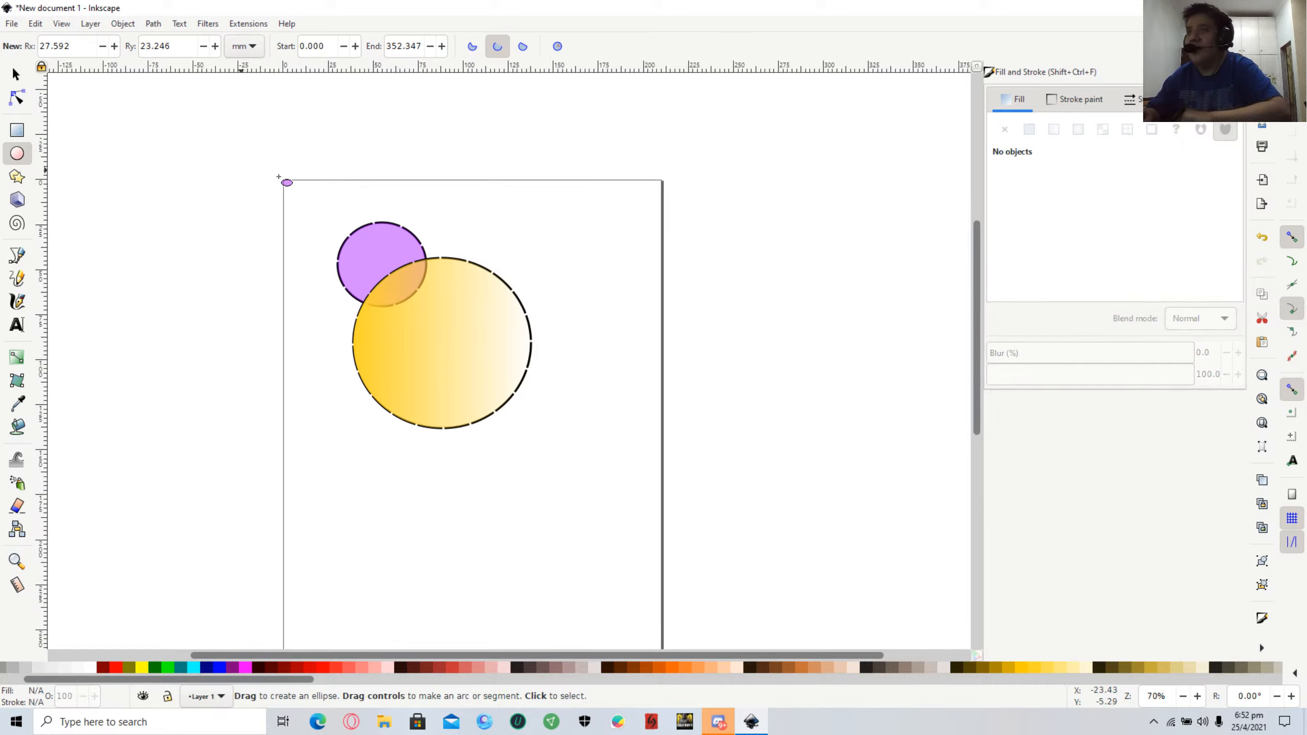
Draw a replacement right ear ellipse about 49 by 45 mm and move it level with the left ear, overlapping the head.
left_click_drag(438, 211, 527, 294)
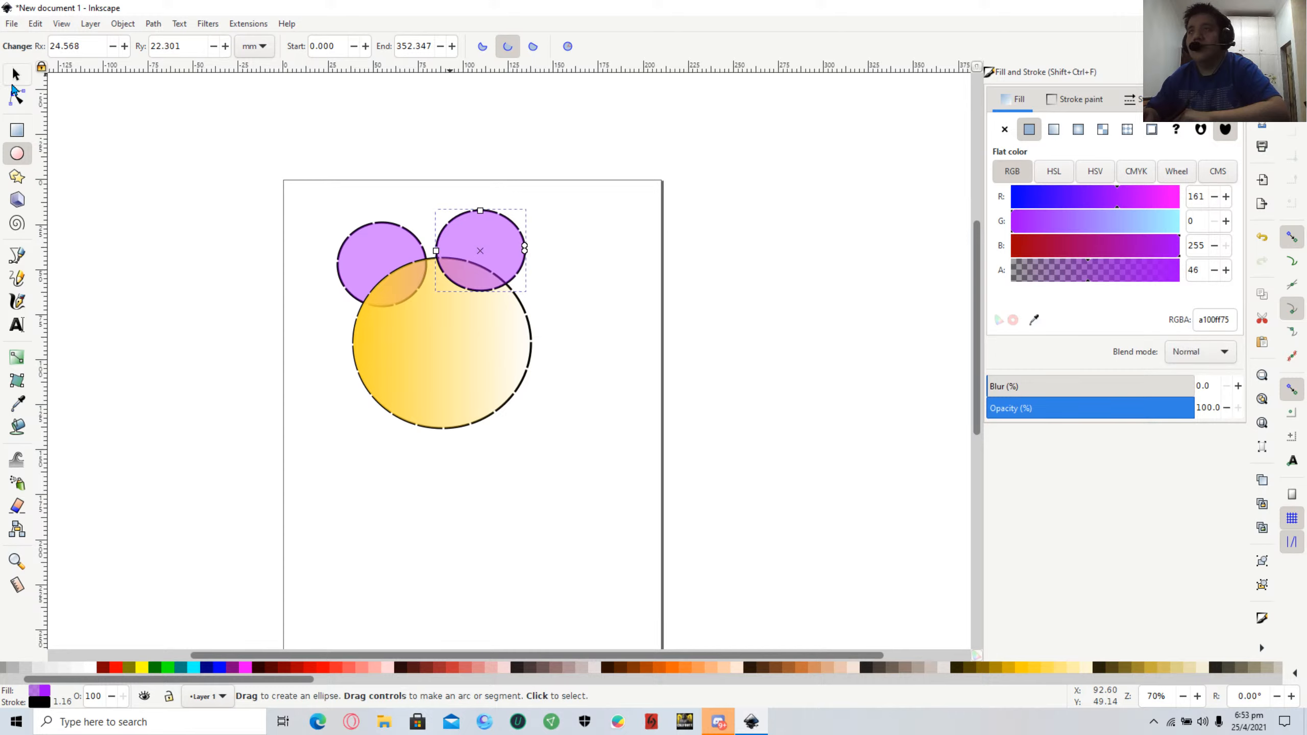
left_click(15, 83)
mouse_move(493, 237)
left_mouse_down()
mouse_move(521, 239)
mouse_move(515, 248)
left_mouse_up()
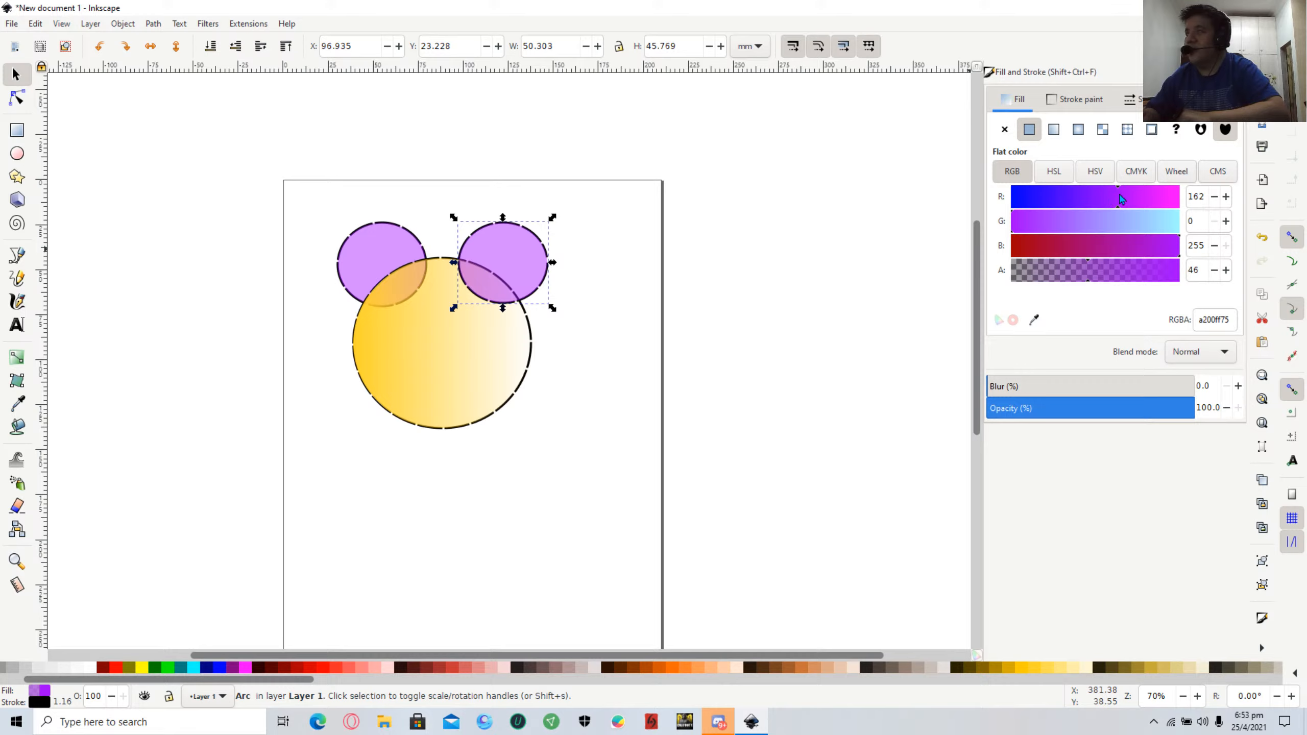
Fill the new right ear with red #FF0000 after trying red values of 186 and 110, and deselect it.
left_click(1134, 191)
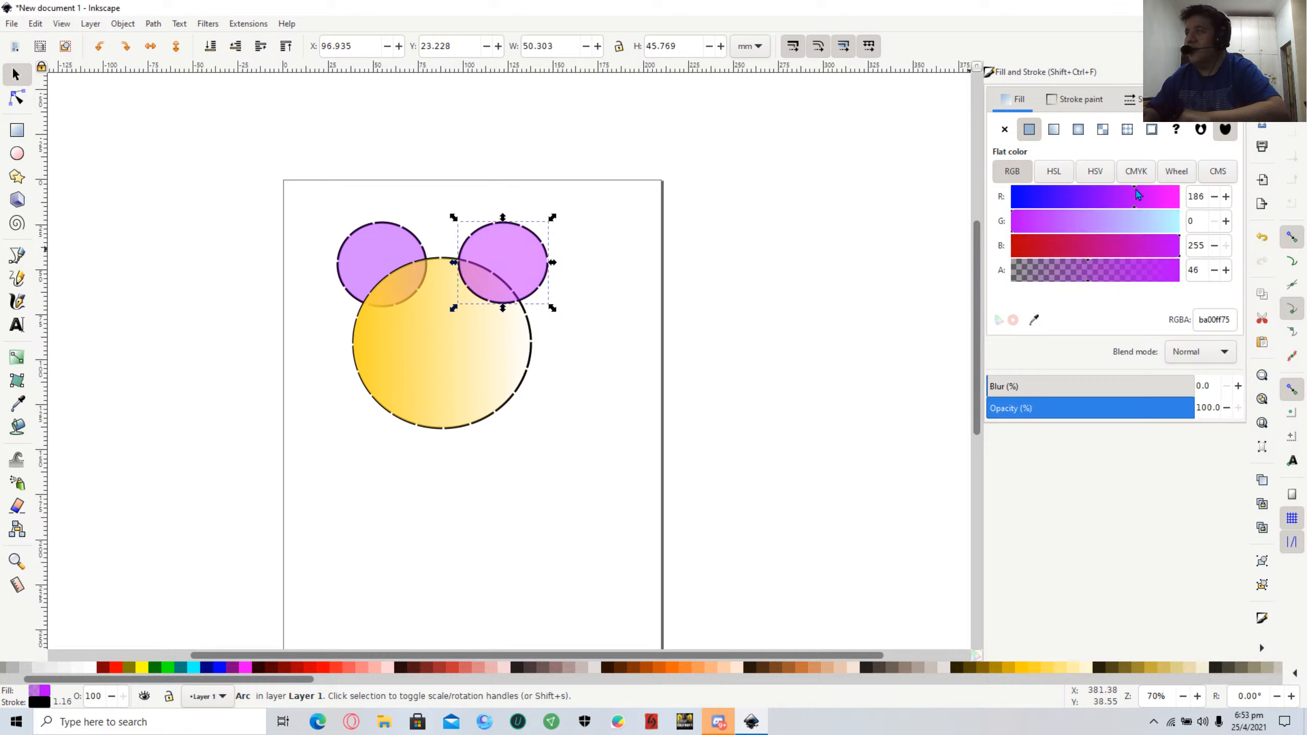
left_click(1085, 196)
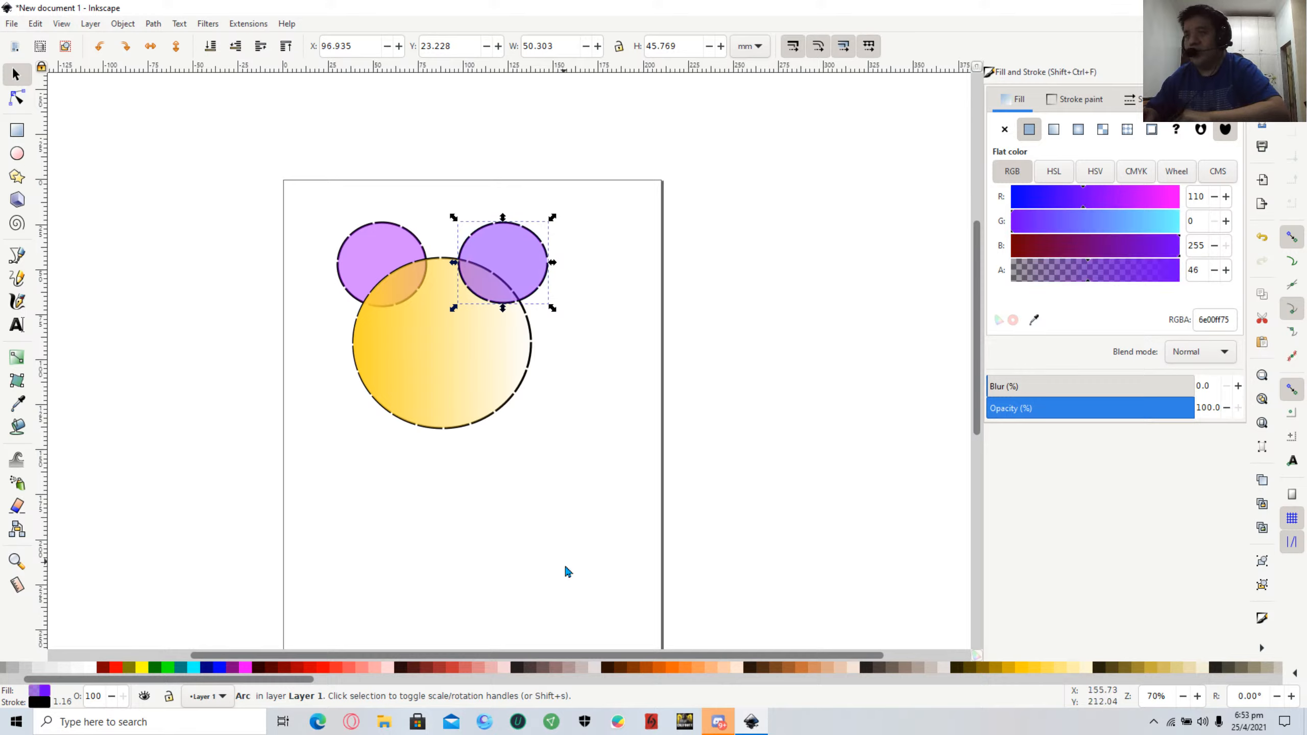
left_click(117, 670)
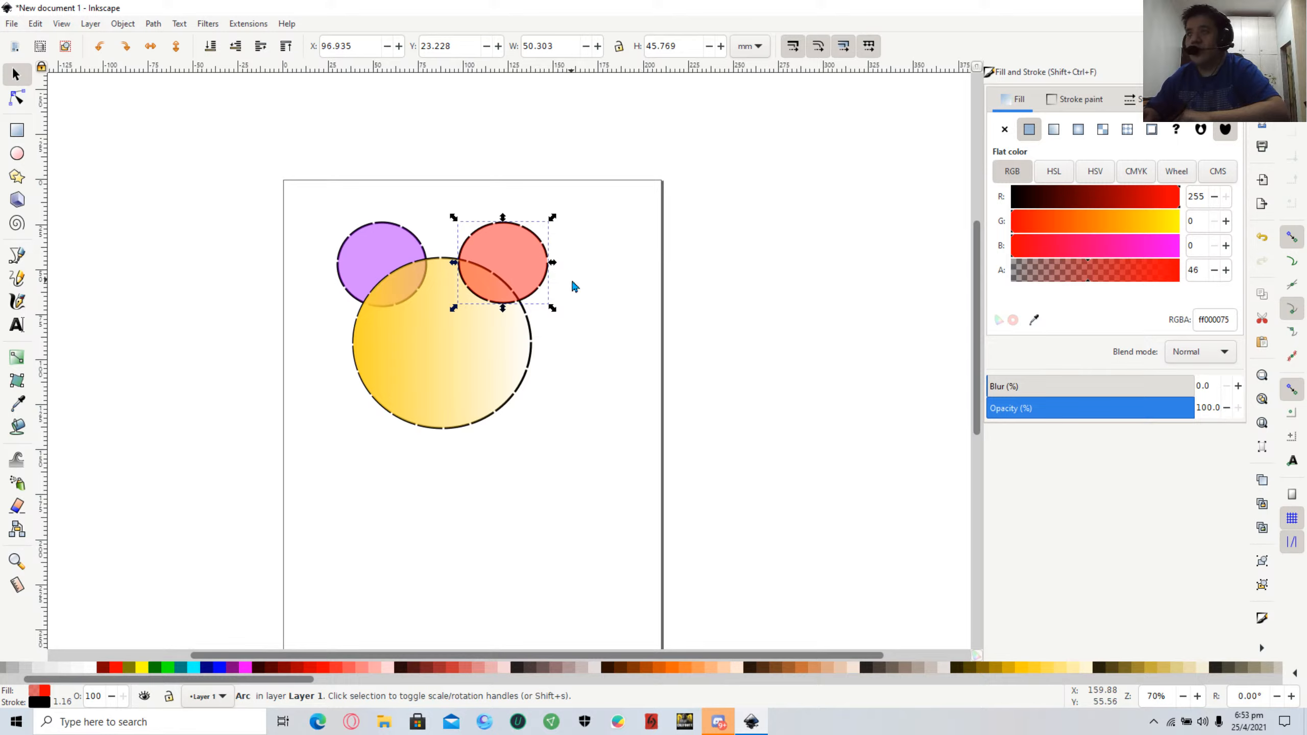
left_click(548, 462)
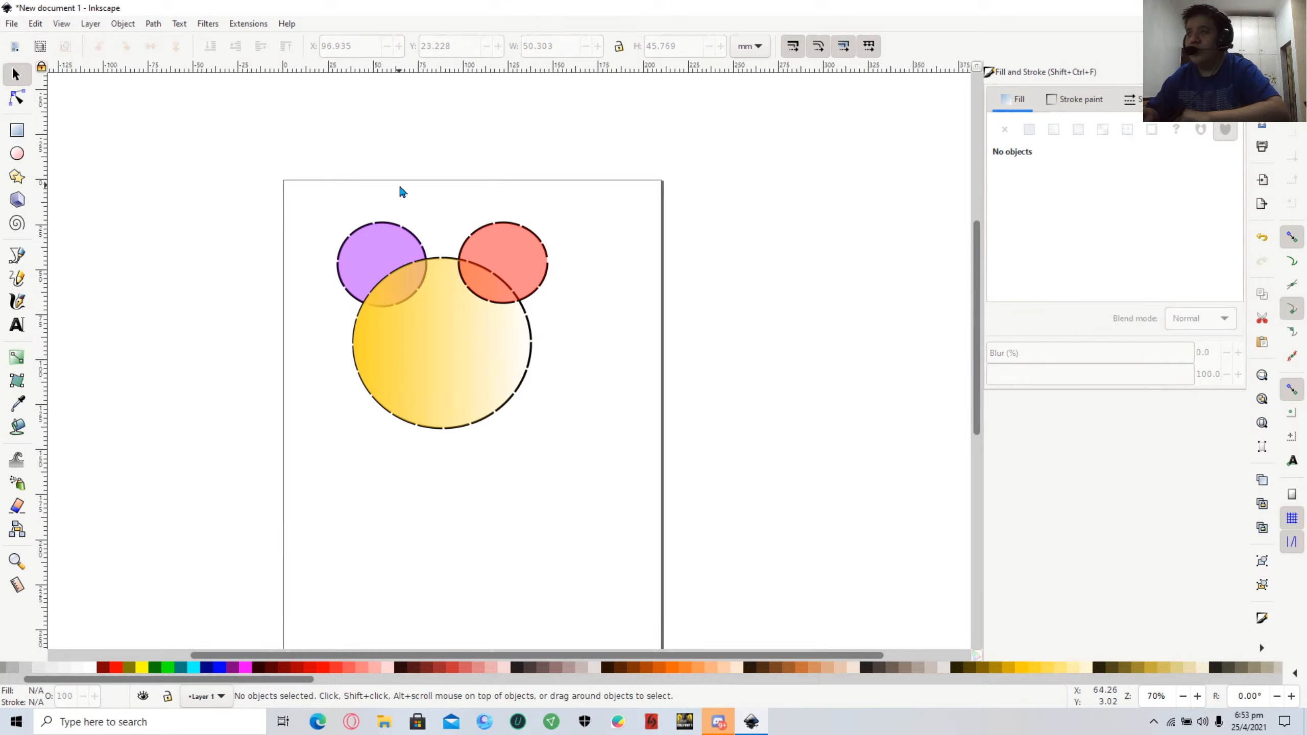
Scale the right ear to about 44 by 47 mm and leave it deselected.
left_click(499, 243)
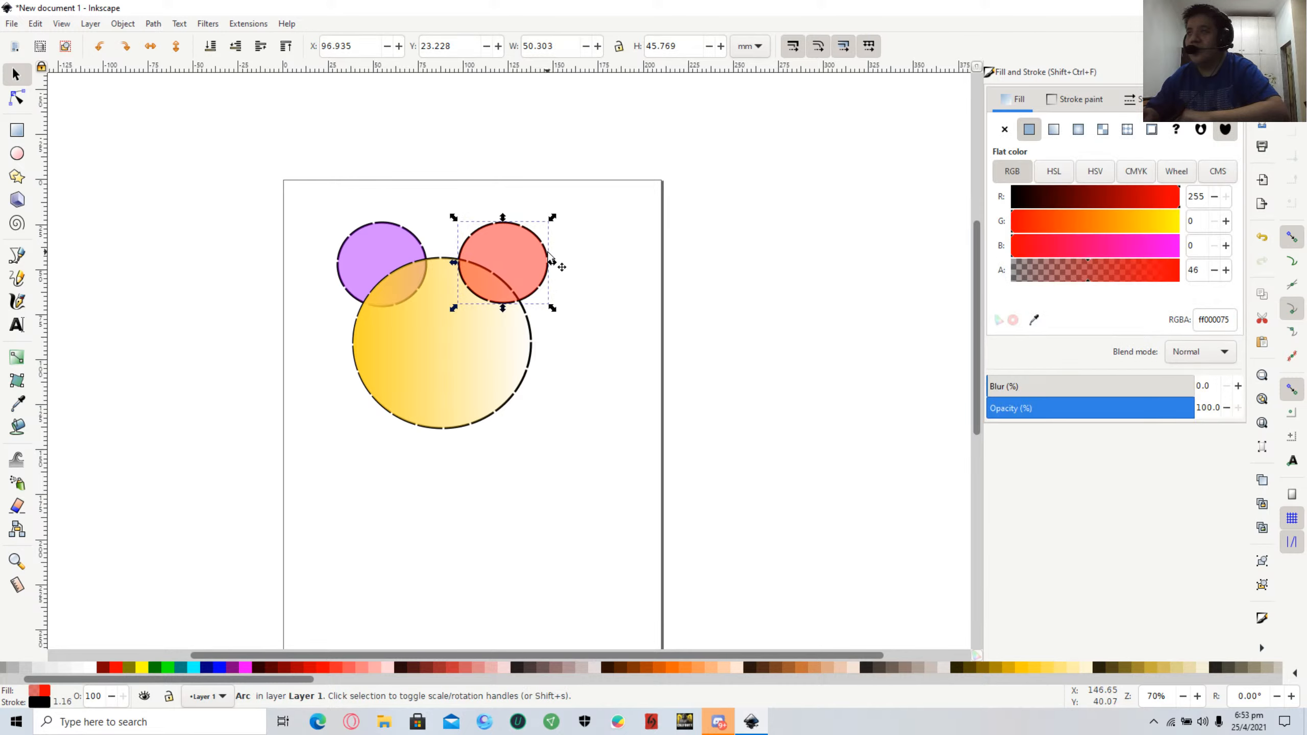
mouse_move(550, 223)
left_mouse_down()
mouse_move(518, 213)
mouse_move(540, 218)
left_mouse_up()
left_click(569, 399)
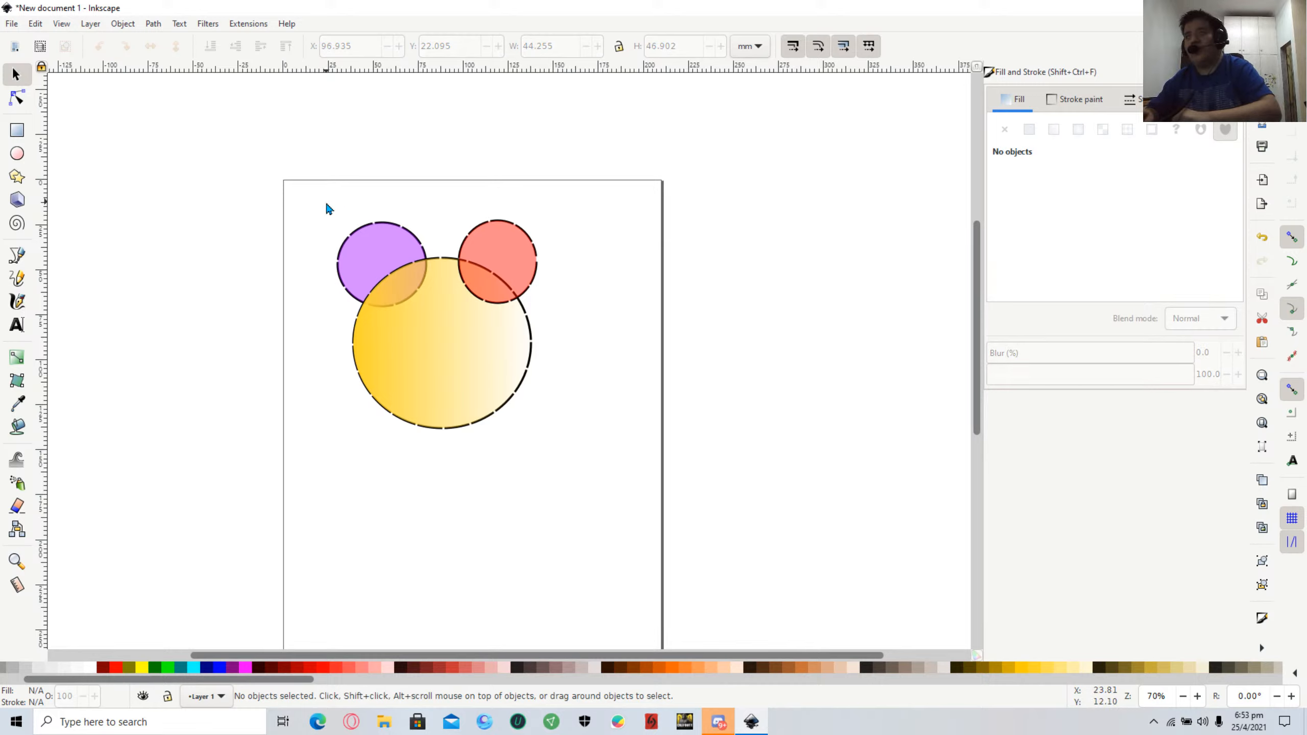
Move the head and both ears together toward the middle of the page, to about X 47 mm and Y 48 mm.
left_click_drag(302, 223, 674, 452)
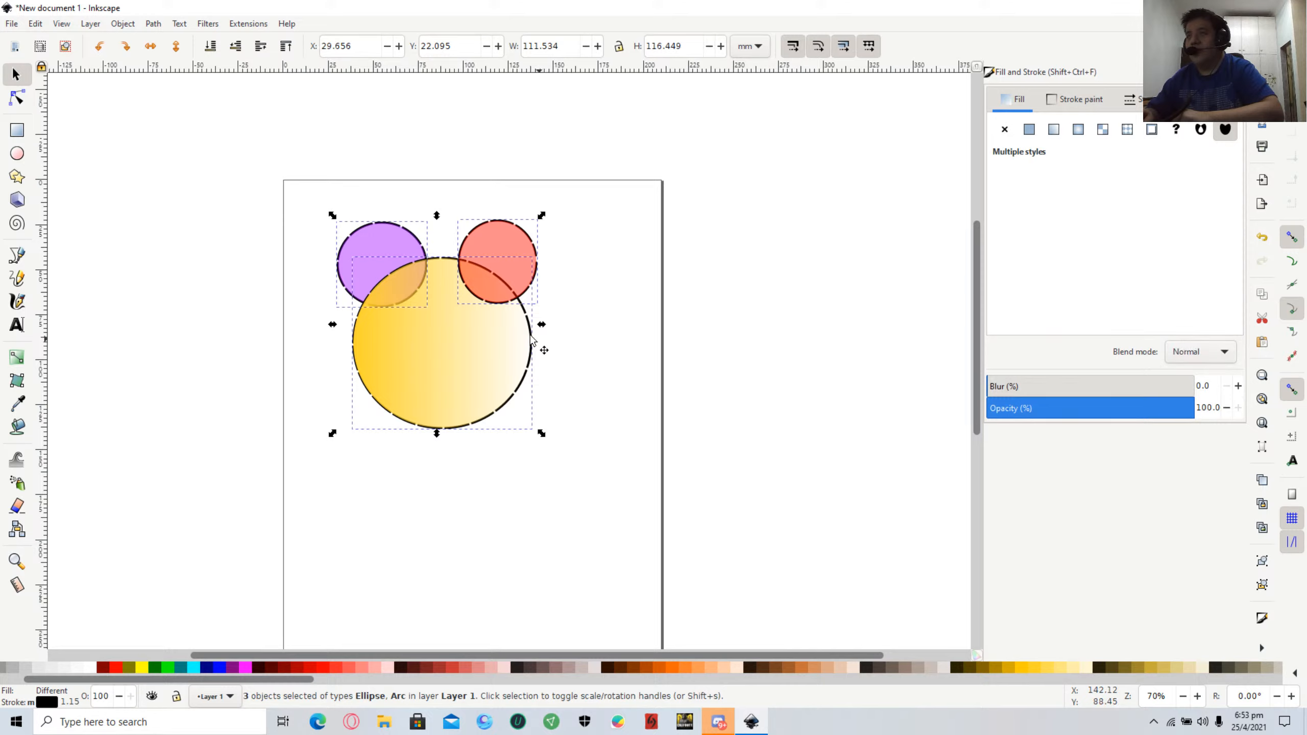
left_click_drag(419, 339, 453, 385)
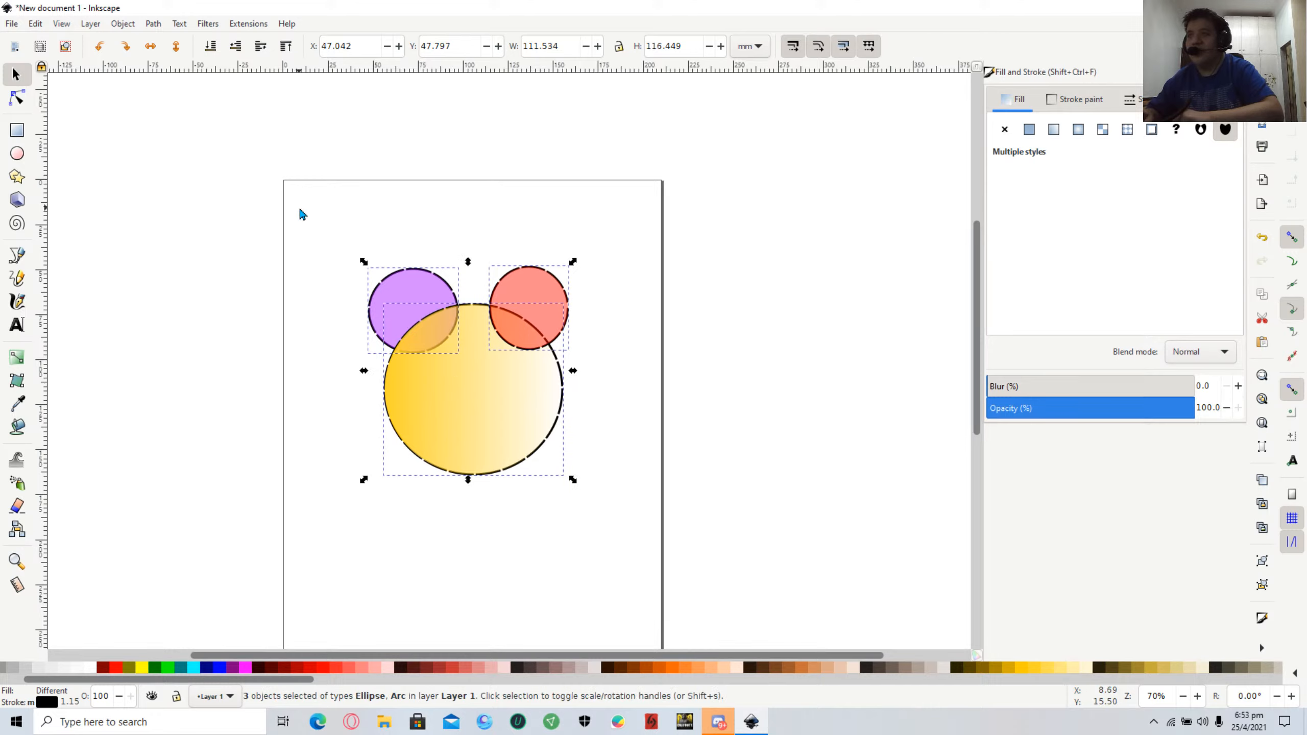
left_click(274, 209)
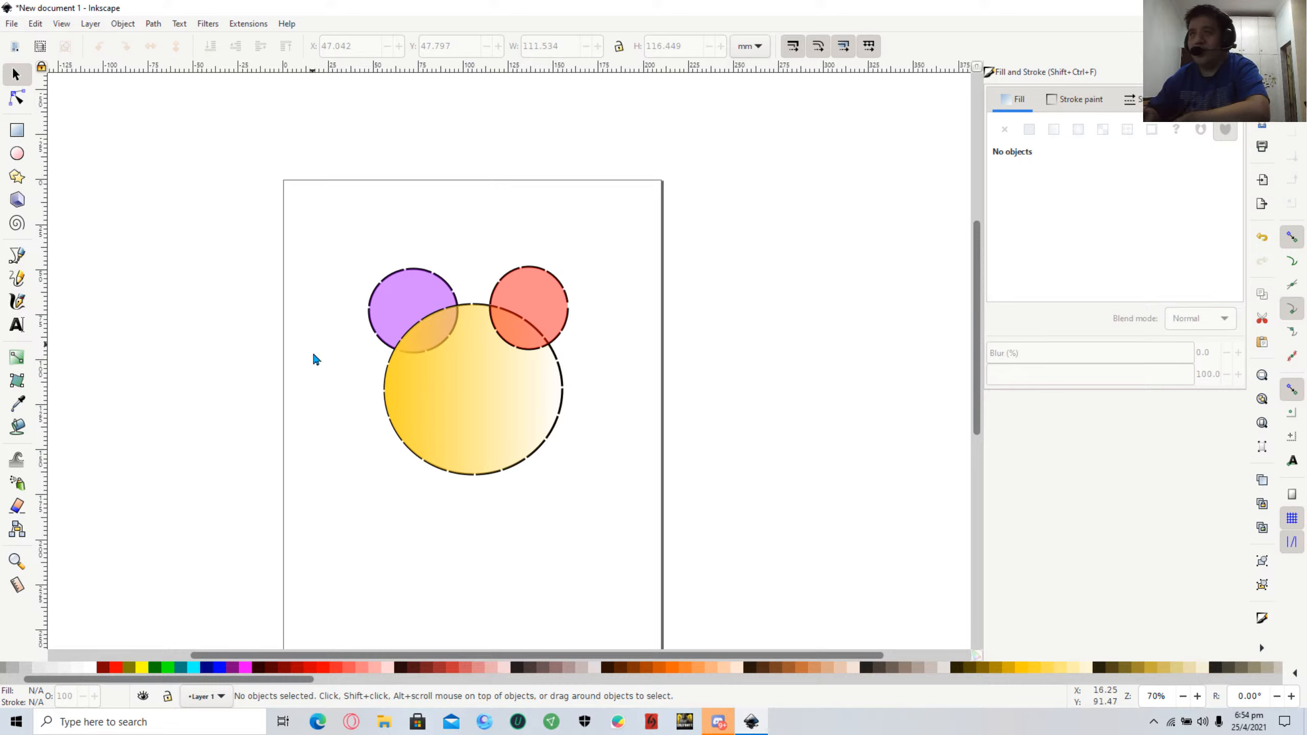
Draw a small ellipse about 16 by 12 mm, fill it with dark brown #2B1100, and place it on the head as the left eye.
left_click(15, 154)
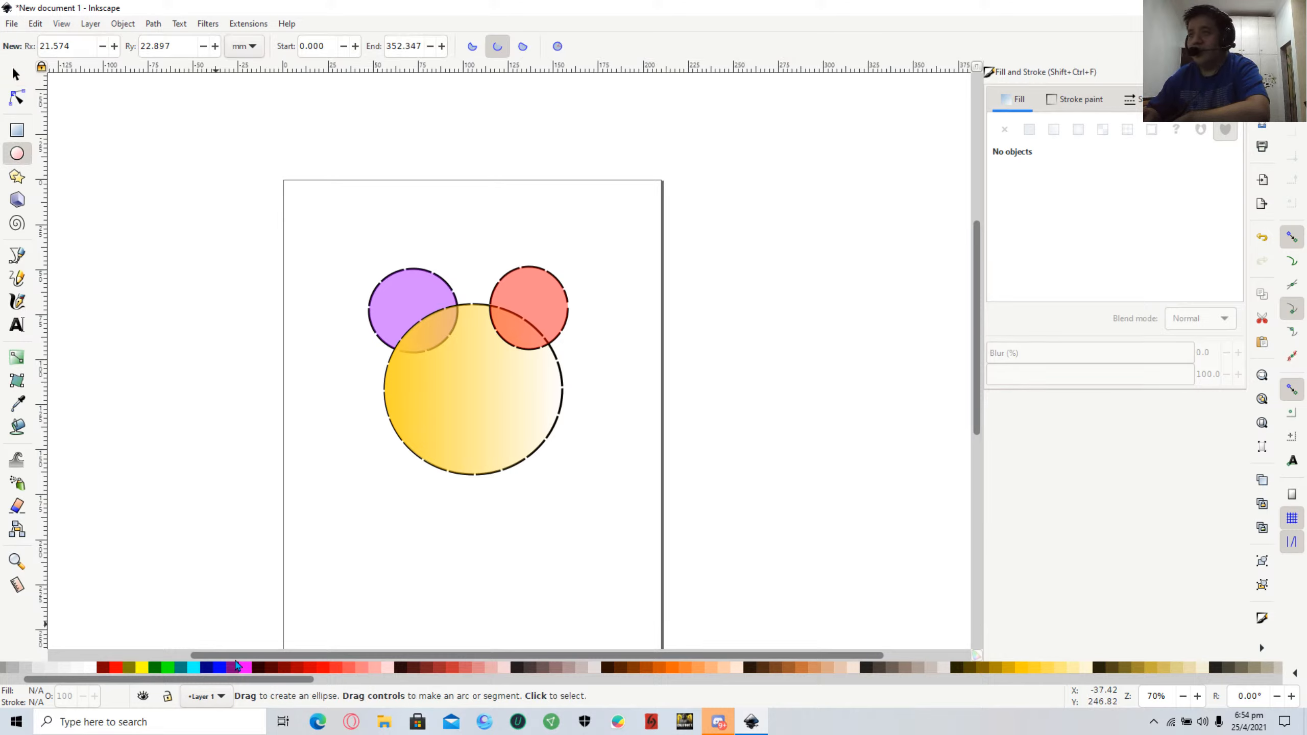
mouse_move(358, 494)
left_mouse_down()
mouse_move(386, 519)
mouse_move(409, 508)
mouse_move(425, 532)
mouse_move(389, 516)
left_mouse_up()
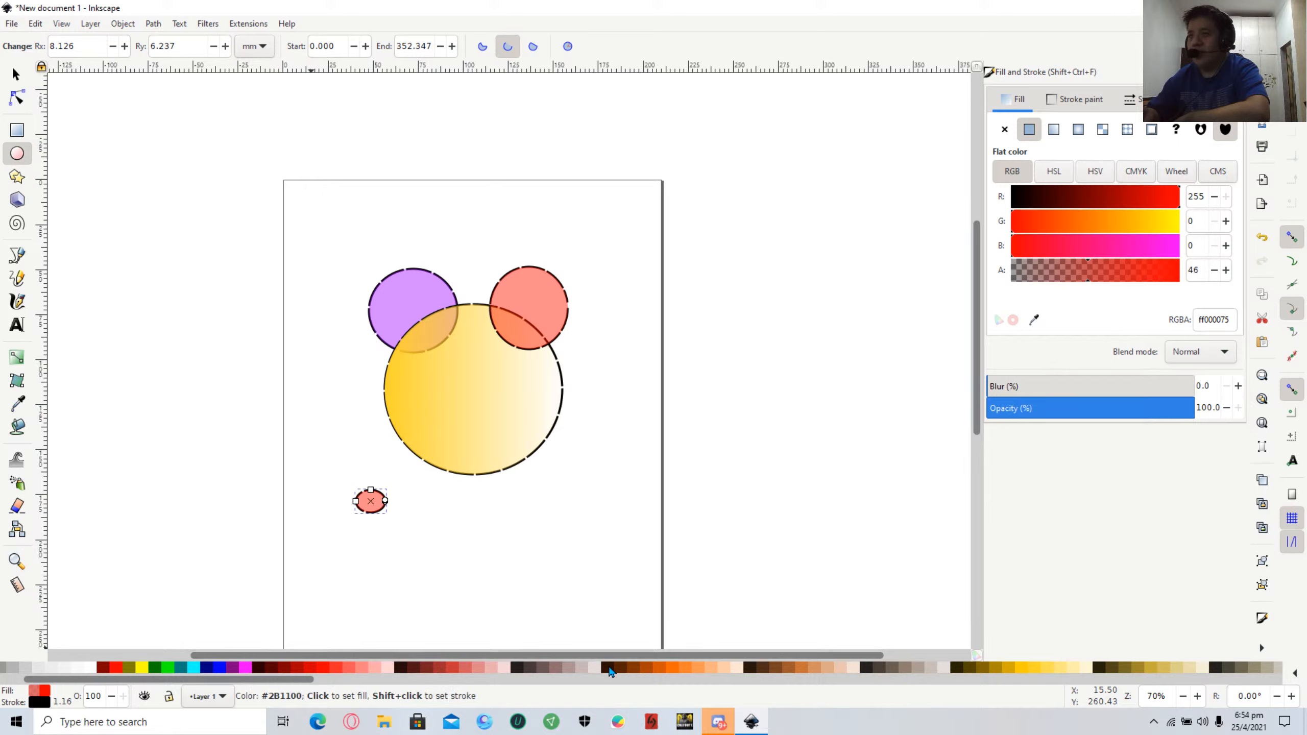
left_click(608, 671)
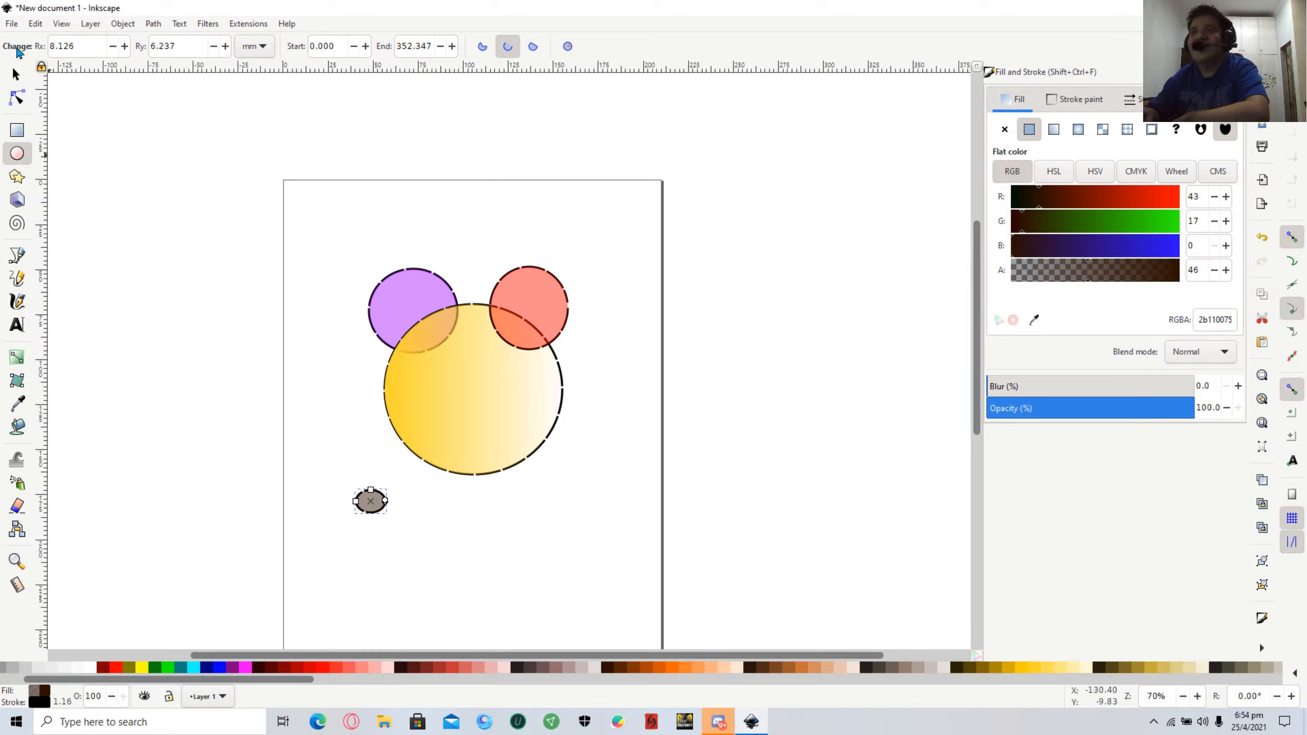
left_click(15, 75)
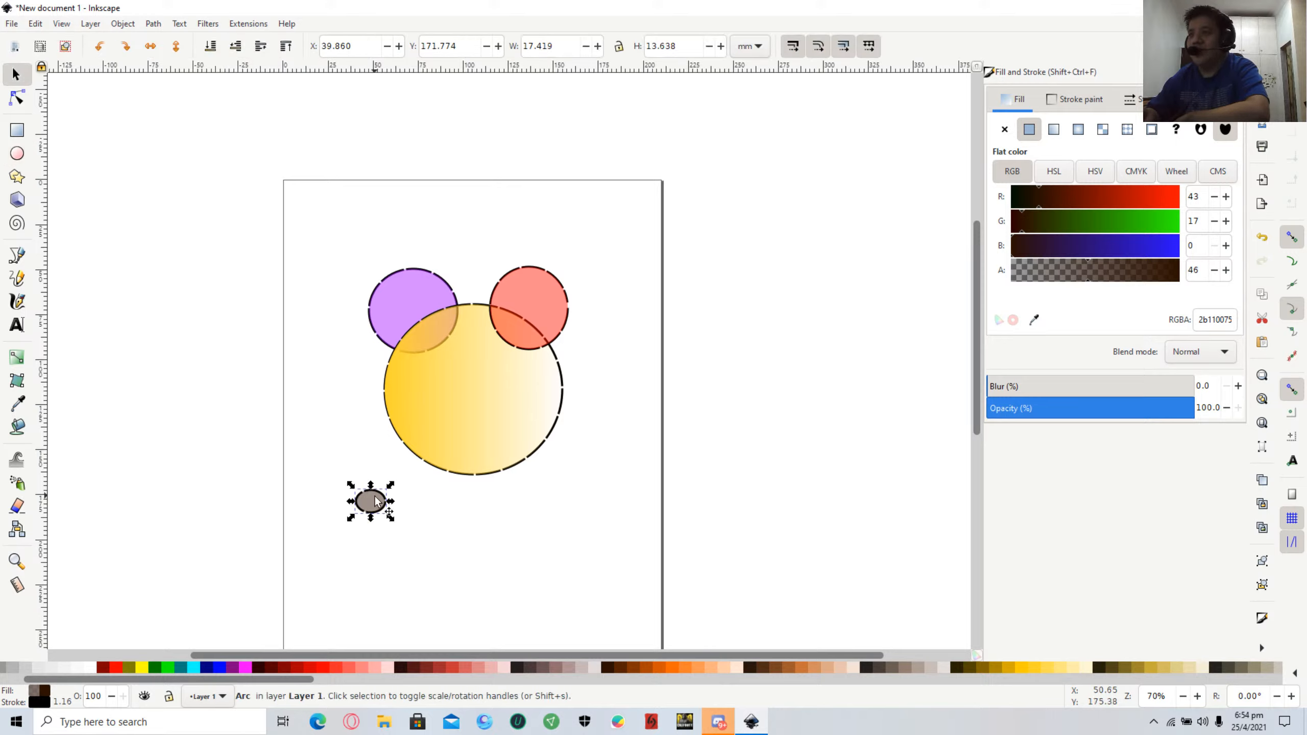
left_click_drag(373, 507, 452, 354)
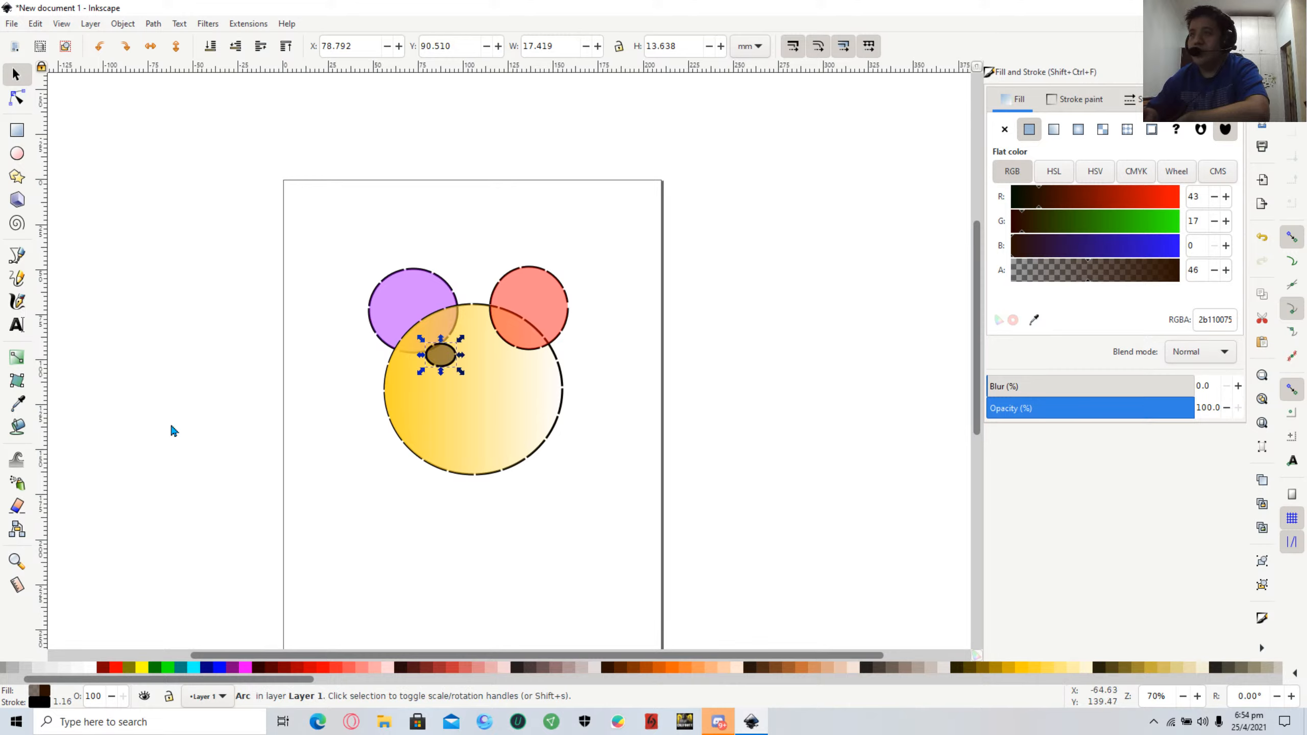
left_click(183, 408)
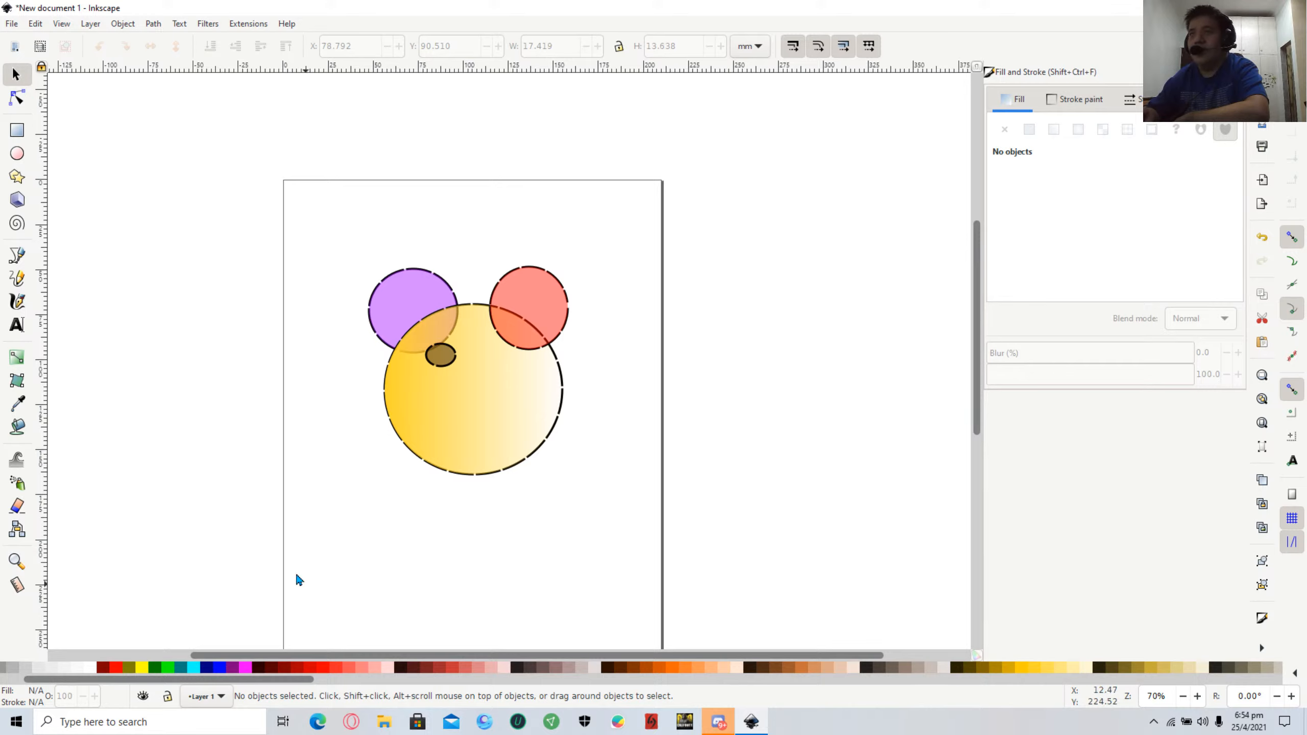
Draw a flat ellipse about 56 by 11 mm and move it onto the middle of the head, deleting the stray second ellipse.
left_click(17, 155)
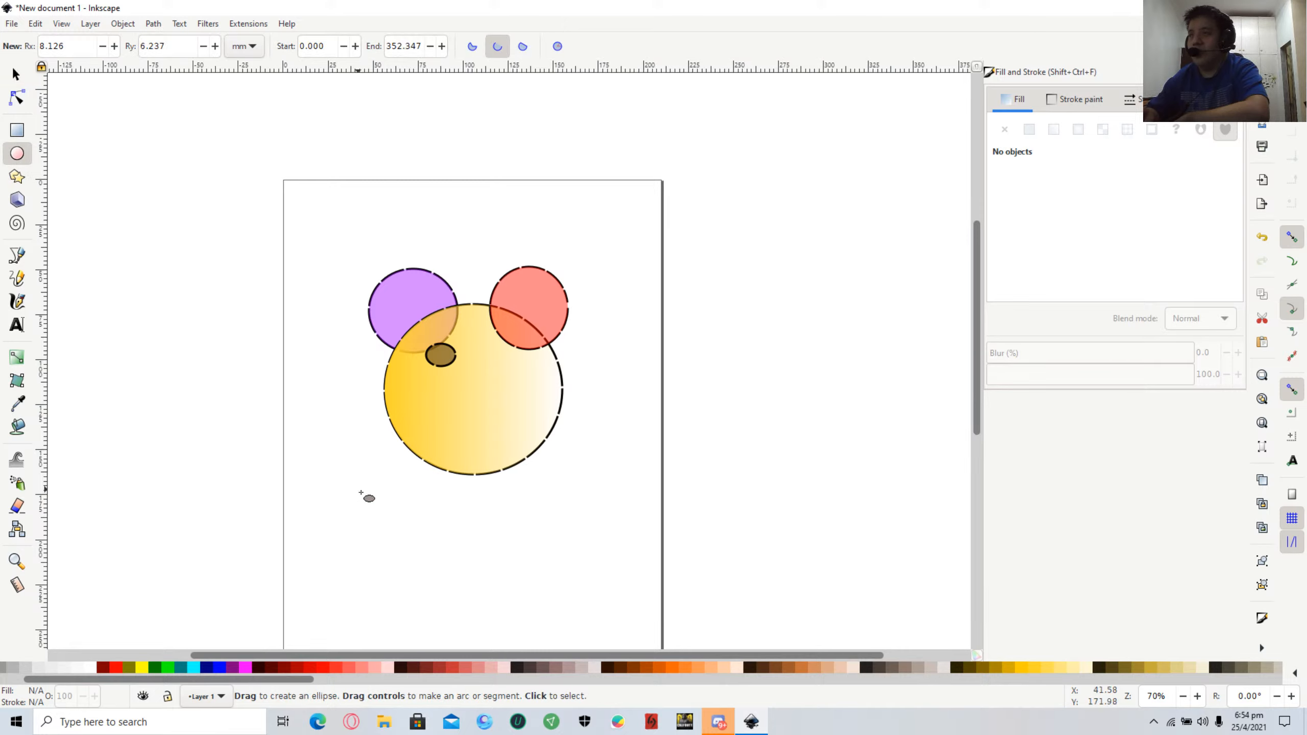
left_click_drag(360, 492, 480, 484)
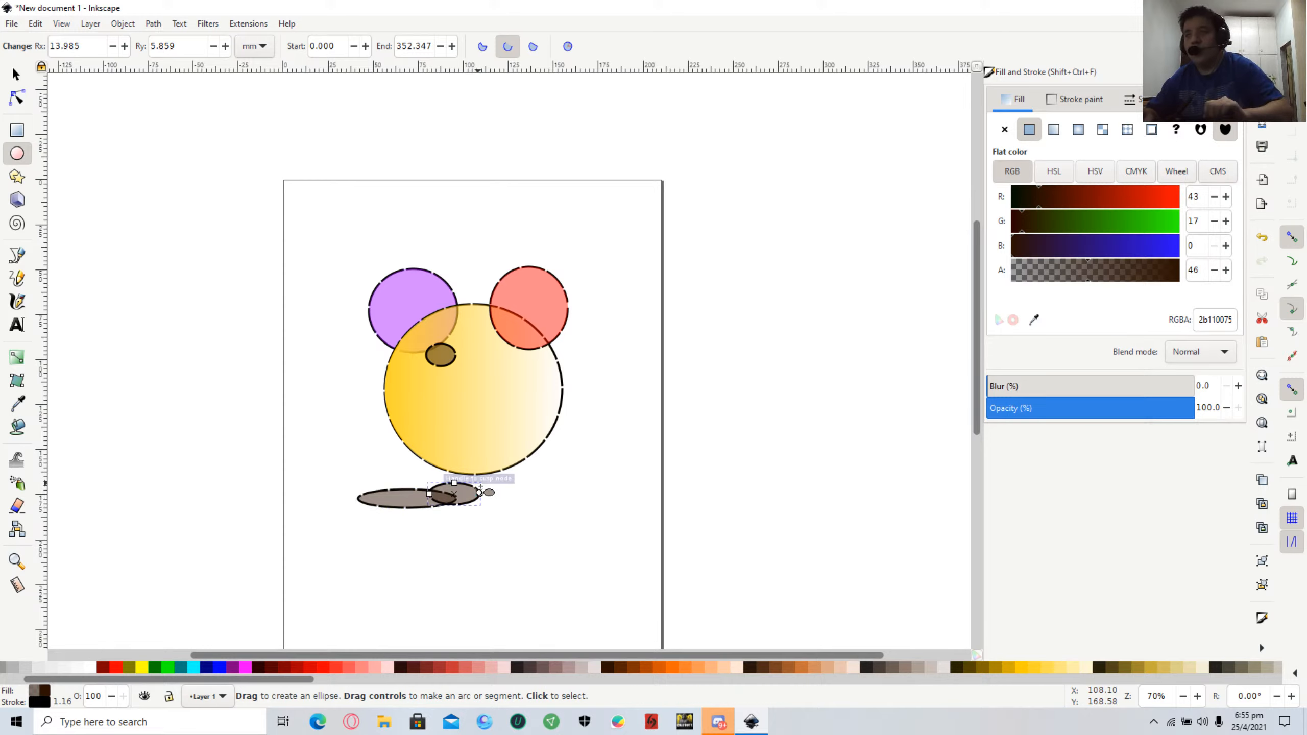
key("Delete")
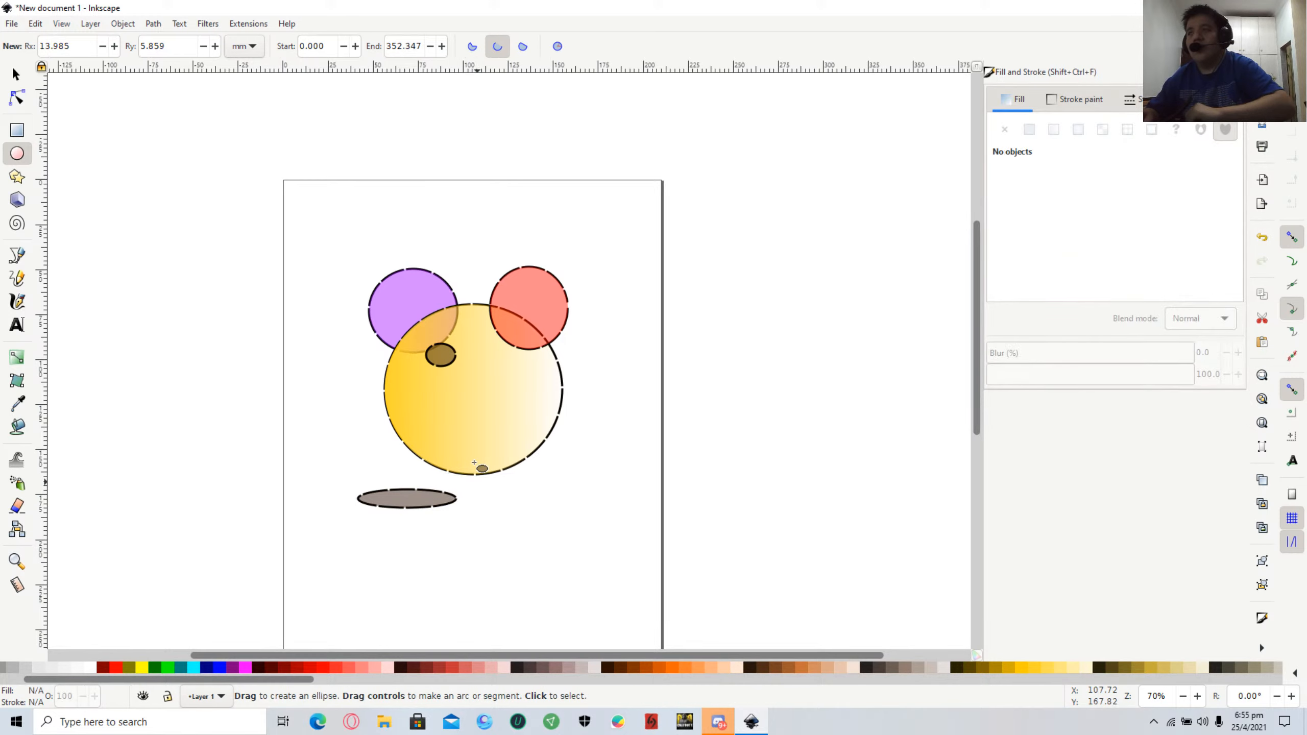
left_click(25, 71)
left_click_drag(427, 509, 483, 391)
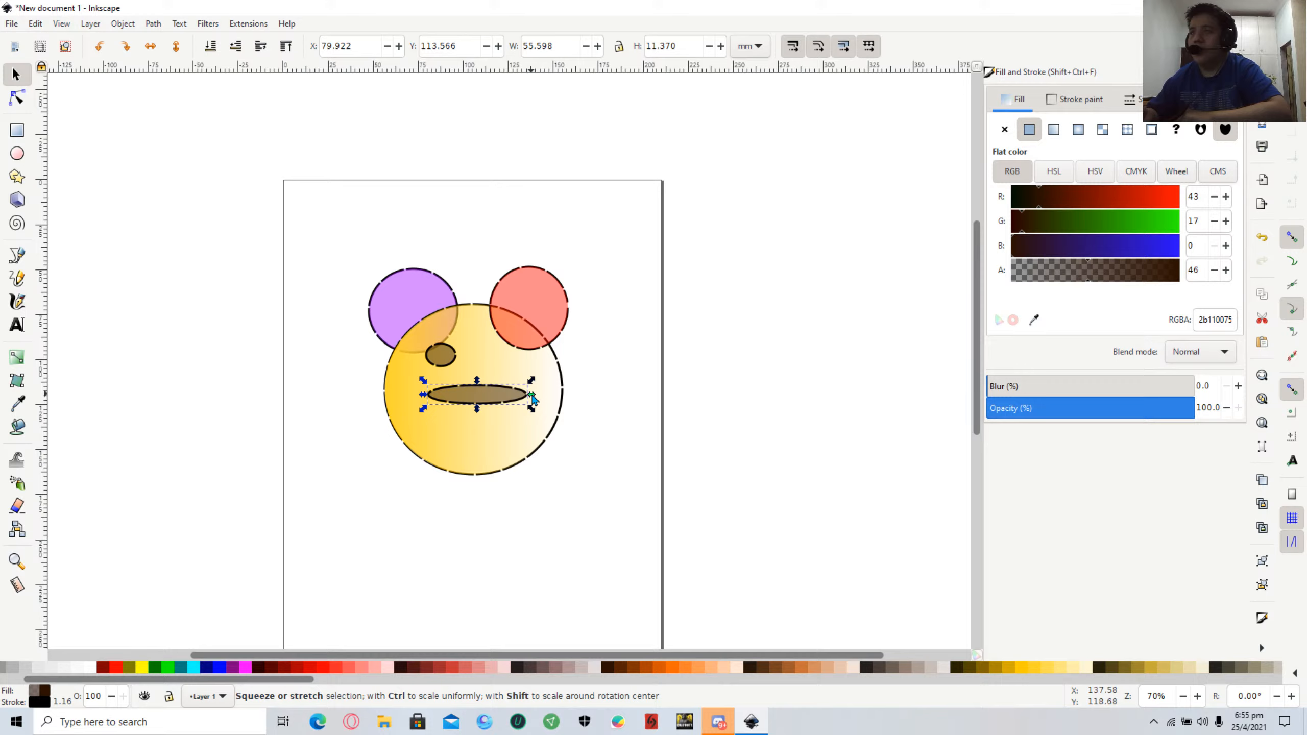
Narrow the flat ellipse to about 21 by 11 mm as the nose and fill it with magenta #FF00FF.
left_click_drag(533, 397, 472, 400)
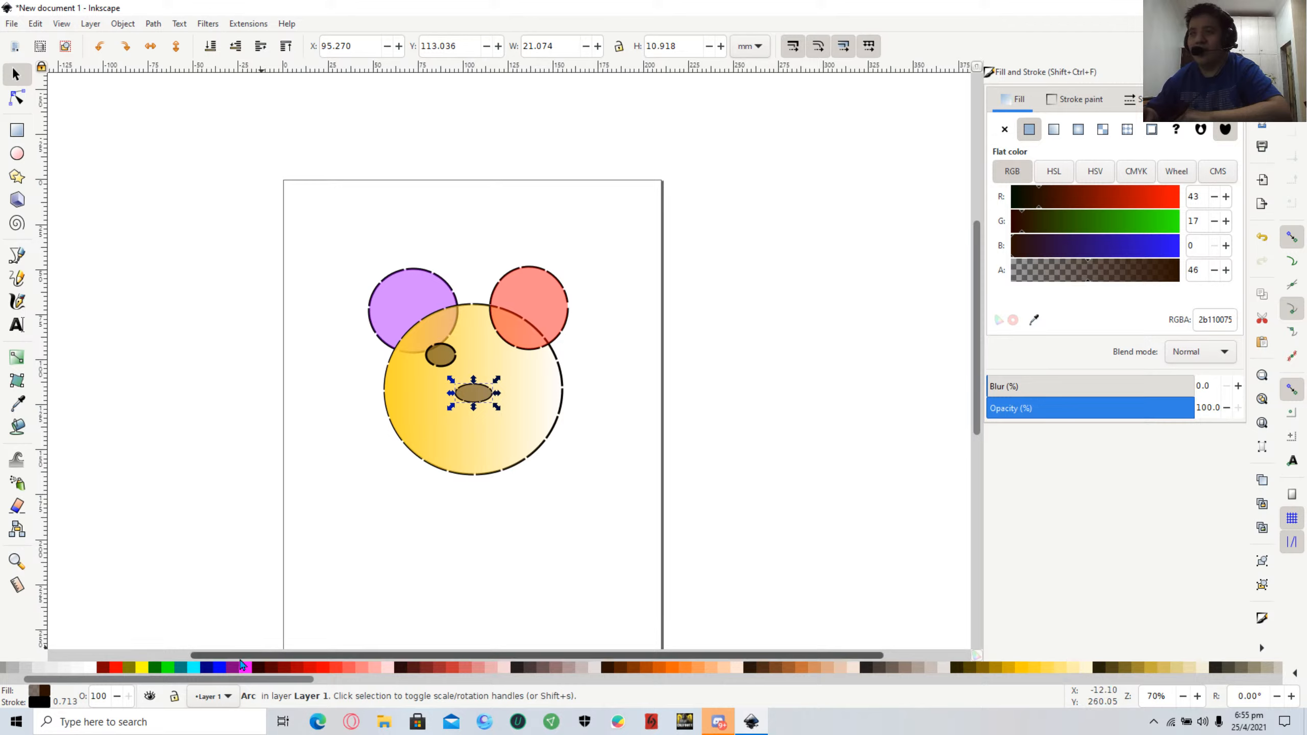
left_click(246, 668)
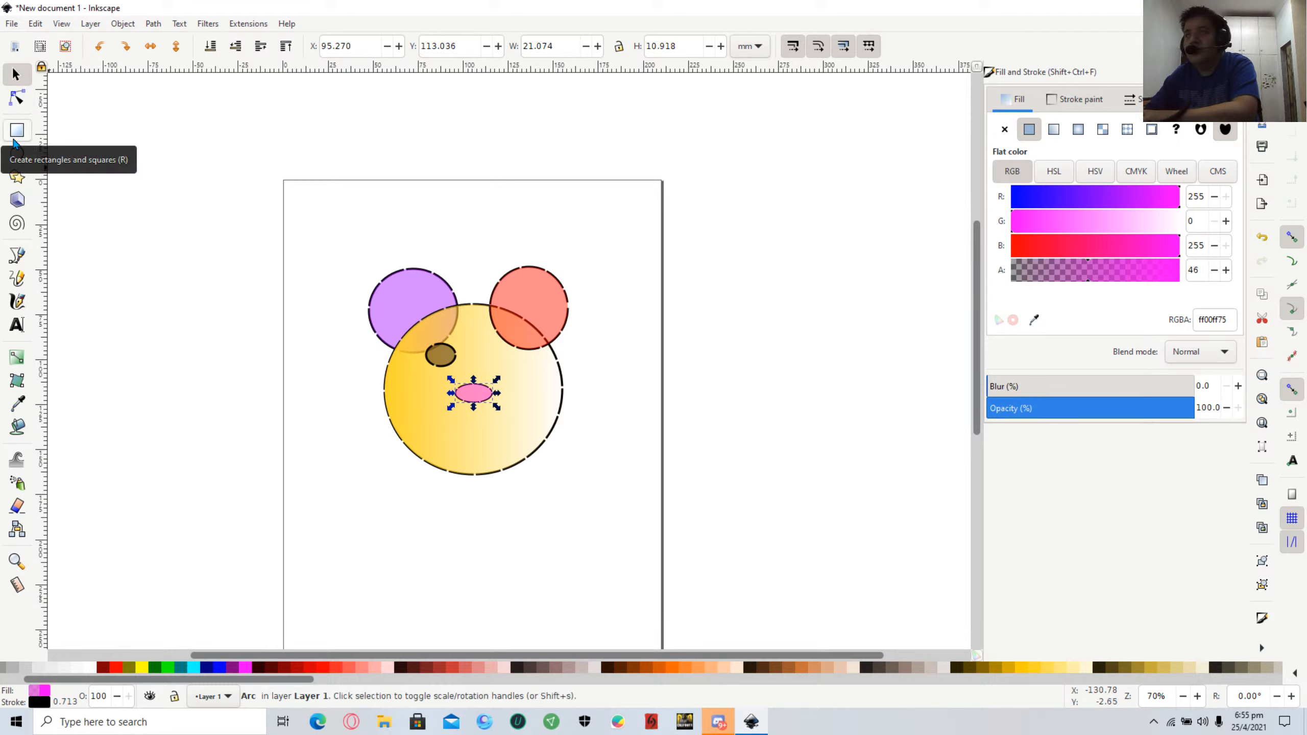
left_click(104, 173)
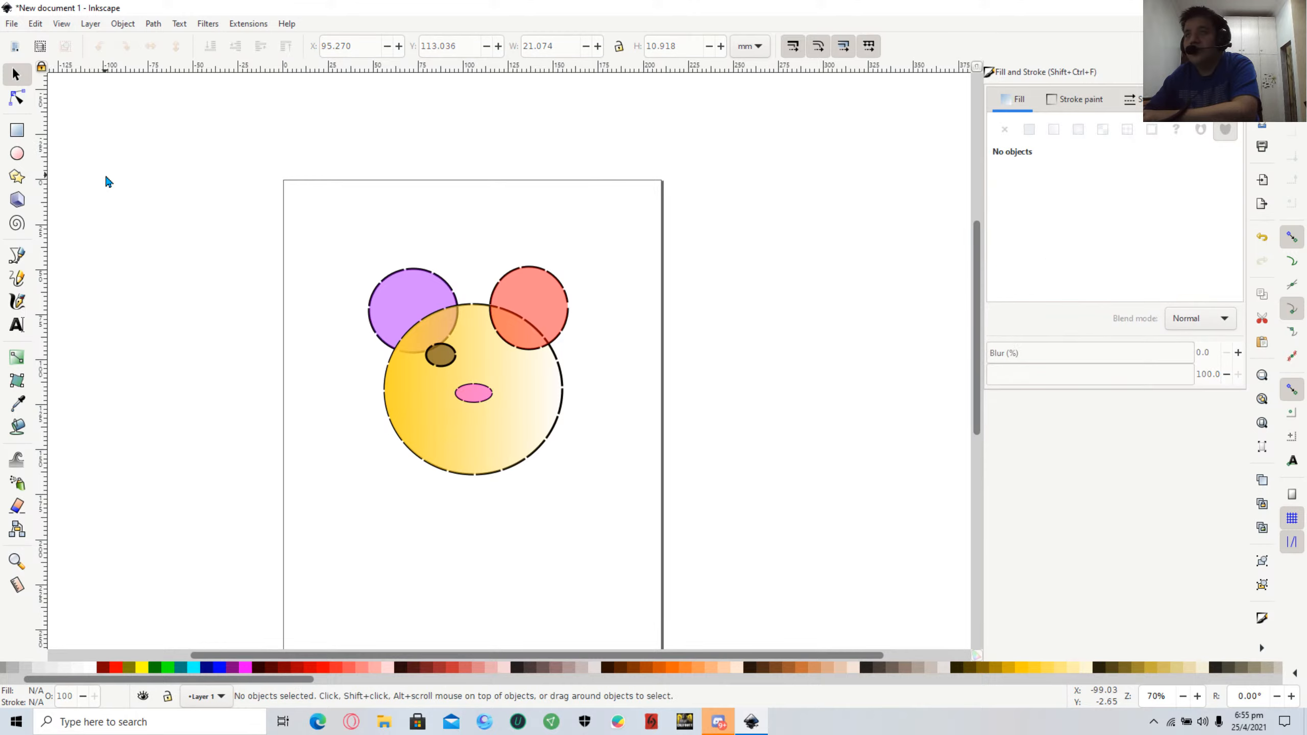
Draw an ellipse about 15 by 14 mm as the right eye, level with the left one, and fill it with blue #0000FF.
left_click(12, 157)
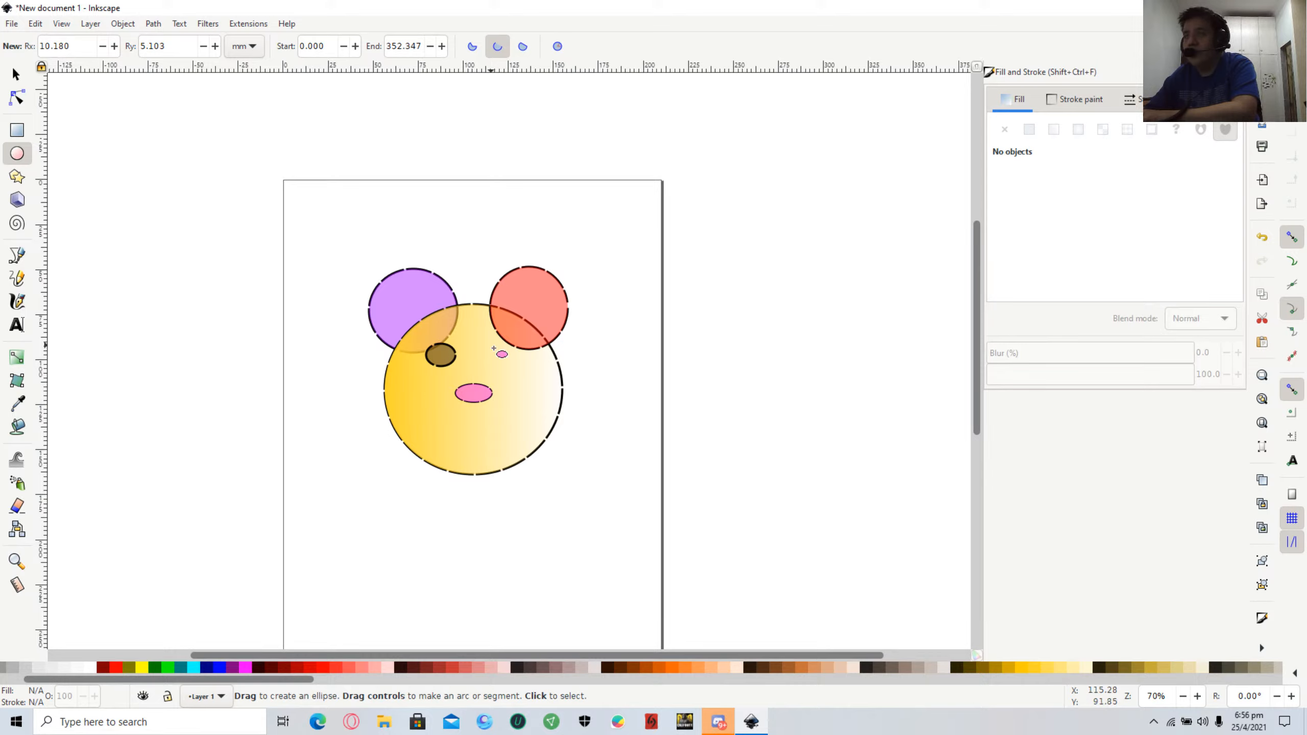
left_click_drag(490, 346, 521, 372)
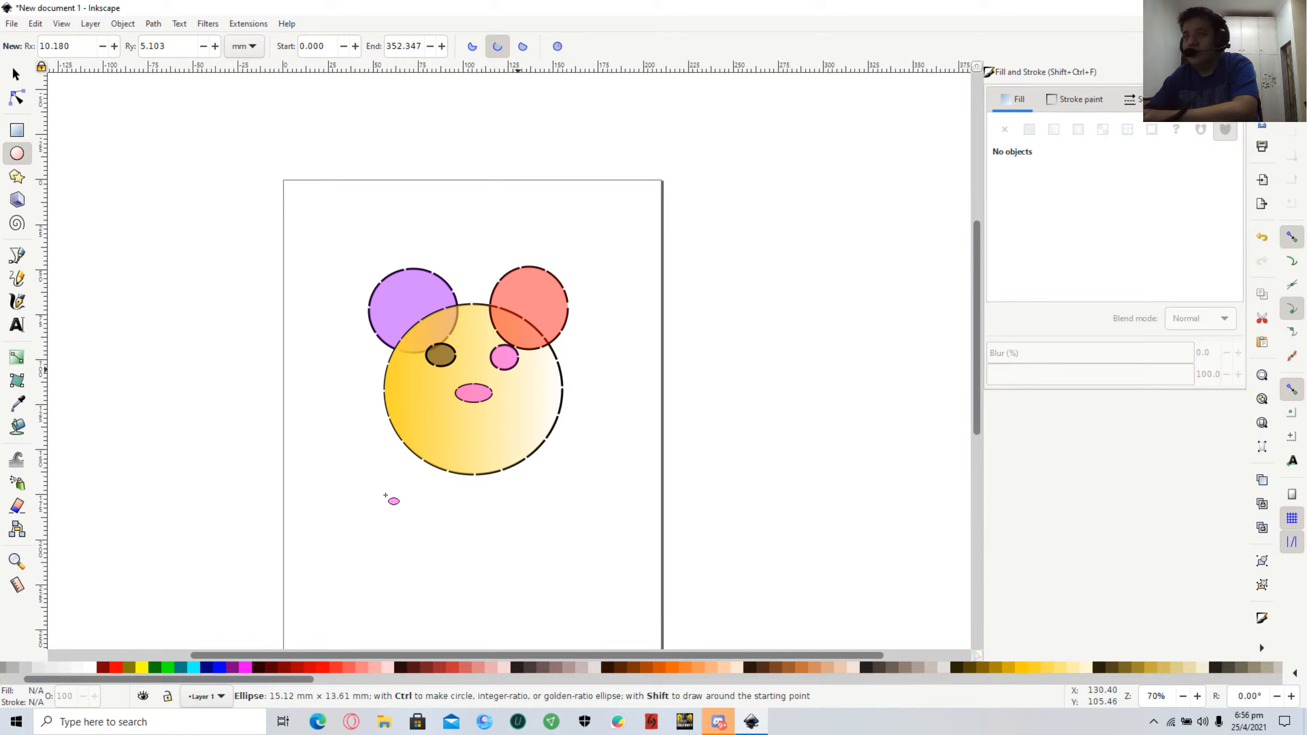
left_click(217, 668)
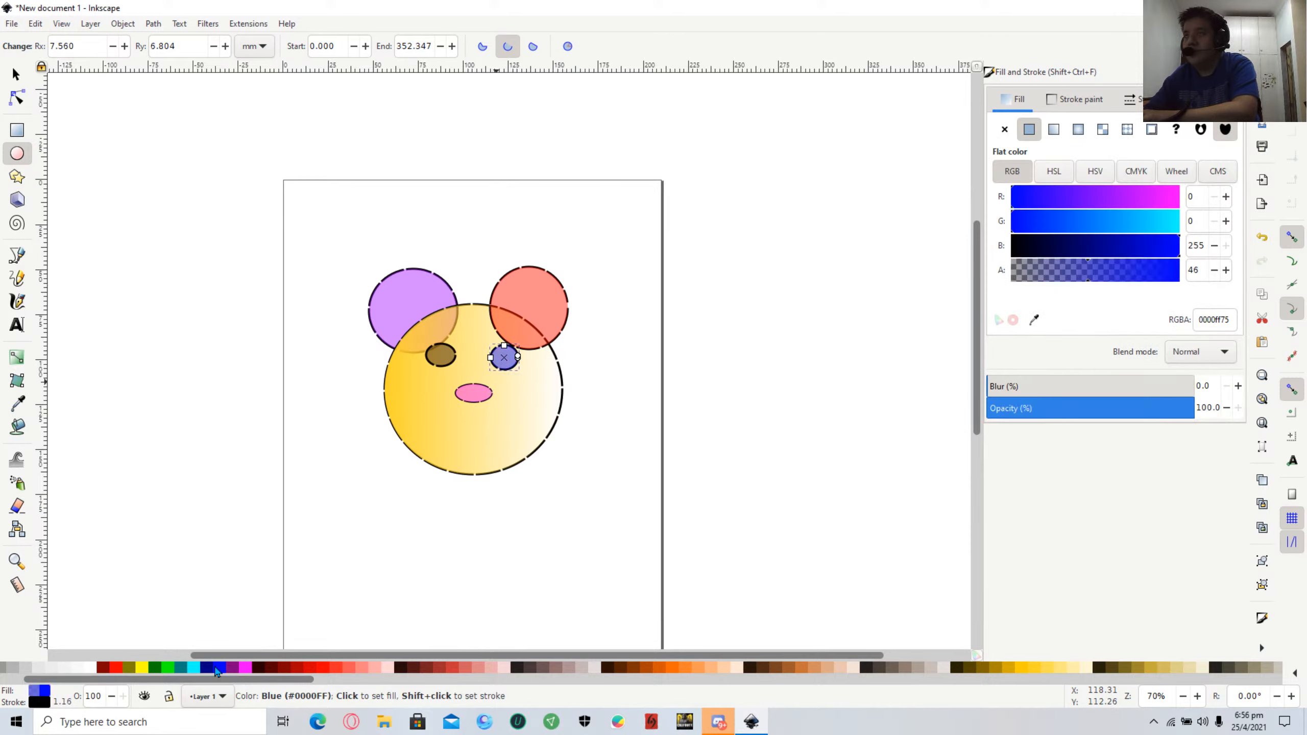
Try a purple-blue fill of red 76, green 41, blue 216 on the right eye, and restore blue #0000FF.
left_click(1155, 238)
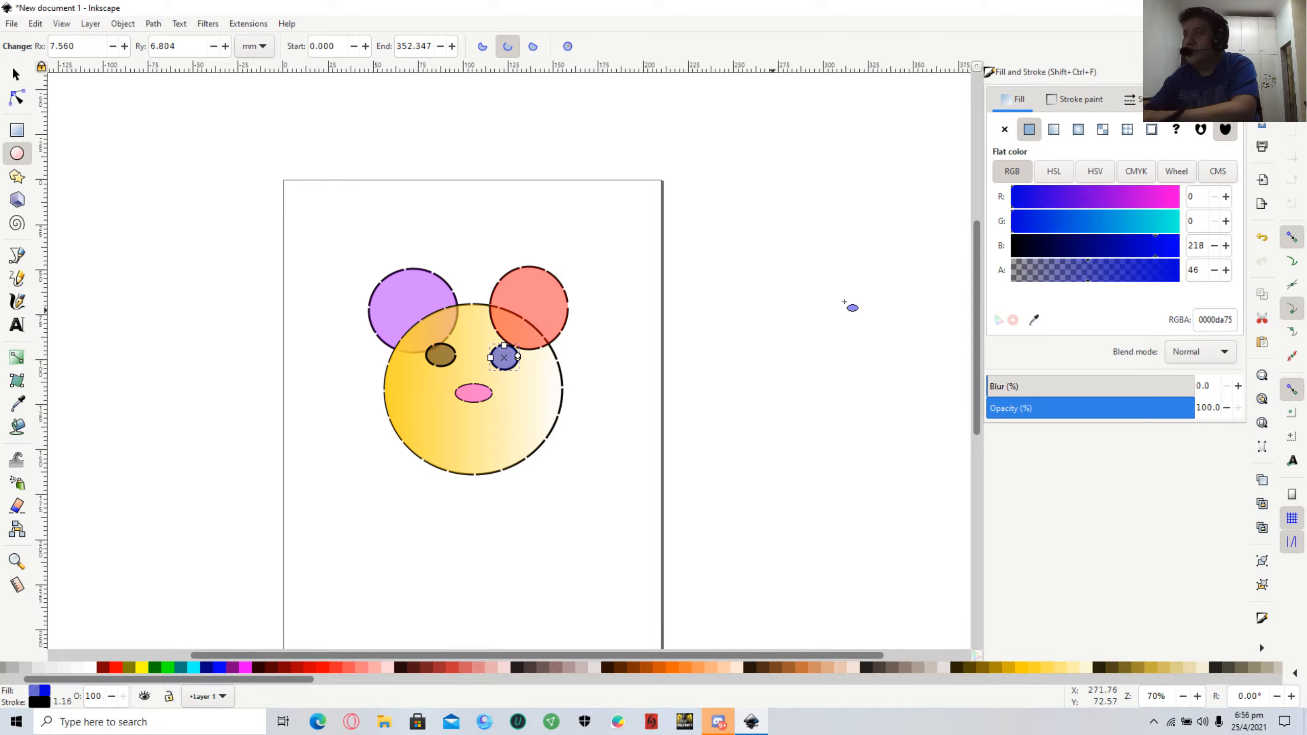
left_click(1039, 227)
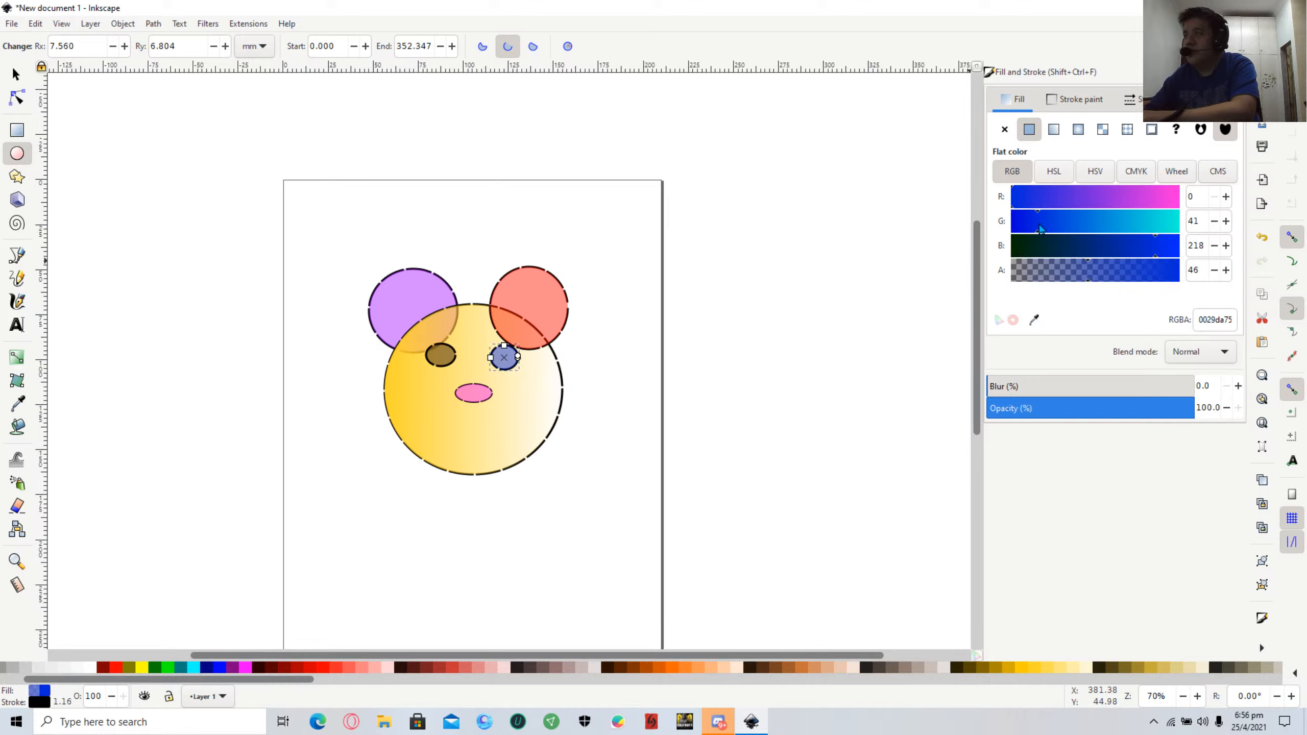
left_click(1053, 191)
left_click(1060, 193)
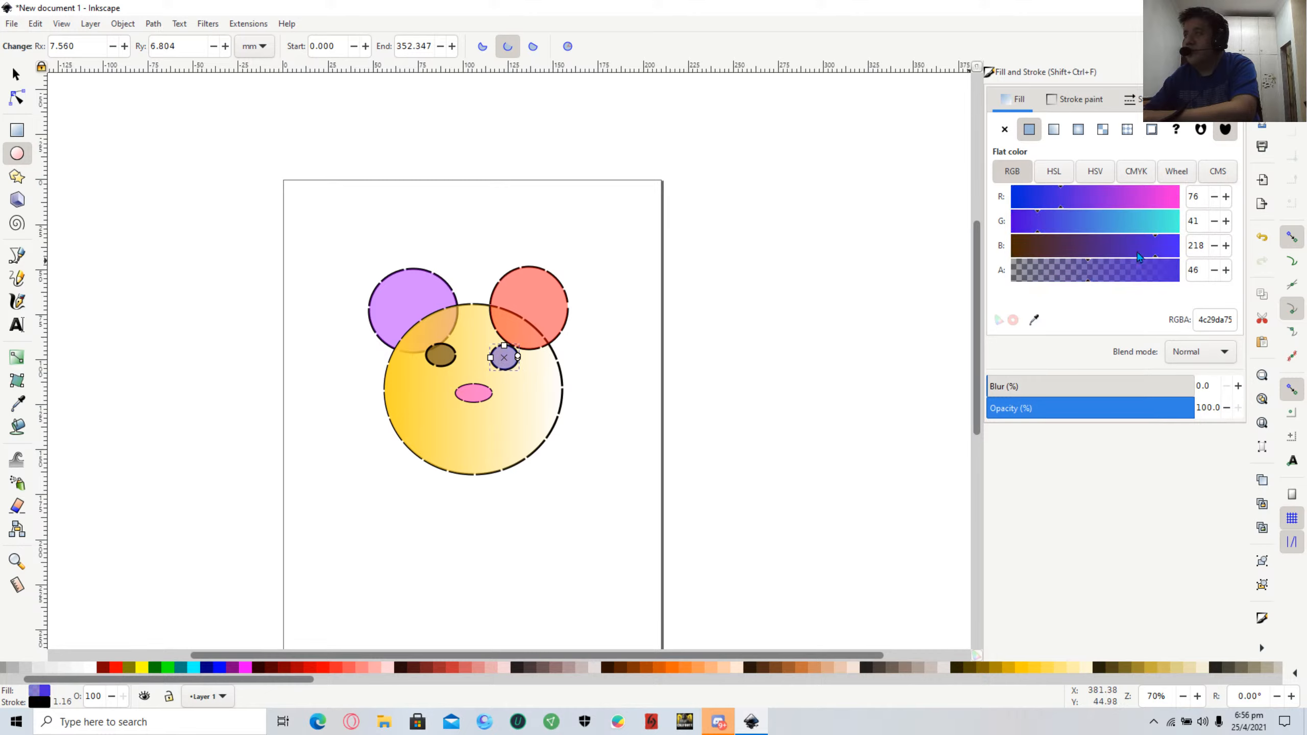
left_click(1153, 252)
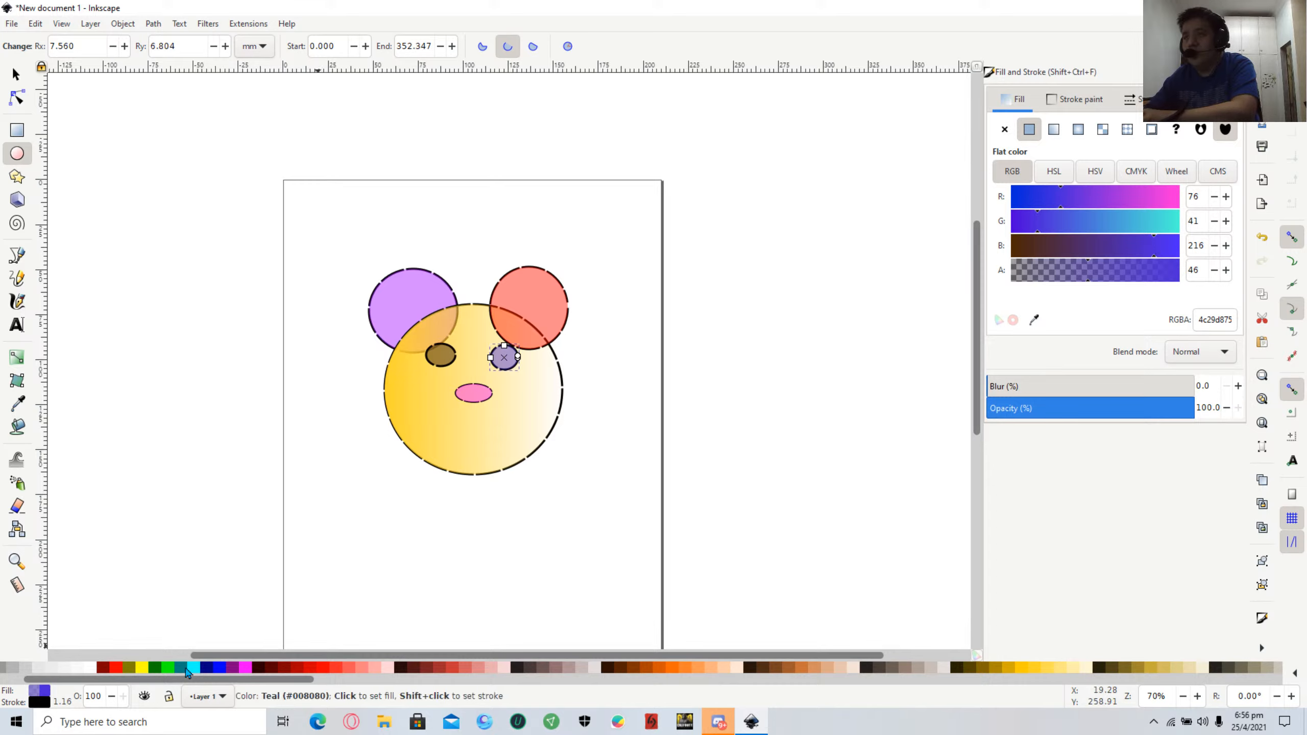
left_click(215, 669)
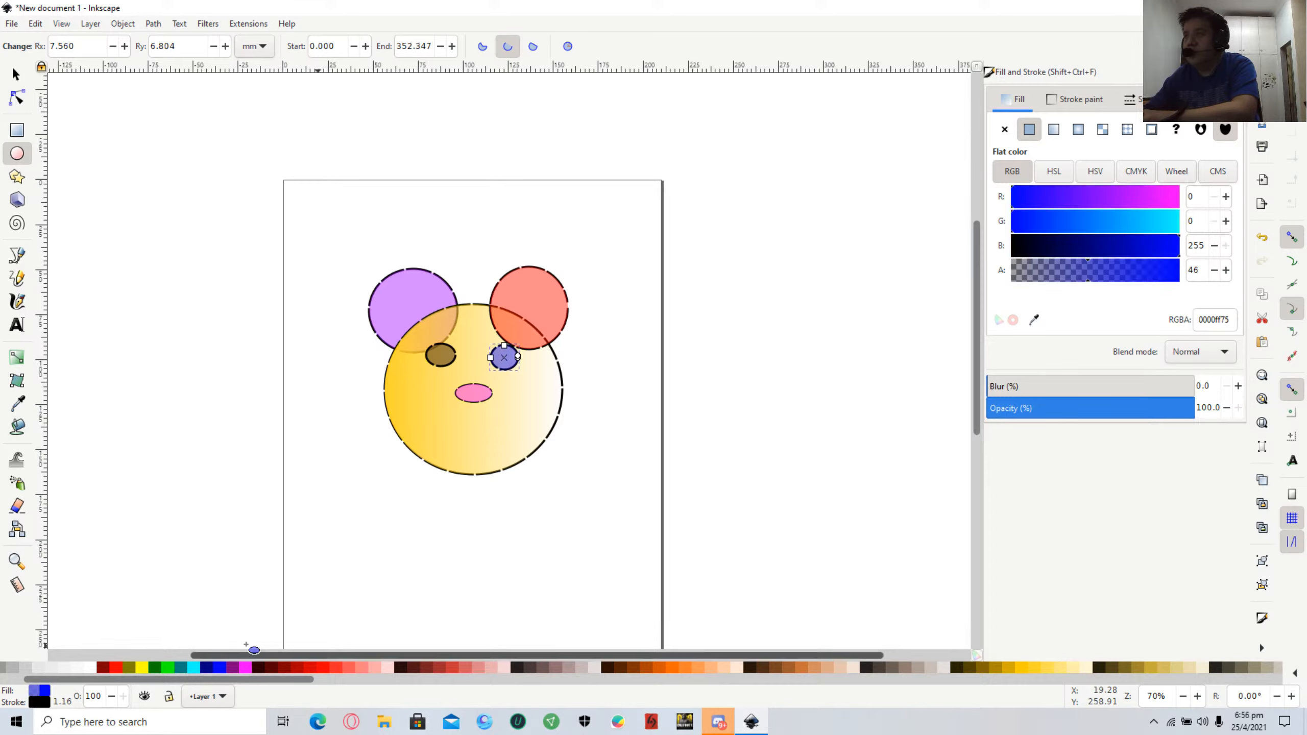
left_click(182, 445)
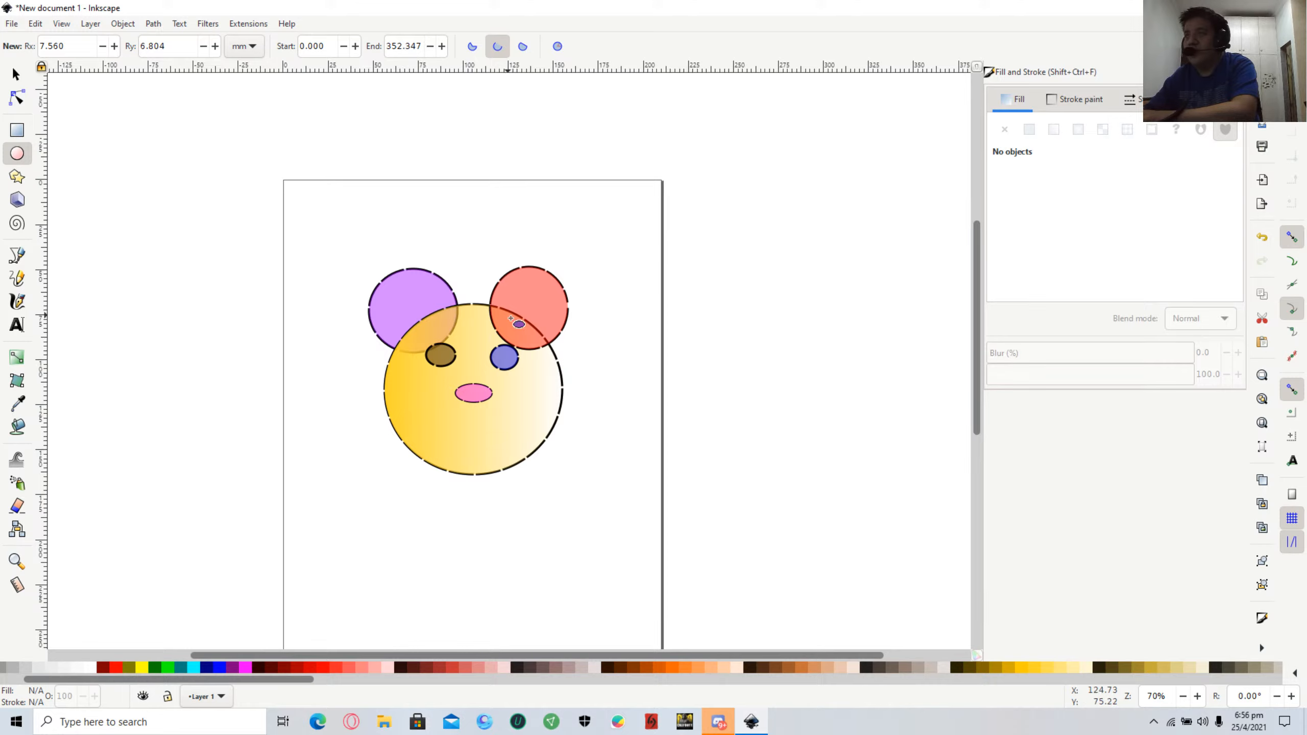
Raise the red and purple ears so that only their lower edges overlap the top of the head.
left_click(566, 310)
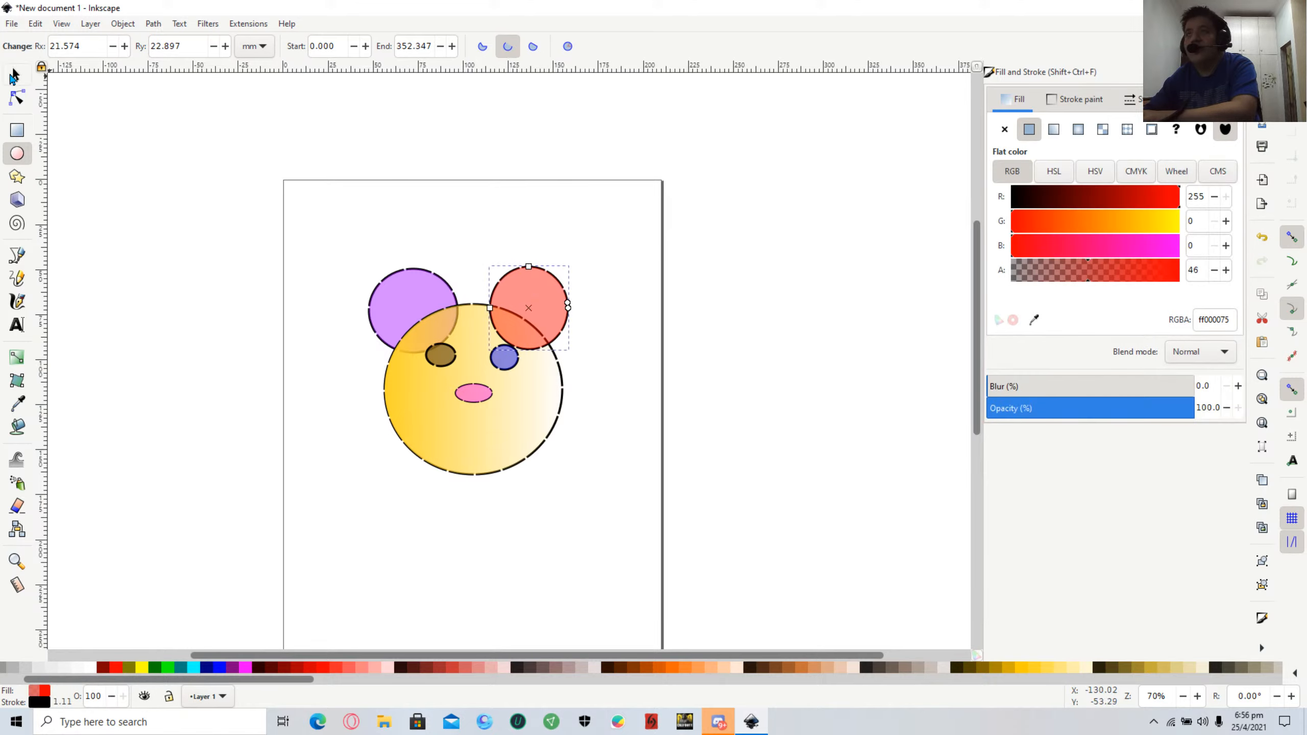
left_click(16, 77)
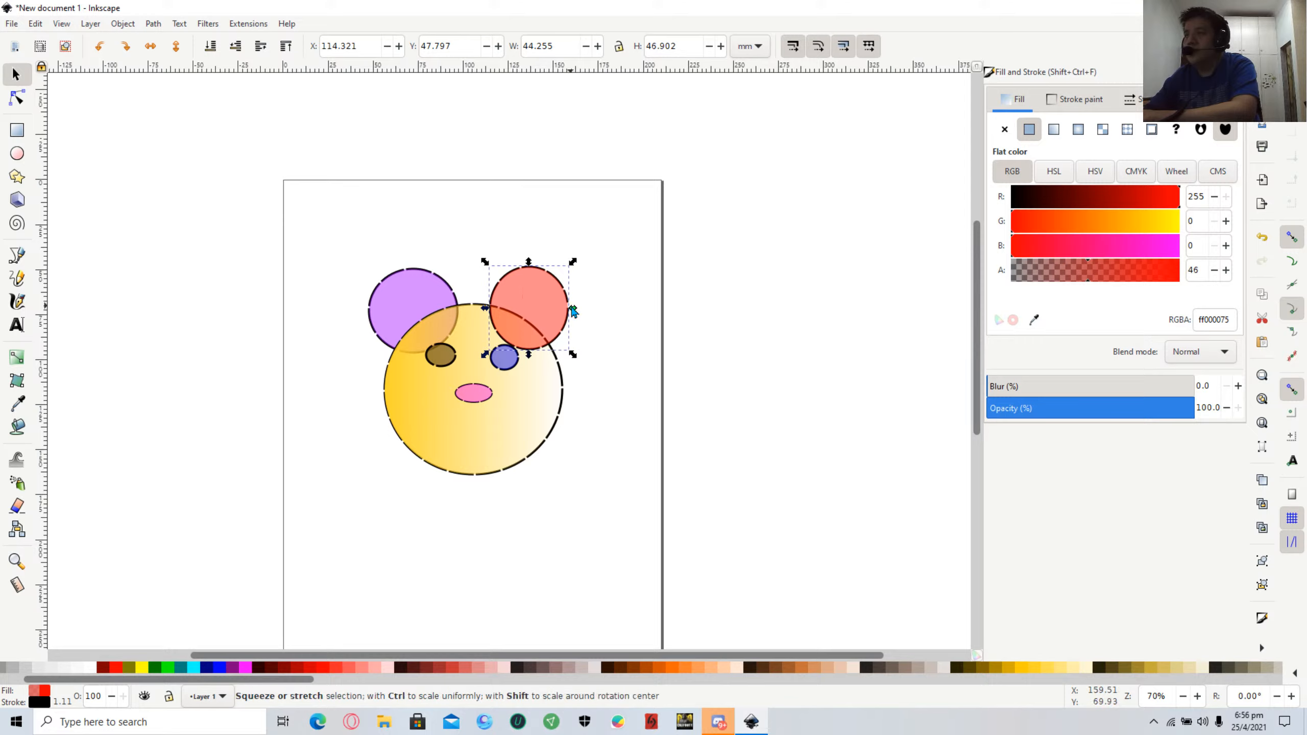
left_click_drag(573, 311, 532, 291)
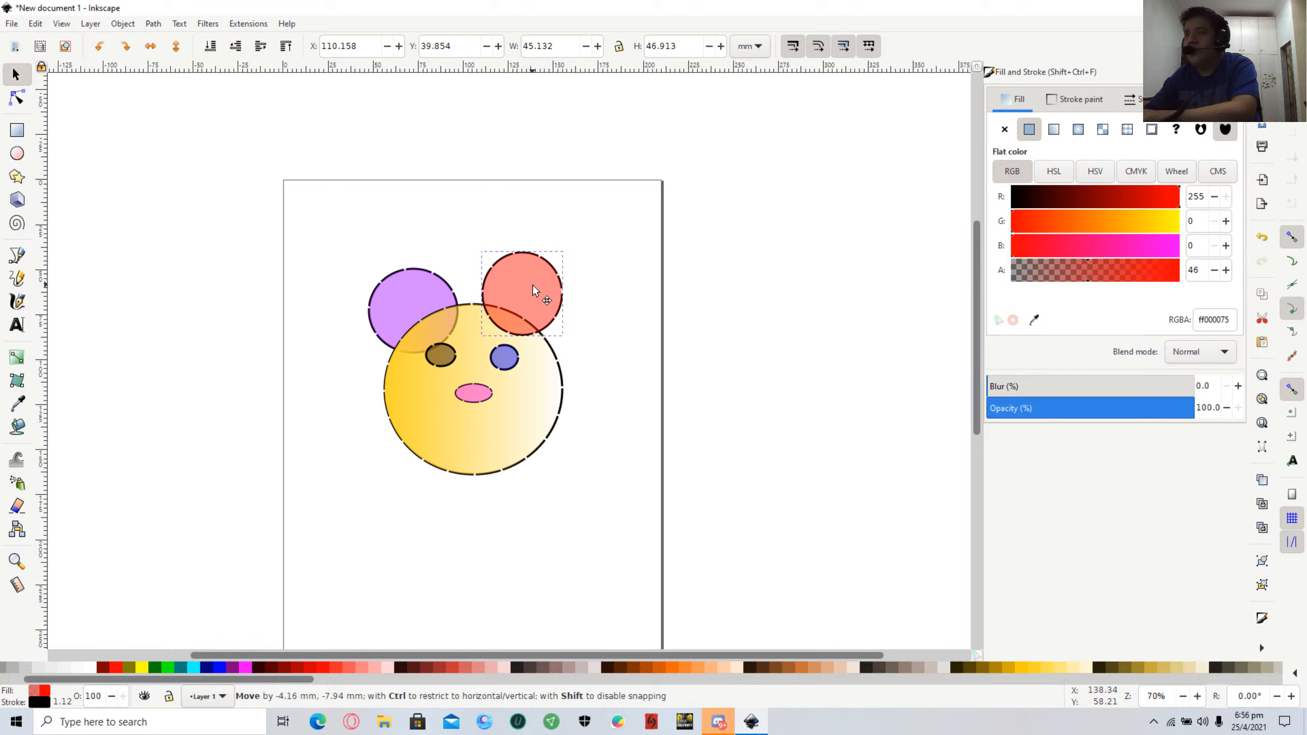
left_click_drag(533, 285, 536, 284)
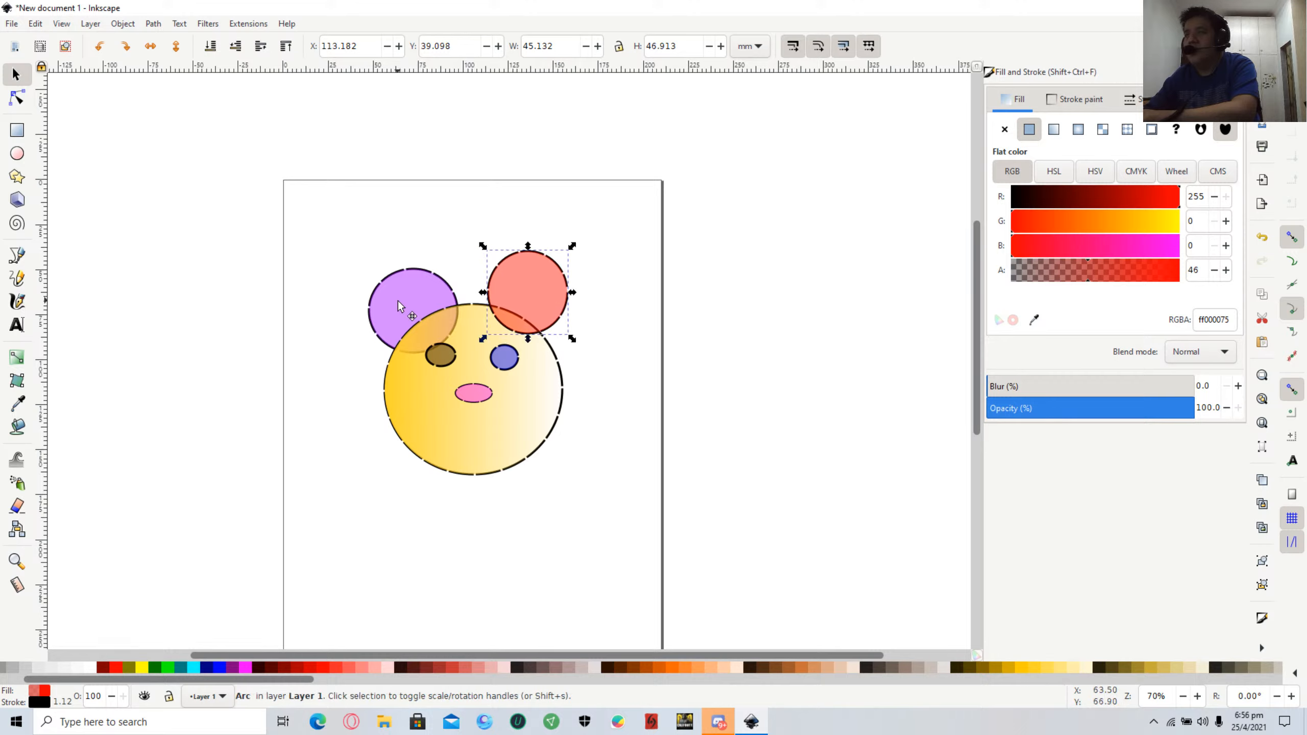
left_click_drag(398, 300, 402, 278)
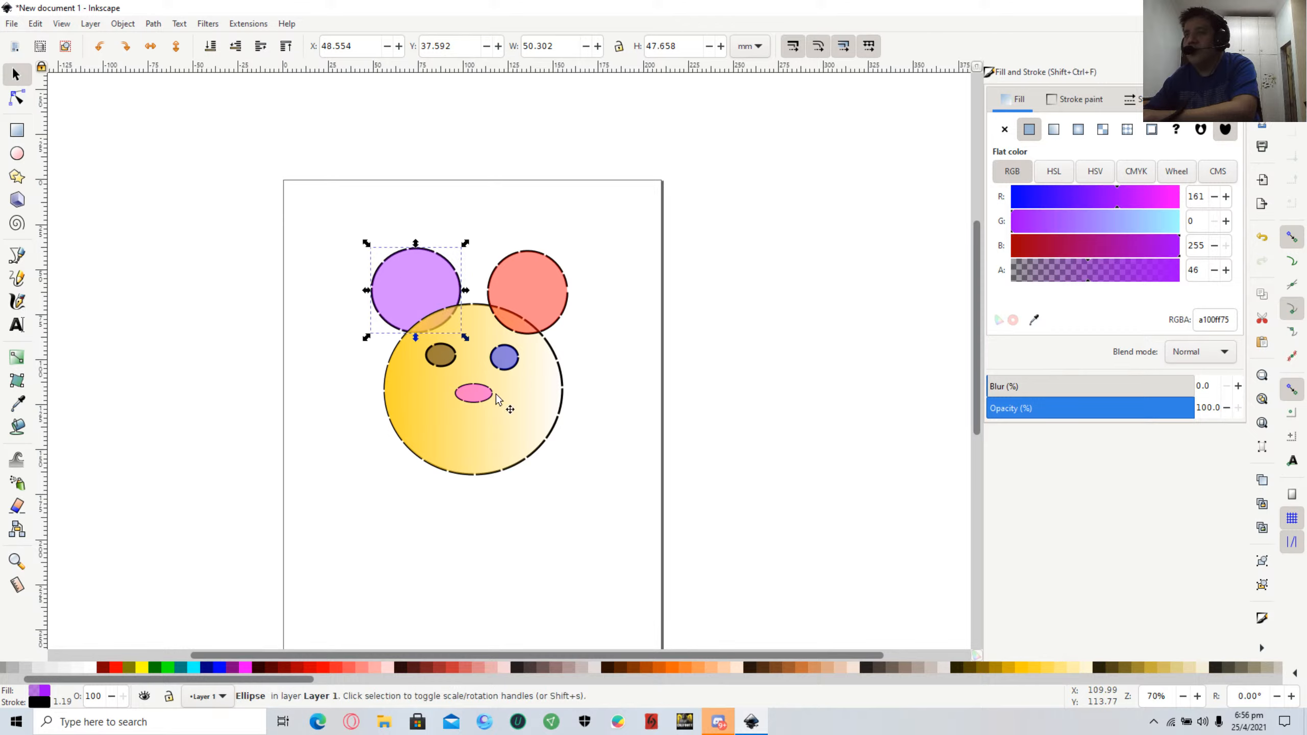
left_click(620, 402)
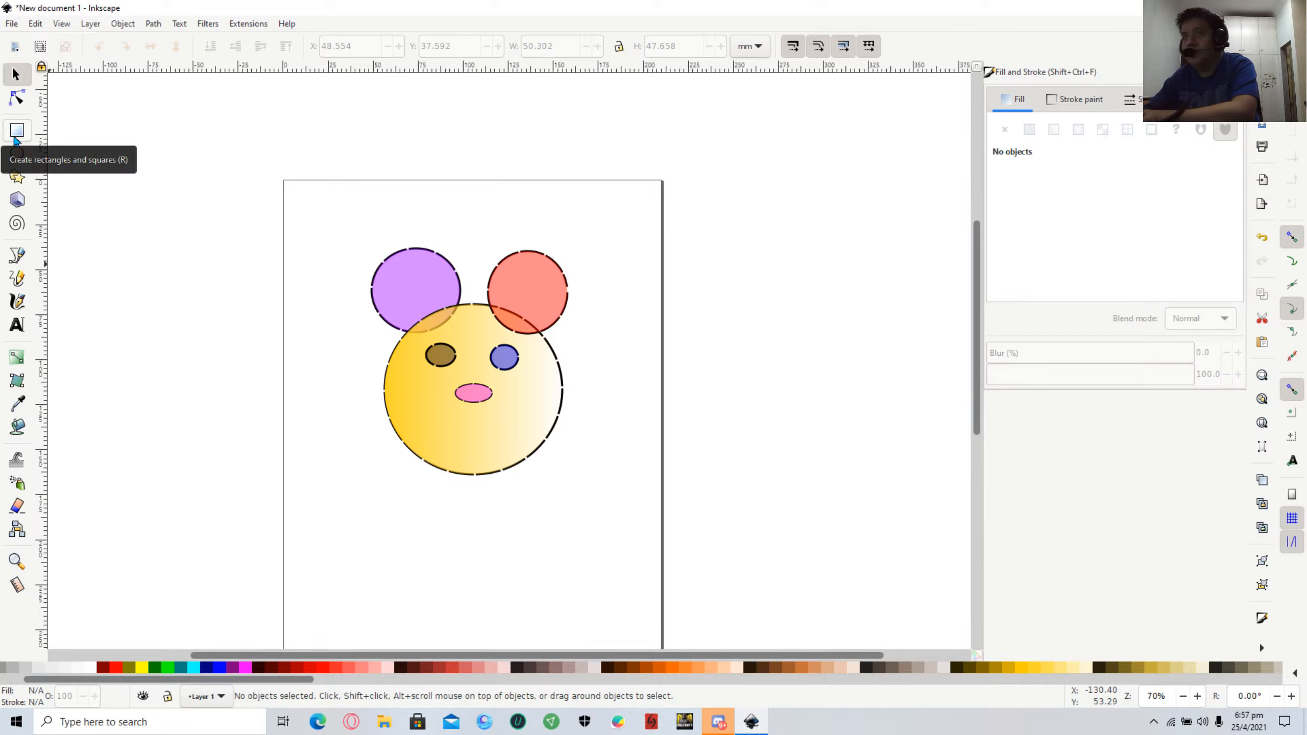
Draw an ellipse about 79 by 42 mm below the head with a vertical linear gradient from blue at its bottom to transparent at mid-height.
left_click(17, 154)
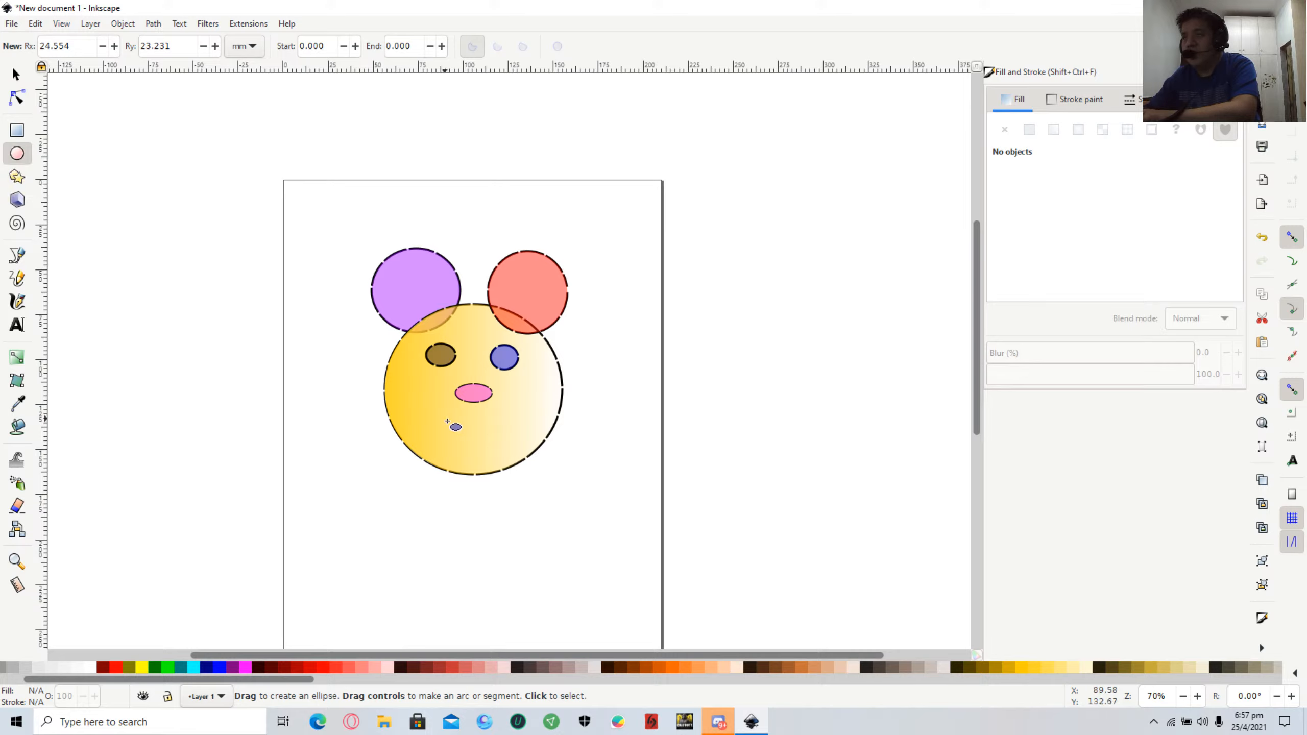
left_click_drag(381, 507, 498, 577)
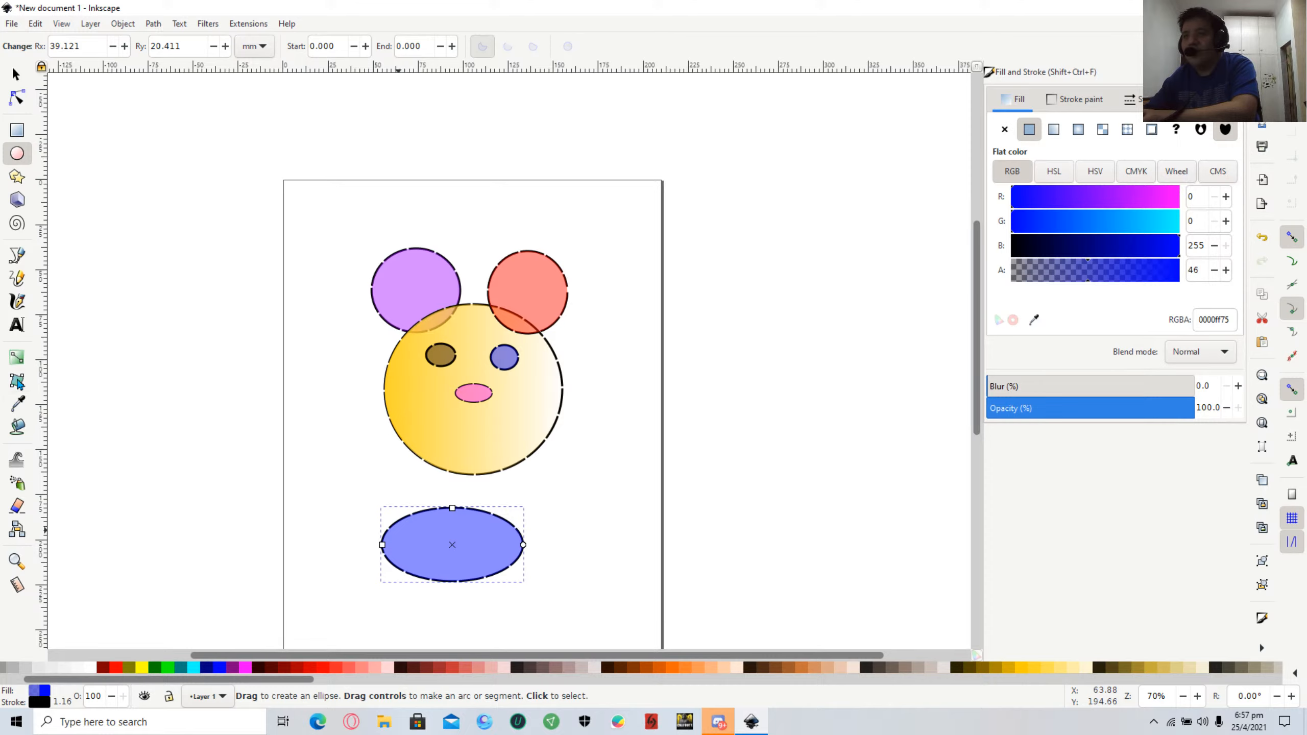
left_click(17, 357)
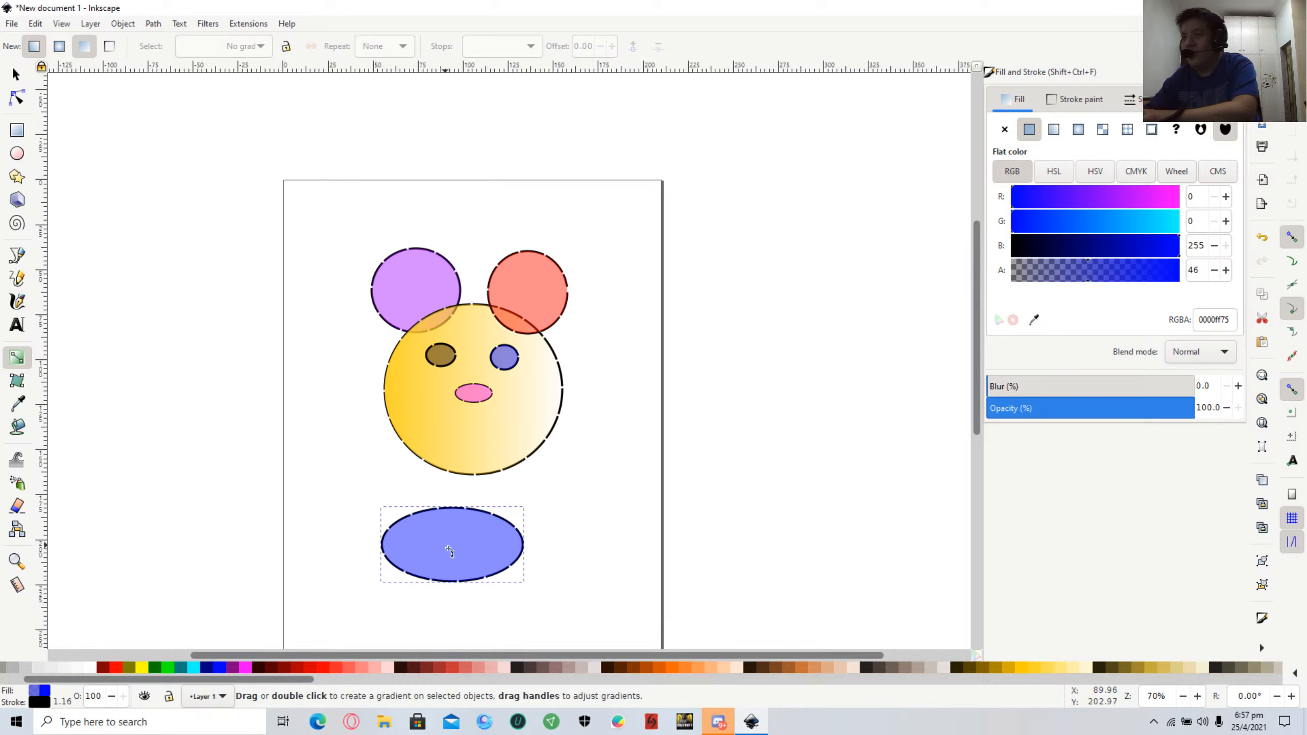
double_click(494, 548)
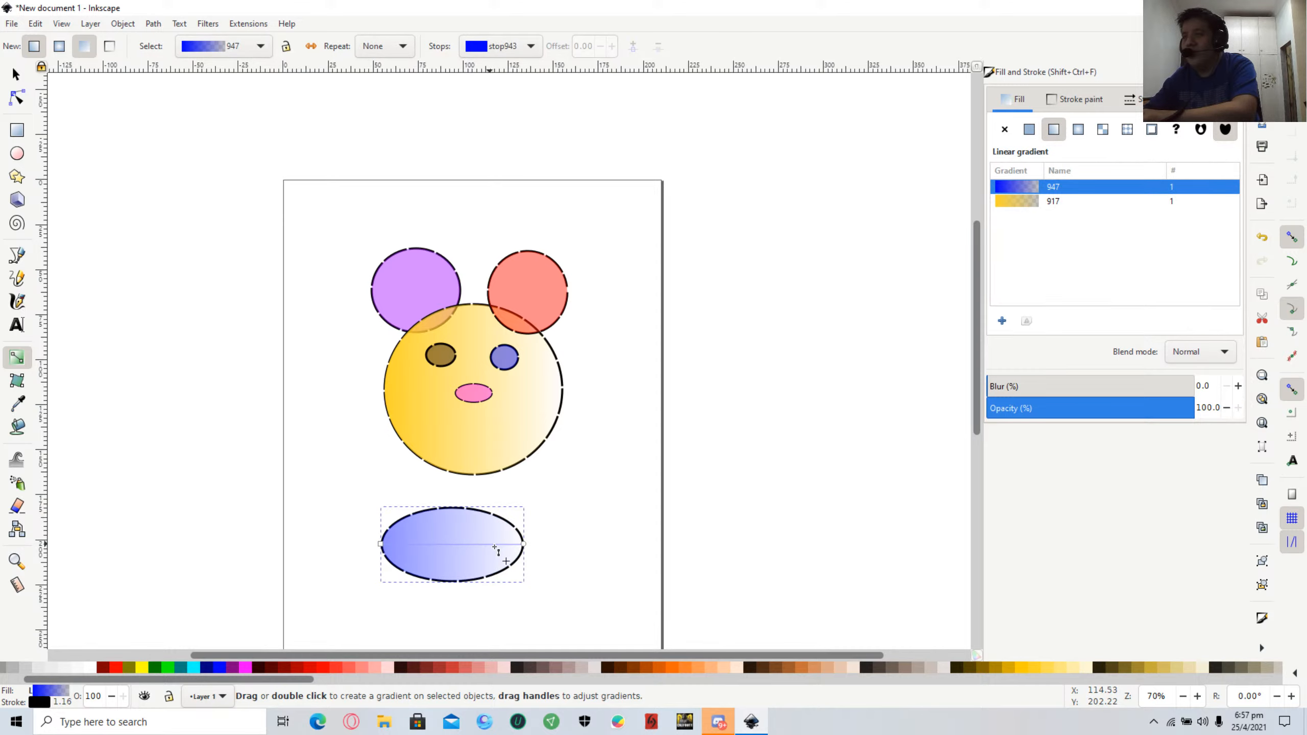
left_click_drag(526, 549, 466, 515)
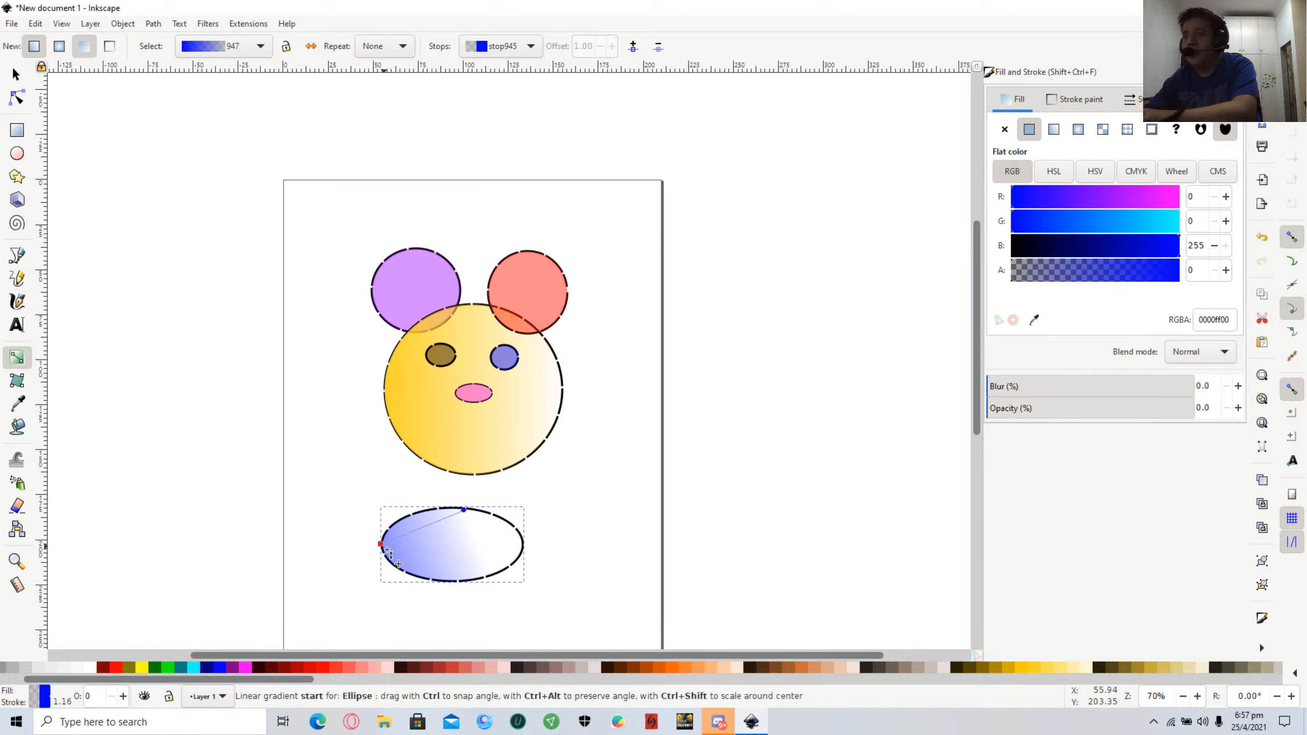
left_click_drag(386, 550, 460, 573)
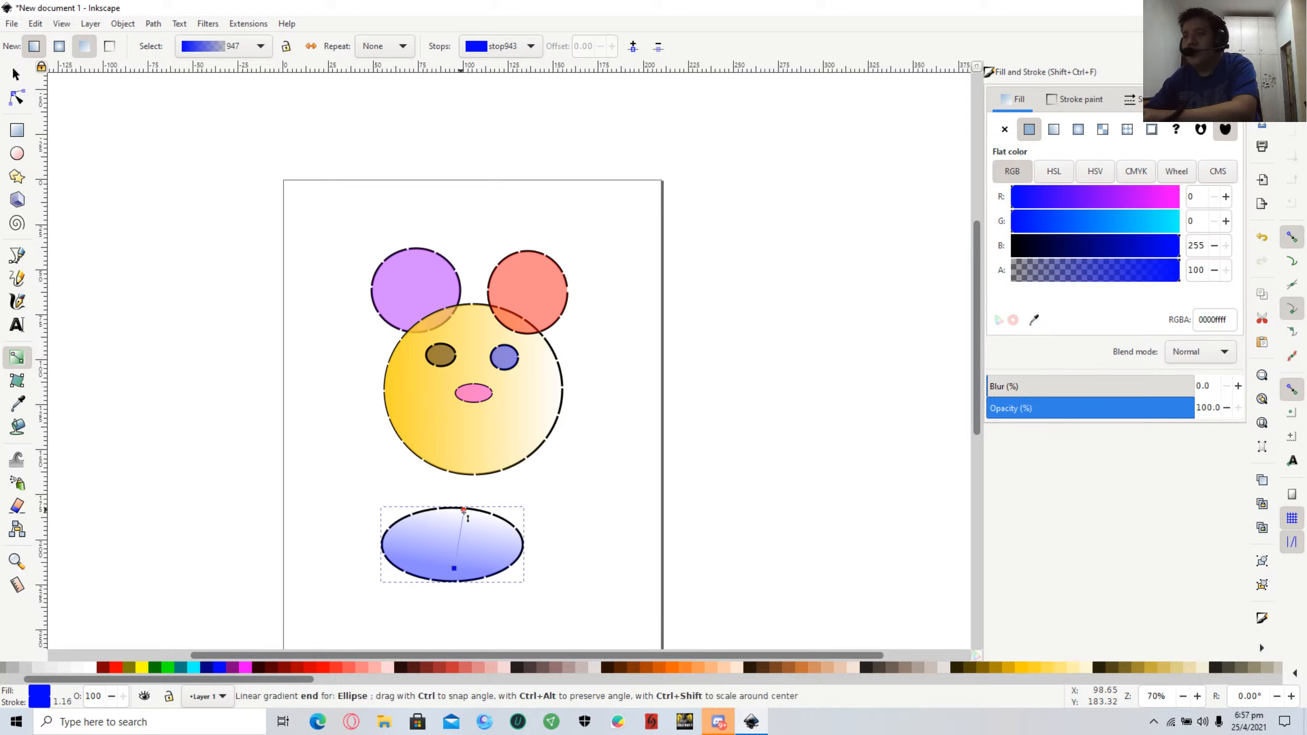
left_click_drag(463, 512, 454, 536)
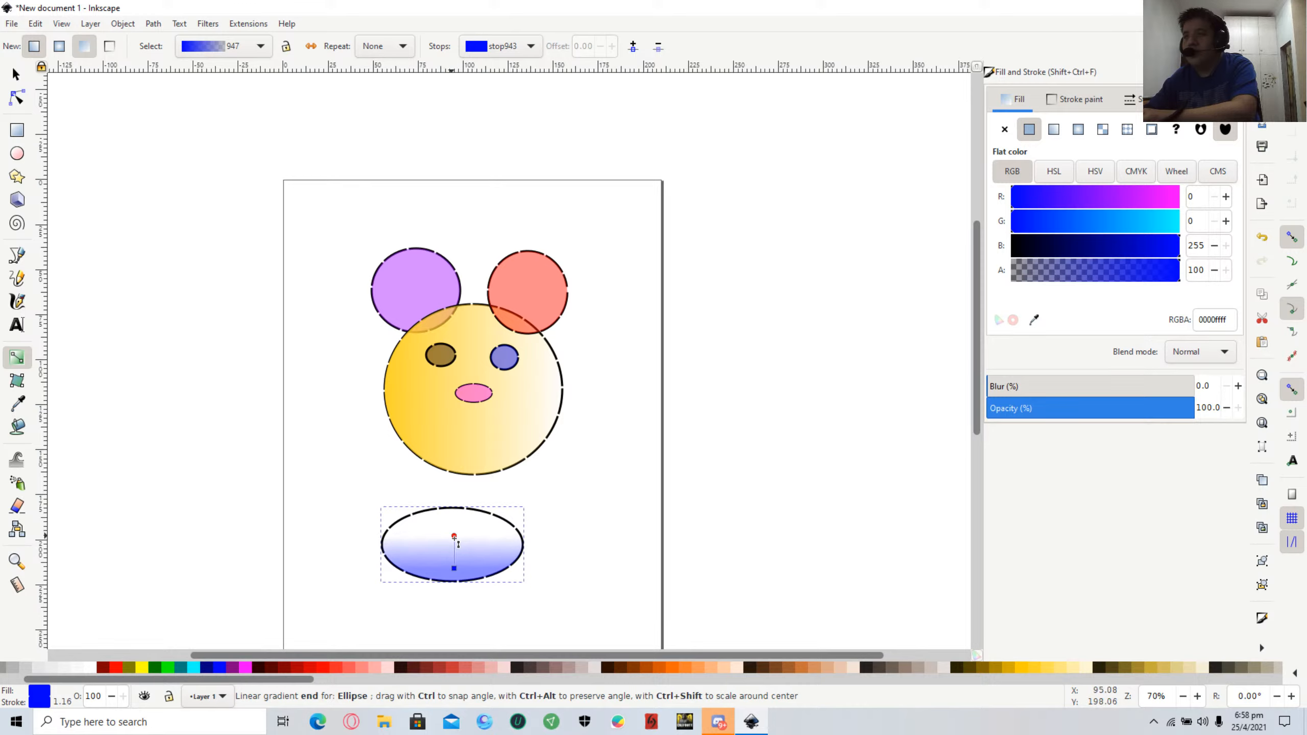
left_click(454, 536)
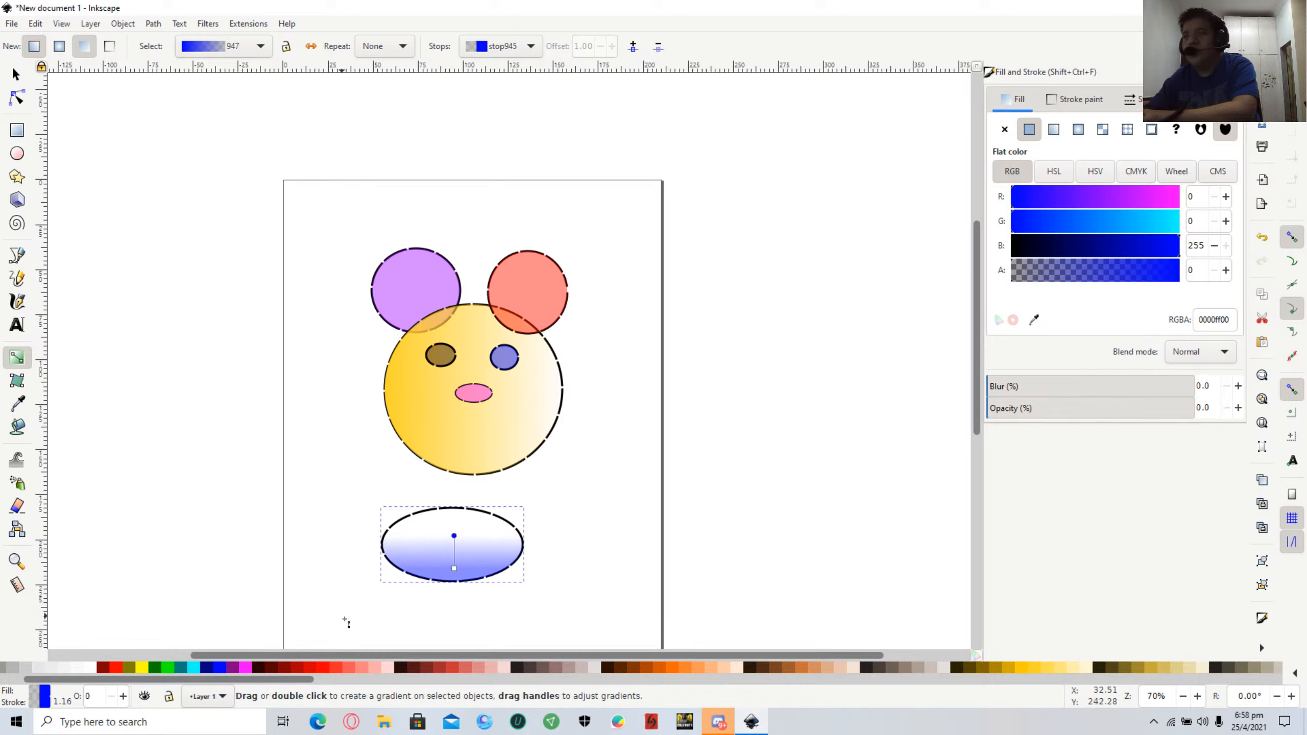
Move the blue gradient ellipse onto the lower part of the head as the mouth area.
left_click(16, 75)
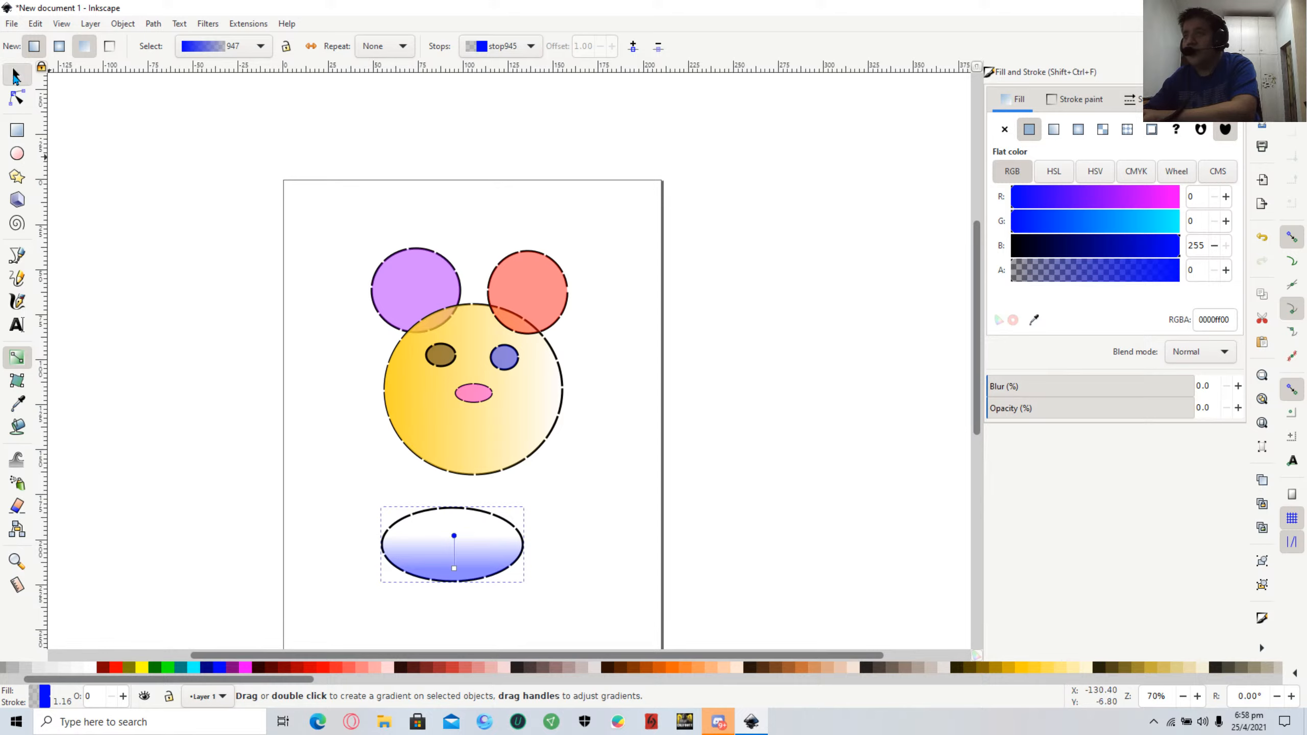
left_click_drag(464, 570, 477, 437)
left_click(540, 534)
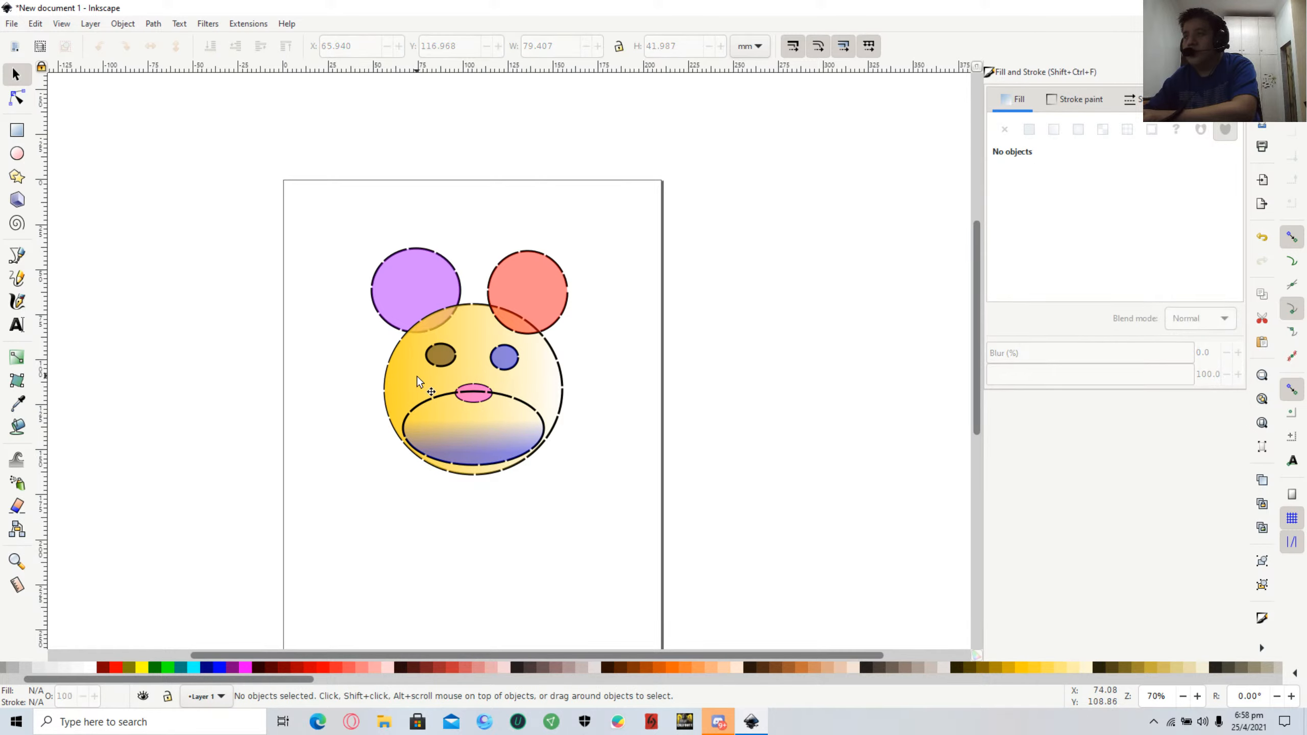
left_click(454, 466)
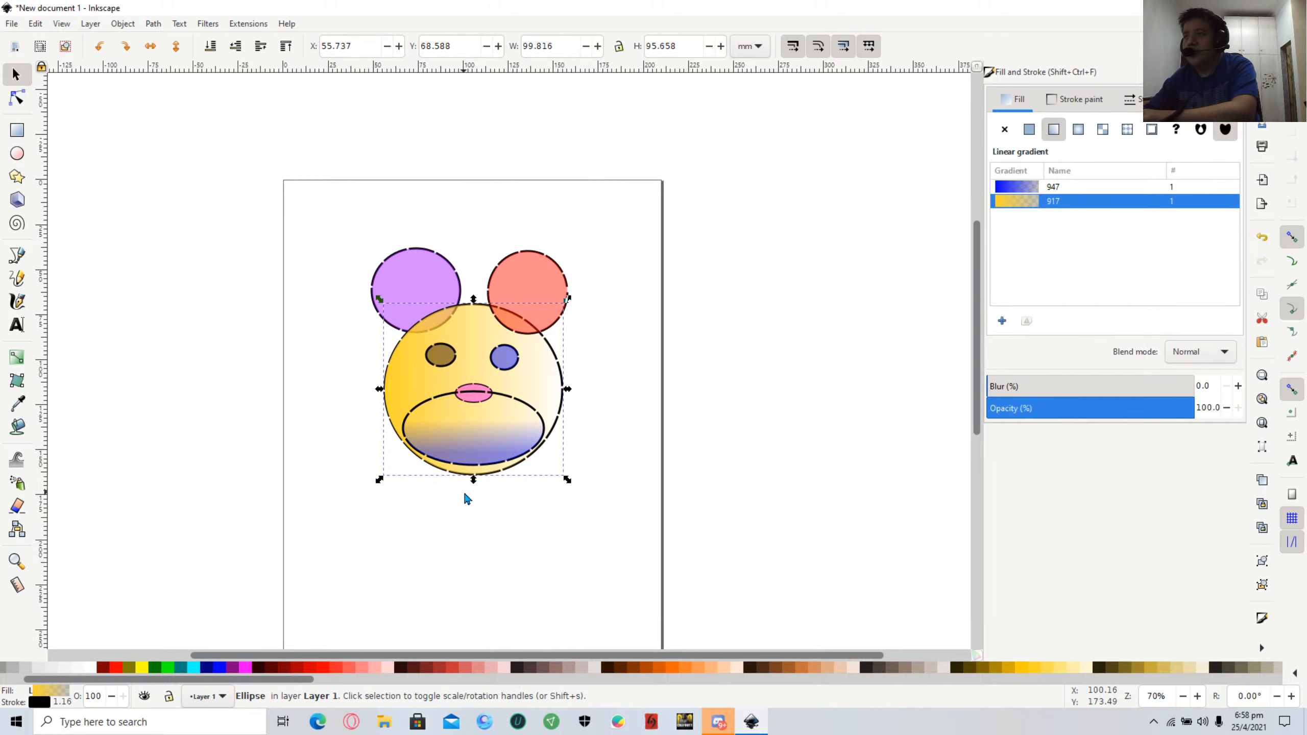
left_click(506, 543)
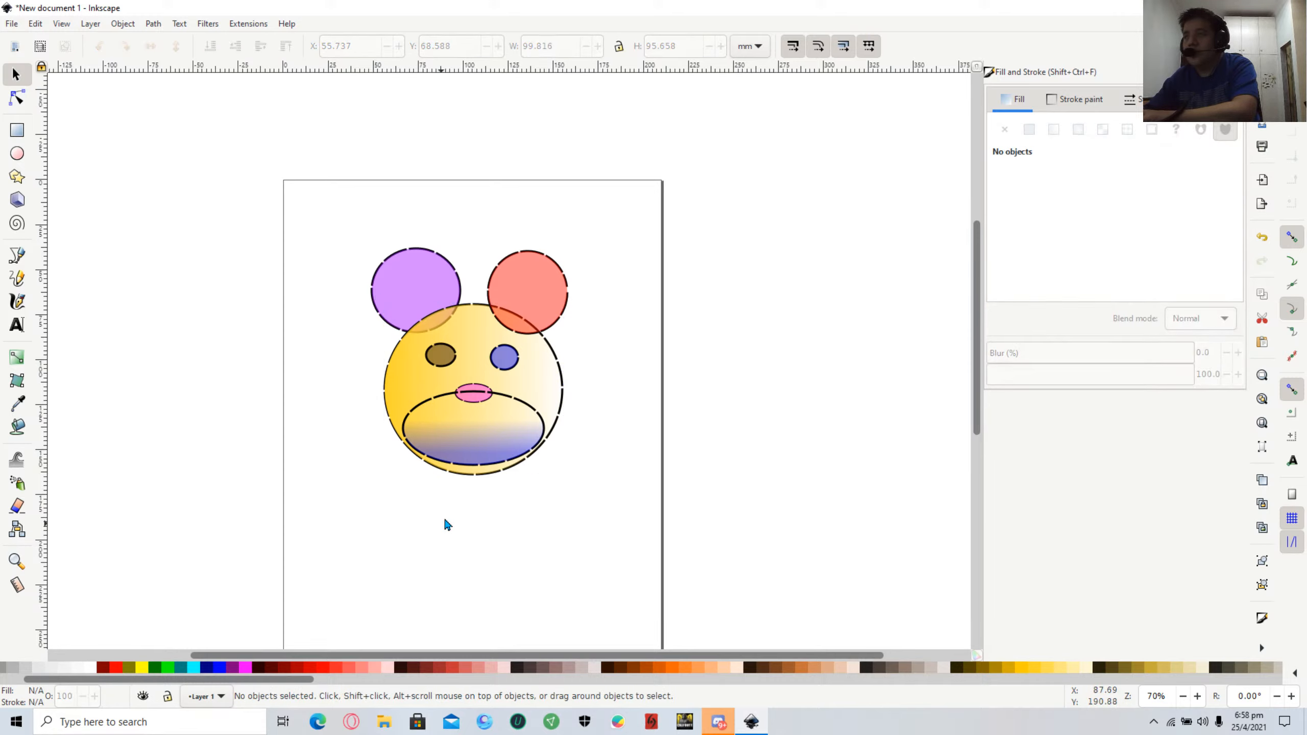
Shrink the gradient ellipse to about 72 by 29 mm and place it below the nose, inside the head.
left_click(516, 401)
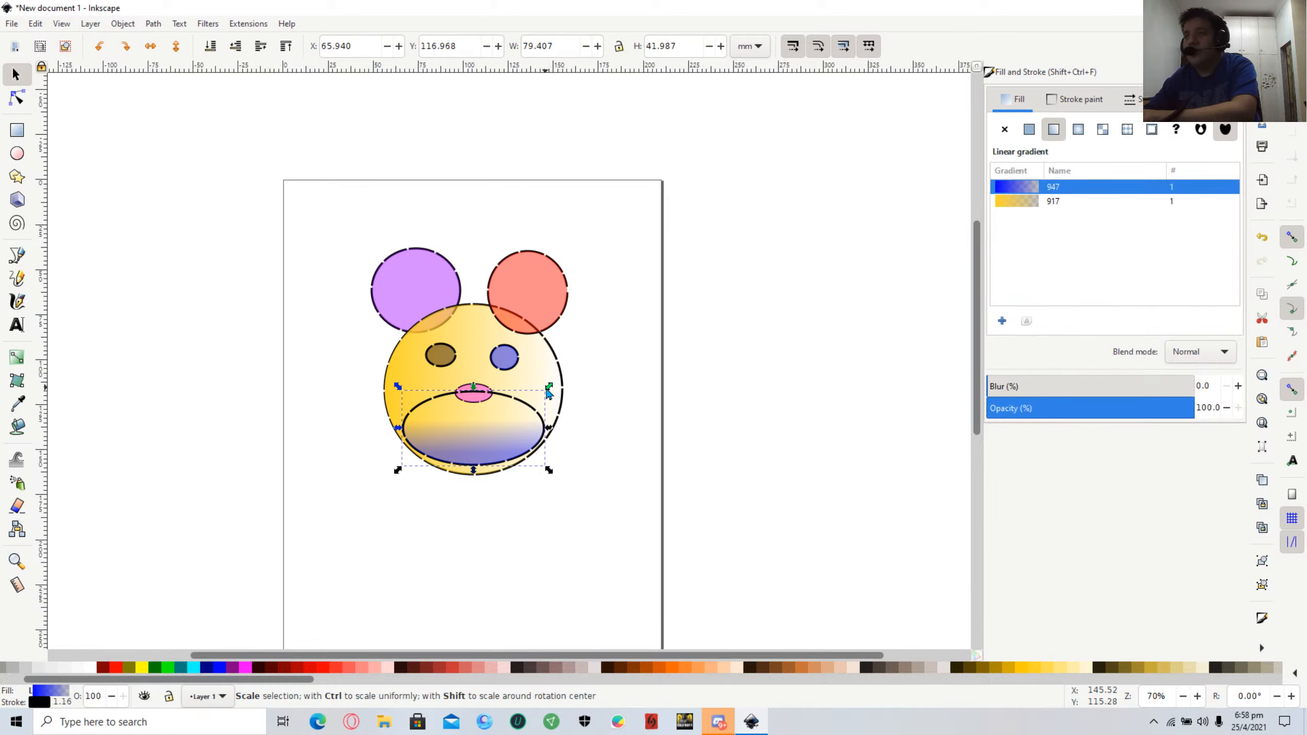
left_click_drag(547, 390, 483, 432)
left_click(587, 538)
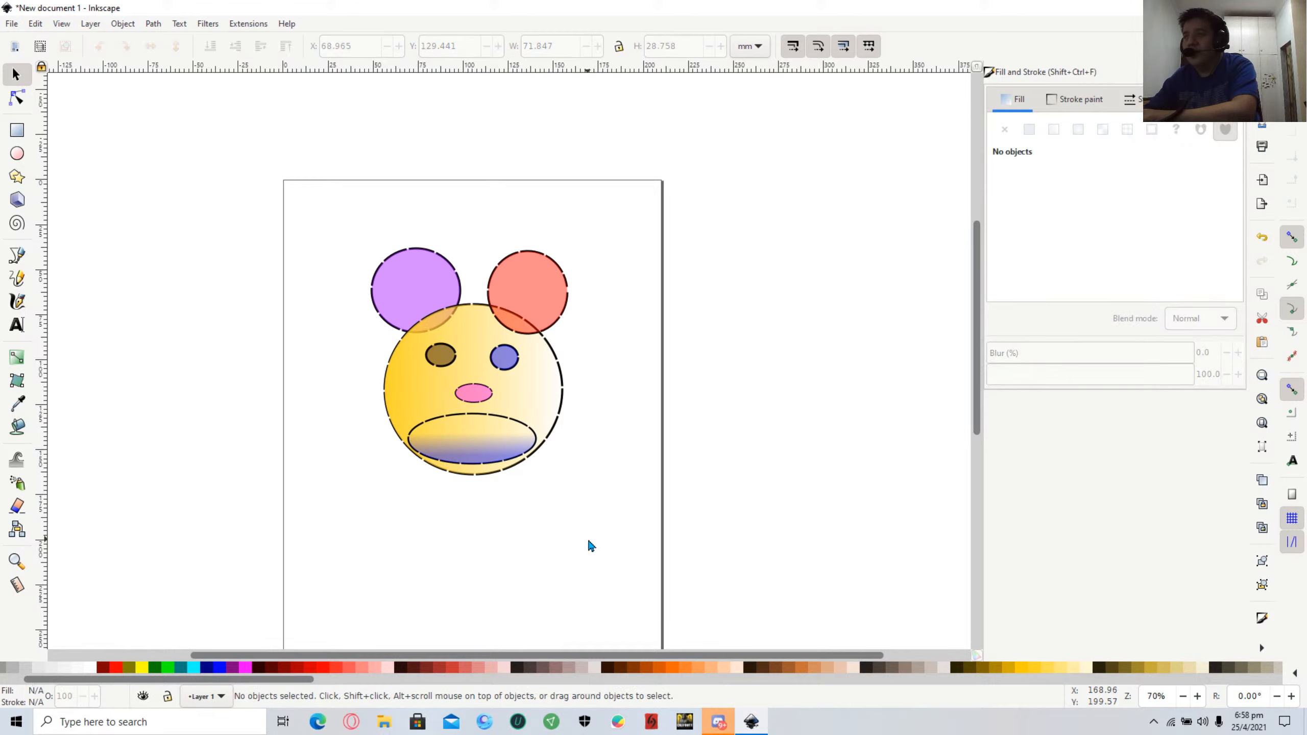
left_click(485, 447)
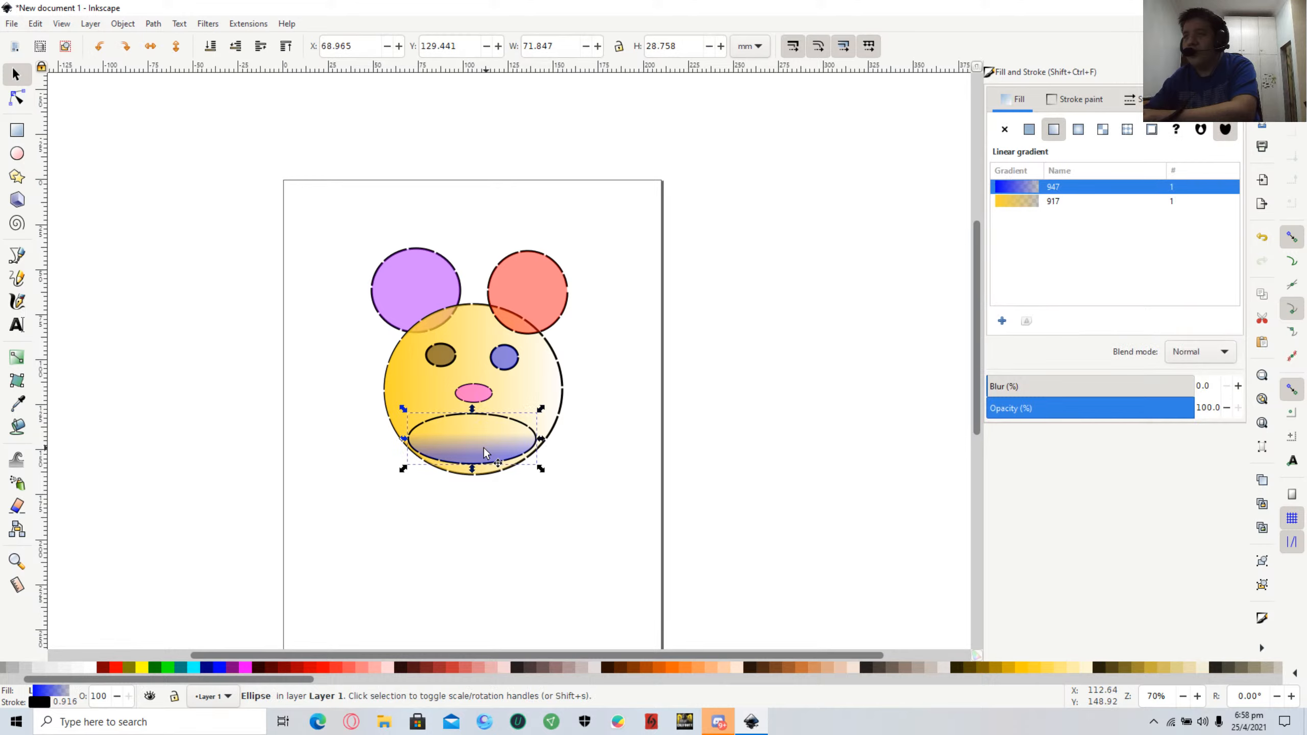
left_click_drag(481, 449, 476, 442)
left_click(527, 517)
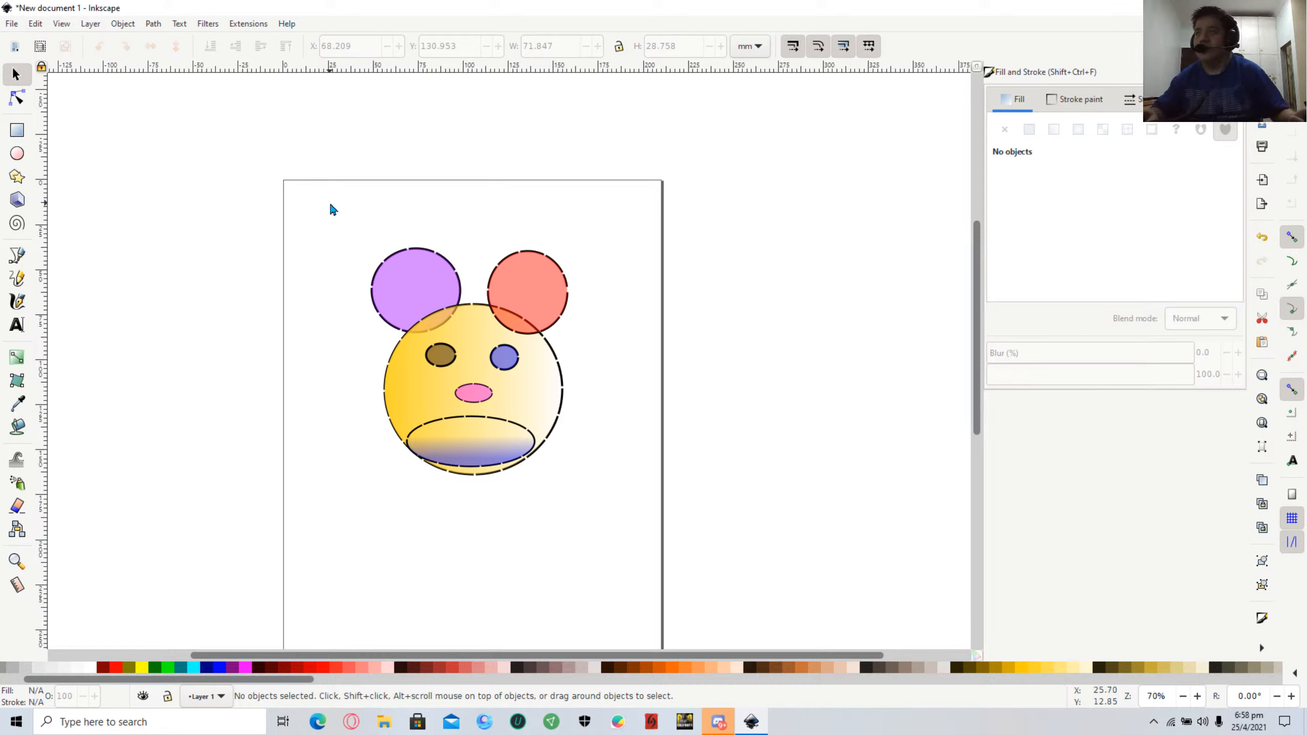
Select all the shapes of the face and move them together up to the top edge of the page.
left_click_drag(335, 210, 669, 523)
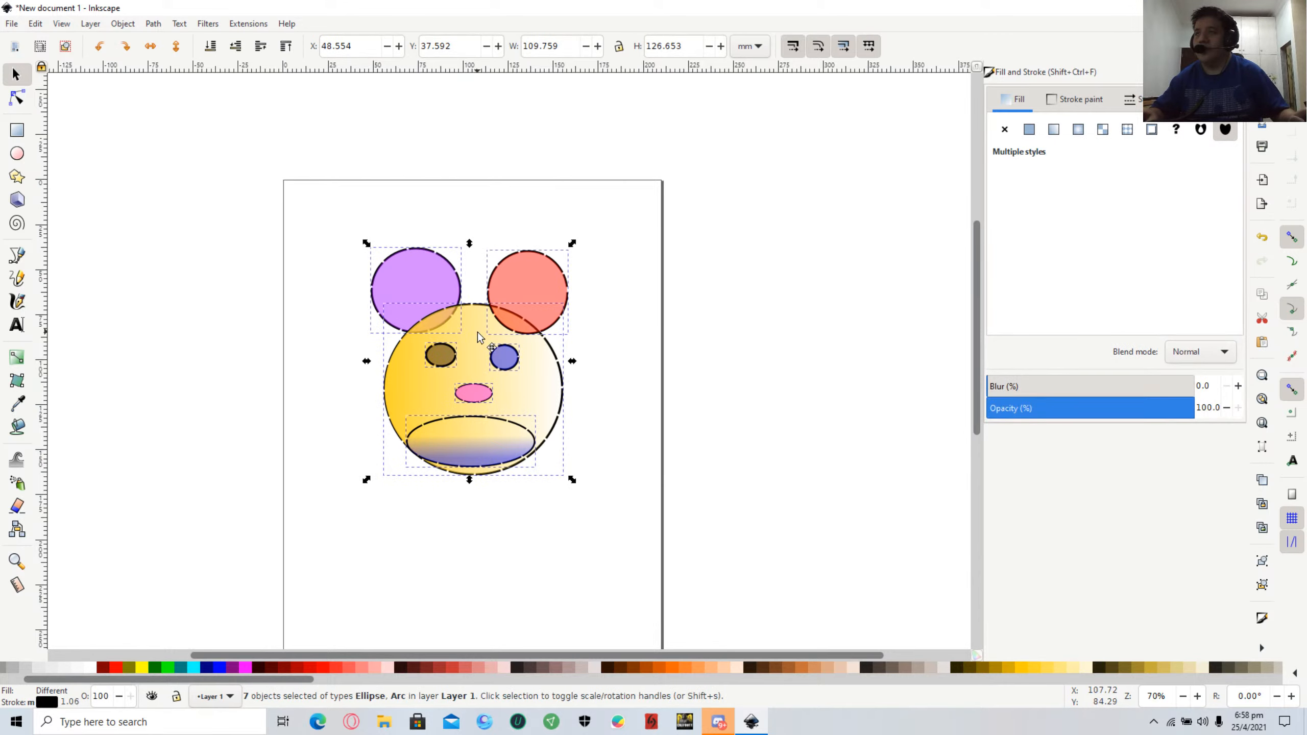
left_click_drag(478, 332, 474, 253)
left_click(173, 312)
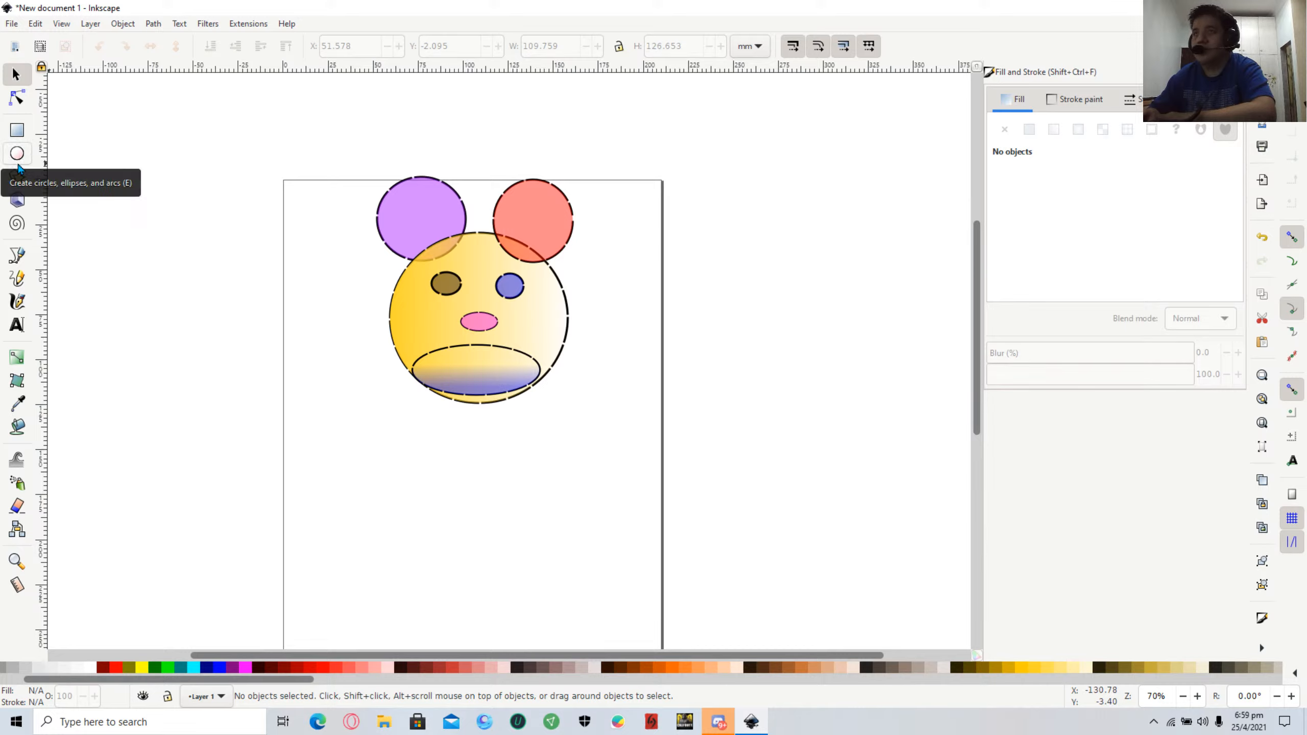
Draw an upright ellipse about 78 by 110 mm as the body, centre it under the head, and fill it with orange #D45500.
left_click(18, 160)
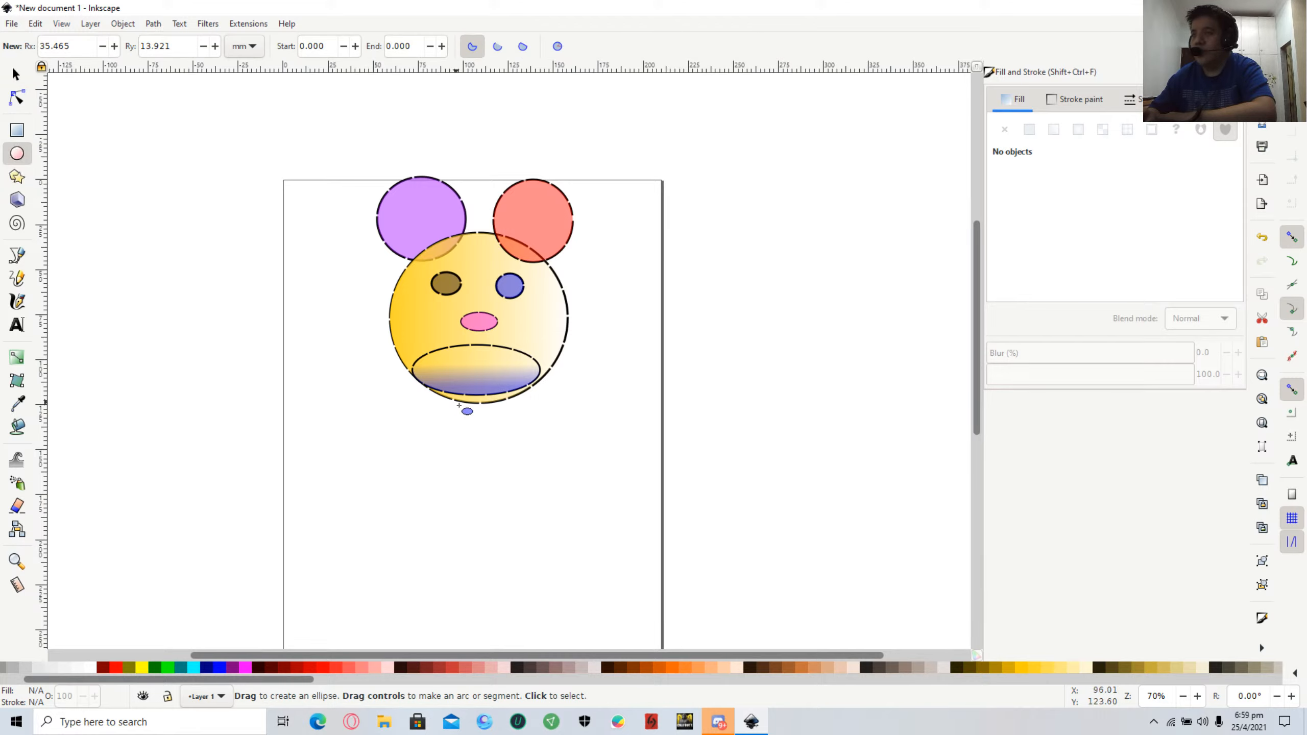
mouse_move(453, 402)
left_mouse_down()
mouse_move(547, 492)
mouse_move(596, 602)
left_mouse_up()
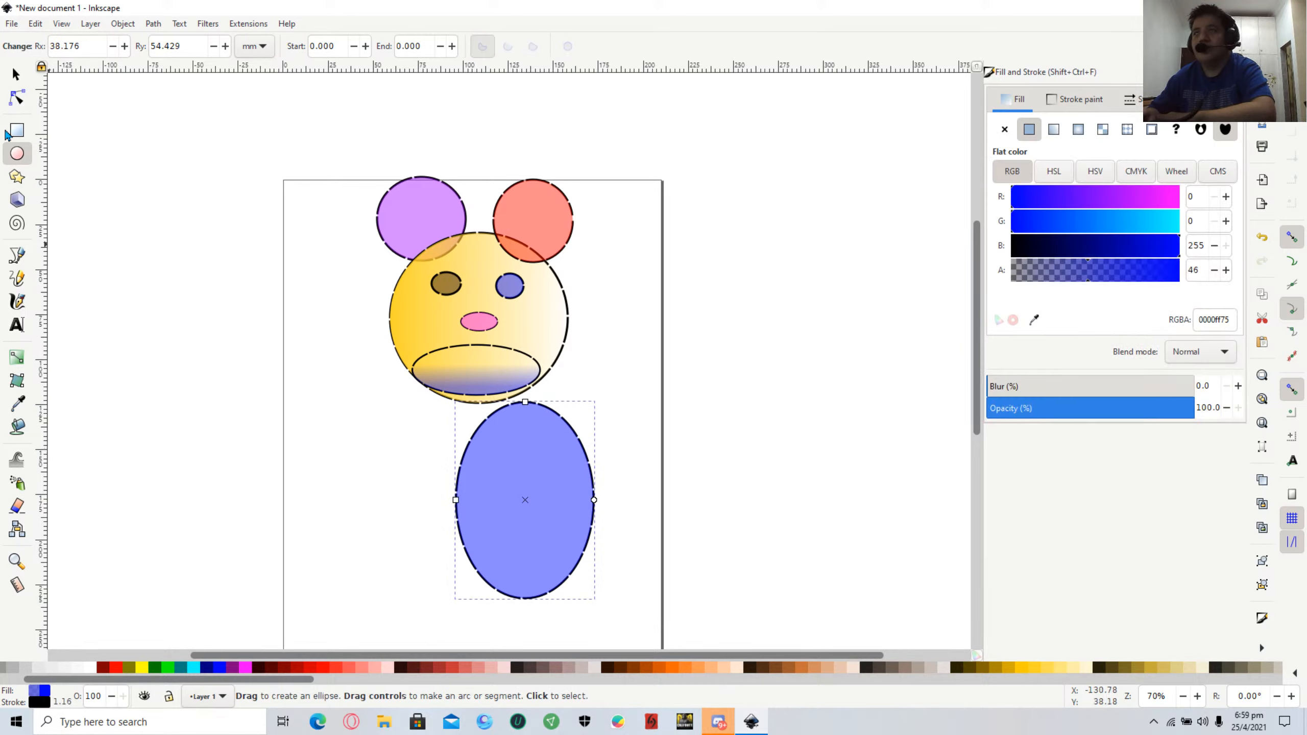
left_click(15, 75)
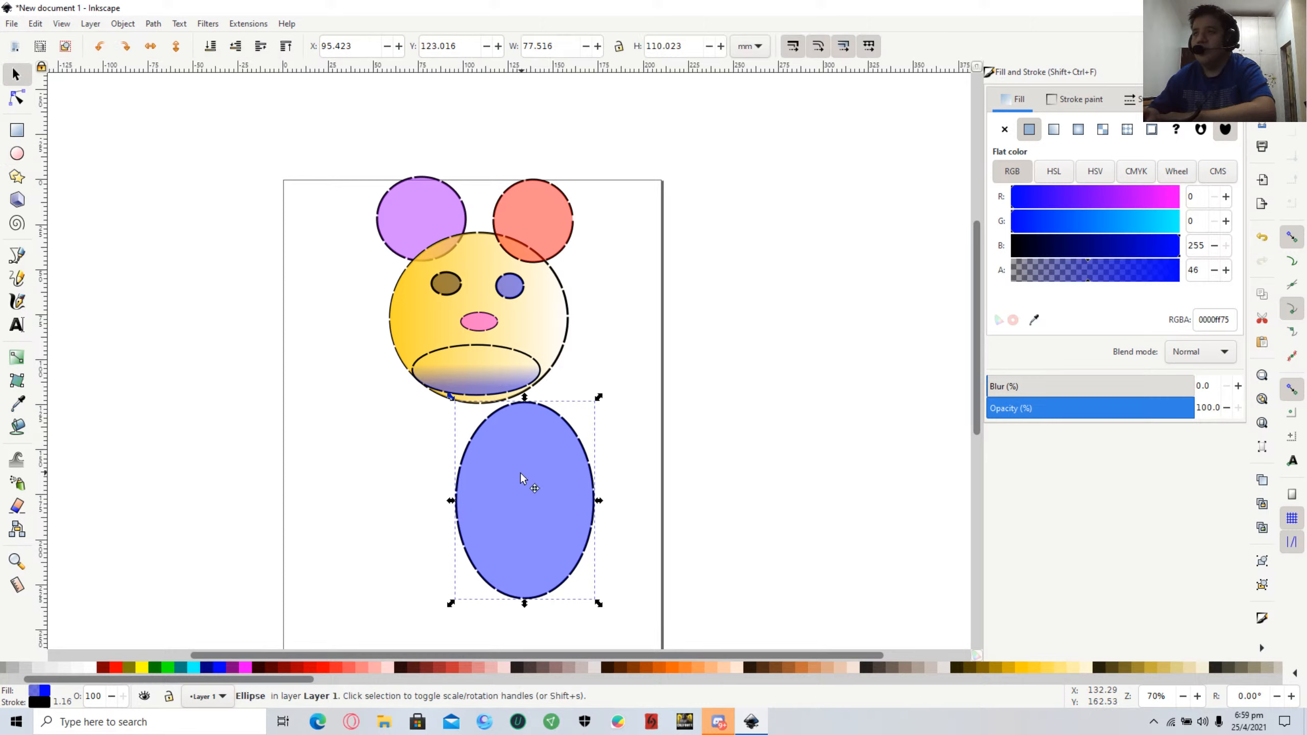
left_click_drag(520, 473, 474, 456)
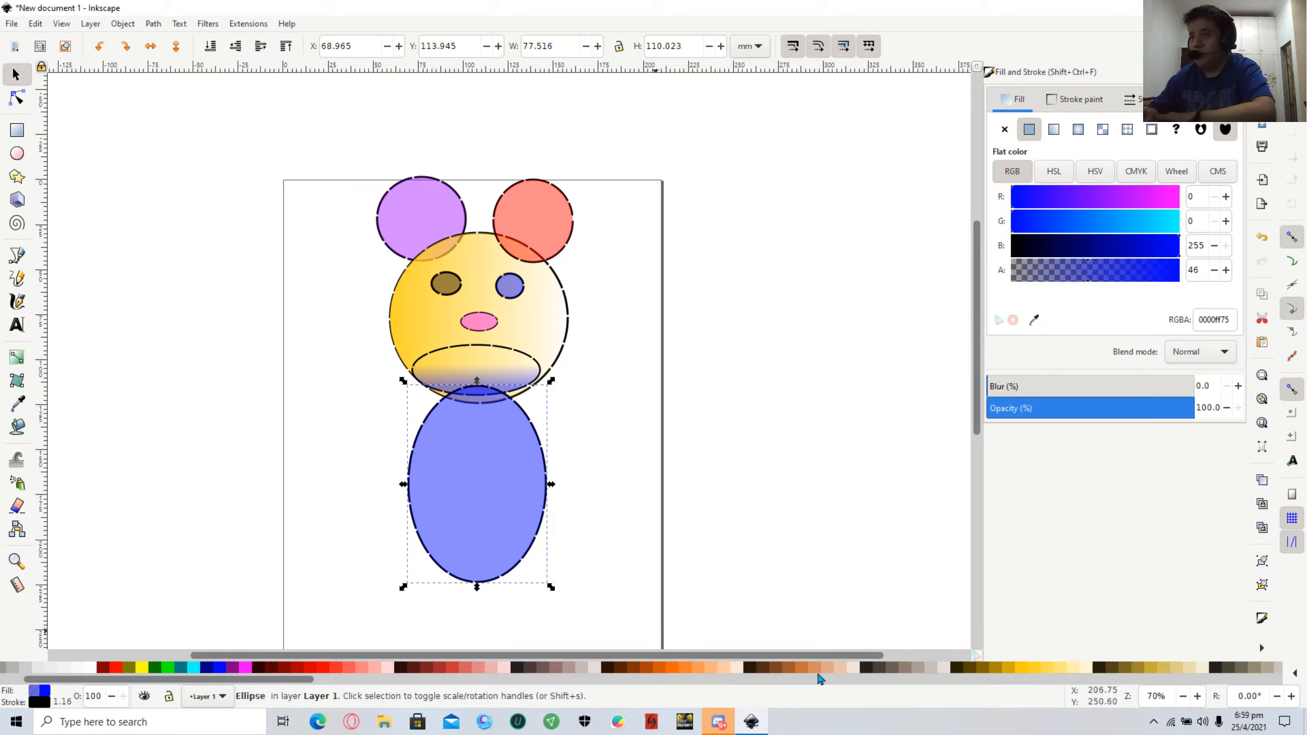
left_click(659, 670)
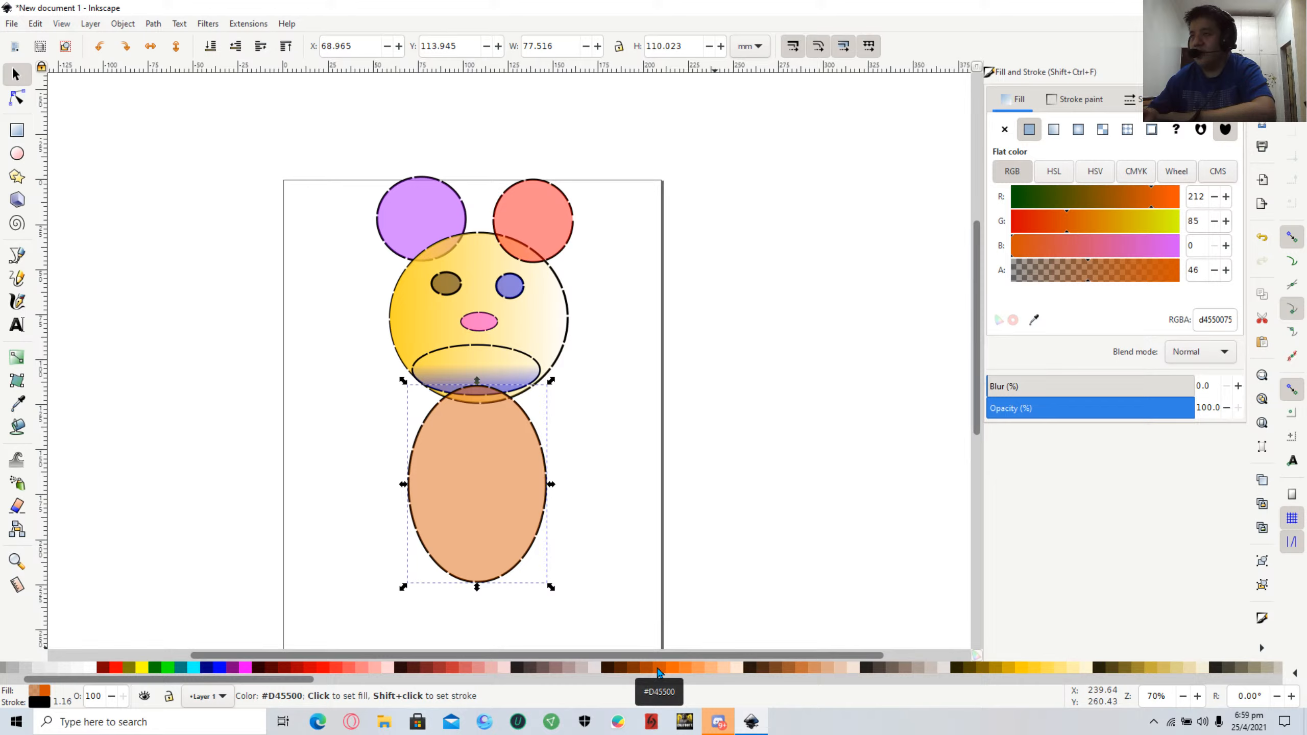
Try lighter orange fills #FF7F2A and #FF9955 on the body ellipse, then fill it with blue #0000FF.
left_click(686, 671)
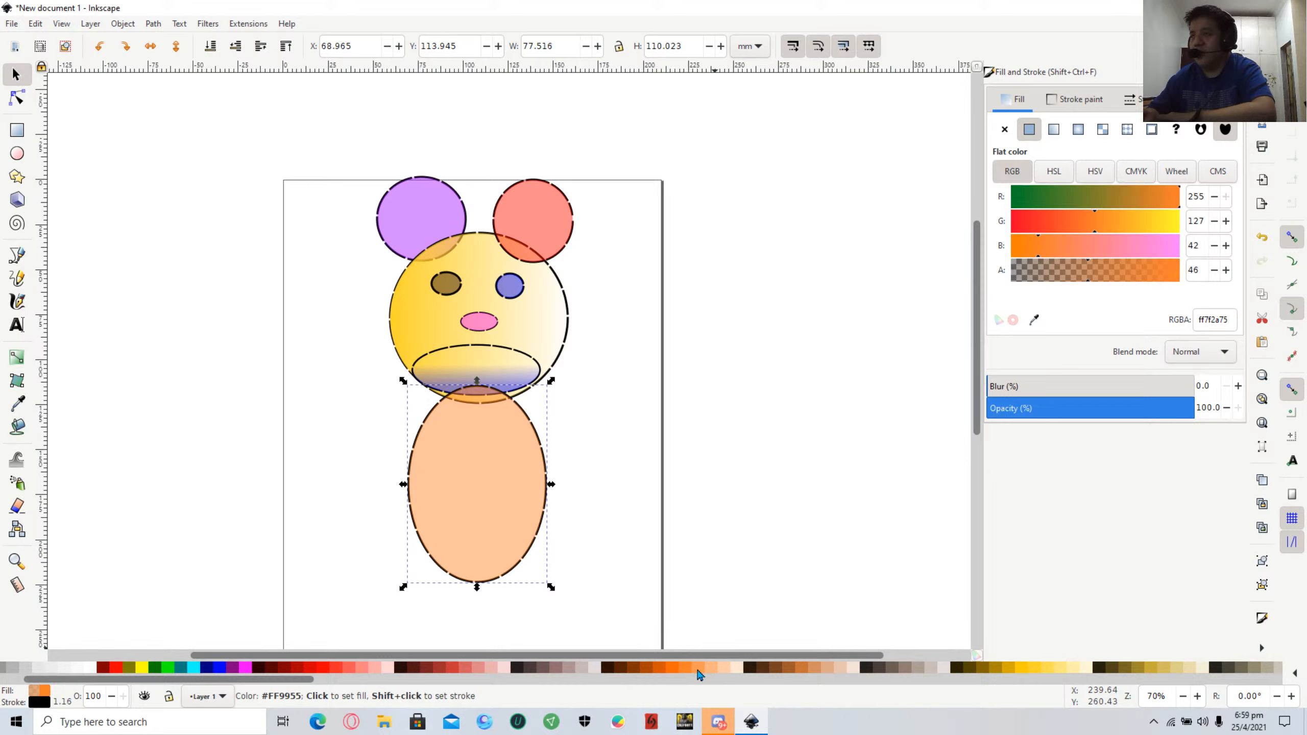
left_click(700, 671)
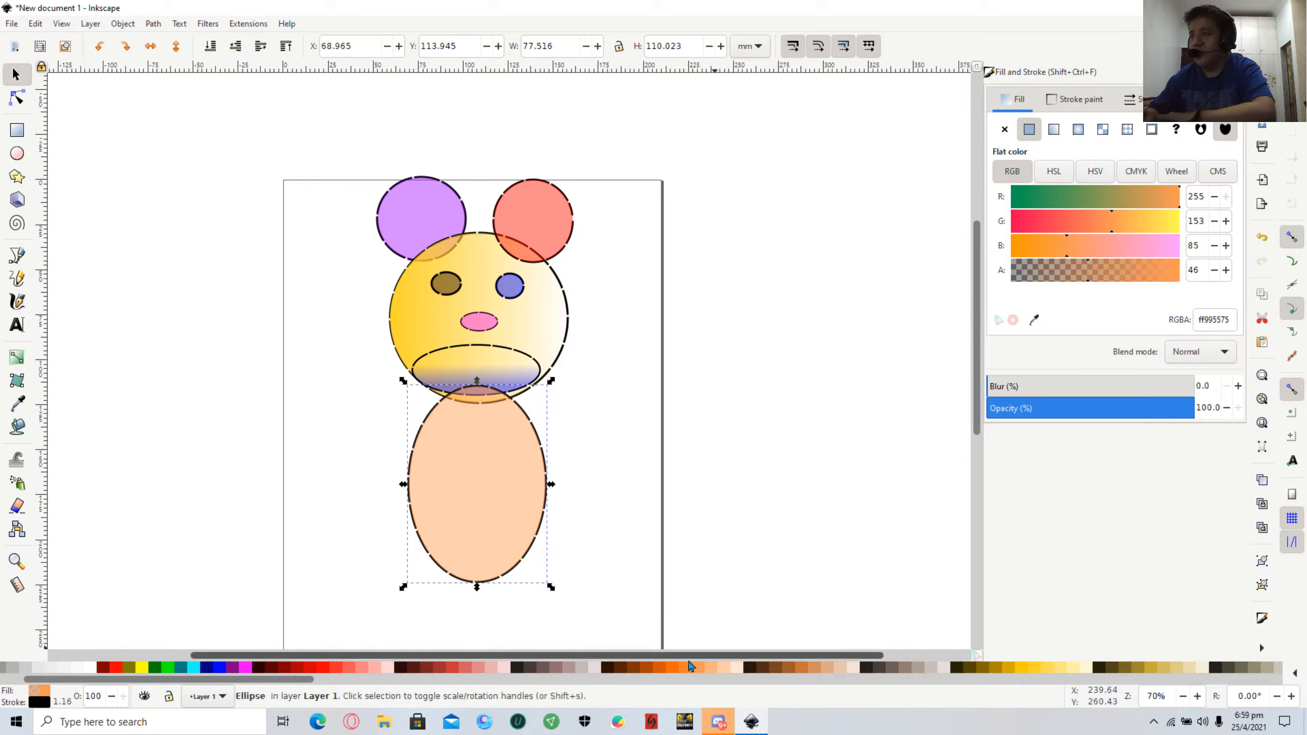
left_click(688, 668)
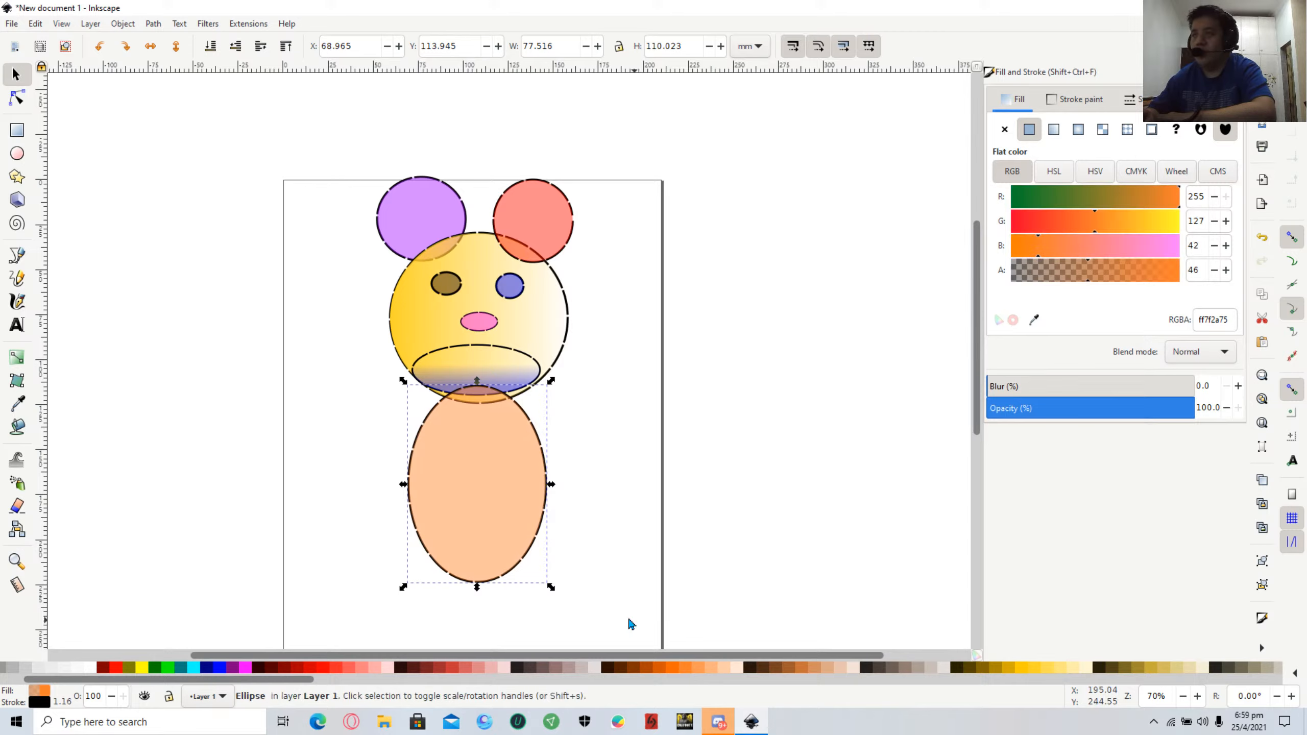
left_click(215, 668)
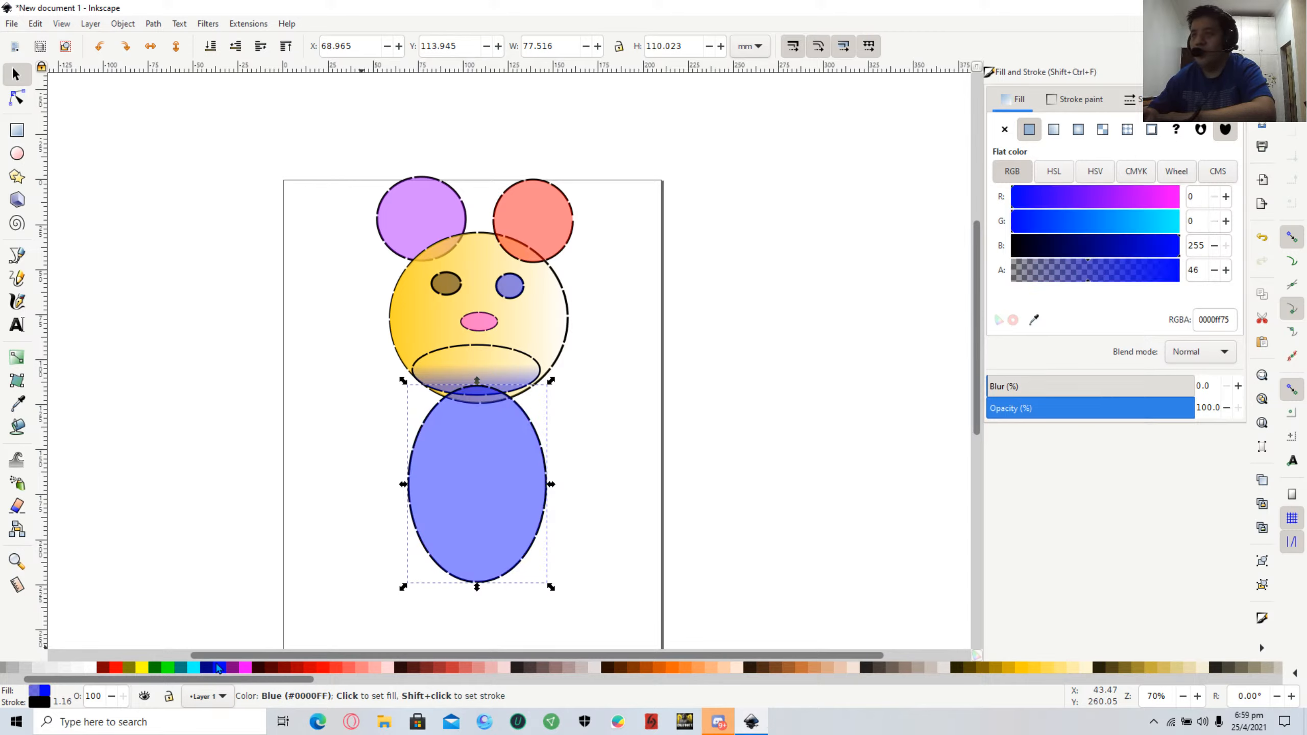
left_click(692, 466)
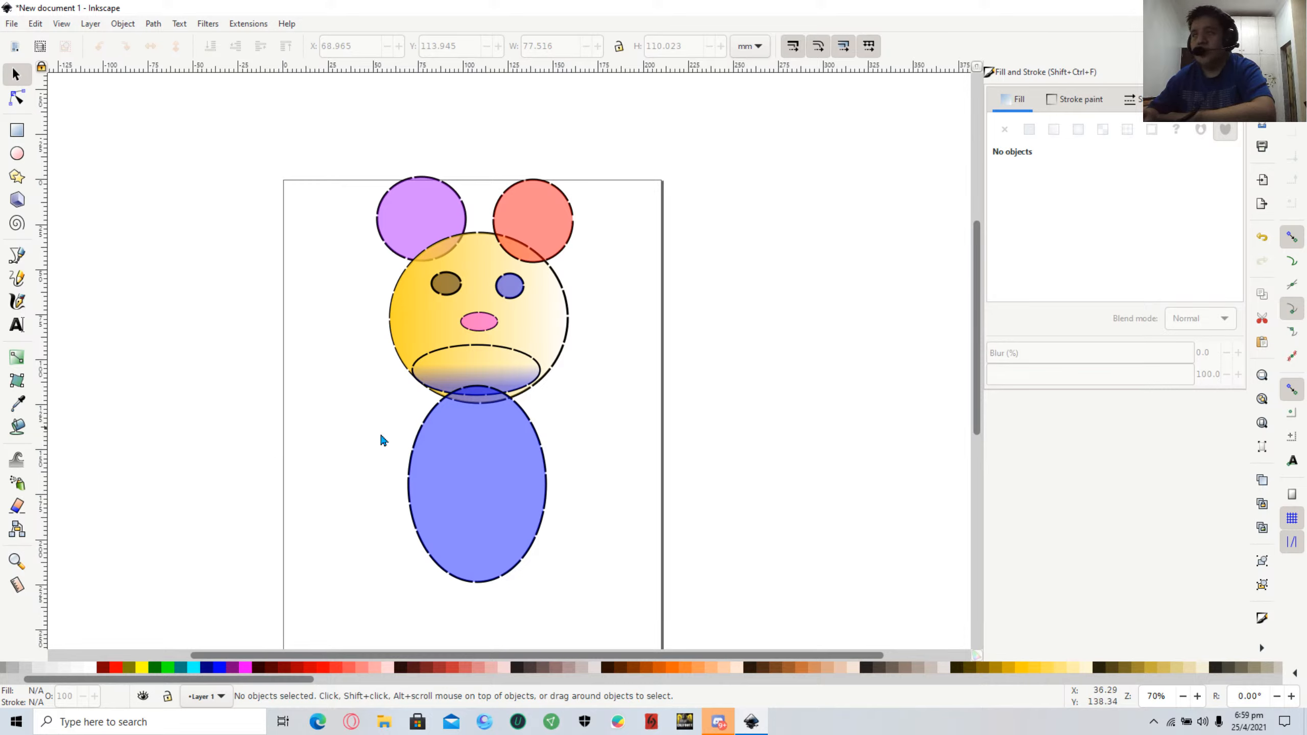
Draw a rounded rectangle about 24 by 42 mm as the left leg and move it up to overlap the body's lower edge.
left_click(17, 132)
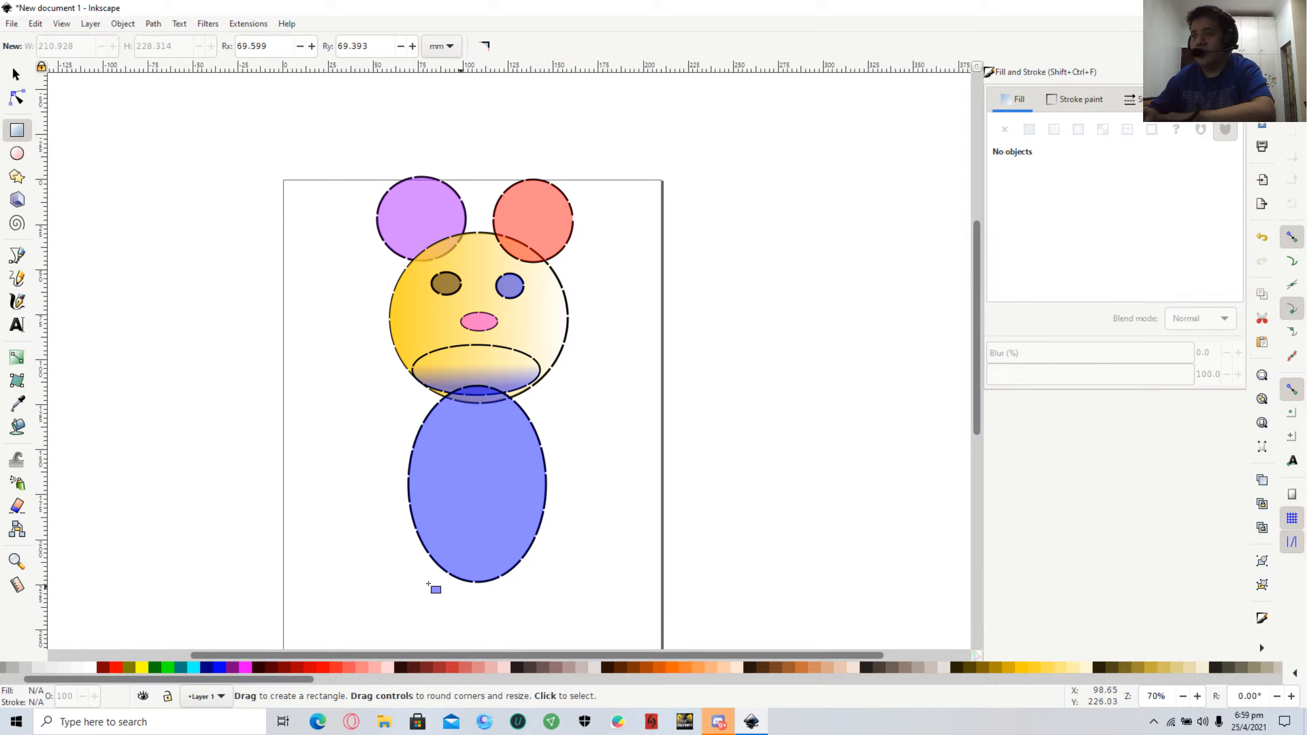
mouse_move(436, 579)
left_mouse_down()
mouse_move(525, 649)
mouse_move(551, 638)
mouse_move(463, 643)
mouse_move(479, 655)
left_mouse_up()
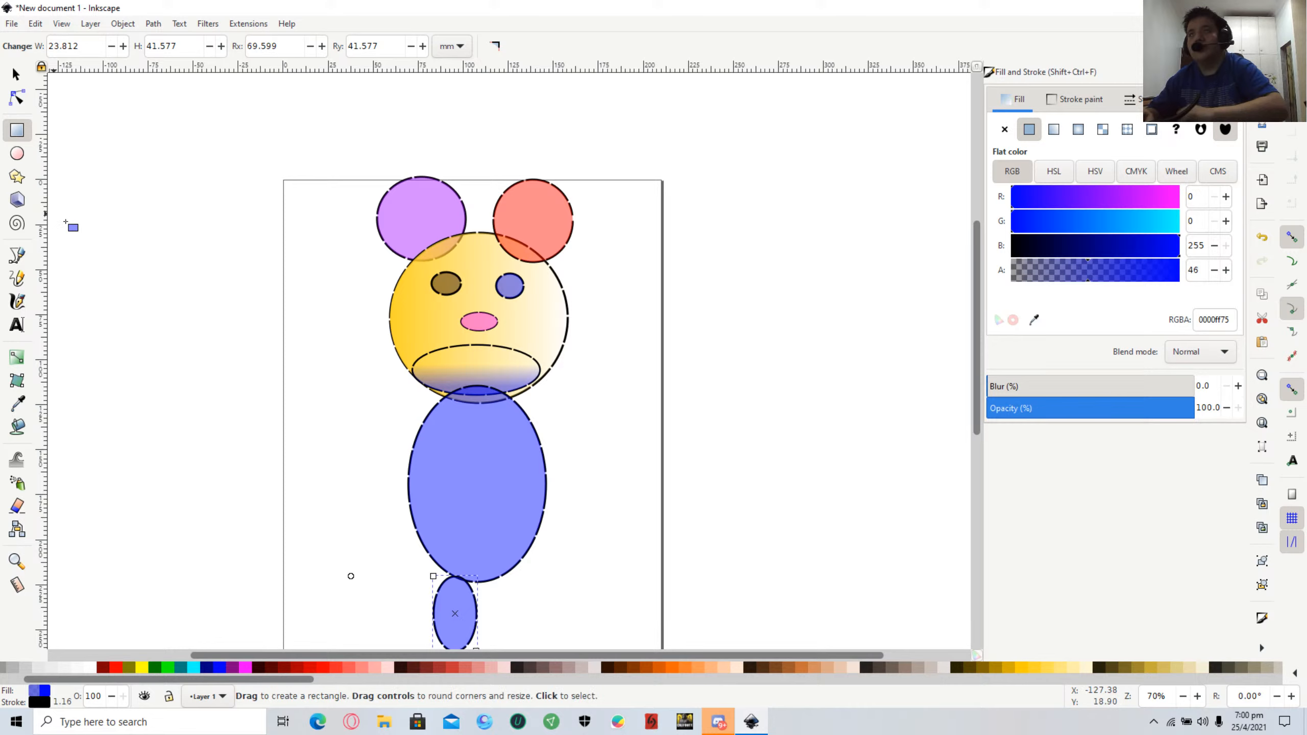
left_click(16, 75)
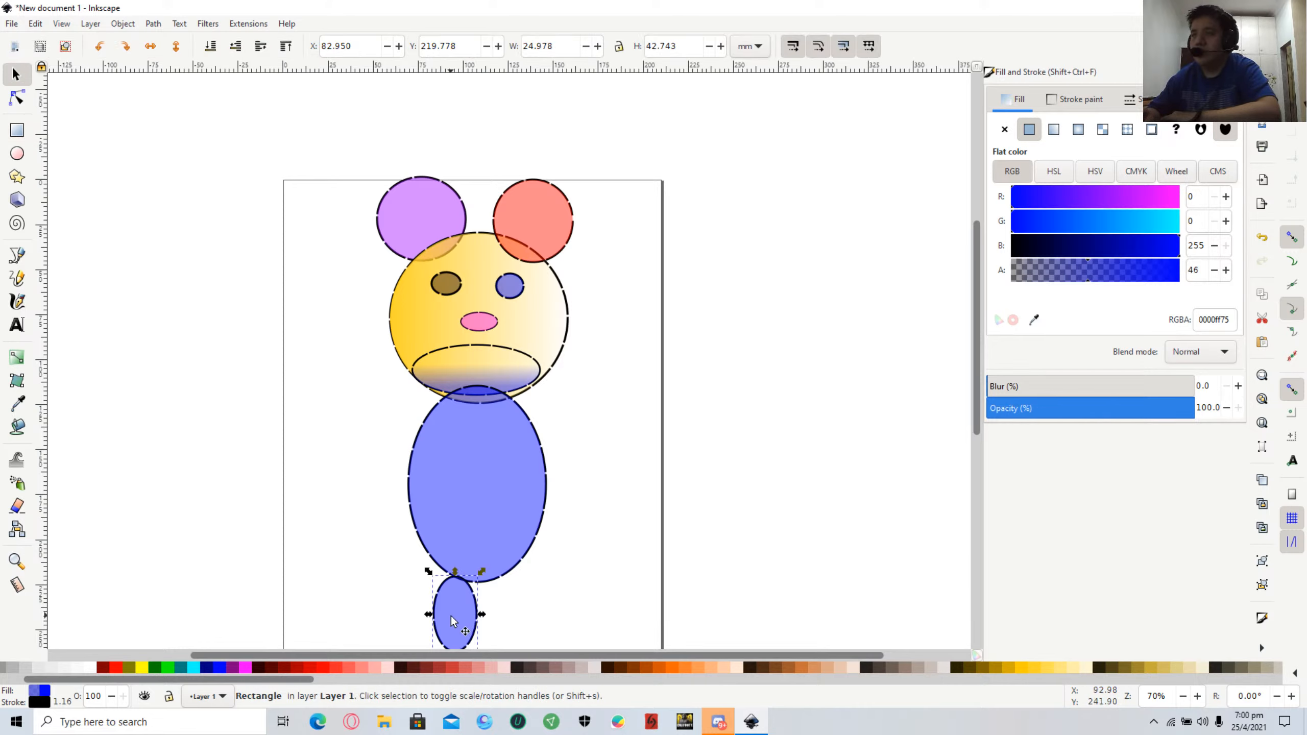
left_click_drag(452, 618, 455, 609)
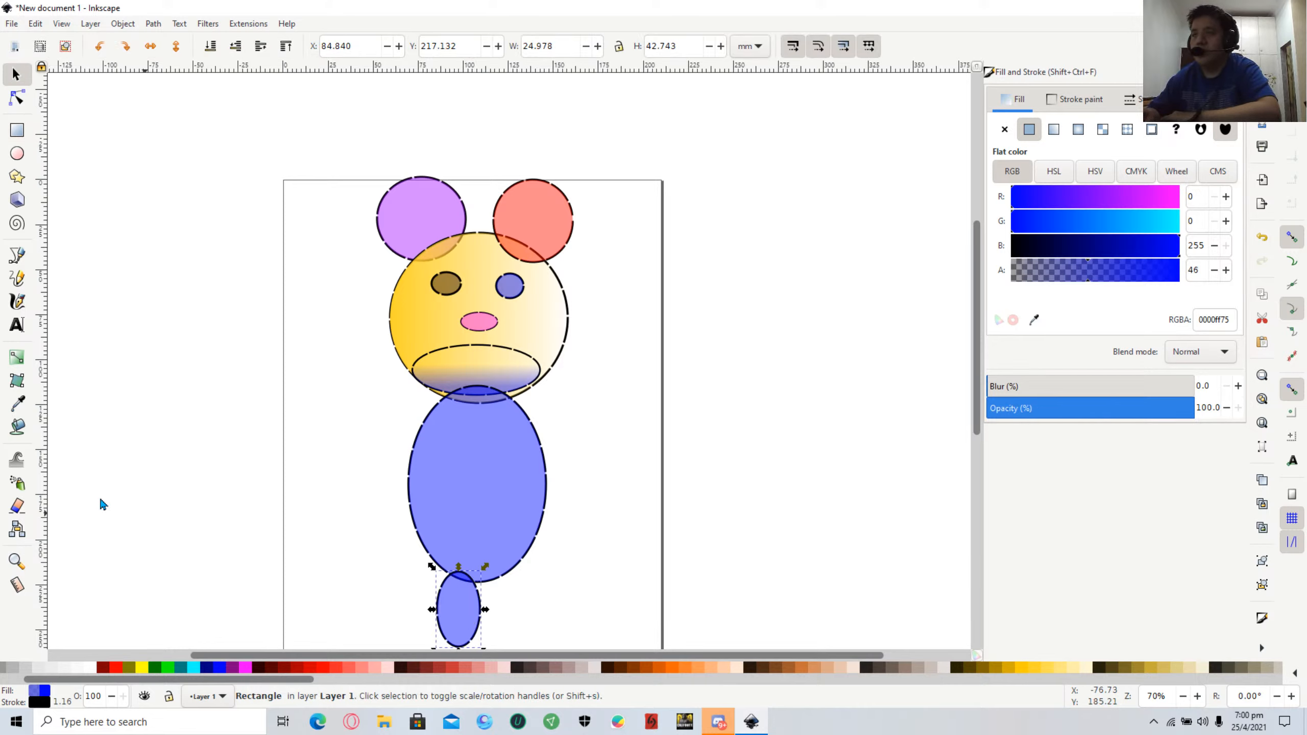
left_click(307, 441)
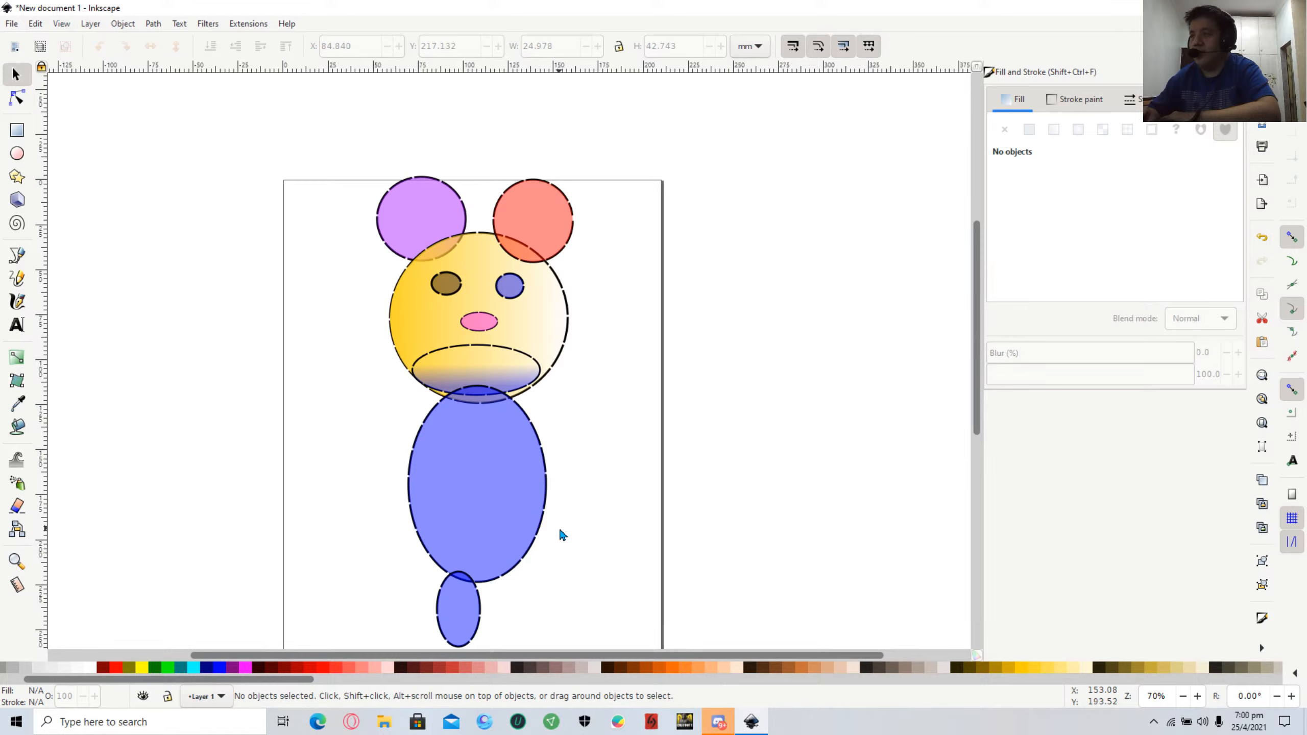
left_click_drag(558, 527, 645, 619)
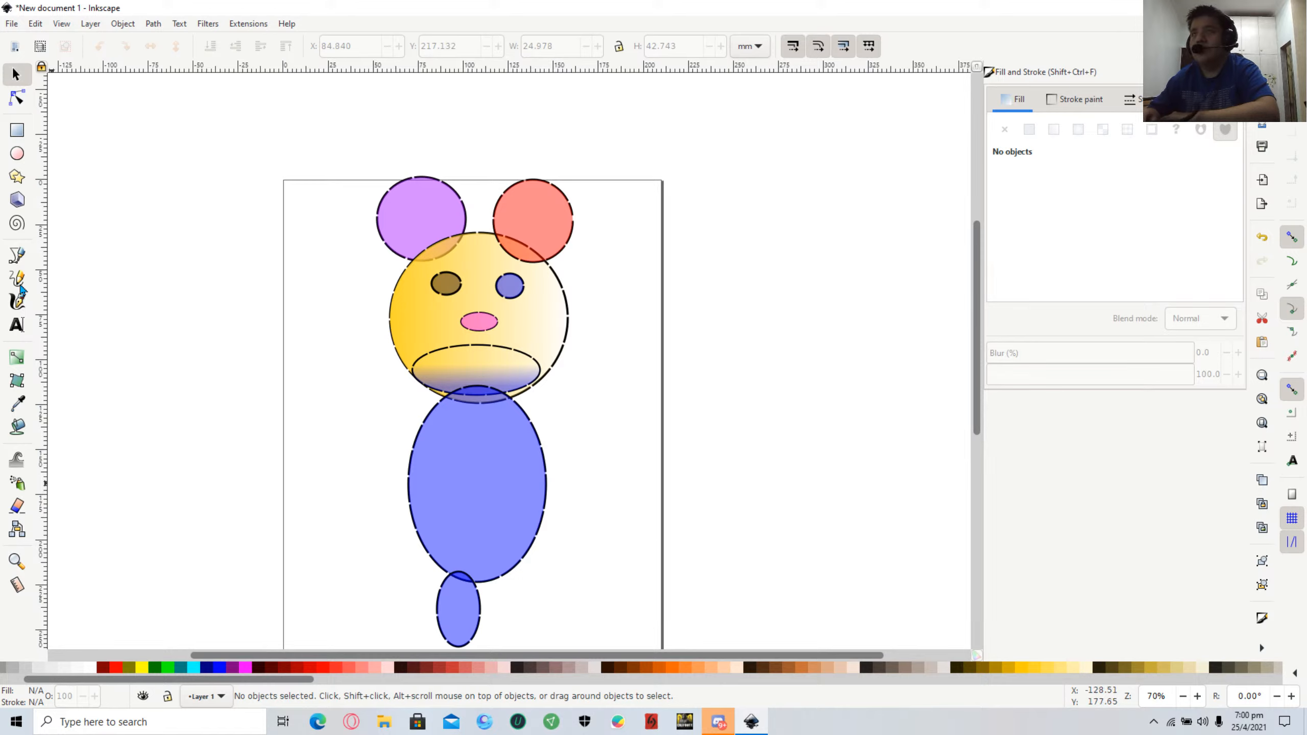
Draw a second rounded rectangle about 25 by 42 mm beside the first one as the right leg.
left_click(17, 130)
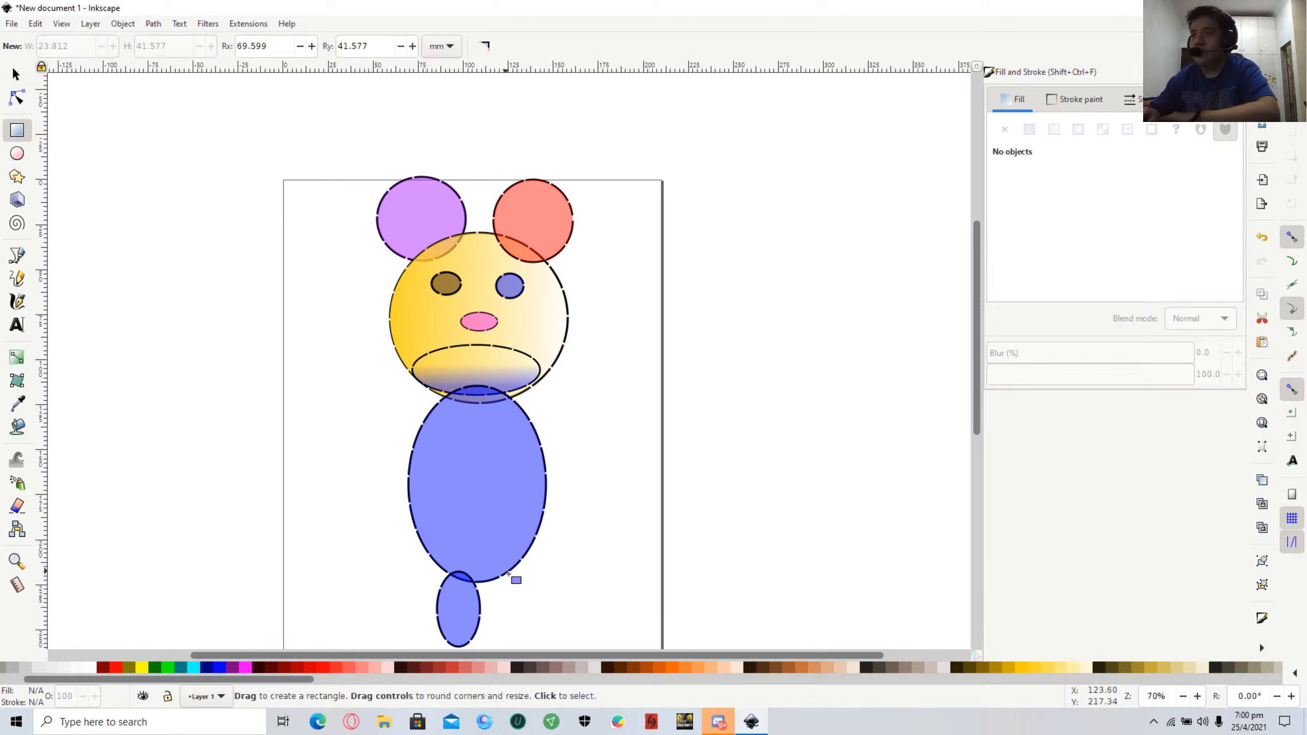
mouse_move(506, 570)
left_mouse_down()
mouse_move(523, 614)
mouse_move(516, 651)
mouse_move(568, 650)
mouse_move(613, 617)
mouse_move(612, 632)
mouse_move(566, 644)
mouse_move(615, 663)
mouse_move(650, 646)
mouse_move(657, 610)
mouse_move(542, 638)
mouse_move(555, 651)
mouse_move(508, 609)
left_mouse_up()
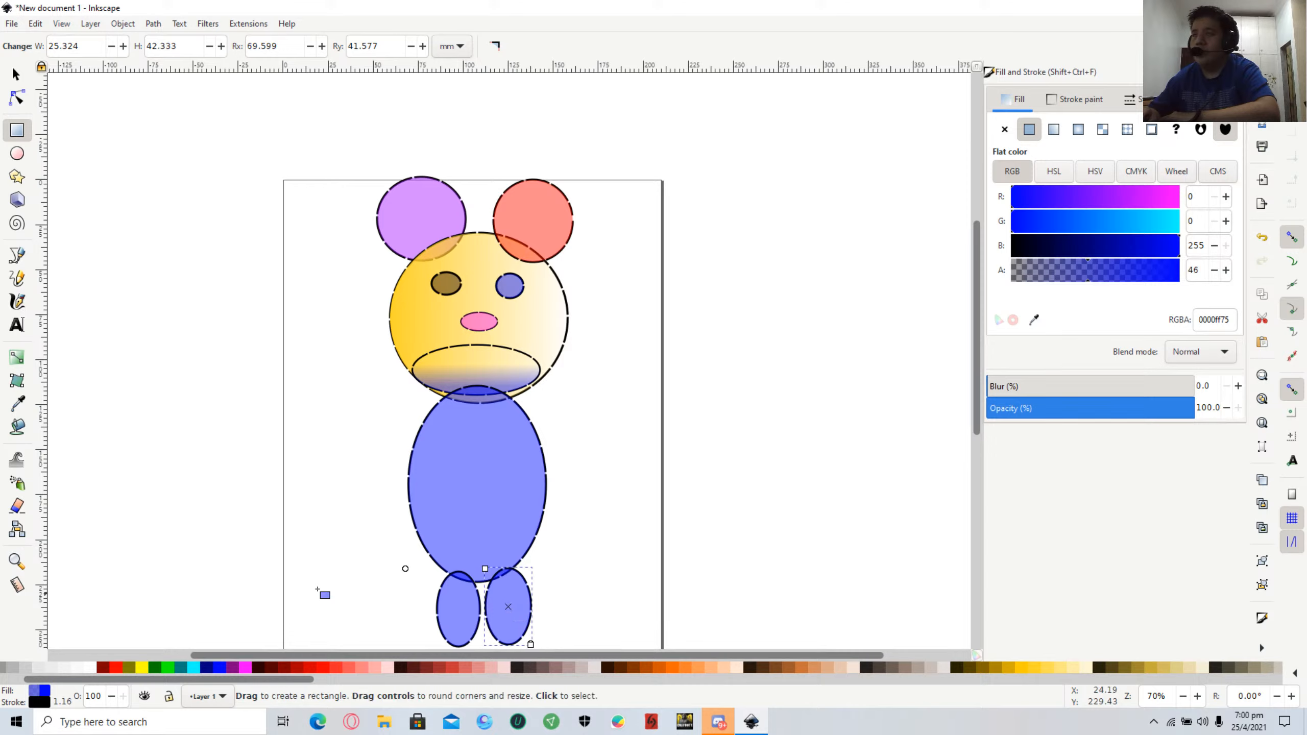
left_click(335, 535)
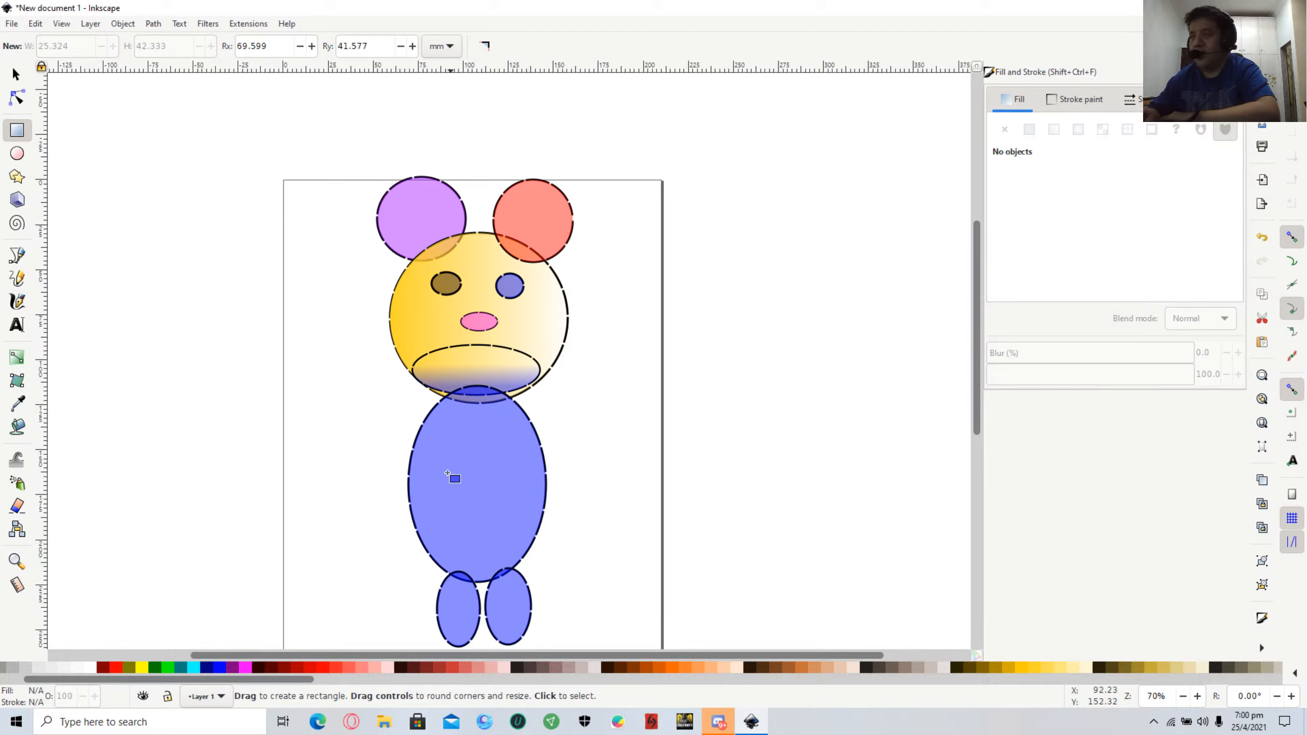
Fill the left leg with the muted red #D35F5F.
left_click(458, 616)
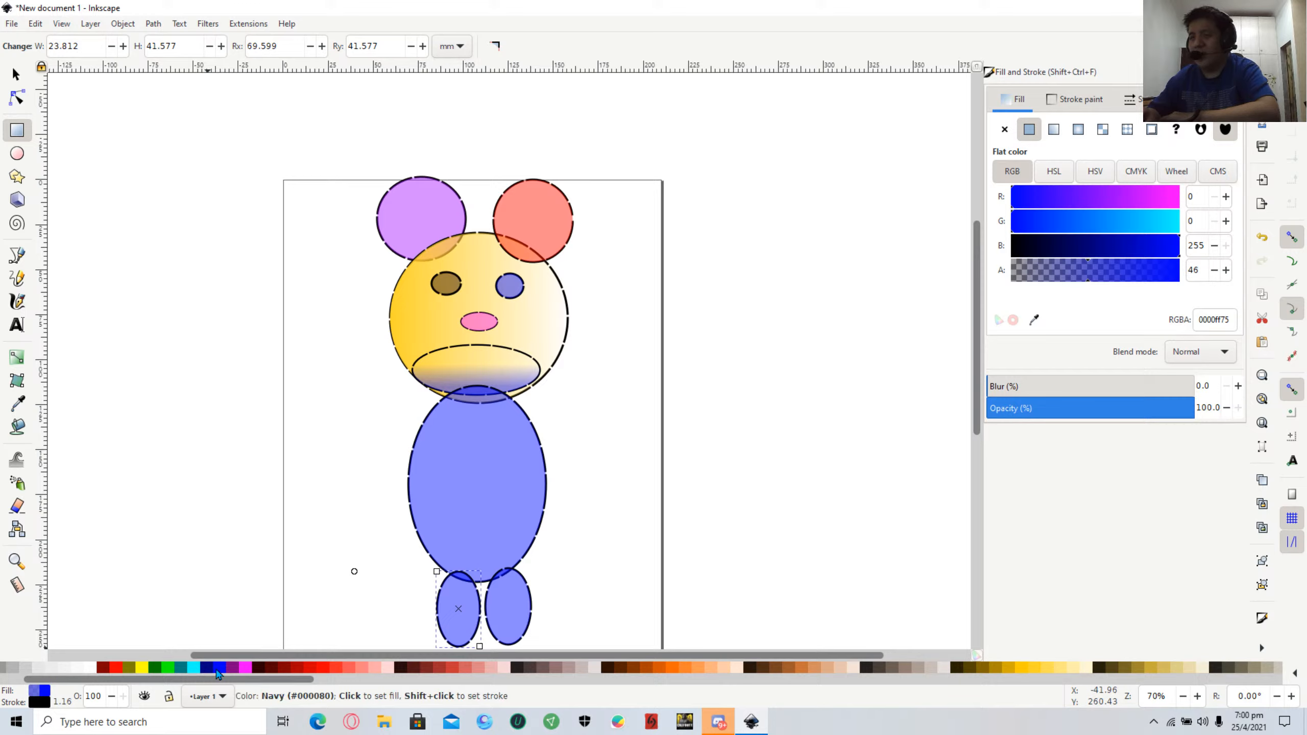
left_click(462, 674)
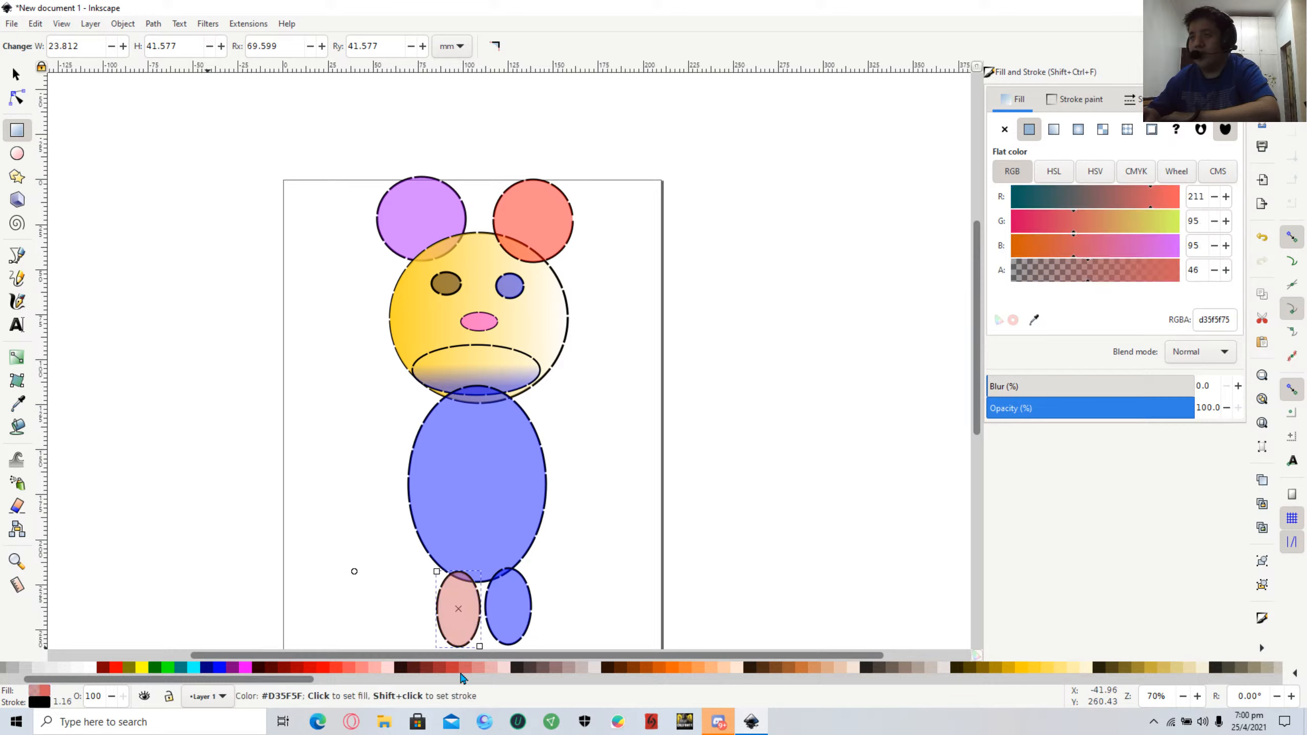
left_click(528, 616)
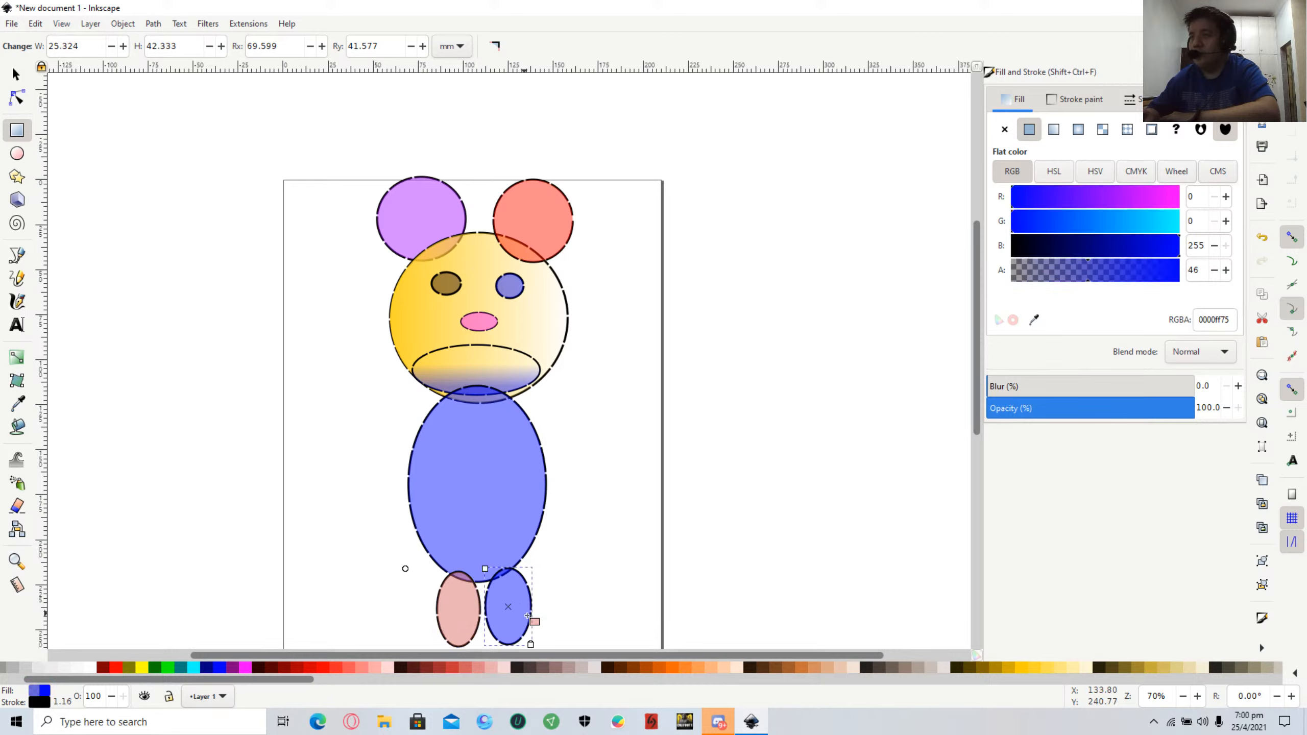
left_click(619, 479)
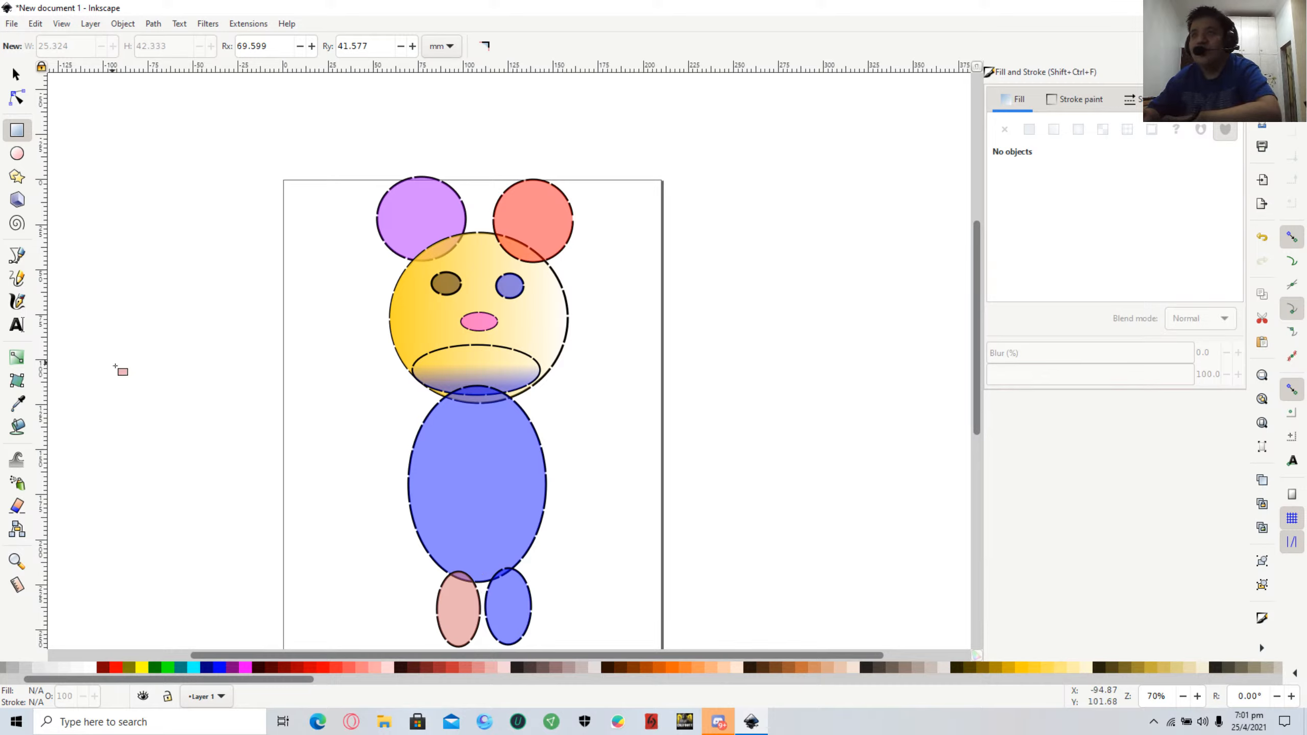
Draw a flat ellipse as the left arm, move its inner end onto the body, and enlarge it to about 107 by 14 mm.
left_click(17, 153)
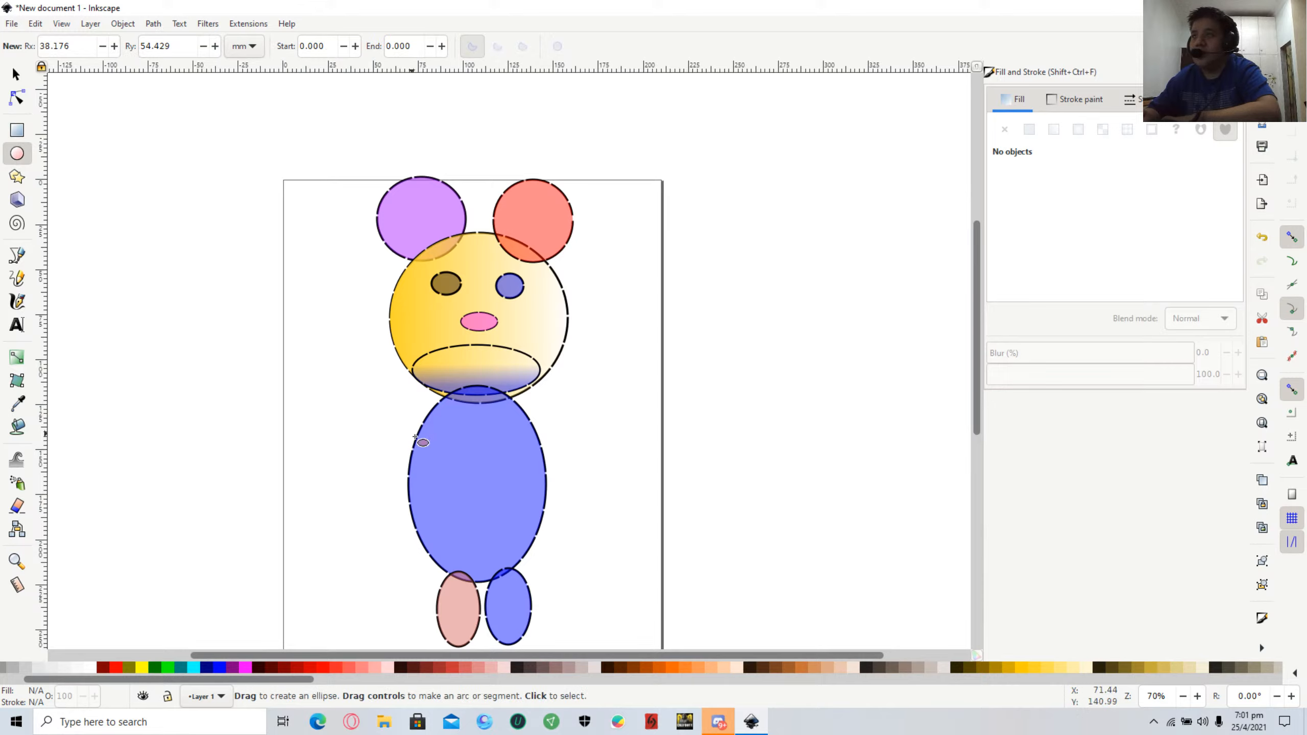
mouse_move(416, 424)
left_mouse_down()
mouse_move(353, 449)
mouse_move(334, 480)
mouse_move(357, 490)
mouse_move(318, 558)
mouse_move(262, 534)
mouse_move(204, 480)
mouse_move(242, 499)
mouse_move(245, 520)
mouse_move(186, 522)
mouse_move(158, 479)
mouse_move(181, 452)
mouse_move(254, 430)
left_mouse_up()
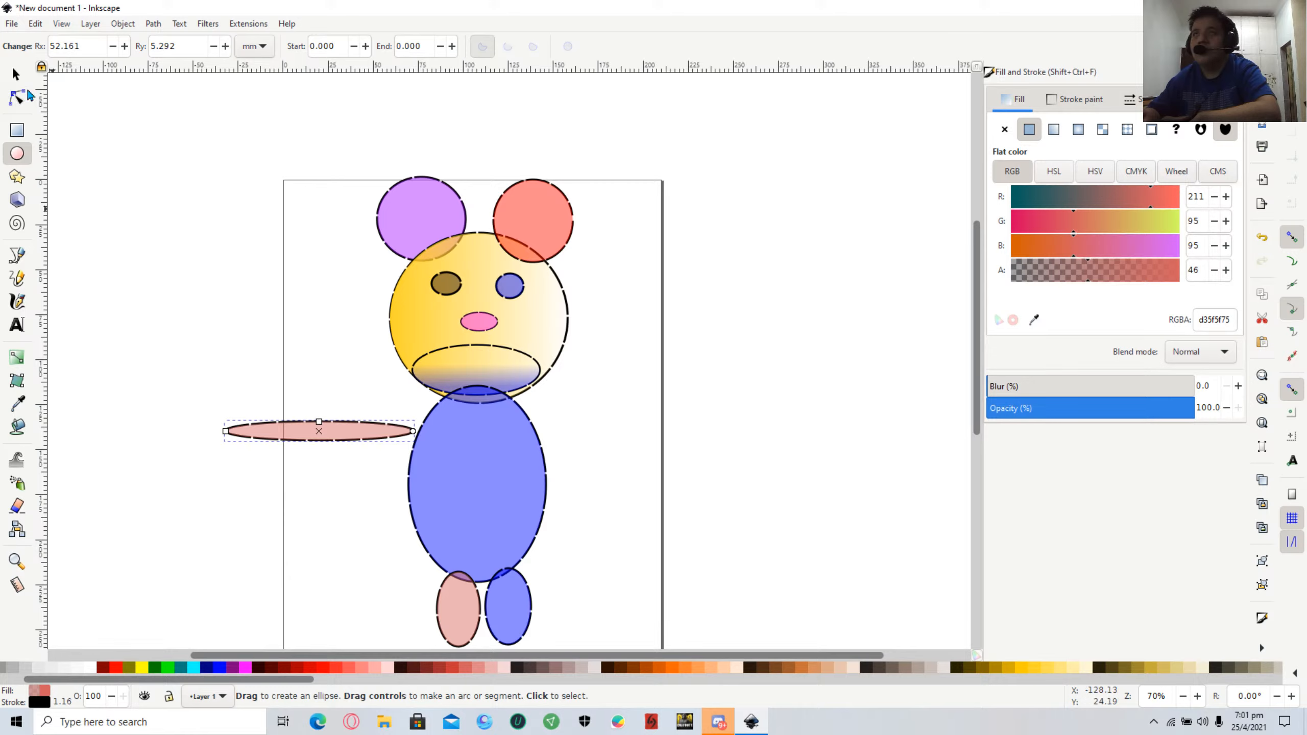
left_click(15, 75)
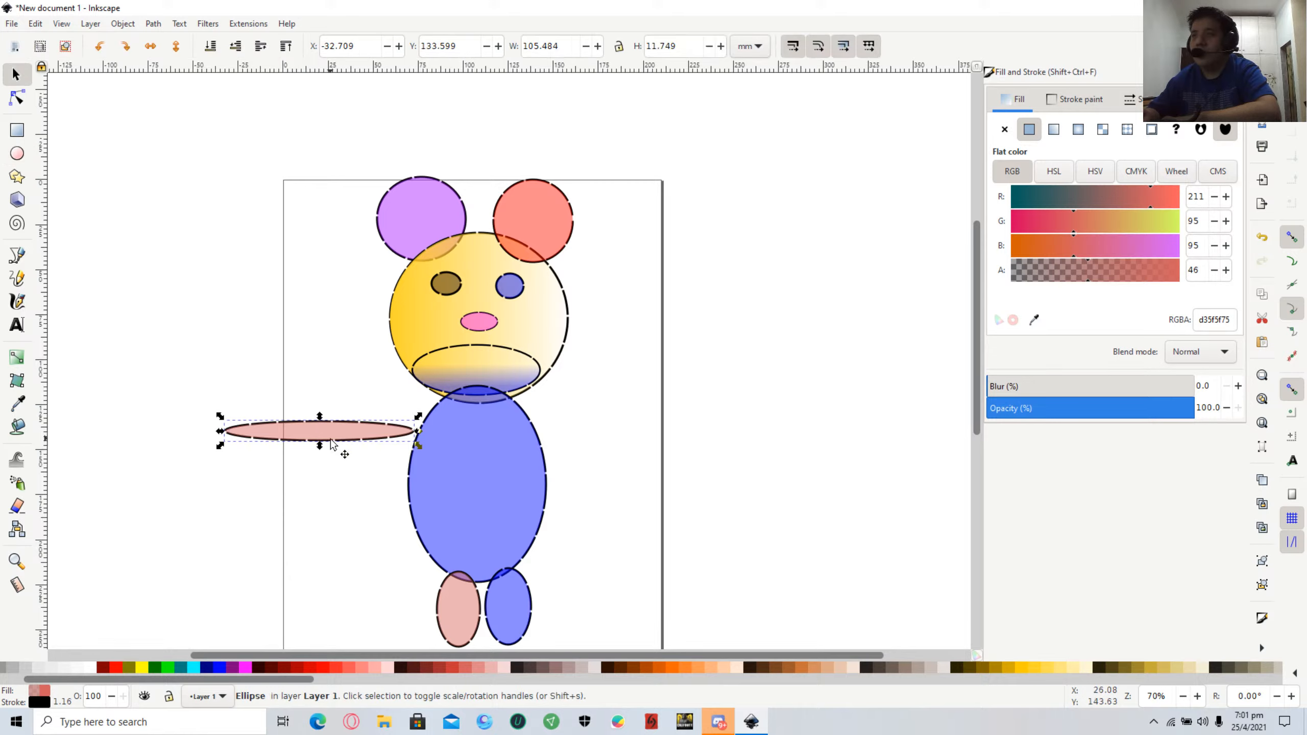
mouse_move(329, 433)
left_mouse_down()
mouse_move(352, 441)
mouse_move(367, 403)
mouse_move(344, 452)
left_mouse_up()
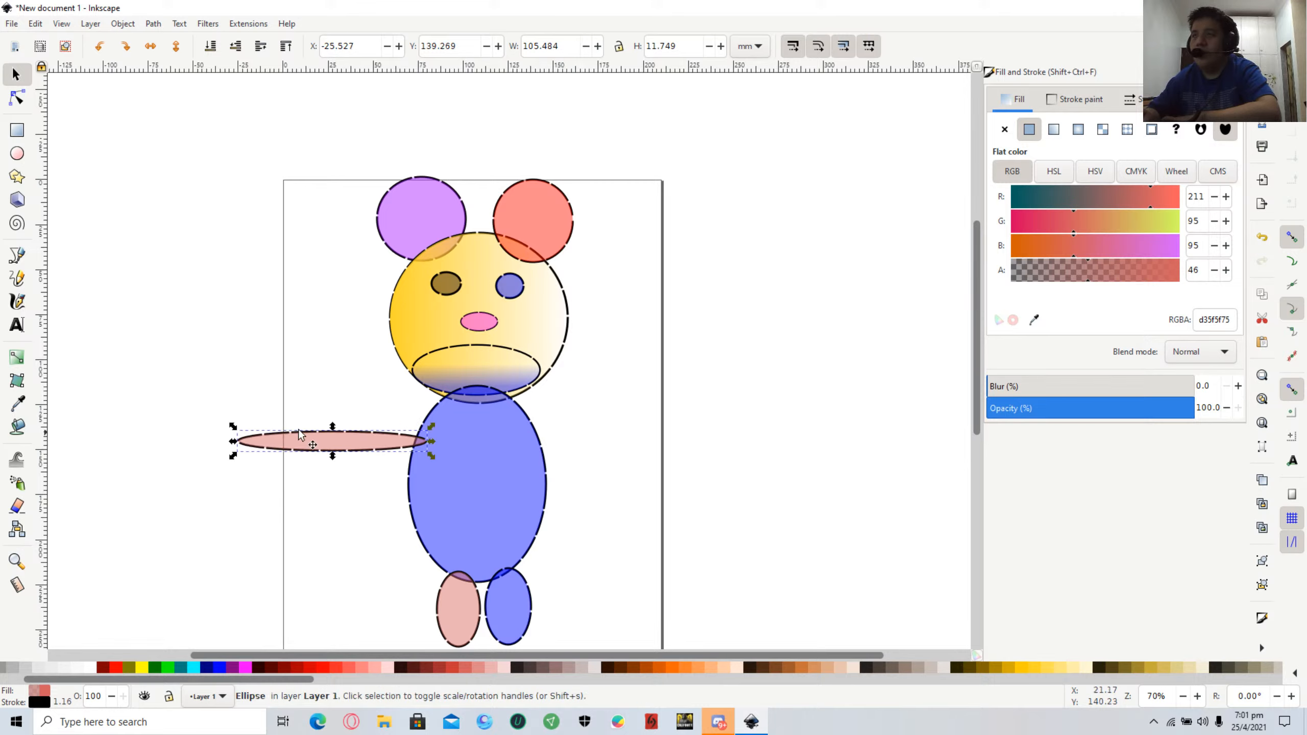
left_click_drag(234, 432, 229, 423)
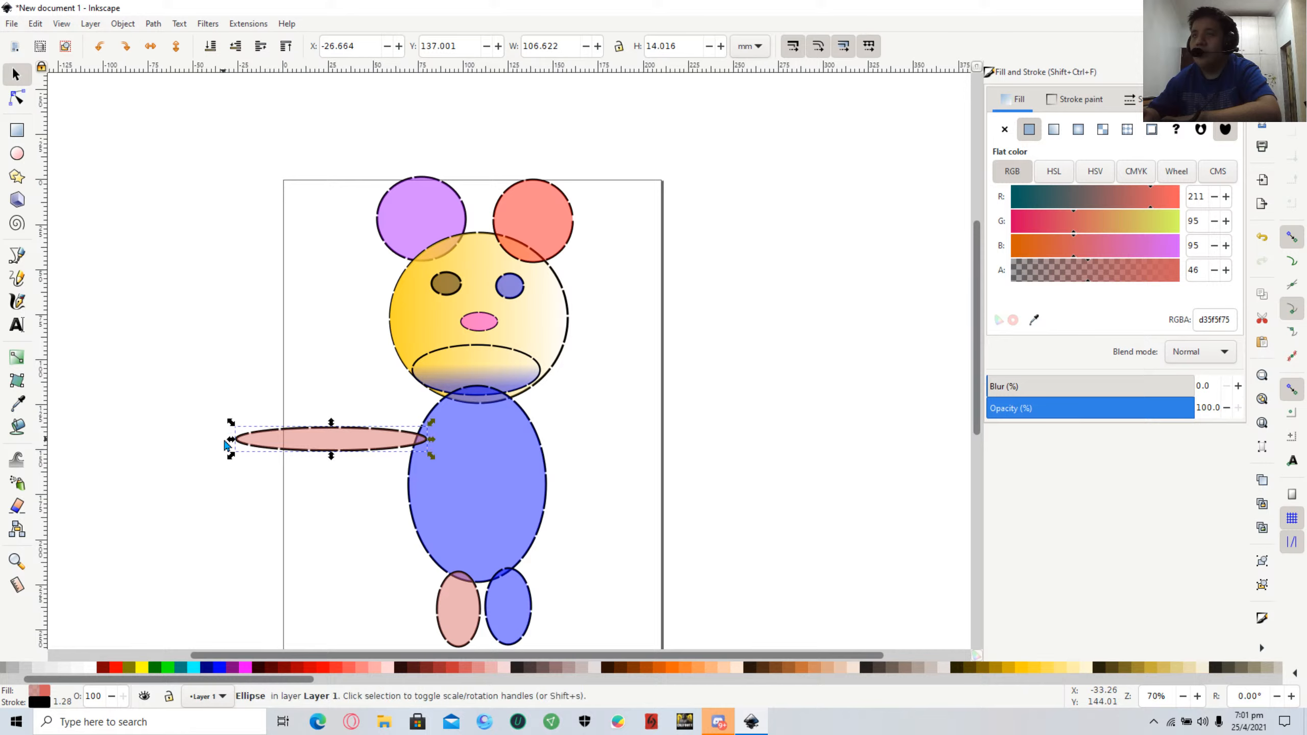
left_click(227, 452)
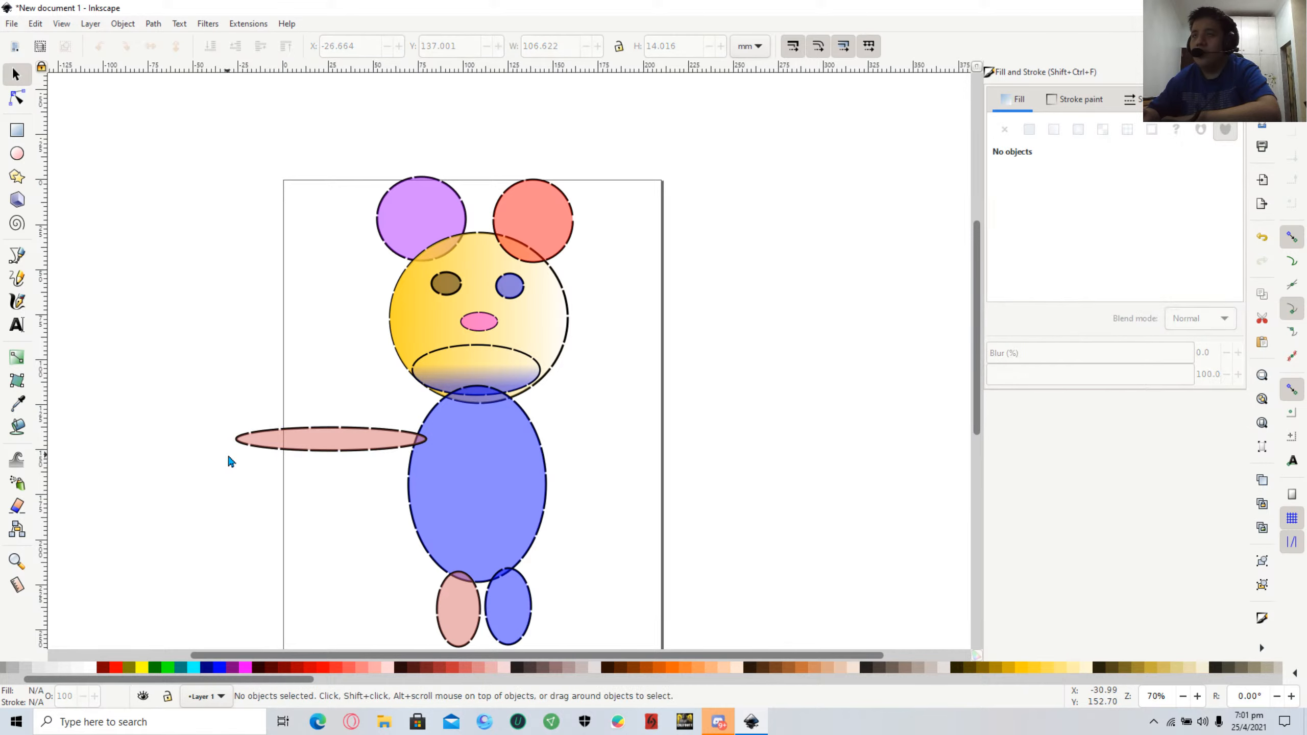
Rotate the left arm so its outer end slopes downward from the shoulder, and skew it slightly.
left_click(282, 441)
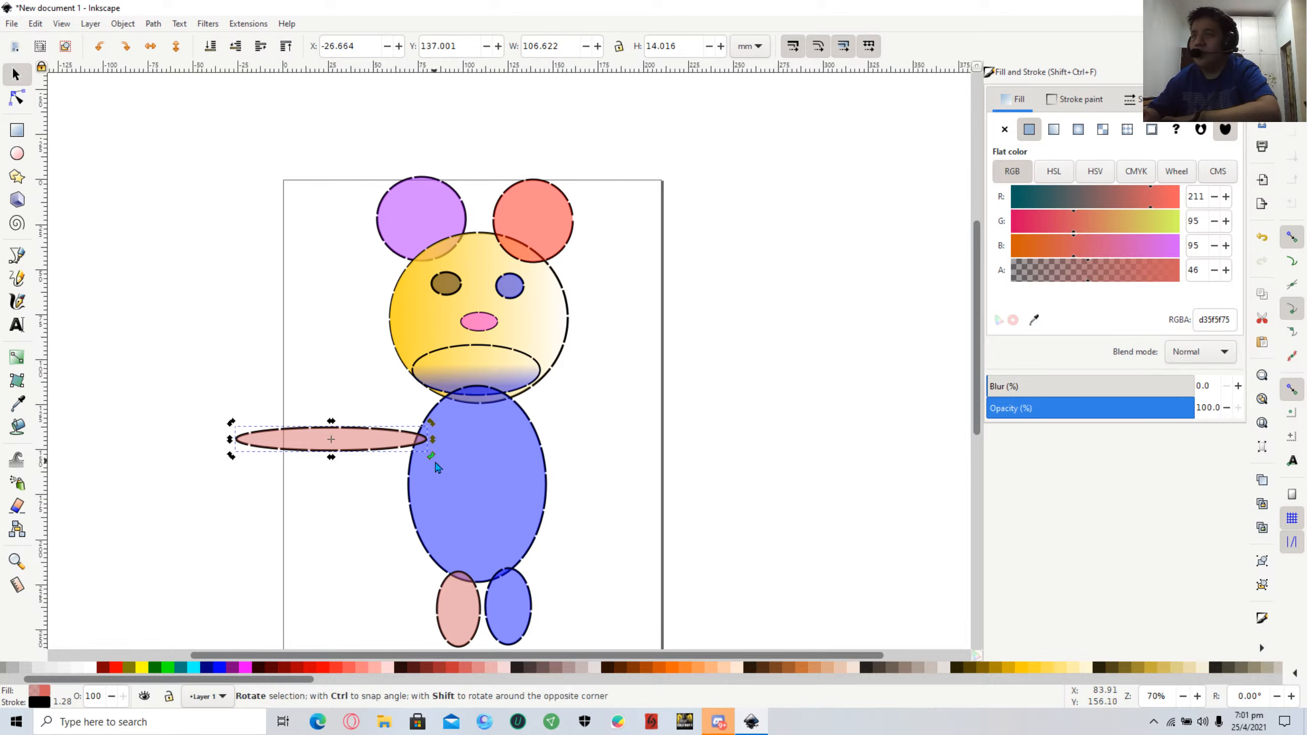
left_click_drag(433, 456, 390, 430)
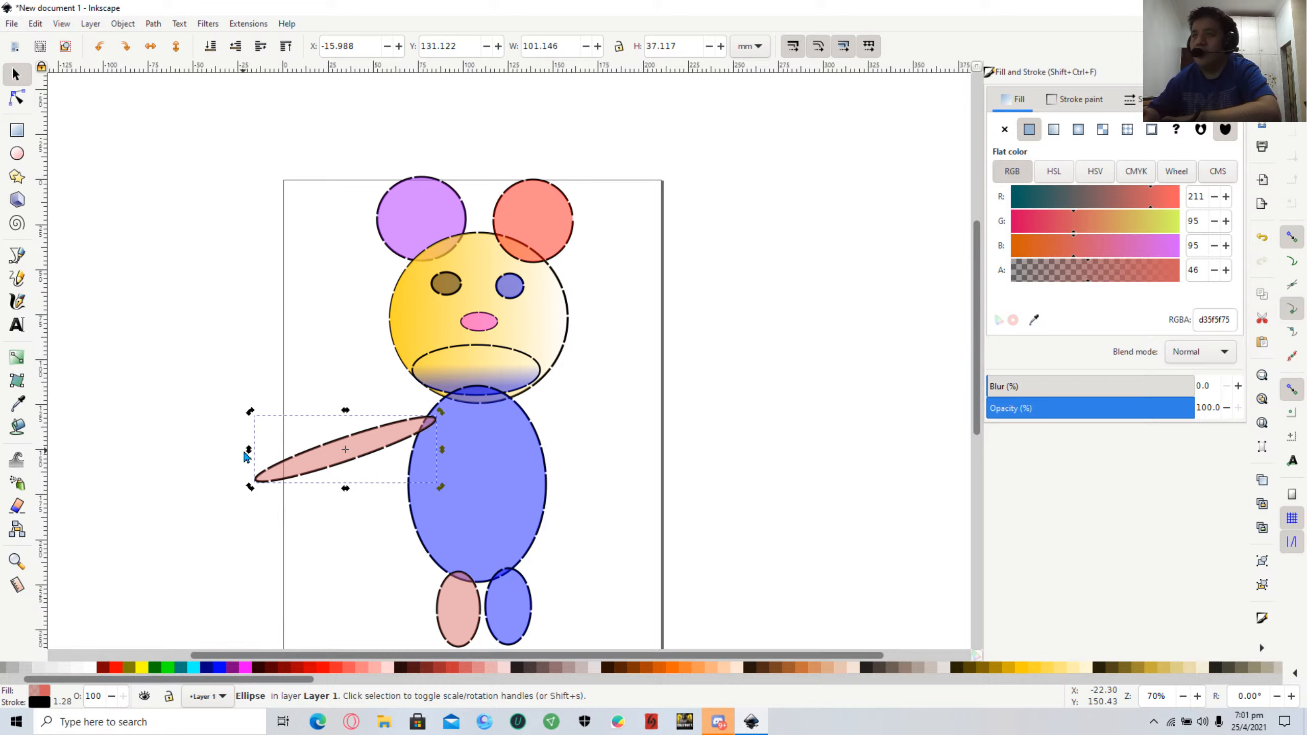
left_click_drag(249, 453, 276, 457)
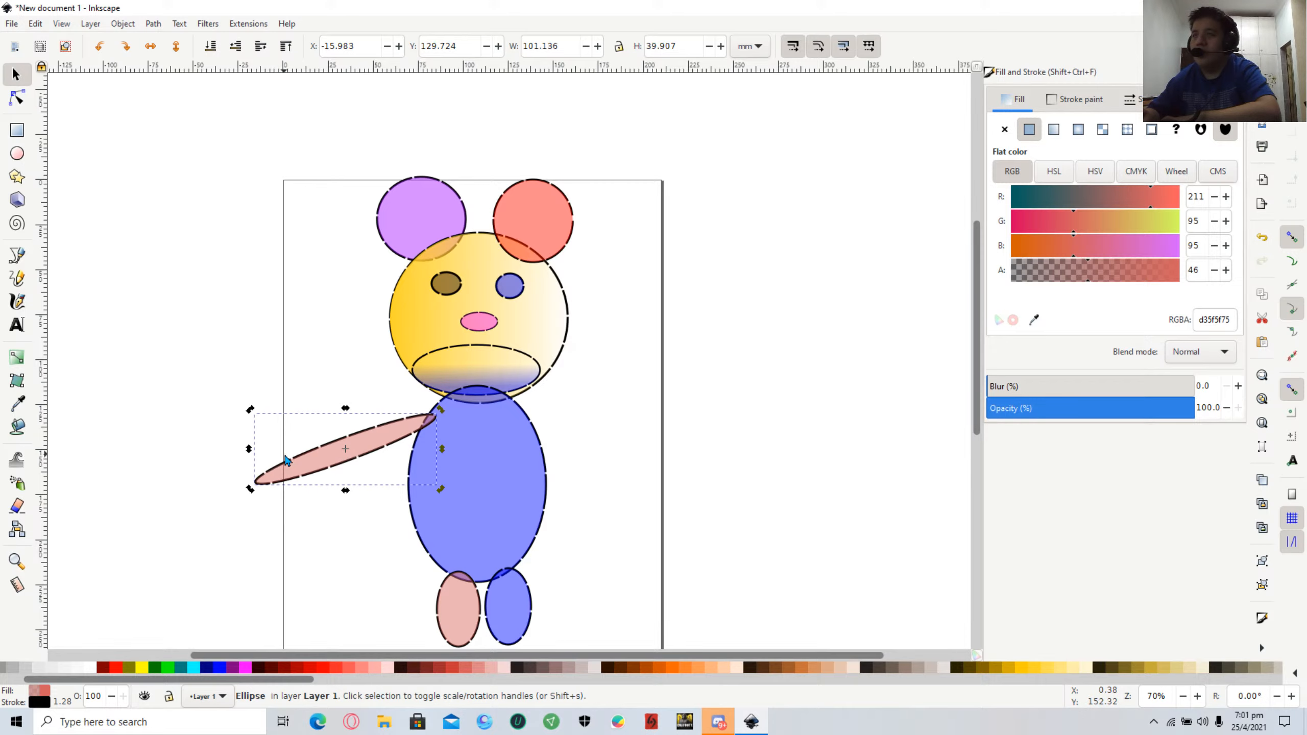
key("Escape")
left_click(316, 456)
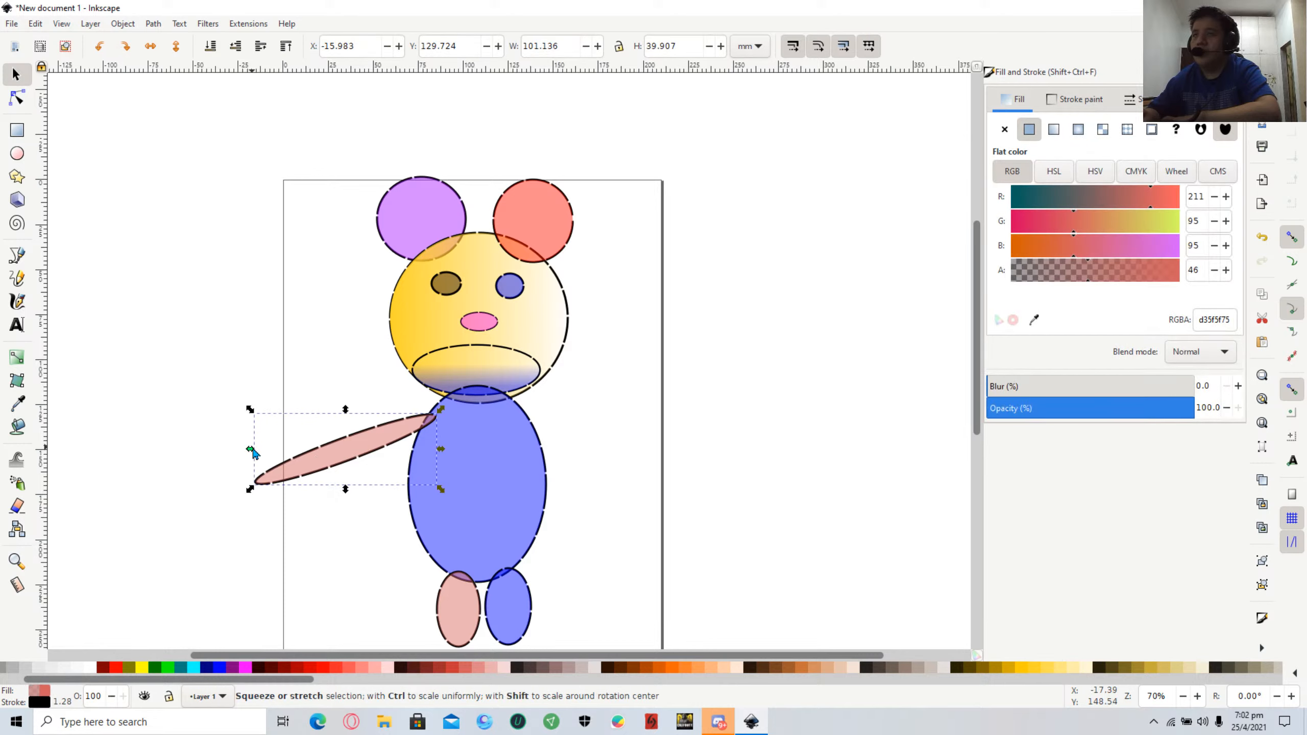
Shorten the slanted left arm to about 82 mm overall width and move its inner end further onto the body.
left_click_drag(252, 452, 288, 450)
left_click_drag(392, 434, 406, 432)
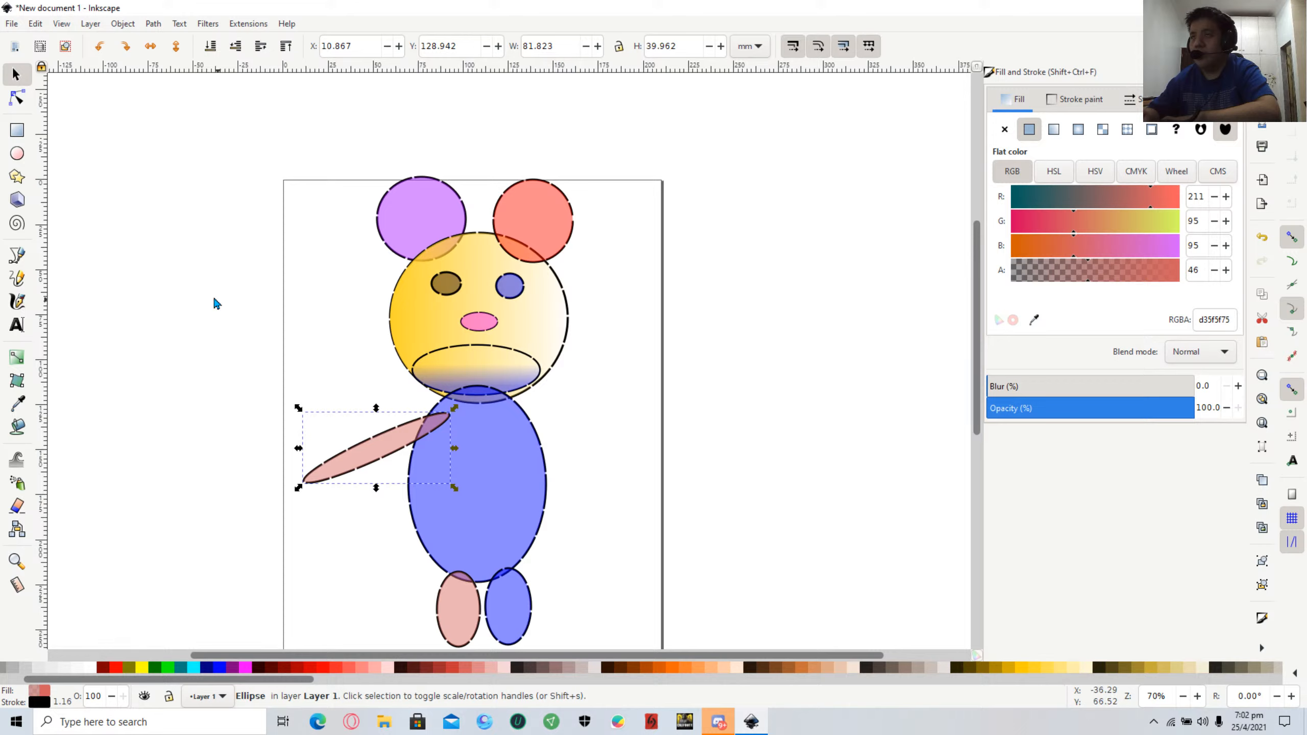
left_click(196, 283)
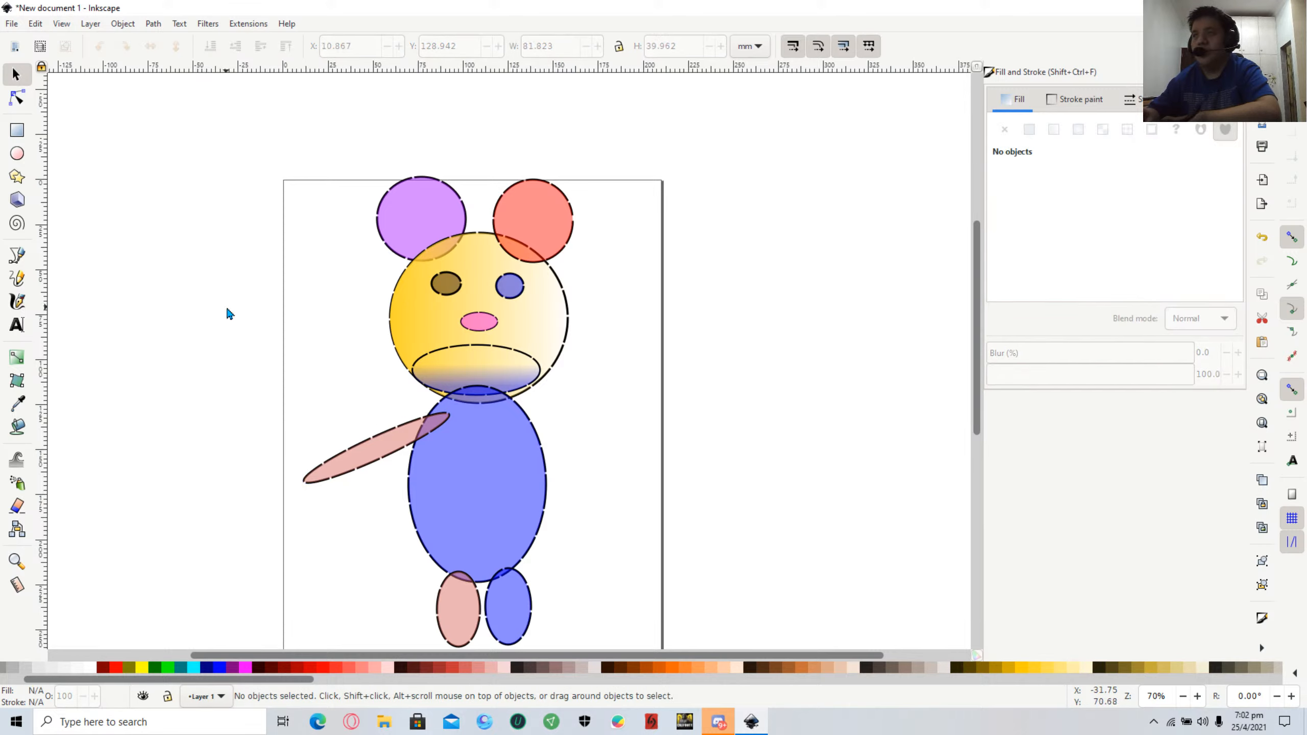
Draw a flat ellipse about 115 by 22 mm as the right arm, extending outward from the body's upper right side.
left_click(17, 154)
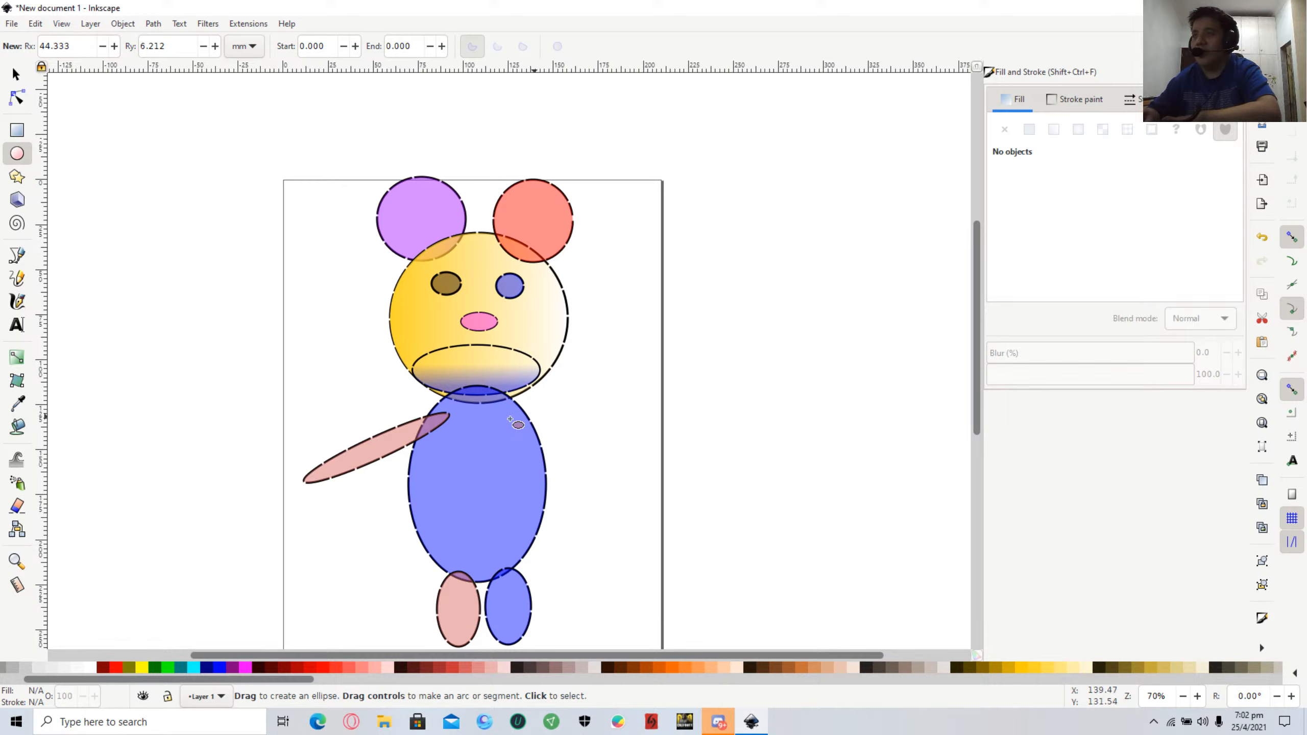
left_click_drag(526, 421, 730, 458)
left_click_drag(611, 430, 611, 432)
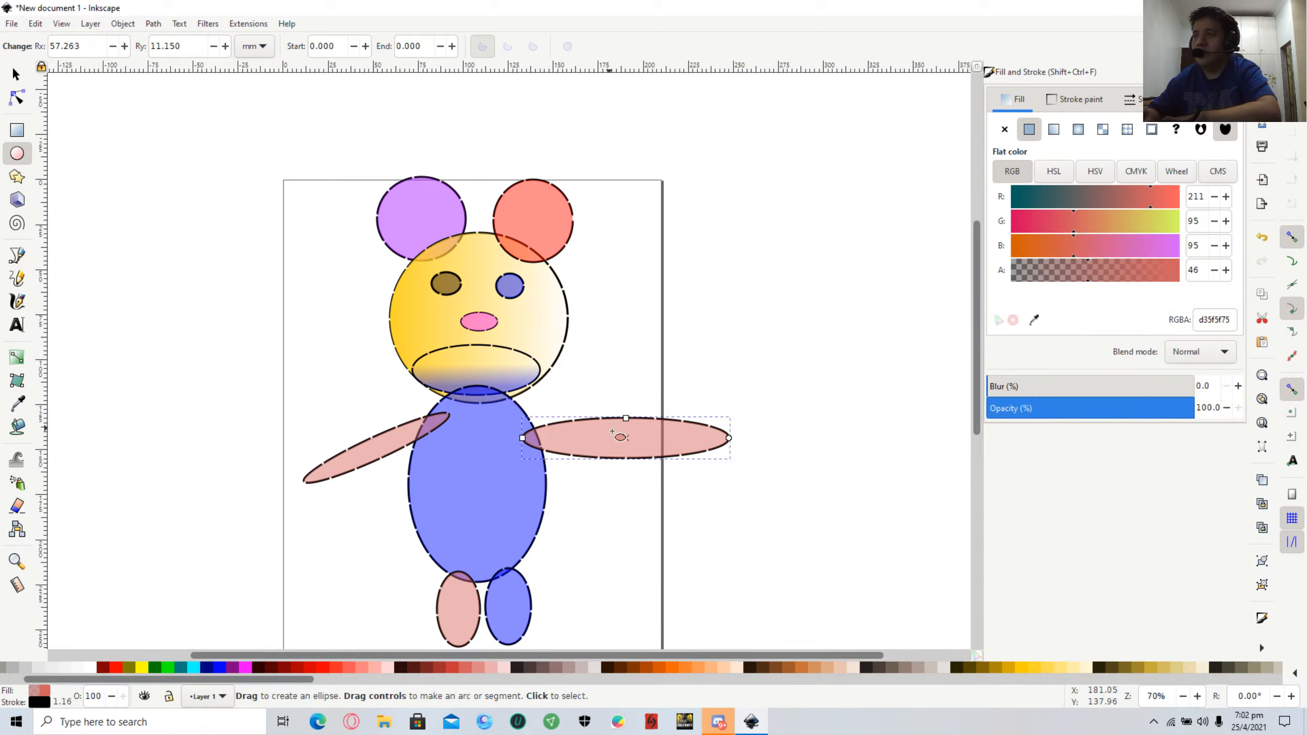
Turn the right arm ellipse into a slice with its end angle at about 354°.
left_click(762, 420)
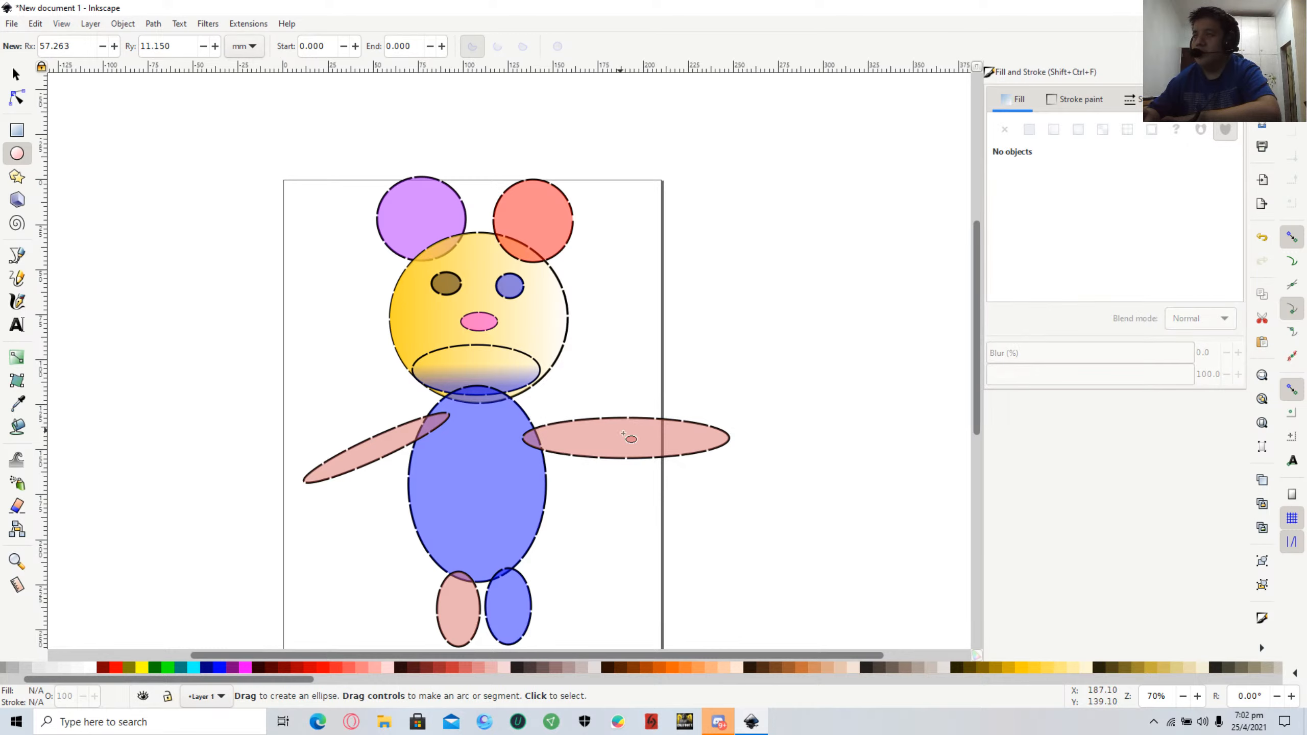
left_click(631, 438)
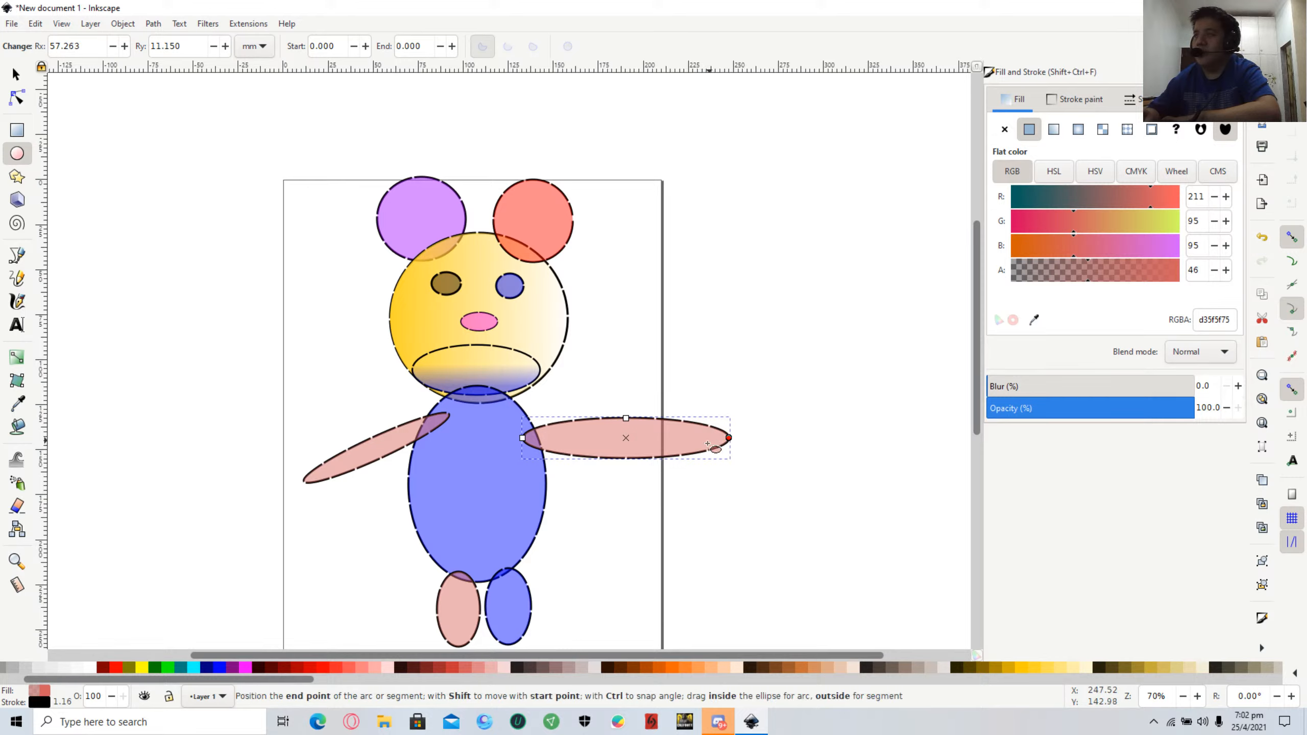
left_click_drag(707, 443, 854, 443)
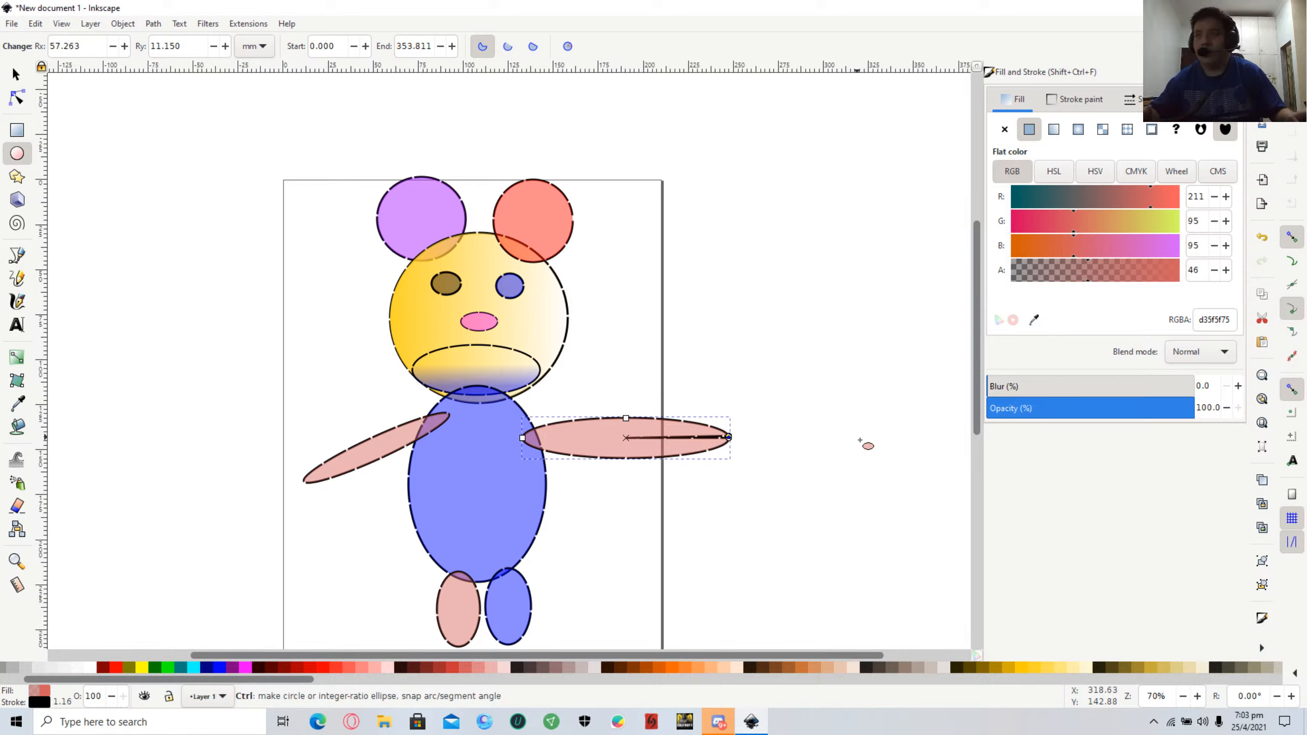
Undo the right arm's slice and reshape the ellipse into a slice with its end angle at about 359°.
key("ctrl+z")
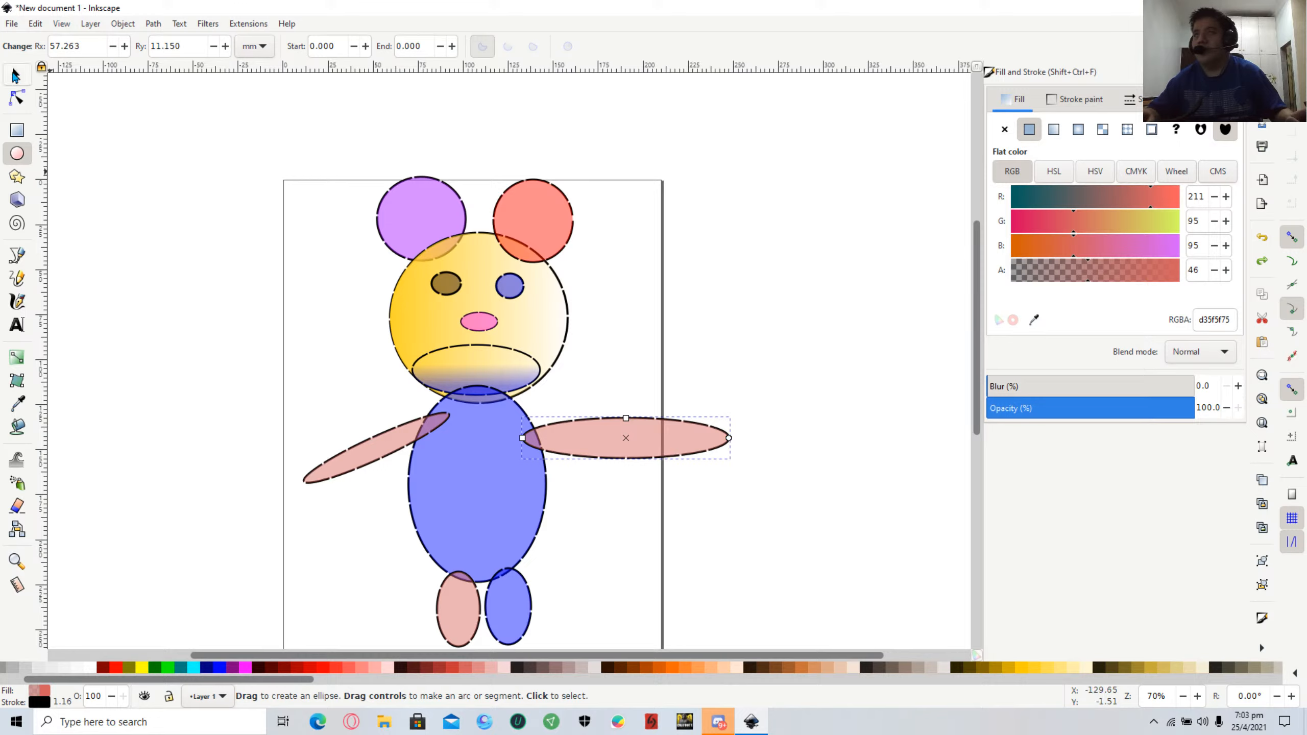
left_click(15, 75)
double_click(655, 432)
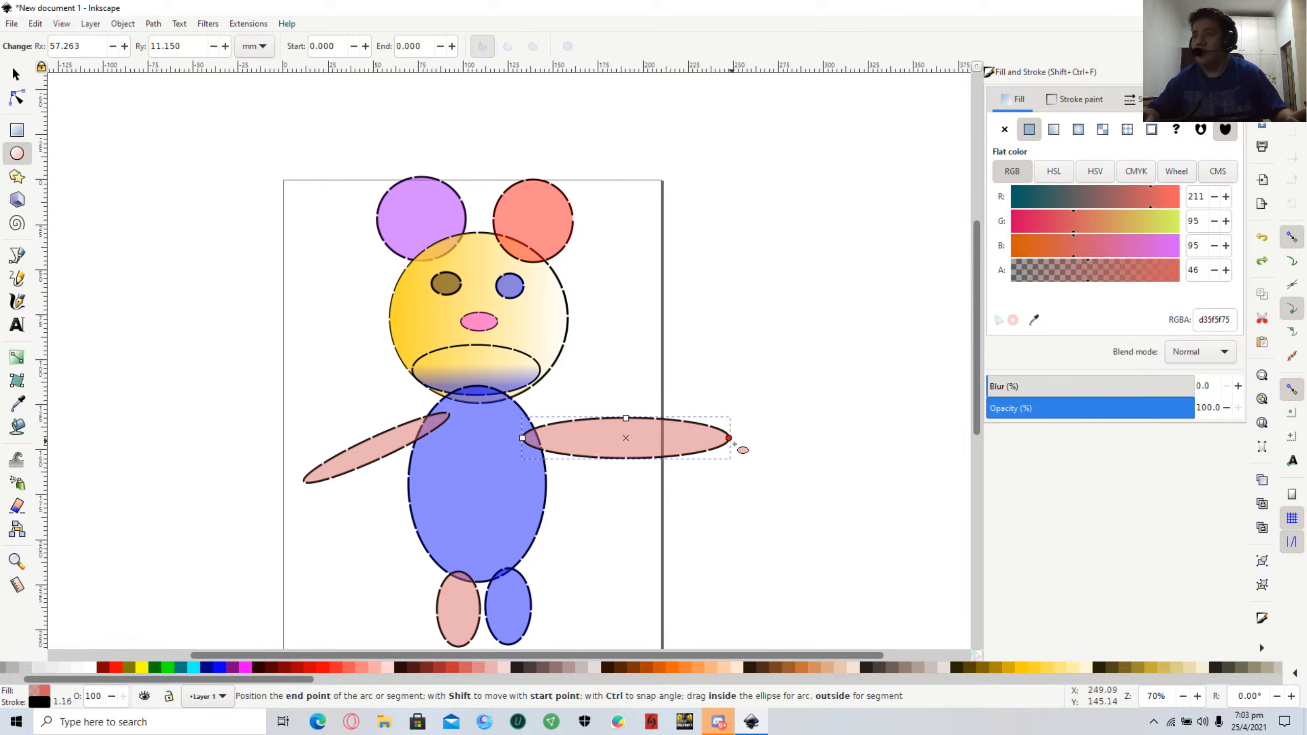
left_click_drag(735, 443, 785, 444)
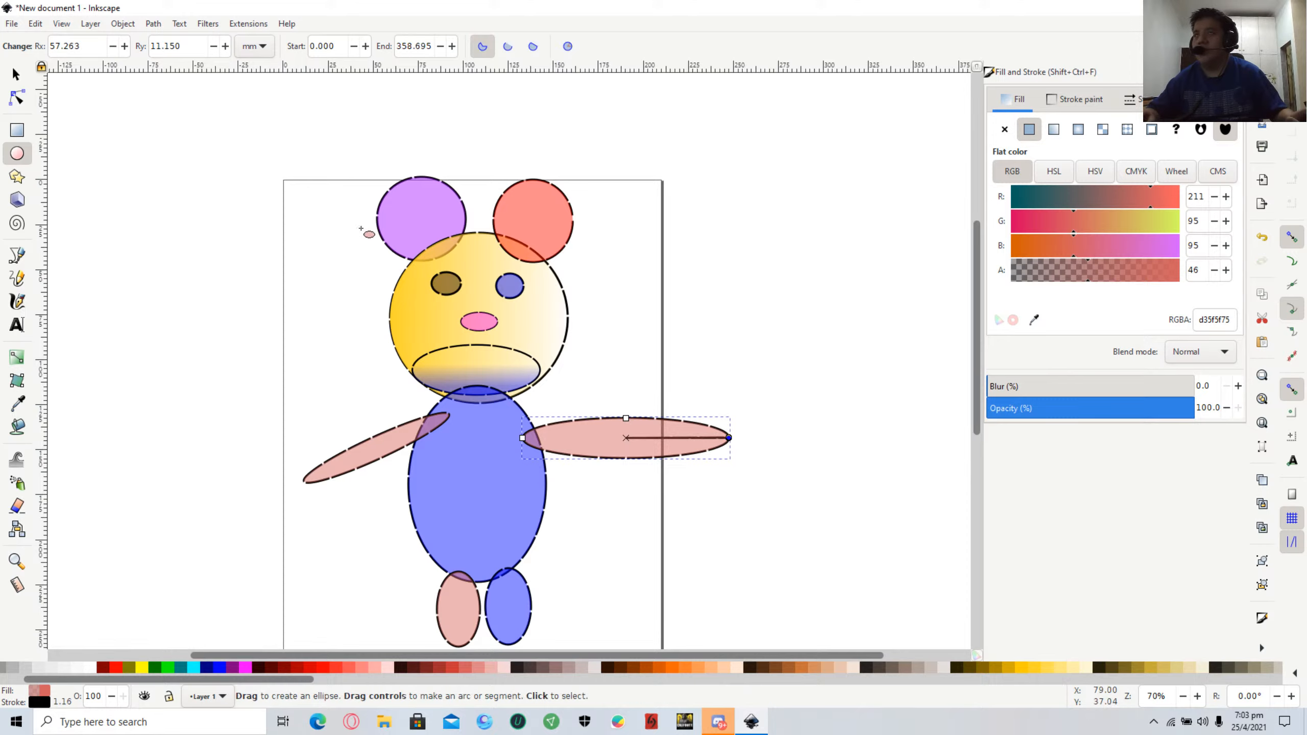
Delete the flat sliced ellipse that forms the right arm.
left_click(17, 76)
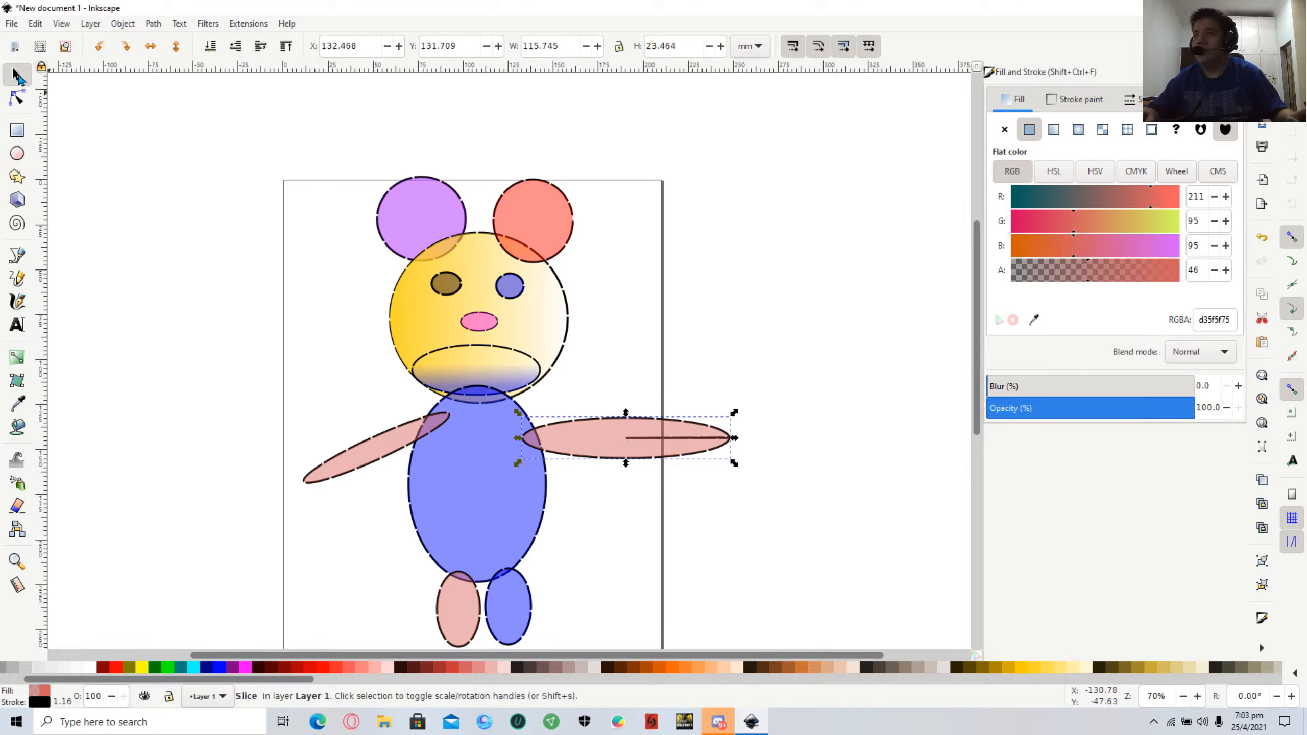
left_click(803, 491)
left_click(647, 437)
key("Delete")
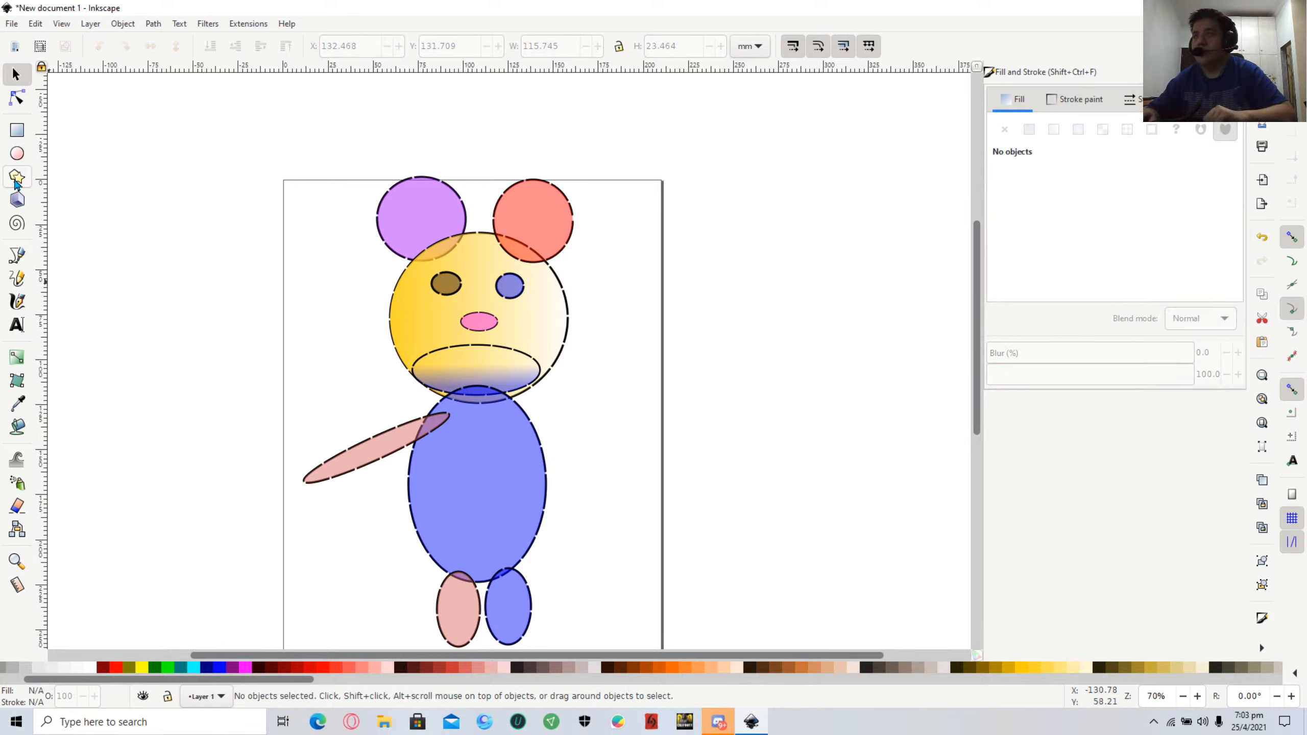
Copy the slanted left arm and paste the duplicate above the head.
left_click(16, 152)
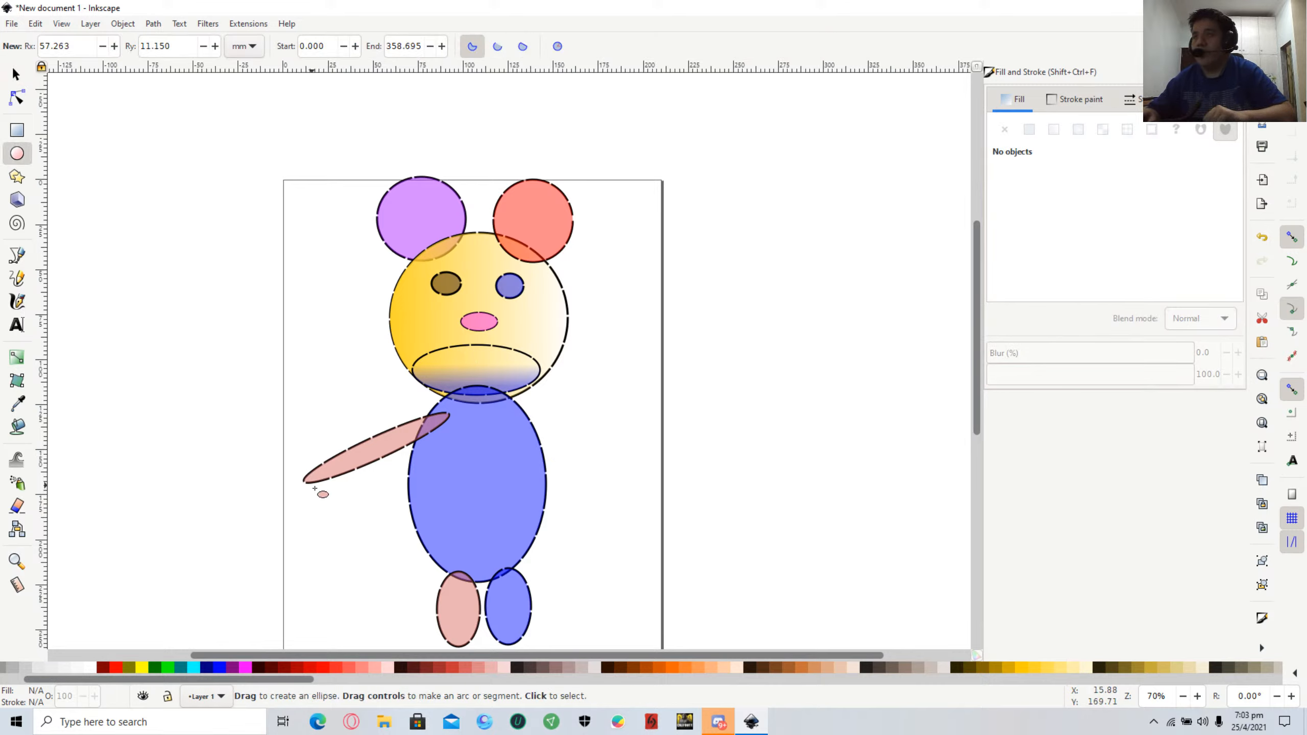
left_click(382, 444)
right_click(380, 438)
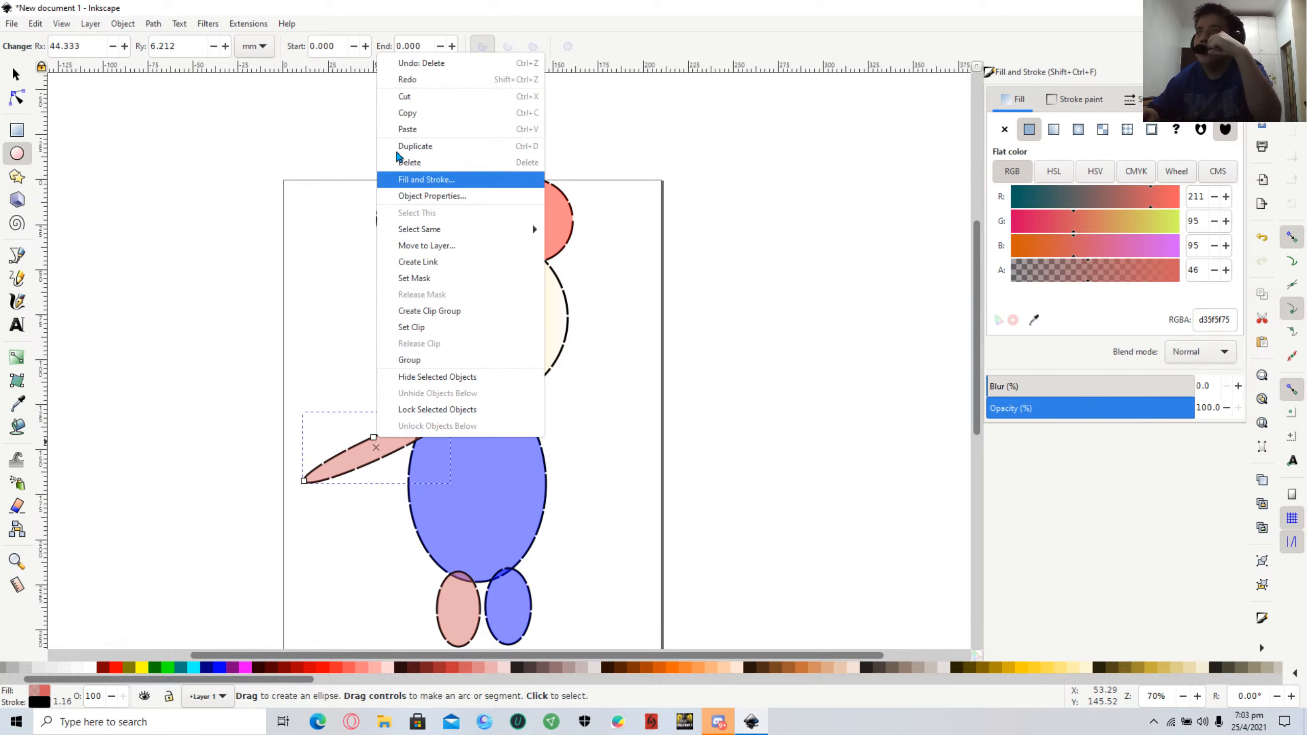
left_click(388, 117)
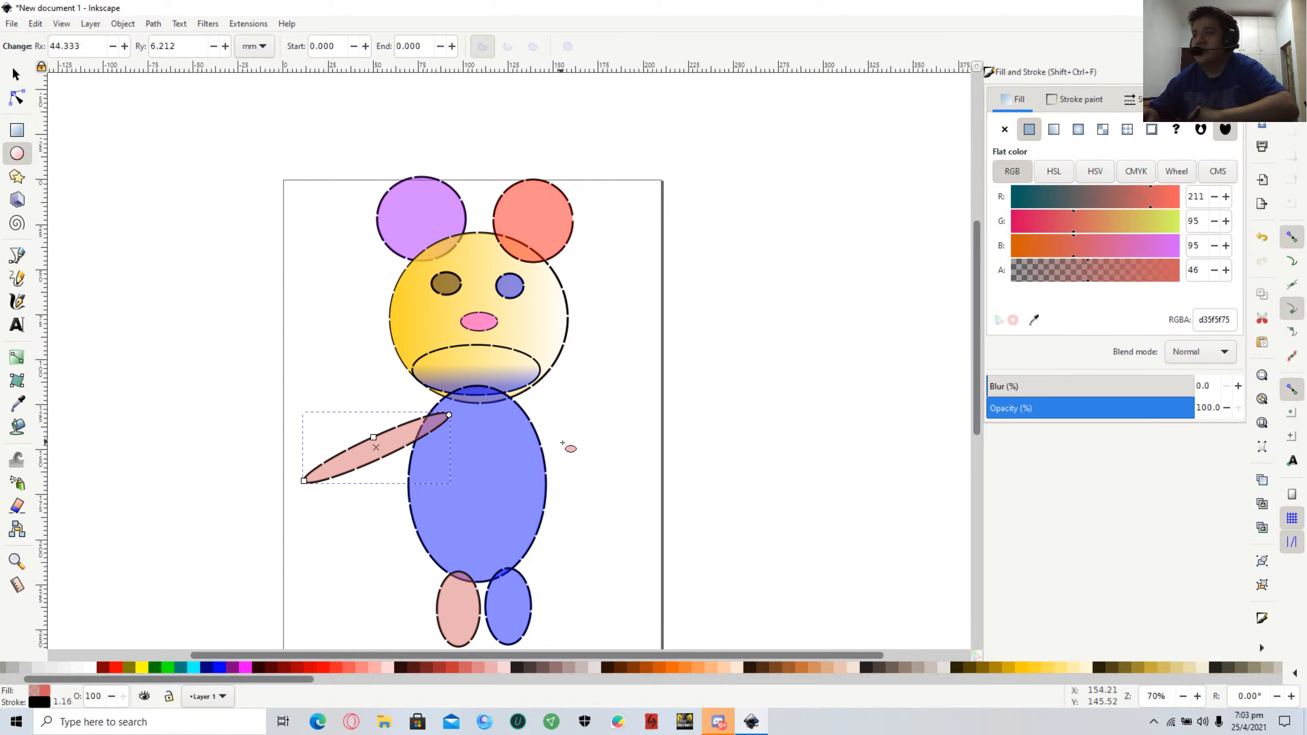
right_click(541, 437)
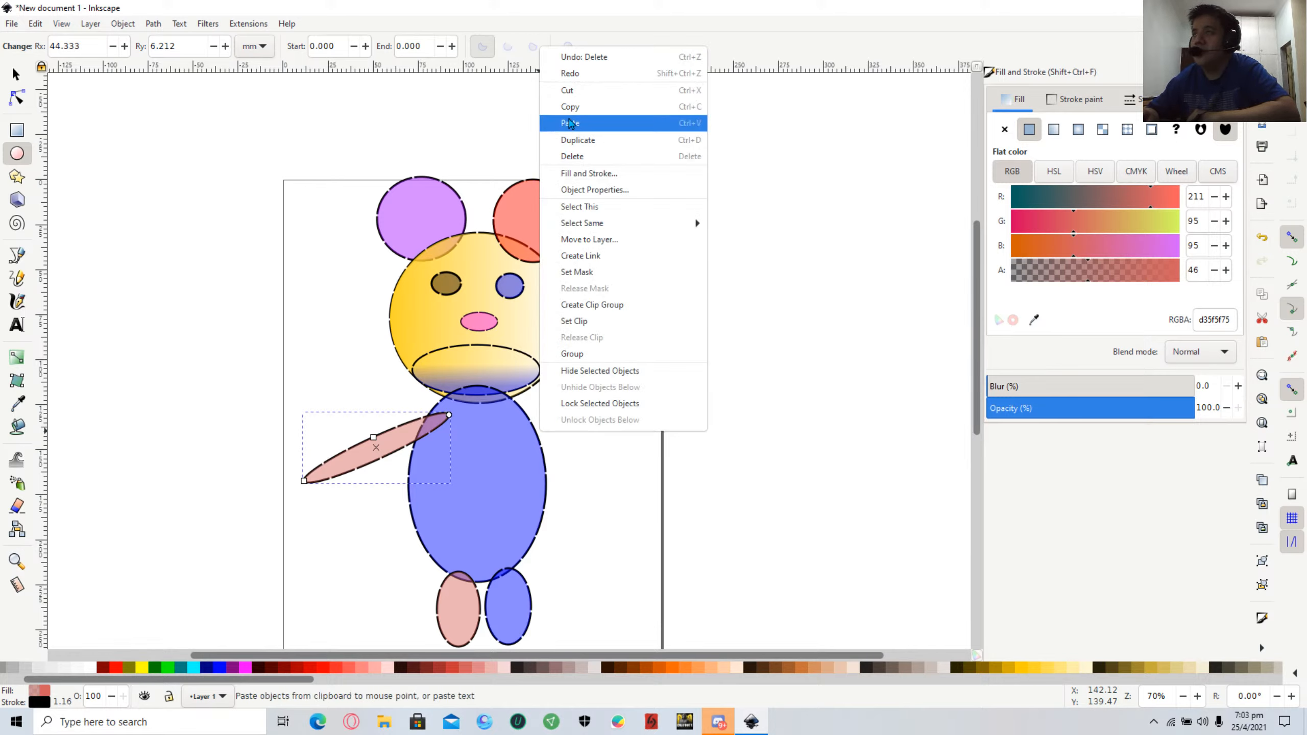
left_click(571, 123)
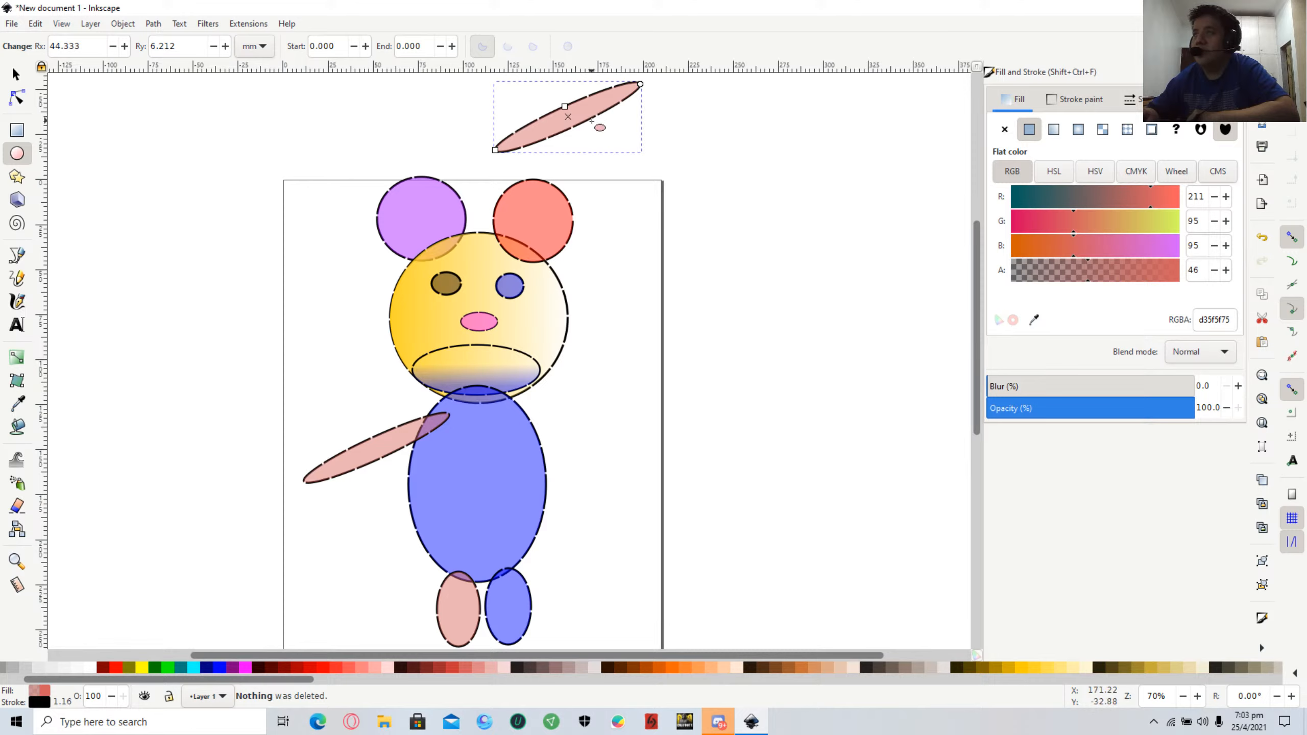
Move the pasted arm onto the body's upper right side so it extends upward and outward from the shoulder.
left_click_drag(588, 112, 695, 266)
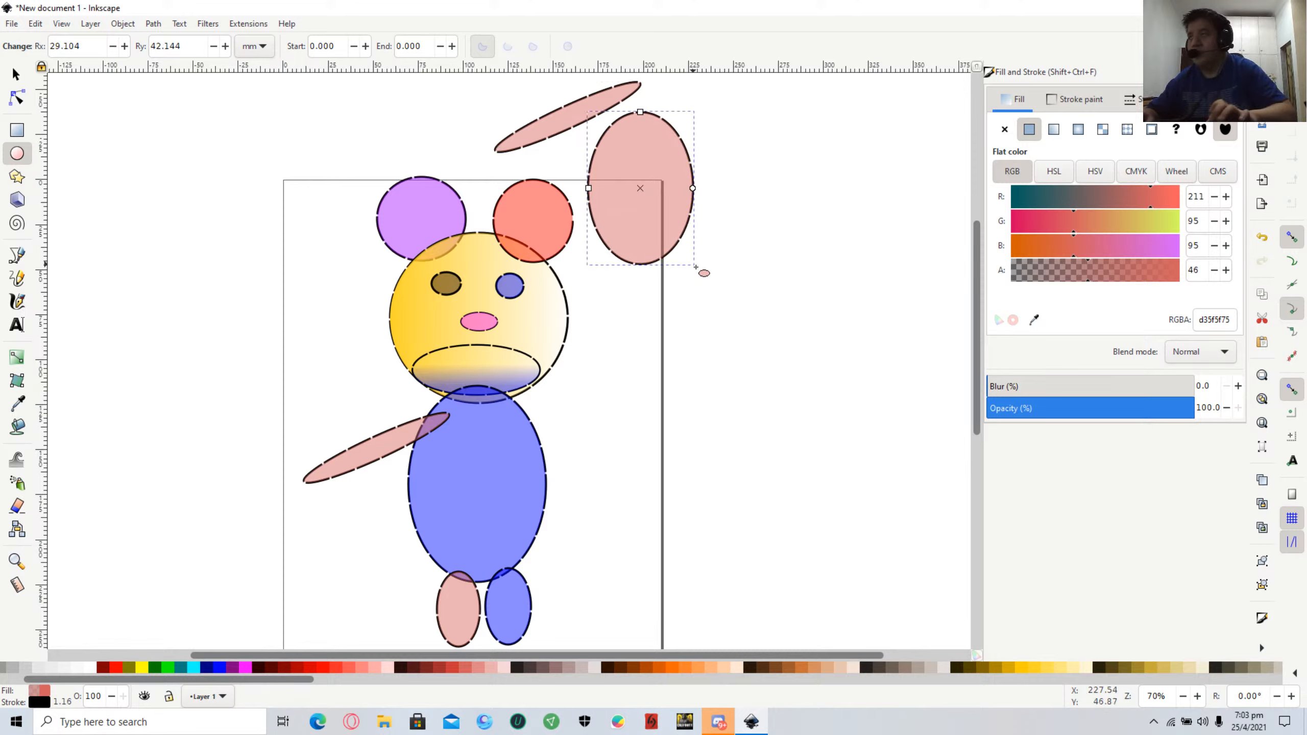
key("Delete")
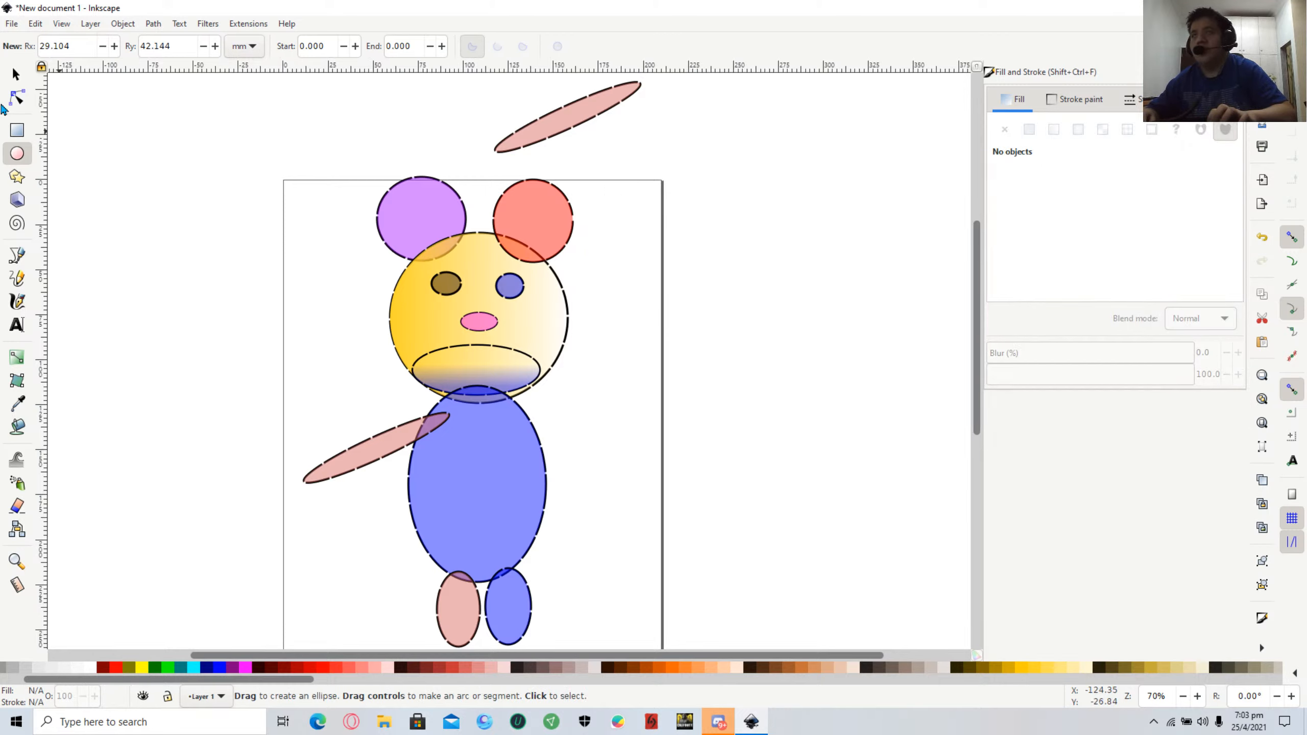
left_click(15, 77)
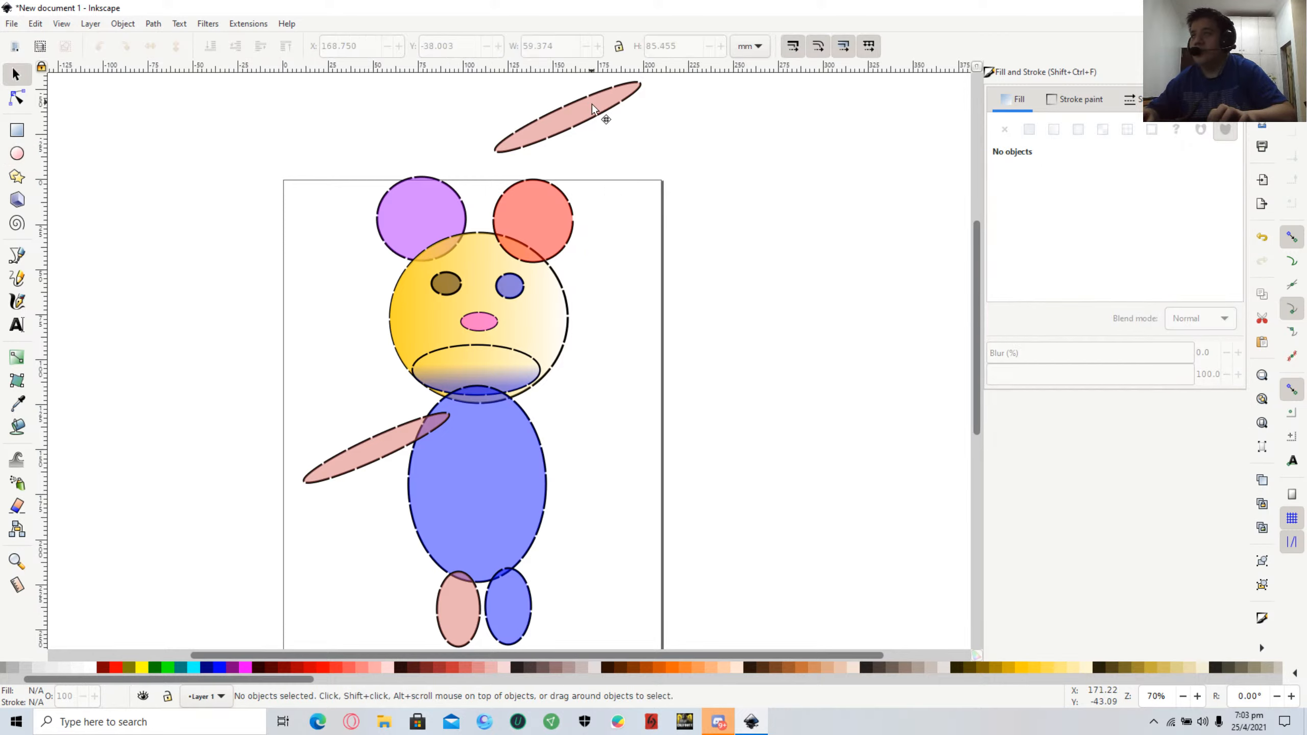
left_click_drag(591, 103, 611, 395)
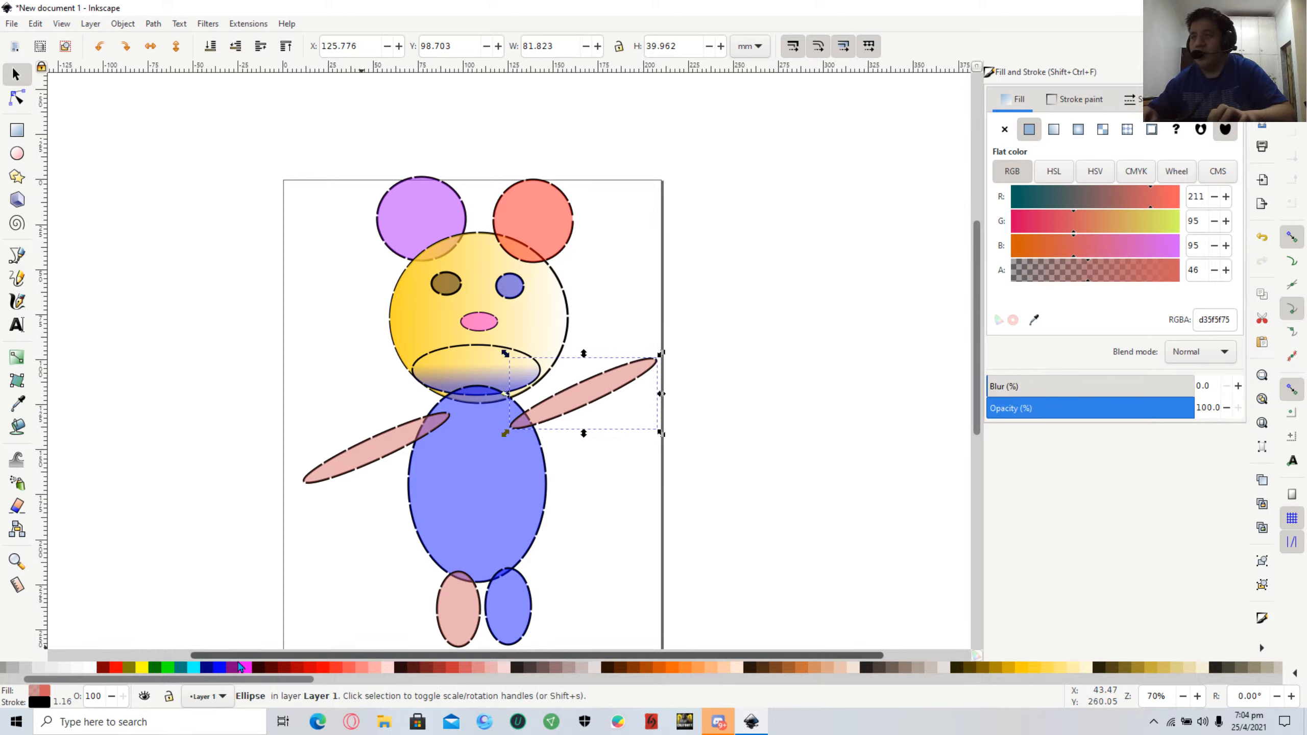
Try navy, #6C5353, #E3DBDB and #AA4400 fills on the raised right arm, and settle on the near-black #241F1C.
left_click(215, 668)
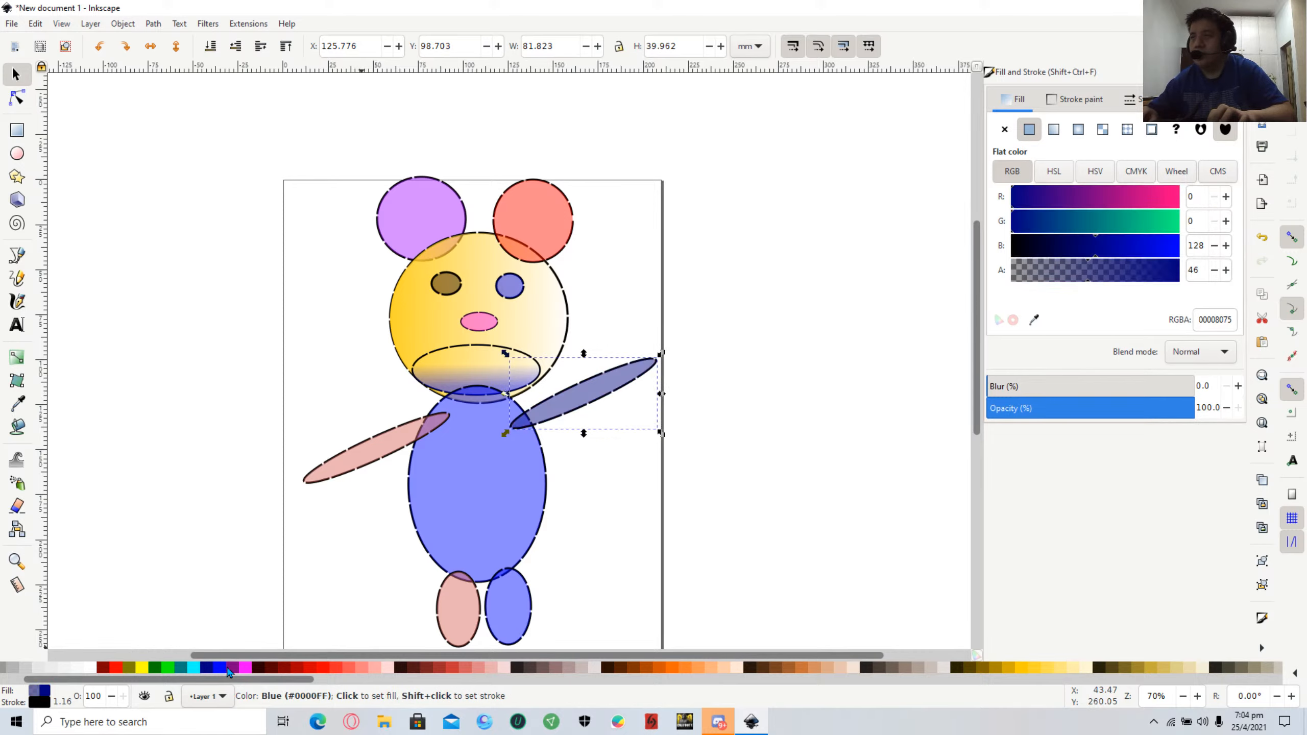
left_click(475, 668)
left_click(543, 668)
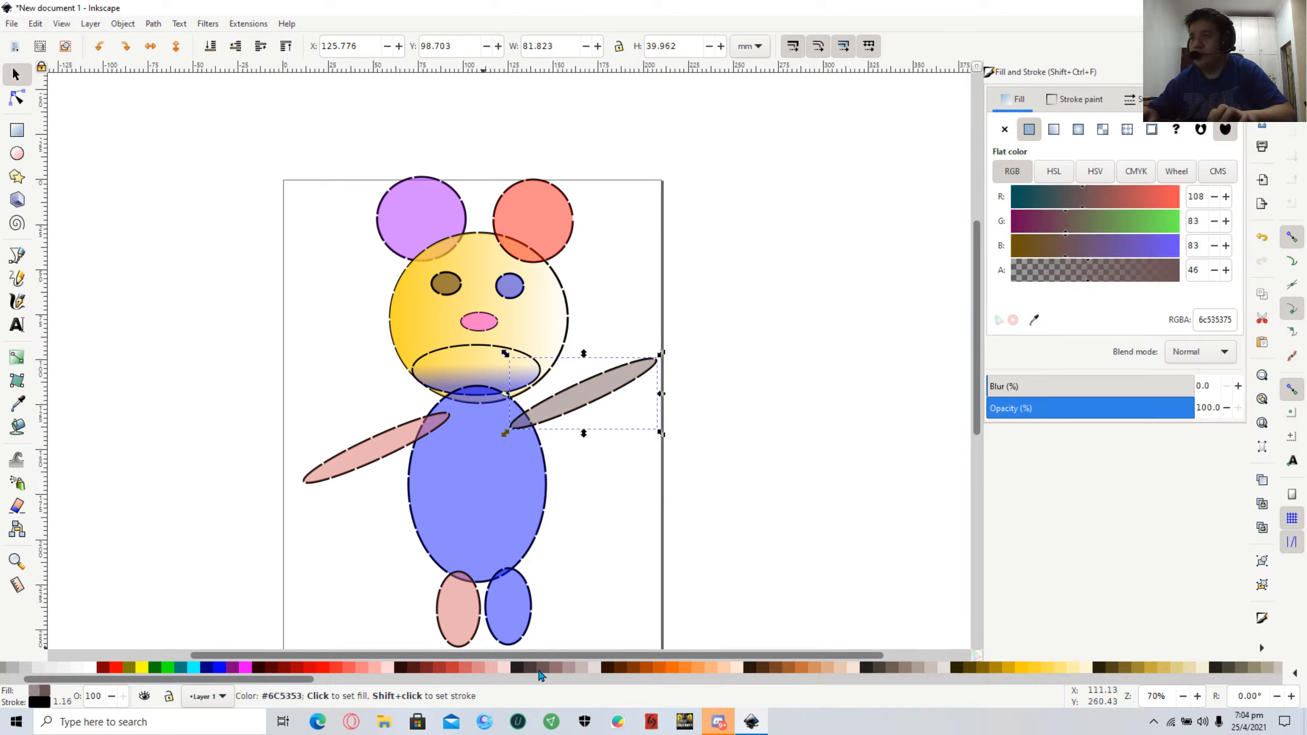
left_click(594, 670)
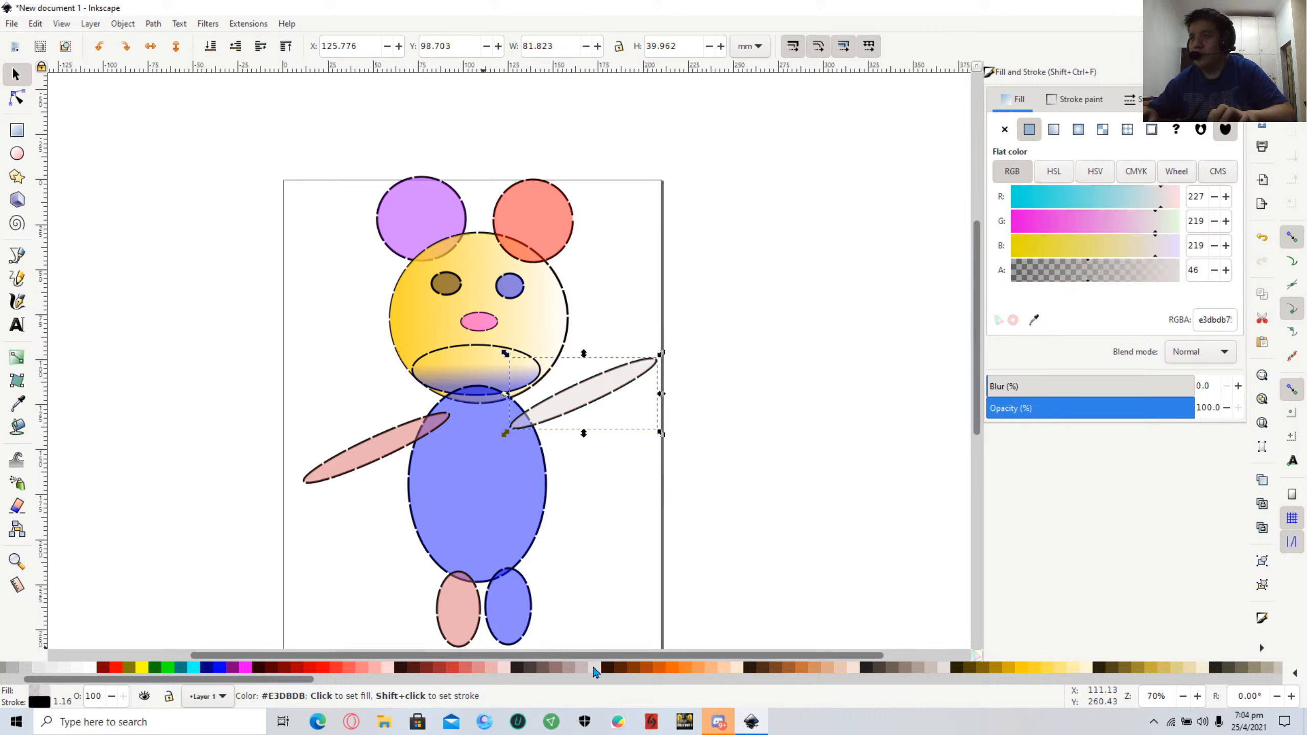
left_click(647, 668)
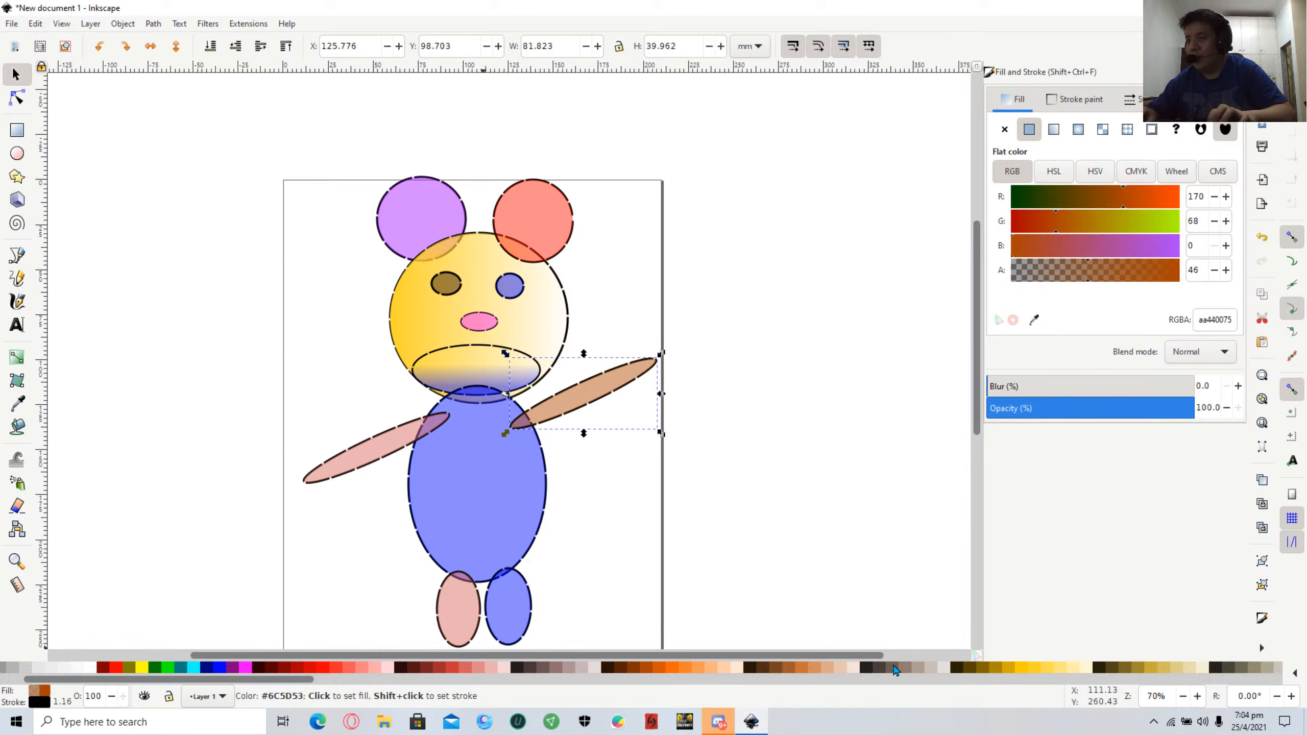
left_click(870, 668)
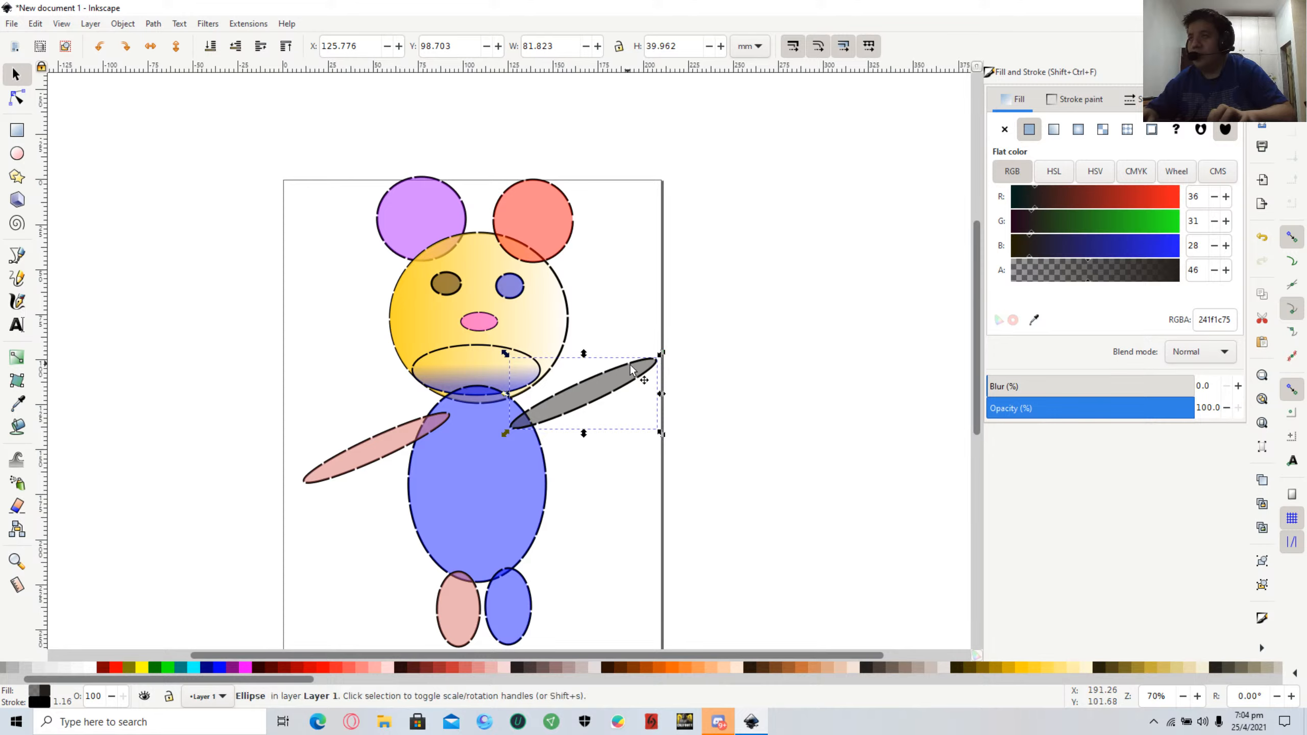
Turn the grey arm ellipse into a slice with an end angle of about 353.5 degrees.
double_click(620, 380)
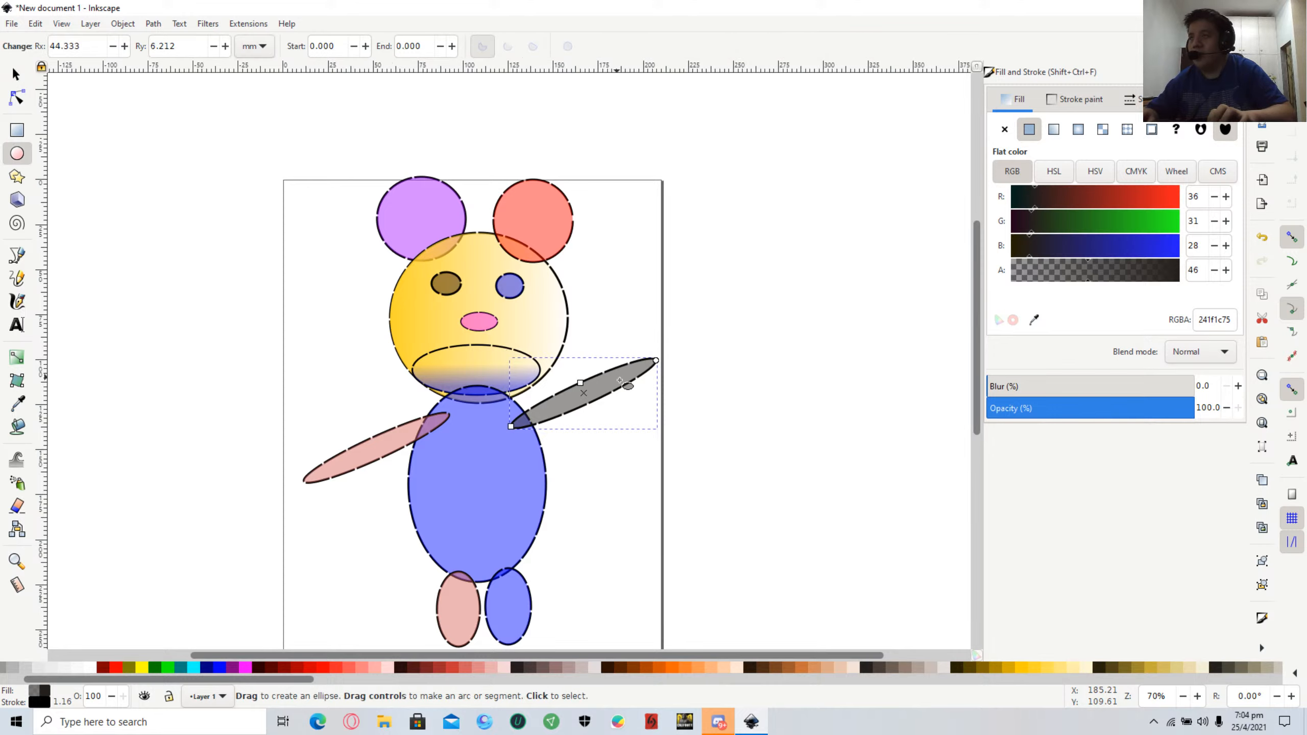
left_click_drag(656, 361, 896, 249)
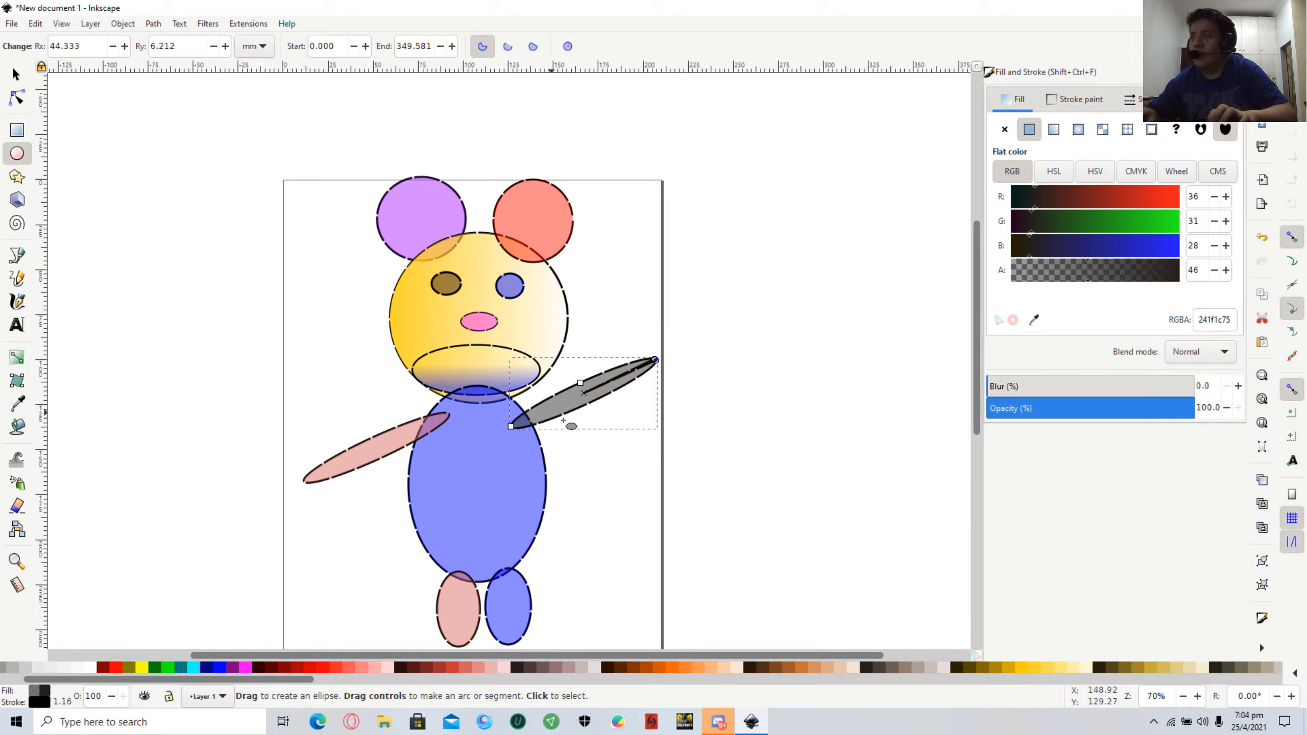
left_click_drag(806, 505, 810, 510)
left_click(15, 75)
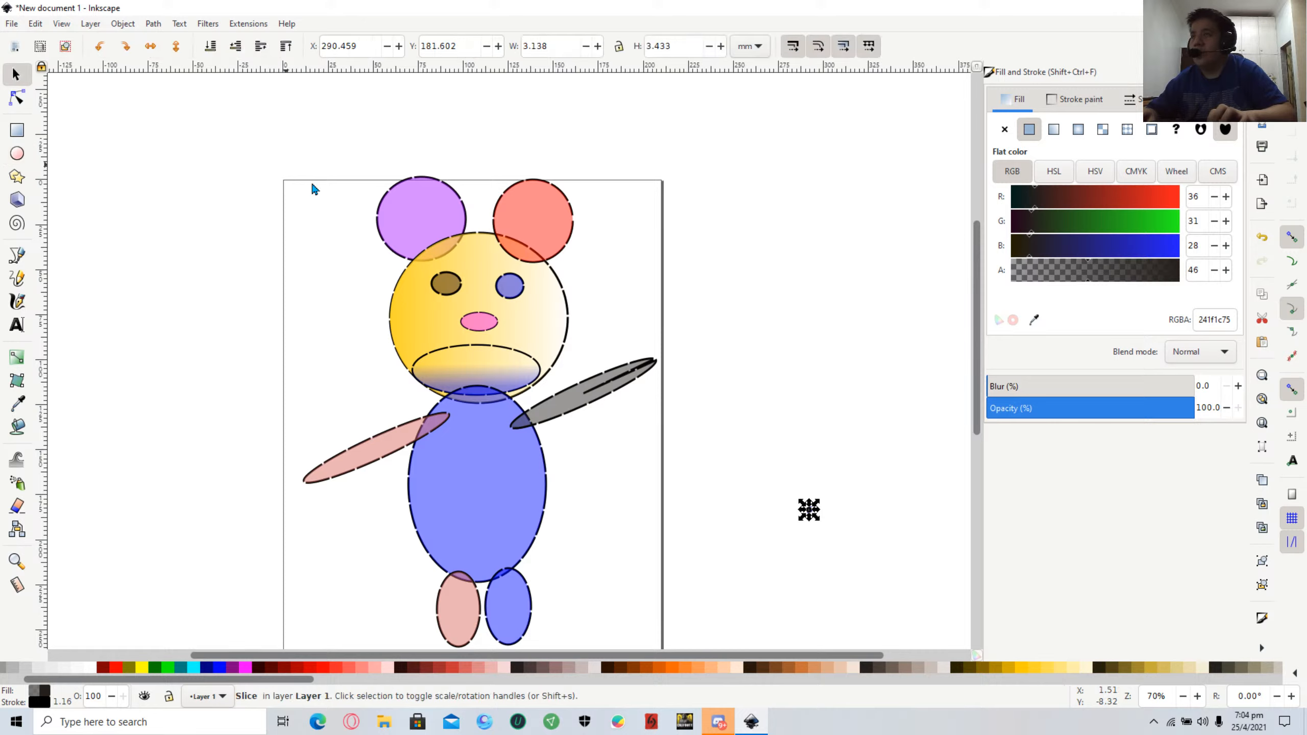
left_click(620, 373)
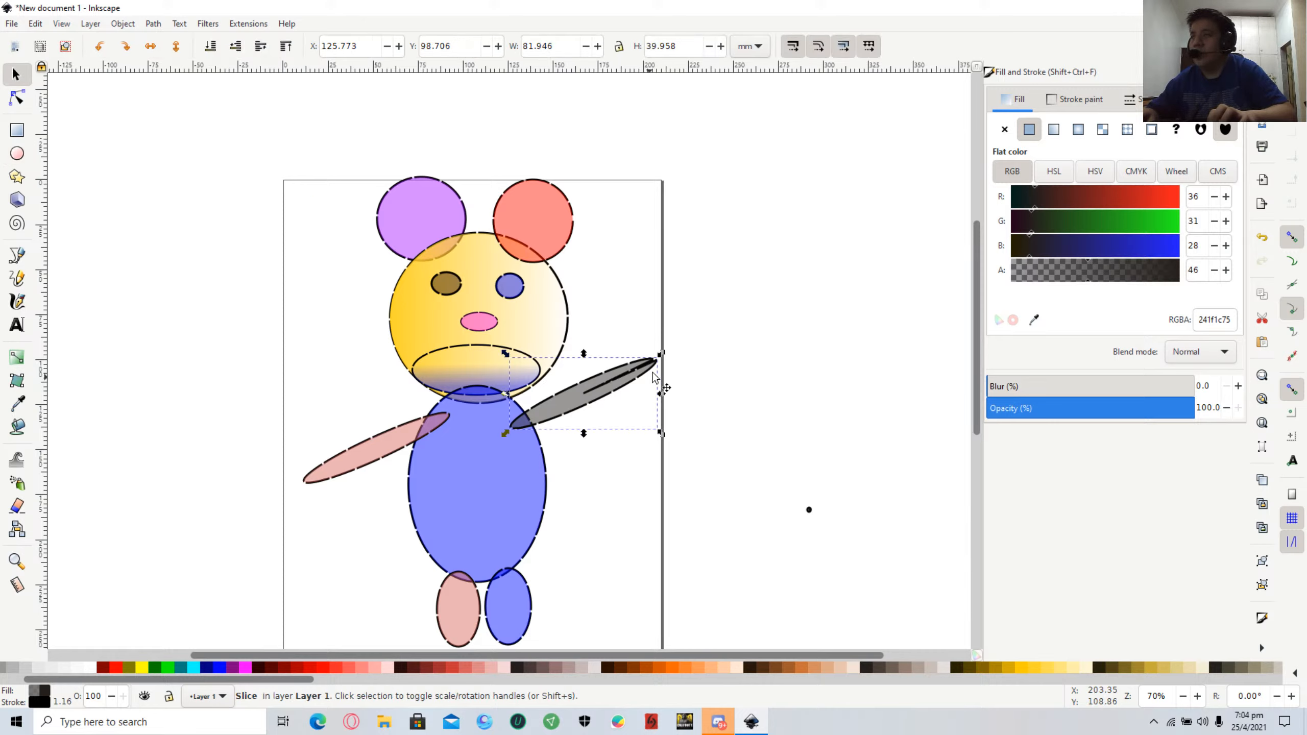
key("e")
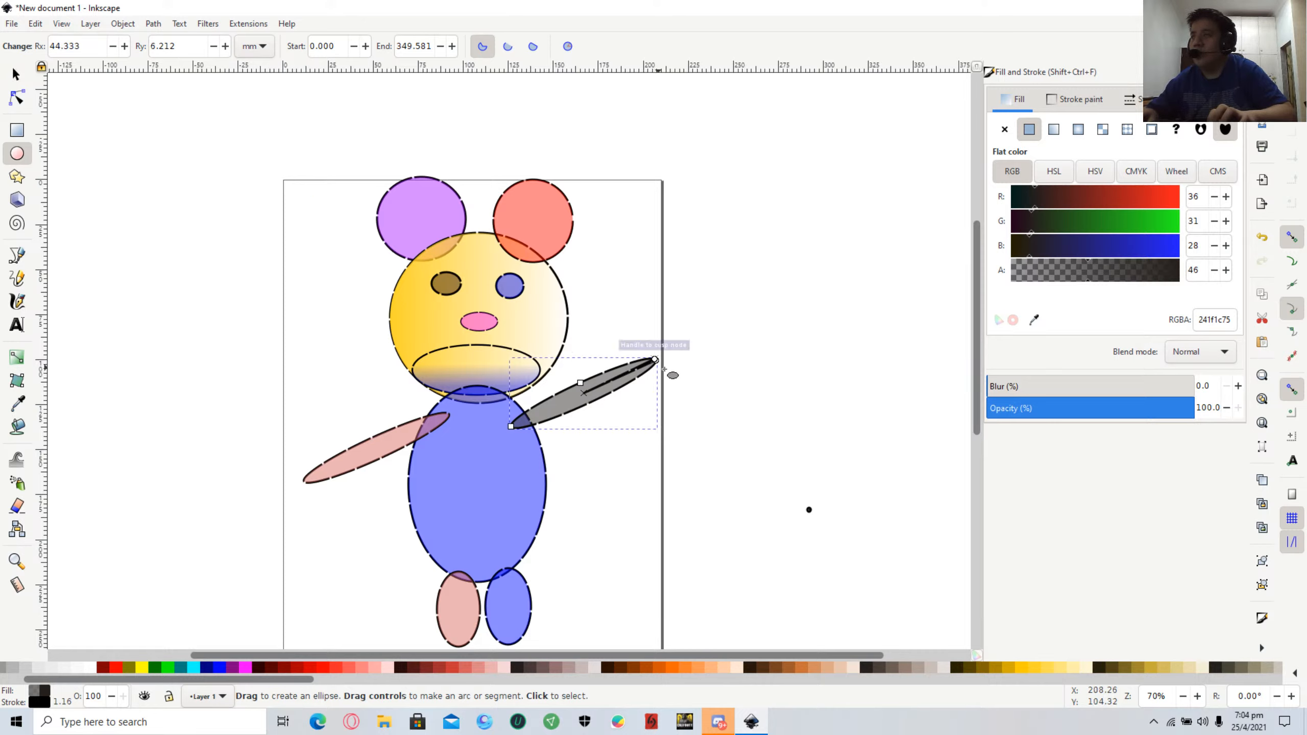
left_click_drag(660, 360, 795, 301)
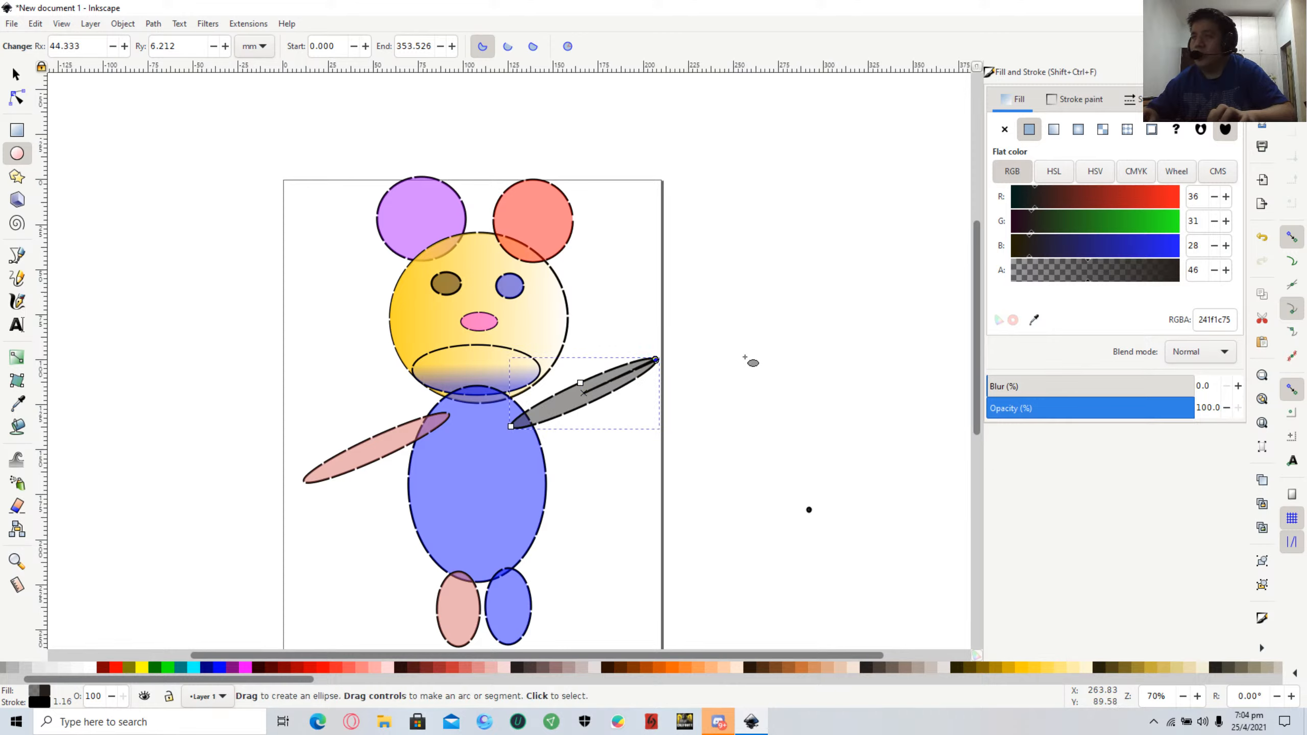
Delete the tiny stray ellipse lying outside the page beside the bear's body.
left_click(843, 407)
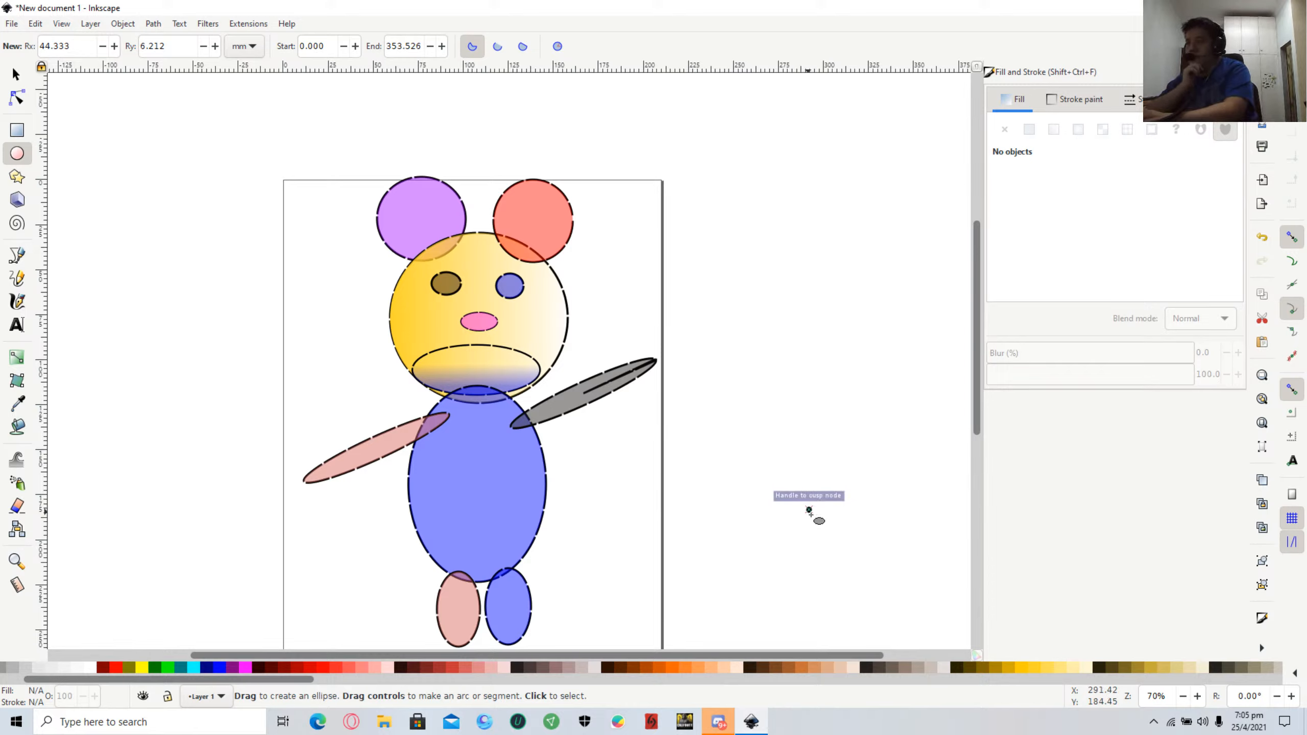
left_click(808, 510)
key("Delete")
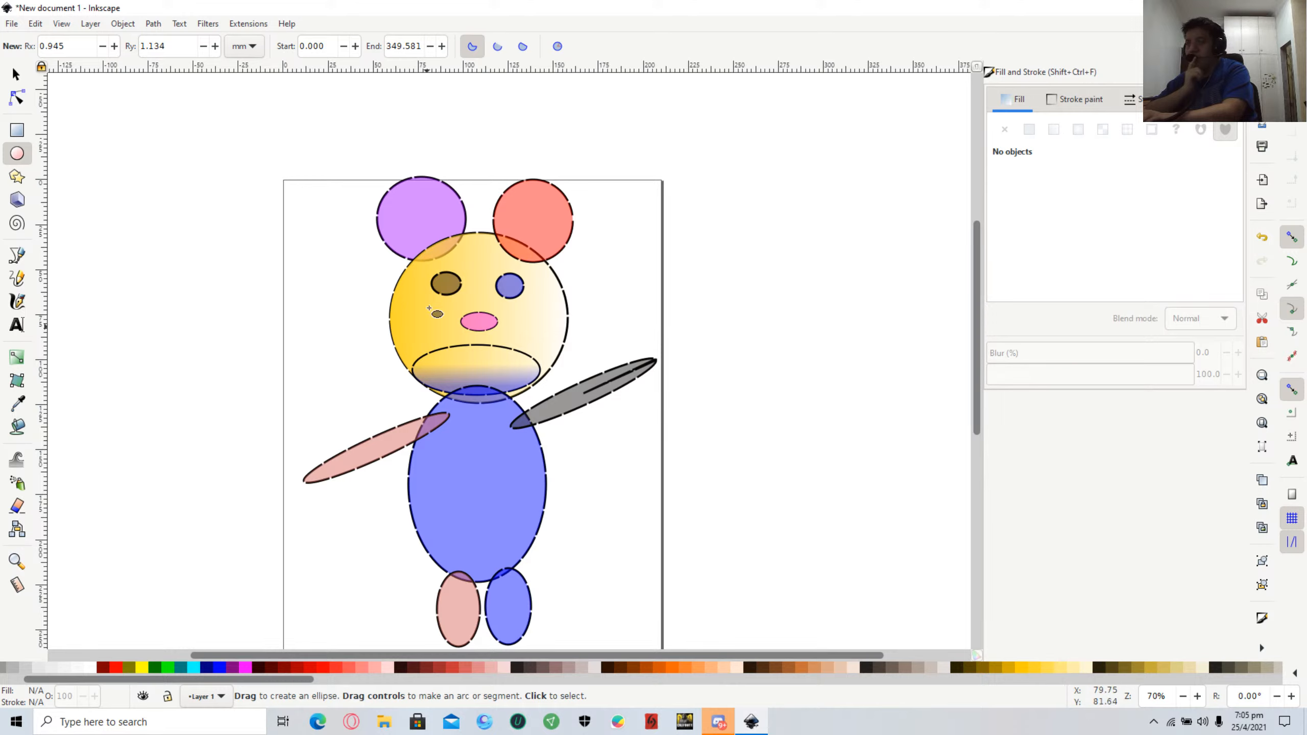
Shorten the pink arm ellipse to a horizontal radius of about 42.8 mm.
left_click(368, 457)
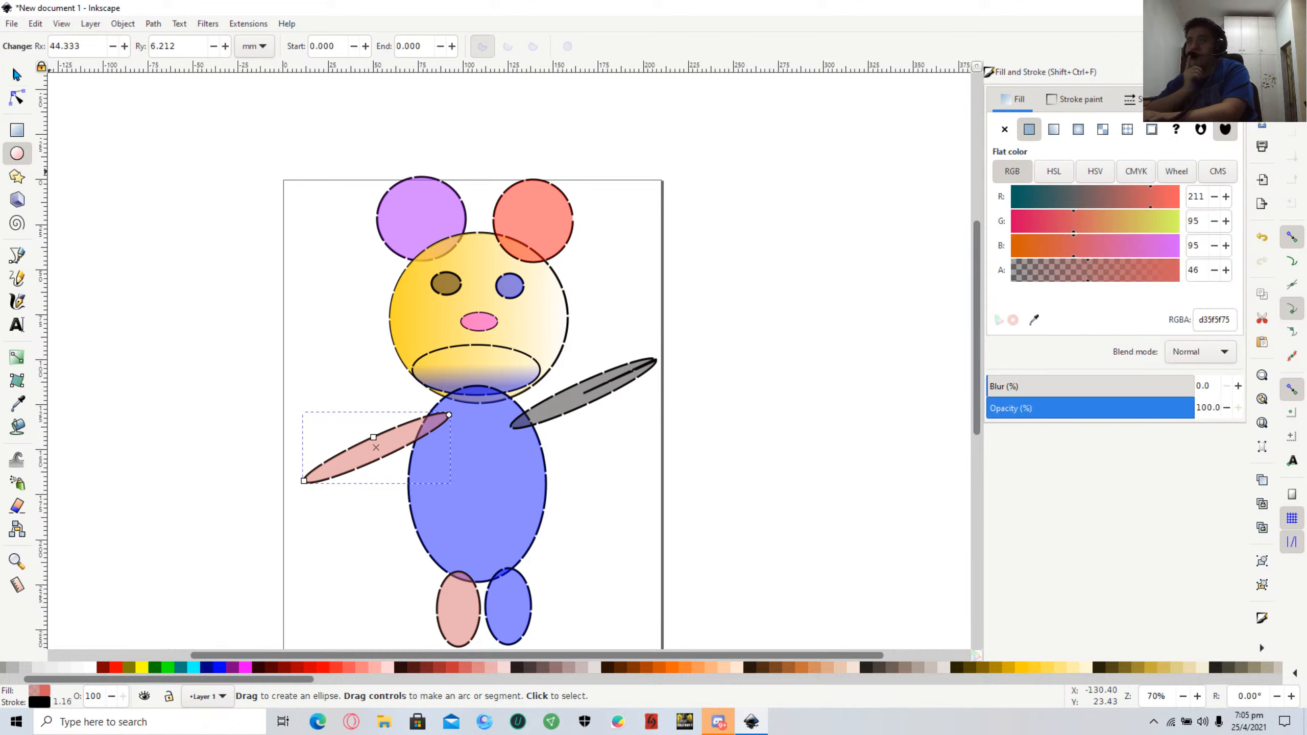
left_click(16, 76)
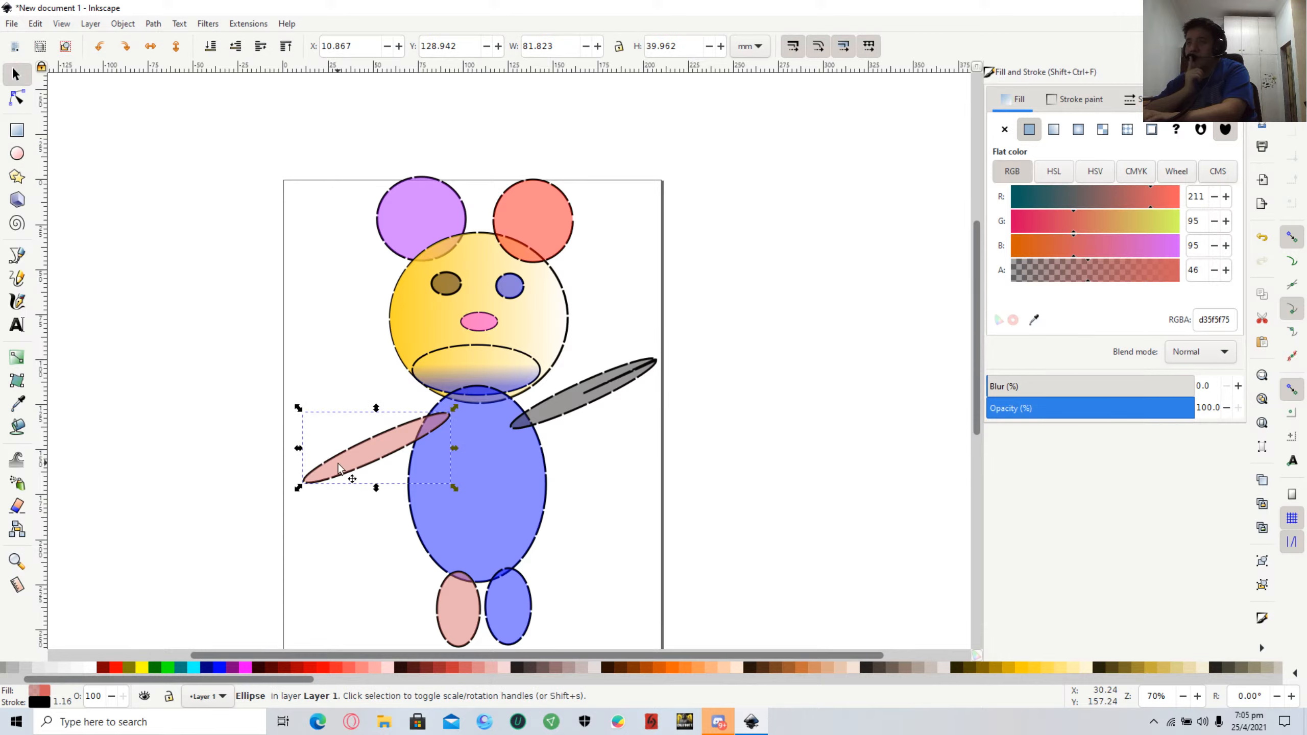
key("e")
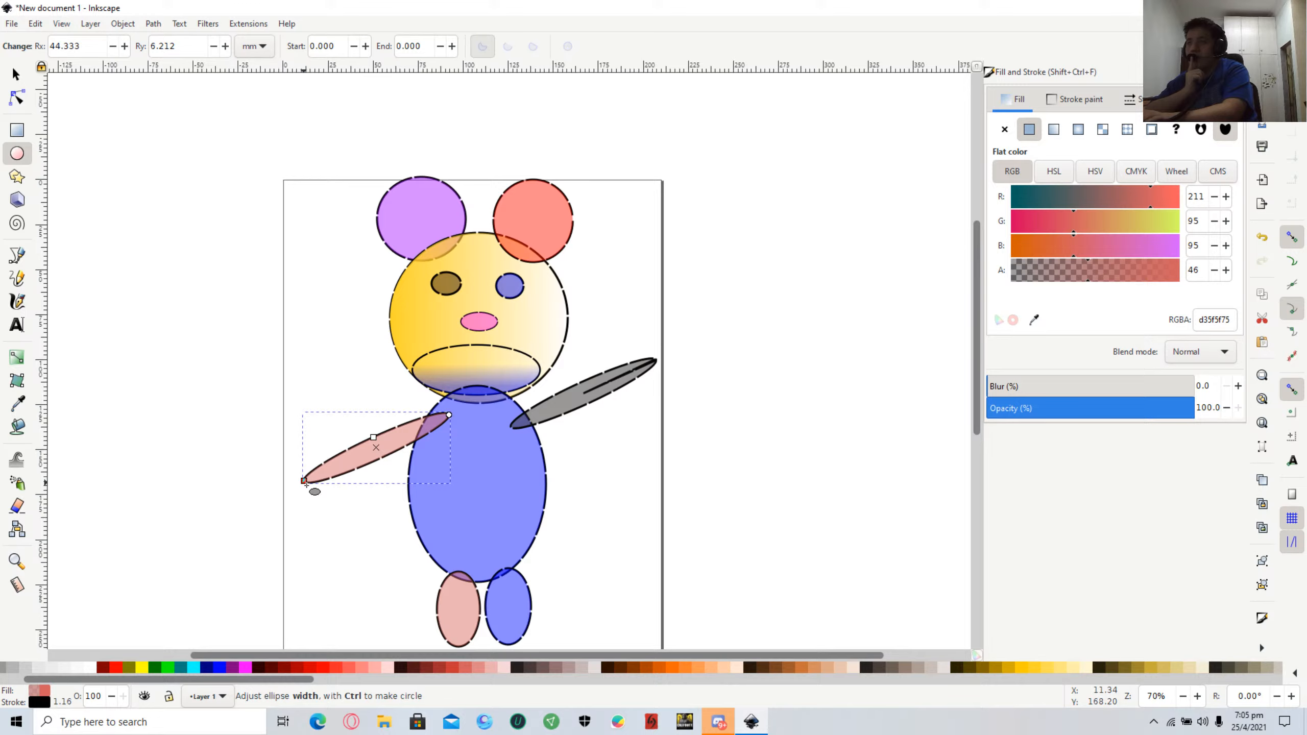
left_click_drag(306, 482, 342, 602)
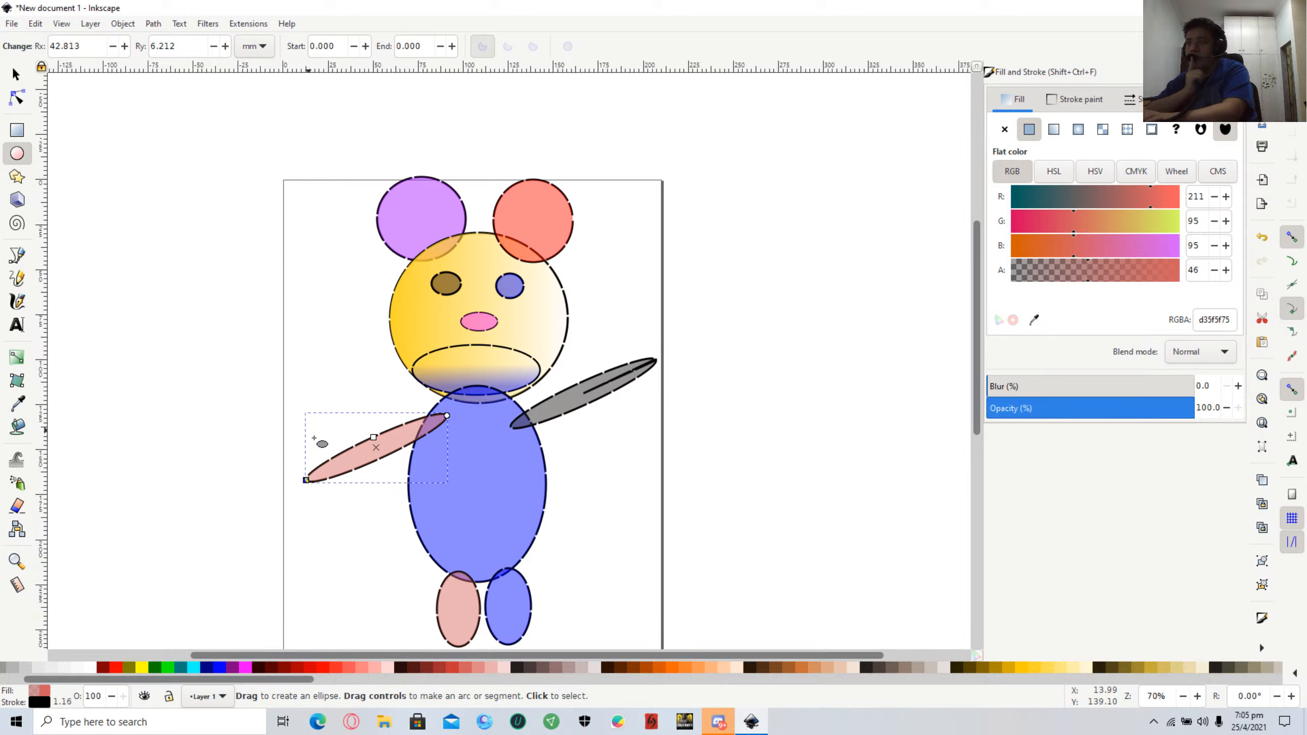
key("Escape")
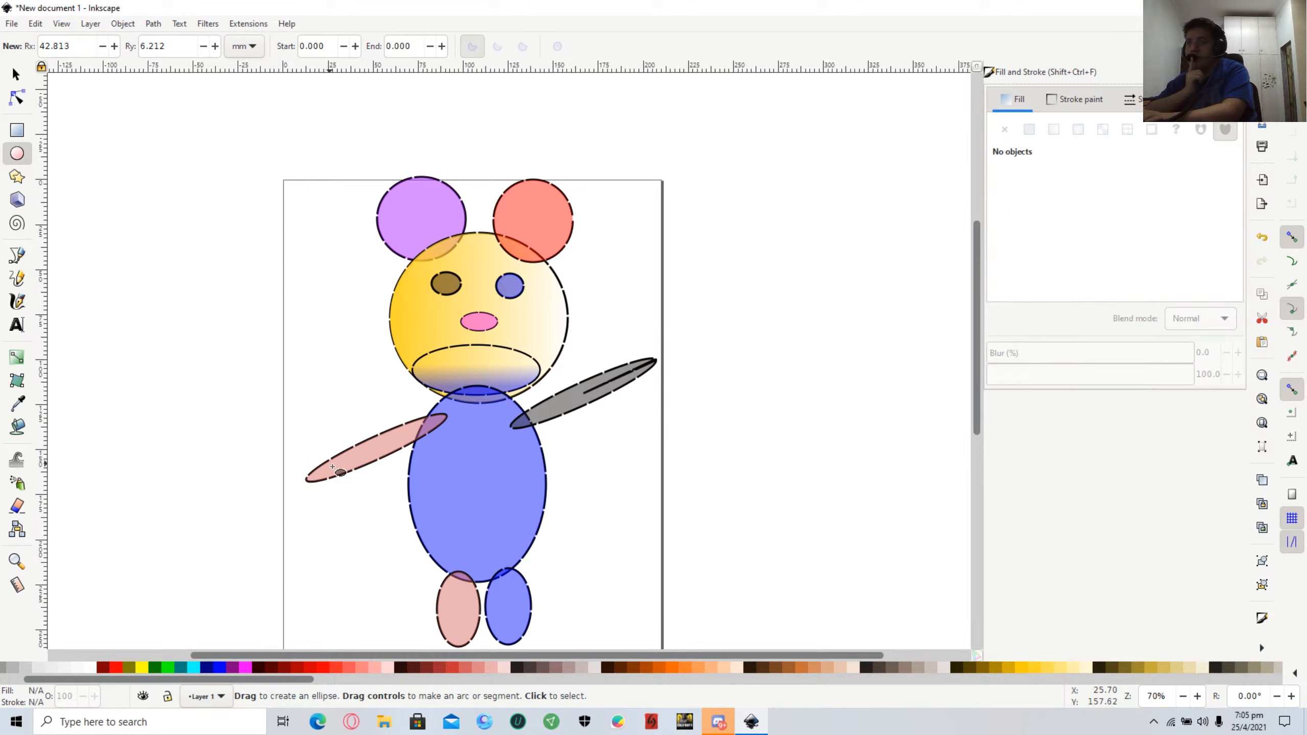
Stretch and flatten the pink arm ellipse to radii of about 45.8 by 5.1 mm.
left_click(332, 466)
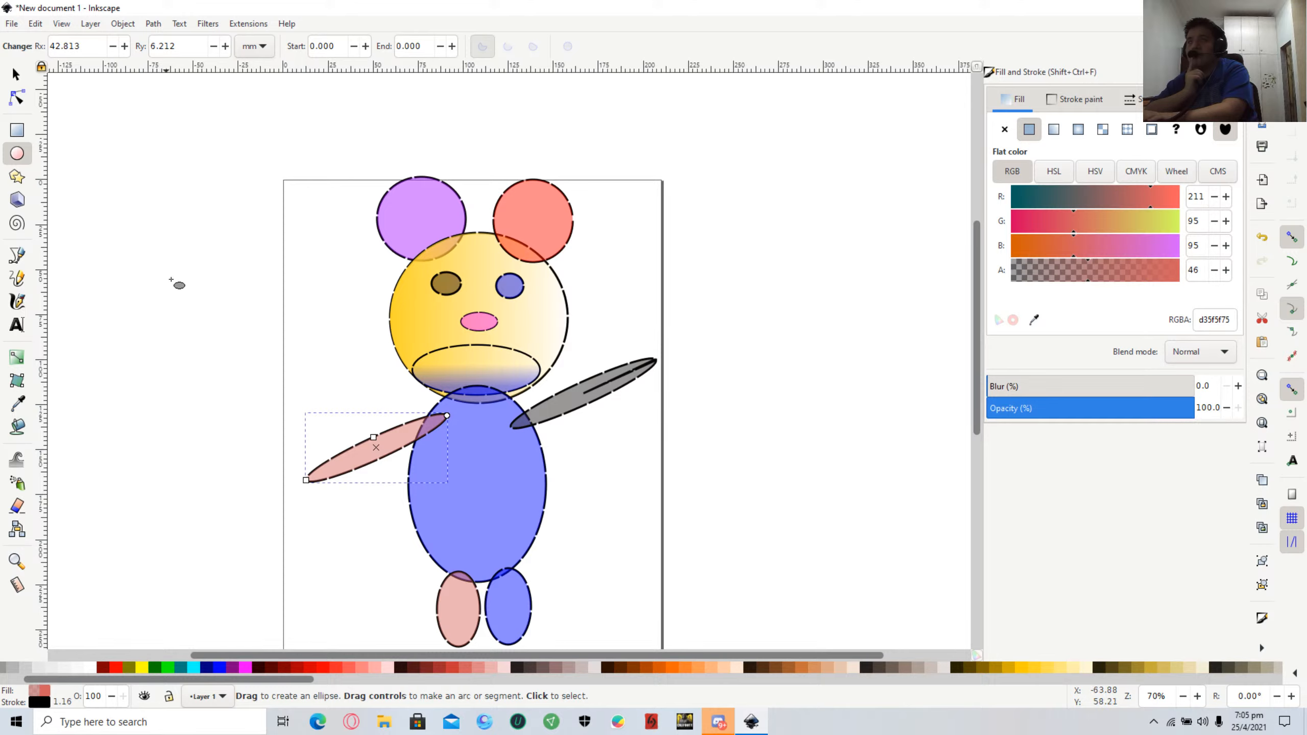
key("s")
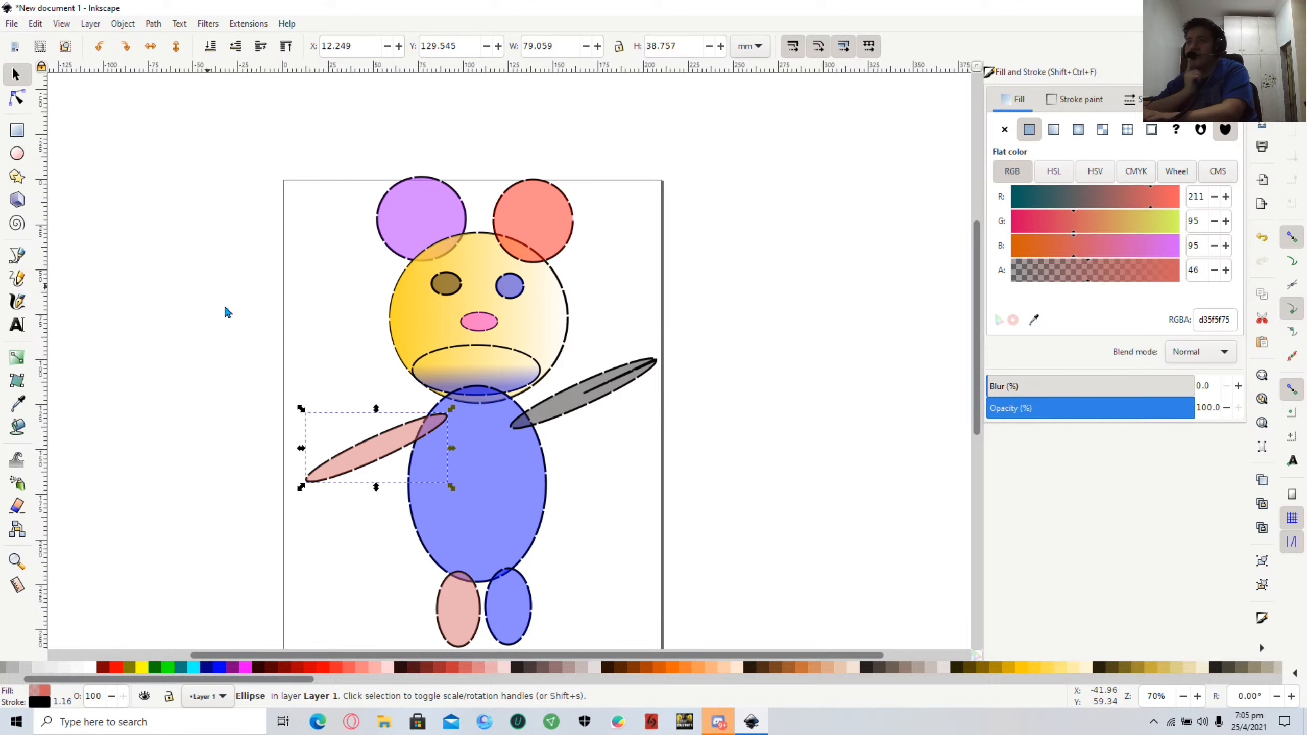
left_click(309, 421)
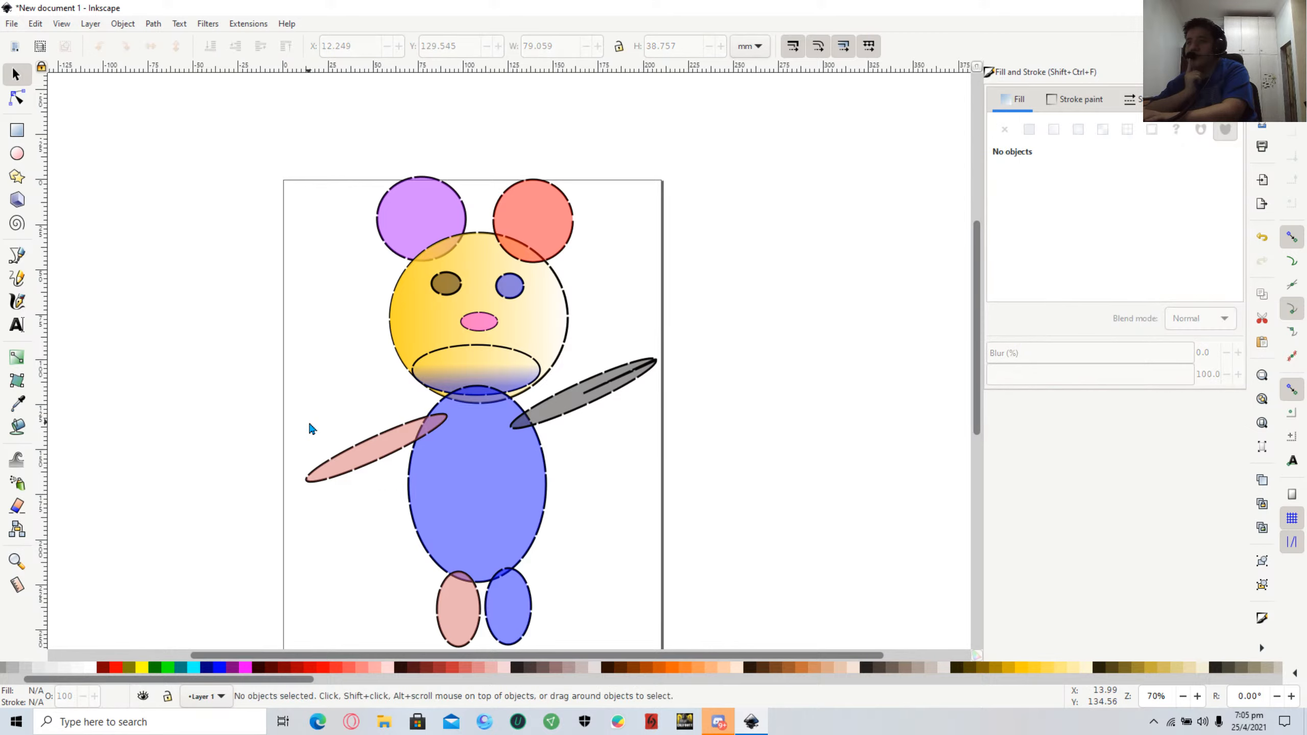
double_click(340, 471)
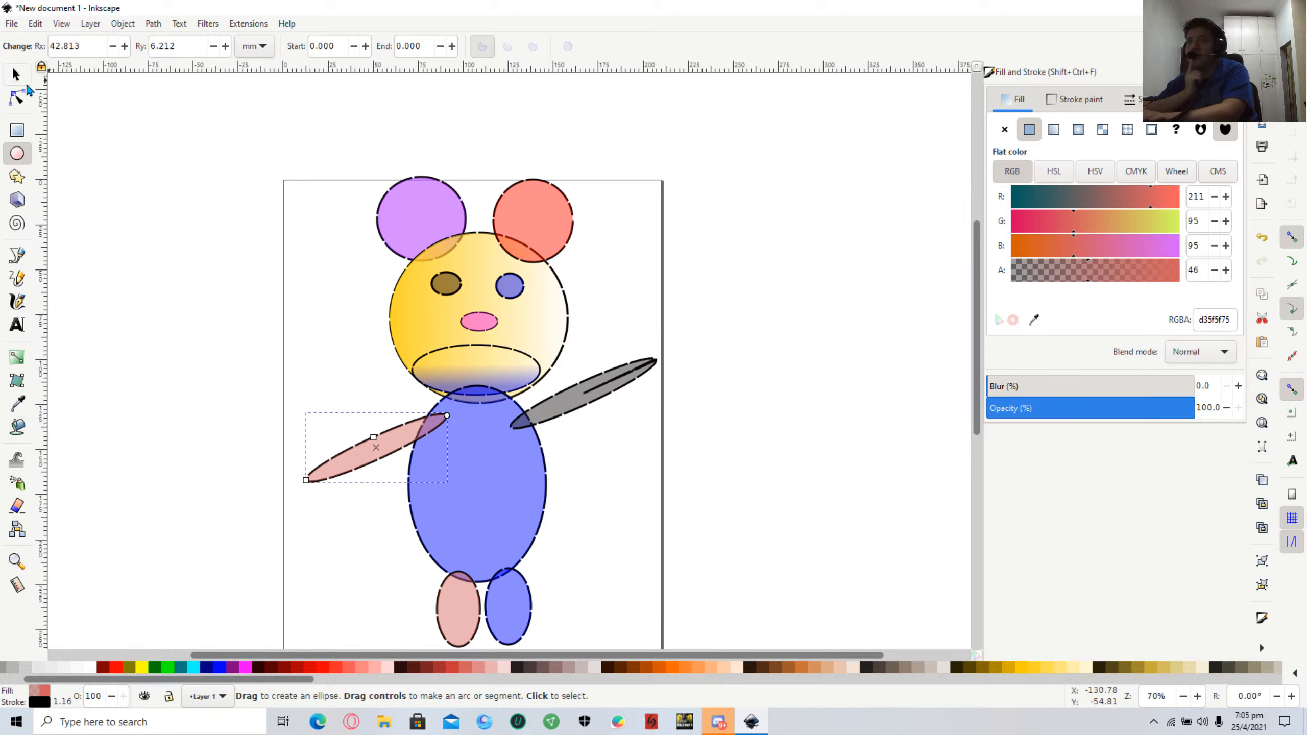
left_click(17, 76)
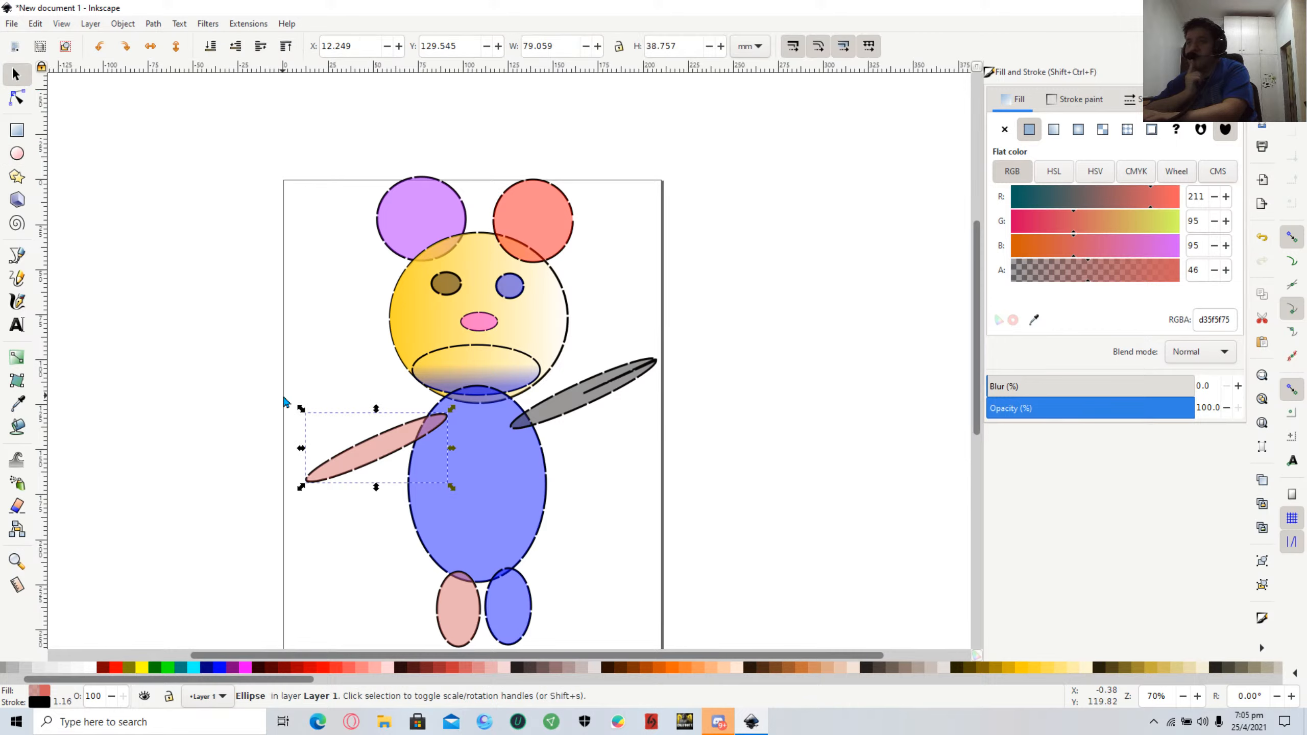
mouse_move(300, 417)
left_mouse_down()
mouse_move(303, 440)
mouse_move(288, 400)
mouse_move(274, 435)
mouse_move(274, 419)
mouse_move(288, 422)
left_mouse_up()
key("e")
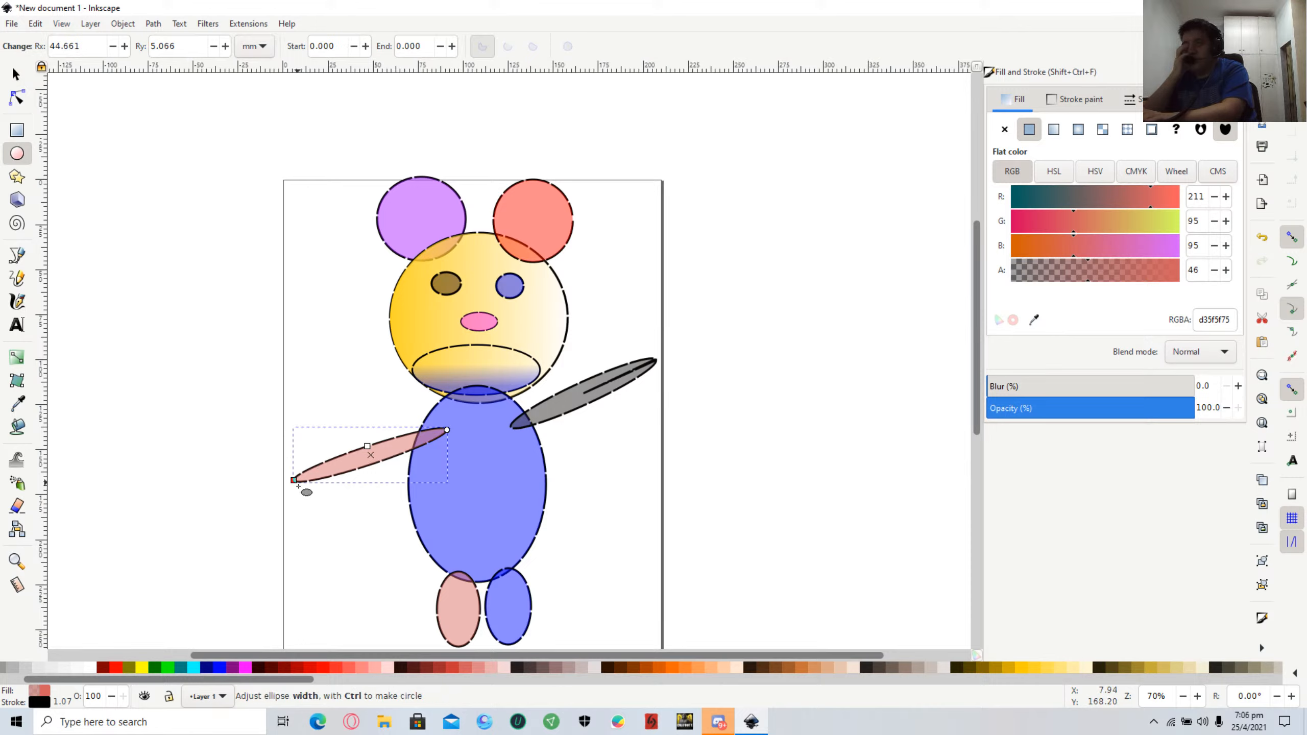
left_click_drag(299, 487, 310, 522)
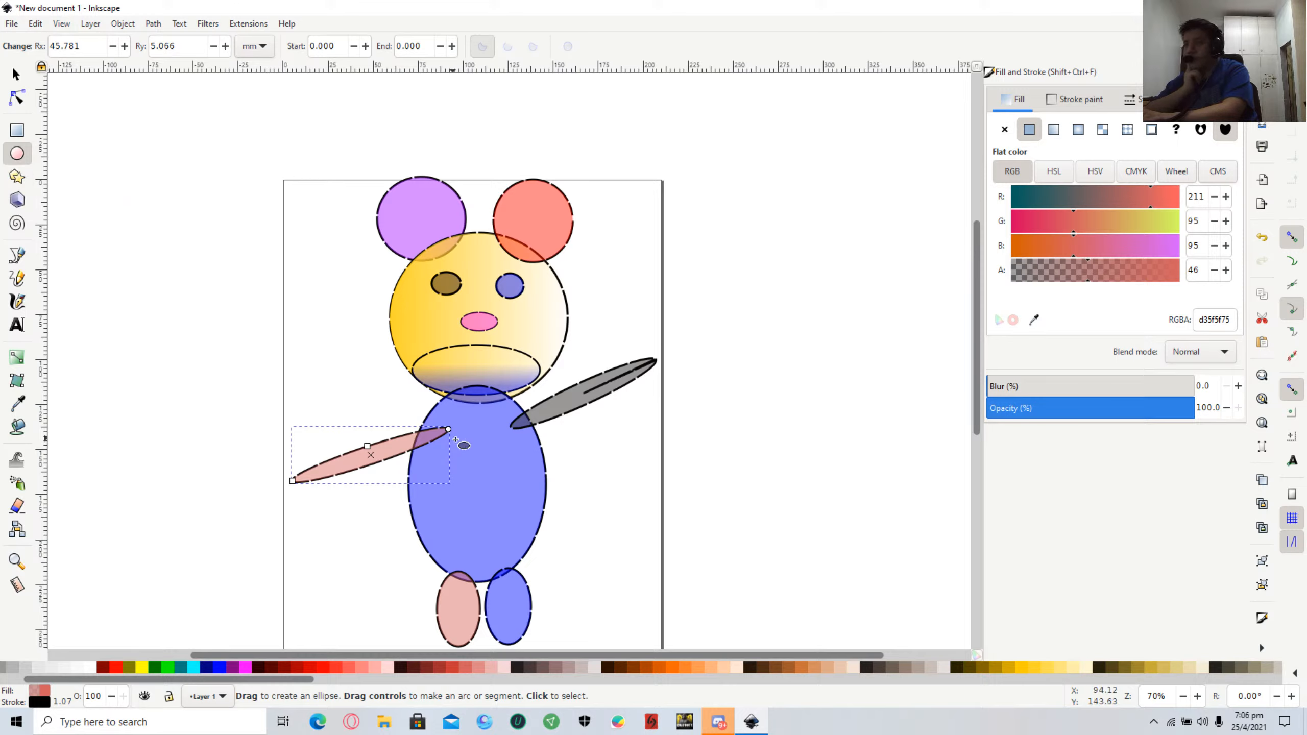
Try to turn the pink arm into a slice ending at about 348 degrees and paste an arm copy, and undo both changes.
left_click_drag(451, 432, 510, 412)
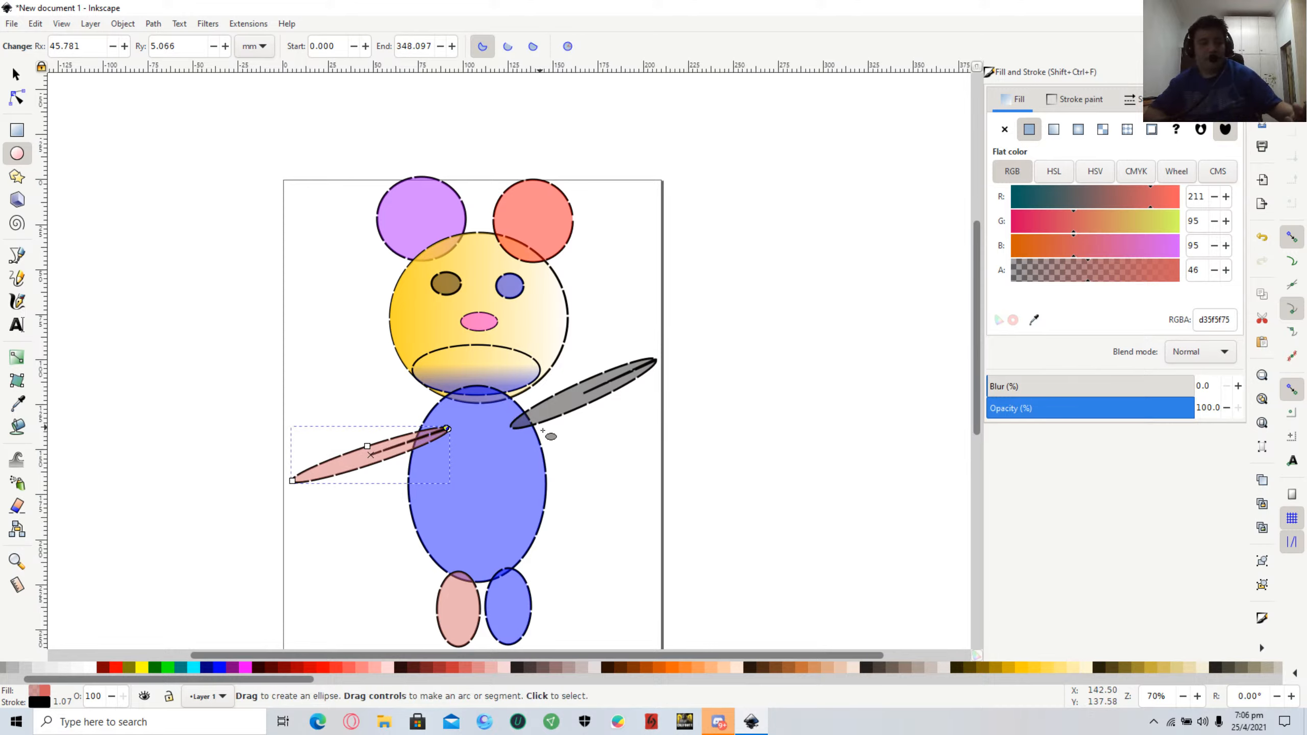
key("Delete")
key("ctrl+v")
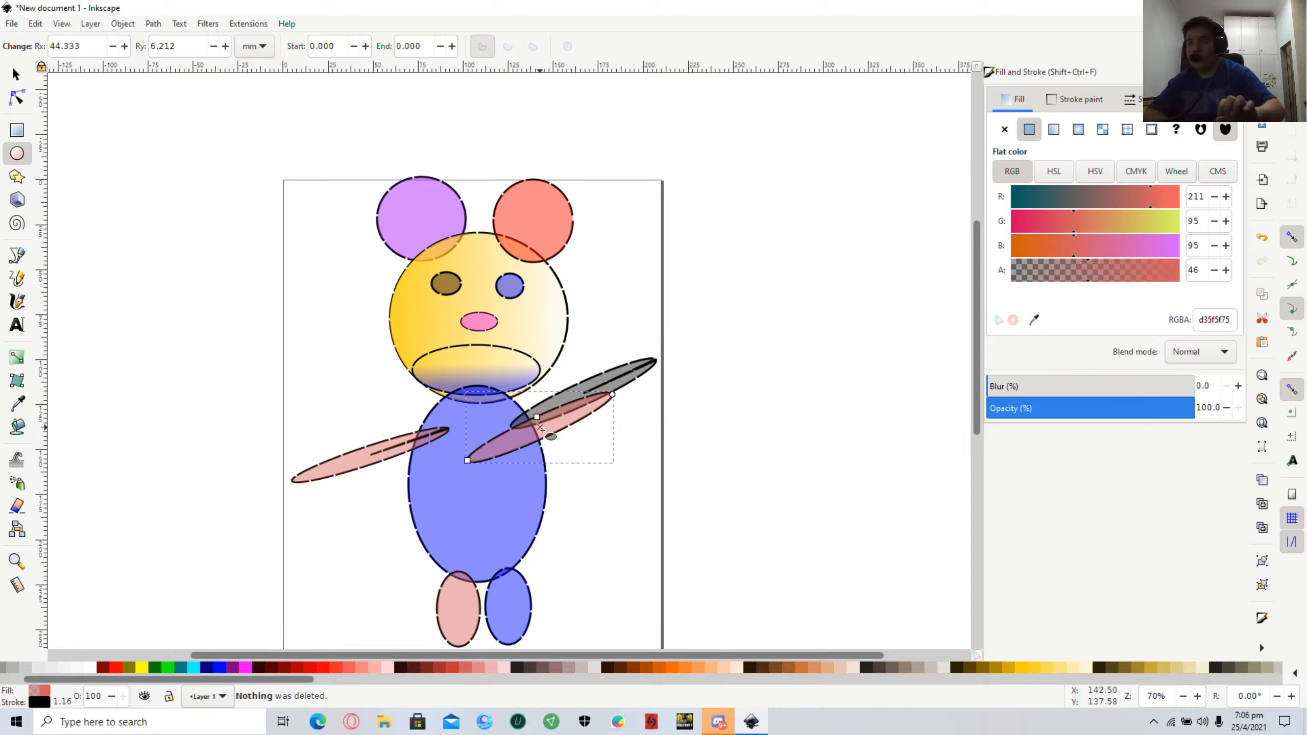
key("Delete")
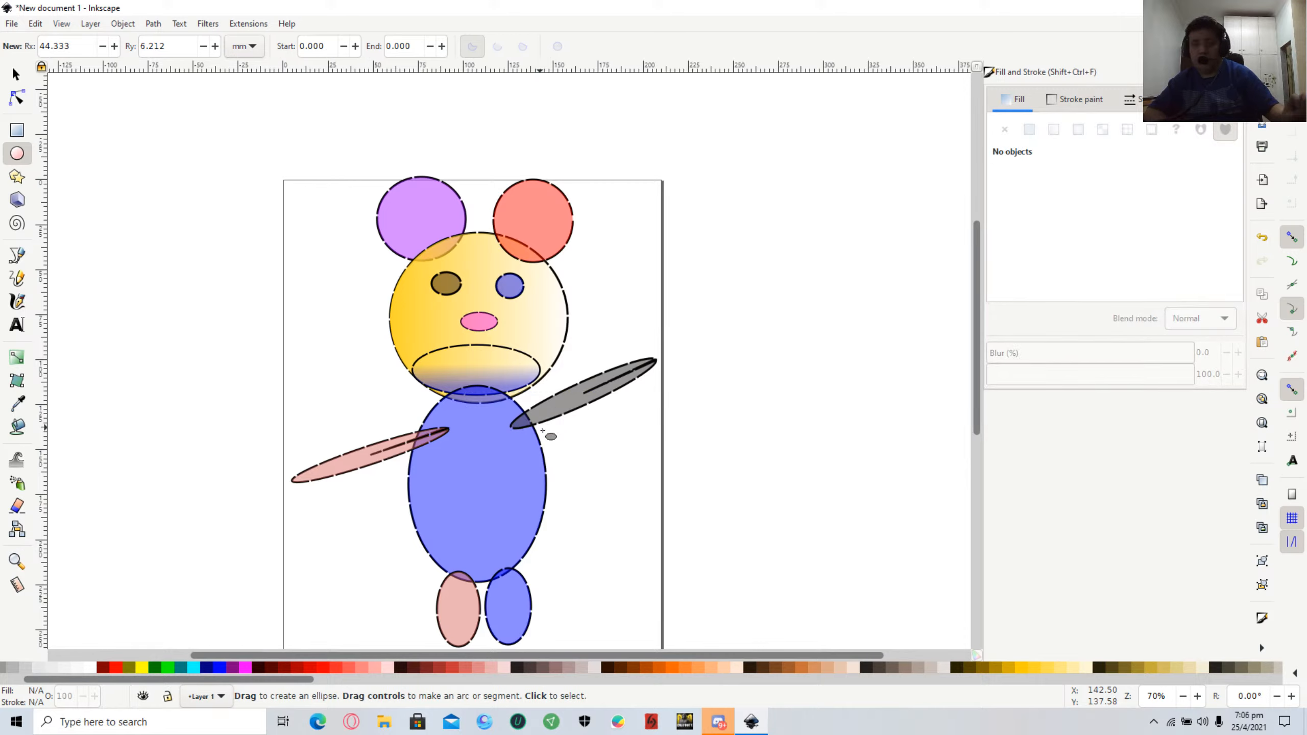
key("ctrl+z")
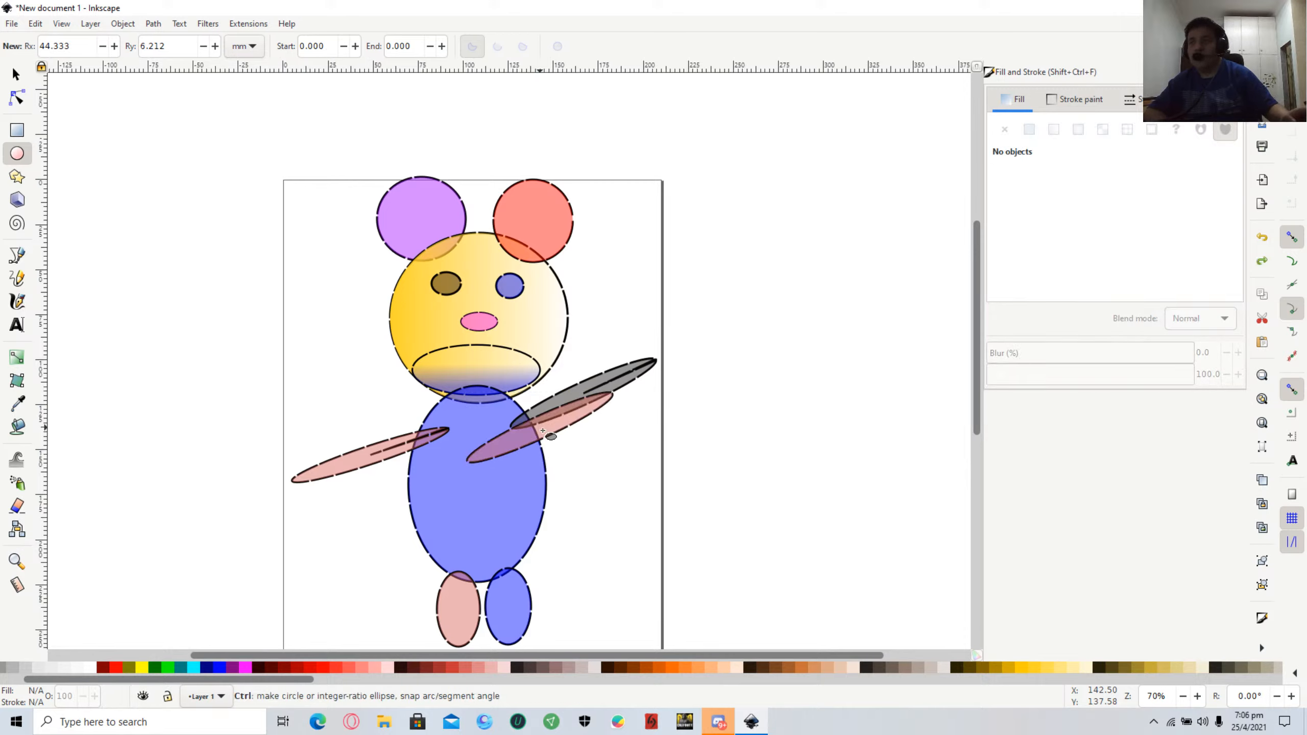
key("ctrl+shift+z")
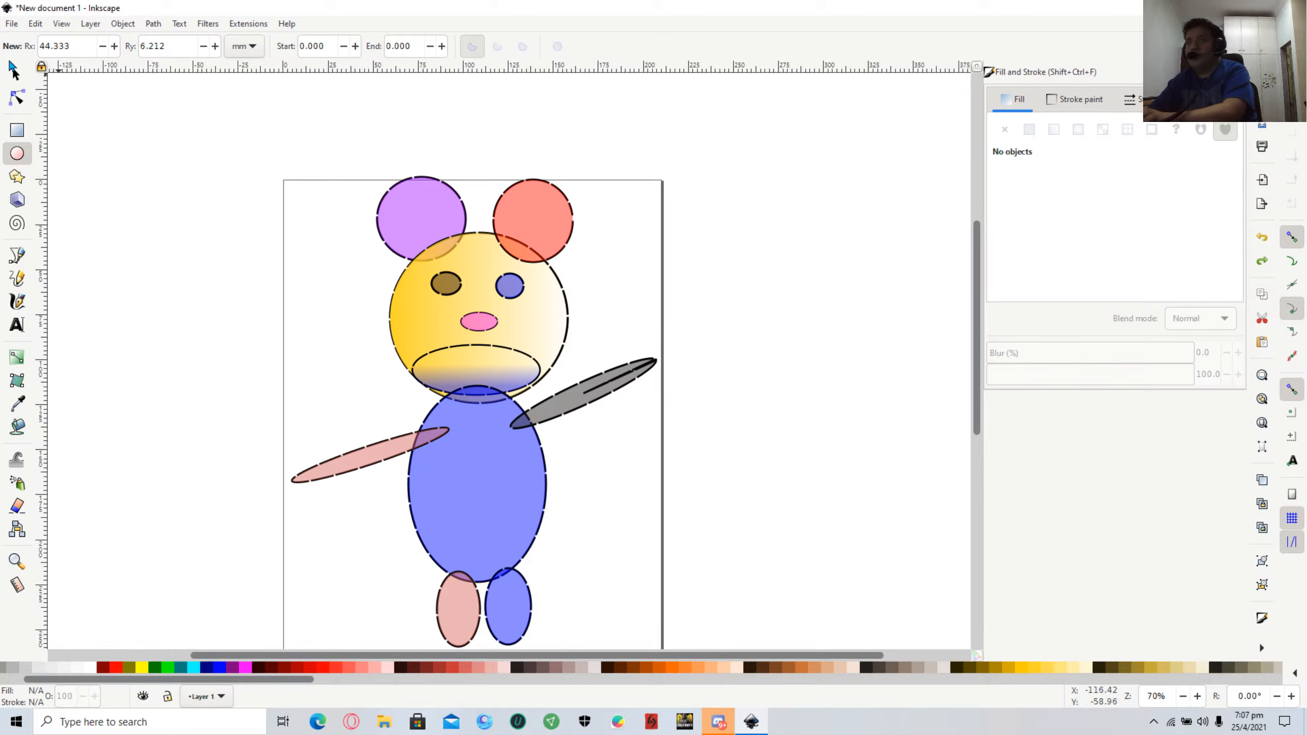
Move the pink arm slightly outward from the body to an X position of about -1.3 mm and deselect it.
left_click(14, 73)
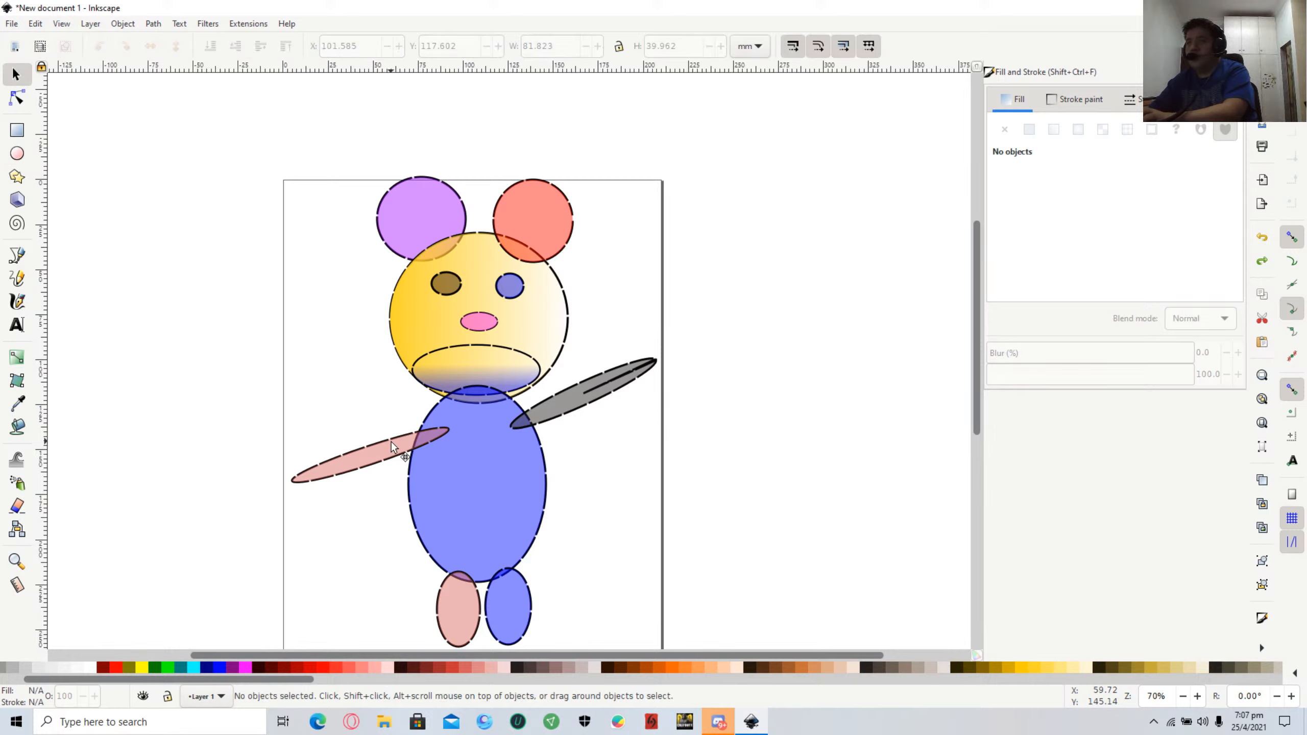
mouse_move(391, 441)
left_mouse_down()
mouse_move(357, 402)
mouse_move(408, 439)
mouse_move(396, 451)
left_mouse_up()
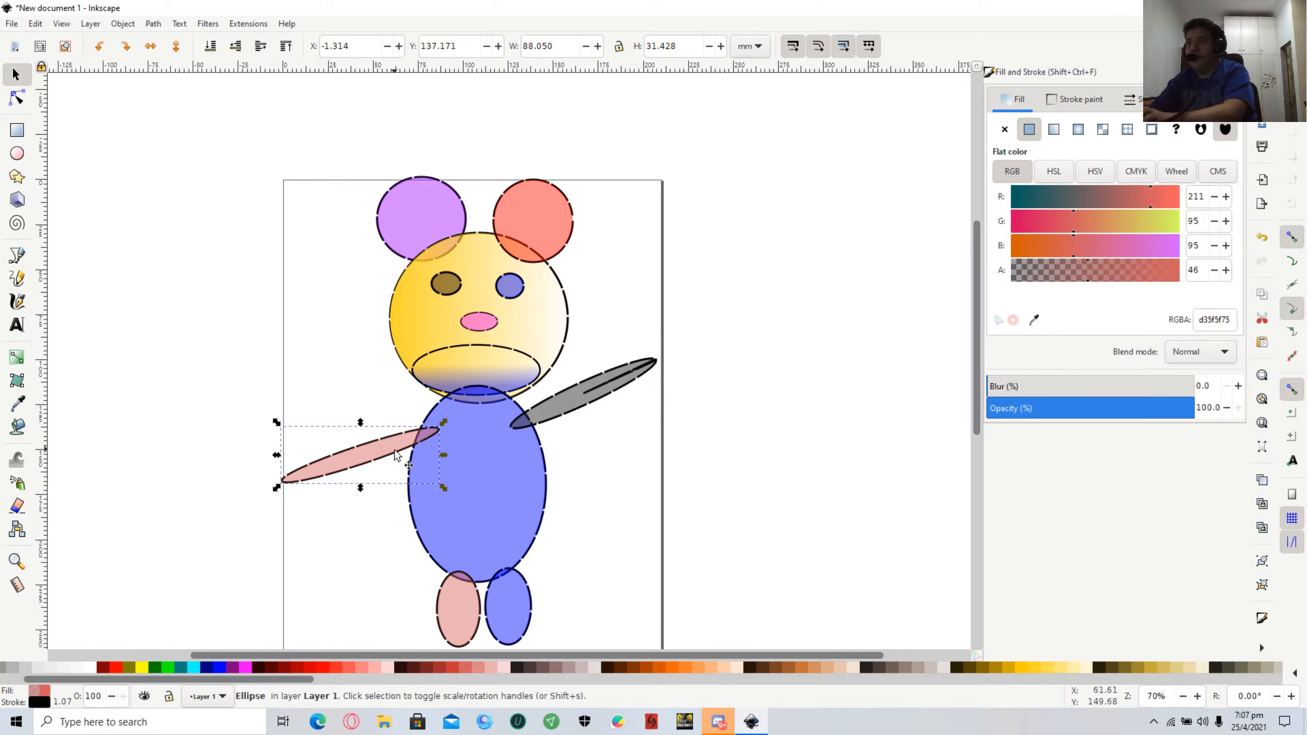
left_click(693, 469)
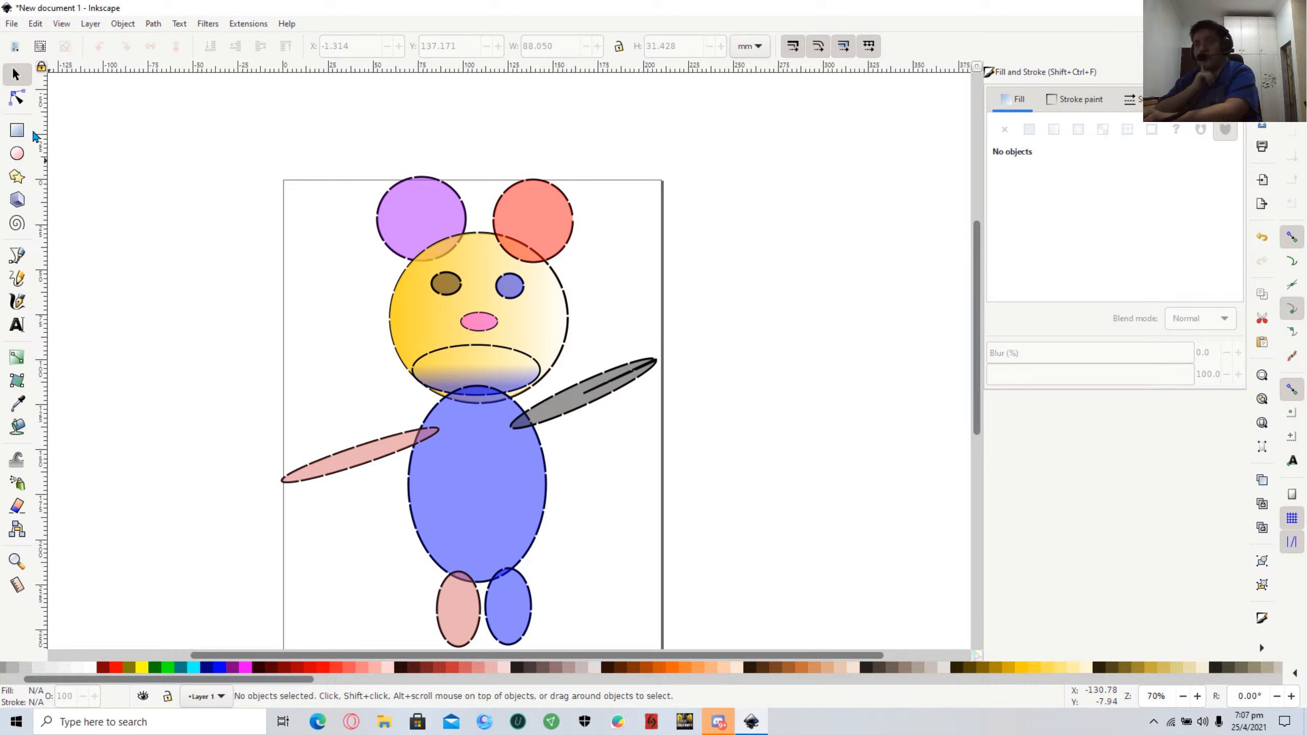
Draw a small pupil ellipse of about 4.9 by 4.2 mm inside the bear's brown eye.
left_click(16, 155)
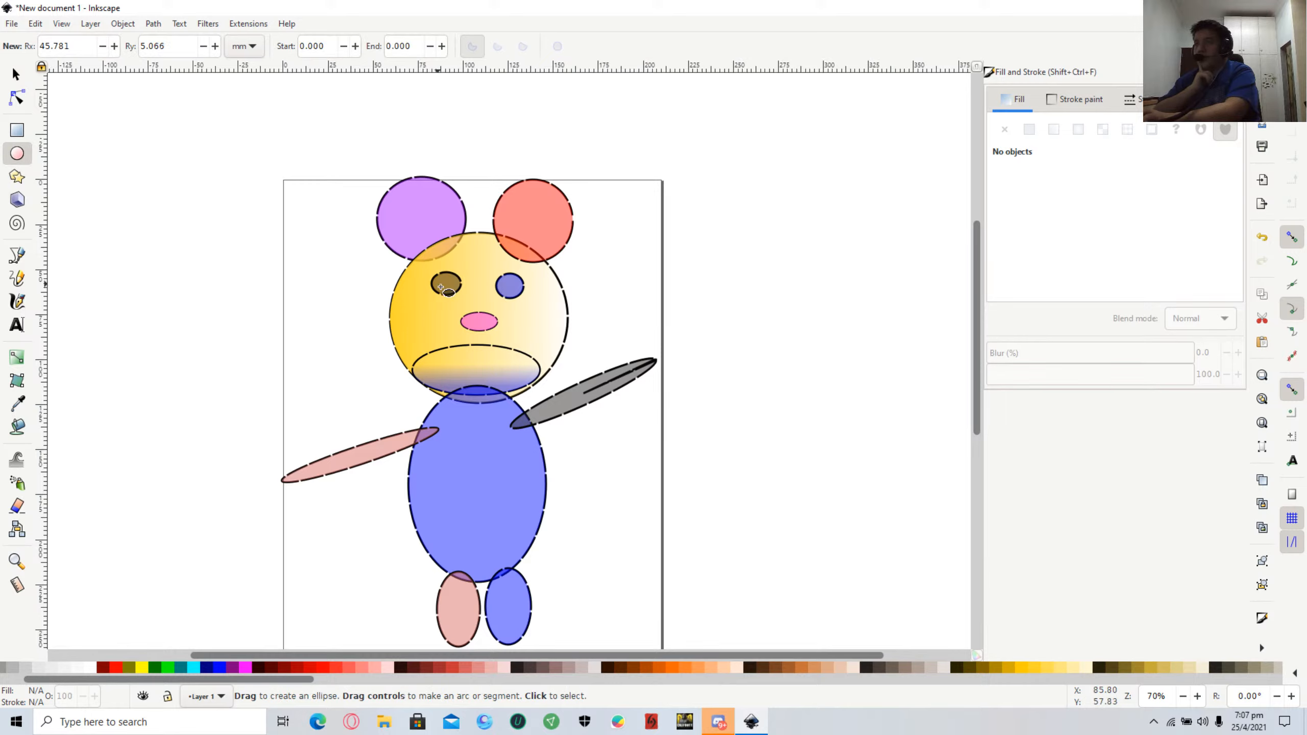
left_click_drag(441, 287, 449, 295)
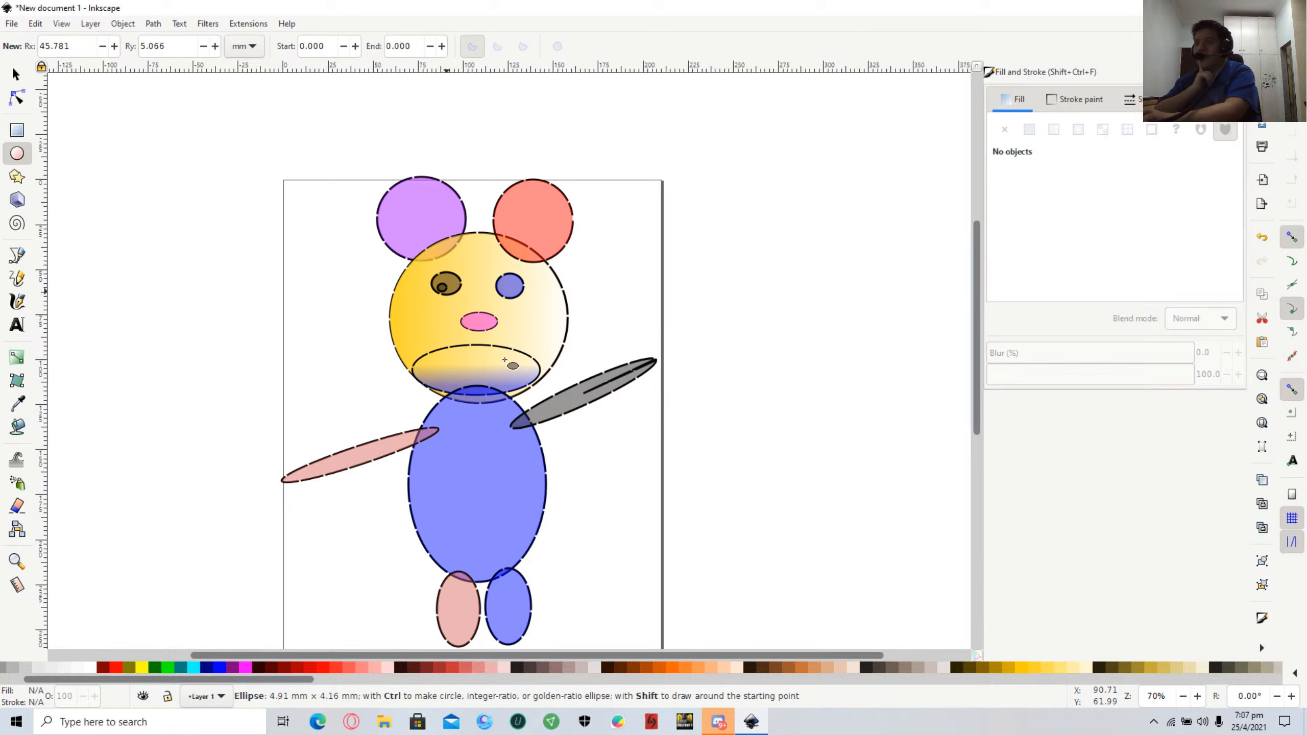
left_click(628, 314)
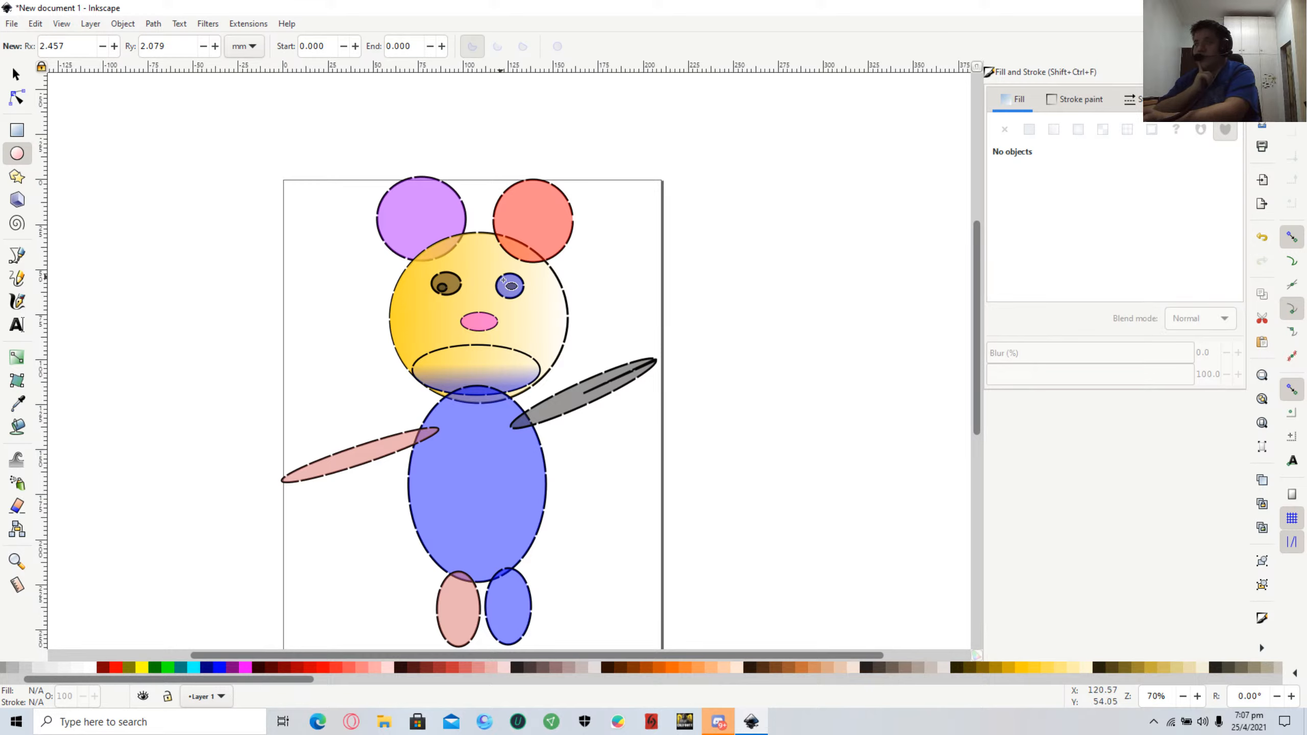
Draw a pupil ellipse of about 3.8 by 6.4 mm in the blue eye and move it to the eye's middle.
left_click_drag(504, 279, 516, 303)
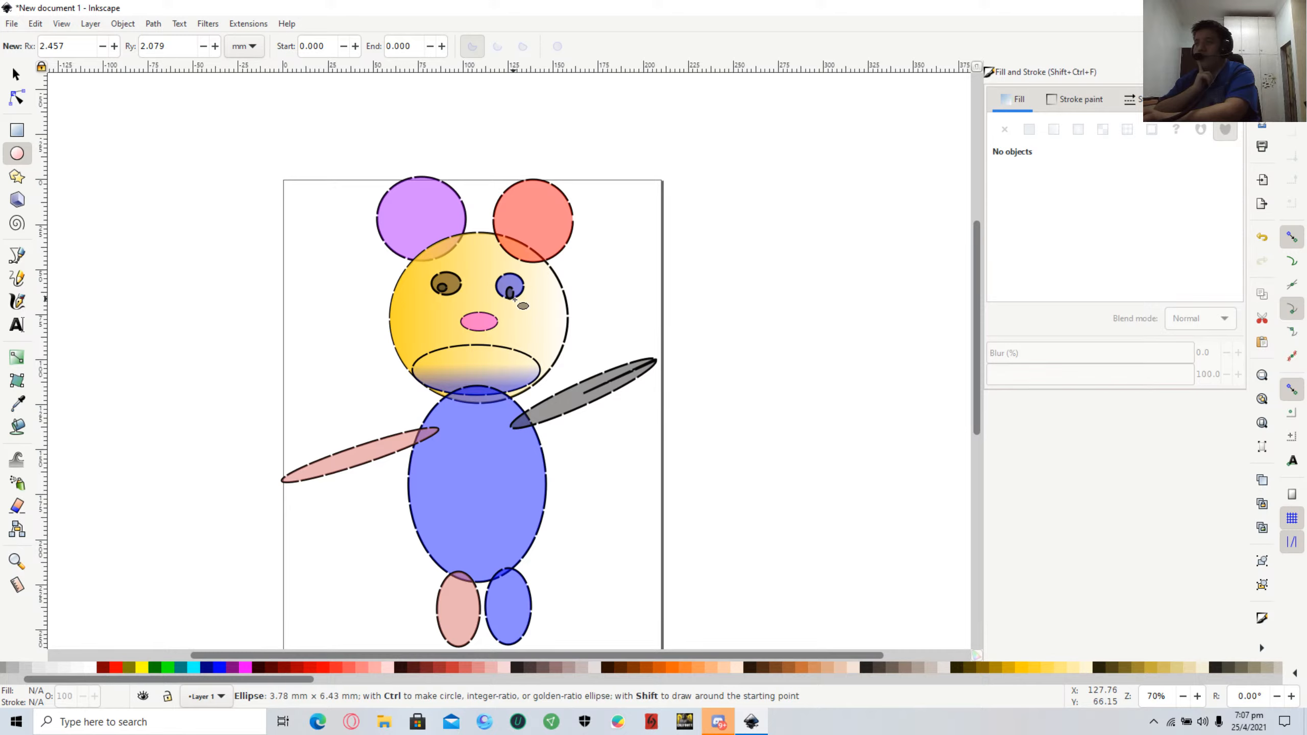
left_click_drag(515, 299, 507, 286)
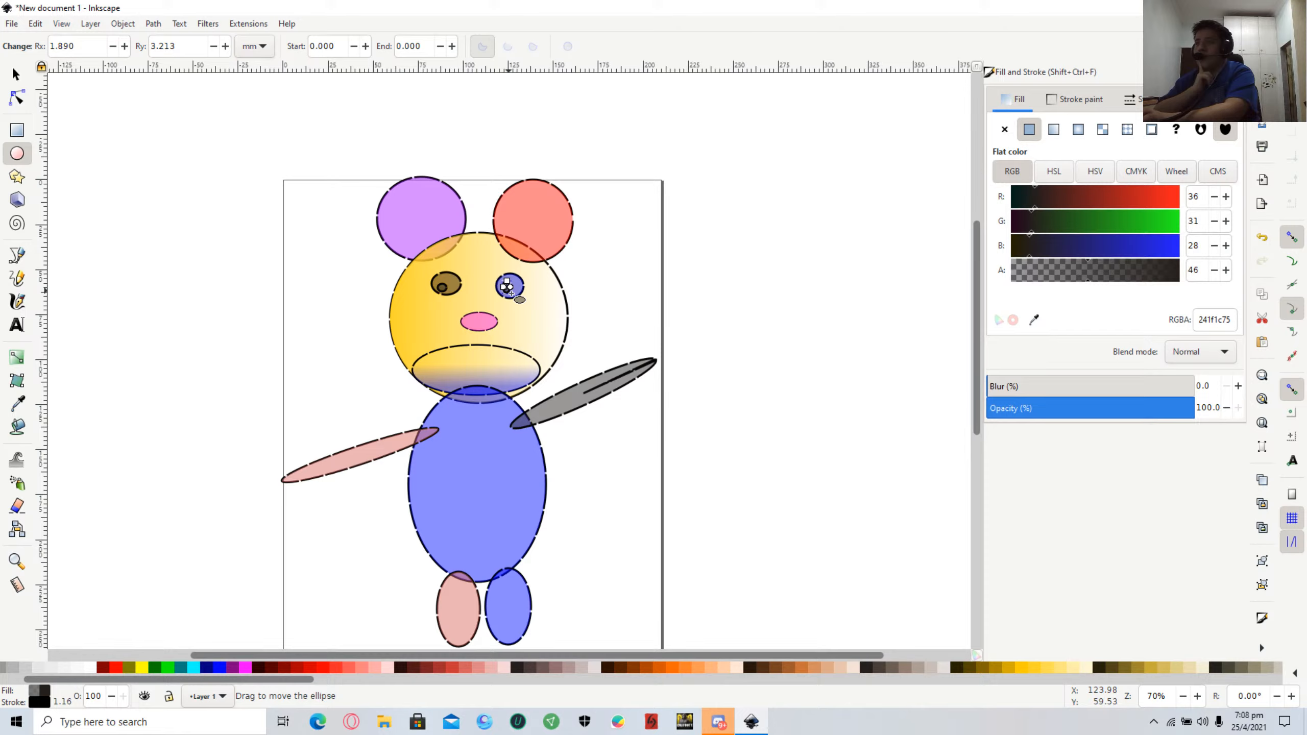
left_click(612, 316)
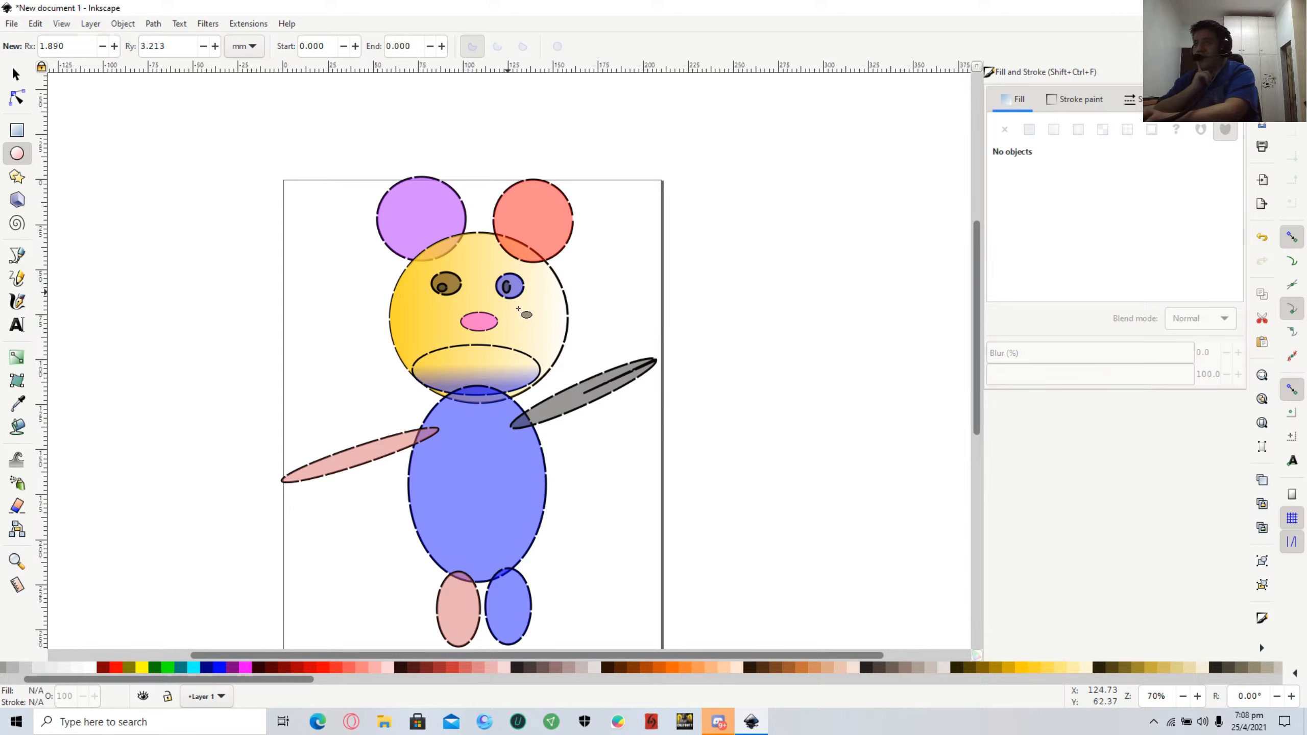
left_click(507, 290)
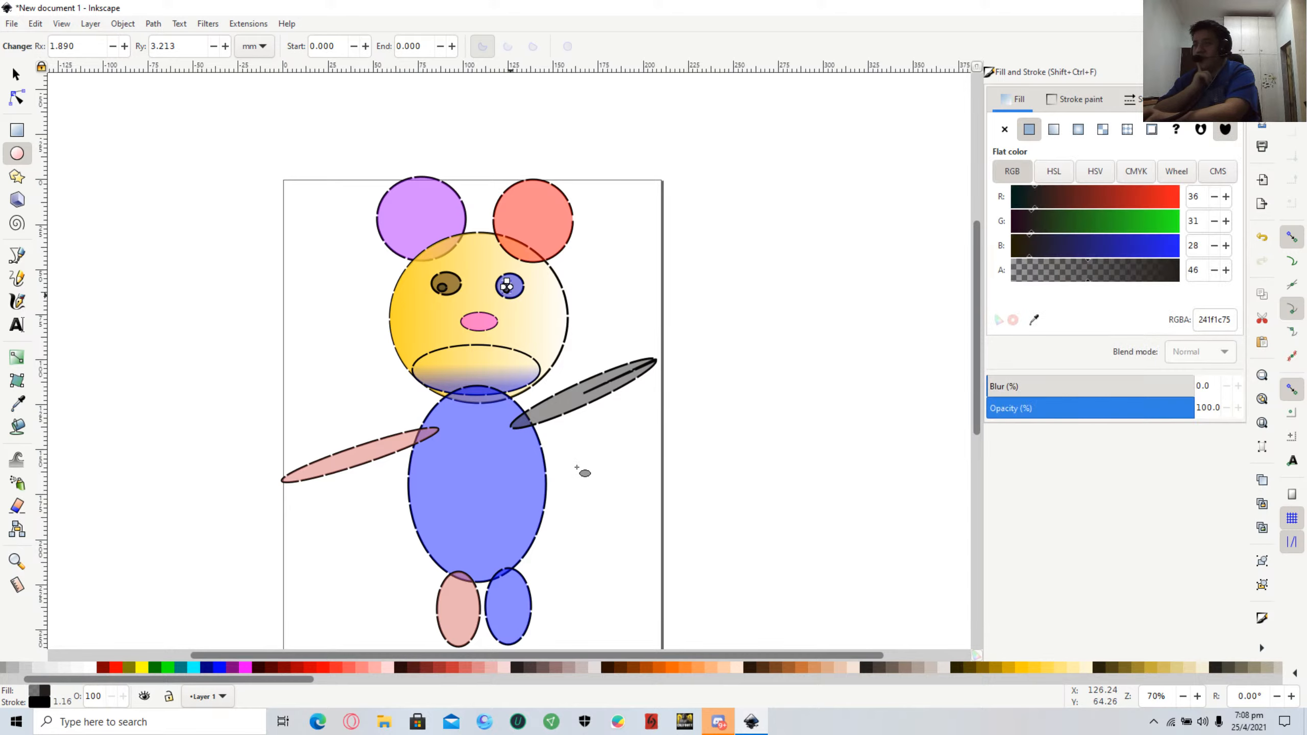
Fill the pupil in the blue eye with orange #D45500 and deselect it.
left_click(665, 679)
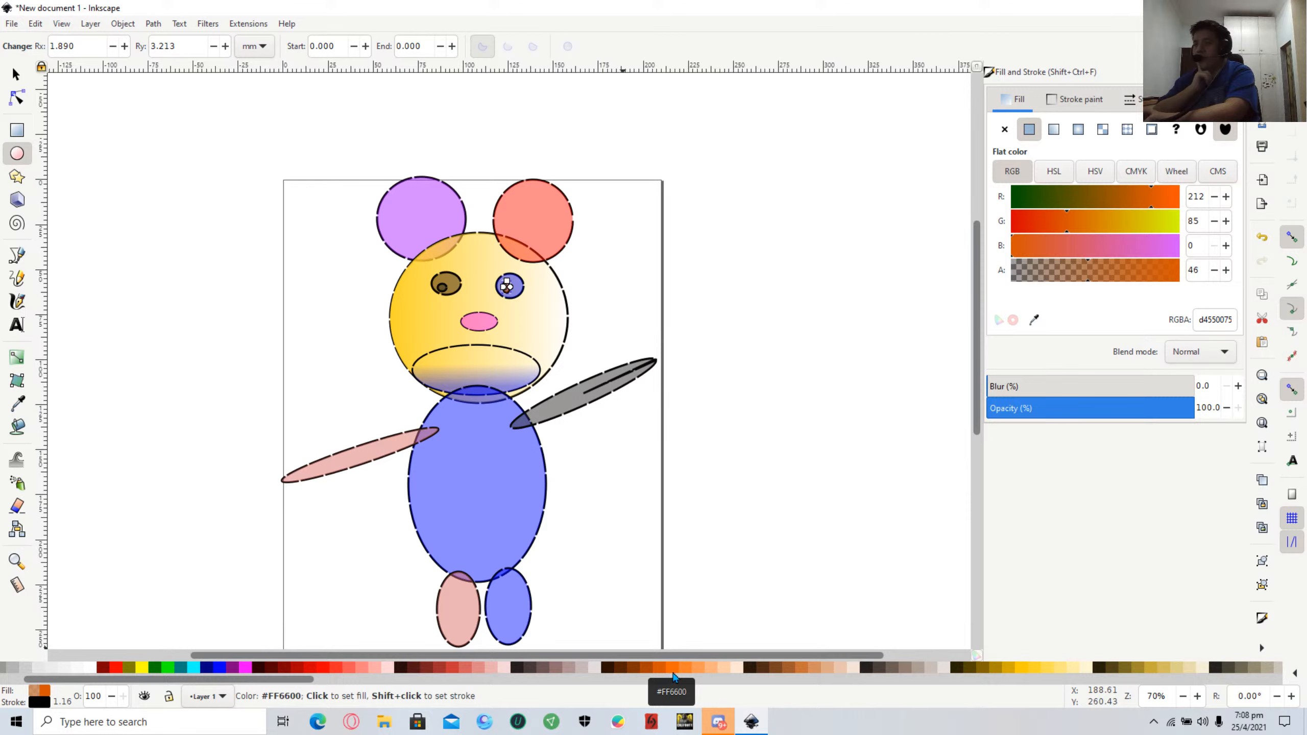
left_click(815, 385)
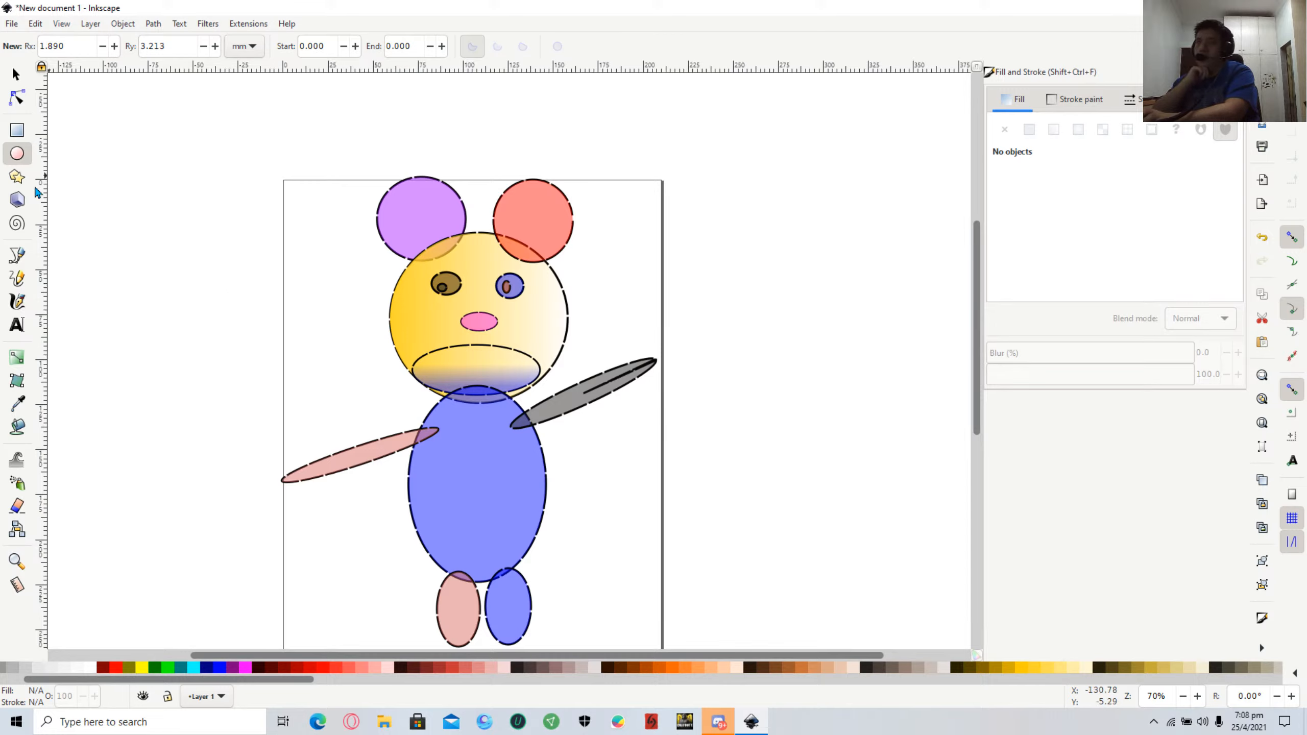
Add the text "hello world" beside the bear's head, next to the purple ear, and finish editing it.
left_click(24, 333)
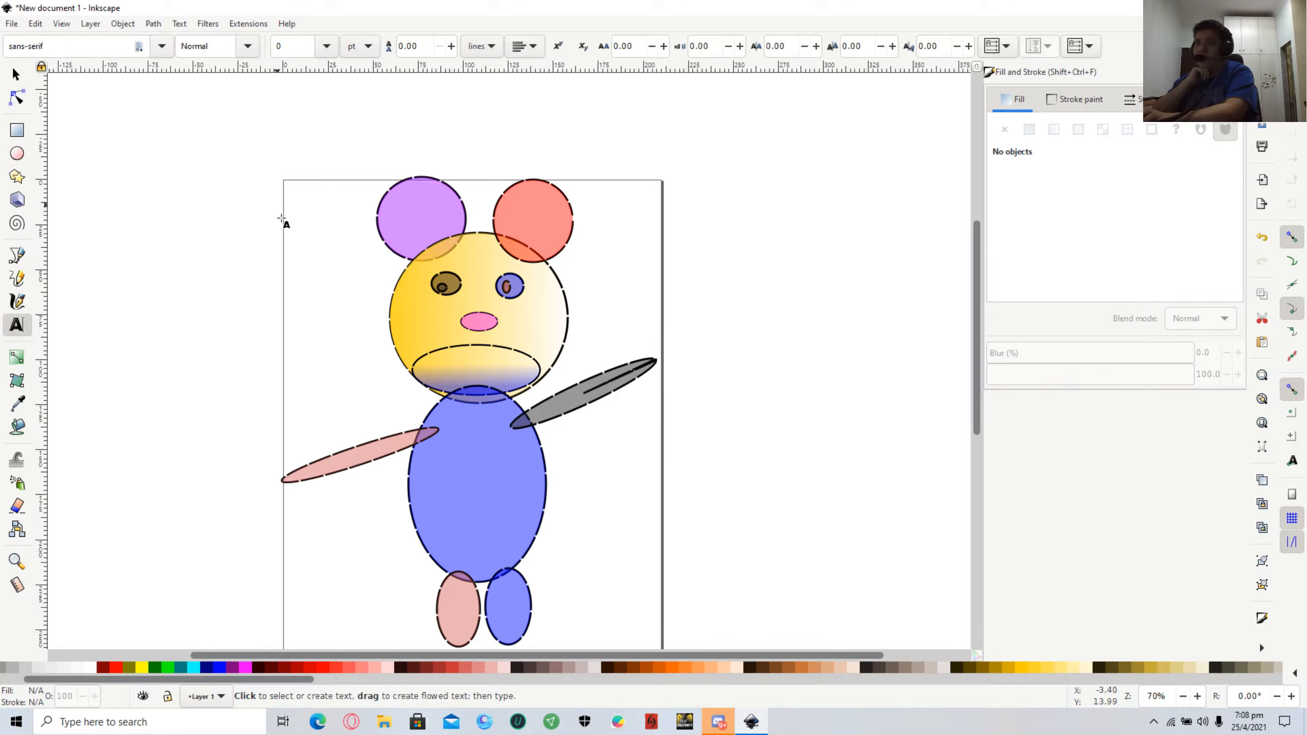
left_click(226, 255)
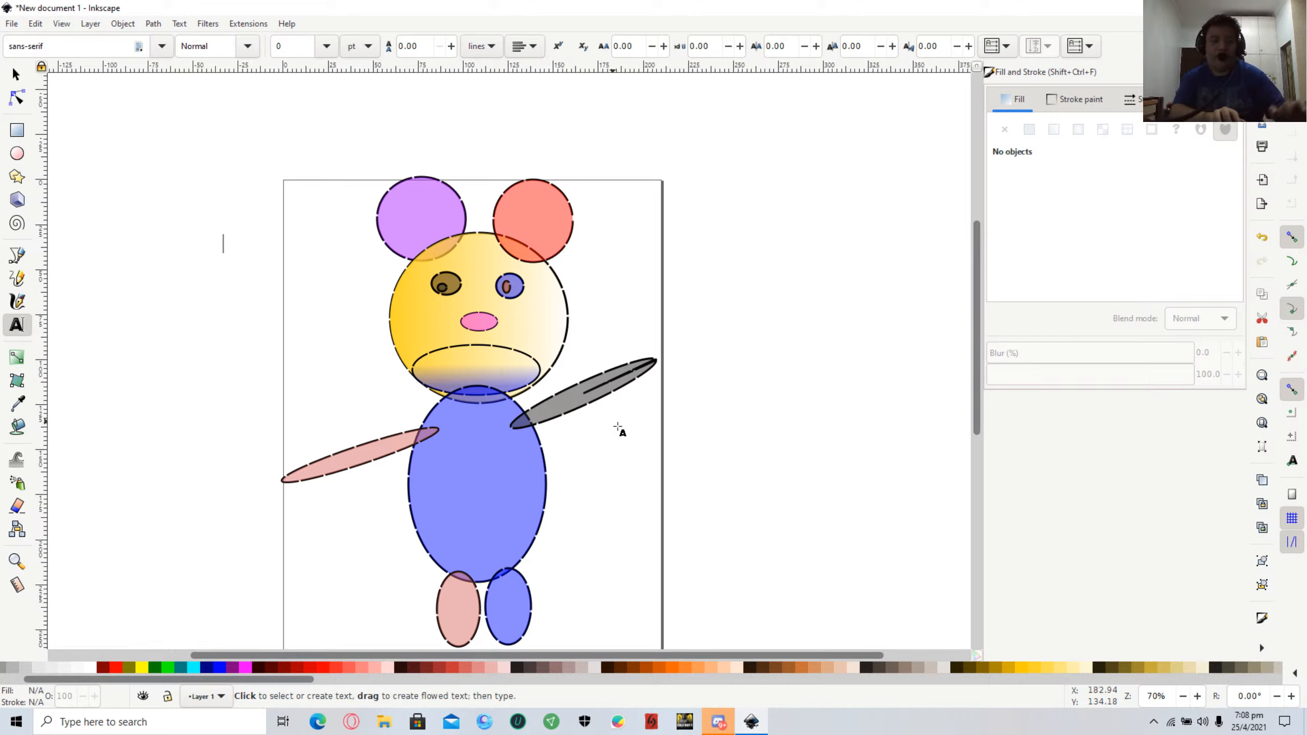
type("hello")
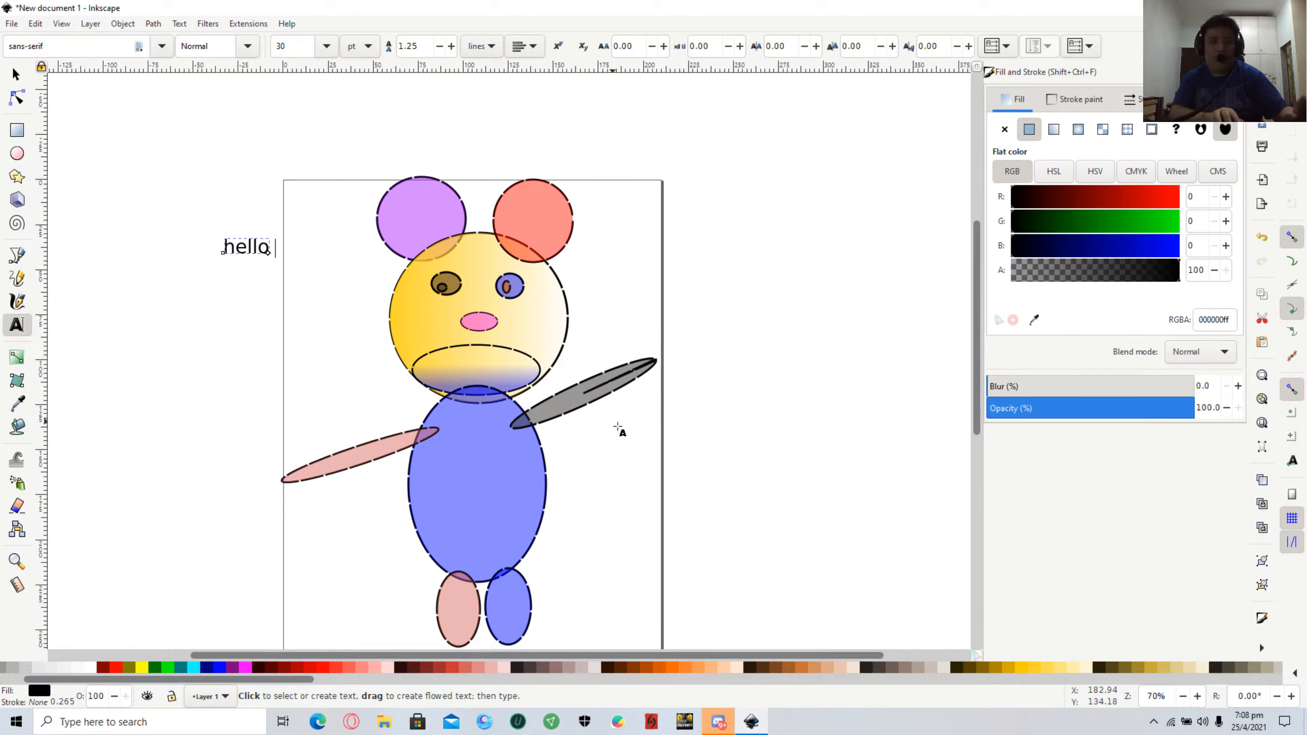
type(" wor")
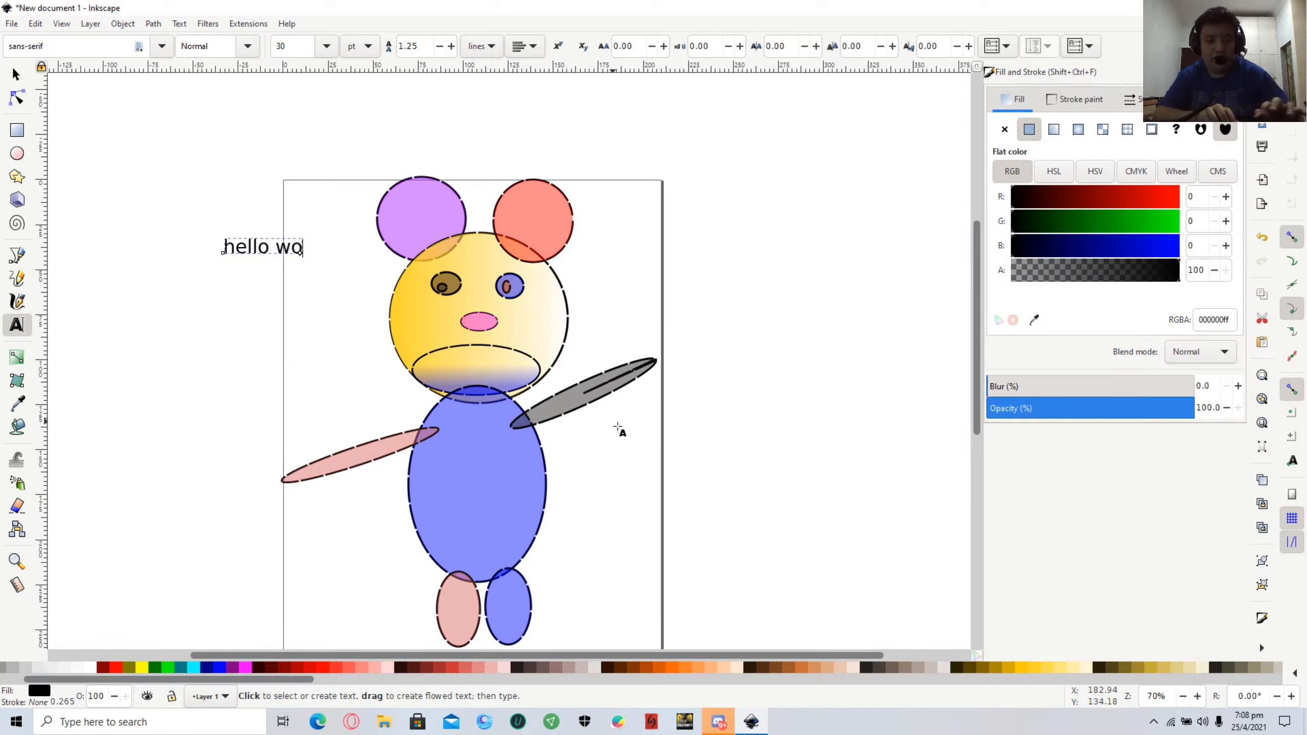
type("ld")
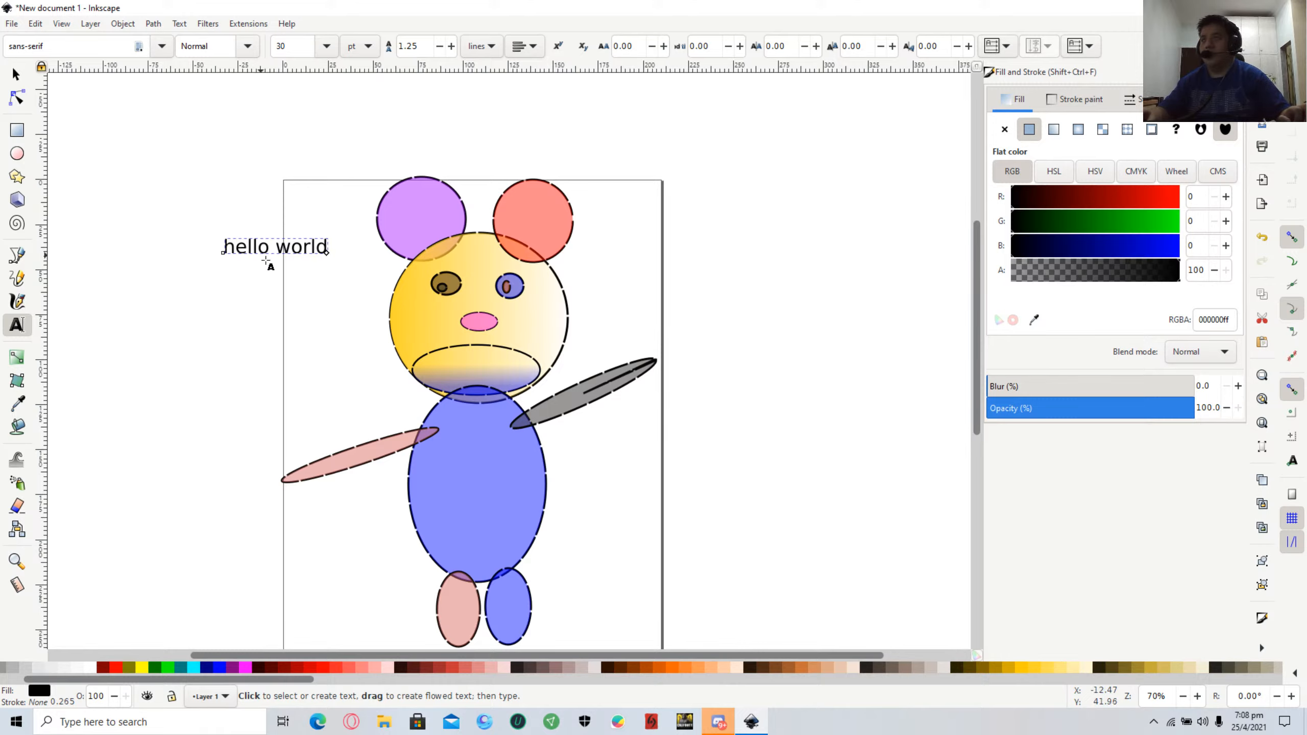
key("Escape")
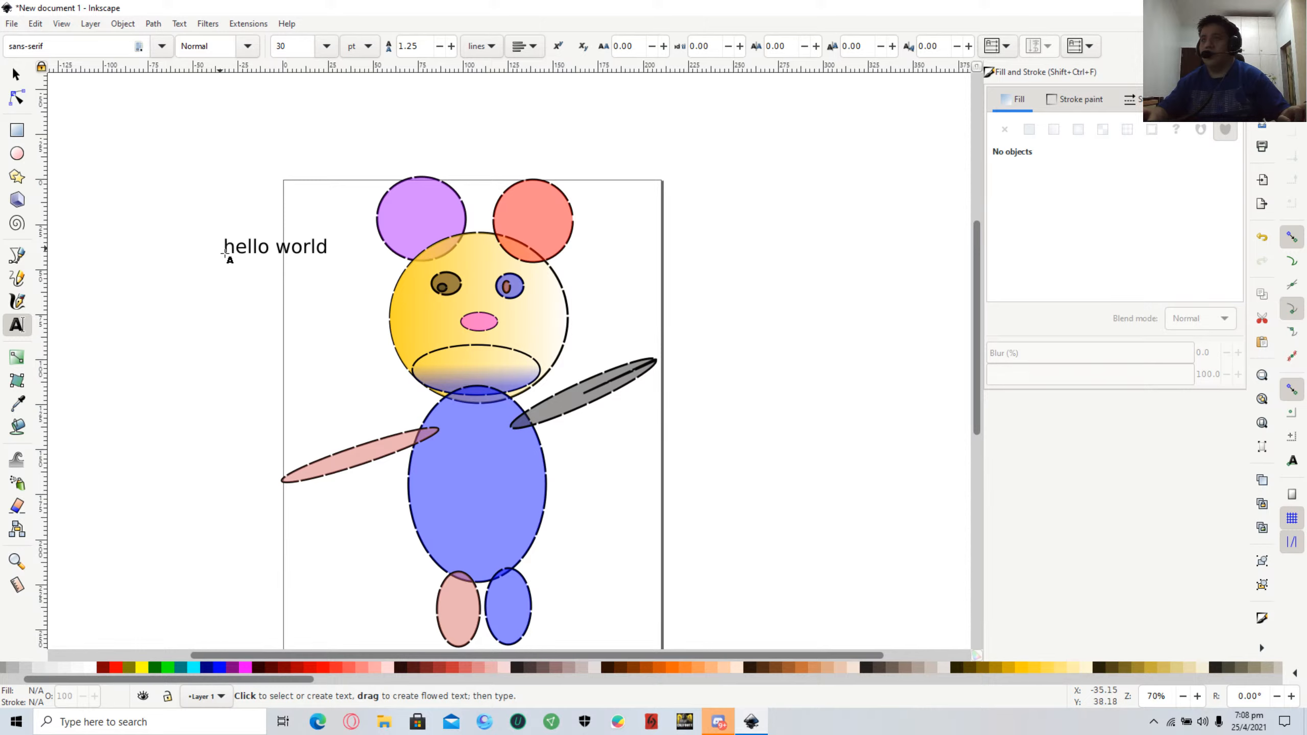
Select the whole "hello world" text and change its font to Arial.
left_click_drag(224, 252, 371, 260)
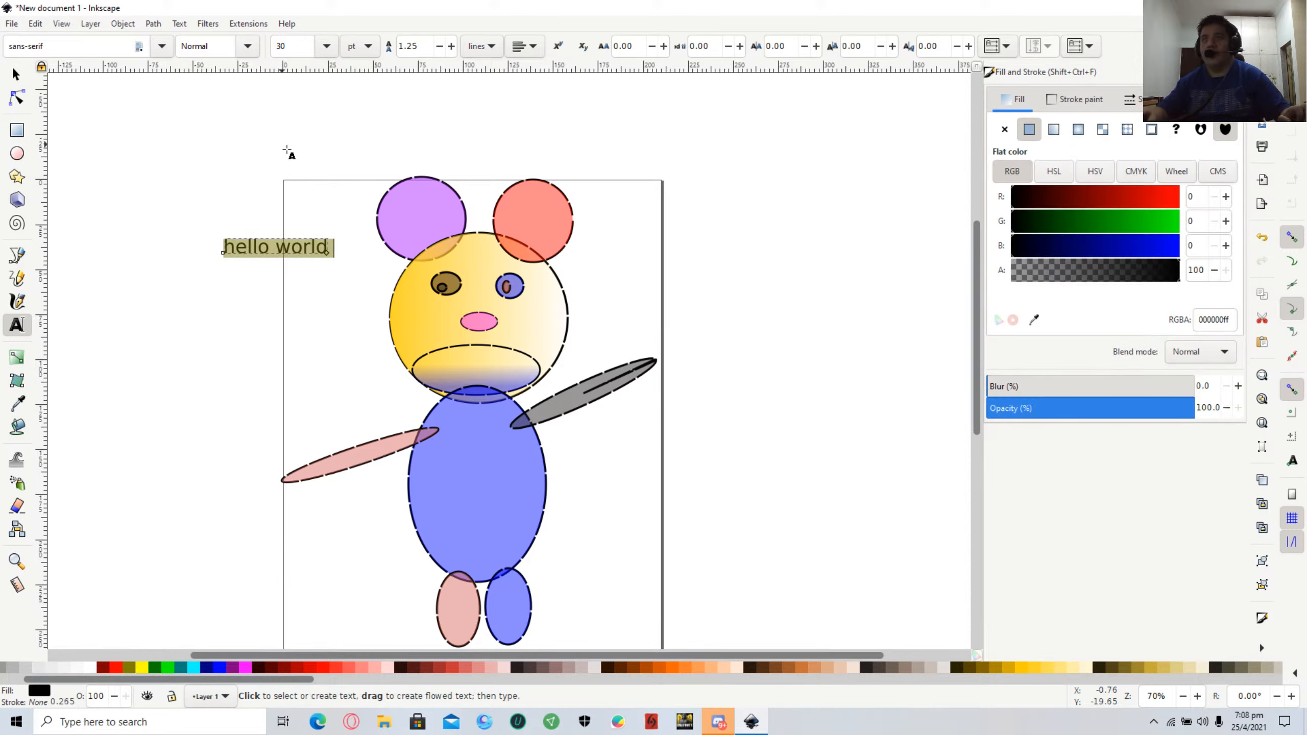
left_click(138, 48)
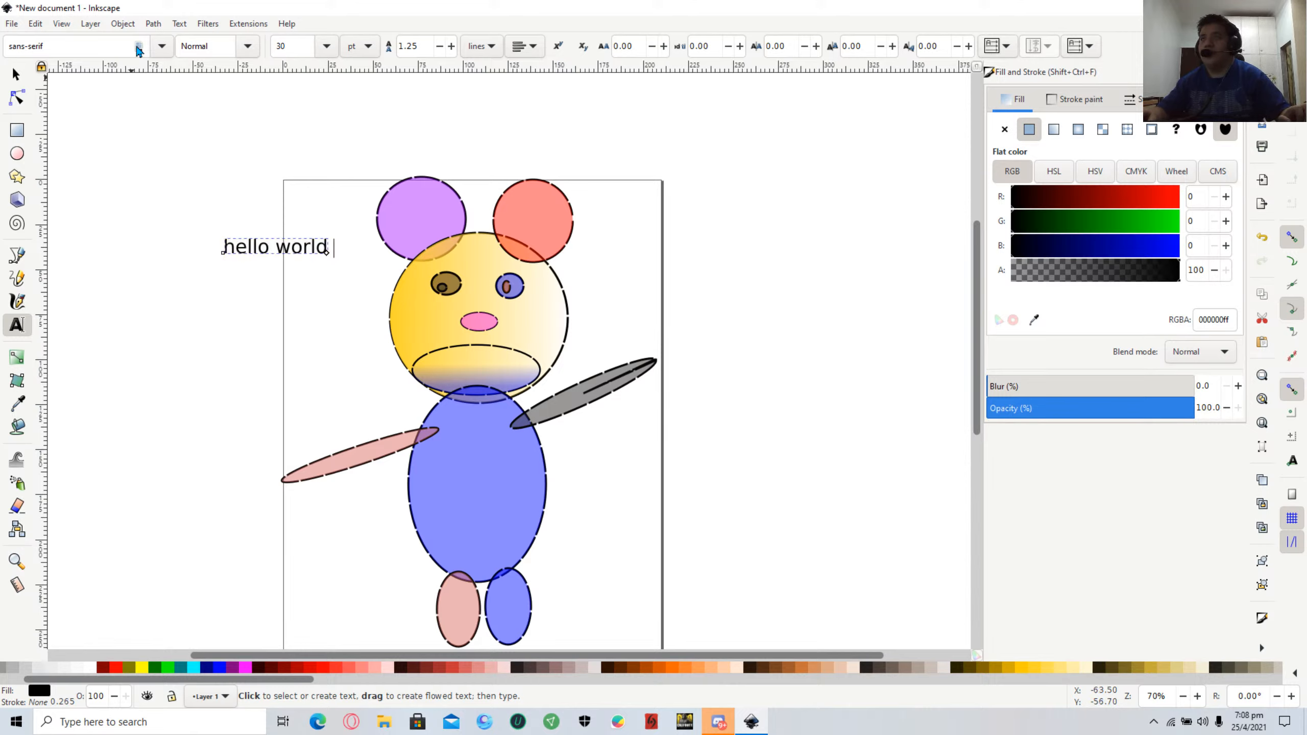
left_click(103, 47)
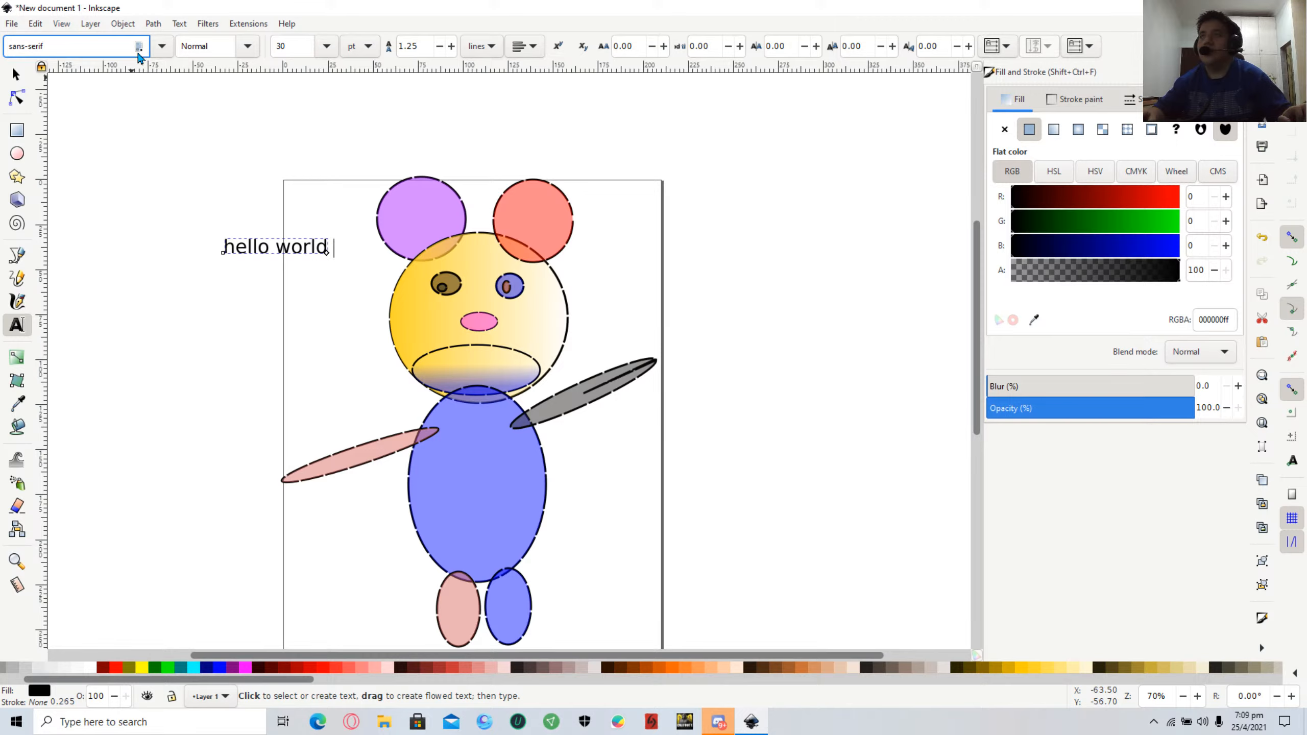
left_click(164, 53)
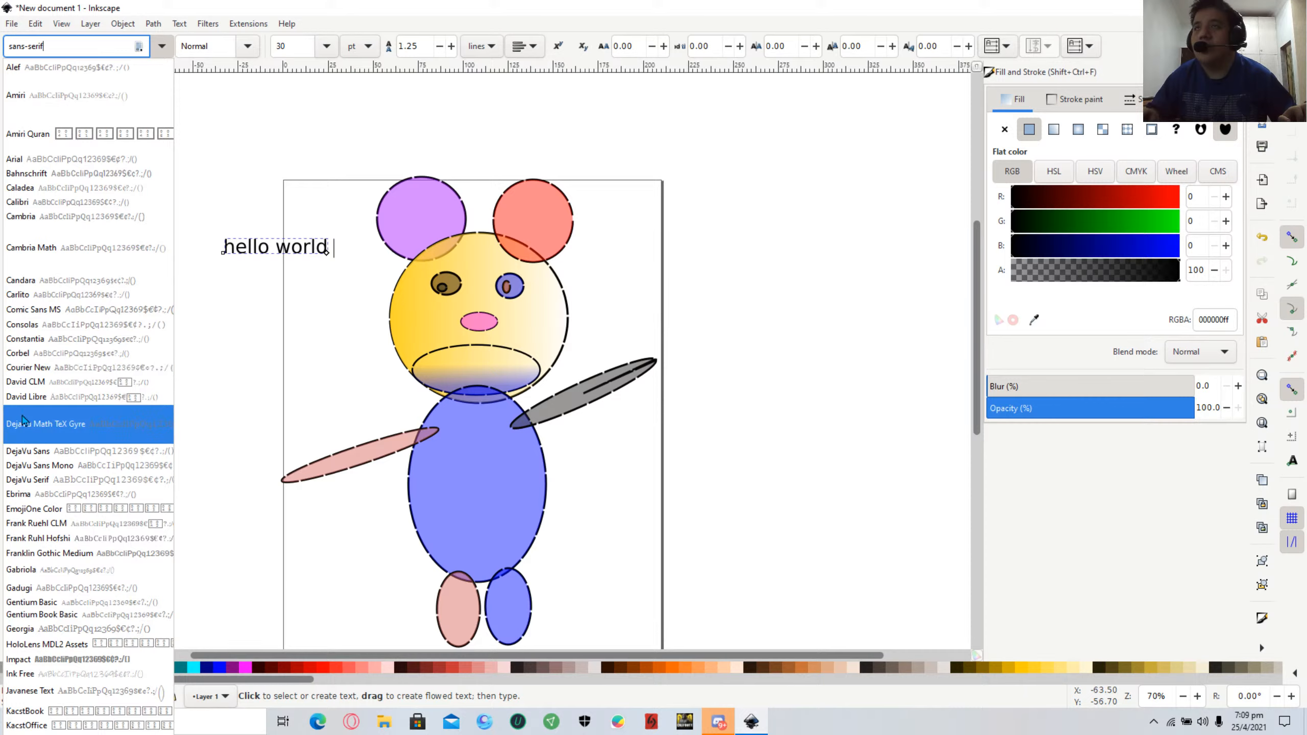
scroll(29, 227, "up", 1)
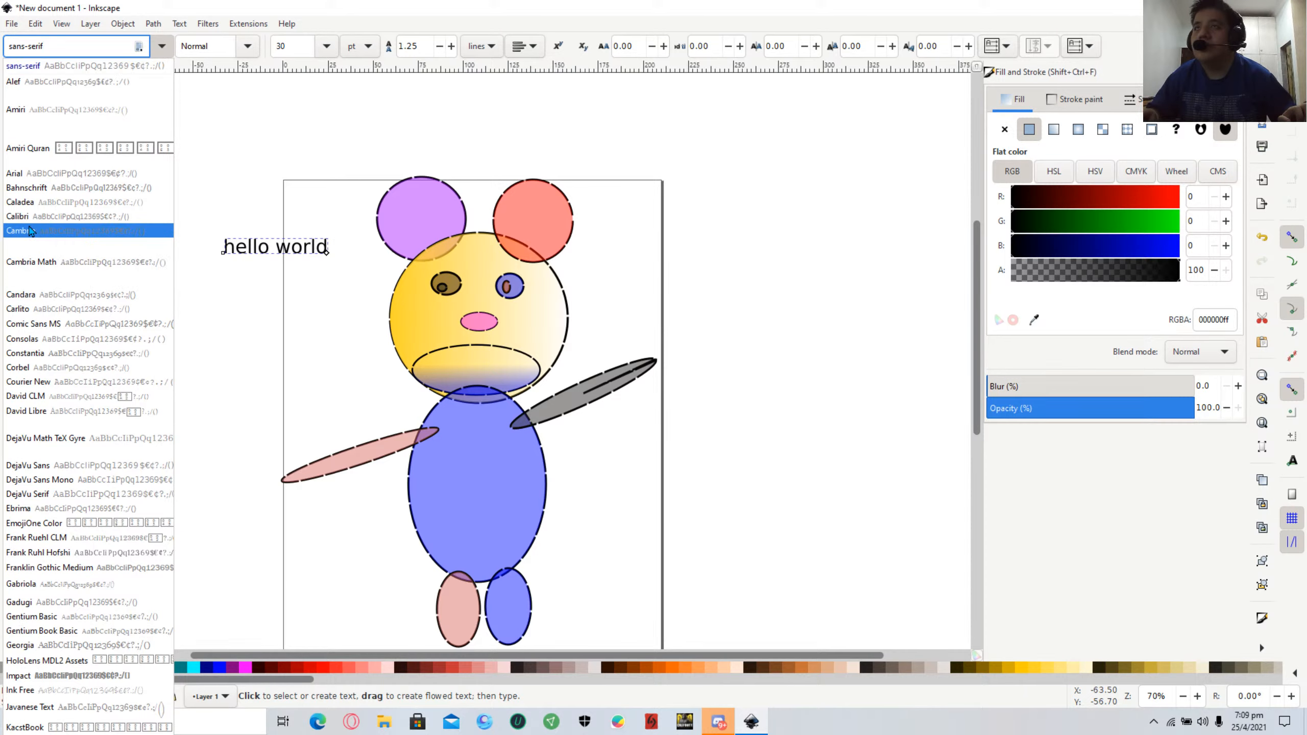
left_click(26, 175)
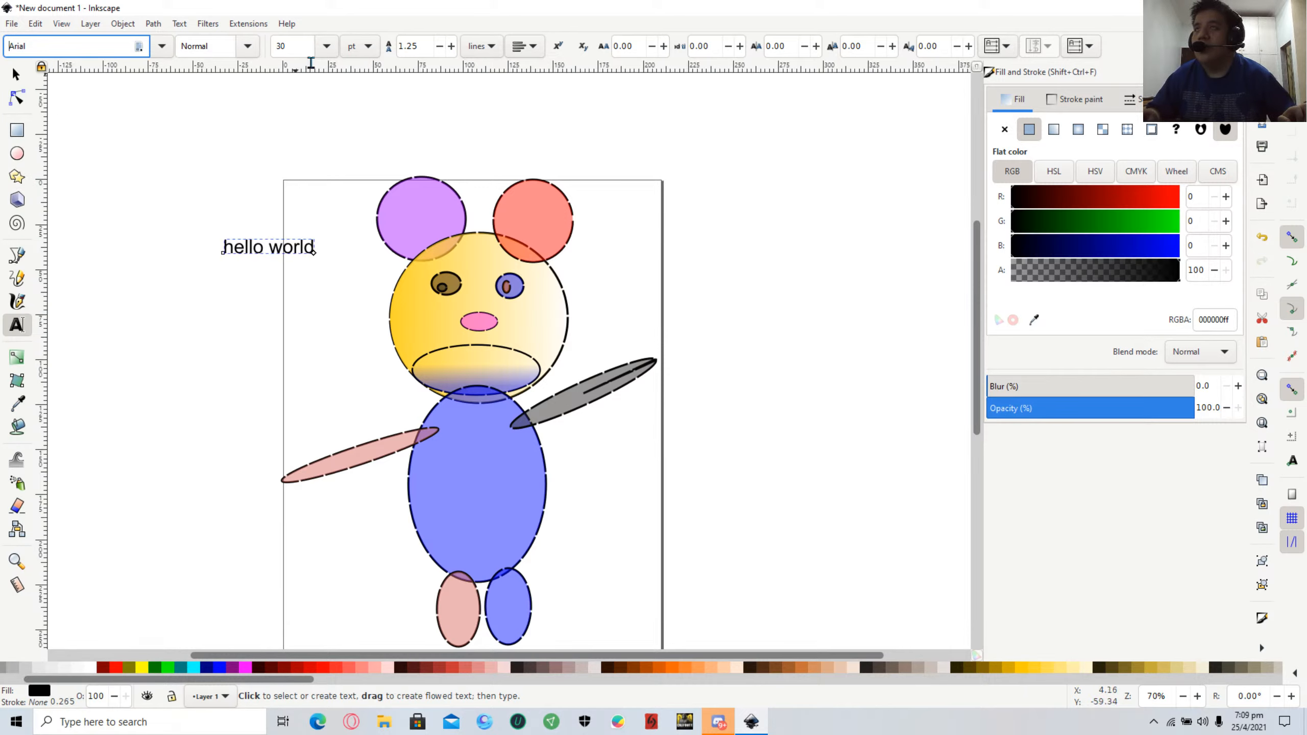
Try a font size of 18 pt for the "hello world" text, and settle on 56 pt.
left_click(325, 47)
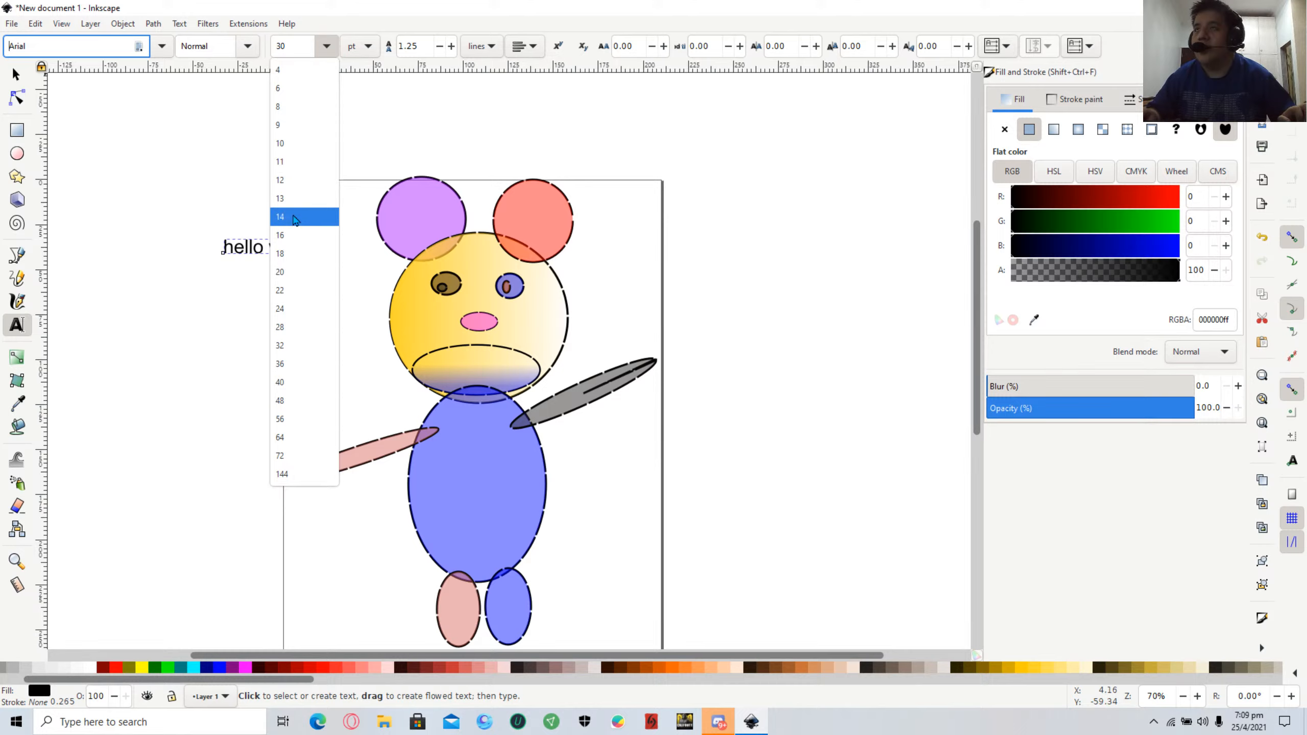
left_click(282, 261)
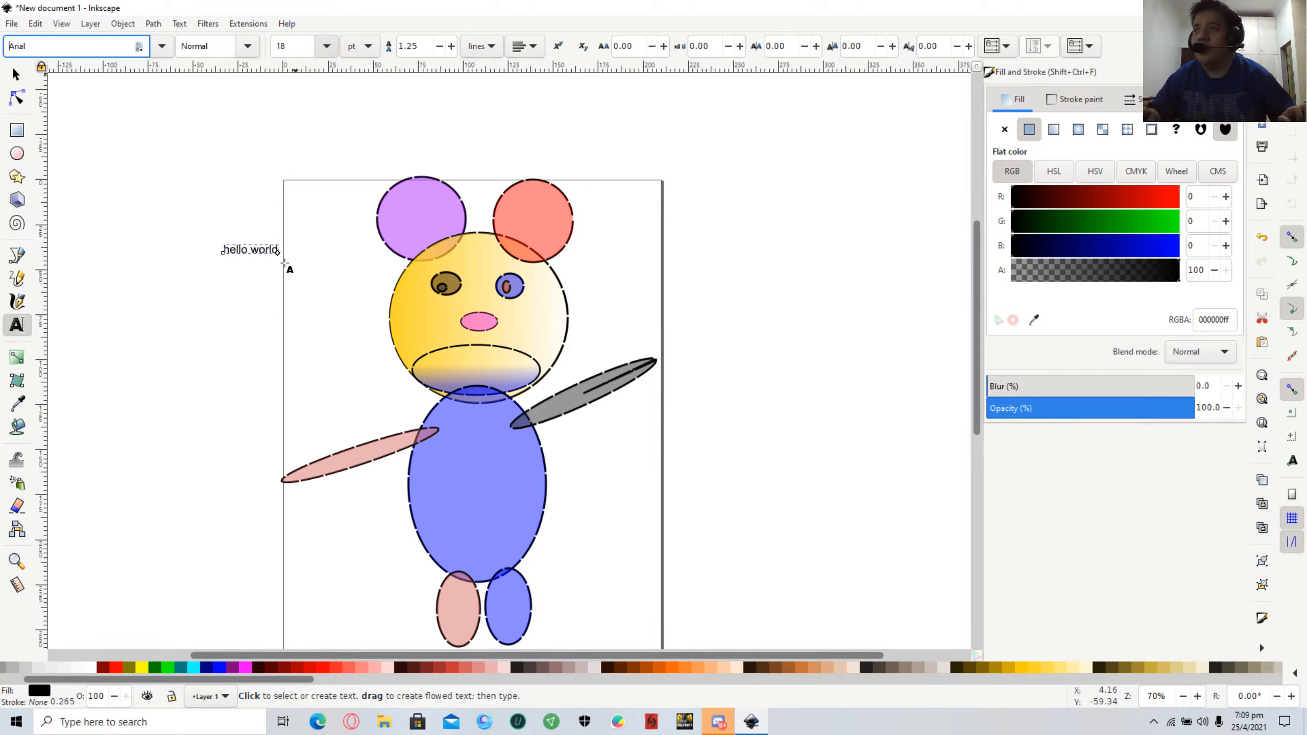
left_click(326, 46)
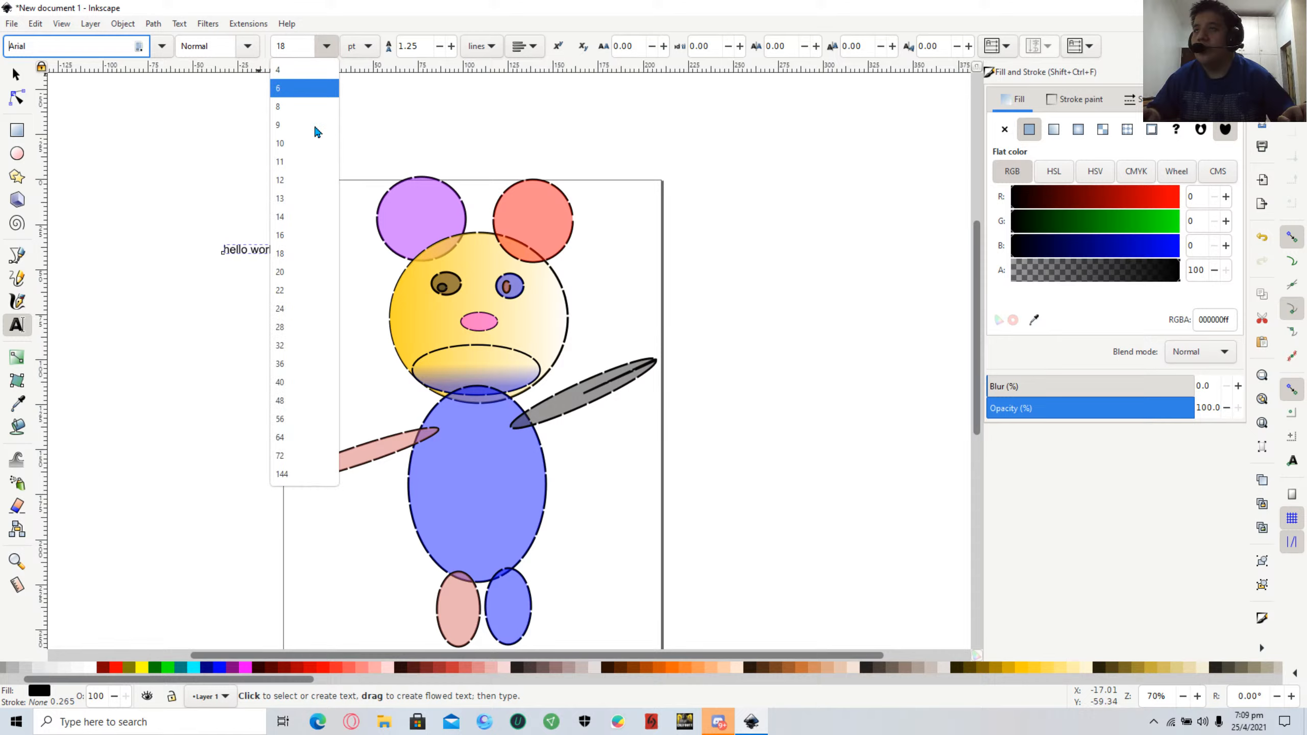
left_click(285, 419)
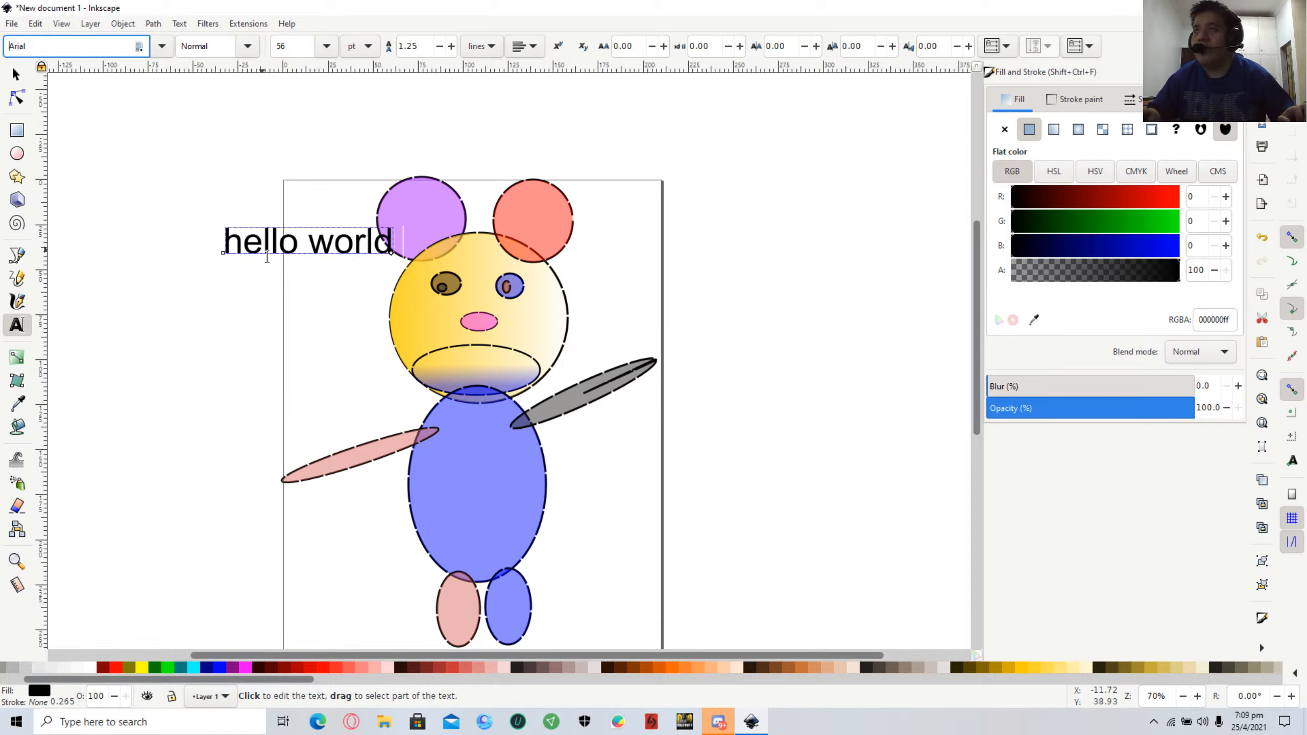
Colour the whole "hello world" text fuchsia #FF00FF after trying yellow #FFD42A, and deselect it.
left_click_drag(261, 248, 198, 245)
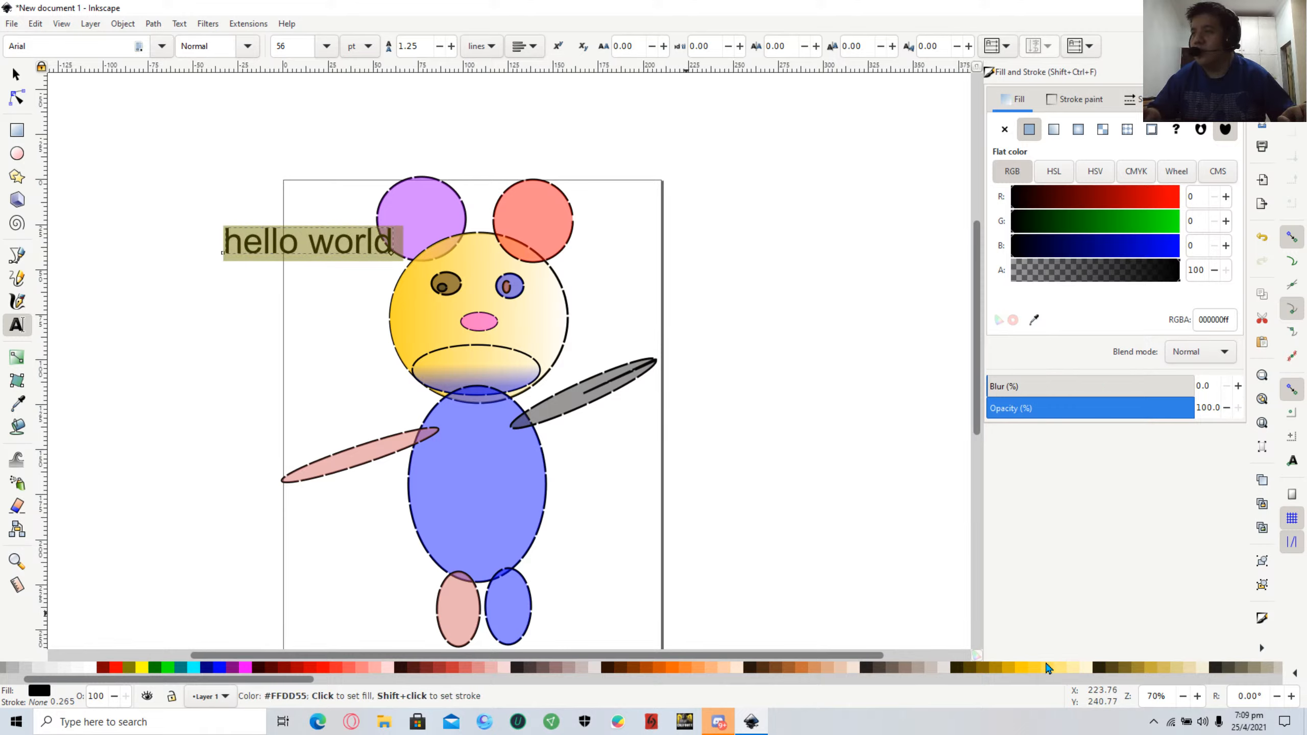
left_click(1031, 665)
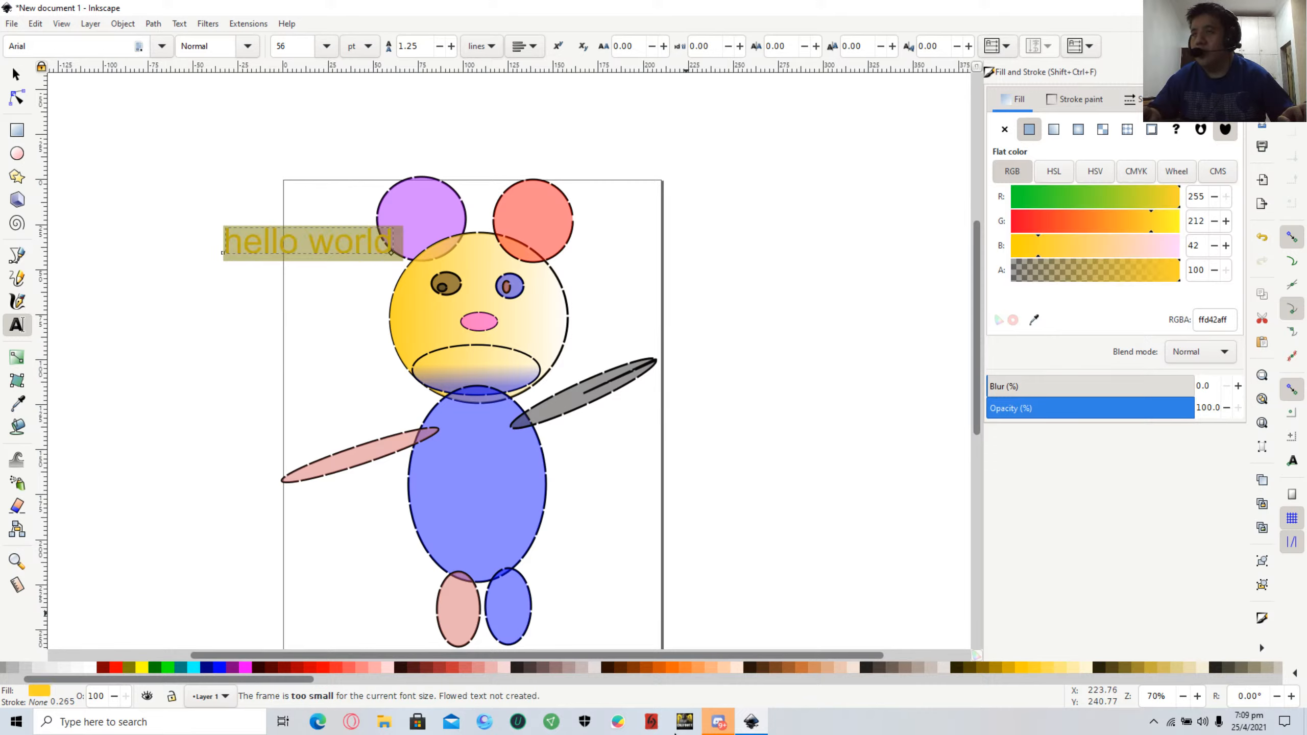
left_click(243, 669)
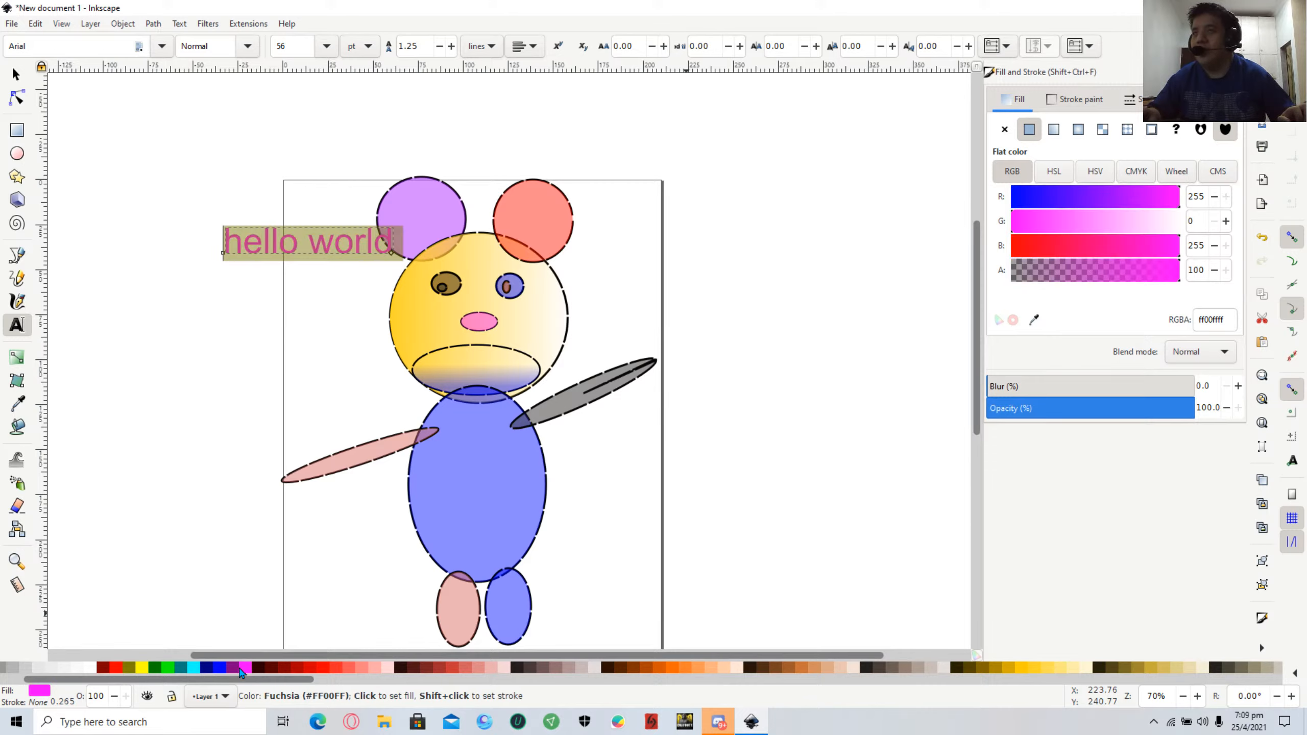
left_click(290, 323)
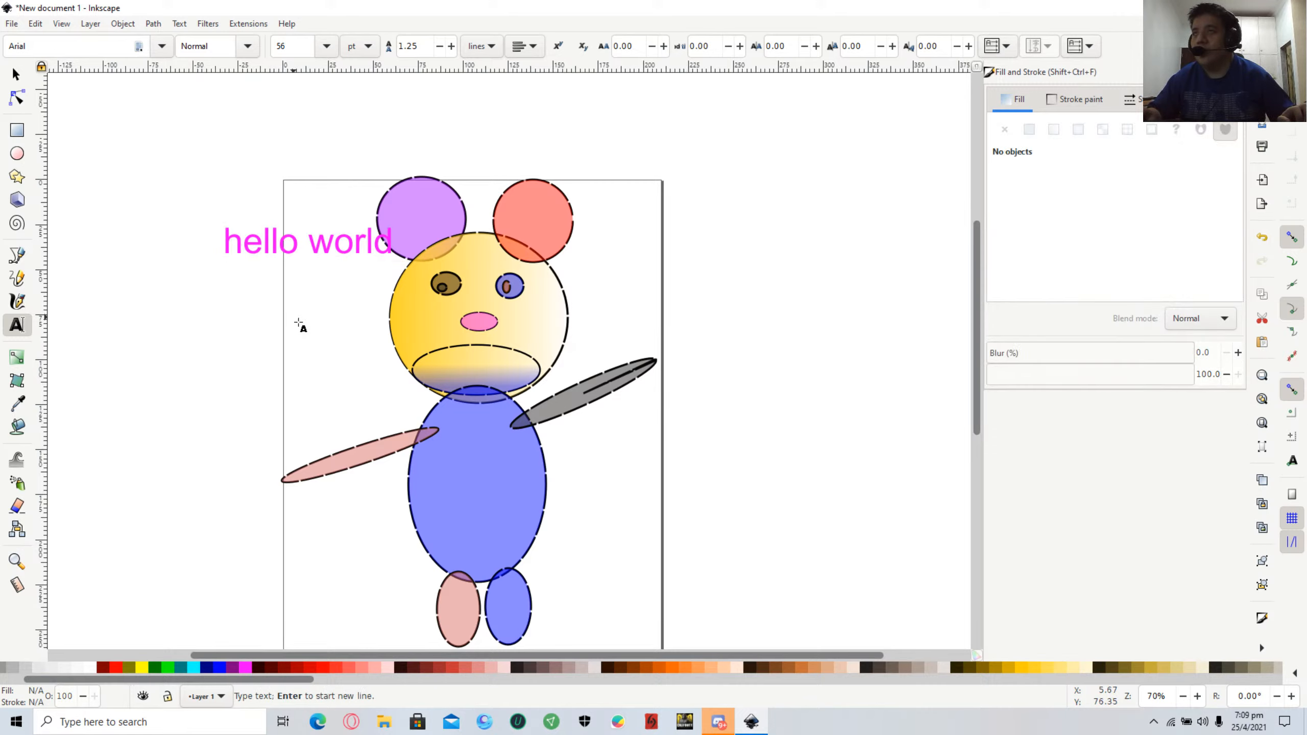
left_click(288, 245)
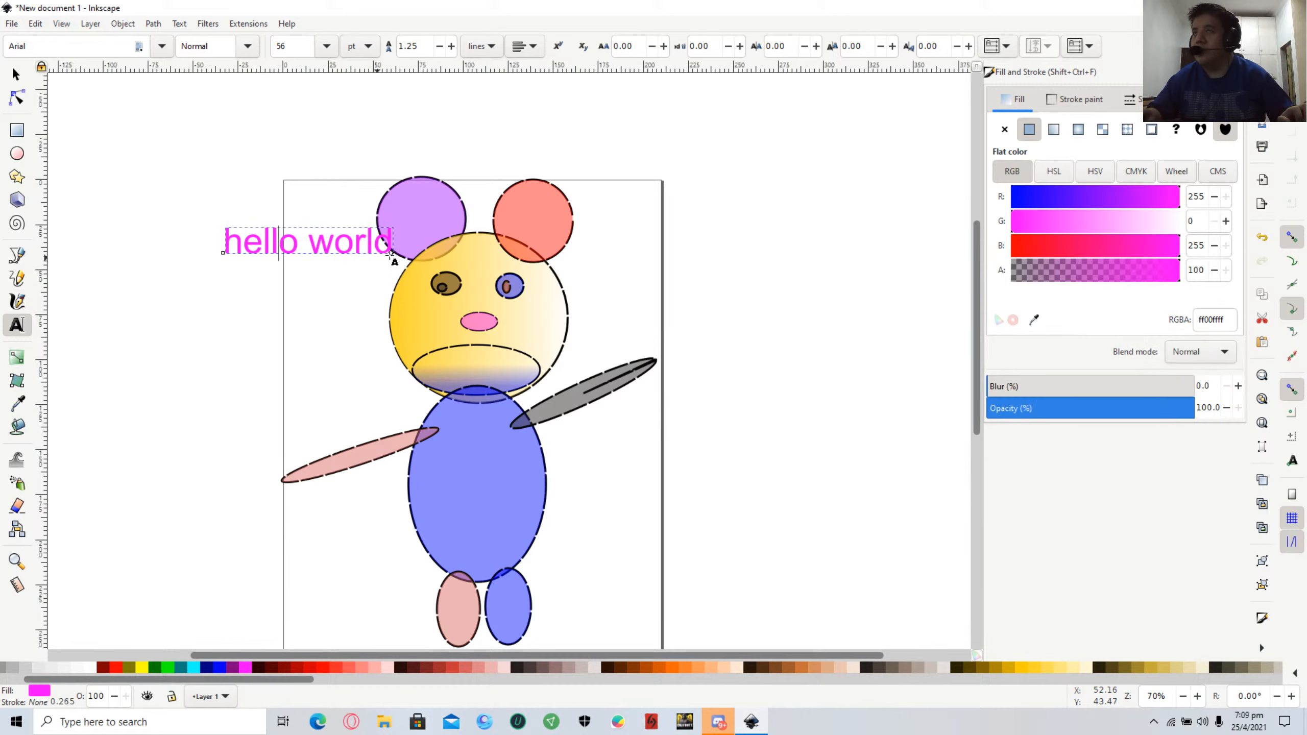
triple_click(238, 244)
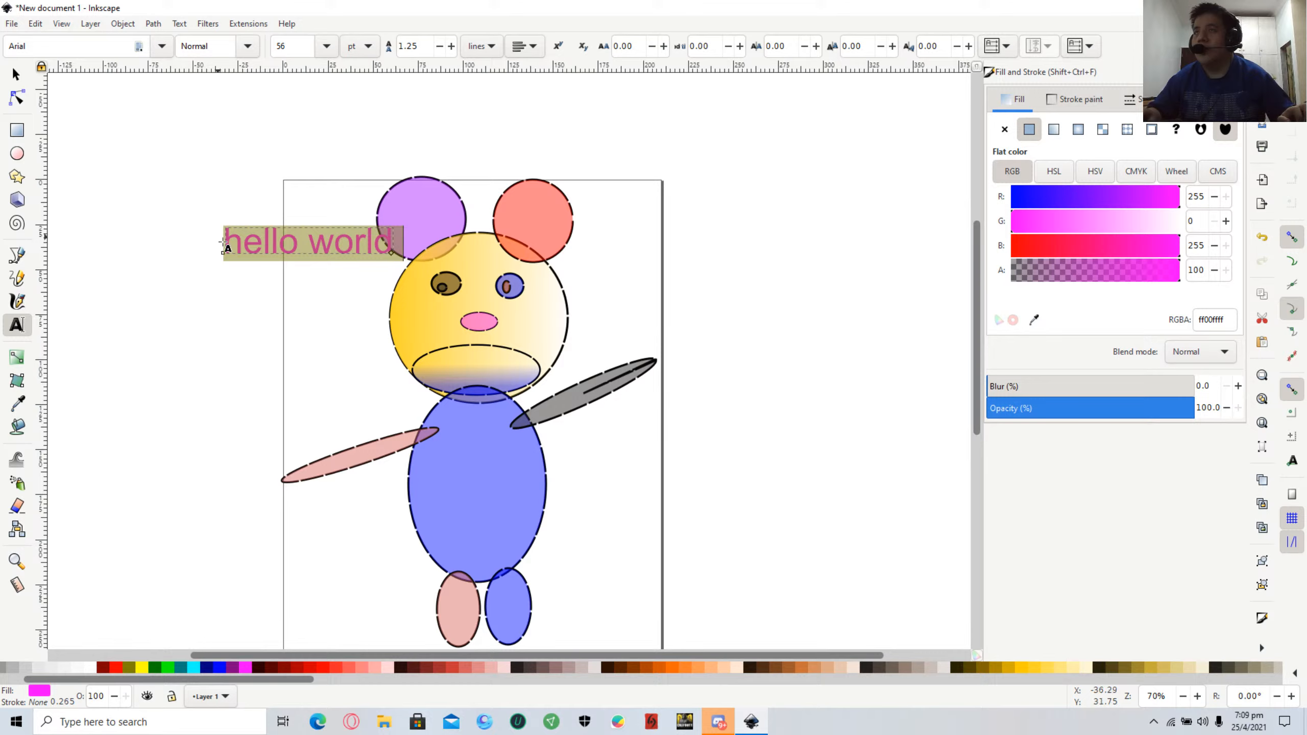
left_click_drag(226, 248, 305, 314)
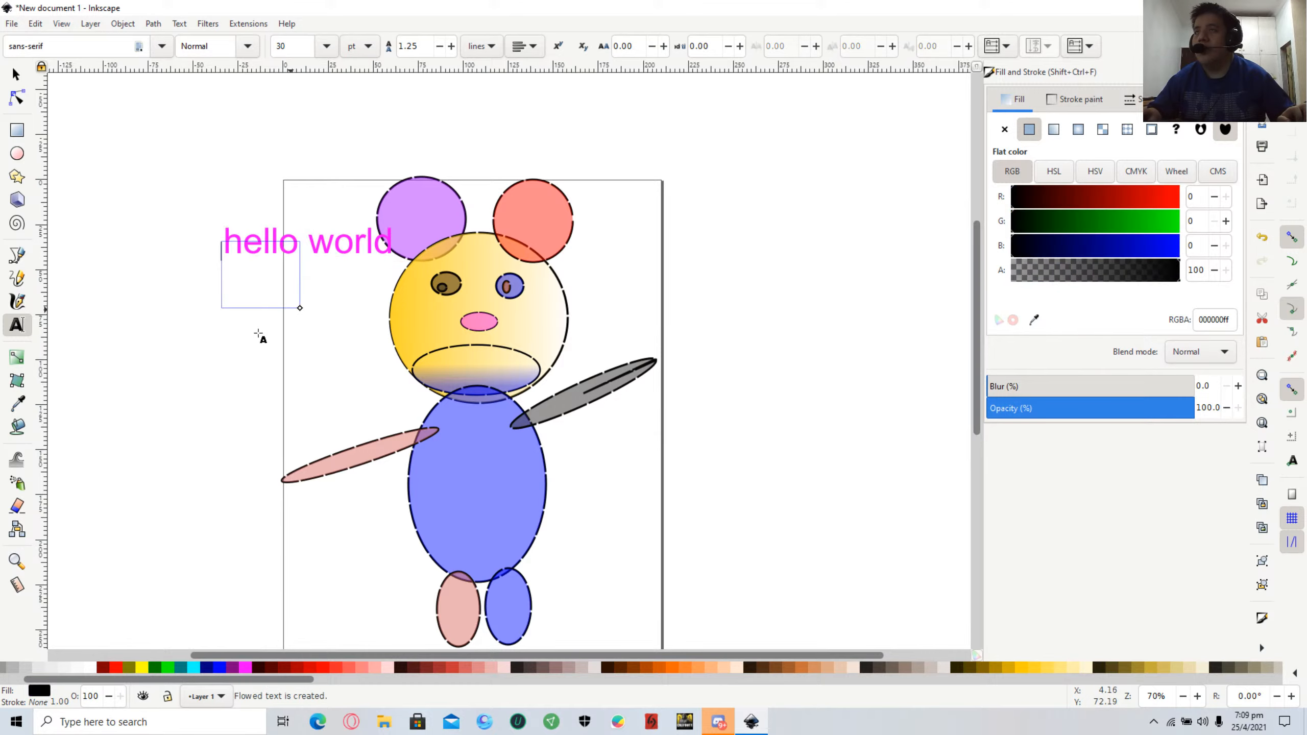
left_click(214, 324)
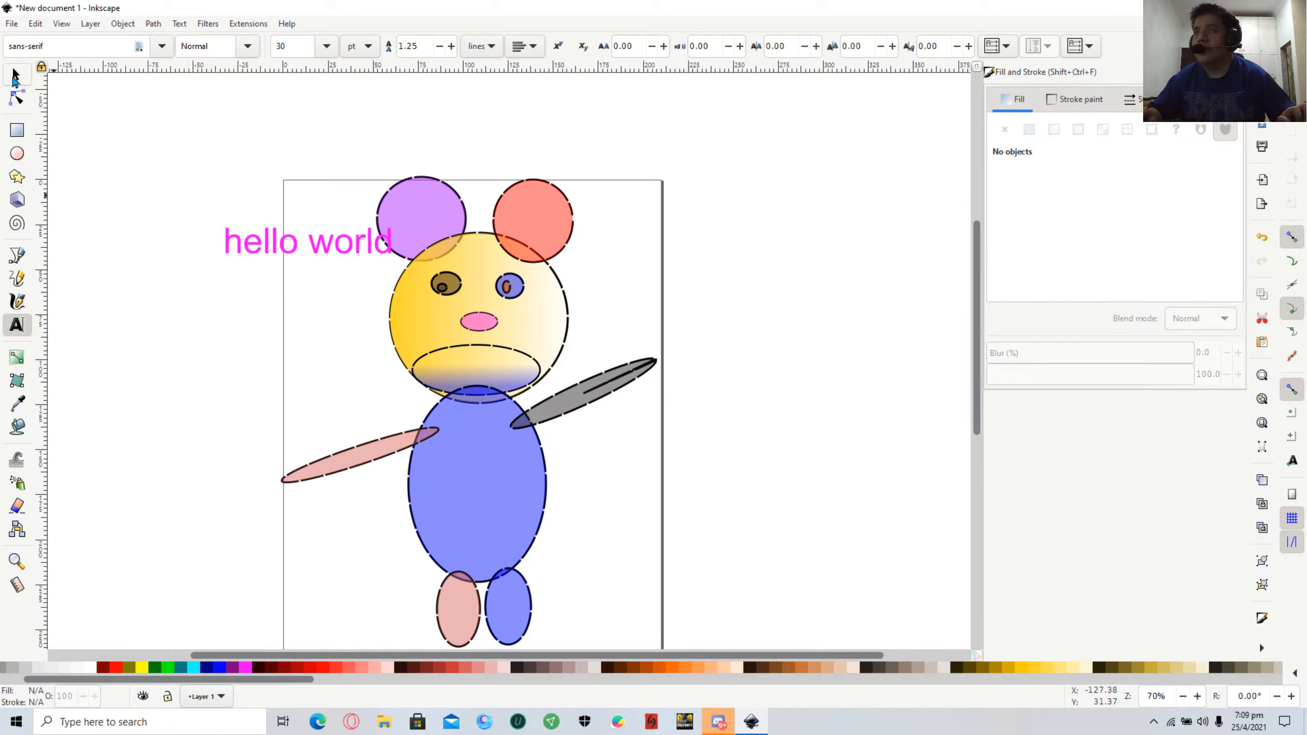
Stretch the "hello world" text to about 19.7 mm high and move it down beside the bear's mouth, to about X -14.2, Y 107.2 mm.
left_click(18, 77)
left_click_drag(202, 211, 407, 265)
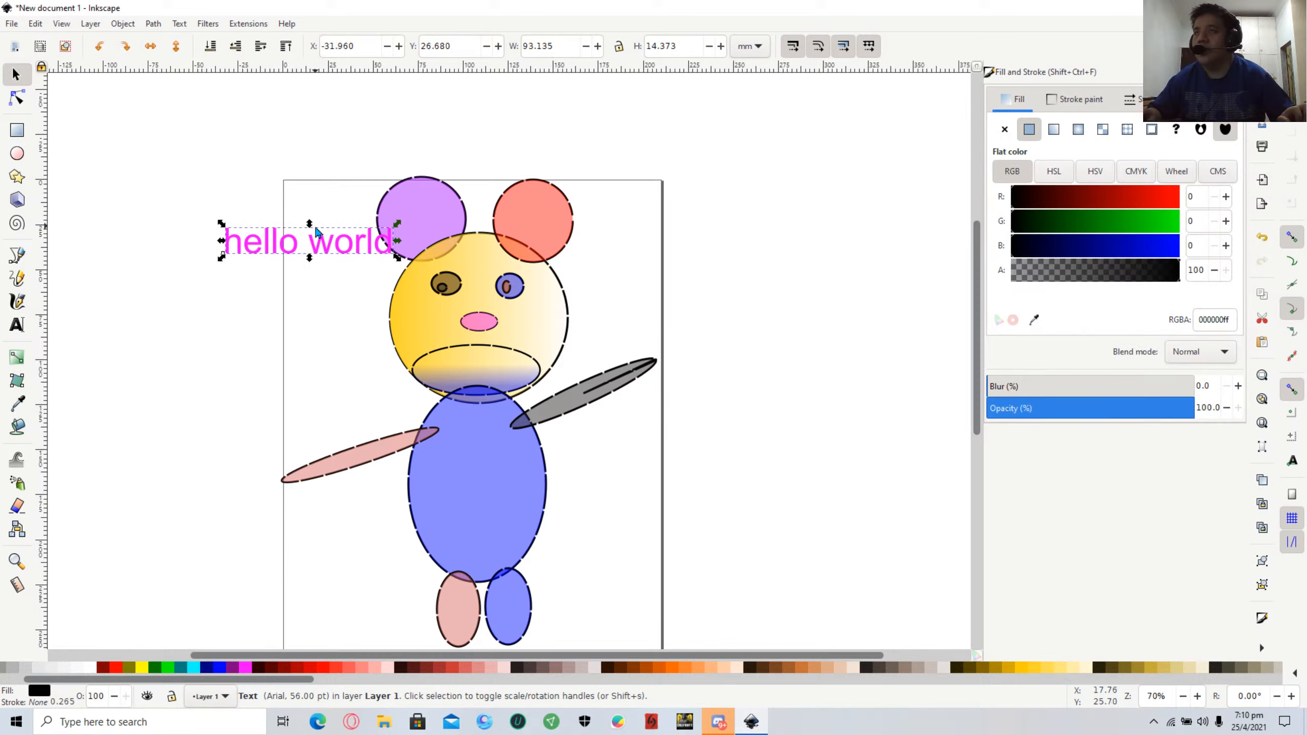
left_click_drag(310, 230, 226, 222)
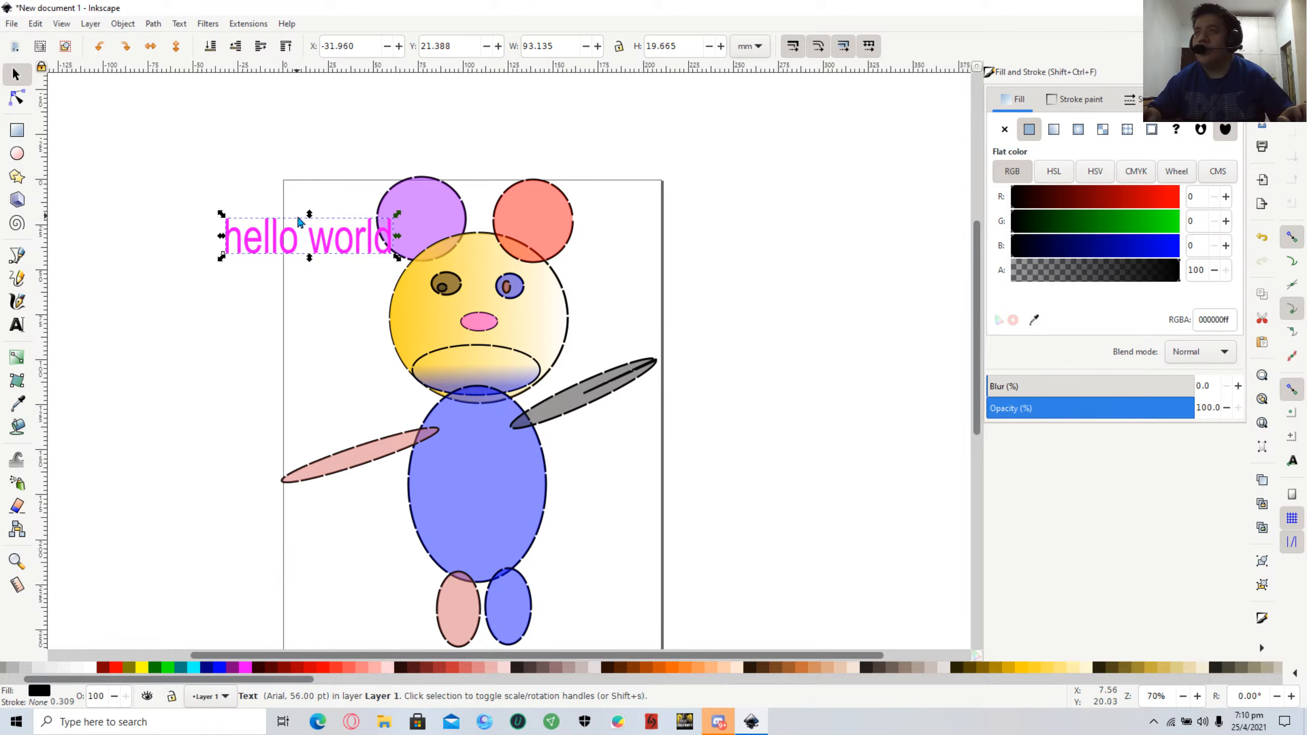
left_click_drag(338, 223, 374, 380)
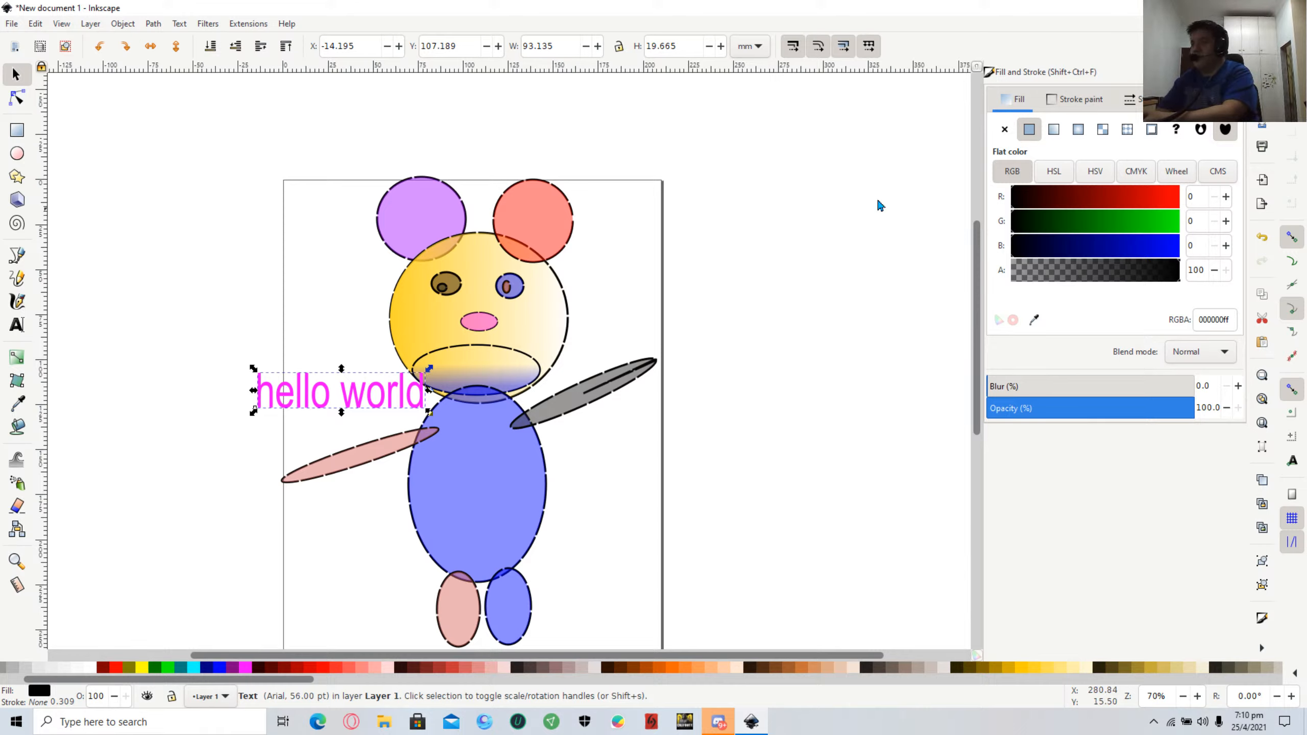
left_click(921, 238)
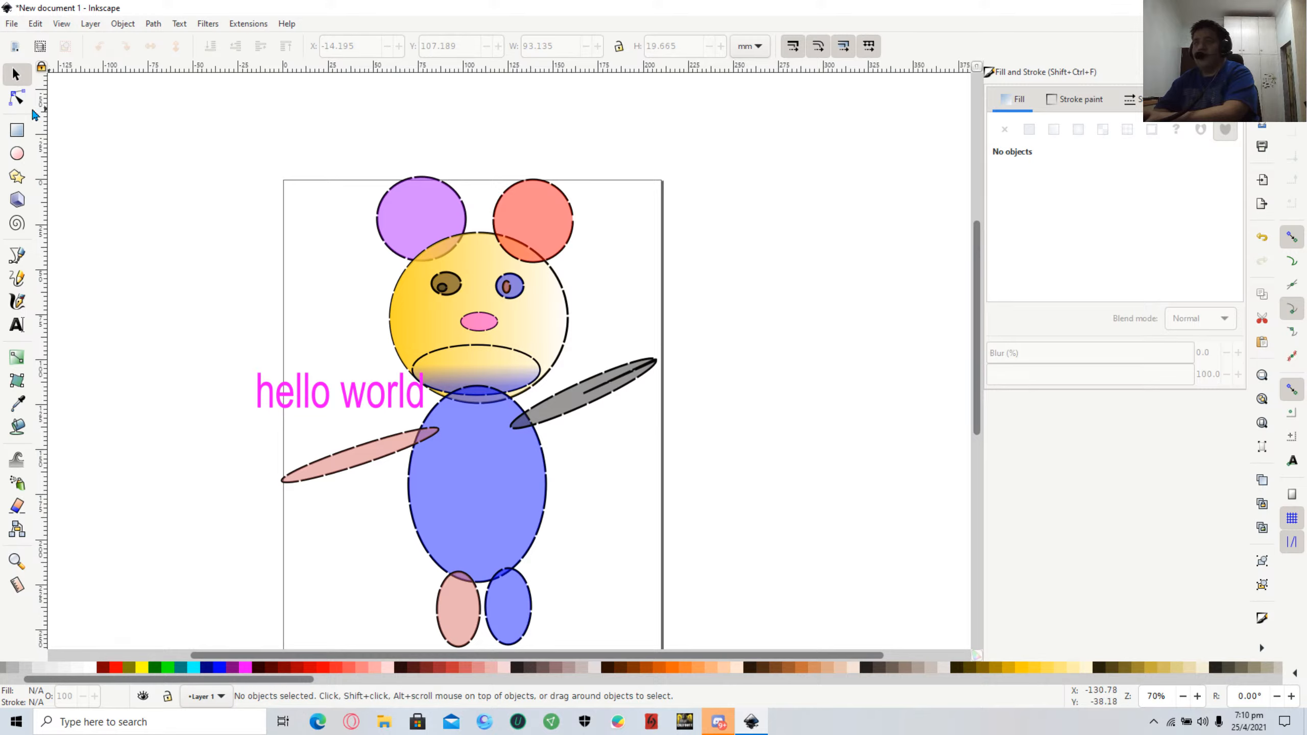
Draw a rounded fuchsia rectangle of about 210.5 by 271.8 mm over the bear, and delete the stray small rectangle drawn at its upper edge.
left_click(17, 128)
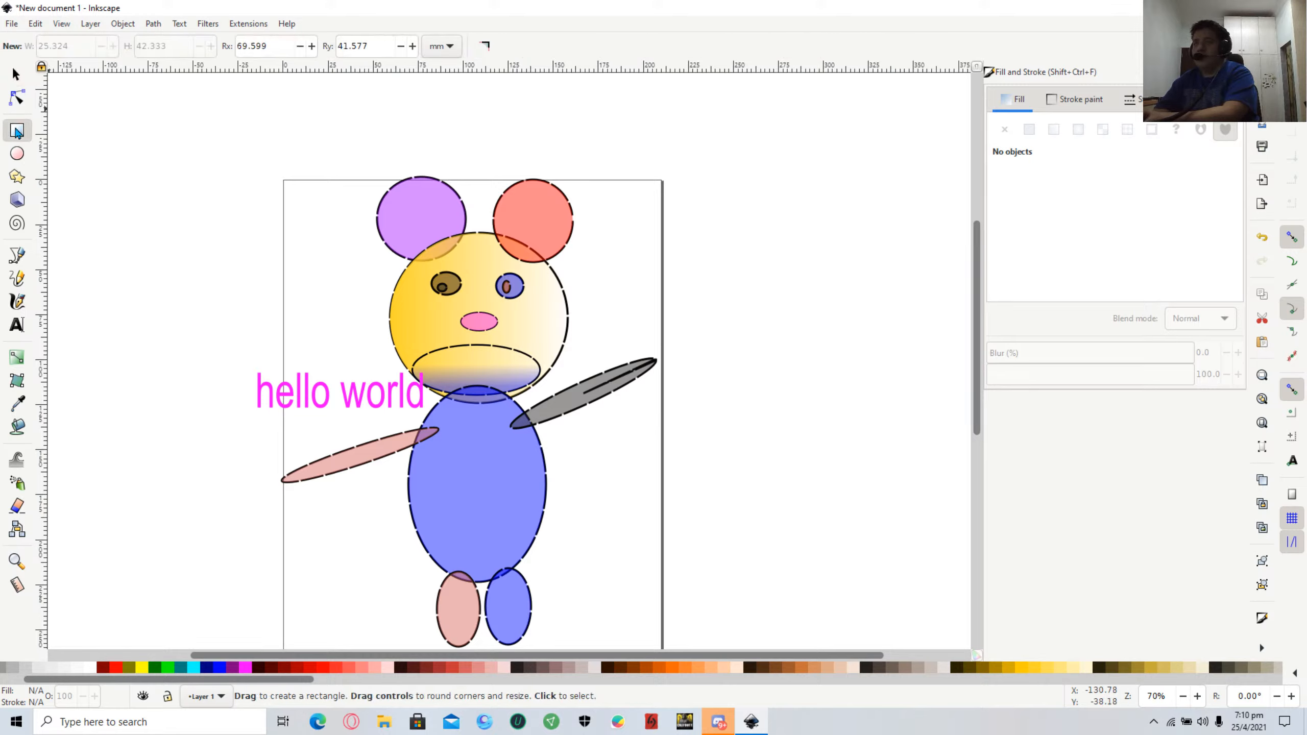
left_click_drag(282, 199, 660, 687)
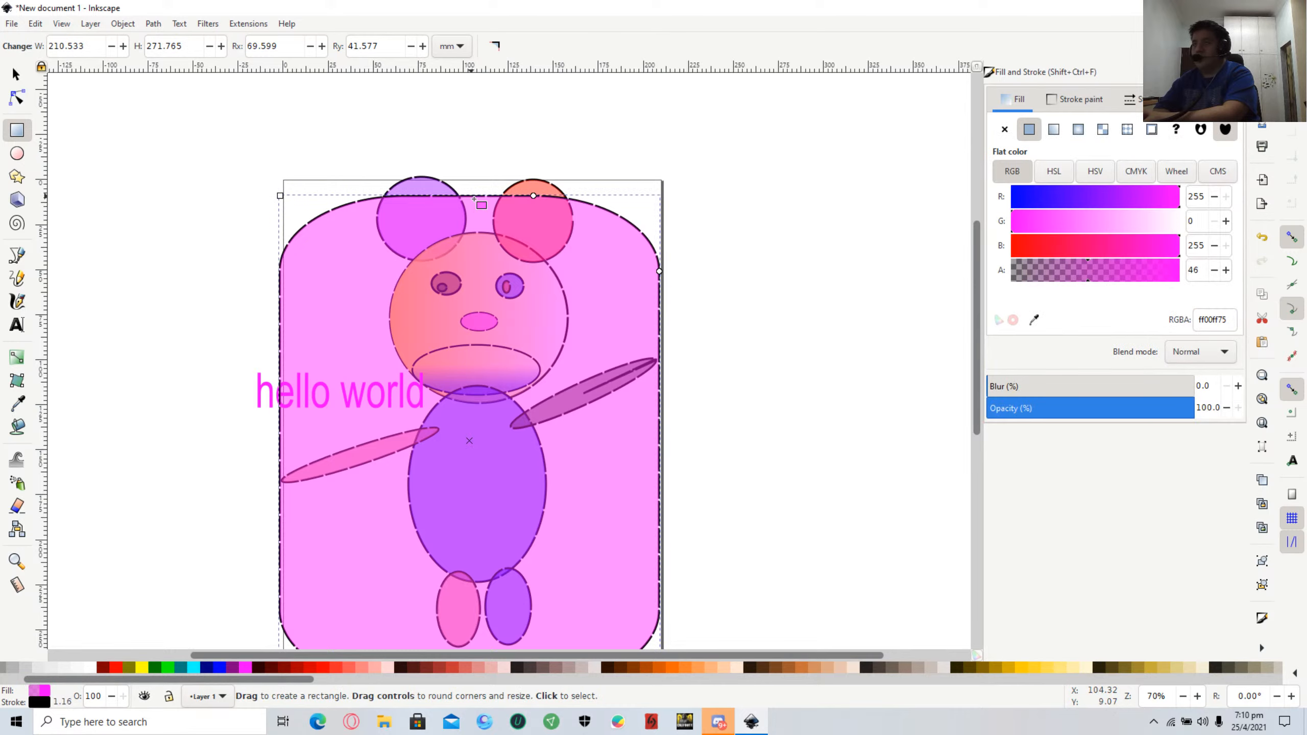
left_click_drag(477, 196, 469, 172)
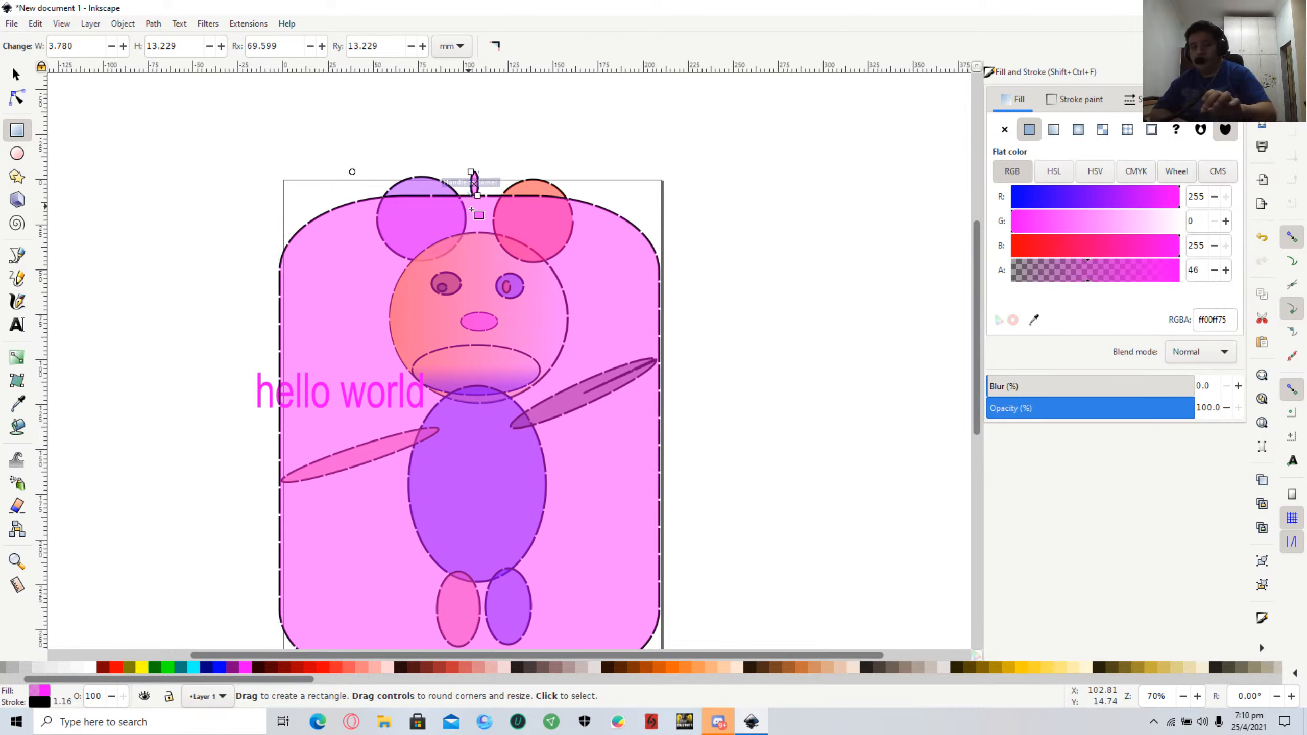
key("Delete")
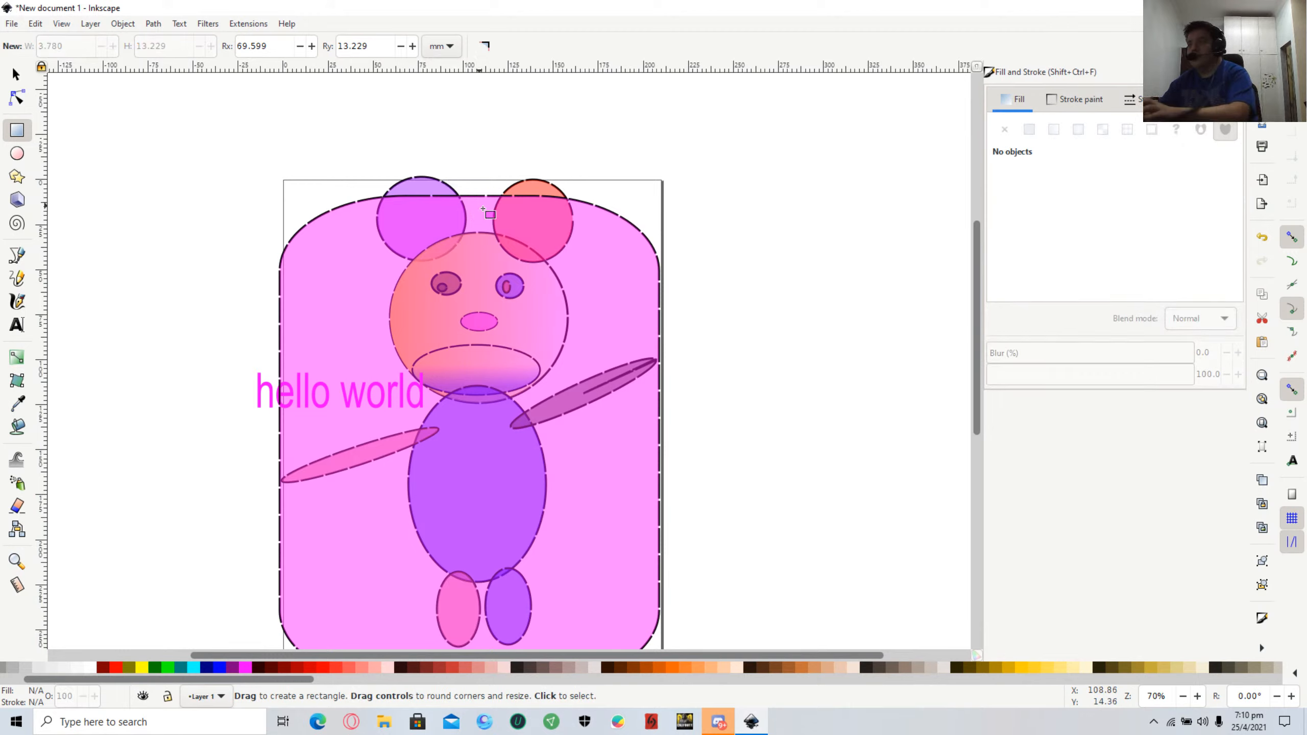
left_click(16, 74)
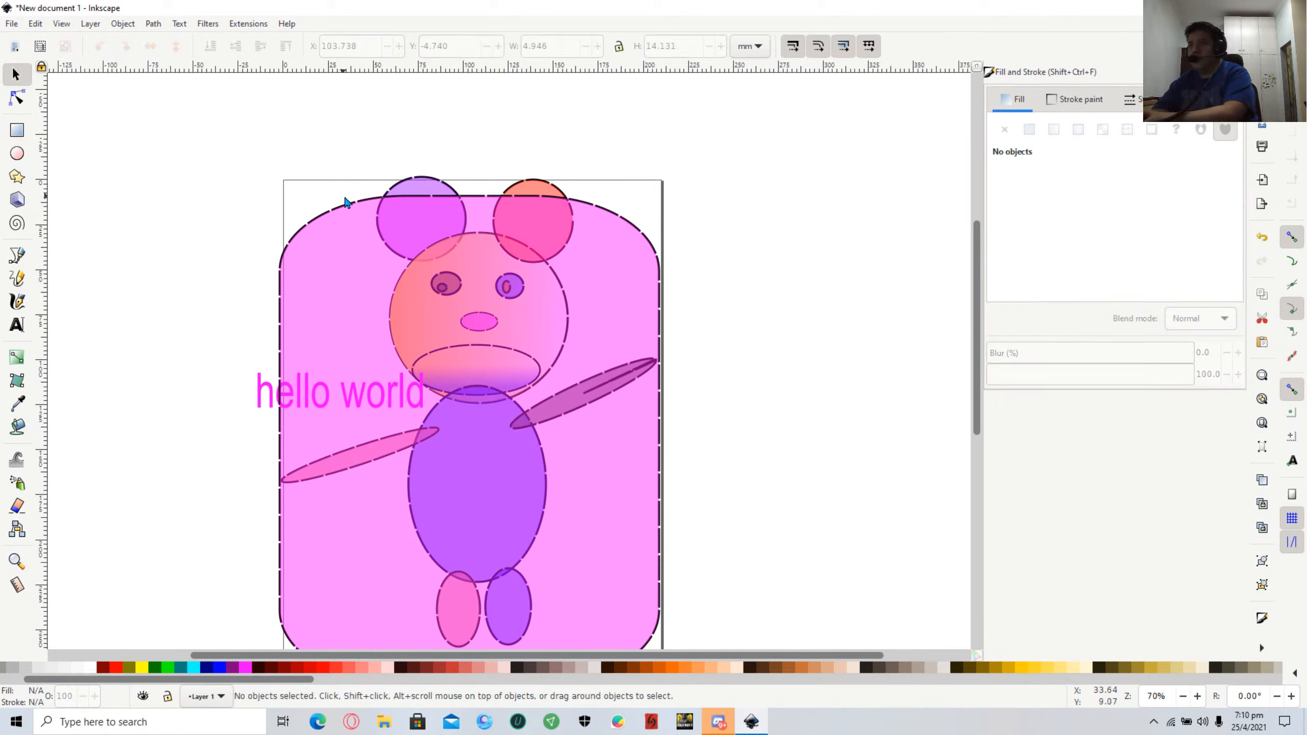
Move the rounded fuchsia rectangle up to about X -4.4, Y -8.9 mm so it covers the bear's ears.
left_click_drag(349, 198, 347, 174)
left_click(392, 399)
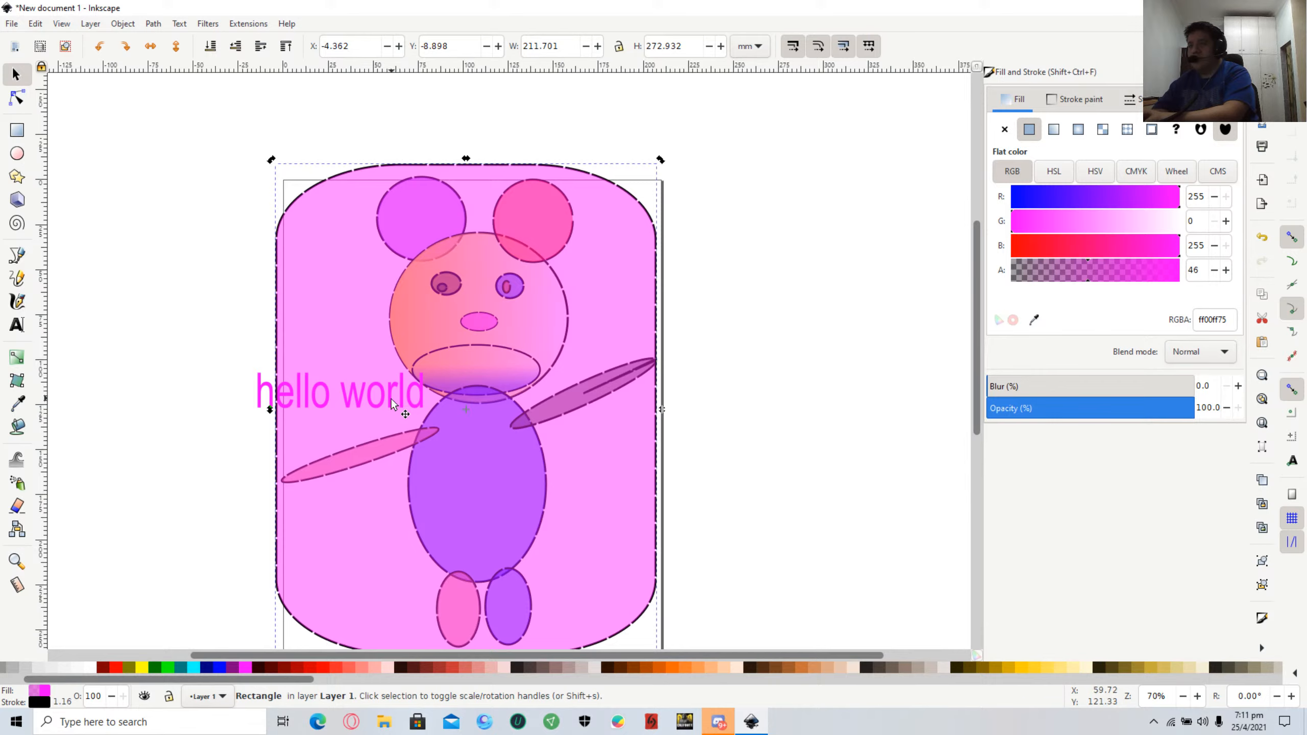
Recolour the "hello world" text blue #0000FF and deselect it.
key("r")
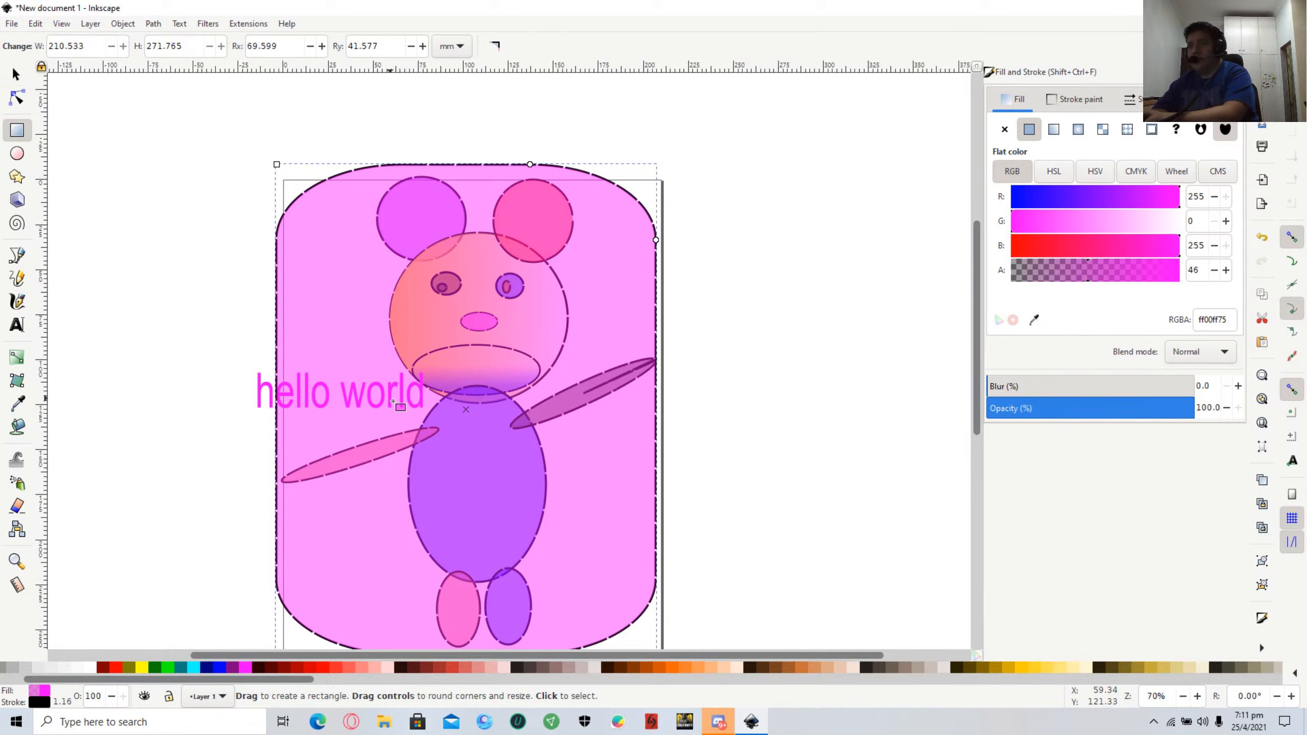
left_click(14, 75)
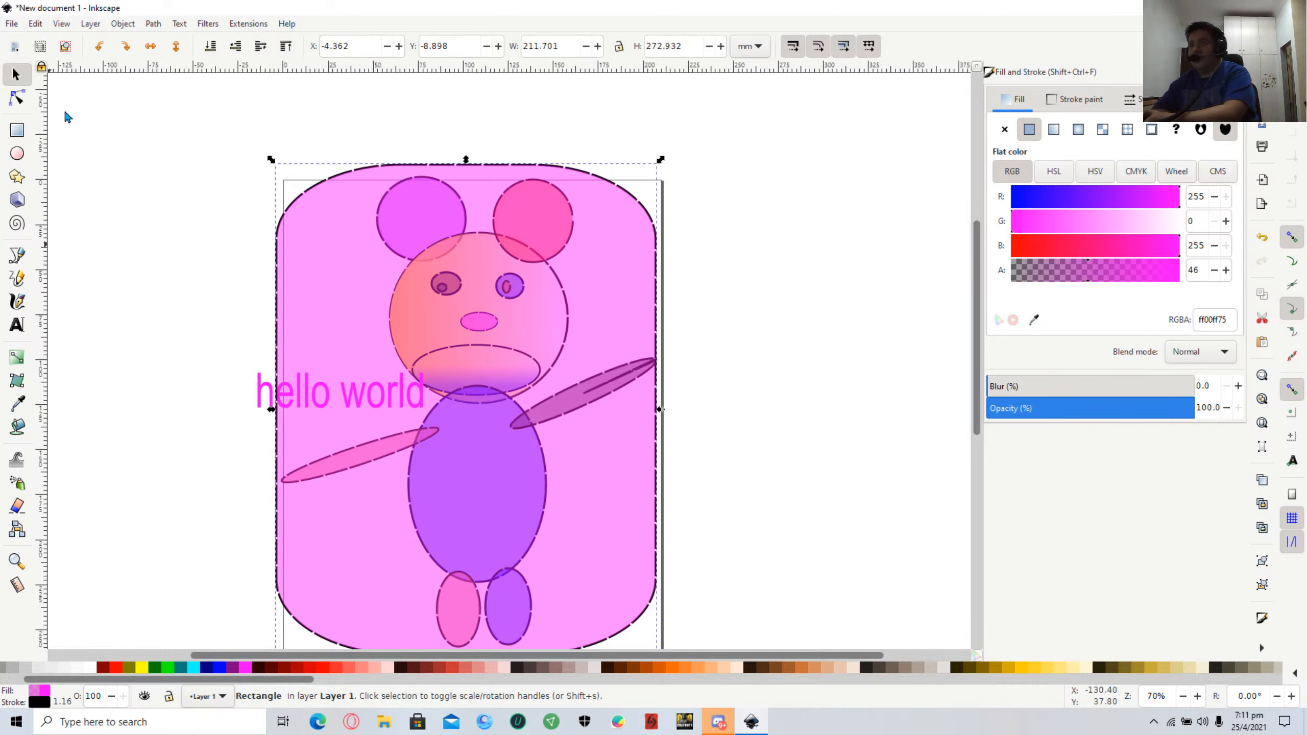
left_click(363, 401)
key("r")
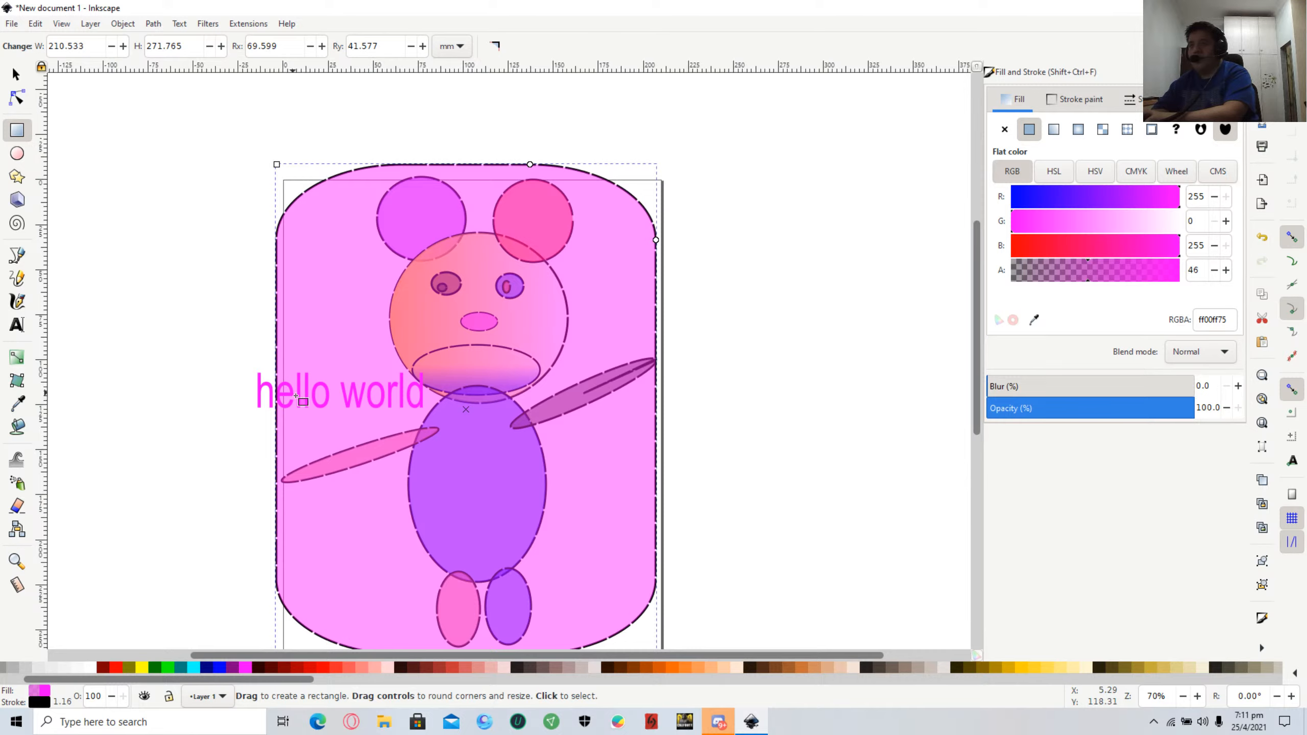
left_click(266, 400)
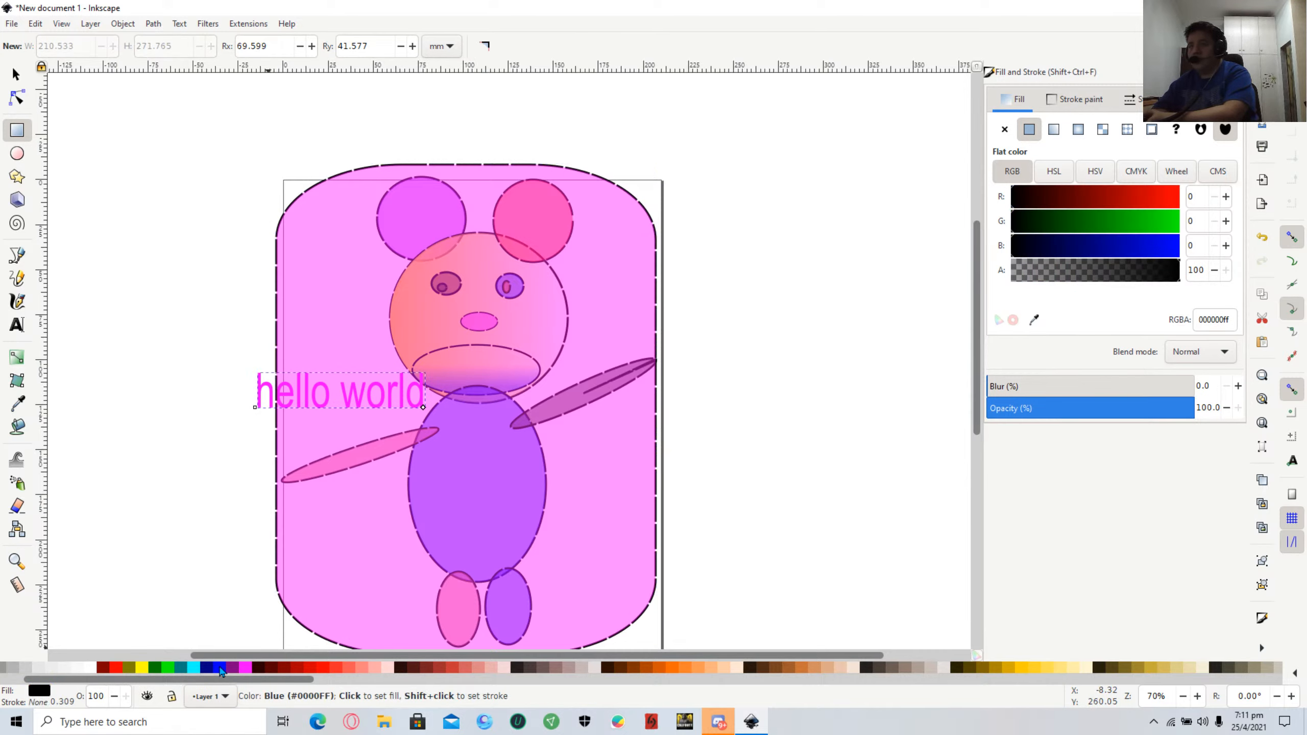
left_click(219, 667)
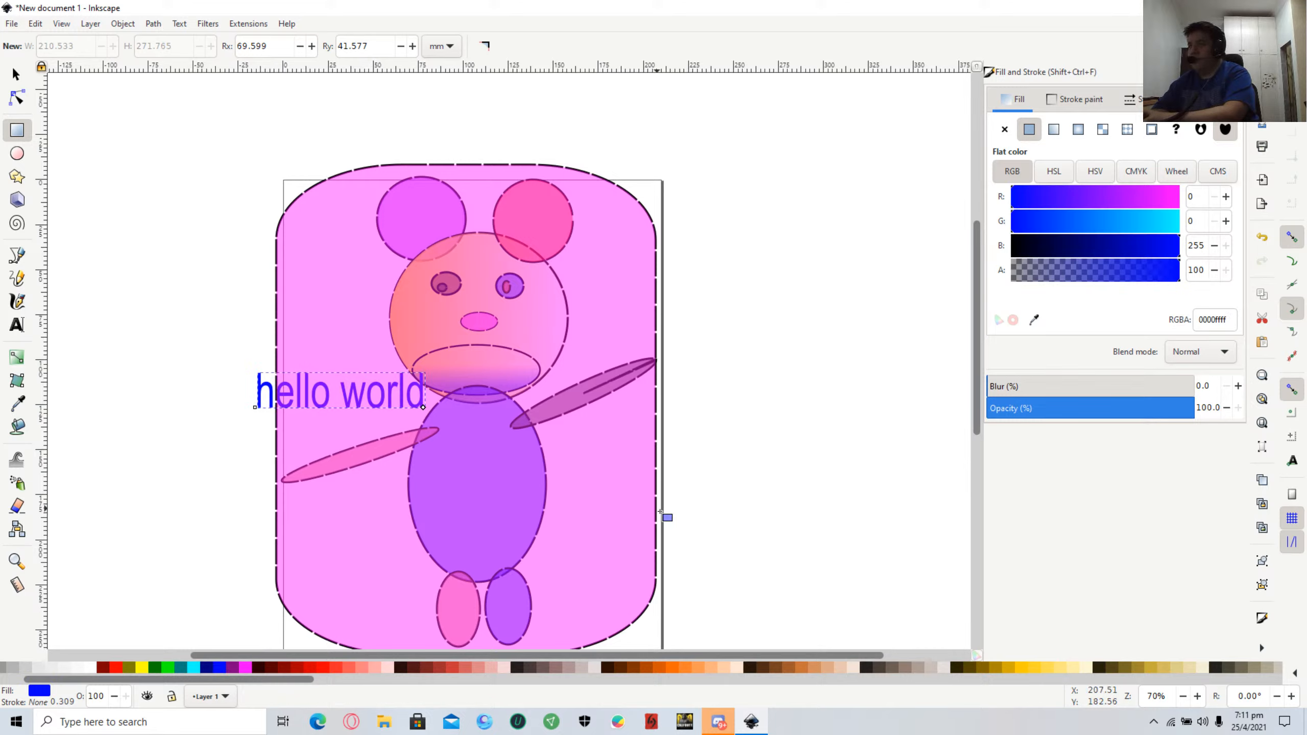
left_click(870, 463)
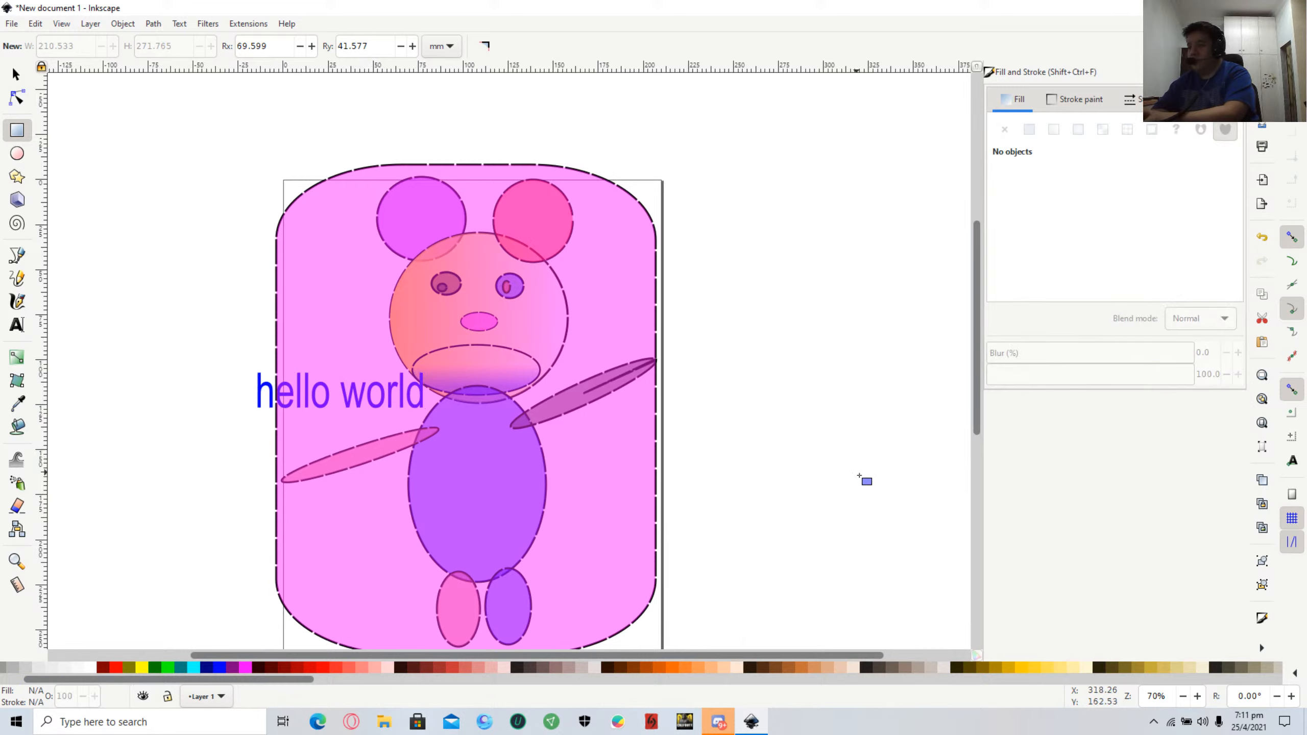
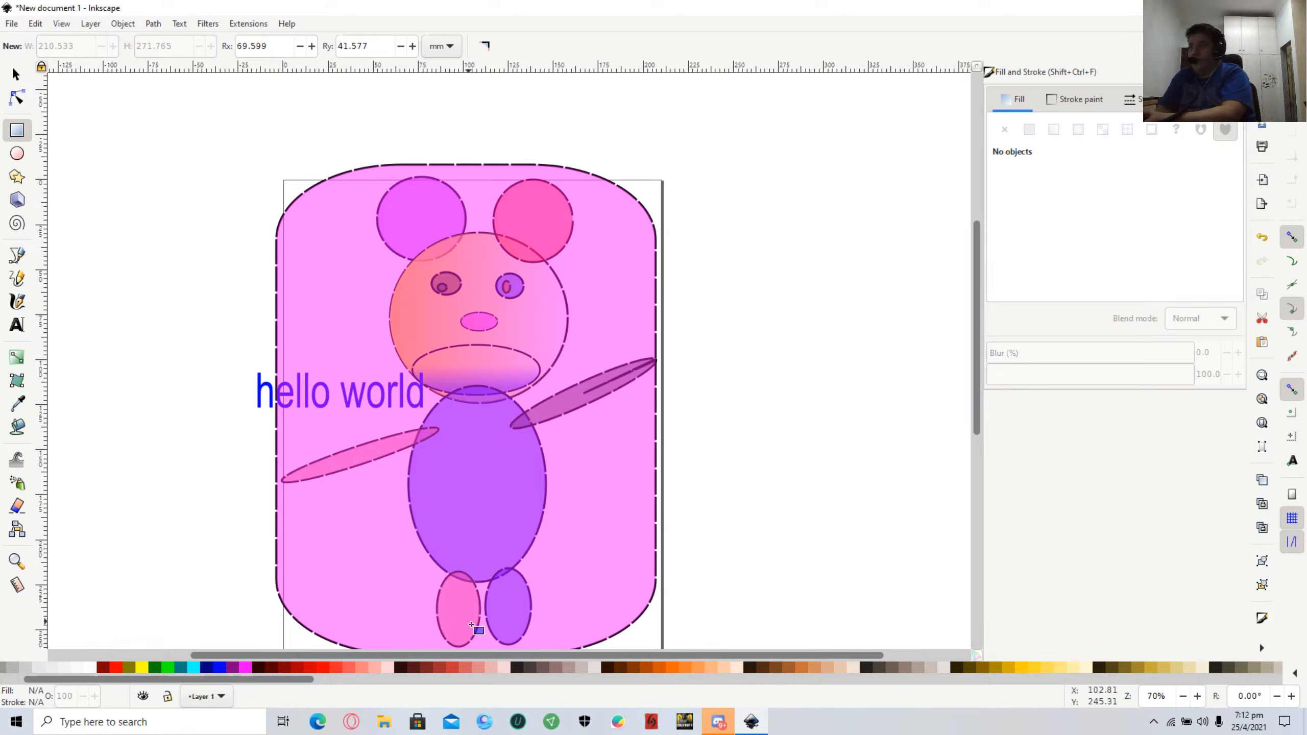
Fill the rounded rectangle with yellow linear gradient 917 after trying blue 947, and move it to about X -2.5, Y -4.4 mm.
left_click(492, 514)
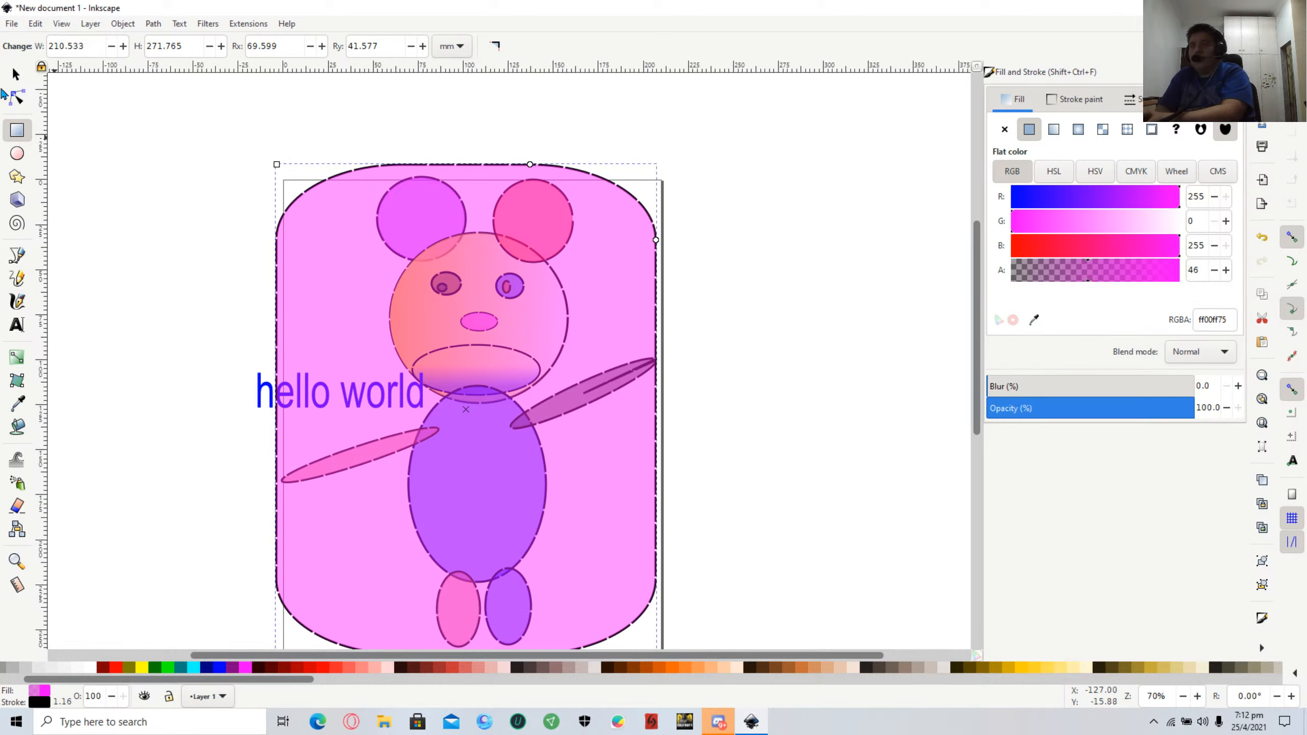
left_click(14, 74)
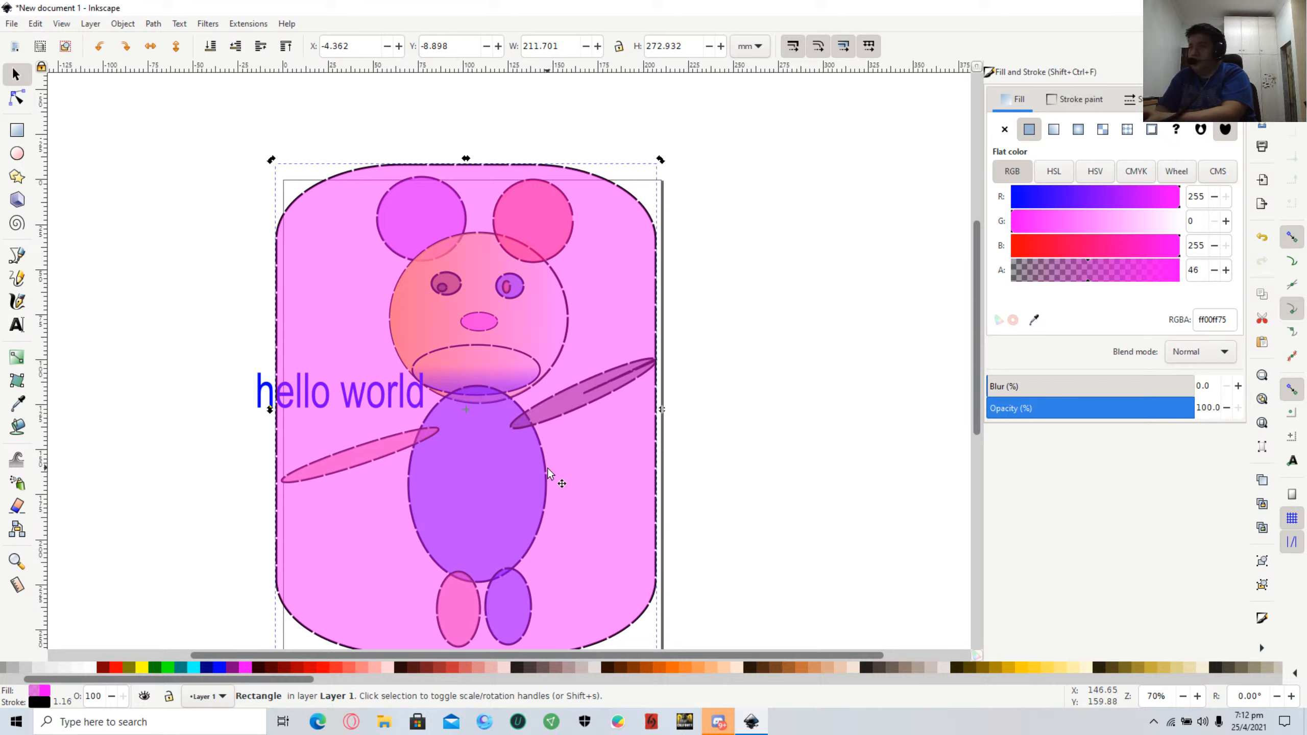
left_click(1051, 128)
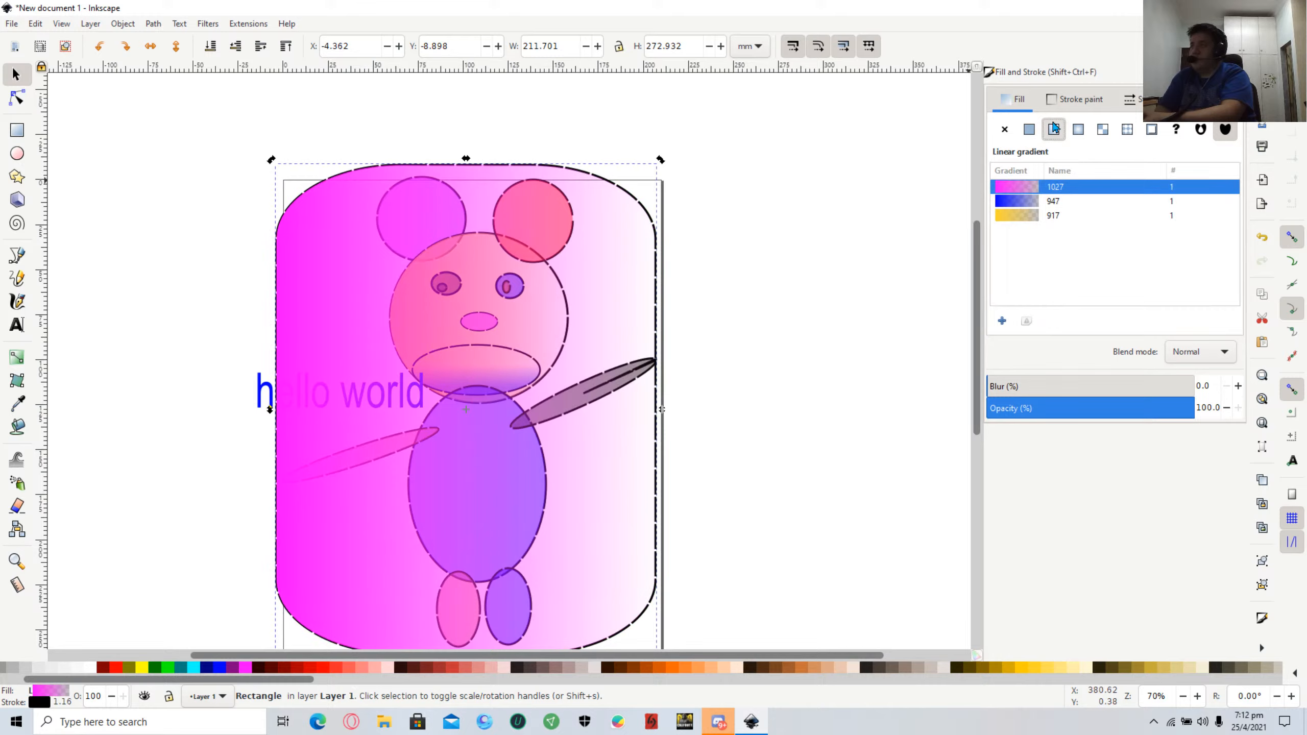
left_click(1022, 206)
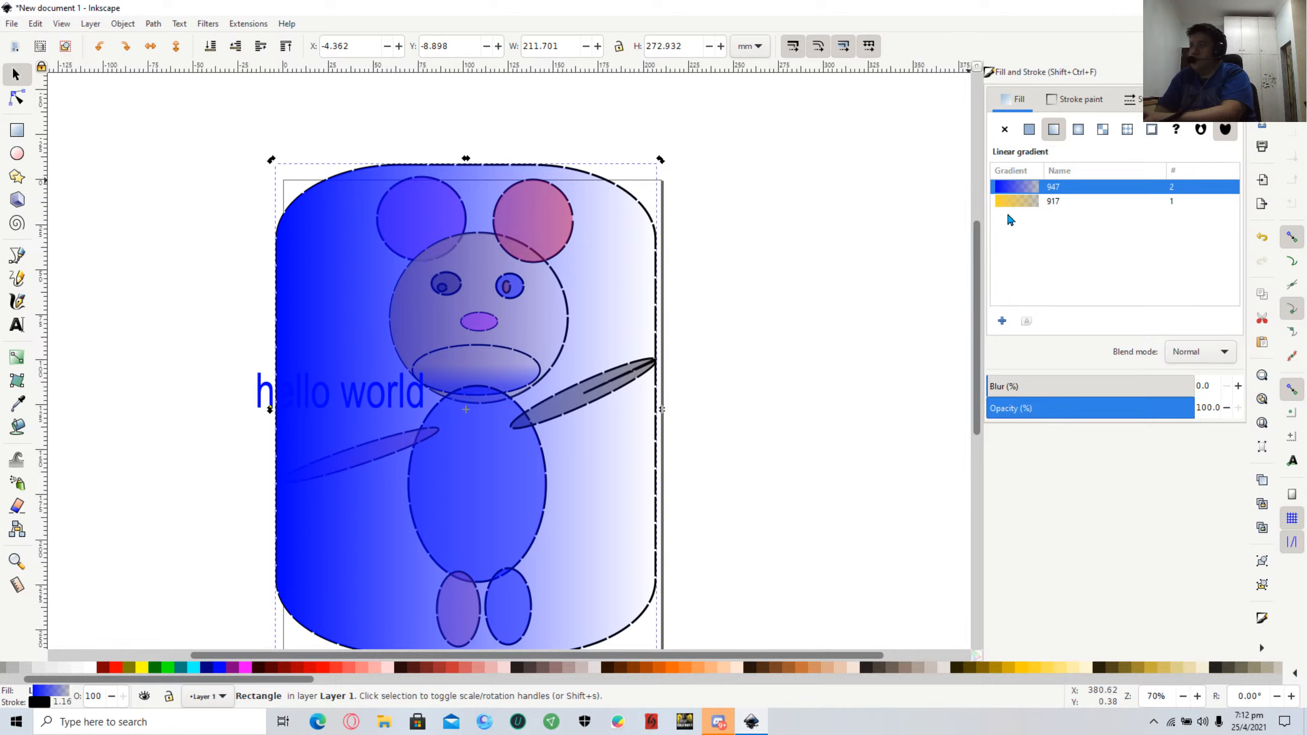
left_click(1011, 205)
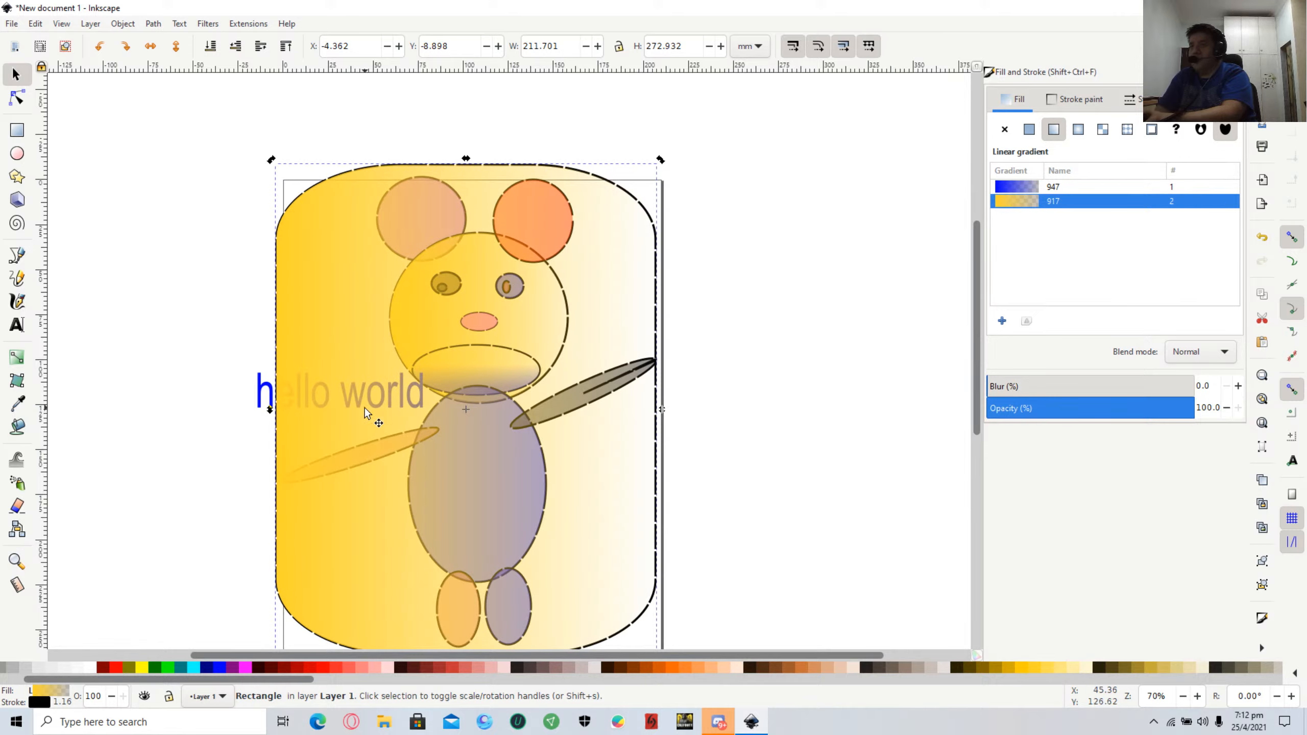
mouse_move(366, 397)
left_mouse_down()
mouse_move(406, 394)
mouse_move(356, 417)
mouse_move(317, 416)
mouse_move(383, 404)
mouse_move(372, 406)
left_mouse_up()
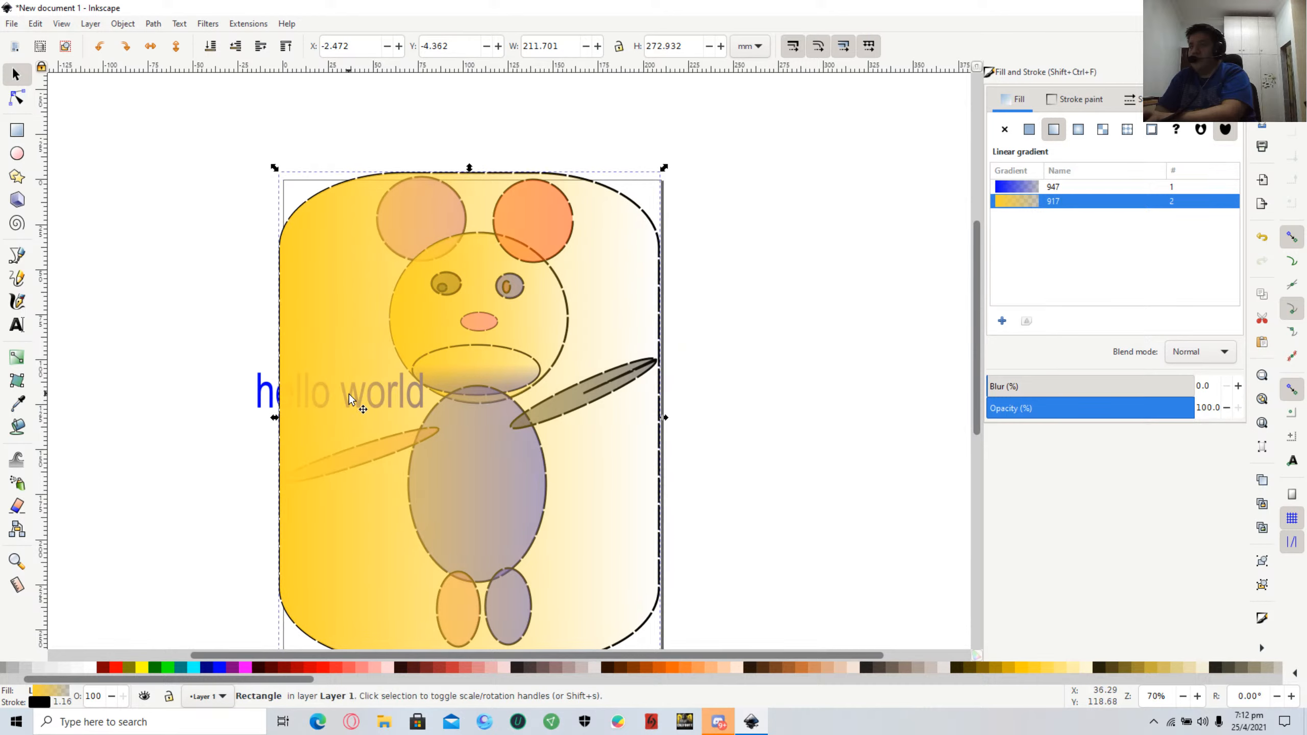
key("r")
left_click_drag(349, 394, 388, 397)
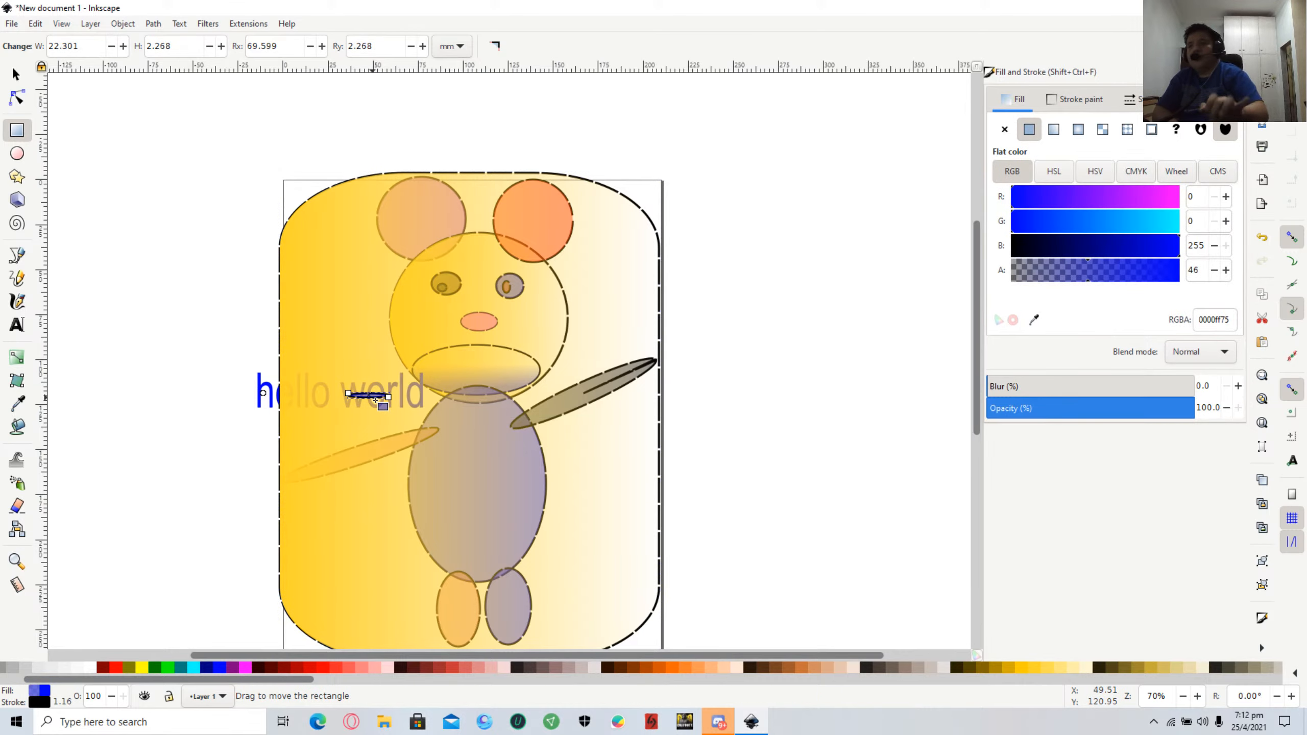
key("Delete")
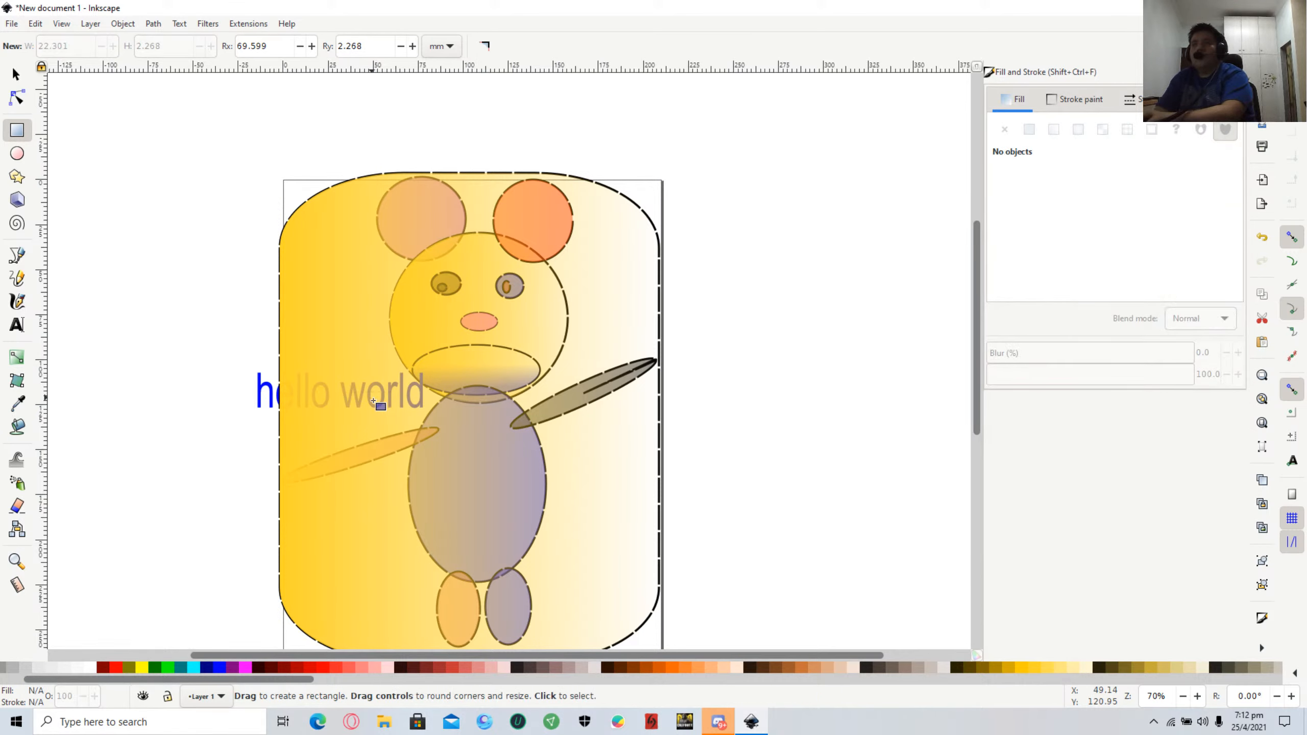
left_click(15, 74)
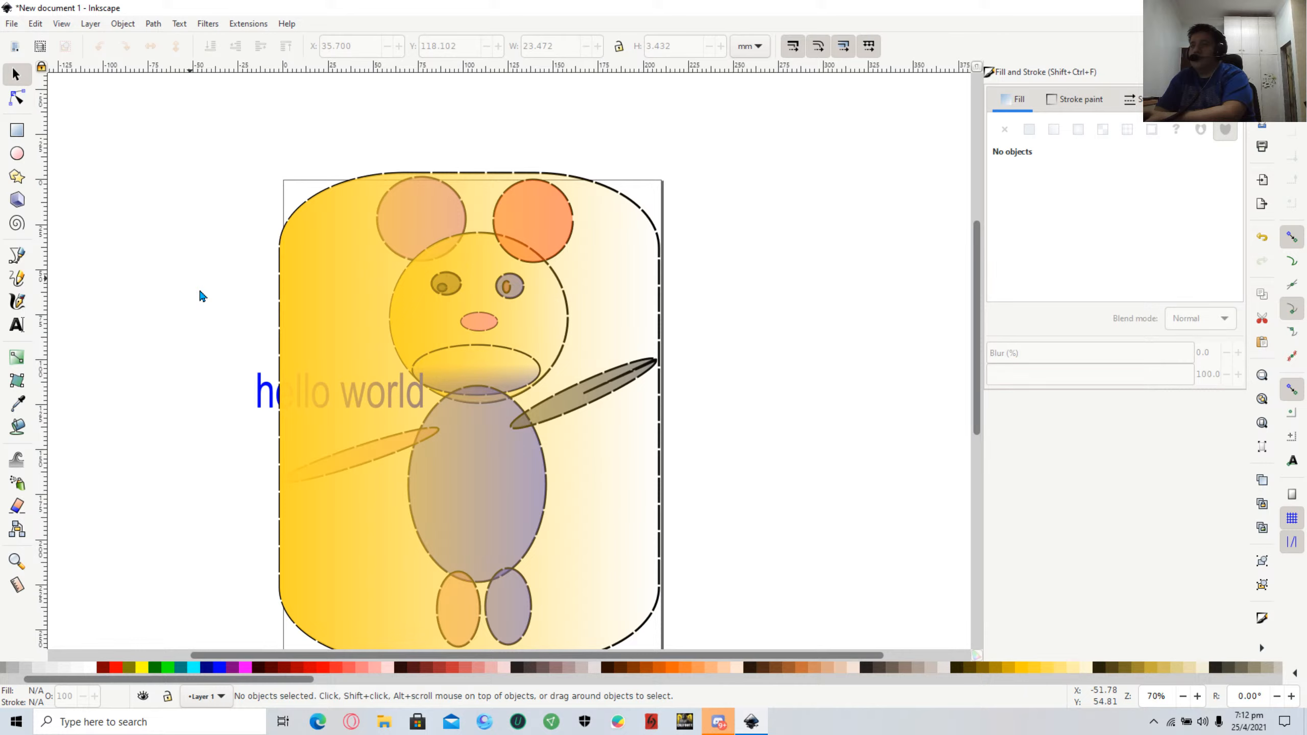
double_click(325, 399)
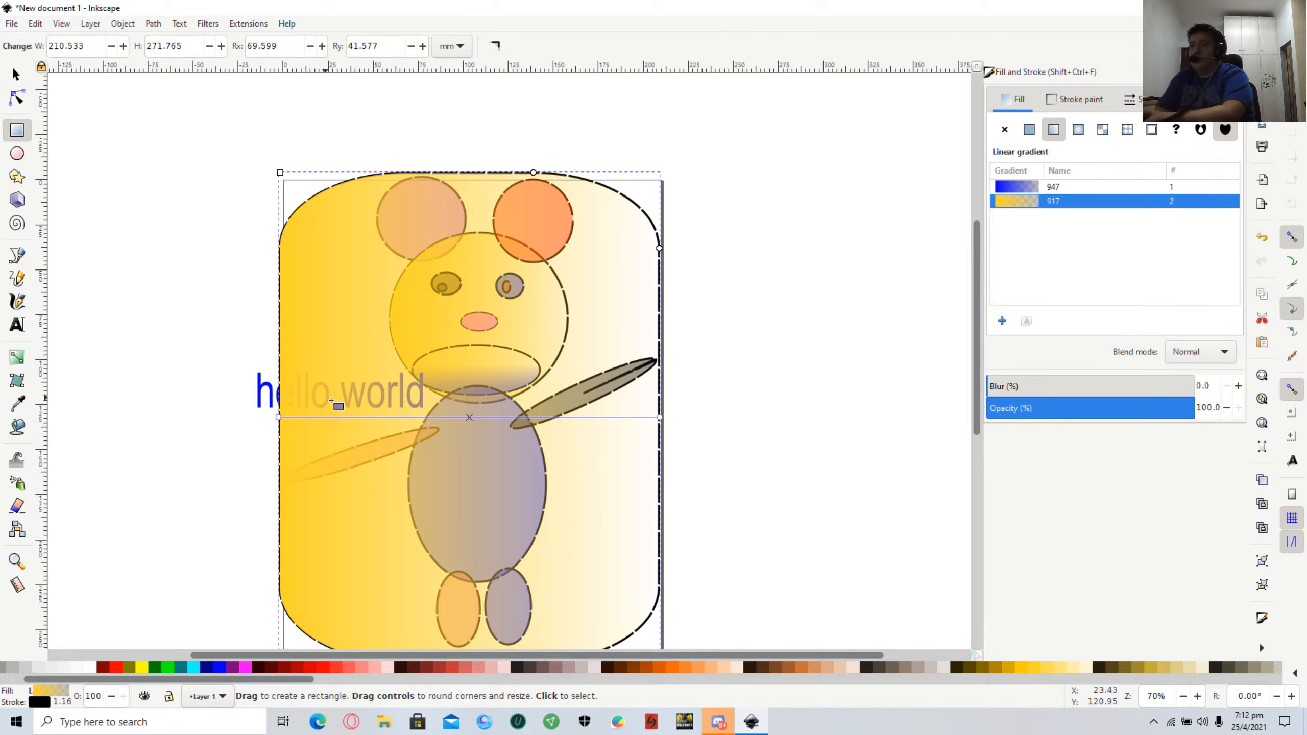
key("Escape")
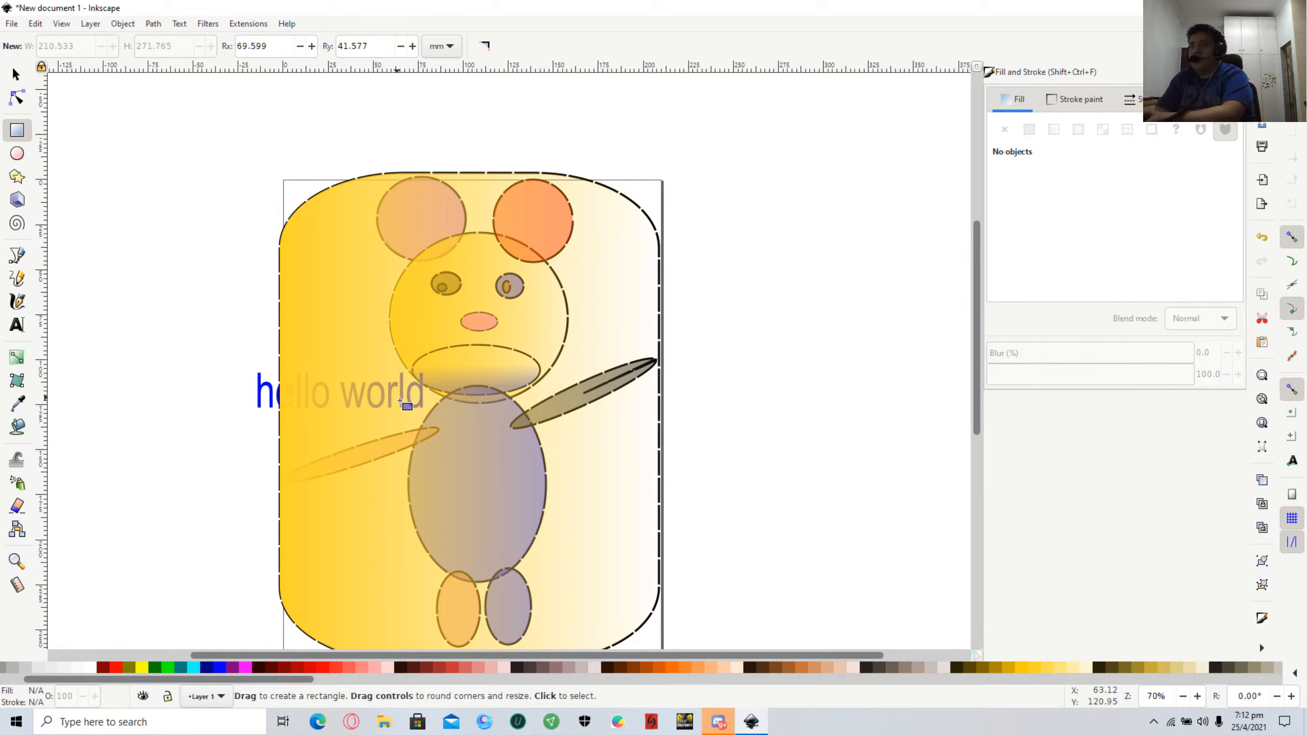
left_click(268, 393)
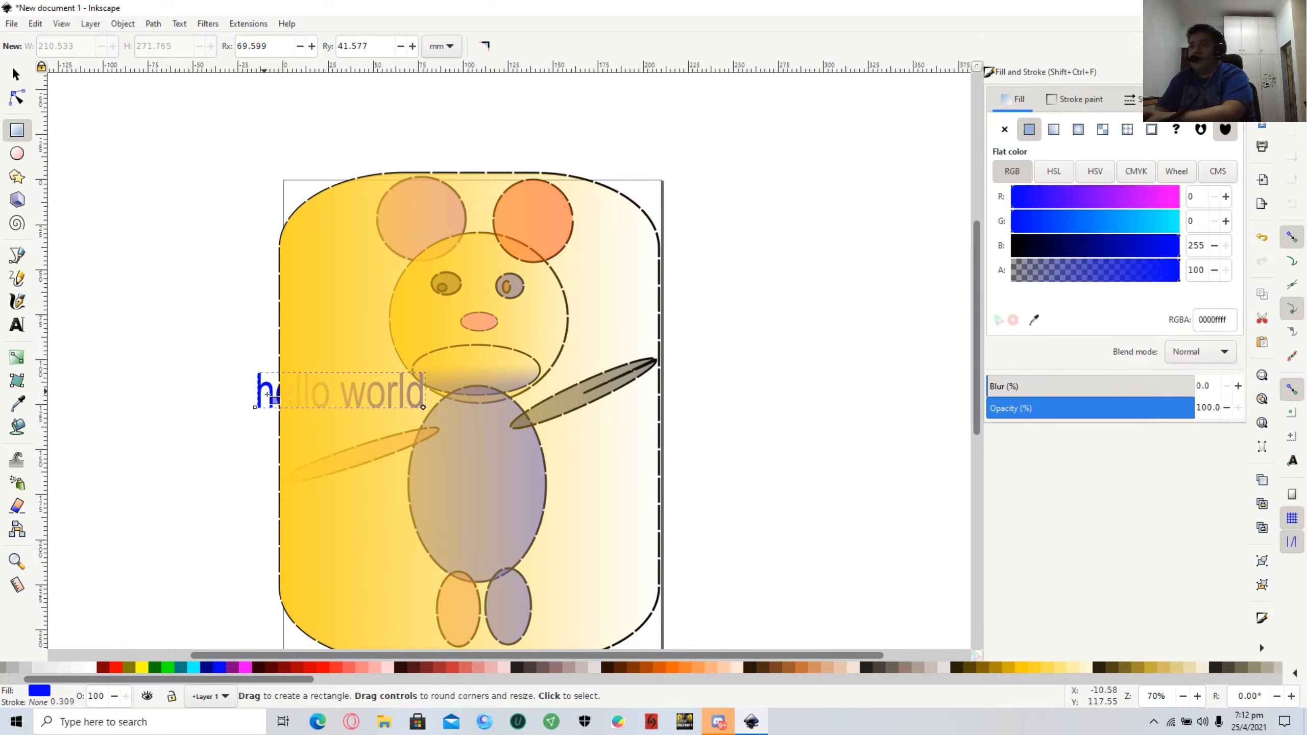
left_click_drag(267, 393, 319, 411)
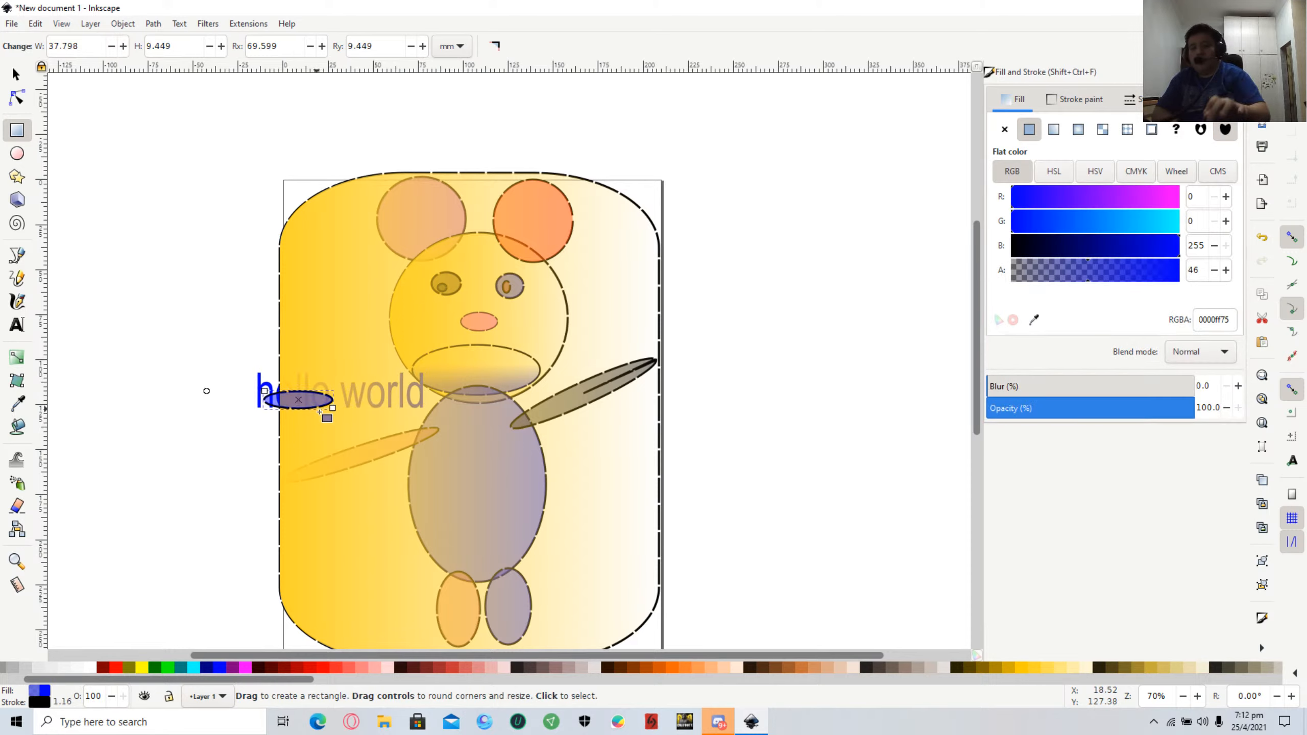
key("Delete")
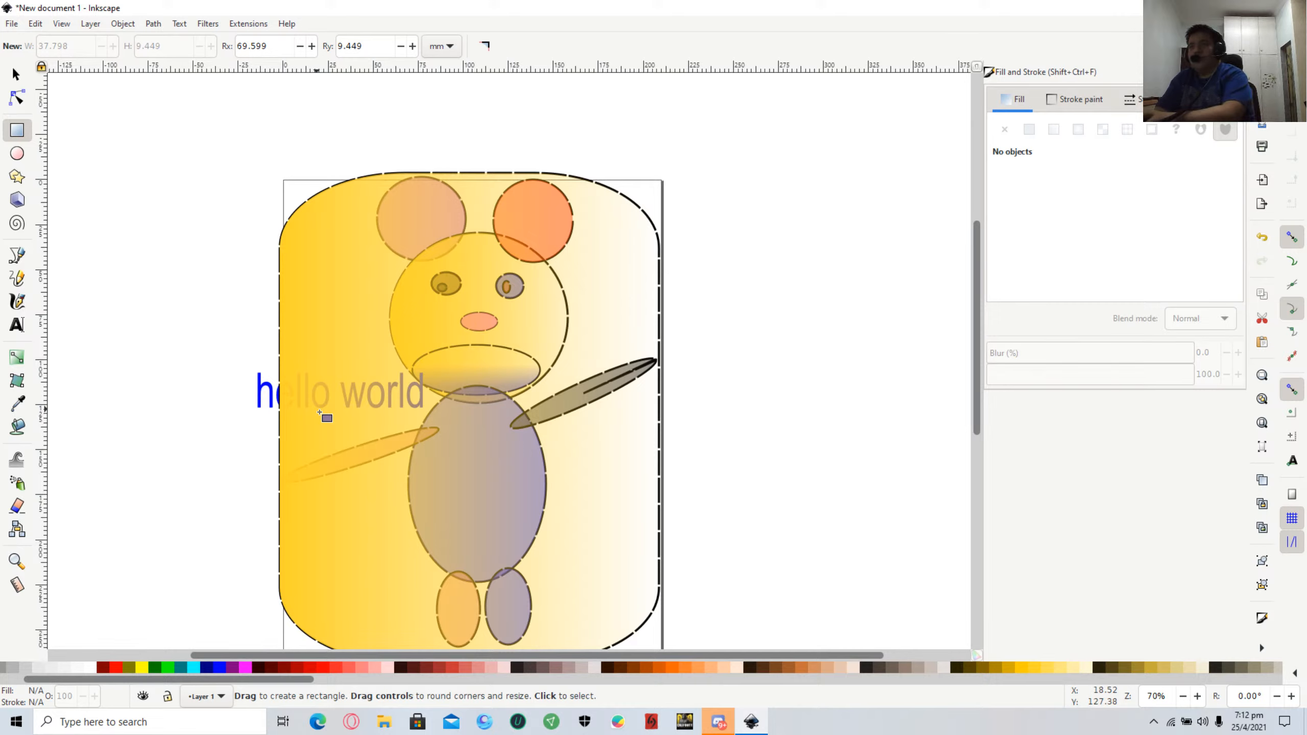
left_click(17, 73)
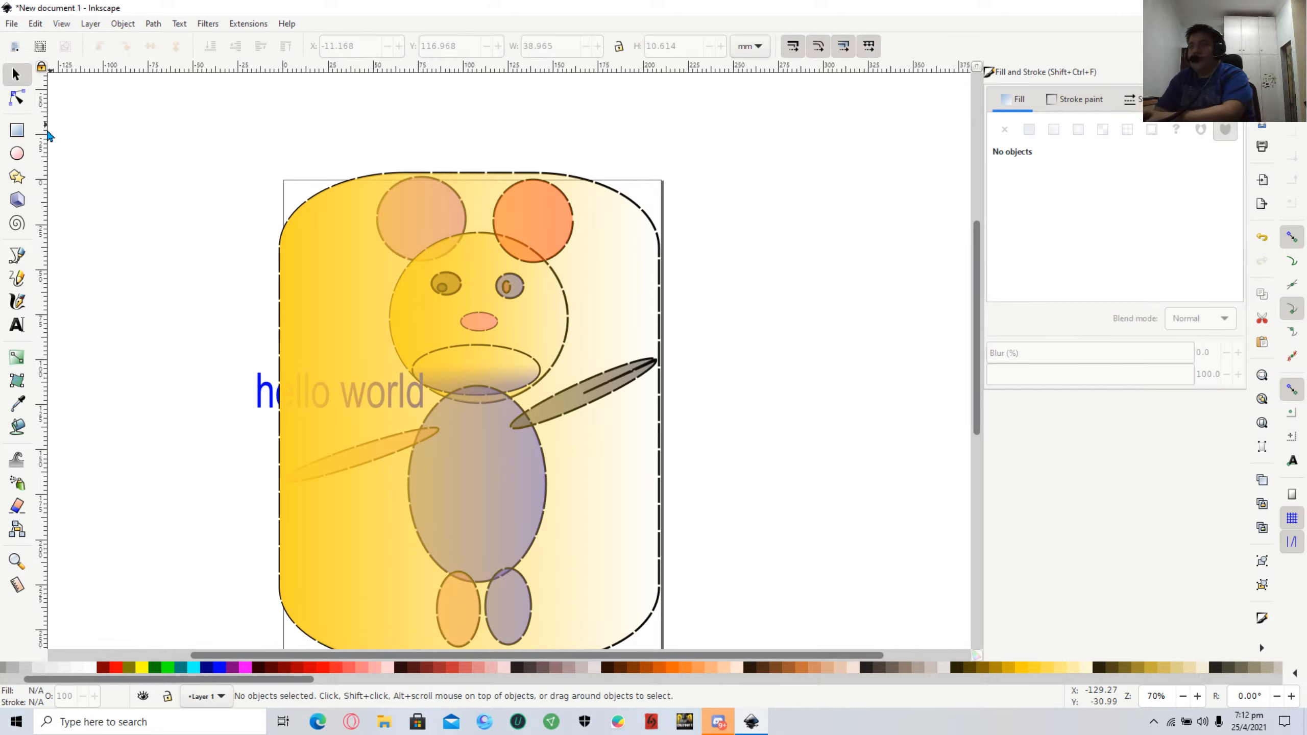
Move the "hello world" text onto the bear's forehead at about X 64.0, Y 32.0 mm, and narrow it to end between the ears.
left_click(267, 397)
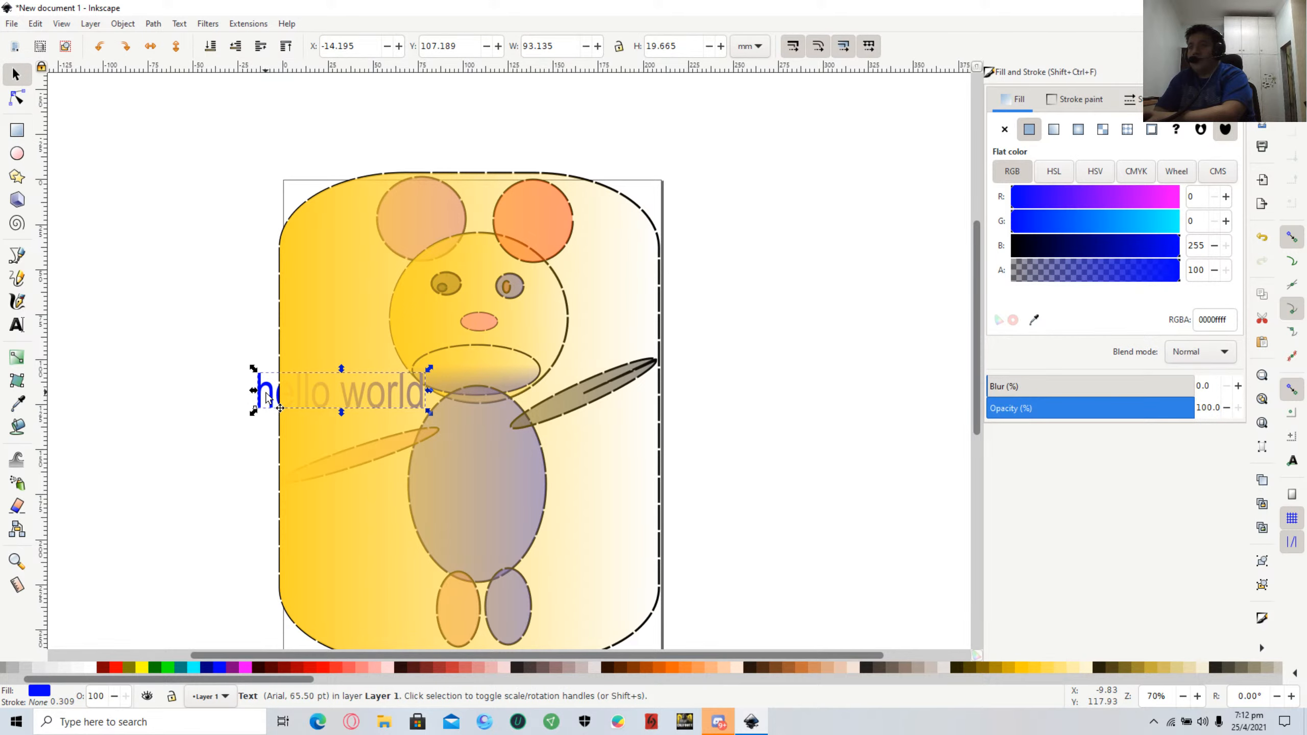
left_click_drag(267, 397, 409, 260)
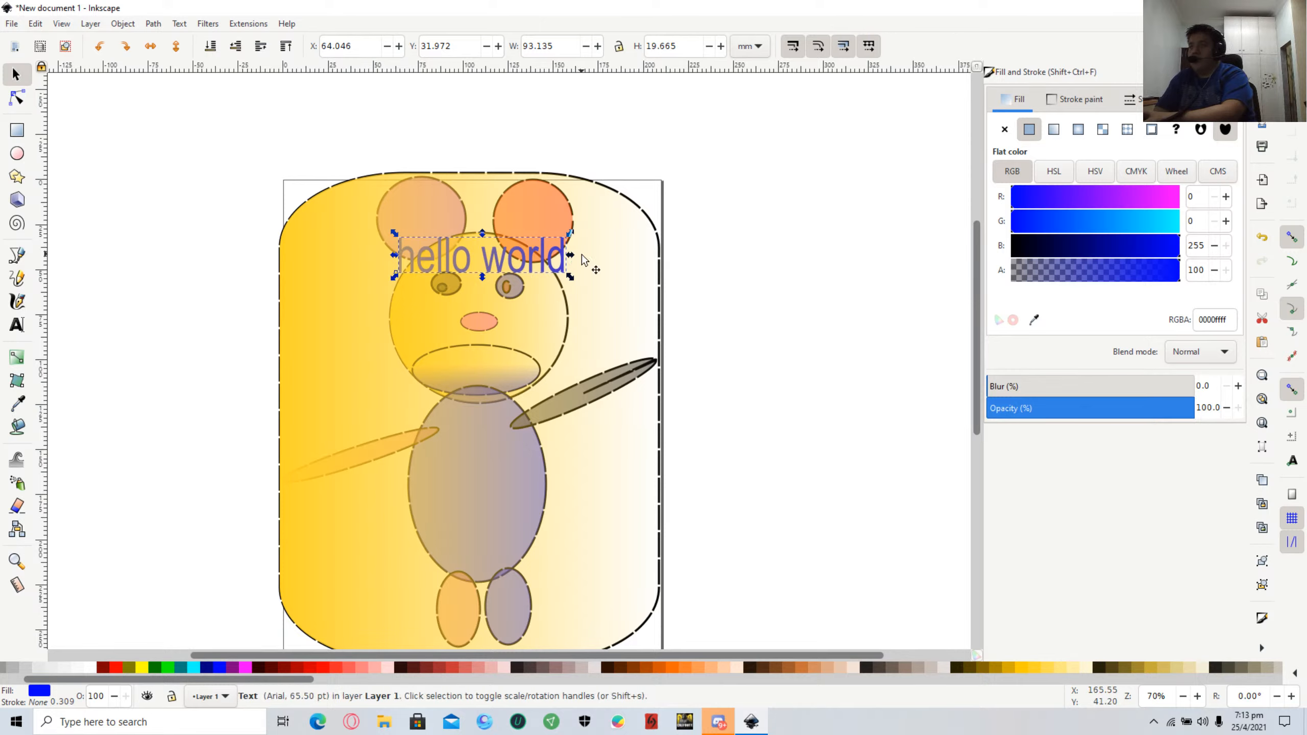
left_click_drag(572, 255, 494, 262)
Shift the rounded gradient rectangle to about X 5.1, Y -6.3 mm.
left_click(475, 257)
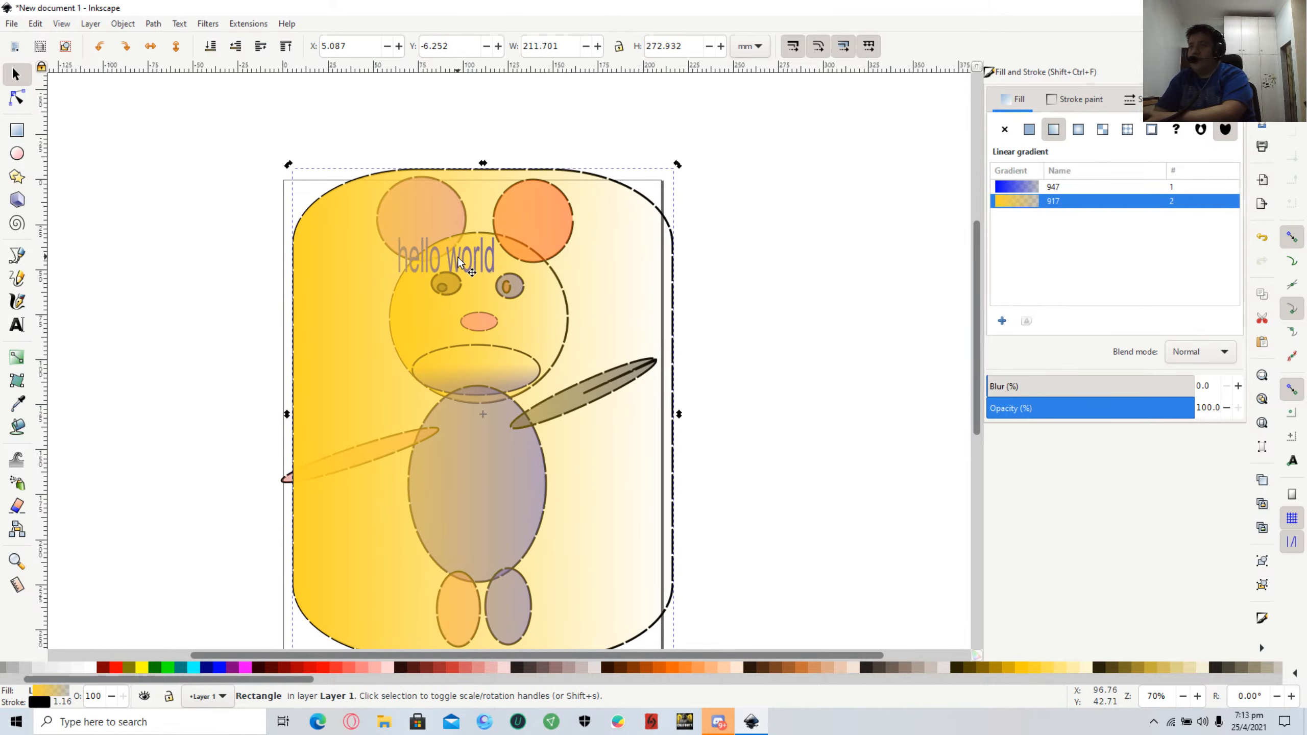
key("r")
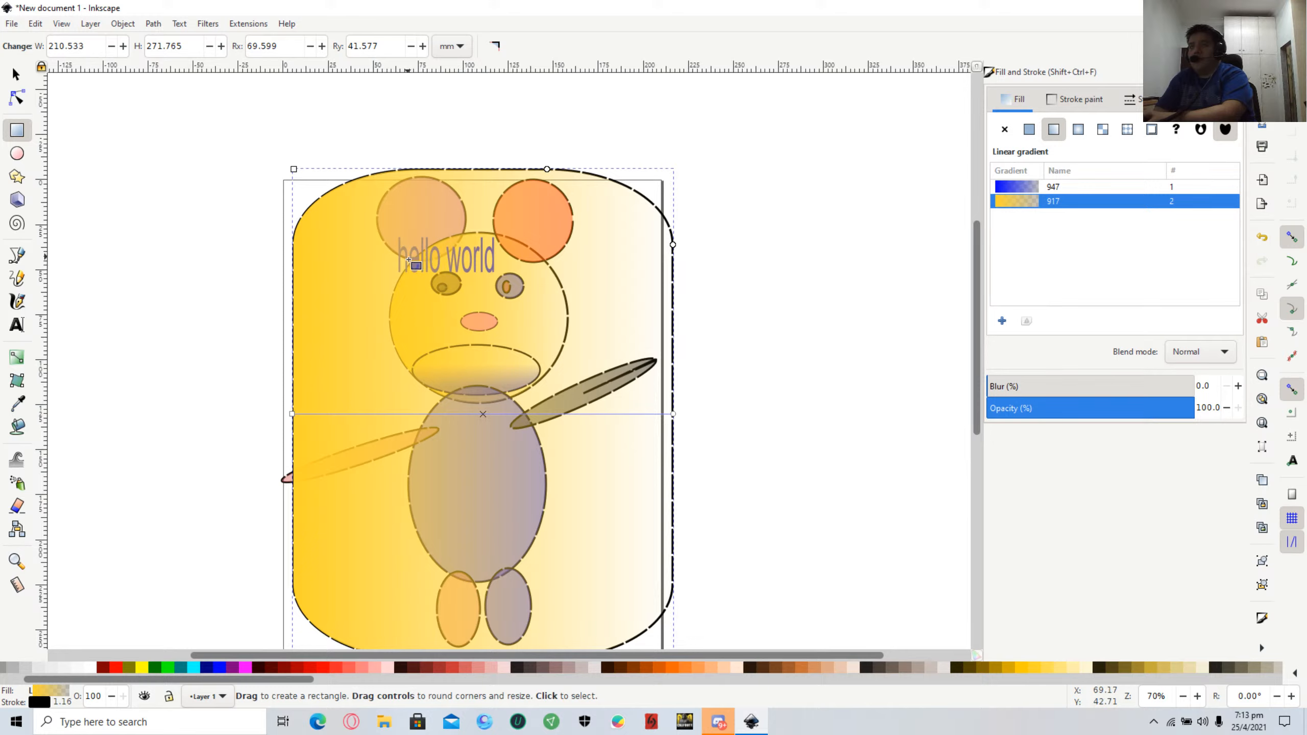
key("s")
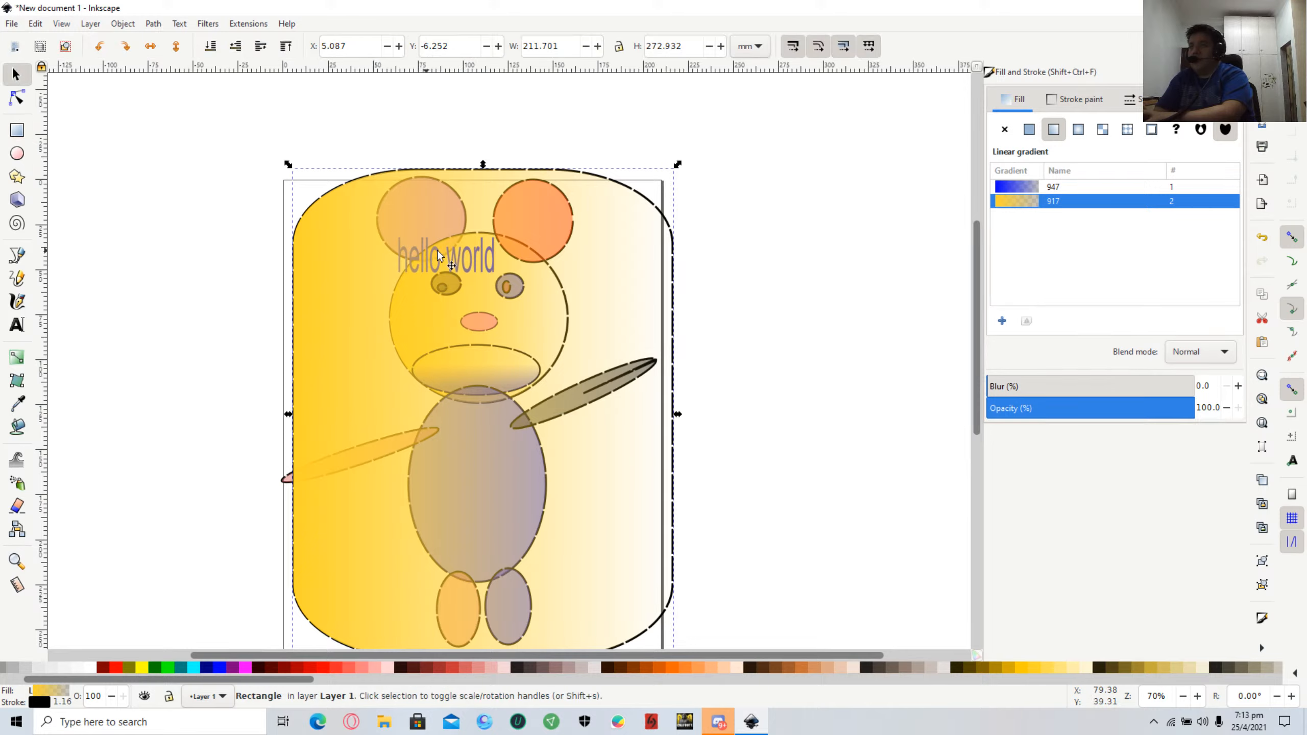
key("r")
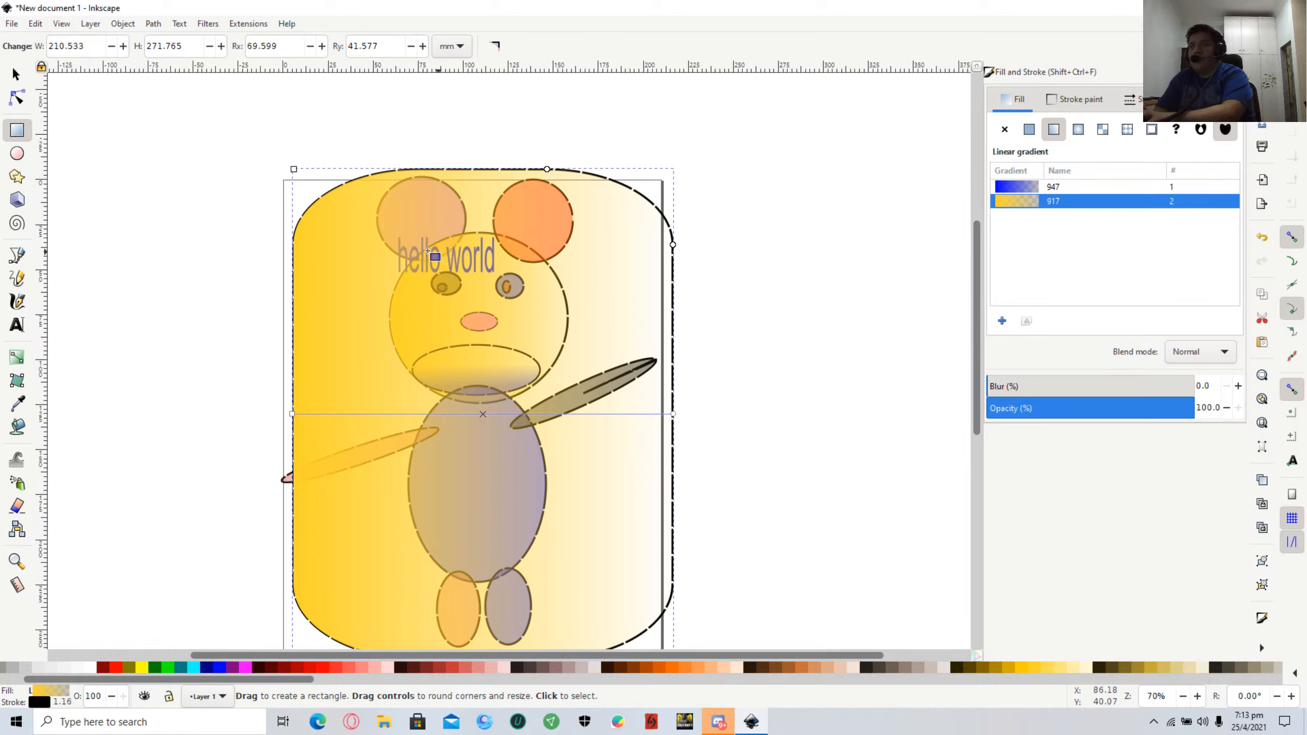
left_click(16, 77)
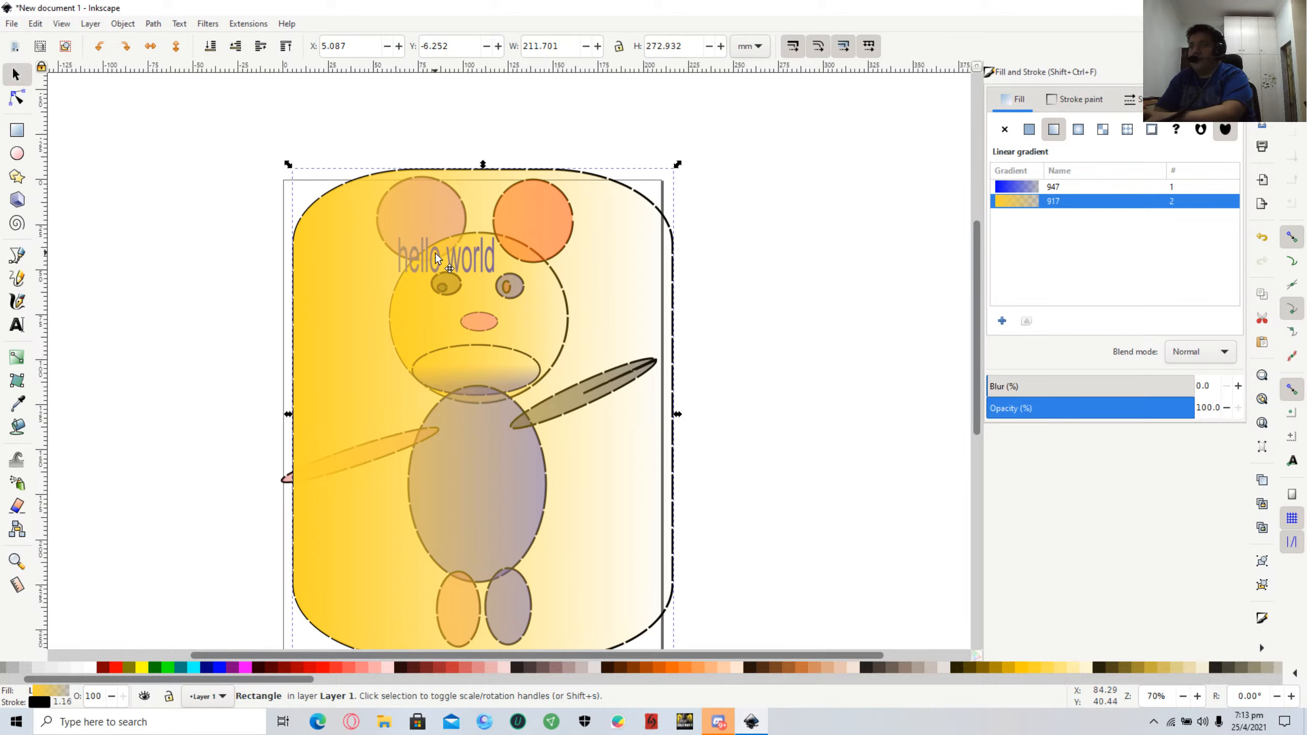
key("r")
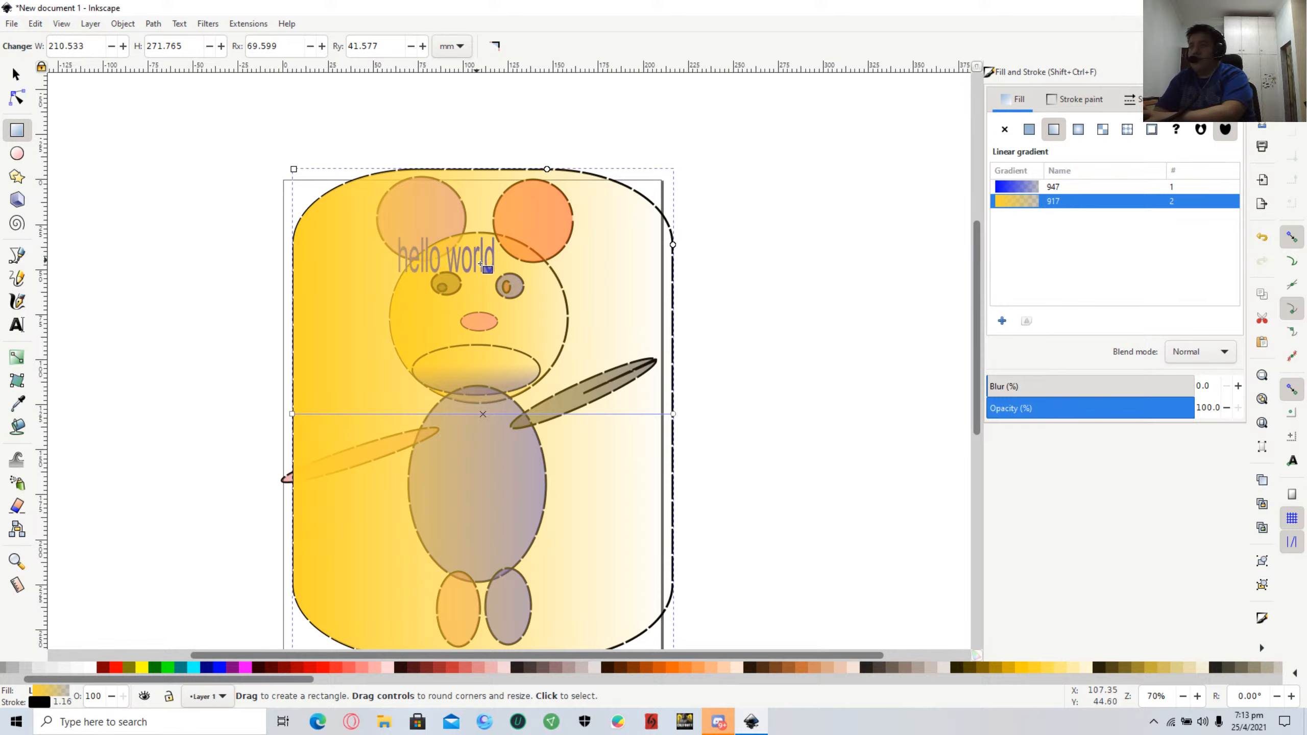
left_click_drag(473, 257, 500, 266)
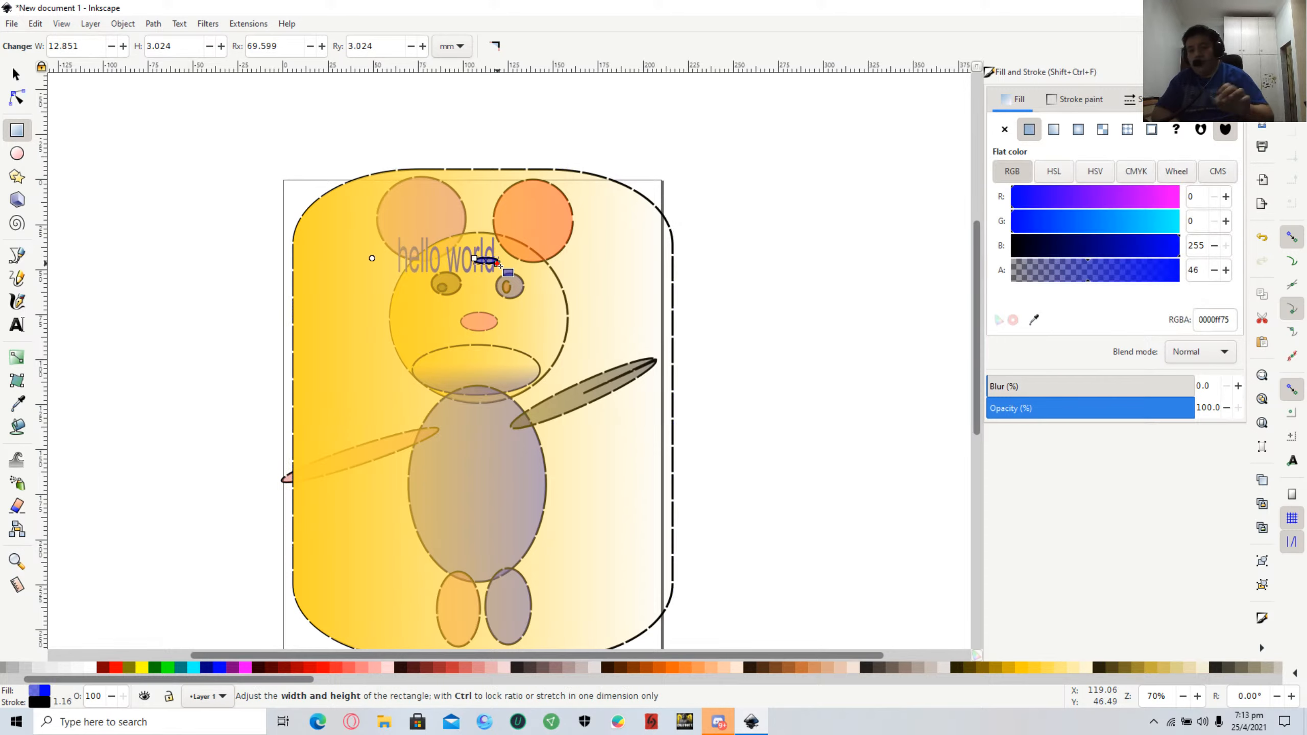
key("Delete")
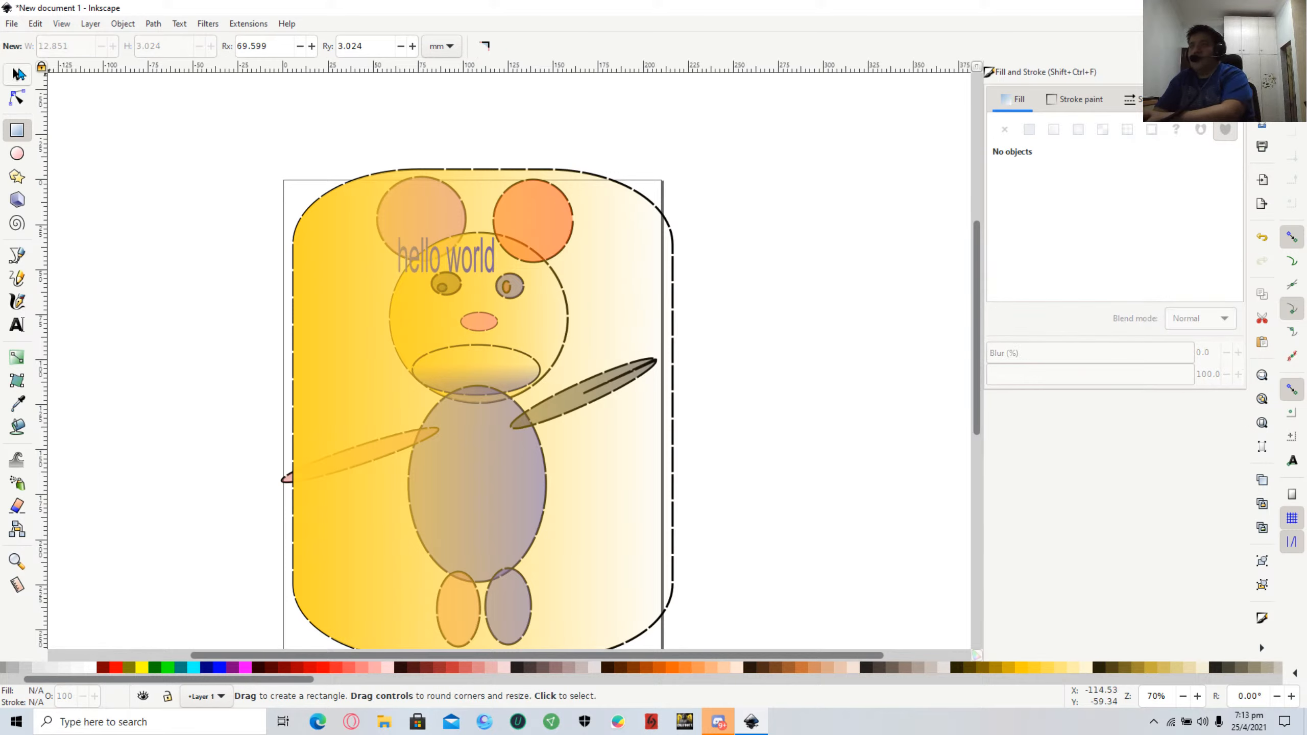
left_click(18, 75)
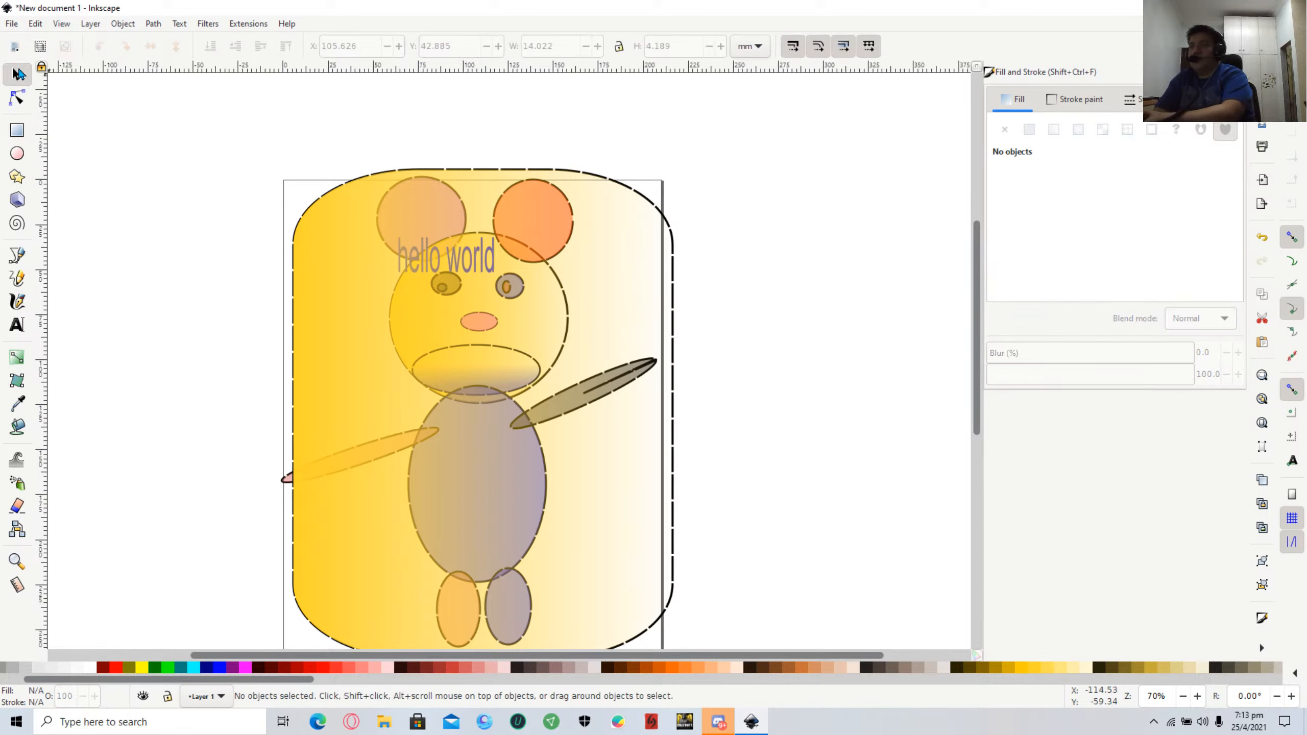
left_click(435, 249)
double_click(473, 250)
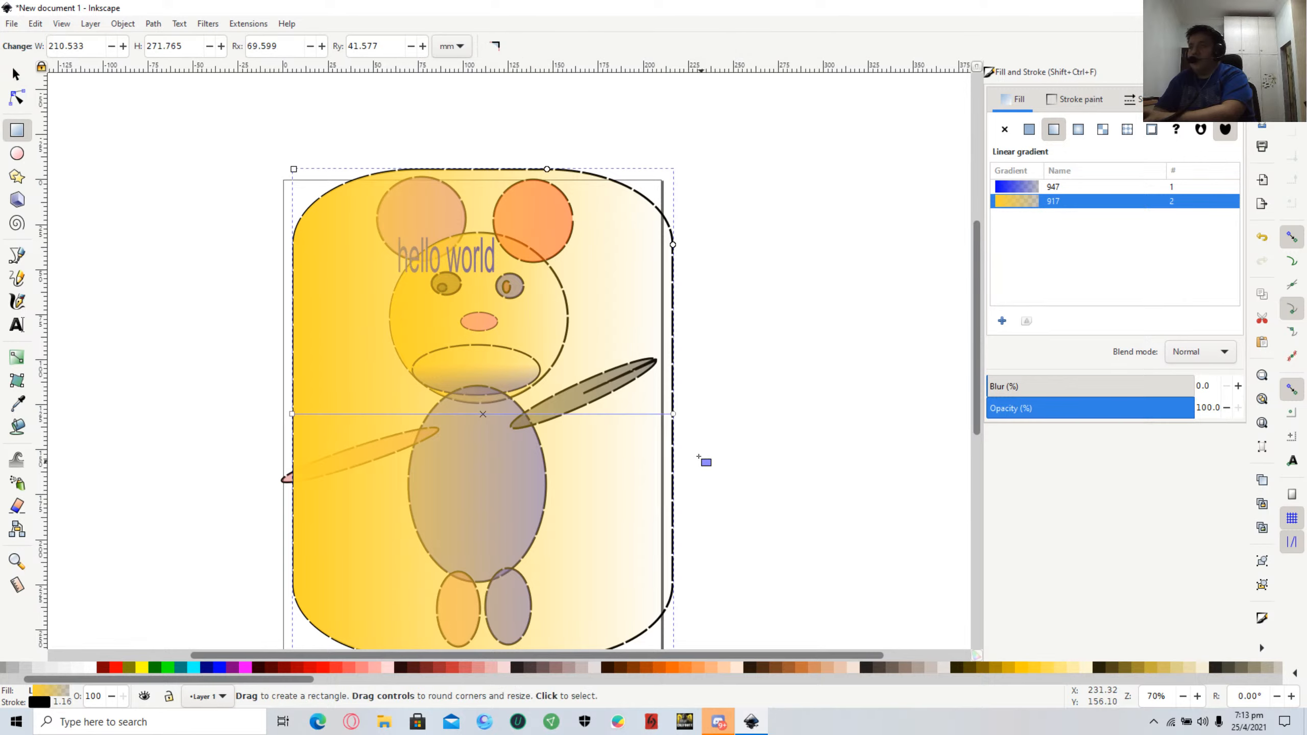
mouse_move(673, 418)
left_mouse_down()
mouse_move(554, 335)
mouse_move(718, 442)
left_mouse_up()
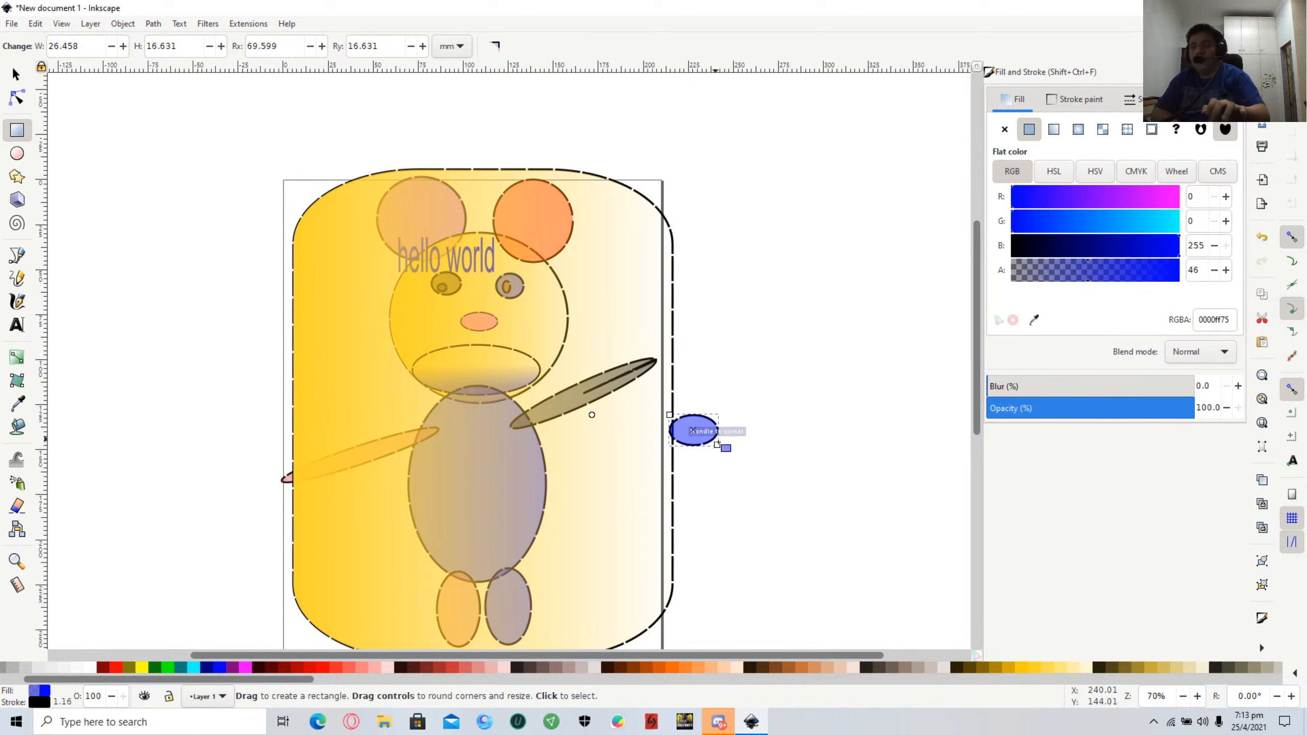
key("ctrl+z")
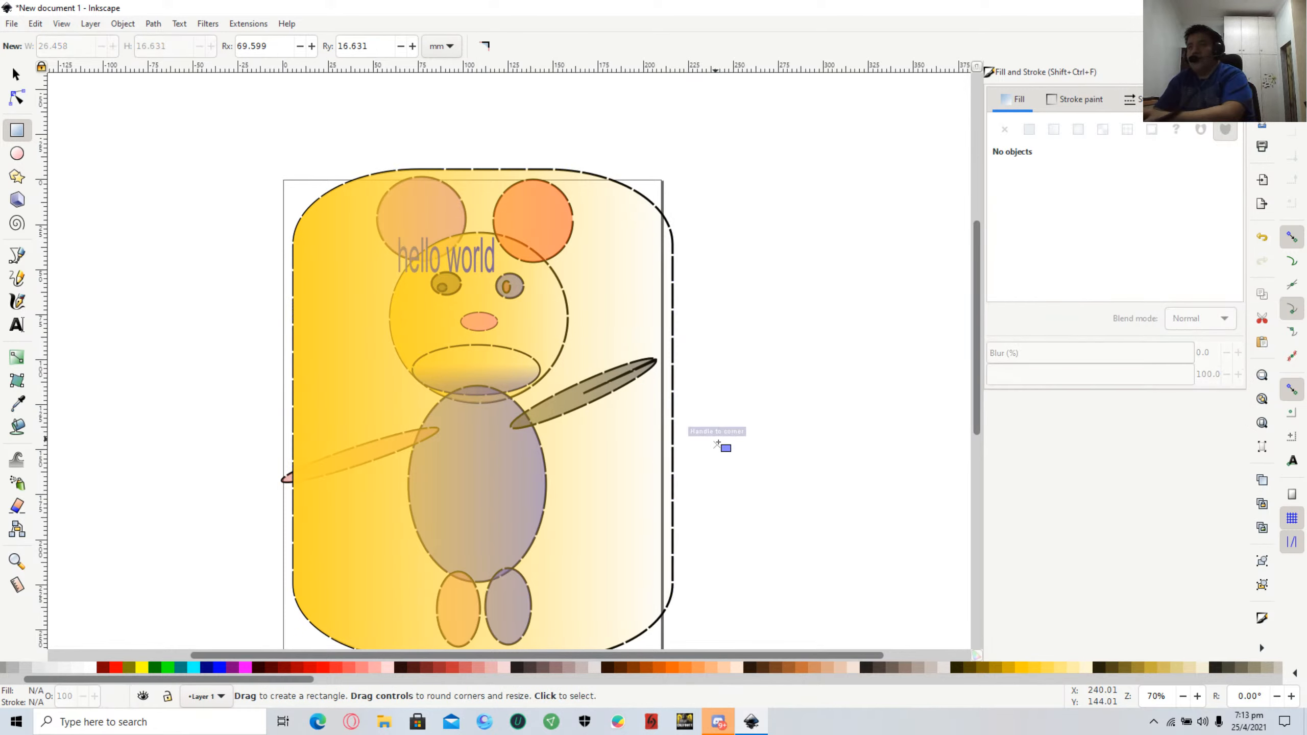
left_click(17, 75)
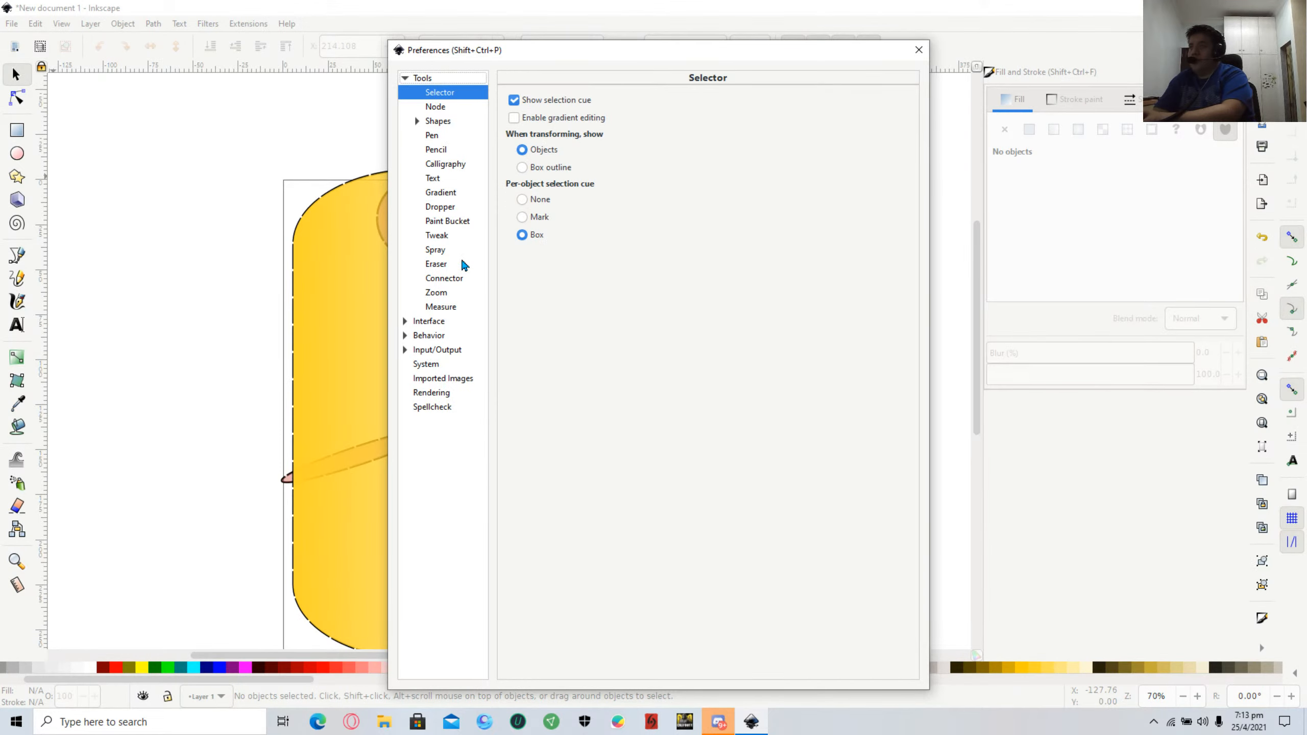
left_click(917, 50)
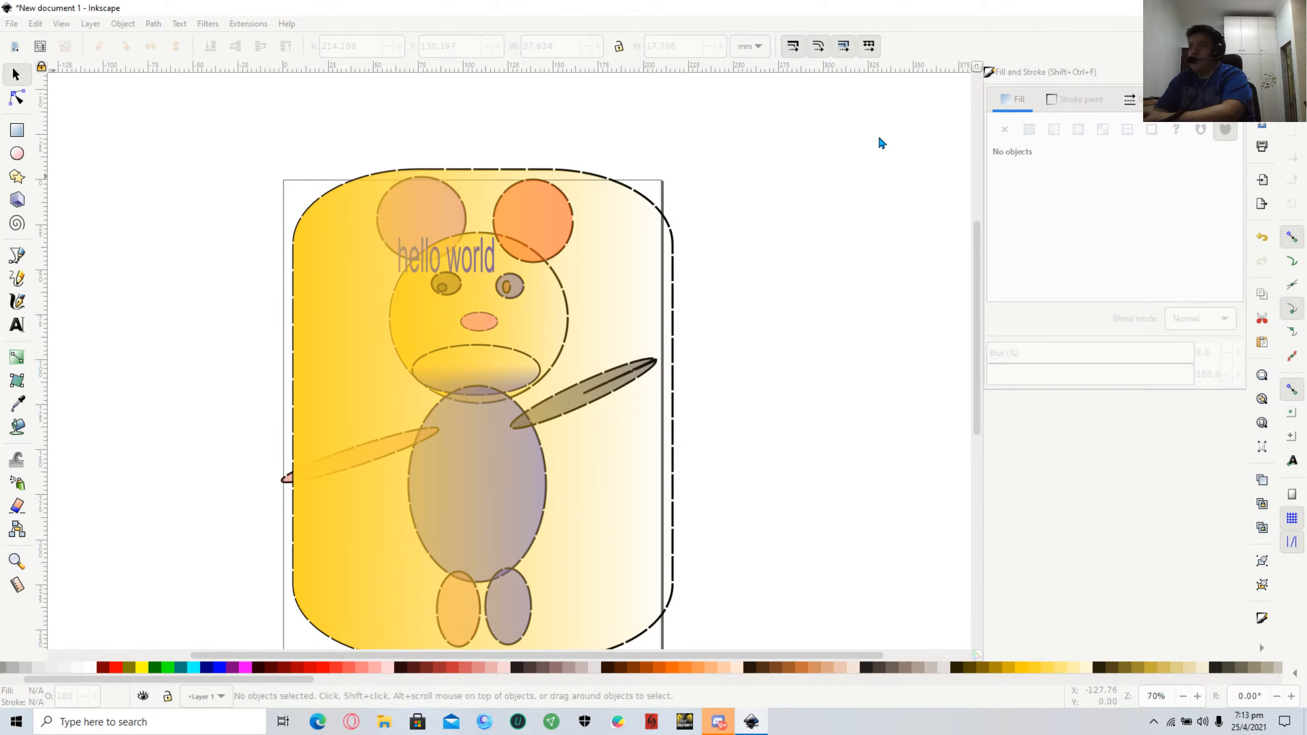
Try narrowing the rounded gradient rectangle to about 207.2 mm wide, keeping its height.
left_click(453, 259)
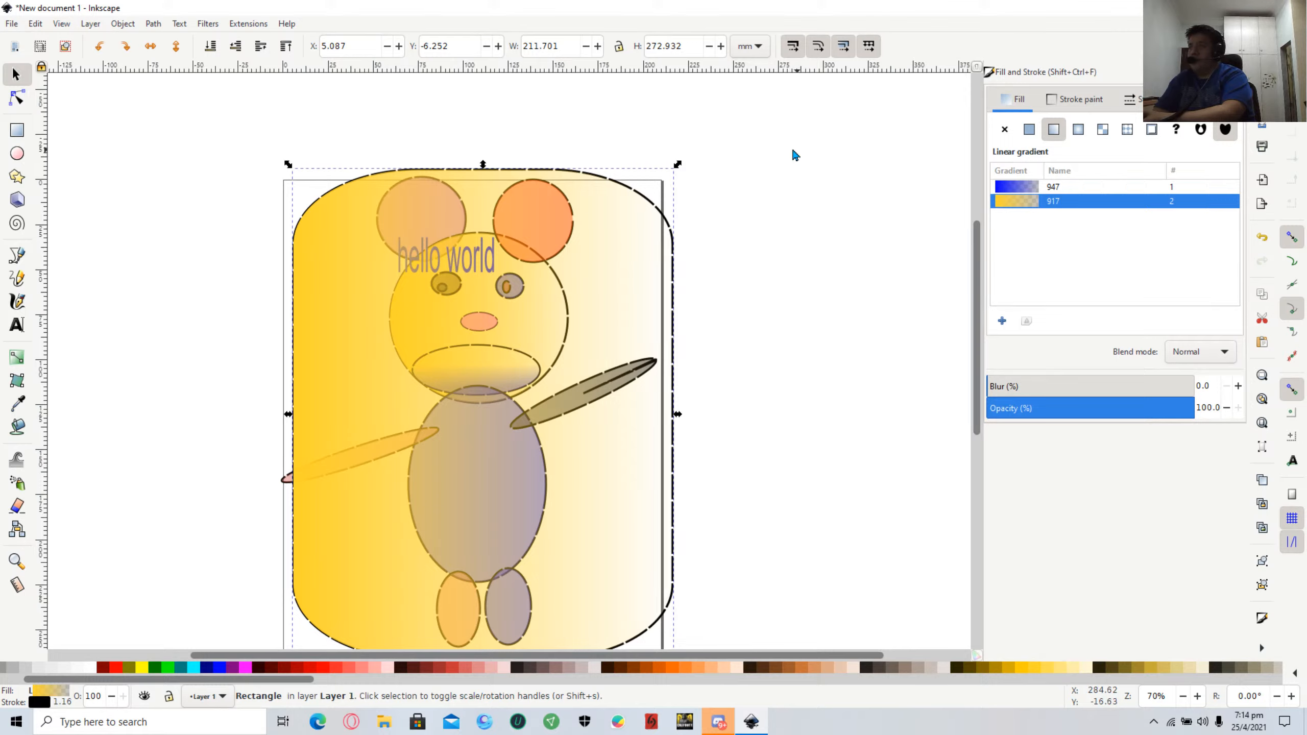
left_click(754, 209)
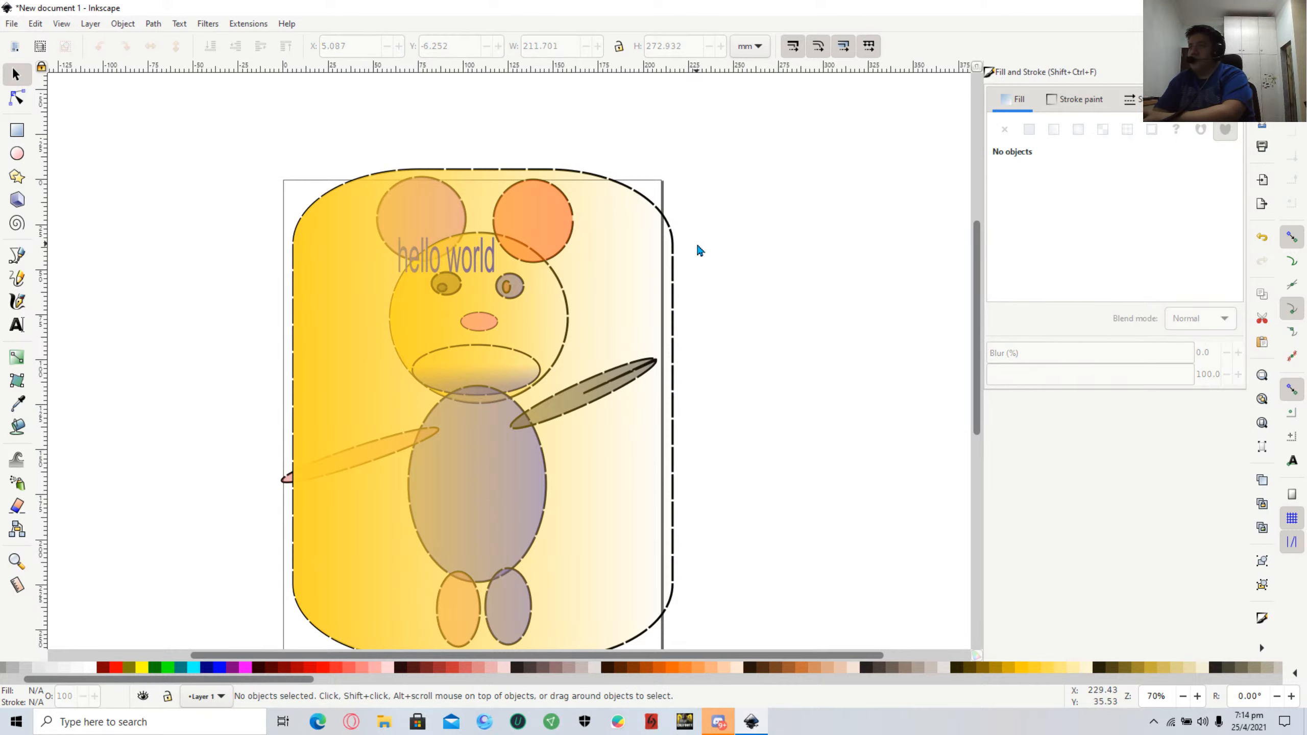
left_click(482, 258)
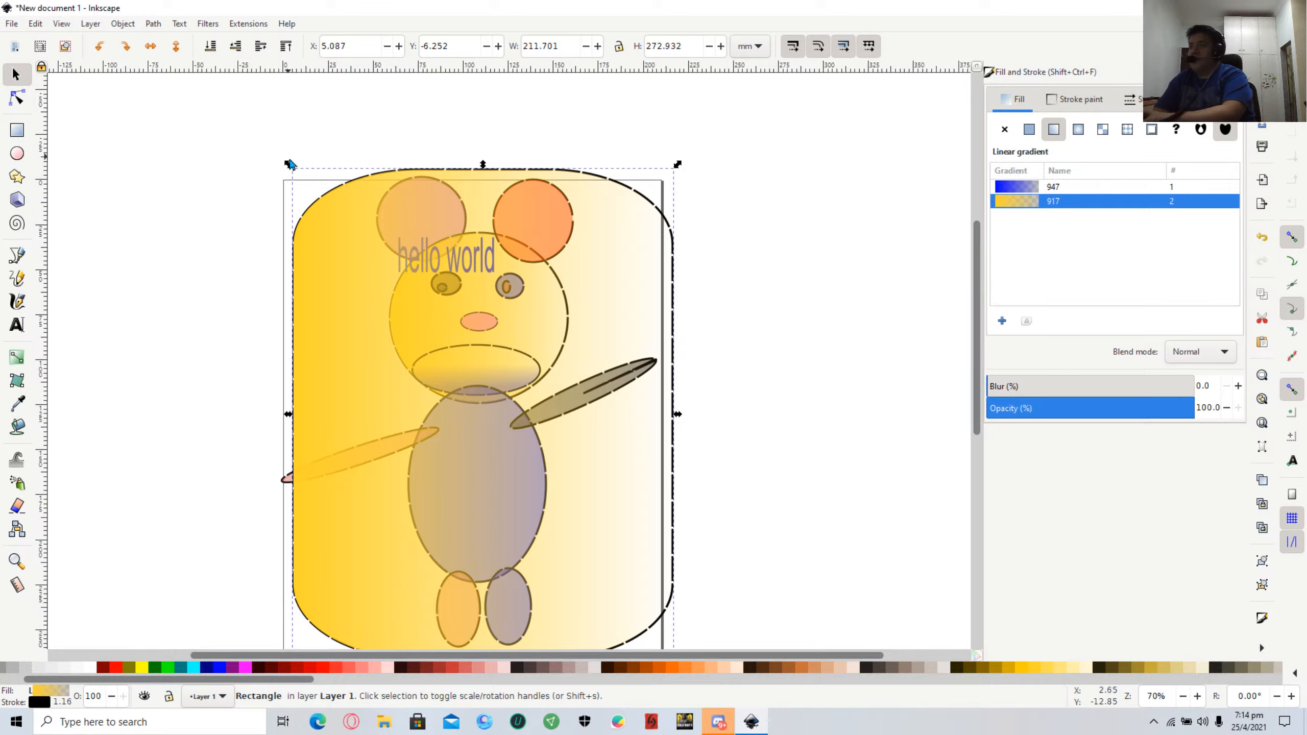
left_click(402, 251)
left_click(16, 73)
mouse_move(680, 165)
left_mouse_down()
mouse_move(666, 172)
mouse_move(659, 160)
mouse_move(669, 171)
left_mouse_up()
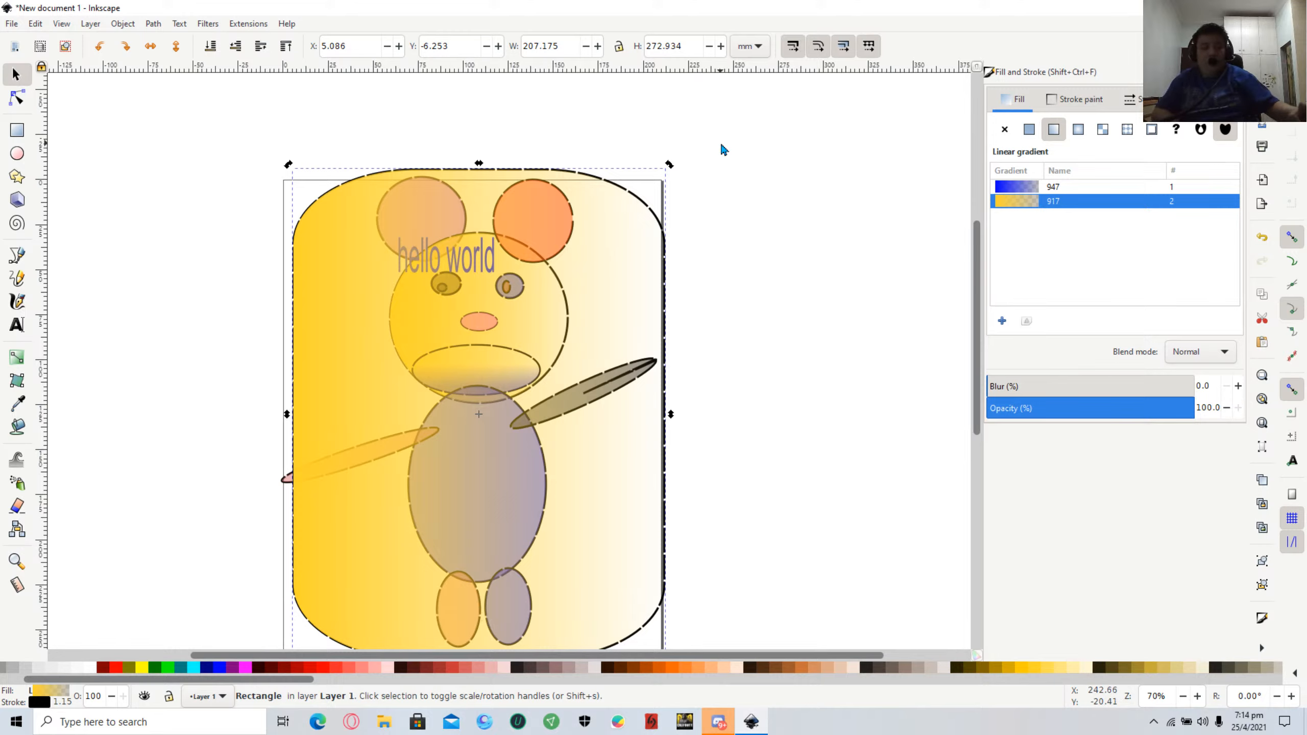
Undo the recent edits back to the point where the rounded rectangle has its flat magenta fill and the text sits beside the body.
key("ctrl+z")
key("ctrl+z")
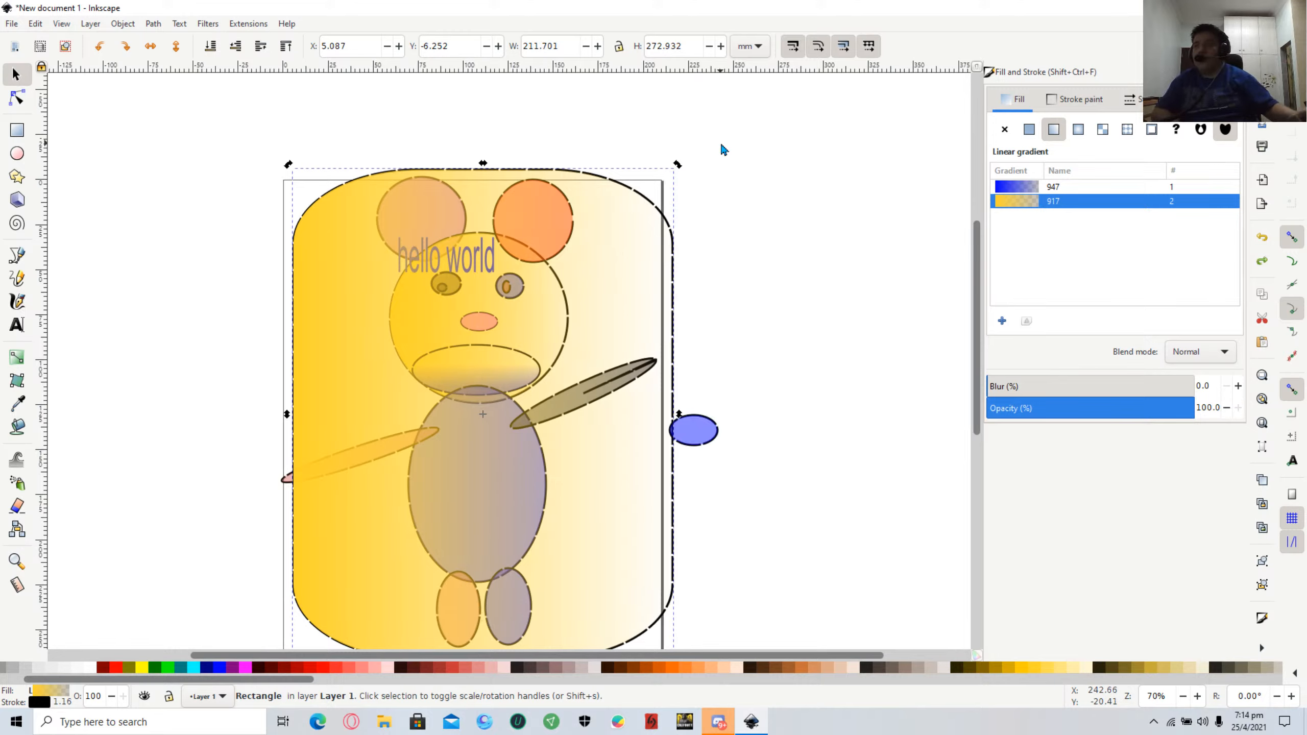
key("ctrl+shift+z")
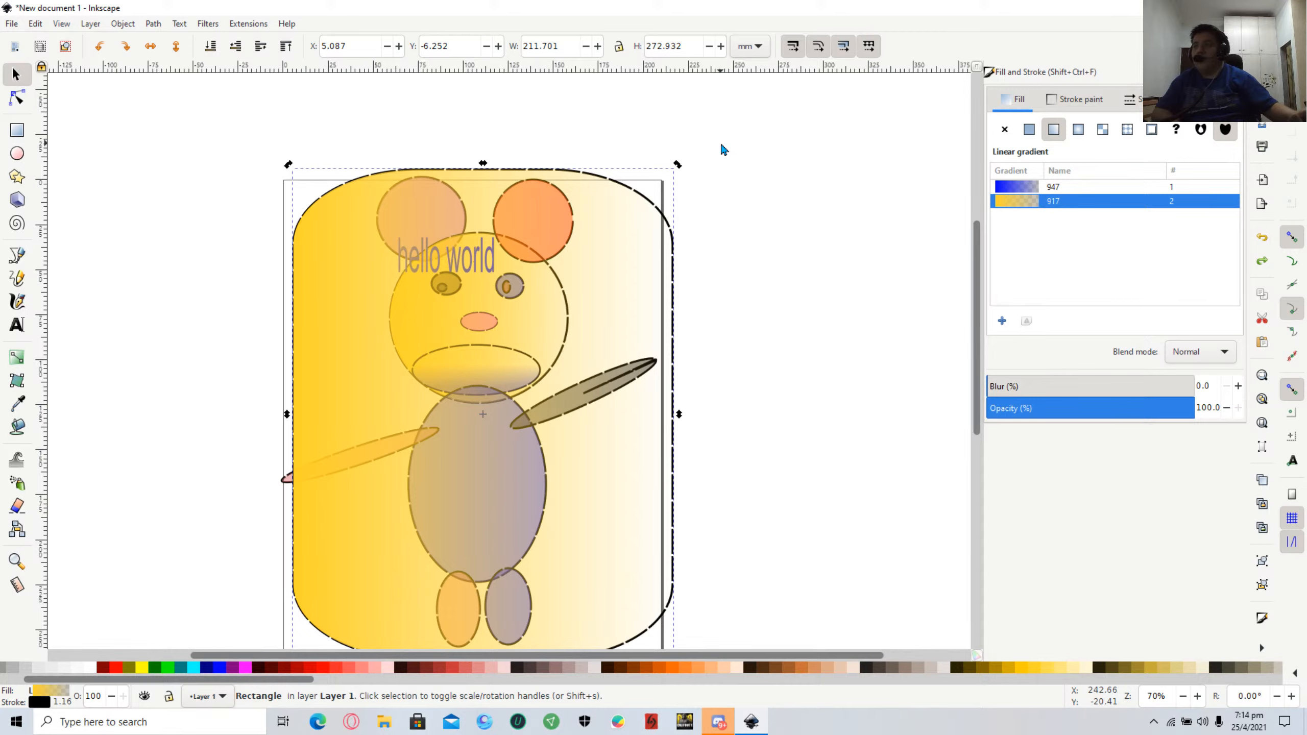
key("ctrl+z")
key("ctrl+z")
key("ctrl+z")
key("ctrl+z")
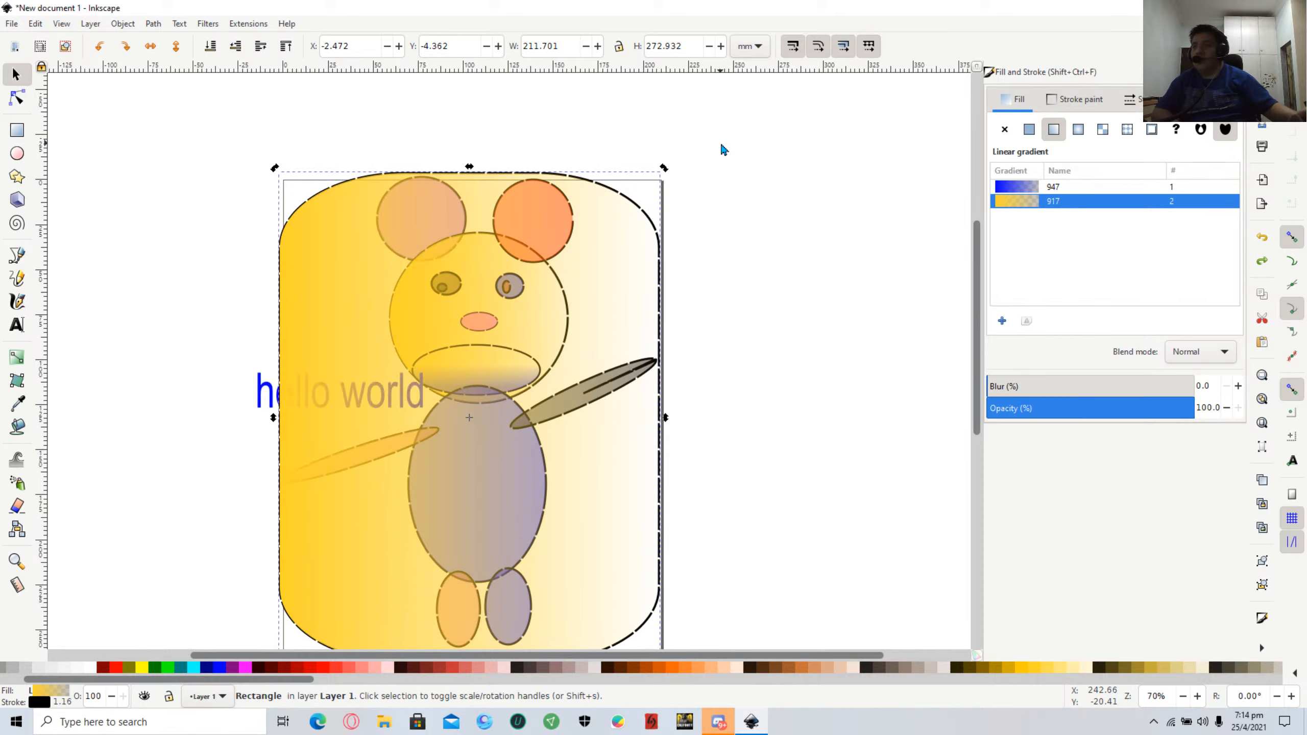
key("ctrl+z")
key("ctrl+z")
key("ctrl+z")
key("ctrl+z")
key("ctrl+z")
key("ctrl+z")
key("ctrl+z")
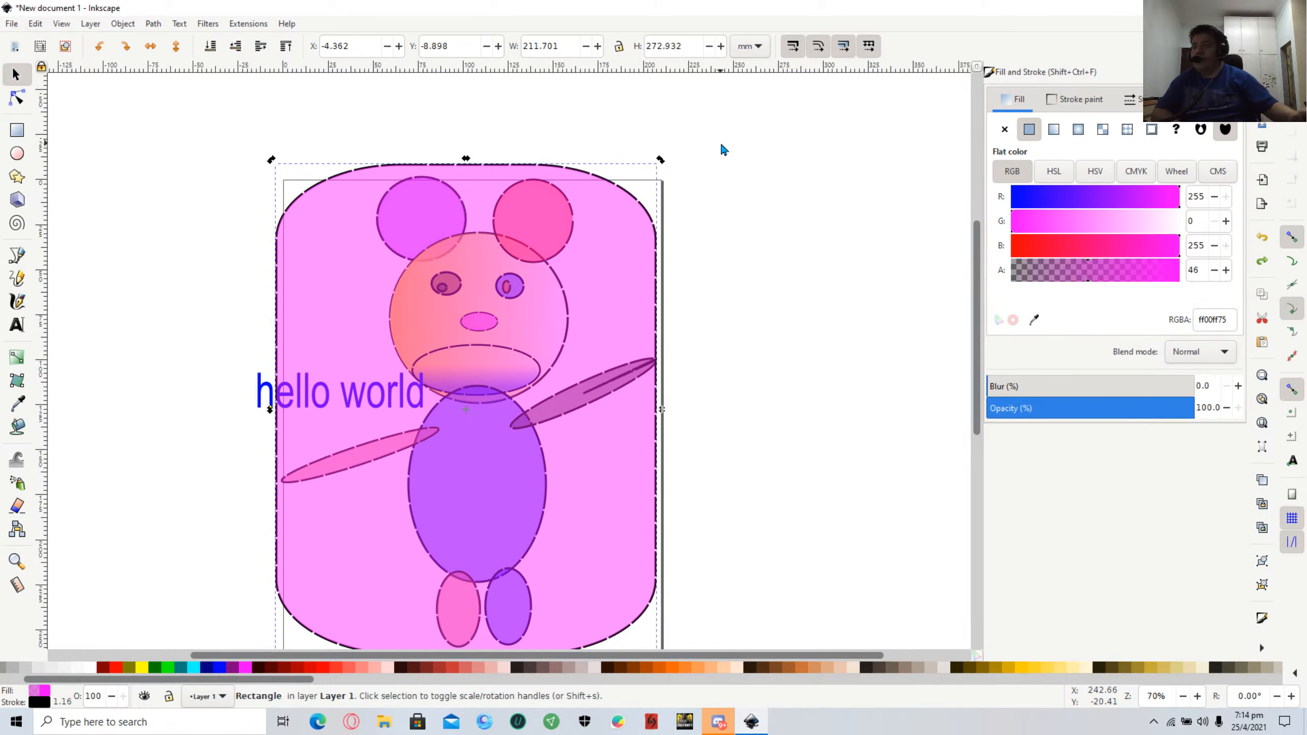
Change the rounded rectangle's flat fill to the yellow linear gradient 917.
key("z")
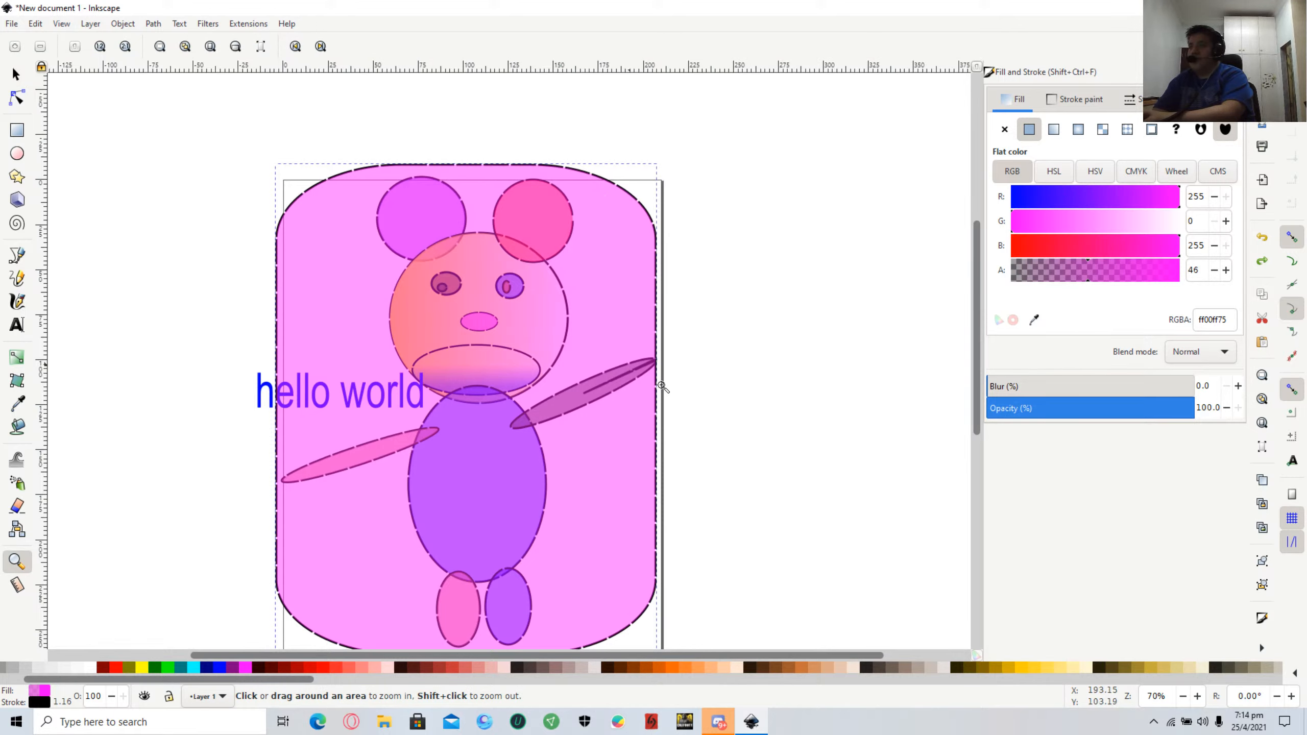
left_click(651, 285)
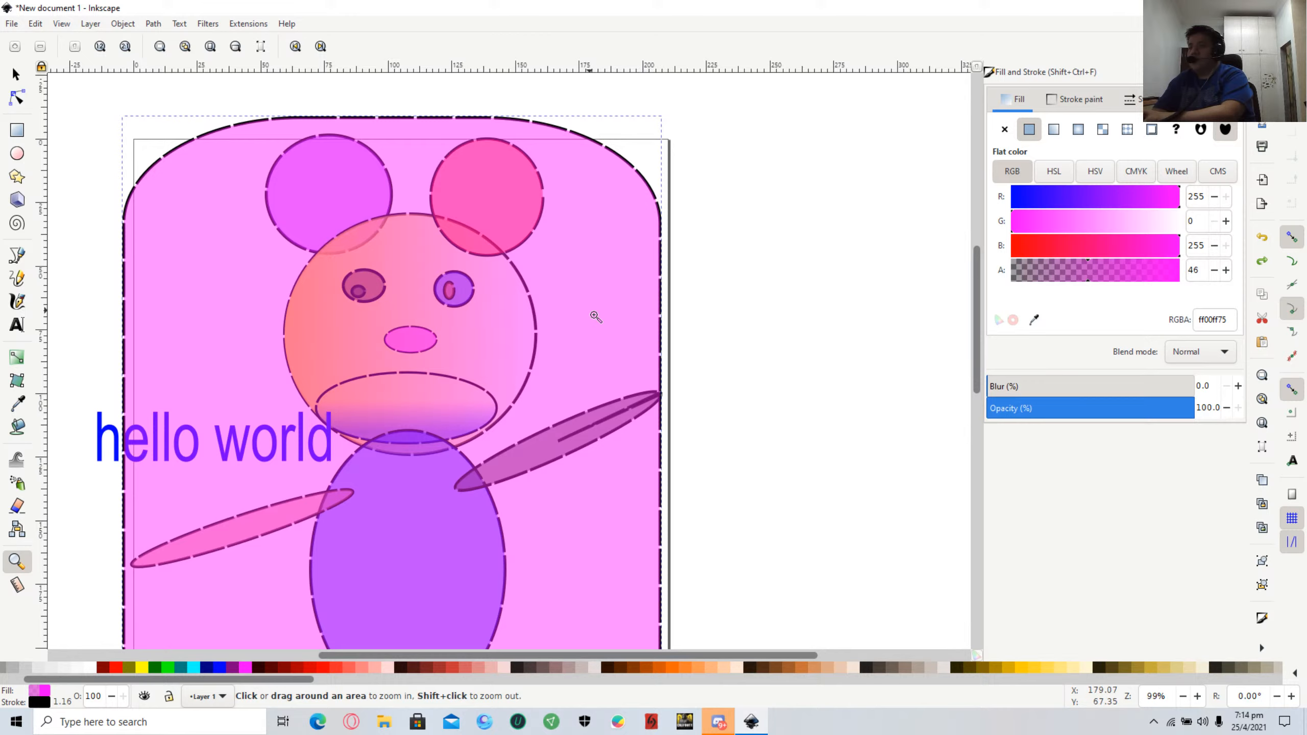
scroll(592, 320, "down", 2)
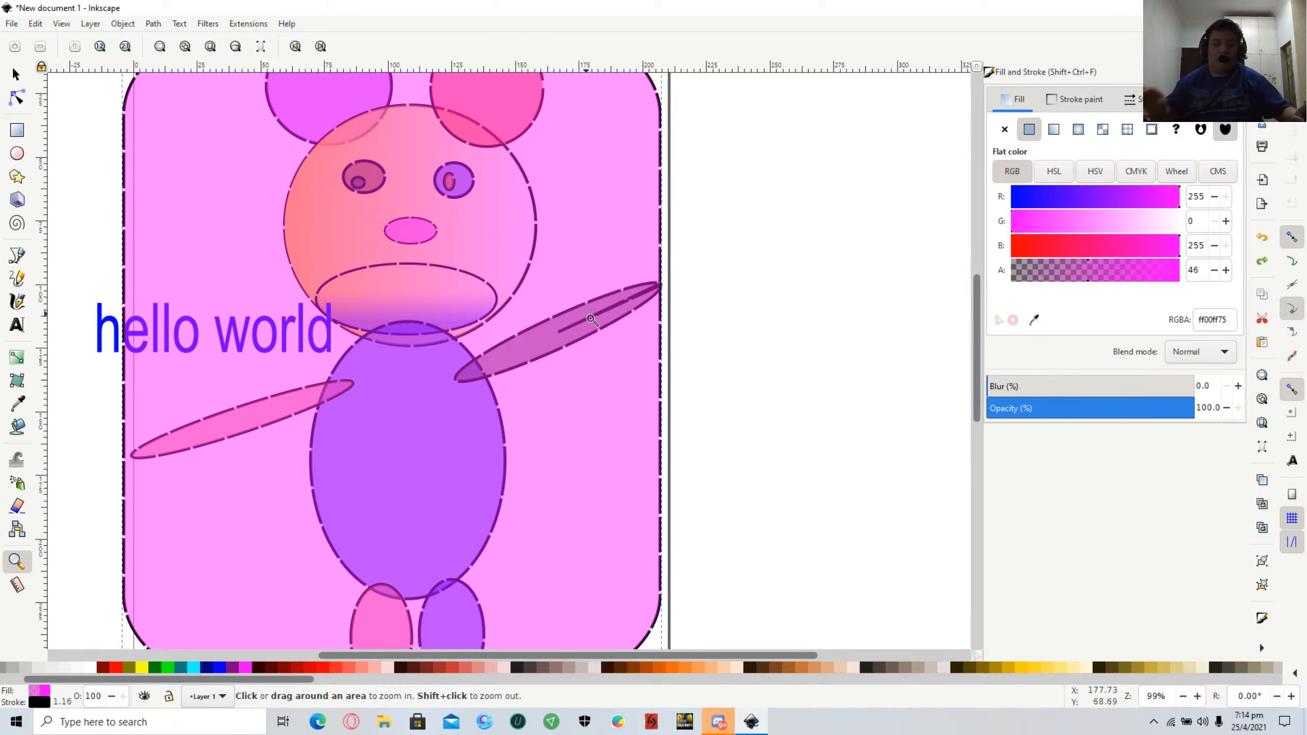
left_click(575, 316, "shift")
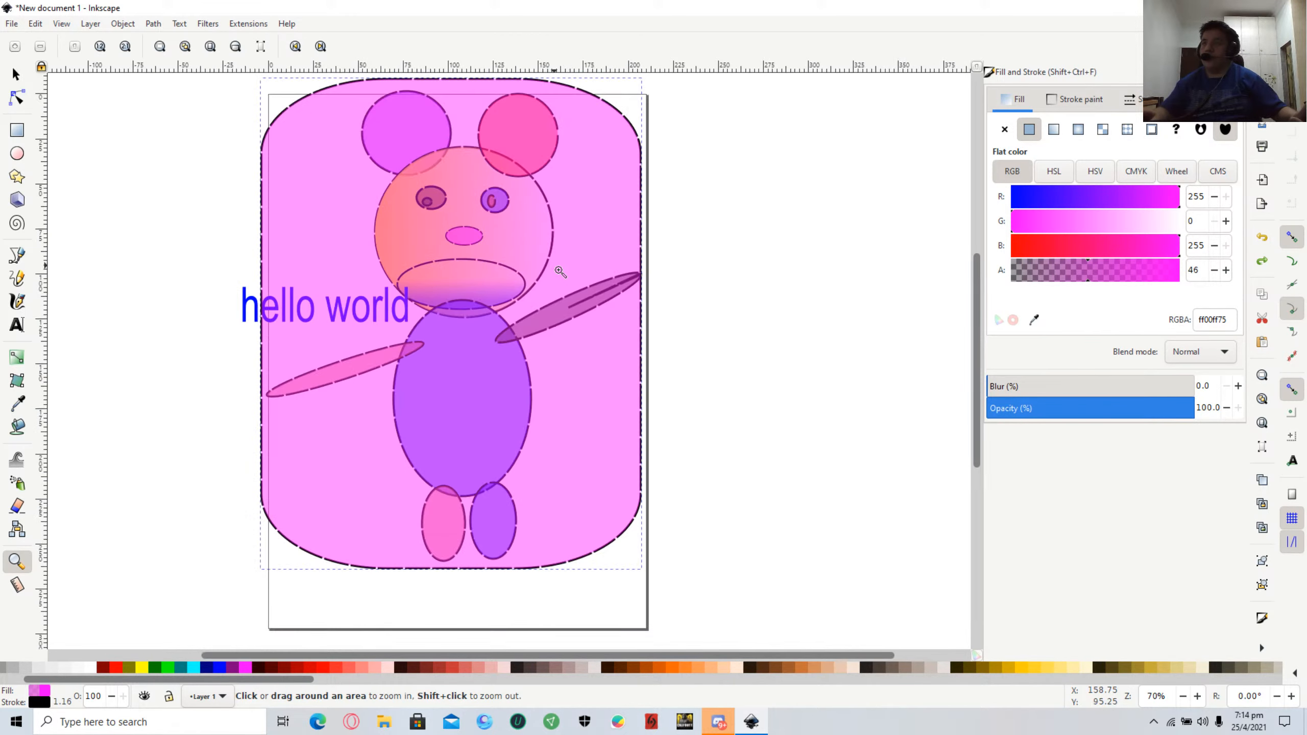
scroll(530, 374, "up", 3)
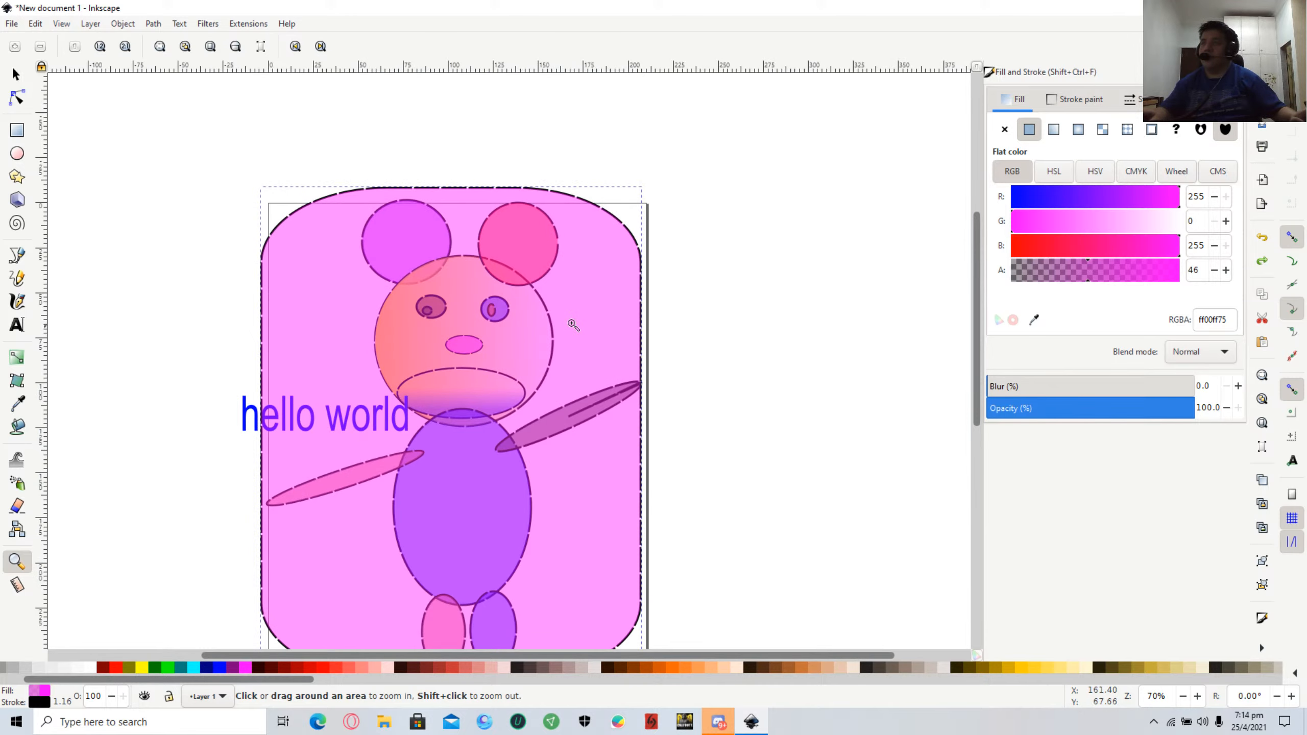
left_click(603, 305)
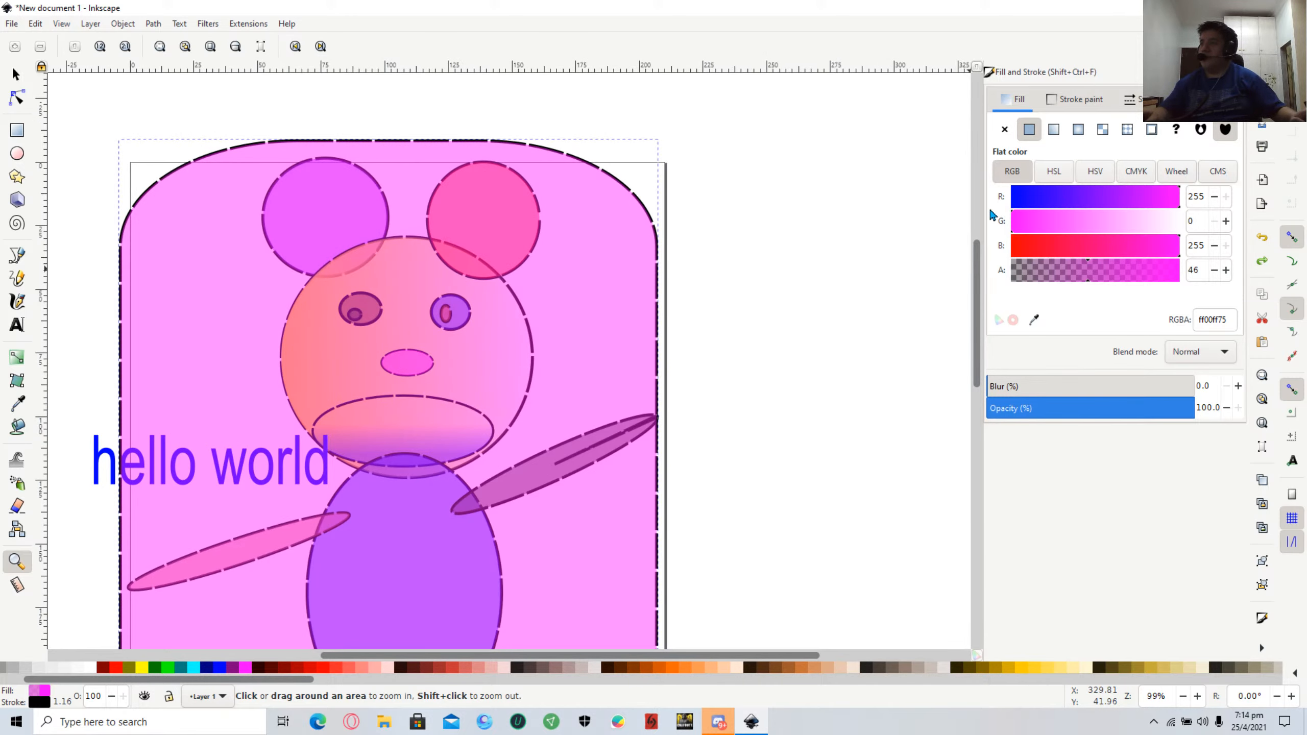
left_click(1052, 135)
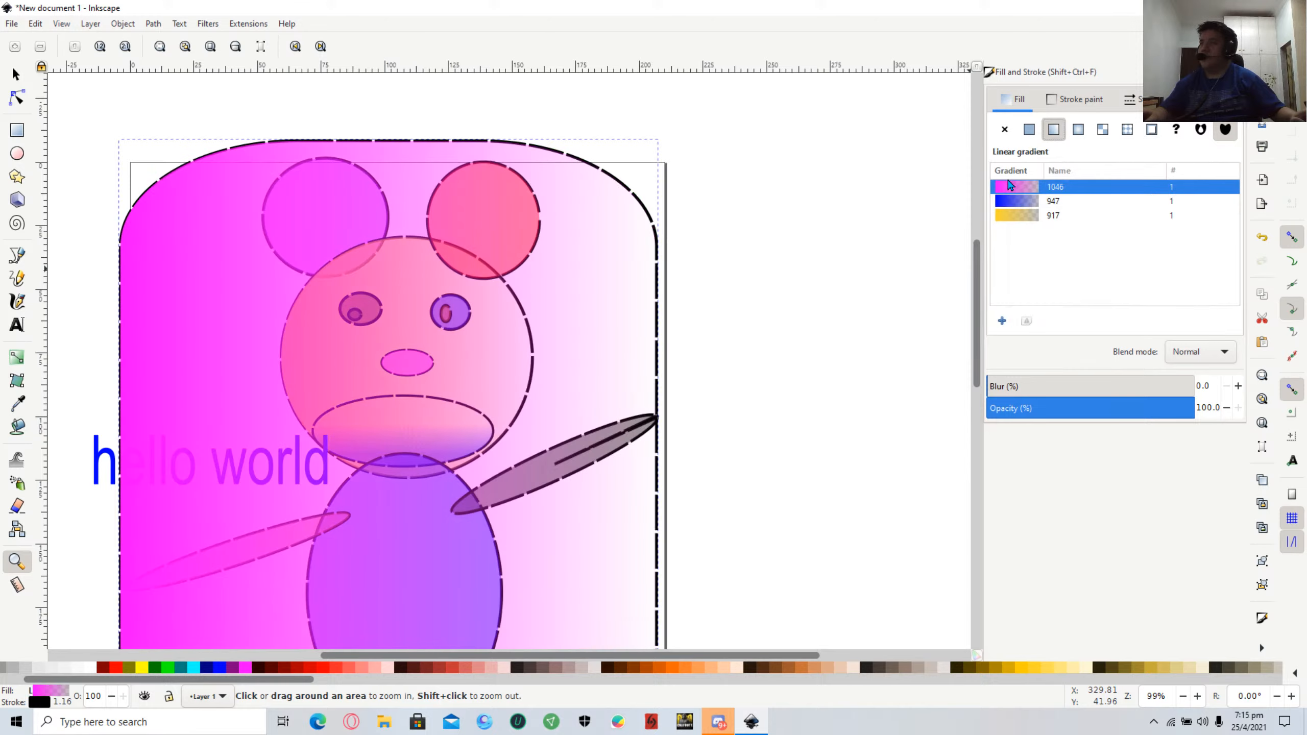
left_click(1007, 217)
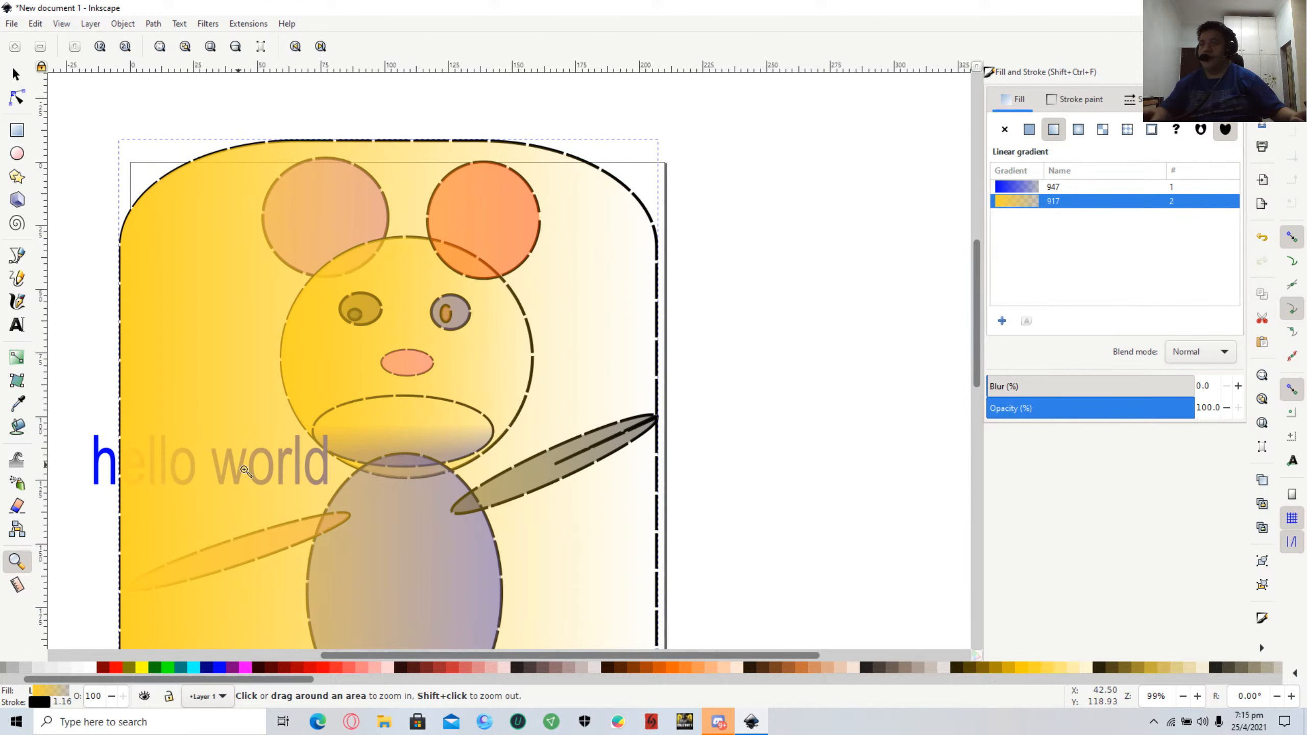
left_click(255, 480)
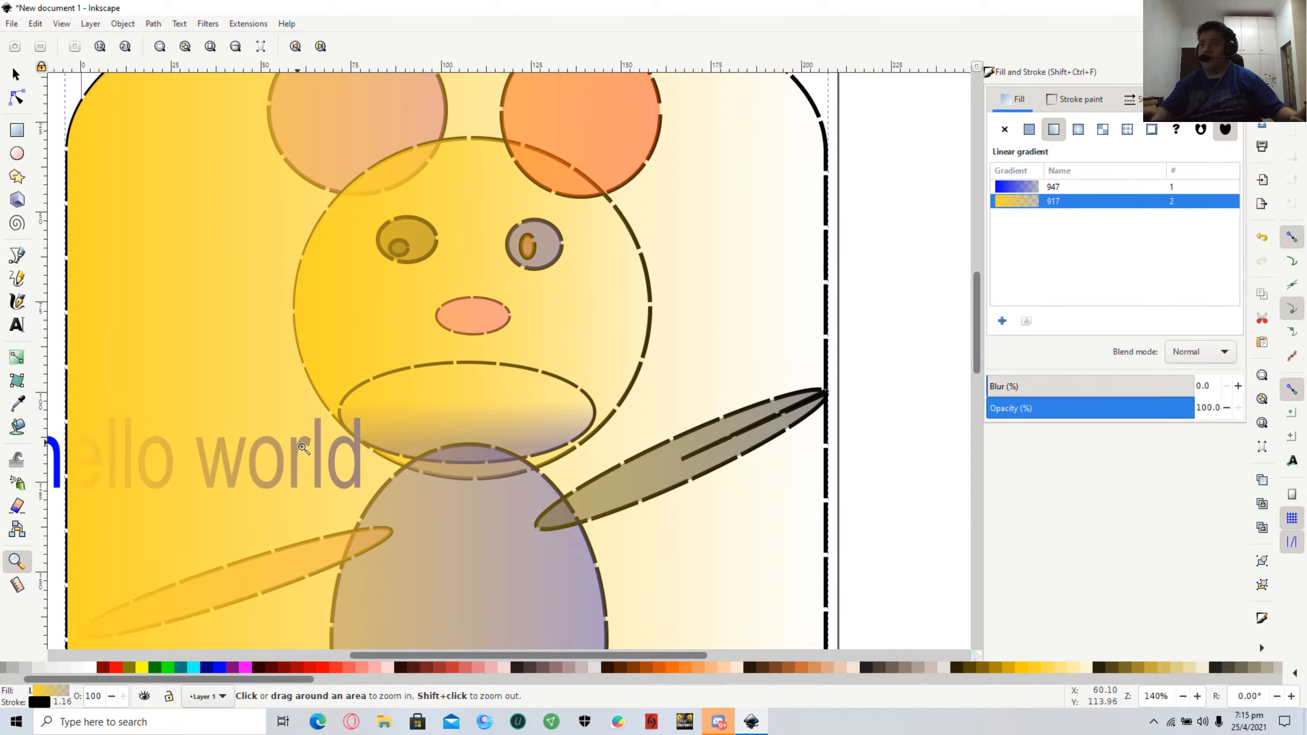
left_click(302, 448, "shift")
left_click(303, 448, "shift")
left_click(15, 75)
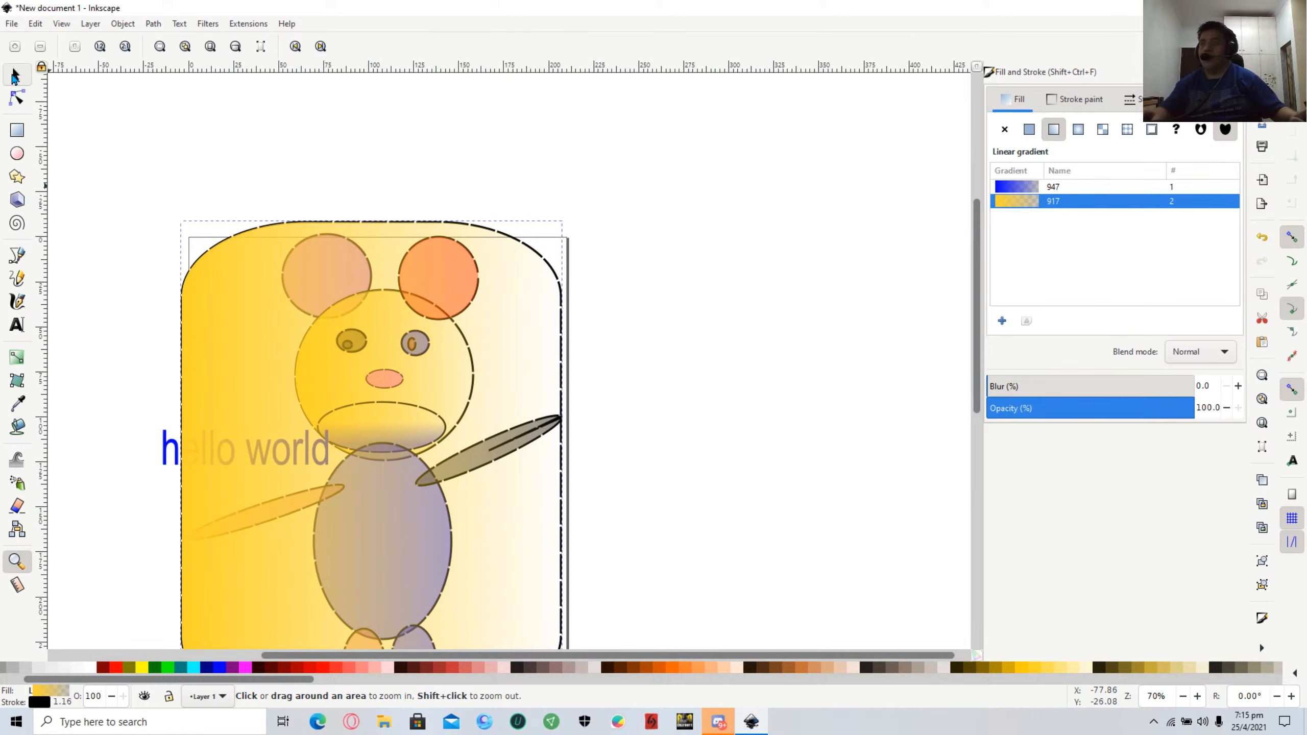
key("r")
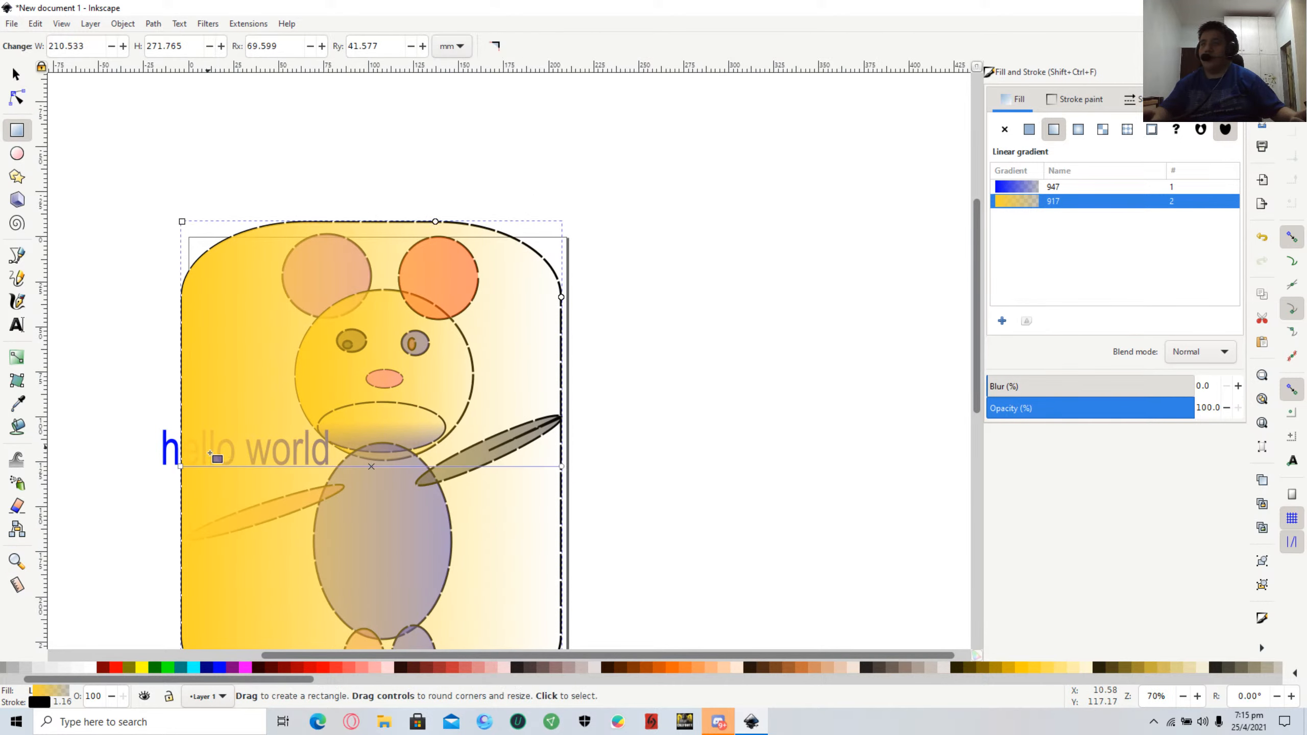
left_click_drag(208, 451, 210, 399)
key("ctrl+z")
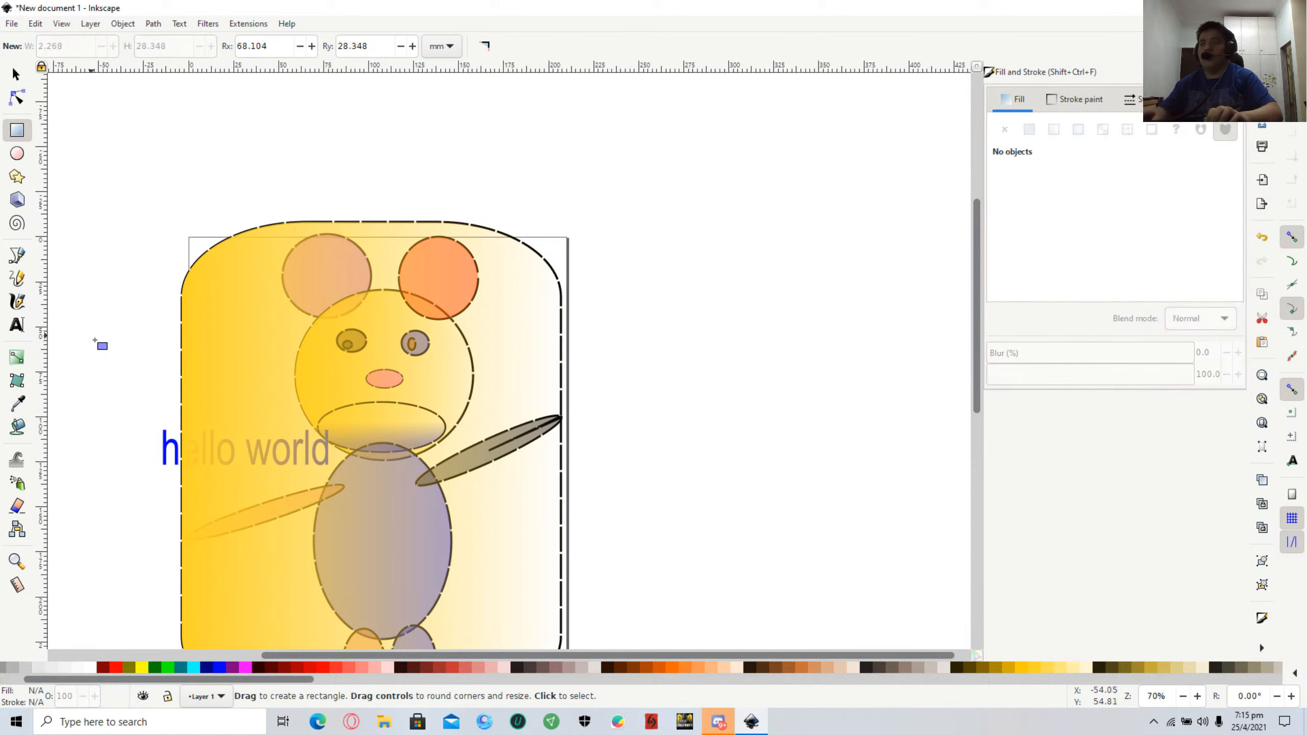
Scale the "hello world" text down to about 70.5 mm wide and 18.2 mm high.
left_click(14, 75)
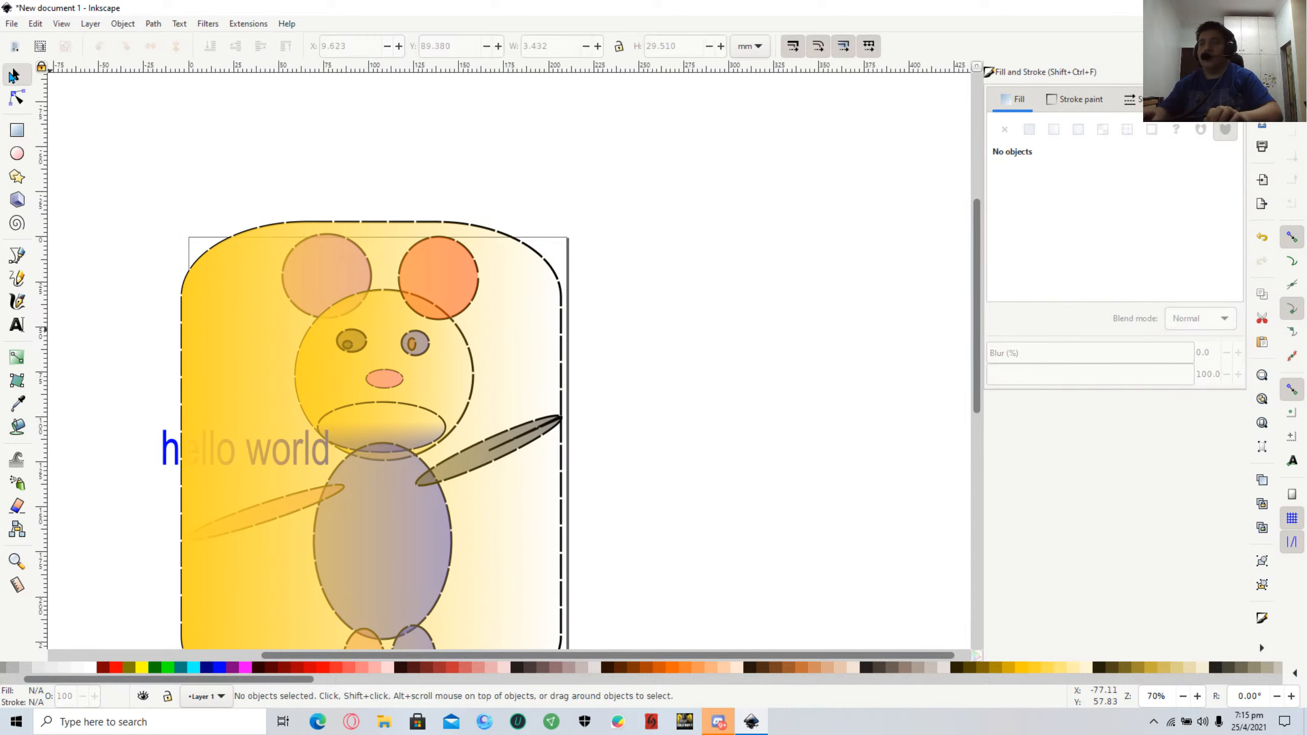
left_click(172, 458)
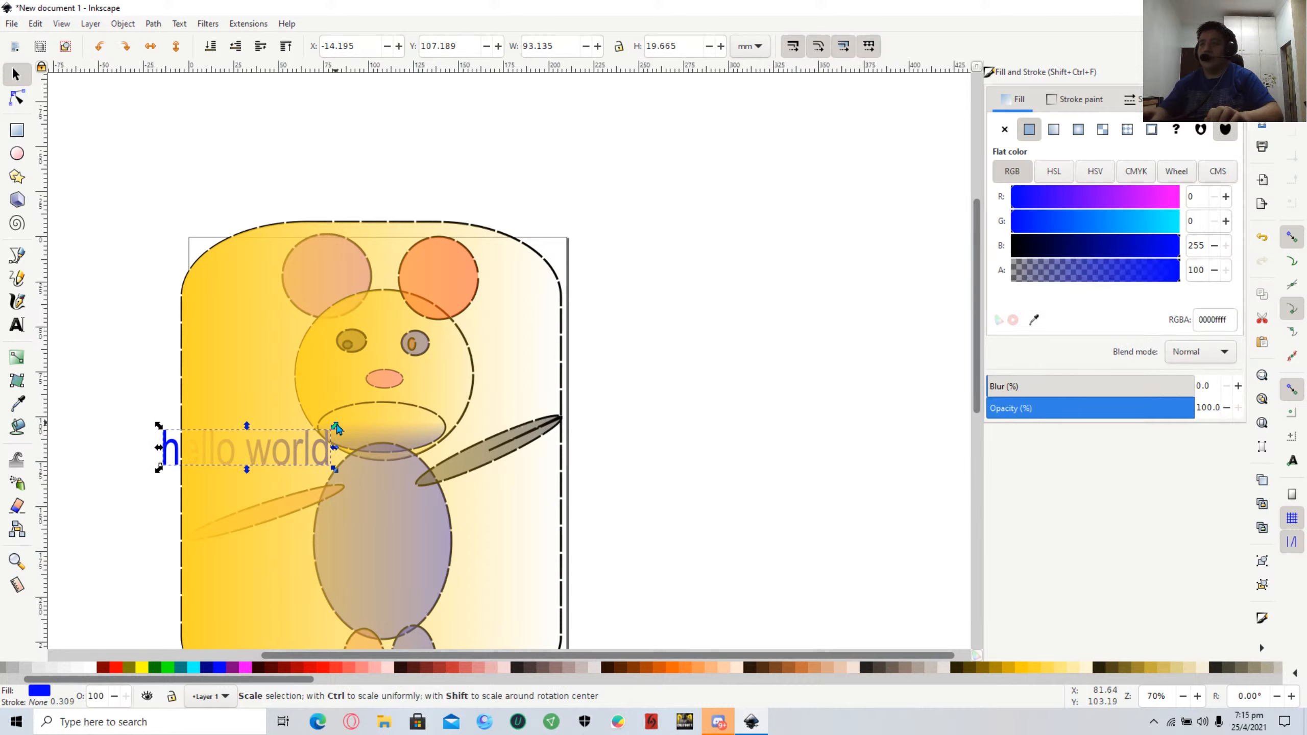
left_click_drag(335, 429, 283, 428)
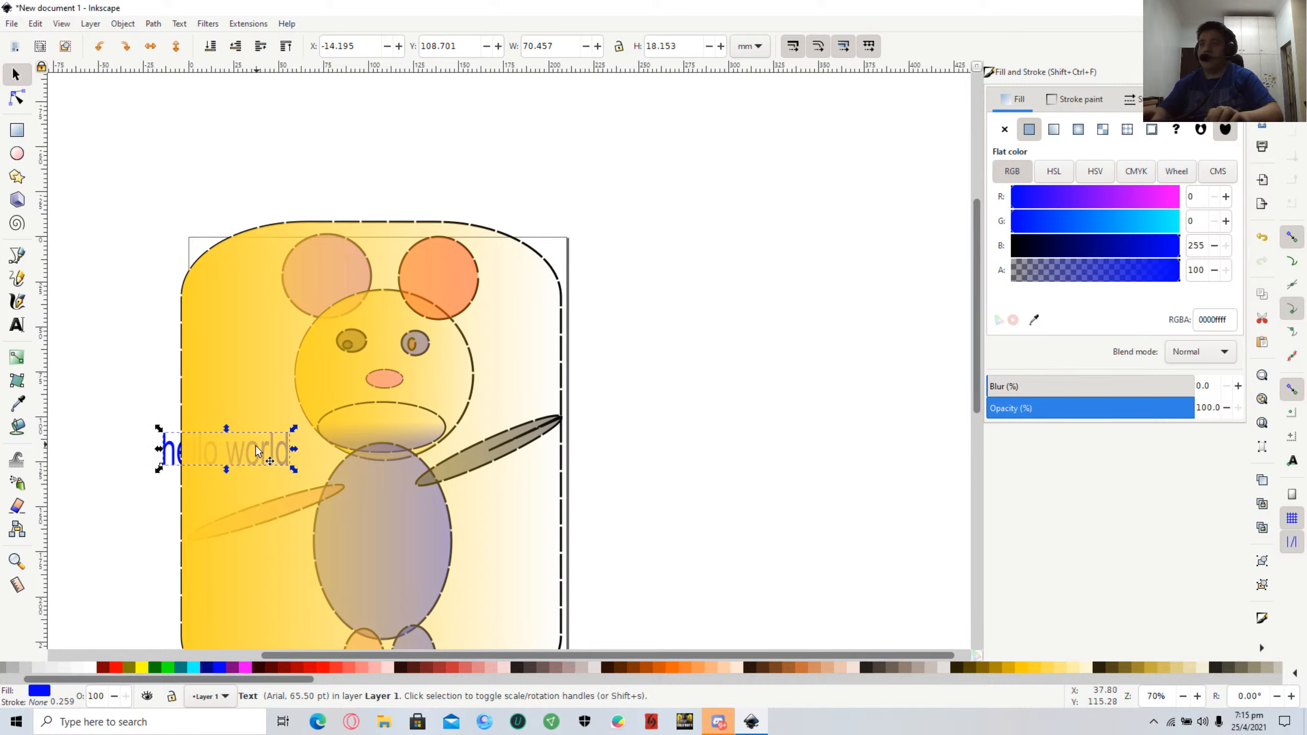
Move the rounded gradient rectangle to about X 0.6, Y -13.8 mm and clear the selection.
left_click(265, 439)
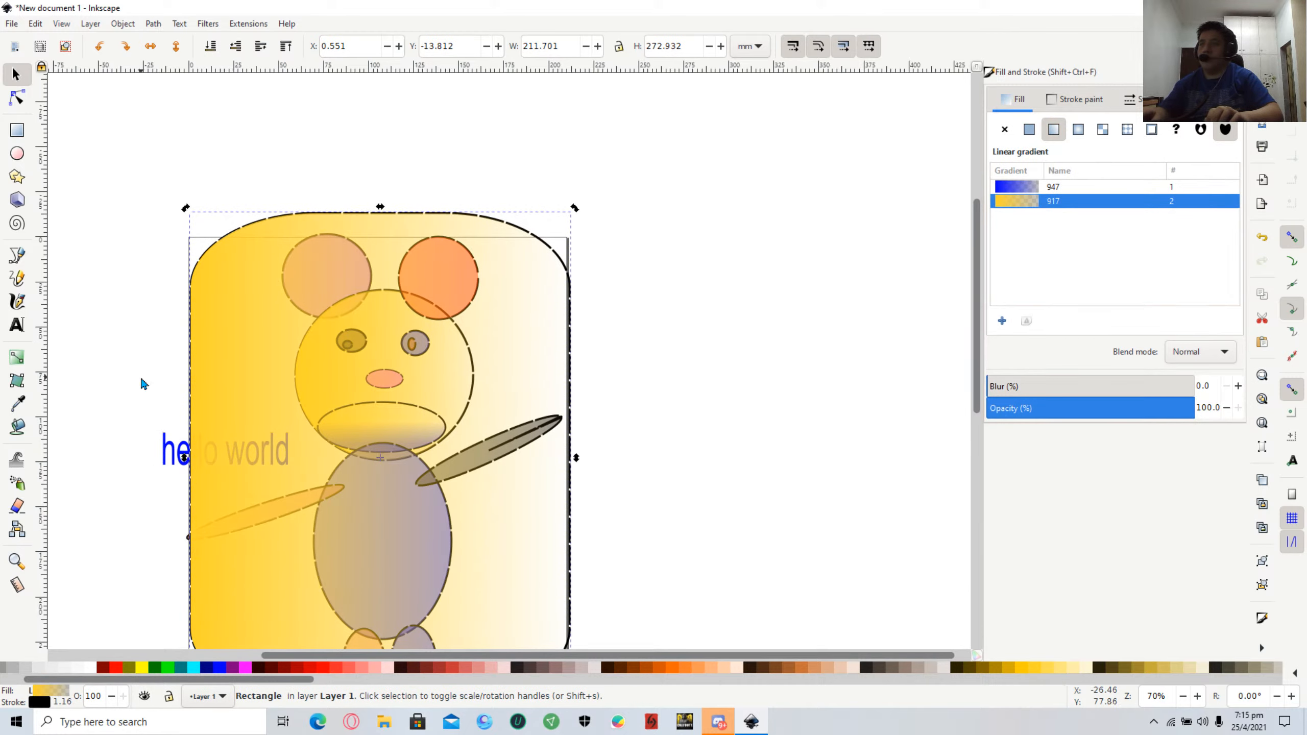
left_click(163, 451)
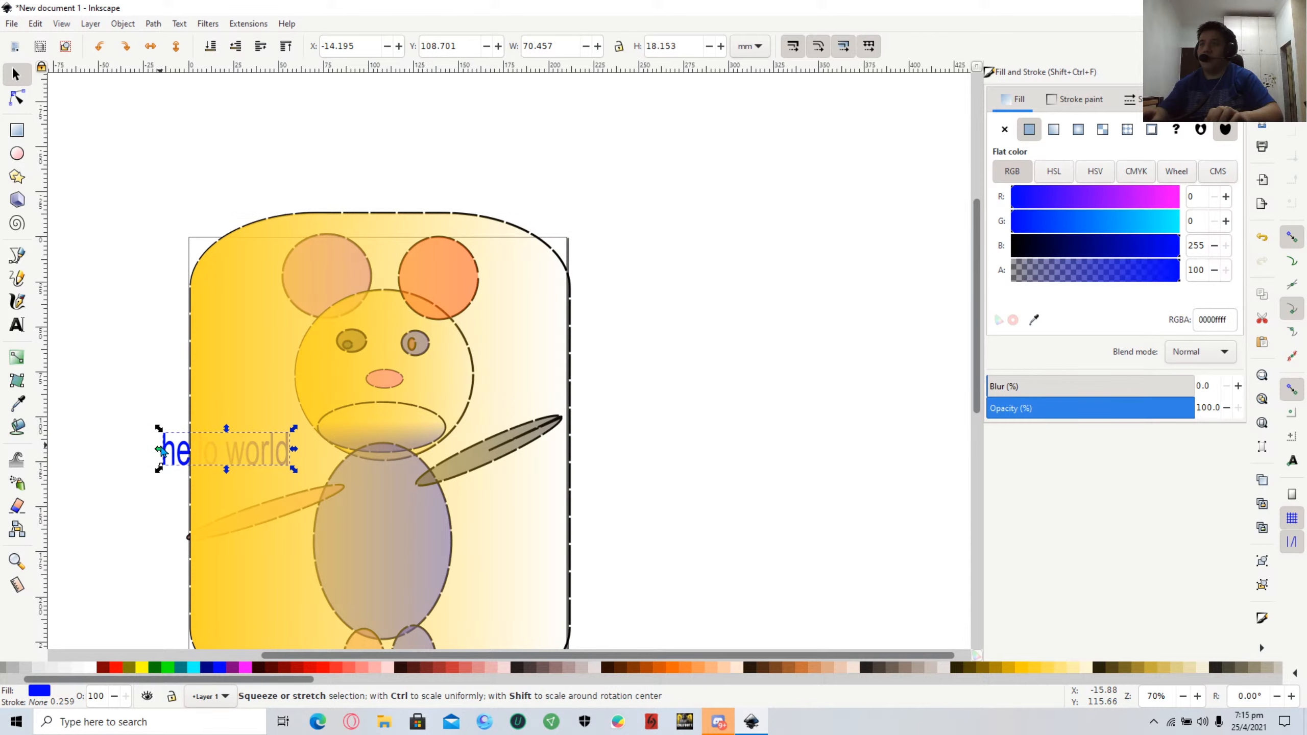
left_click_drag(182, 433, 221, 430)
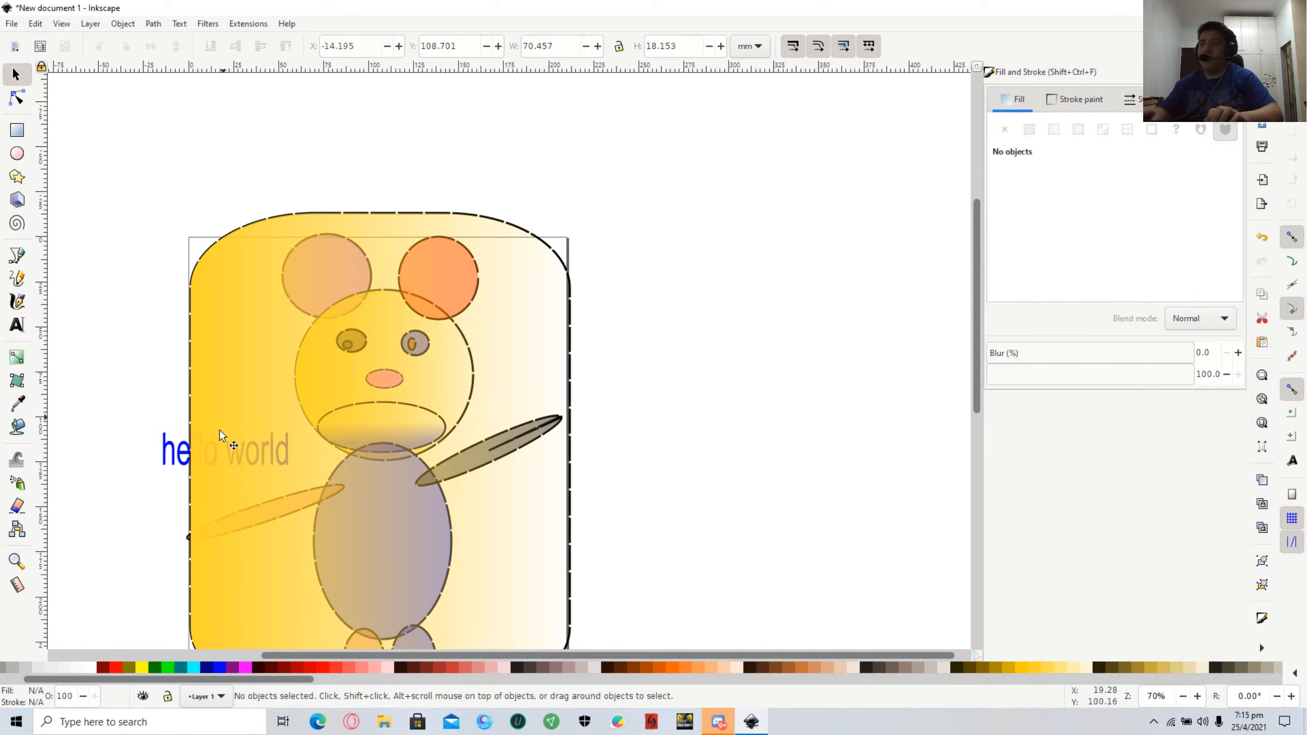
left_click(228, 438)
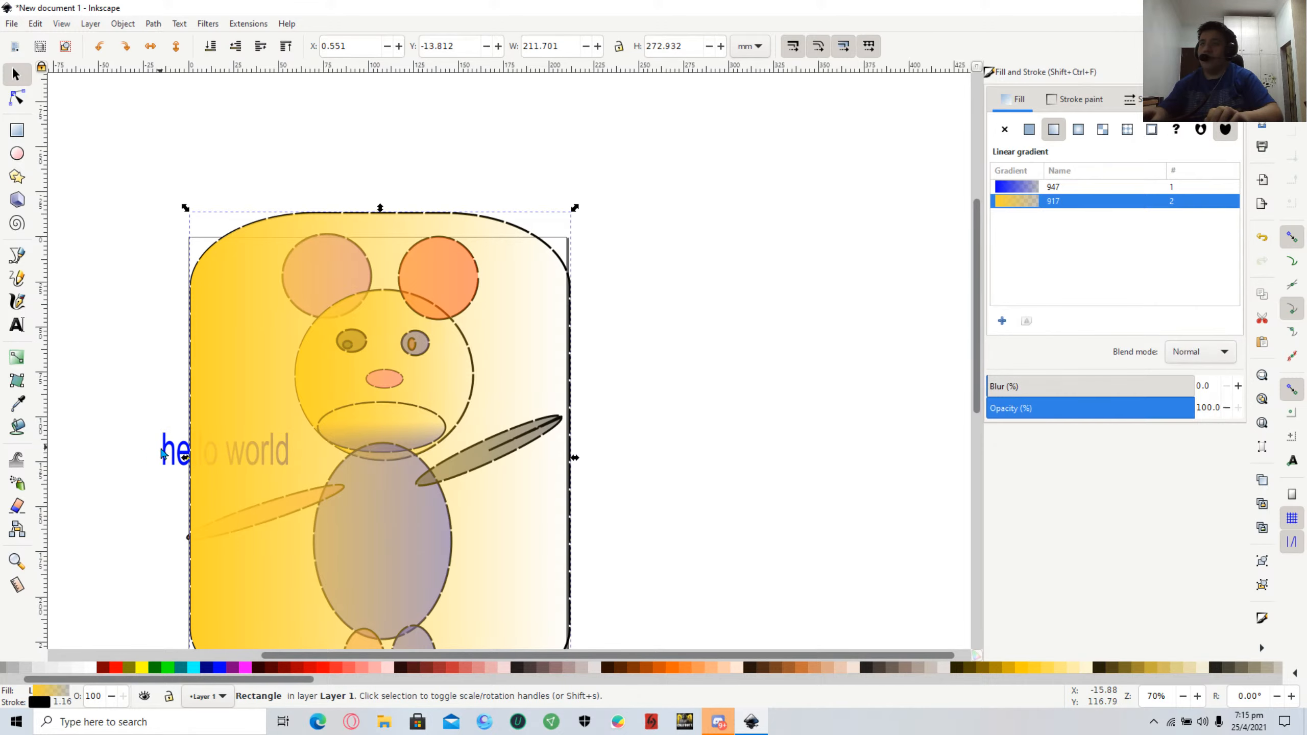
key("Escape")
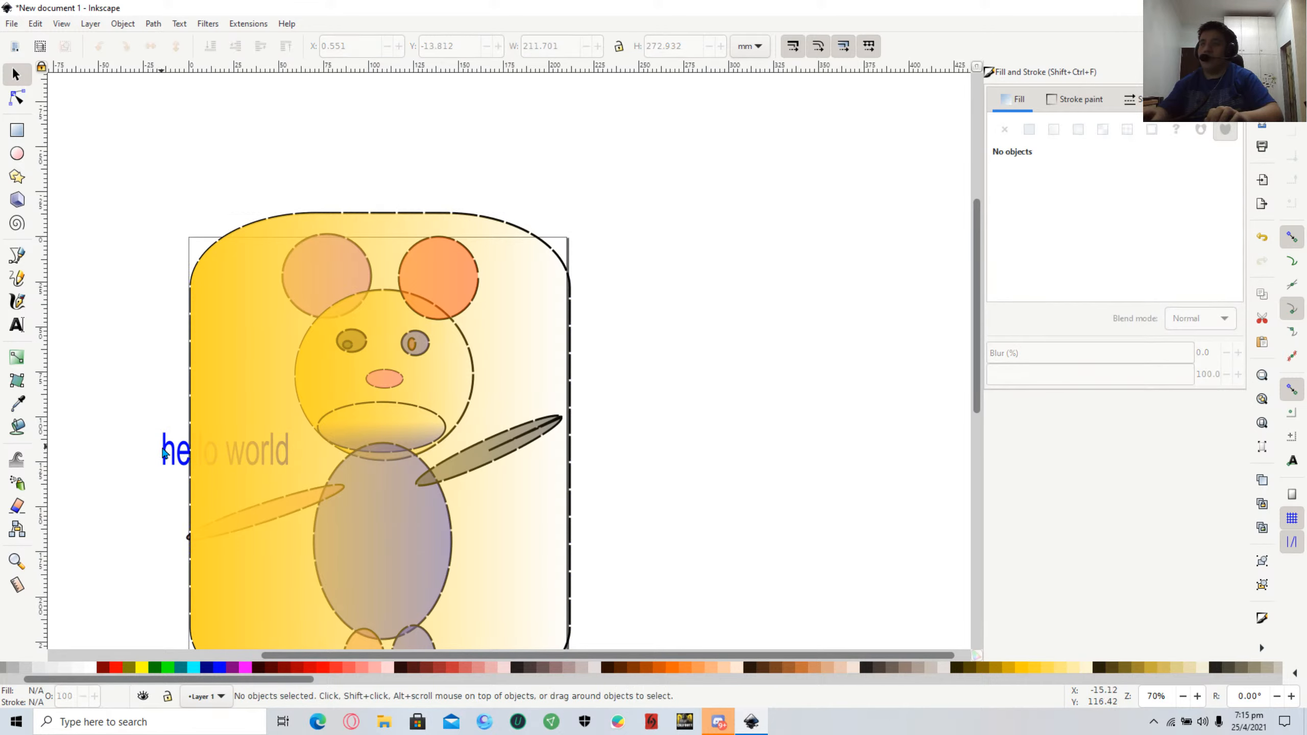
double_click(174, 449)
double_click(174, 449)
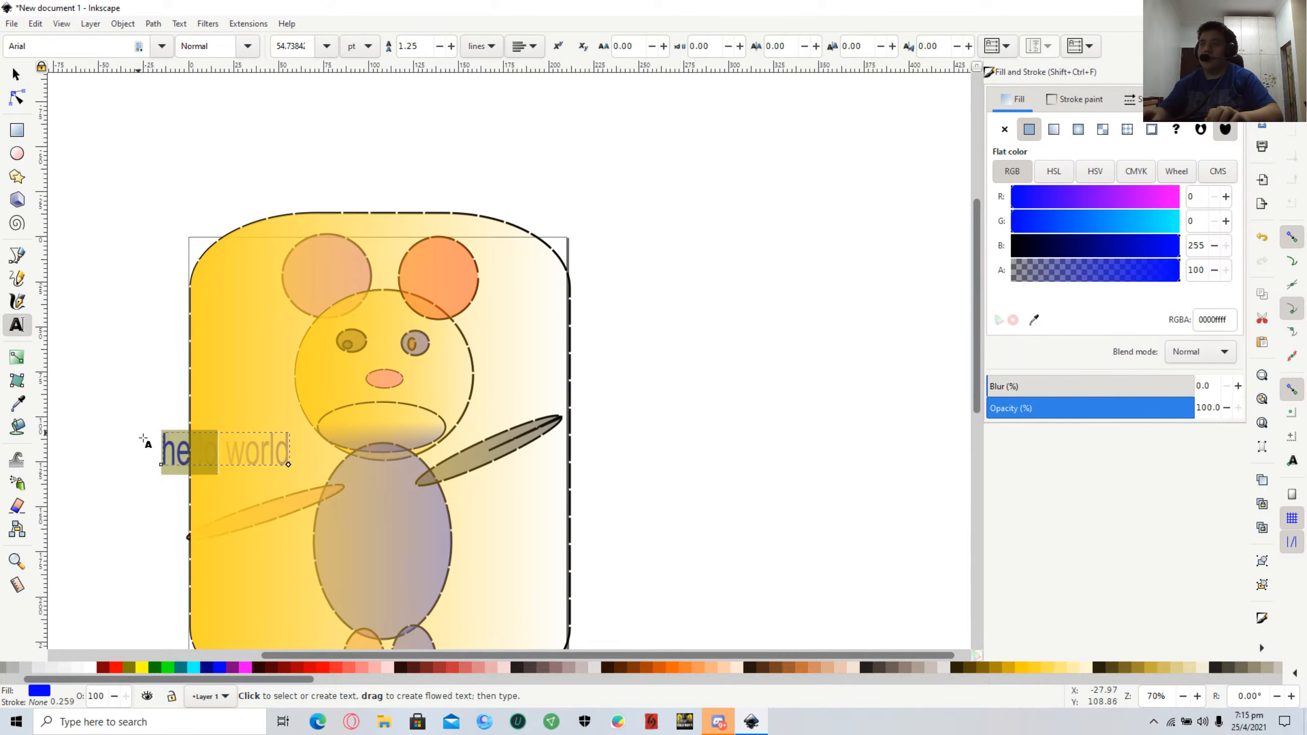
left_click(147, 412)
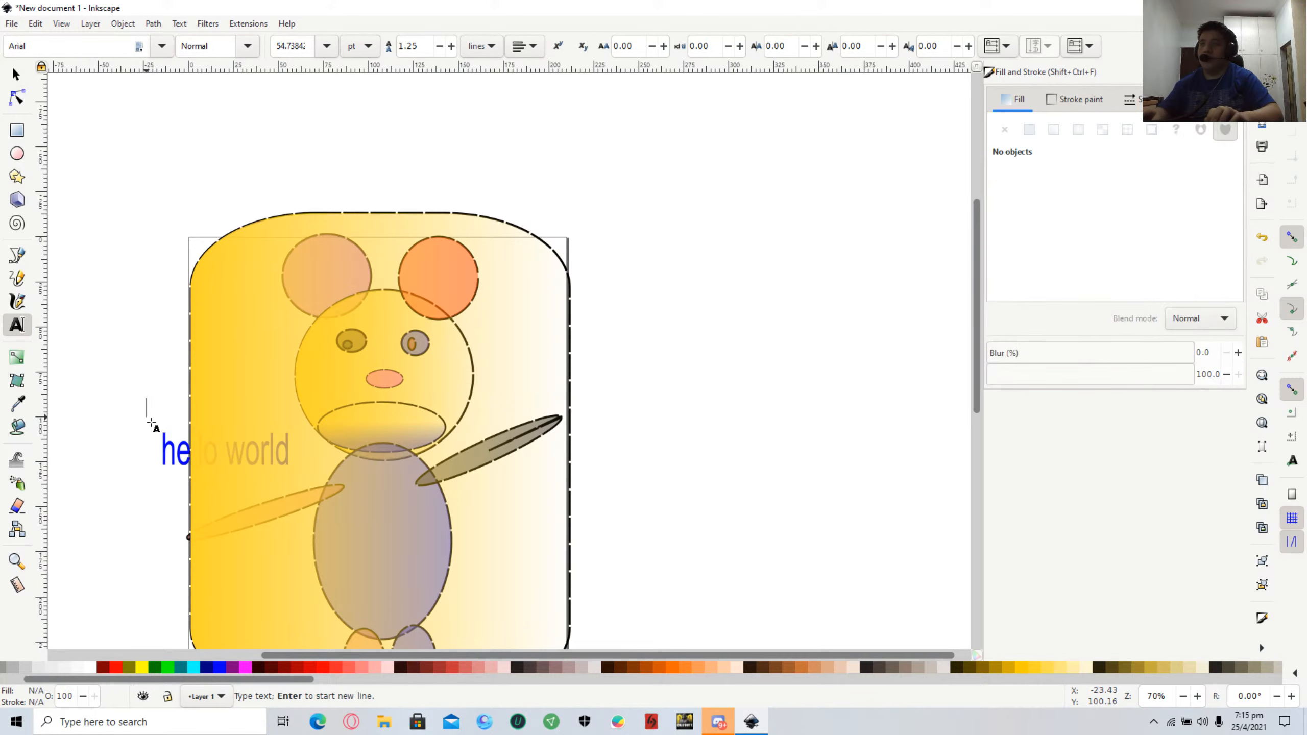
left_click(175, 463)
left_click(138, 478)
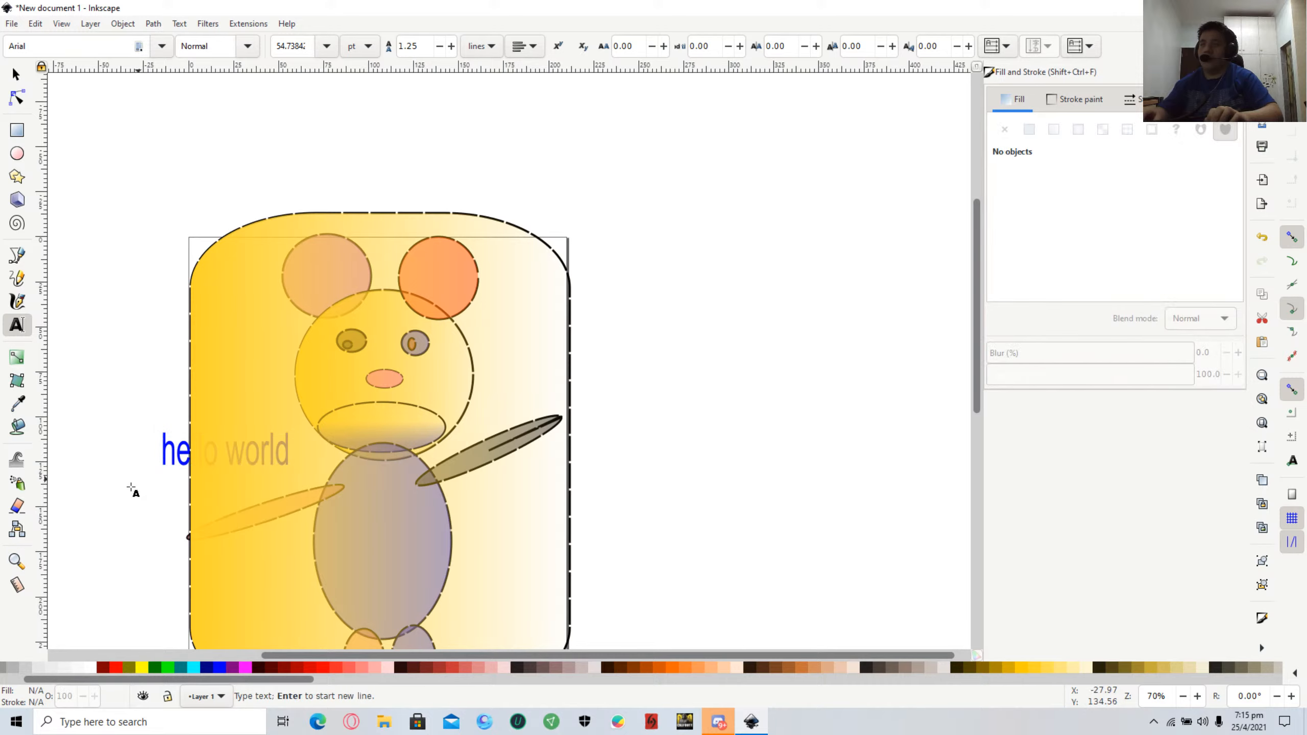
Move the rounded gradient rectangle to about X -1.7, Y -9.3 mm and clear the selection.
left_click(15, 77)
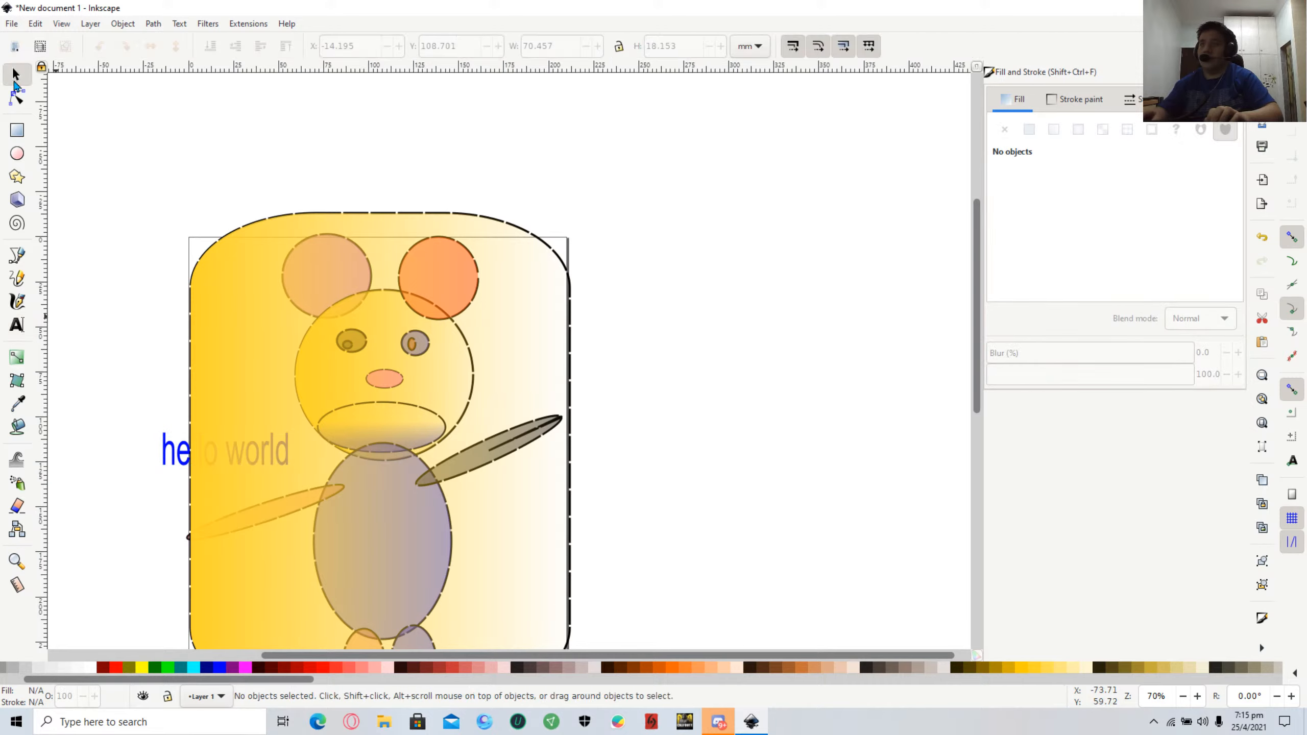
left_click(170, 460)
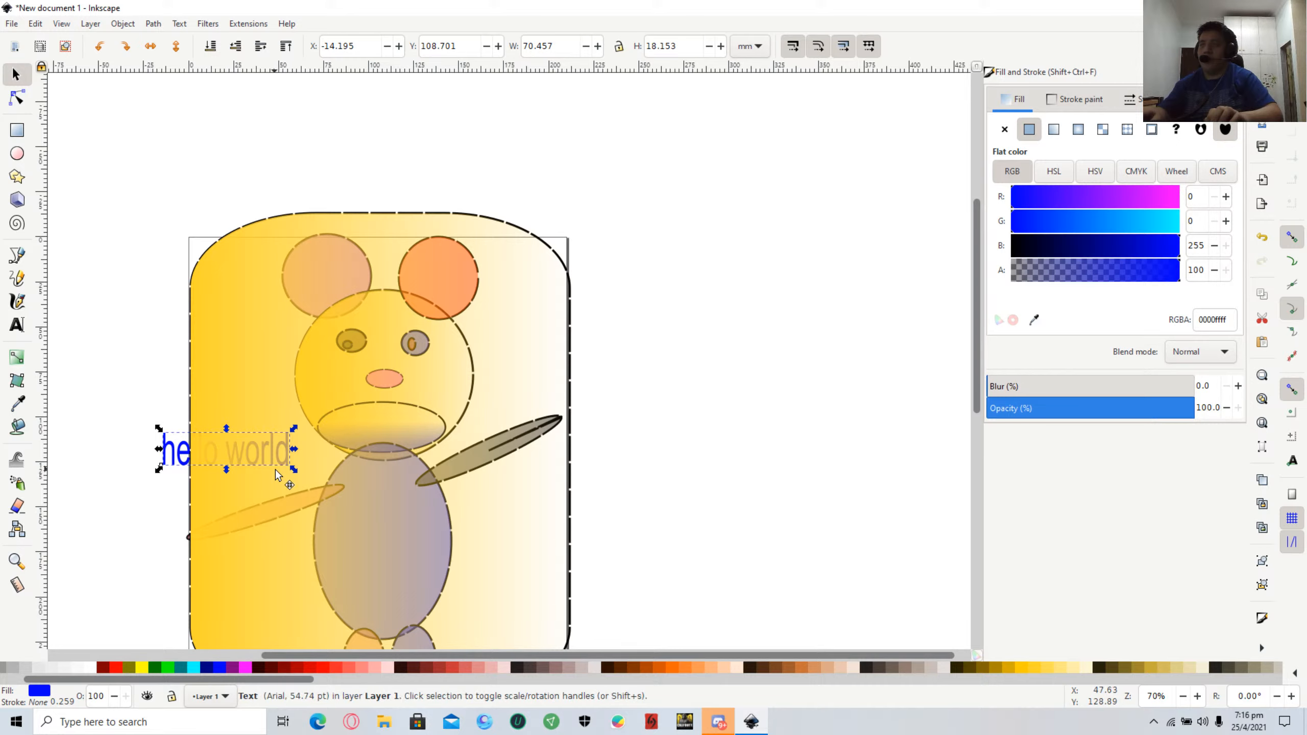
mouse_move(276, 475)
left_mouse_down()
mouse_move(313, 426)
mouse_move(257, 490)
mouse_move(273, 476)
left_mouse_up()
left_click(164, 457)
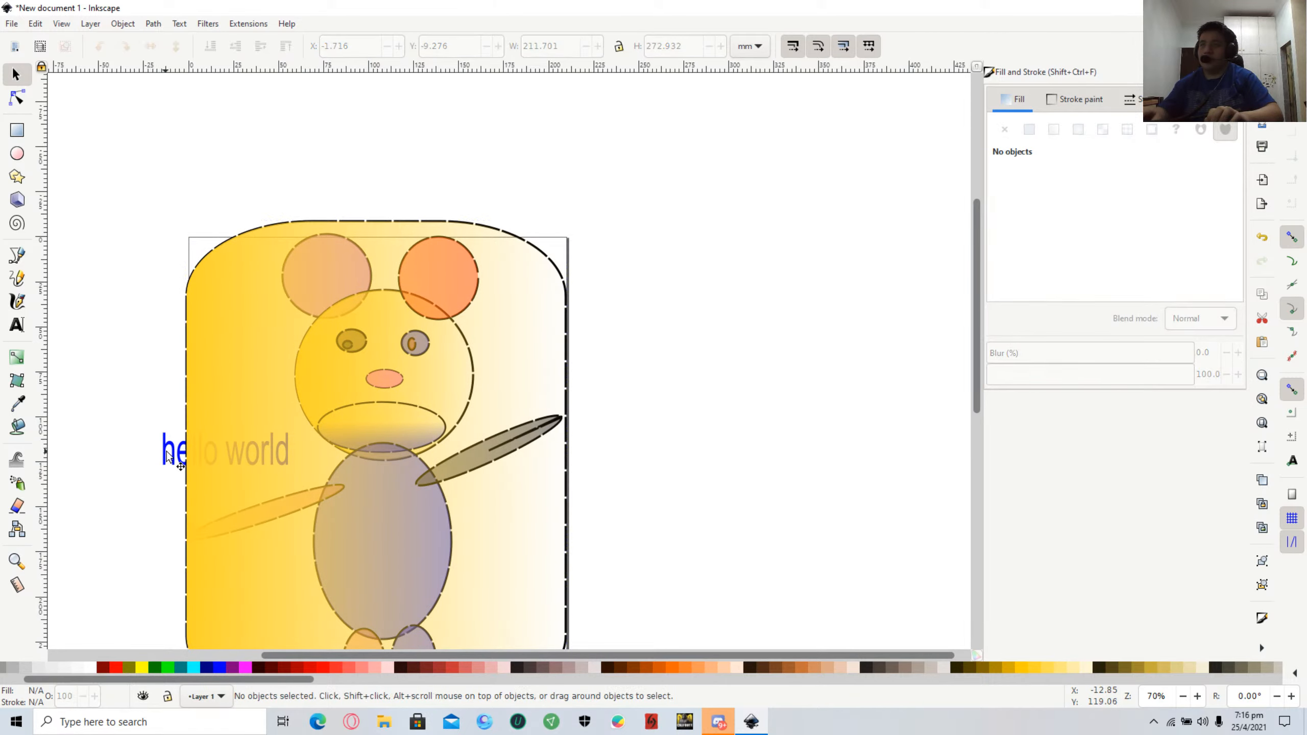
double_click(166, 456)
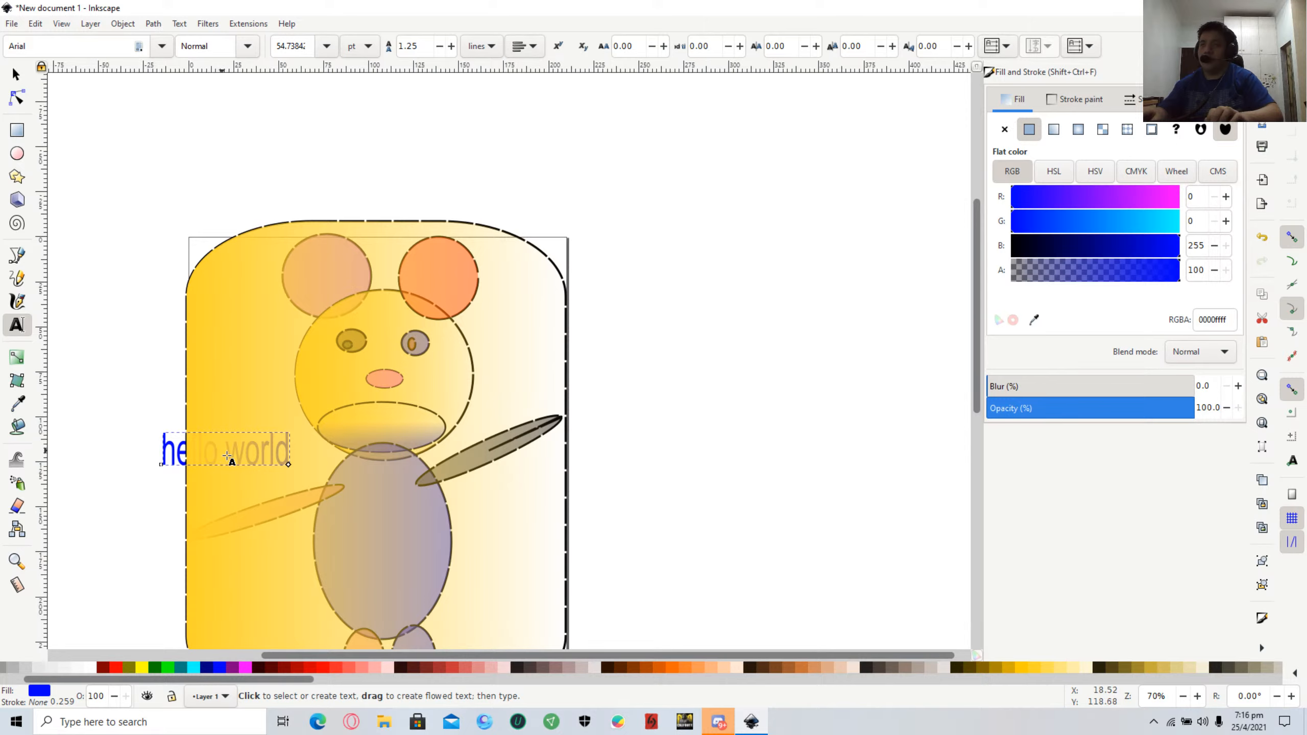
key("Escape")
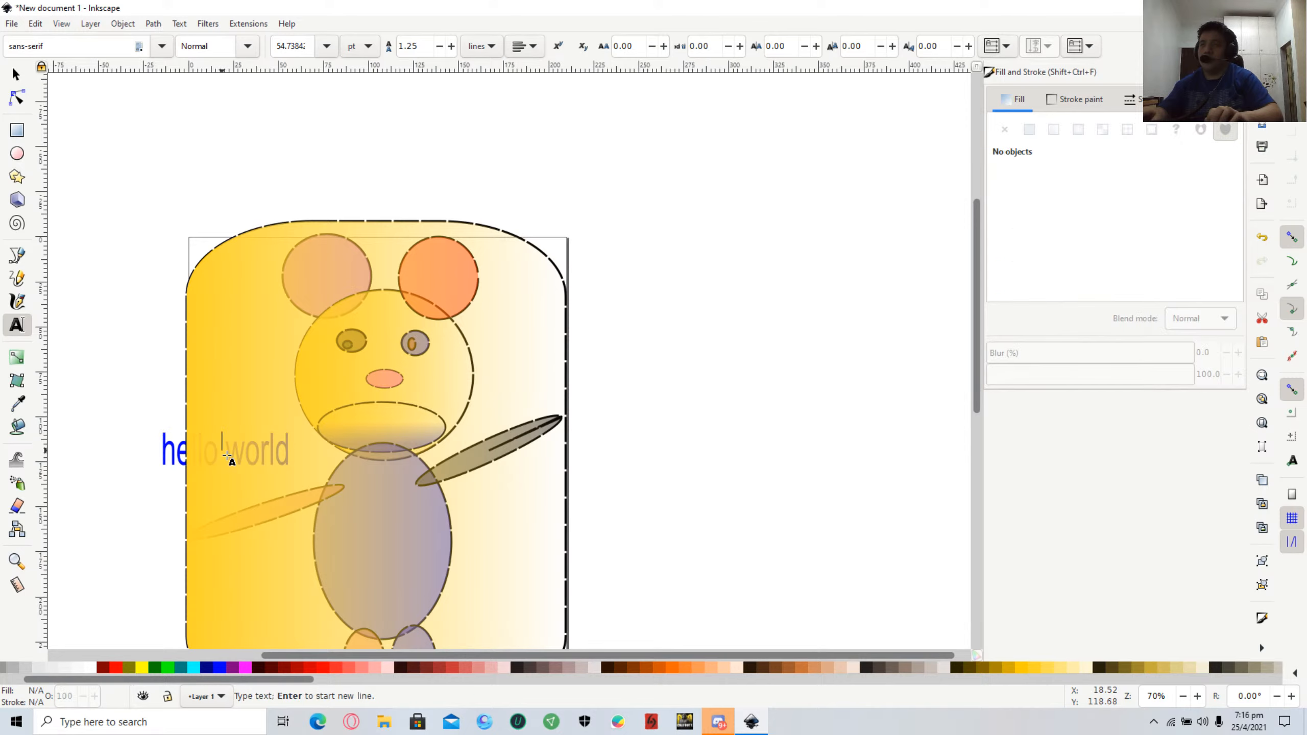
double_click(174, 455)
left_click(170, 456)
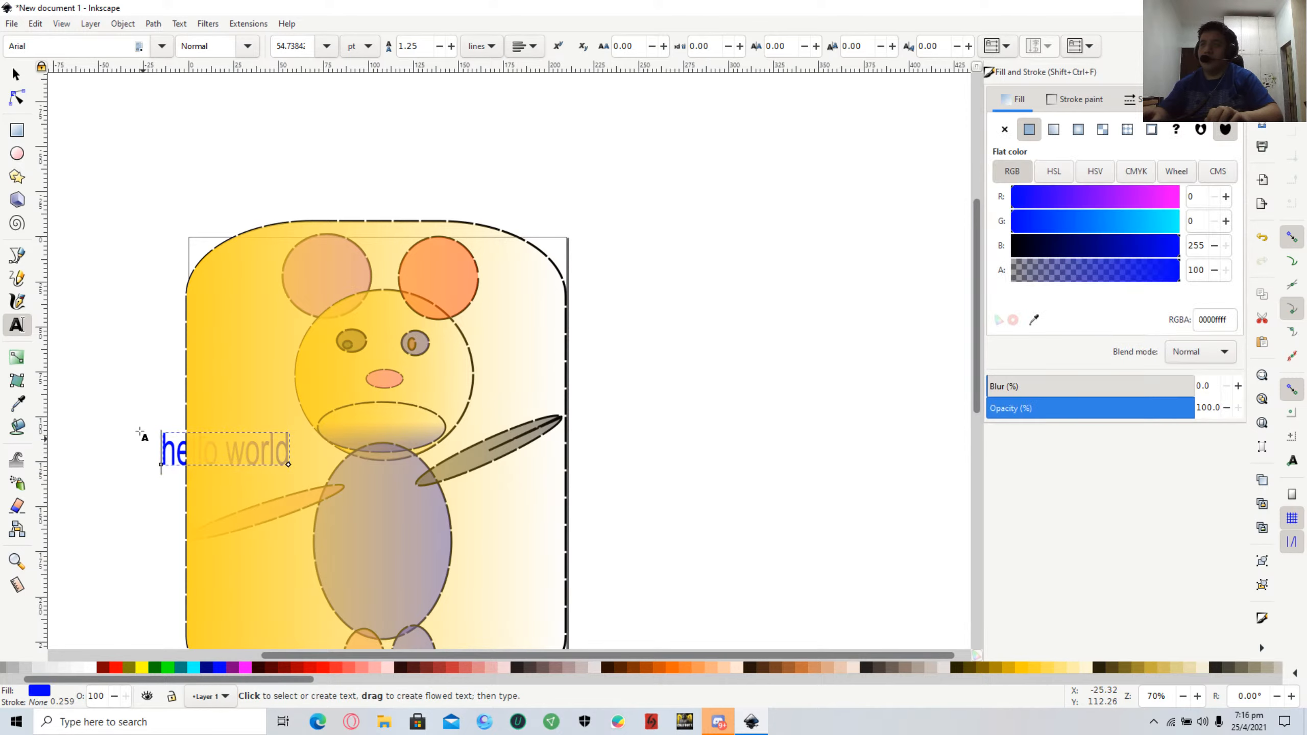
left_click(130, 402)
double_click(167, 448)
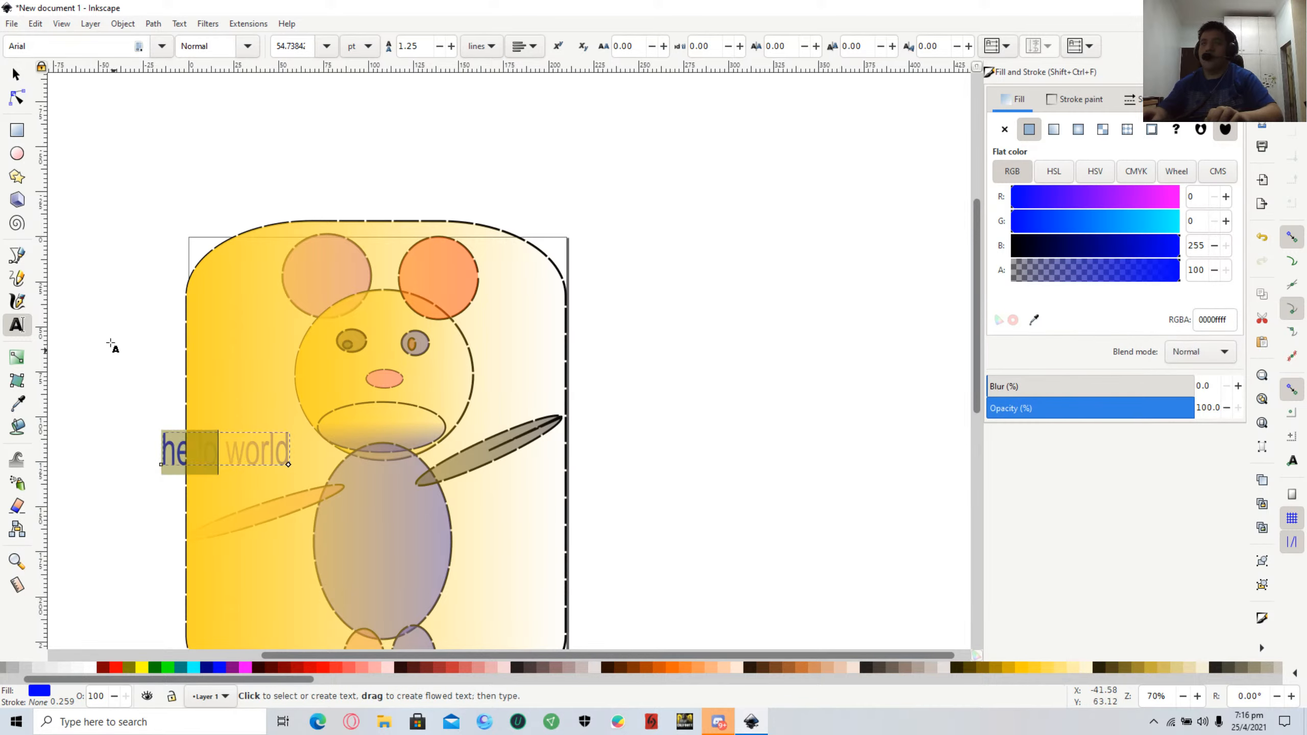
left_click(132, 348)
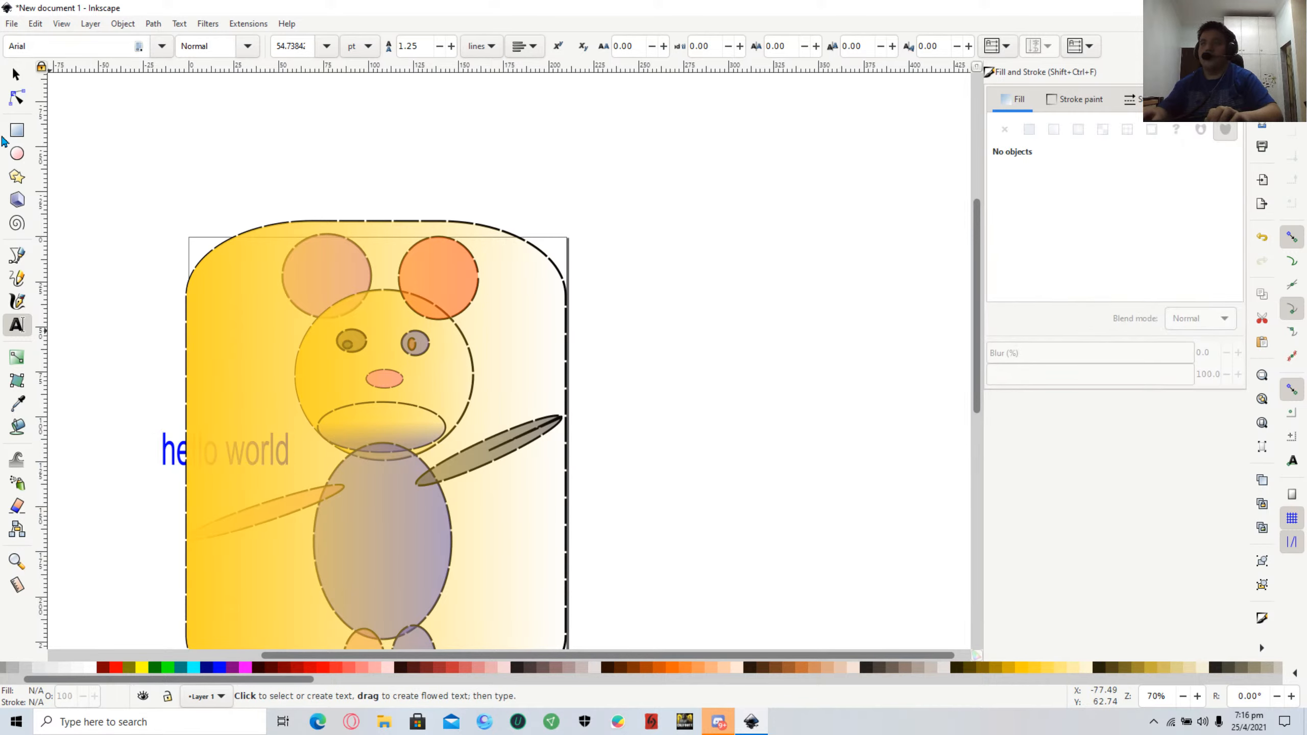
Scale the "hello world" text down to about 51.6 mm wide and 9.8 mm high.
left_click(13, 76)
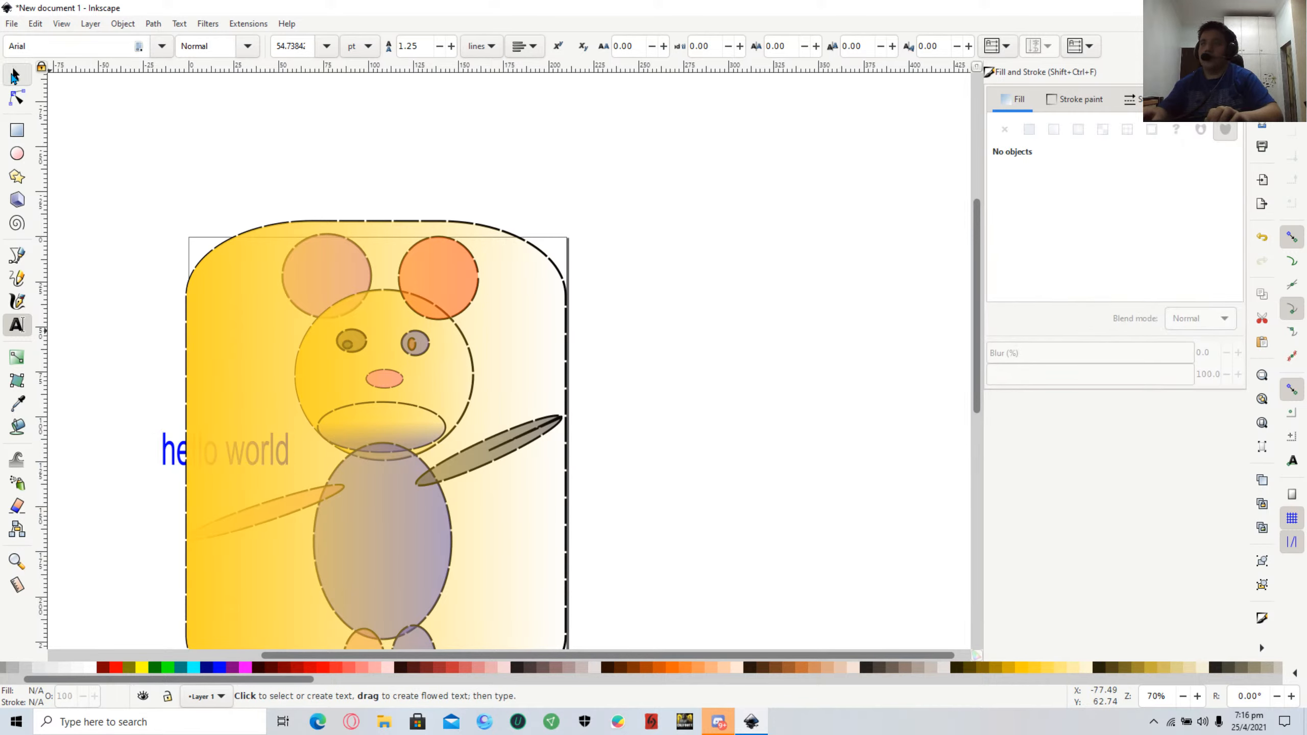
left_click(158, 457)
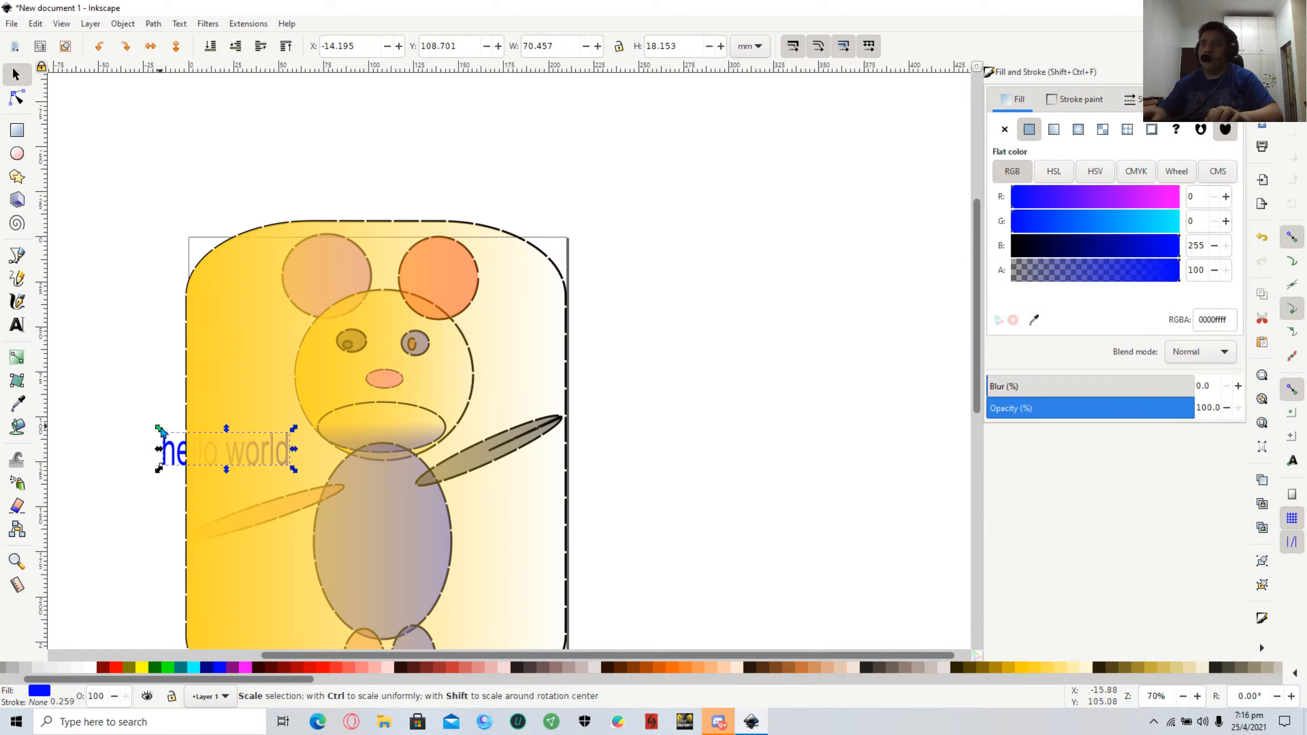
left_click_drag(159, 429, 194, 443)
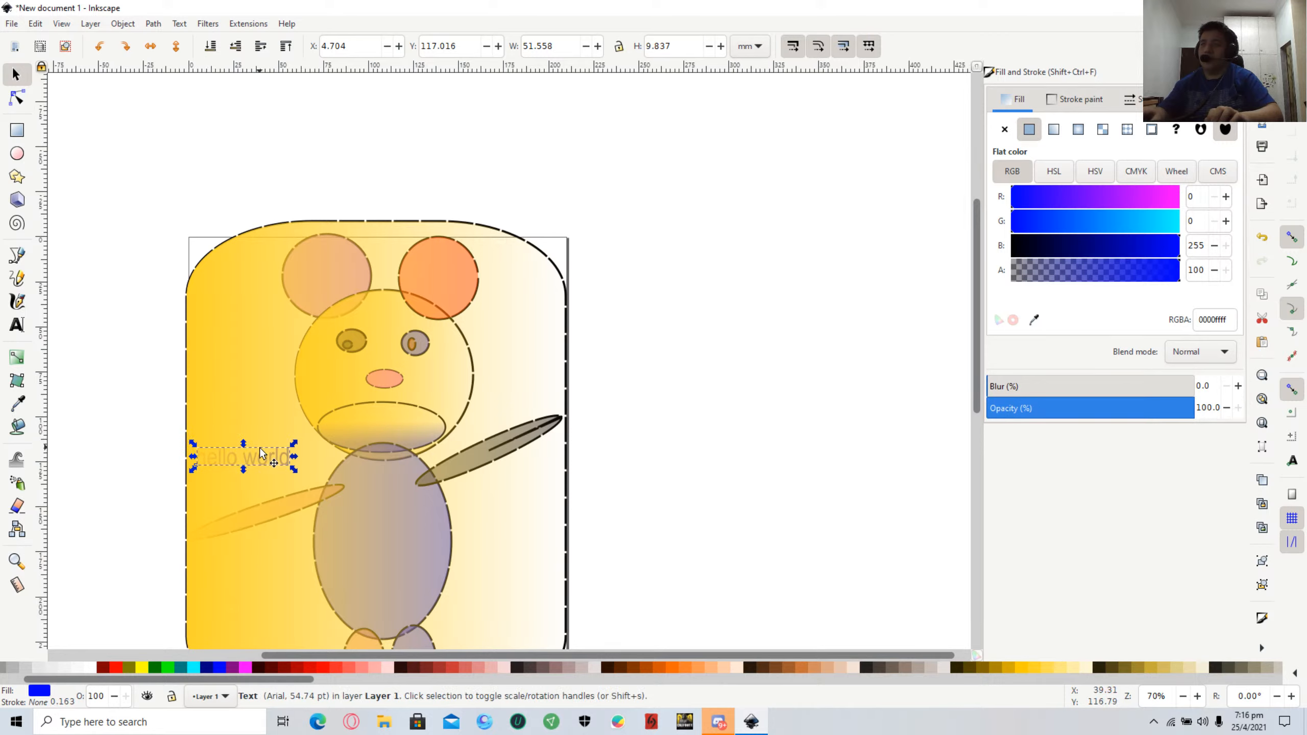
Delete the rounded gradient rectangle covering the bear.
mouse_move(280, 423)
left_mouse_down()
mouse_move(309, 370)
mouse_move(263, 435)
left_mouse_up()
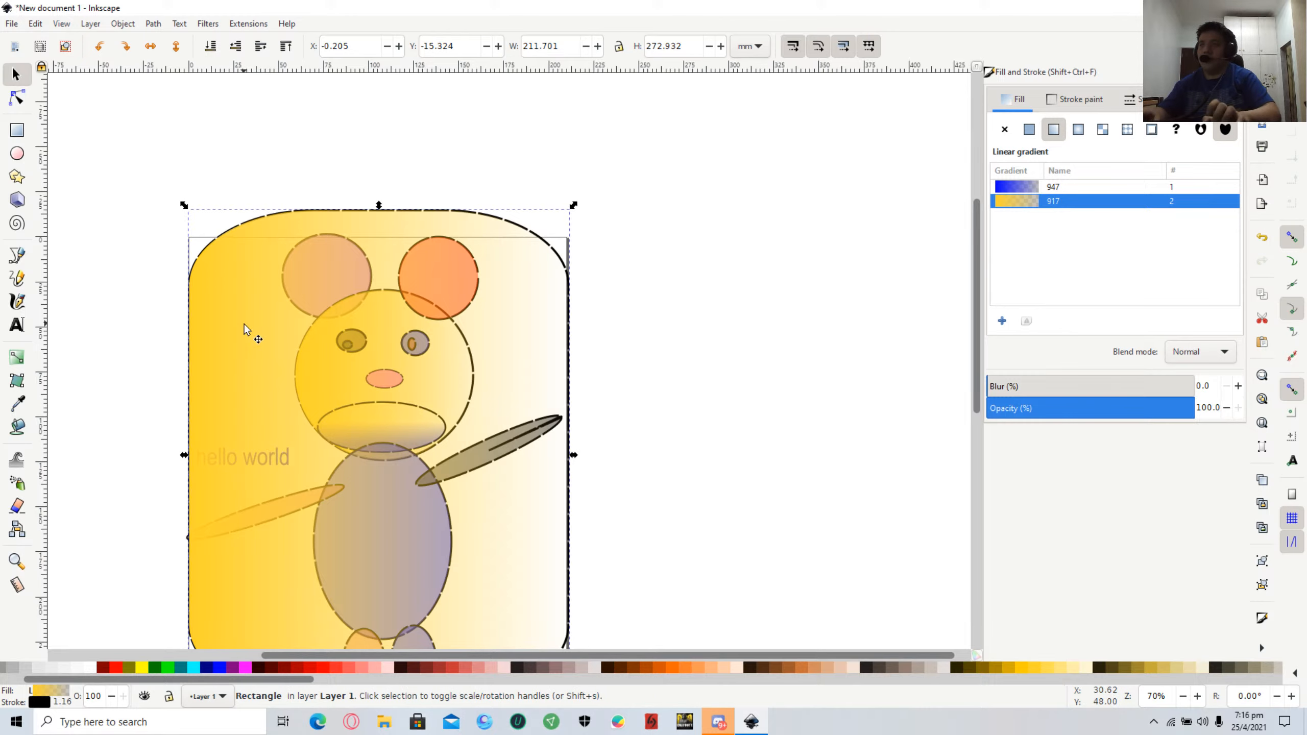
key("Delete")
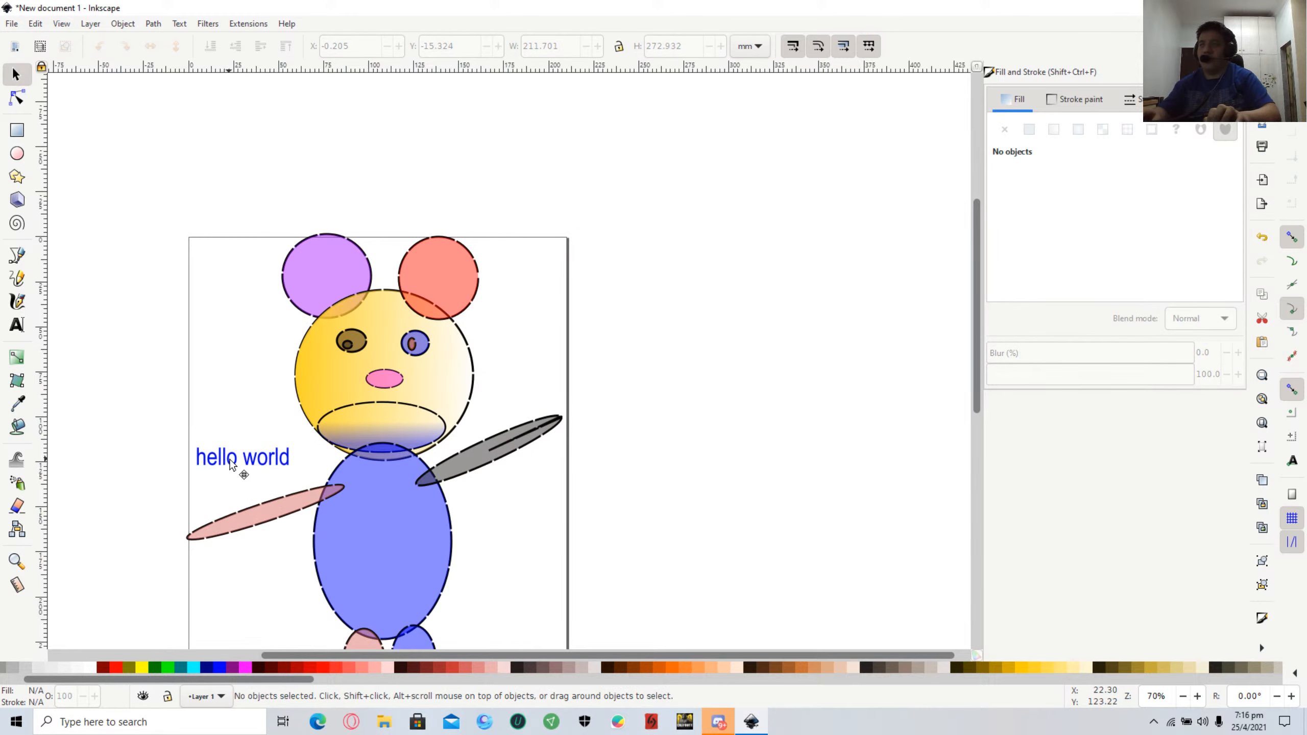
Stretch the "hello world" text to about 14.8 mm high and move it onto the forehead at about X 82.2, Y 33.5 mm.
left_click(231, 464)
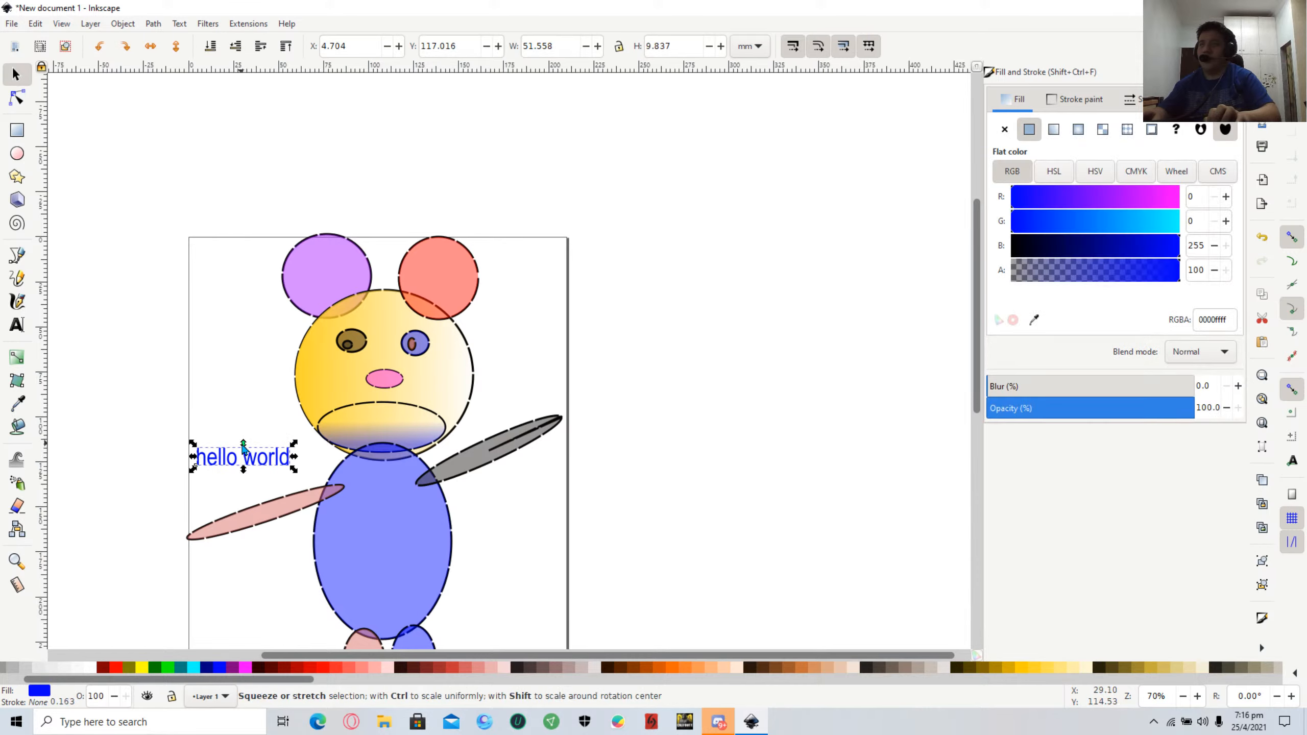
left_click_drag(244, 443, 331, 440)
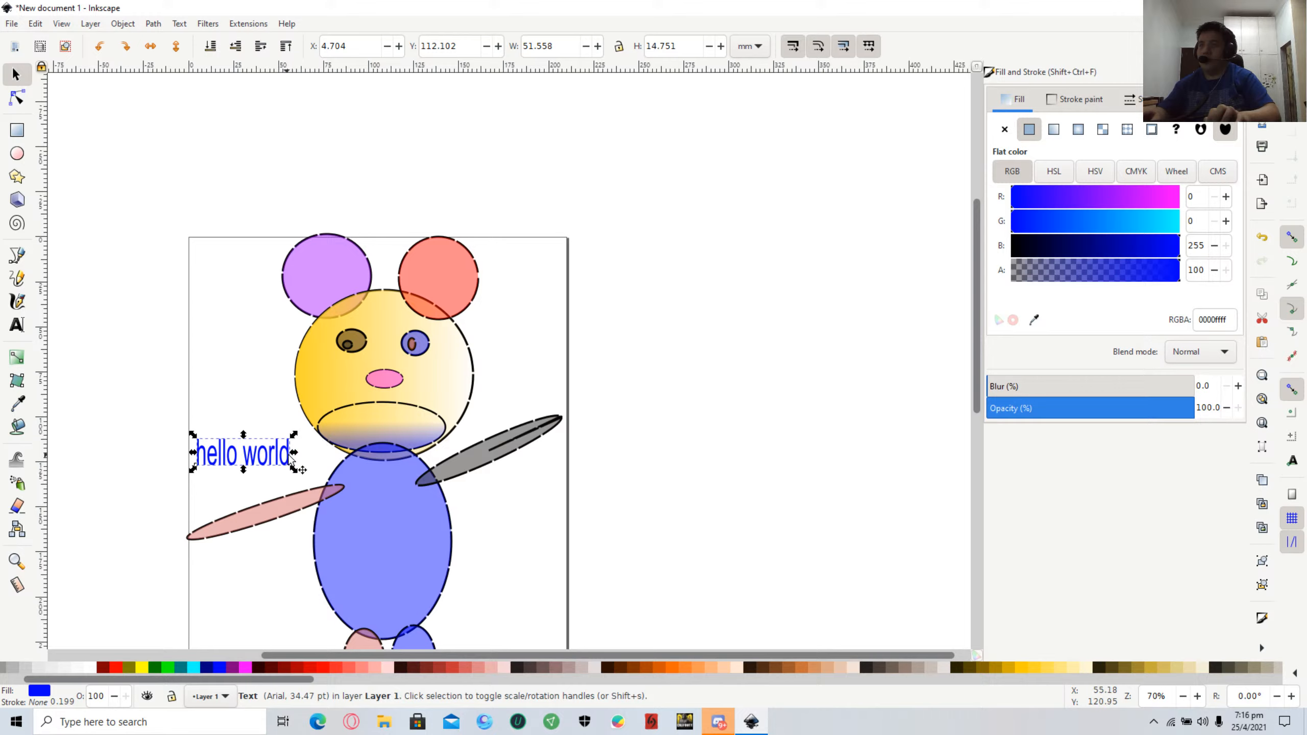
left_click_drag(254, 469, 396, 327)
left_click(196, 370)
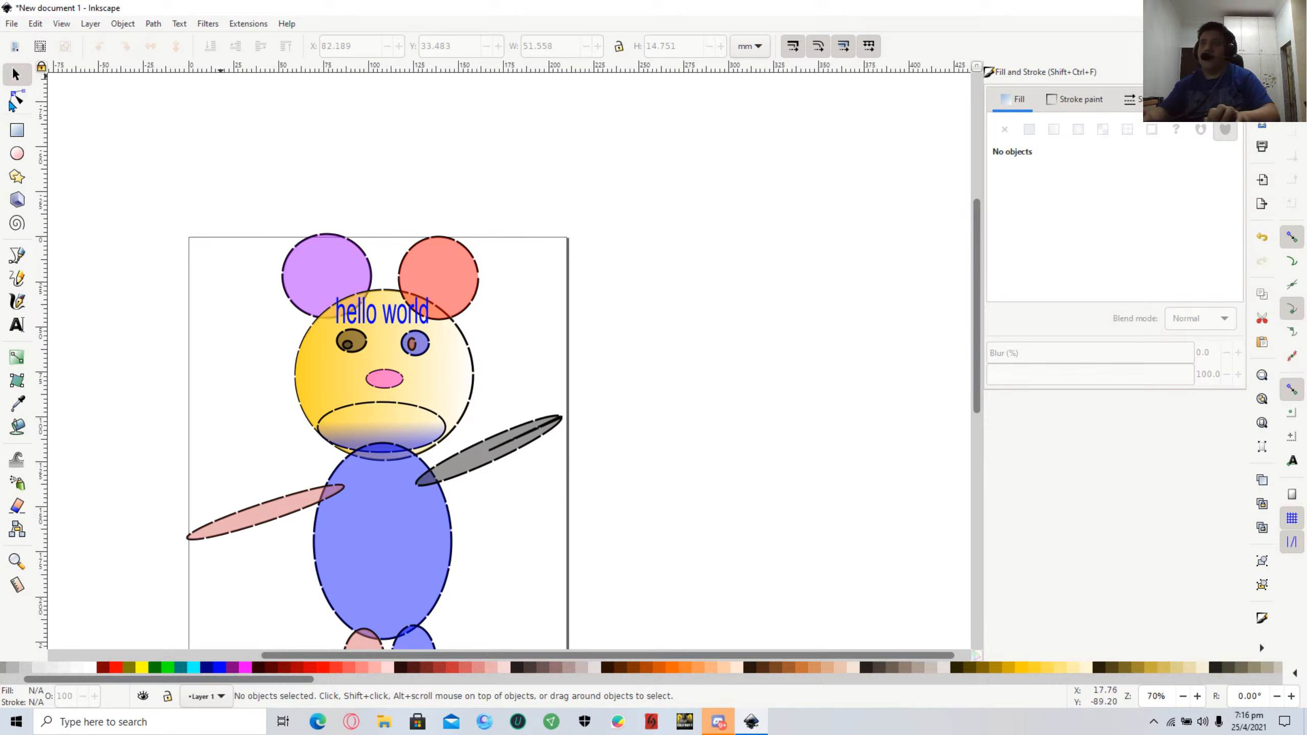
Draw a blue inner-ear ellipse in each ear, with radii of about 9.3 and 13.2 mm in the purple one, and remove any stray ellipse.
left_click(17, 152)
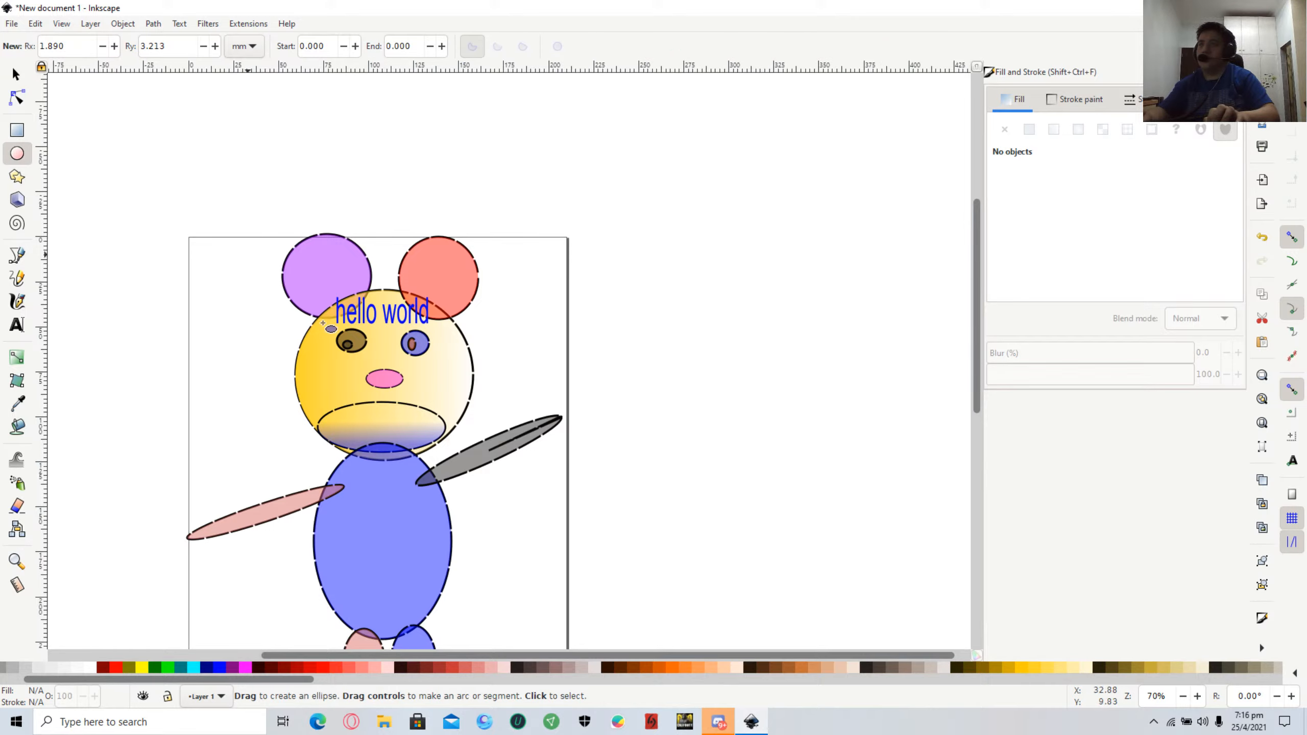
left_click_drag(305, 254, 343, 307)
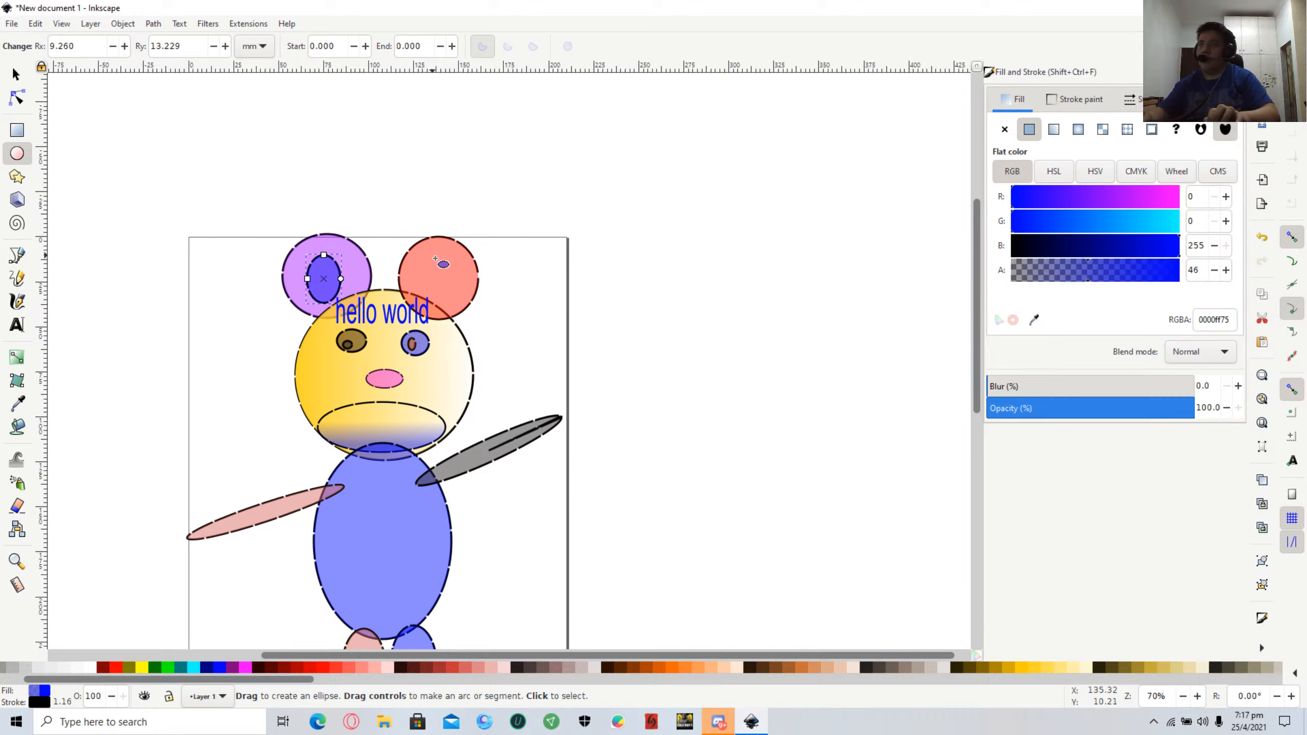
left_click_drag(435, 258, 414, 282)
key("Delete")
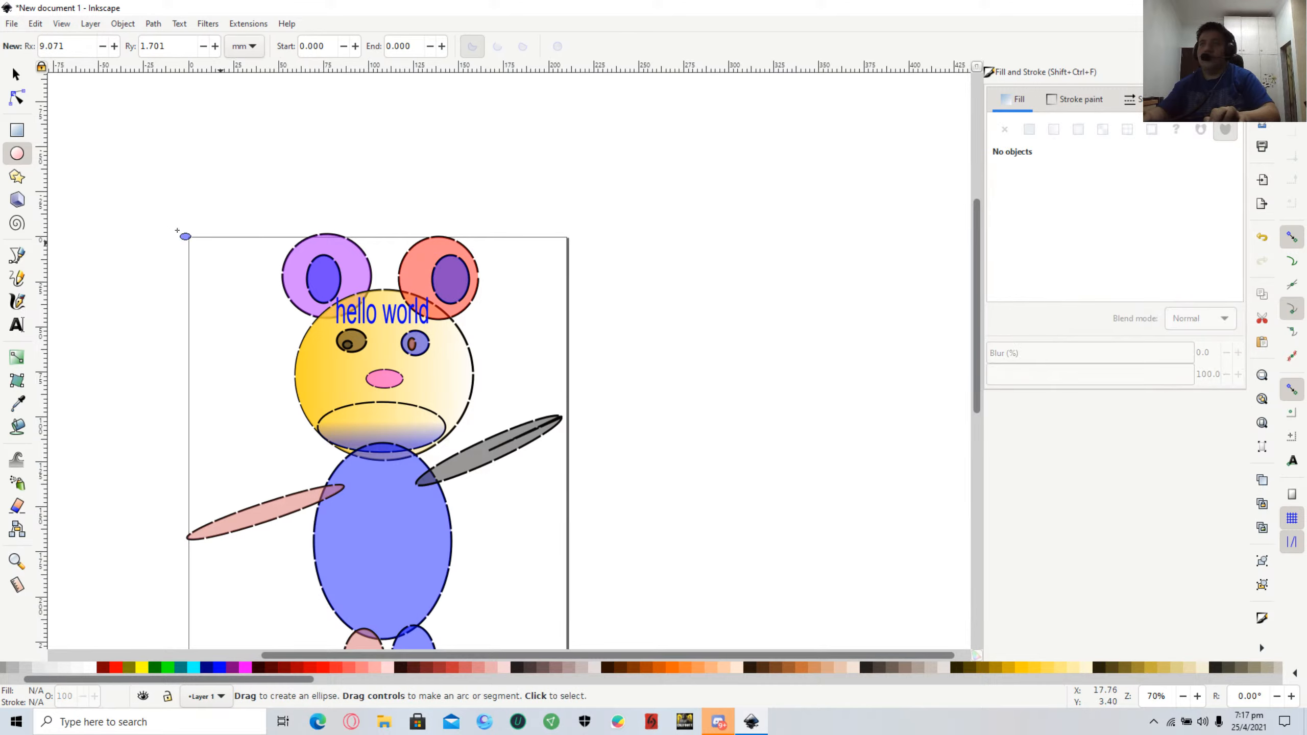
Centre the inner ellipse in the red ear at about X 130.2, Y 10 mm and clear the selection.
left_click(15, 76)
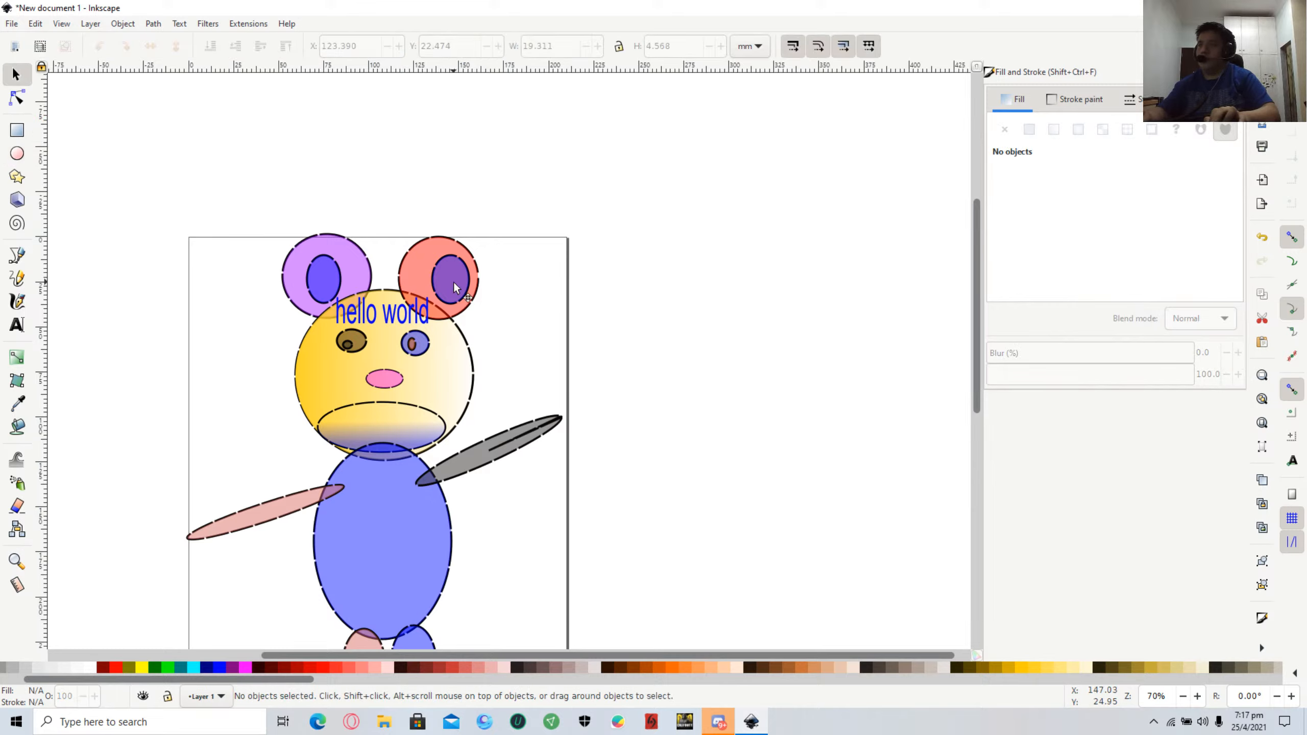
left_click_drag(432, 282, 441, 283)
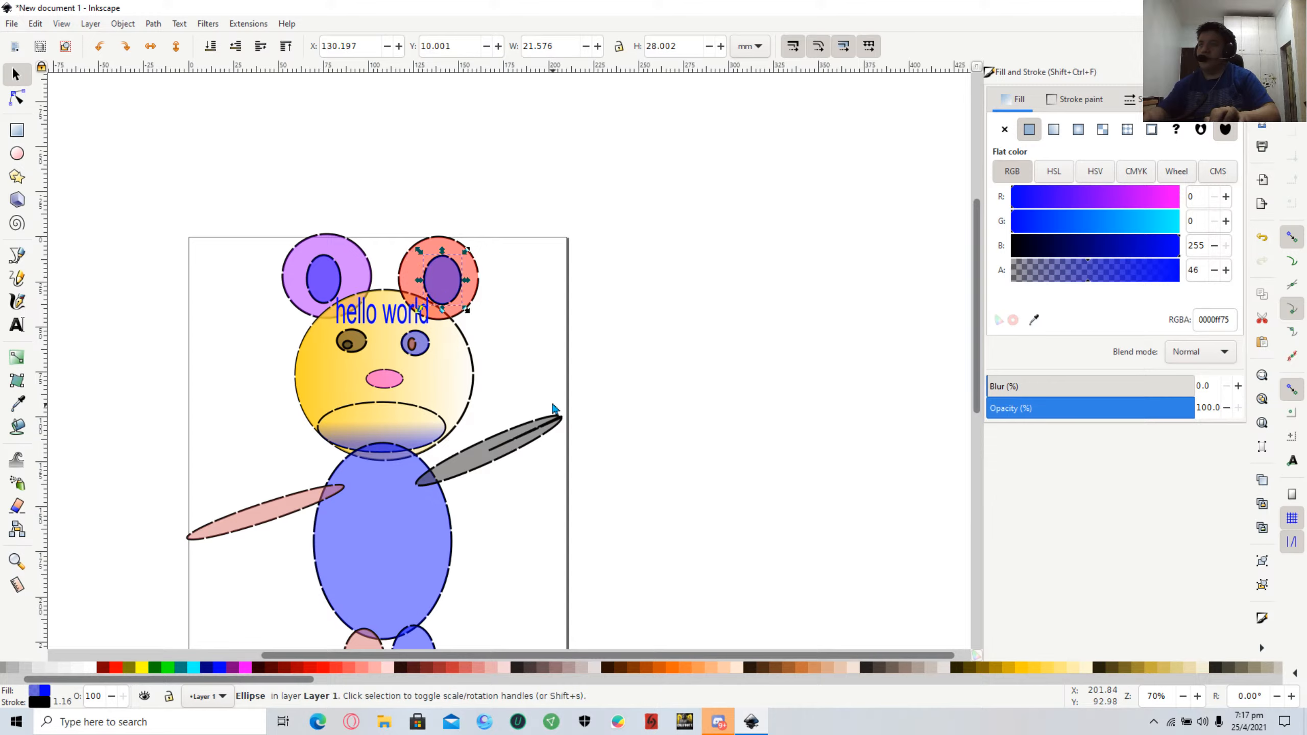
left_click(525, 321)
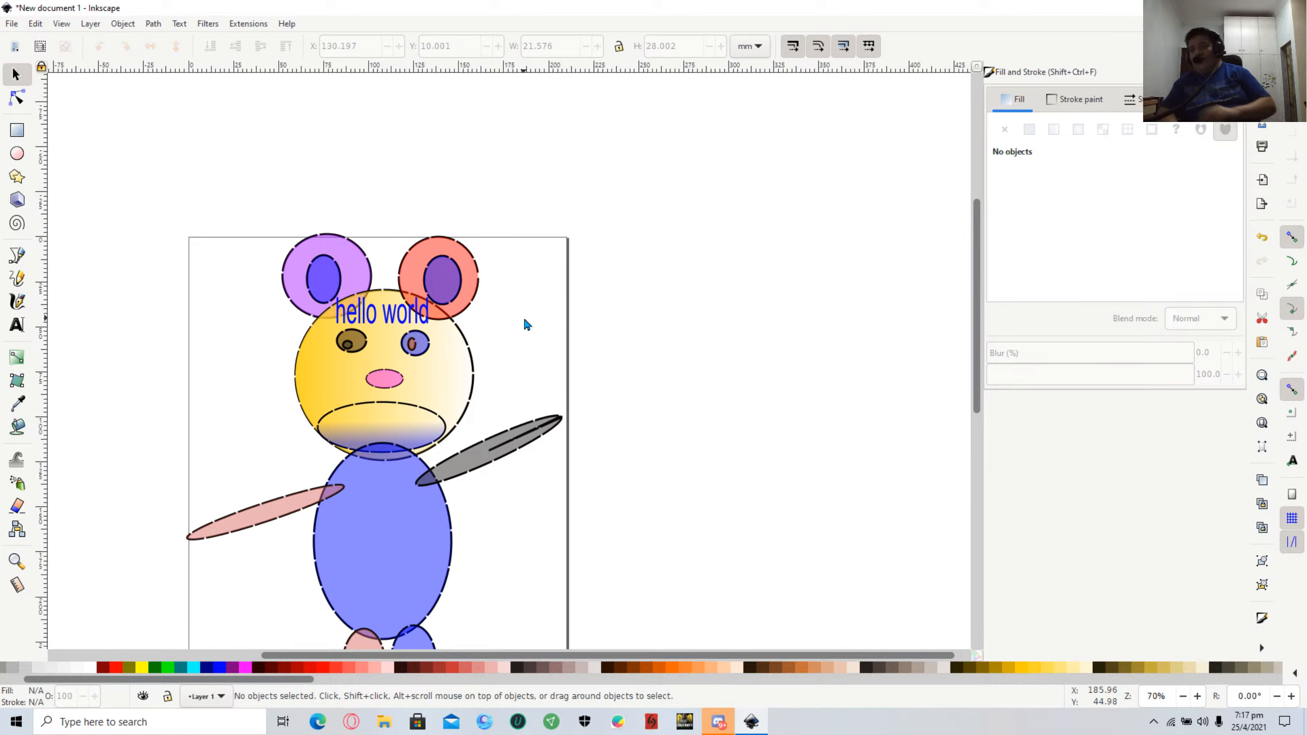
Reshape the pink foot into a flat oval about 35.8 by 22.5 mm at about X 65.9, Y 211.9 mm under the body.
scroll(437, 370, "down", 5)
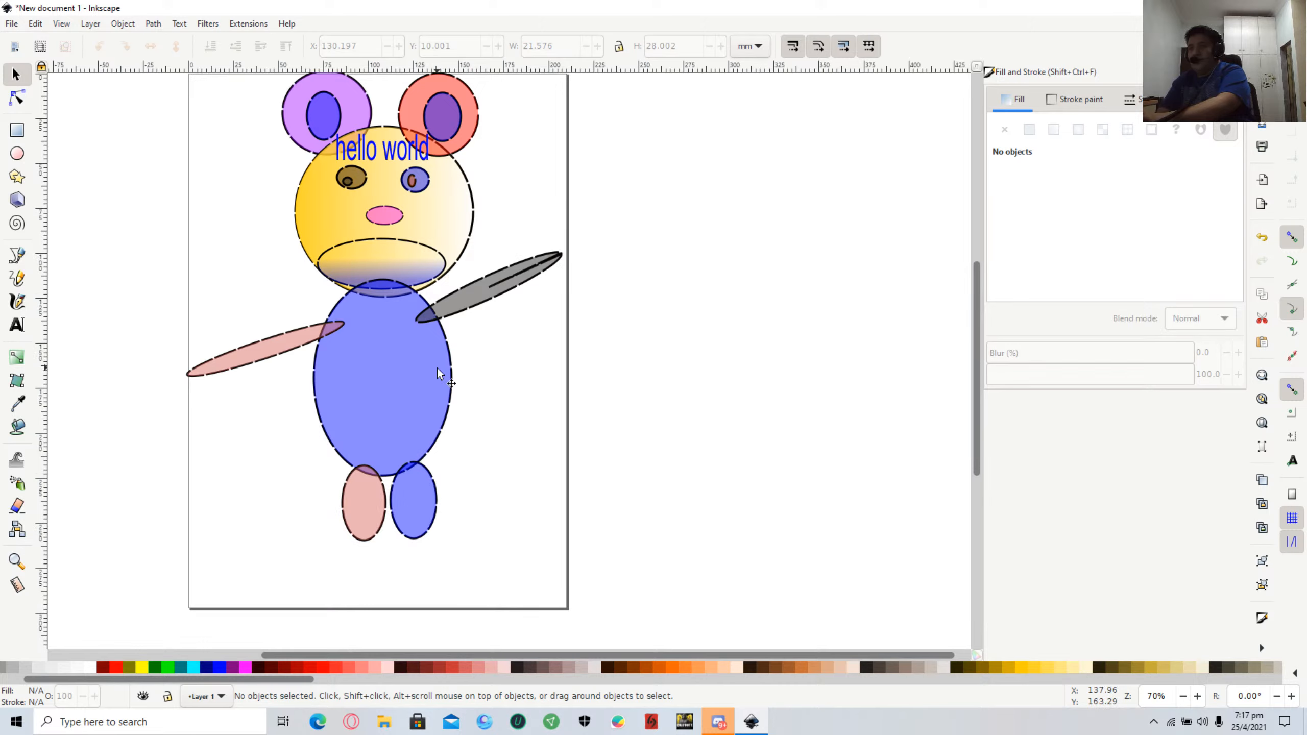
scroll(401, 421, "up", 3)
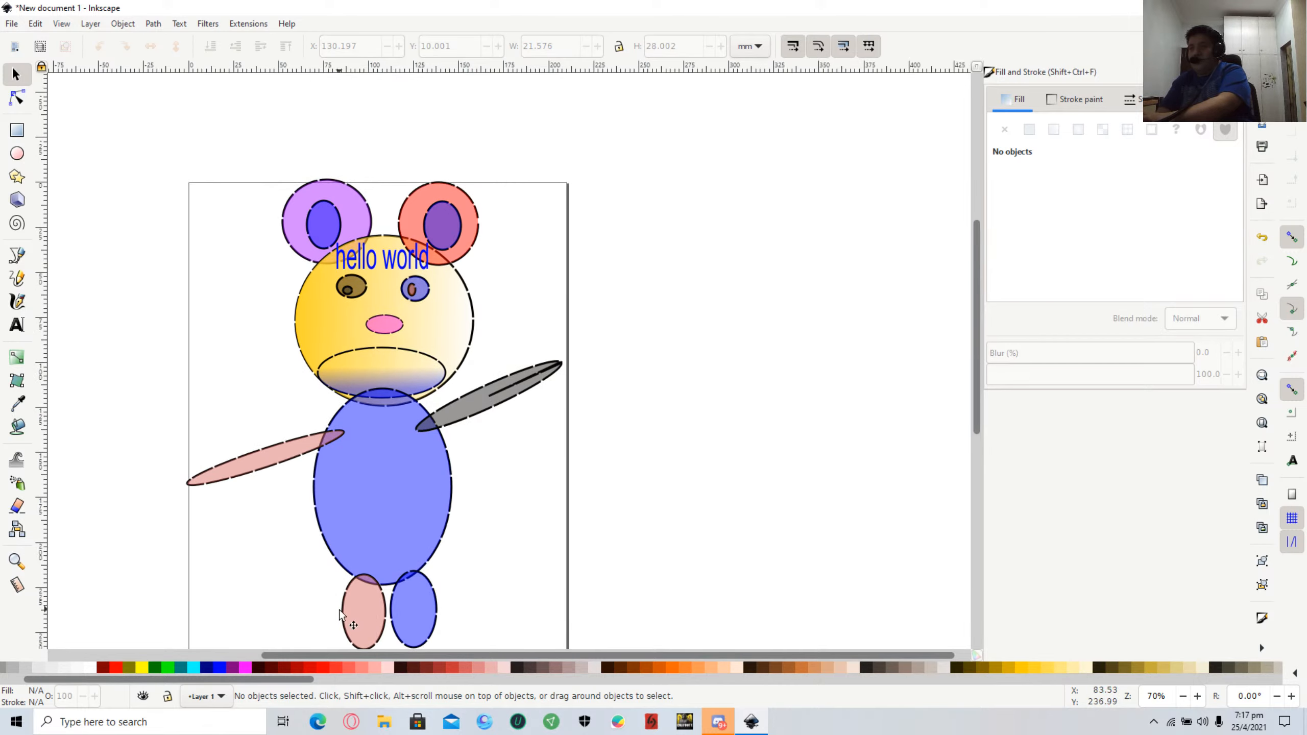
left_click(353, 623)
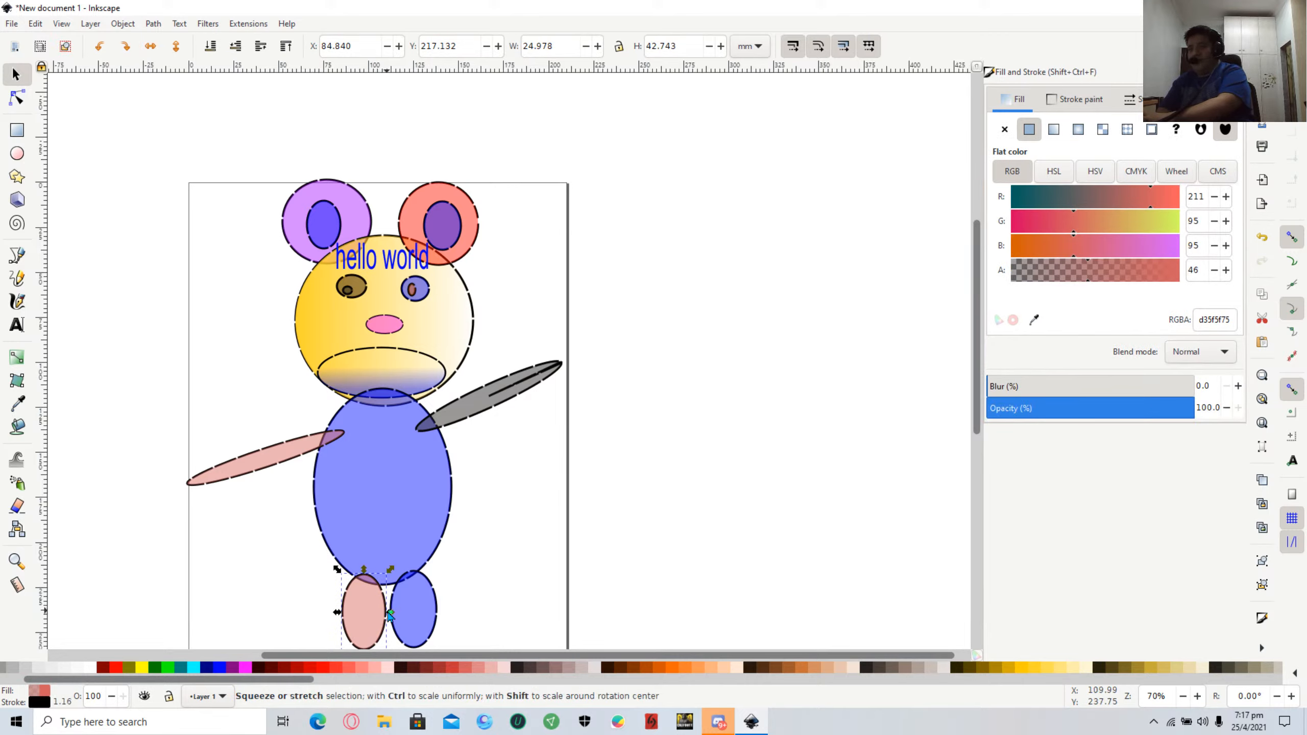
mouse_move(390, 613)
left_mouse_down()
mouse_move(363, 613)
mouse_move(359, 630)
mouse_move(380, 628)
left_mouse_up()
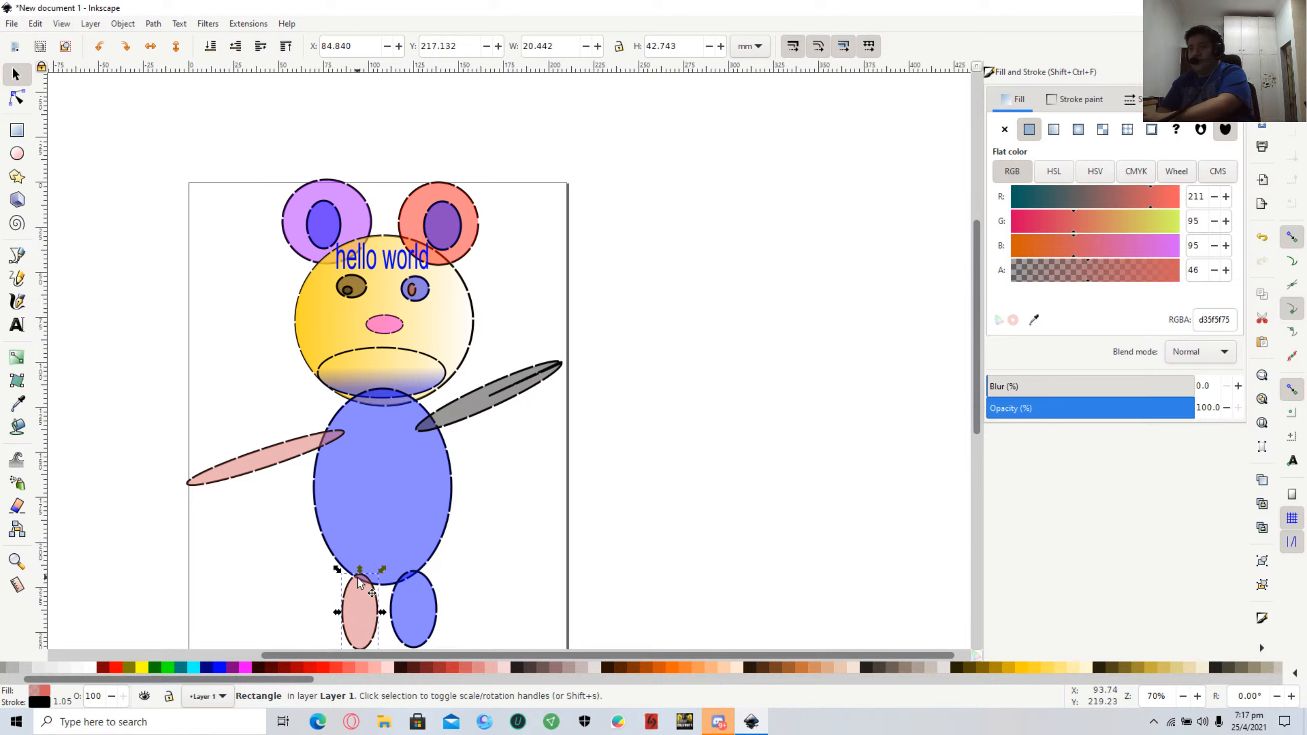
left_click_drag(360, 580, 264, 541)
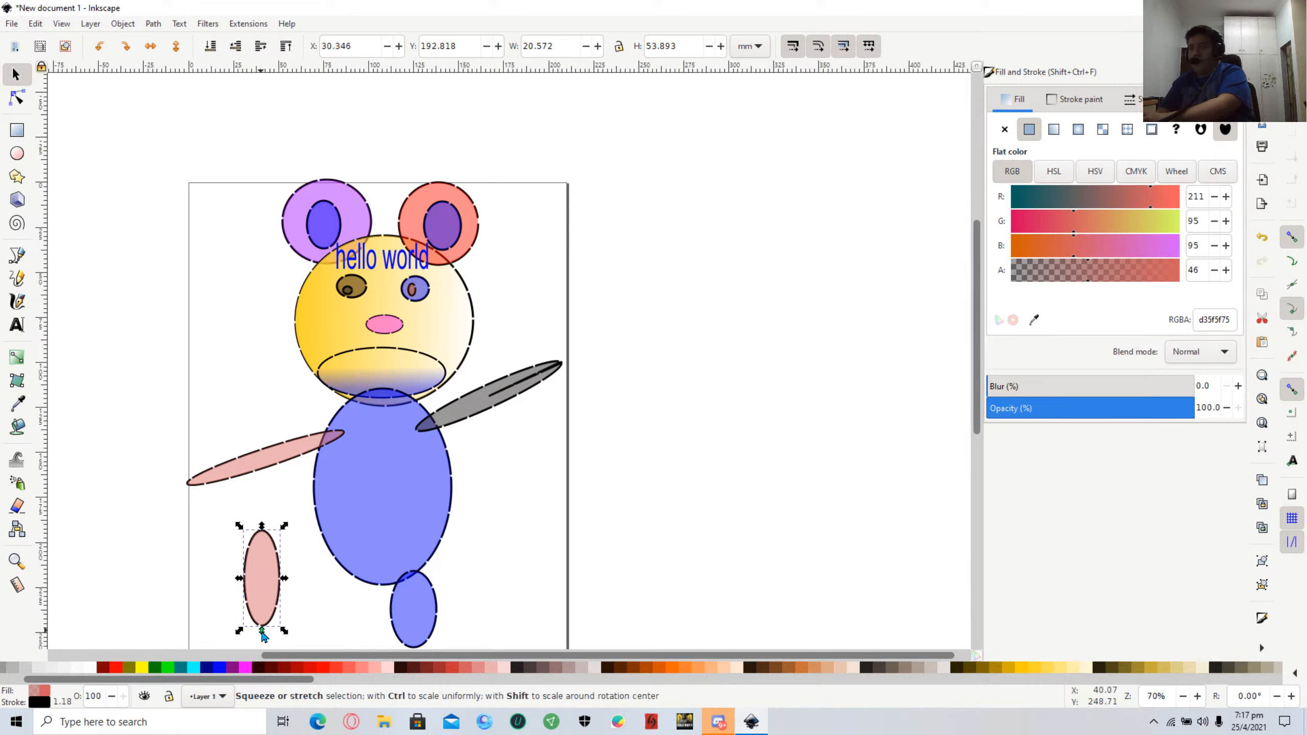
left_click_drag(261, 636, 337, 634)
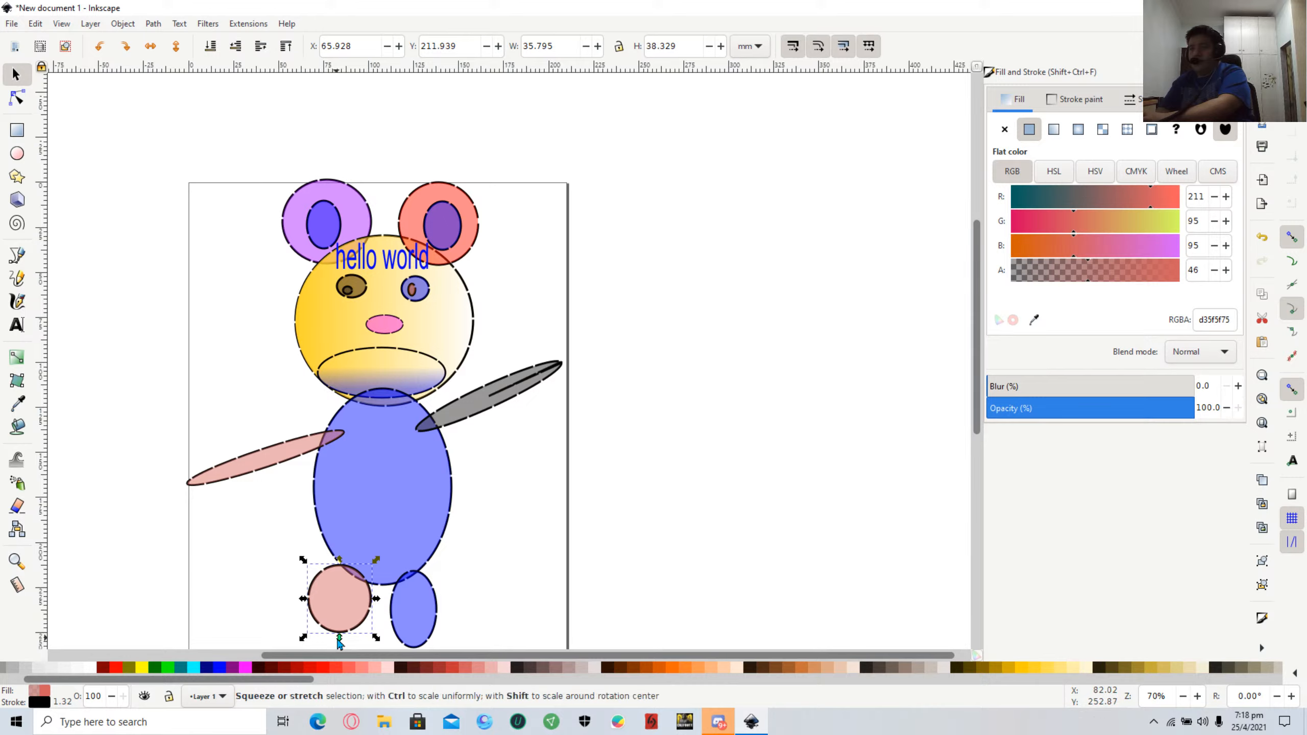
left_click_drag(338, 641, 294, 607)
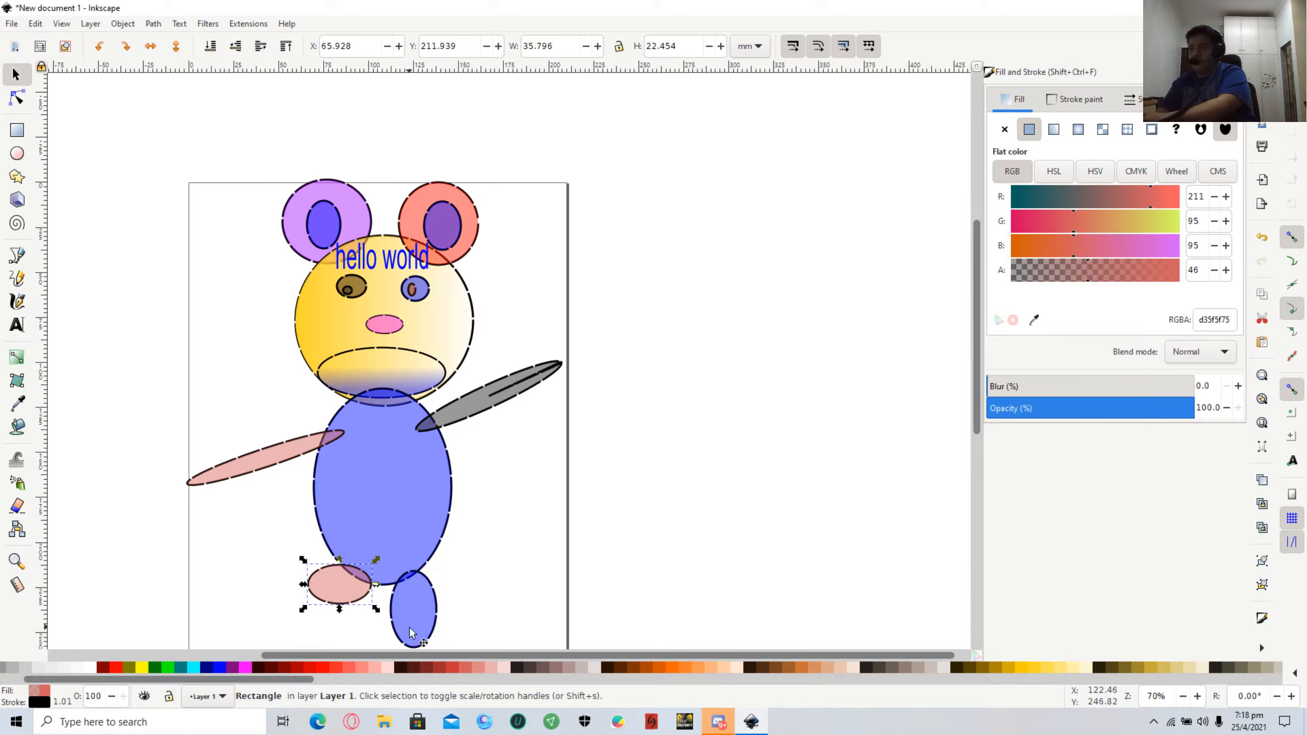
Reshape the blue foot into a flat oval about 43.5 by 25.7 mm at about X 113.2, Y 211.1 mm and clear the selection.
left_click(412, 632)
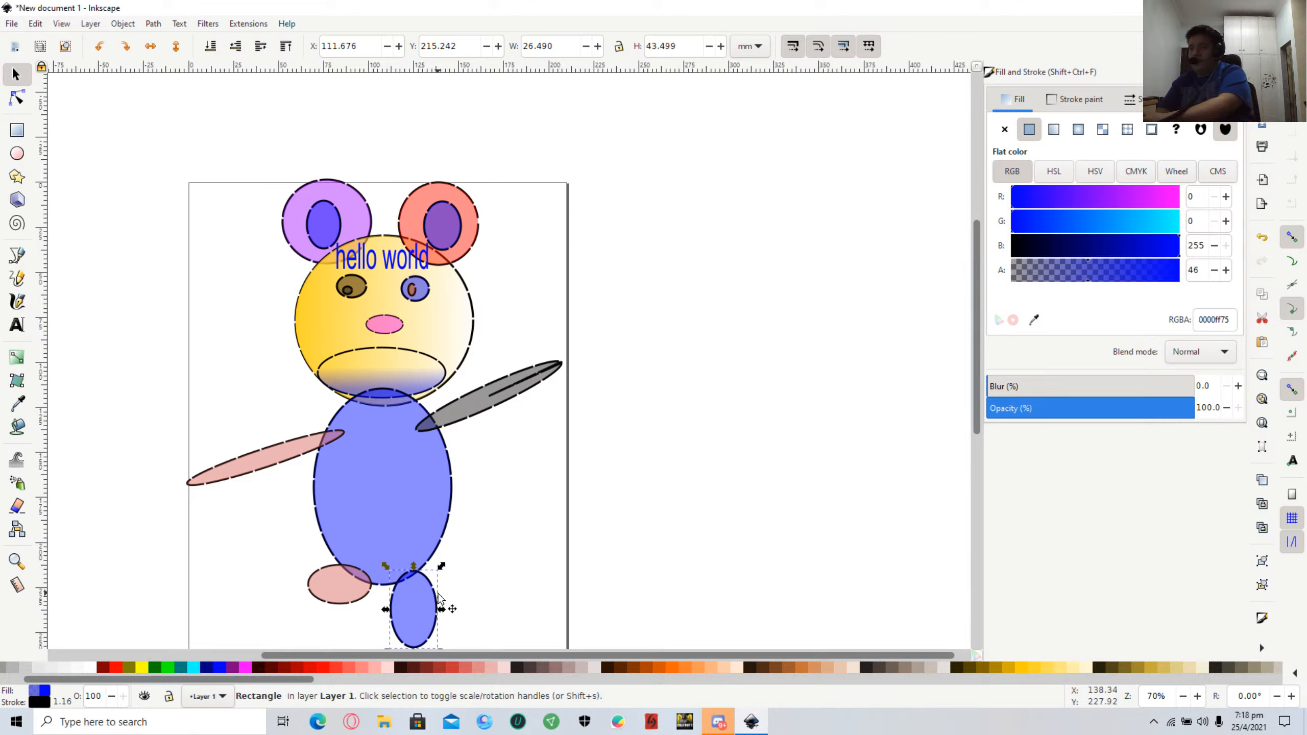
left_click_drag(435, 610, 488, 588)
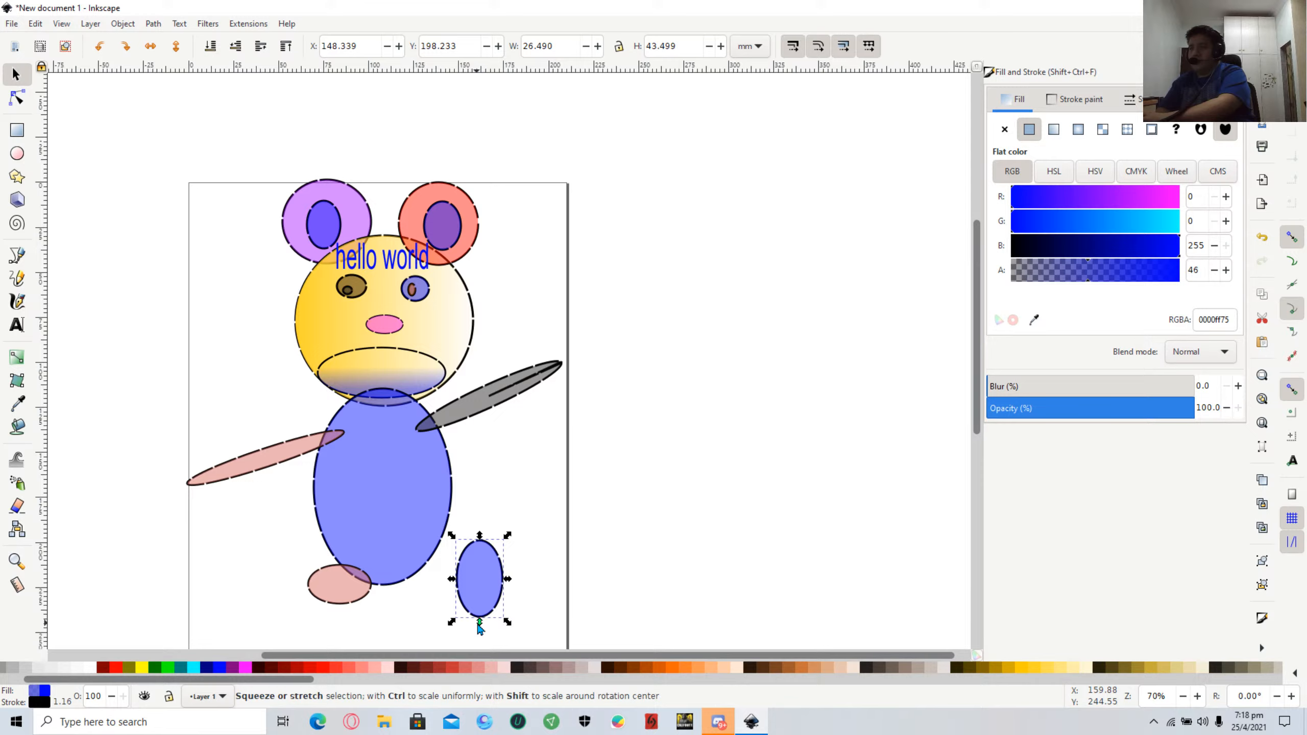
left_click_drag(480, 626, 533, 611)
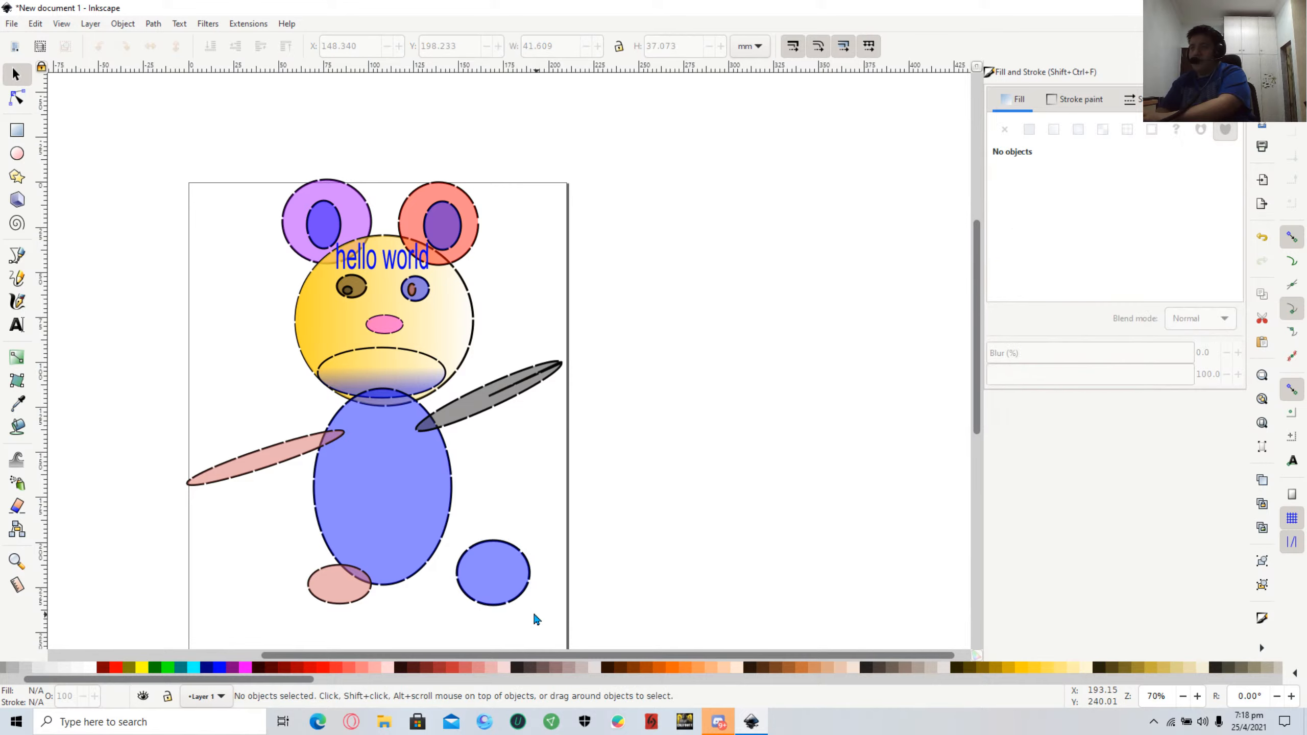
left_click(493, 587)
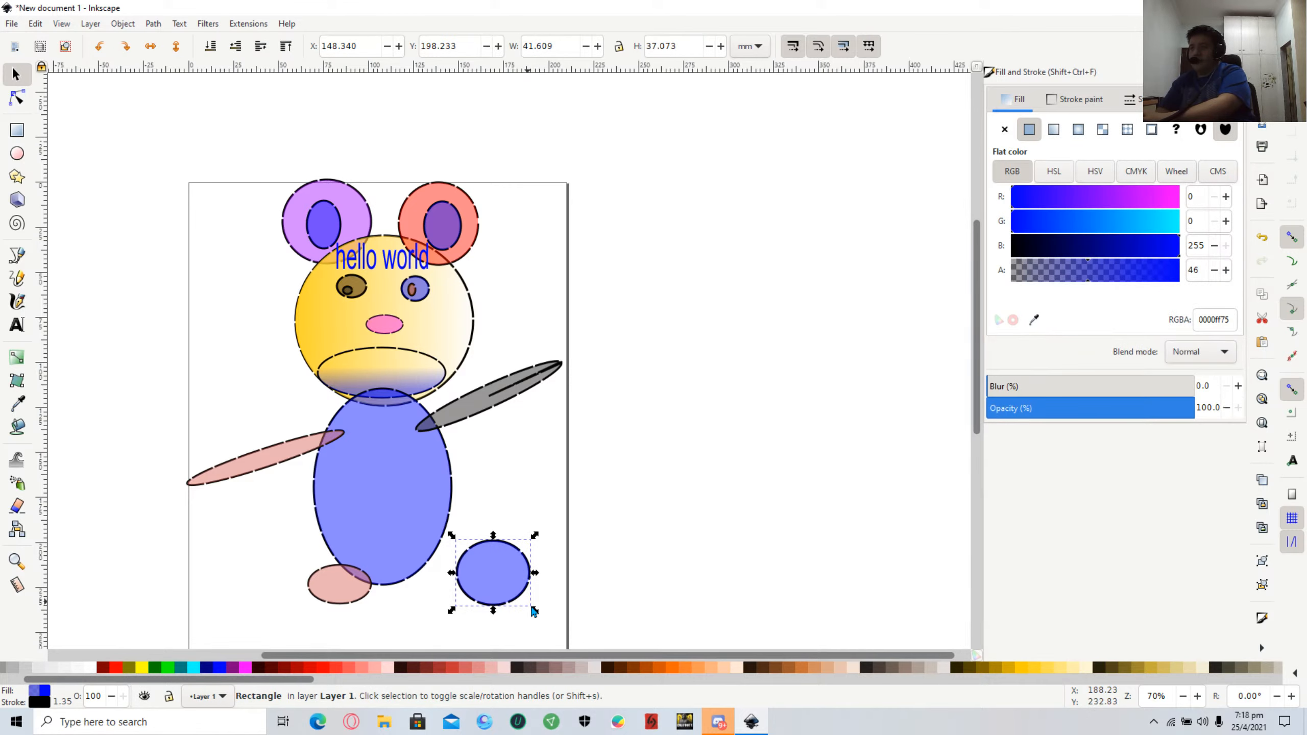
left_click_drag(536, 610, 433, 591)
left_click(506, 580)
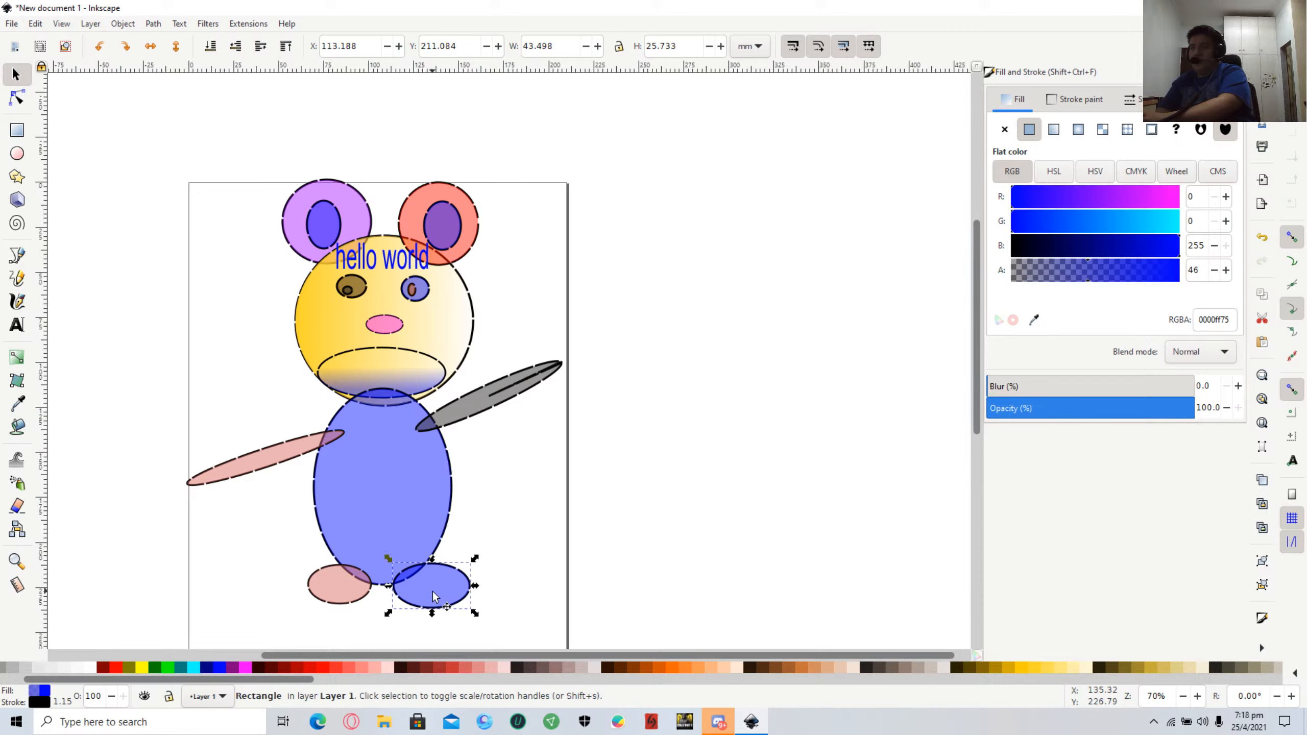
left_click(252, 551)
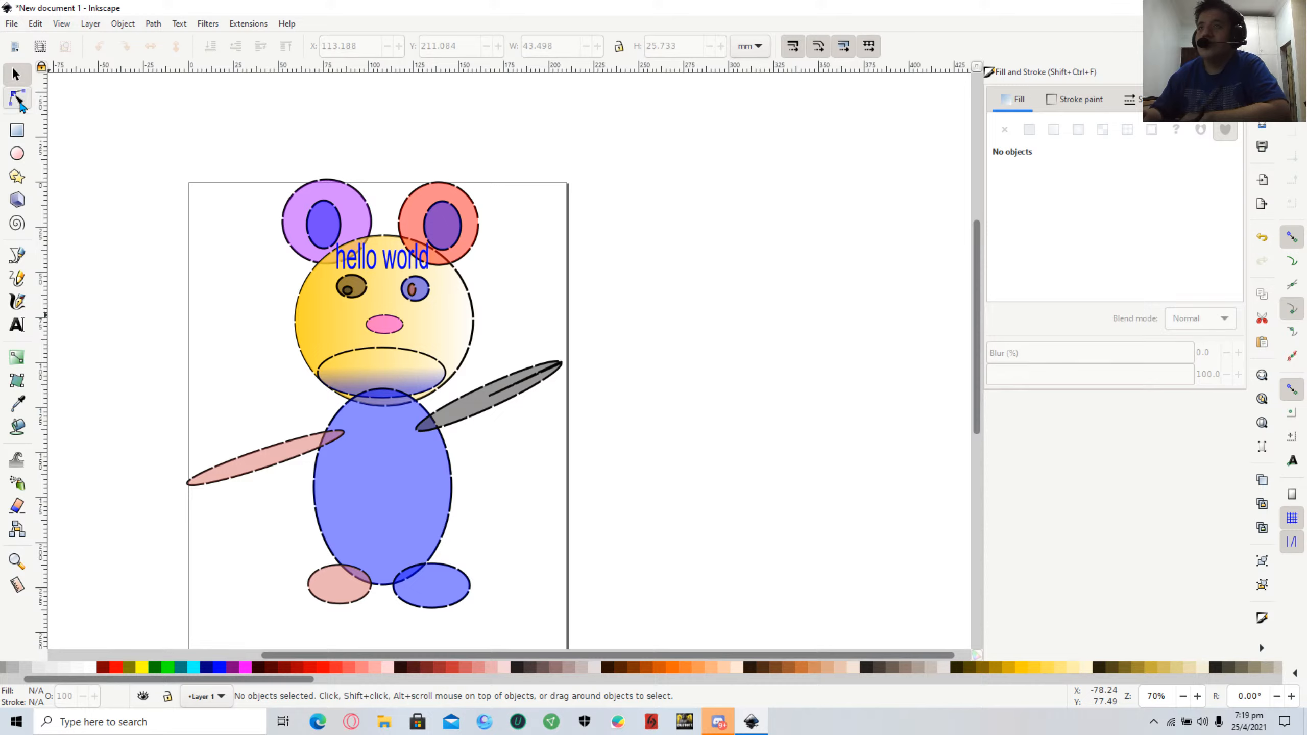
left_click(12, 103)
left_click_drag(253, 474, 269, 536)
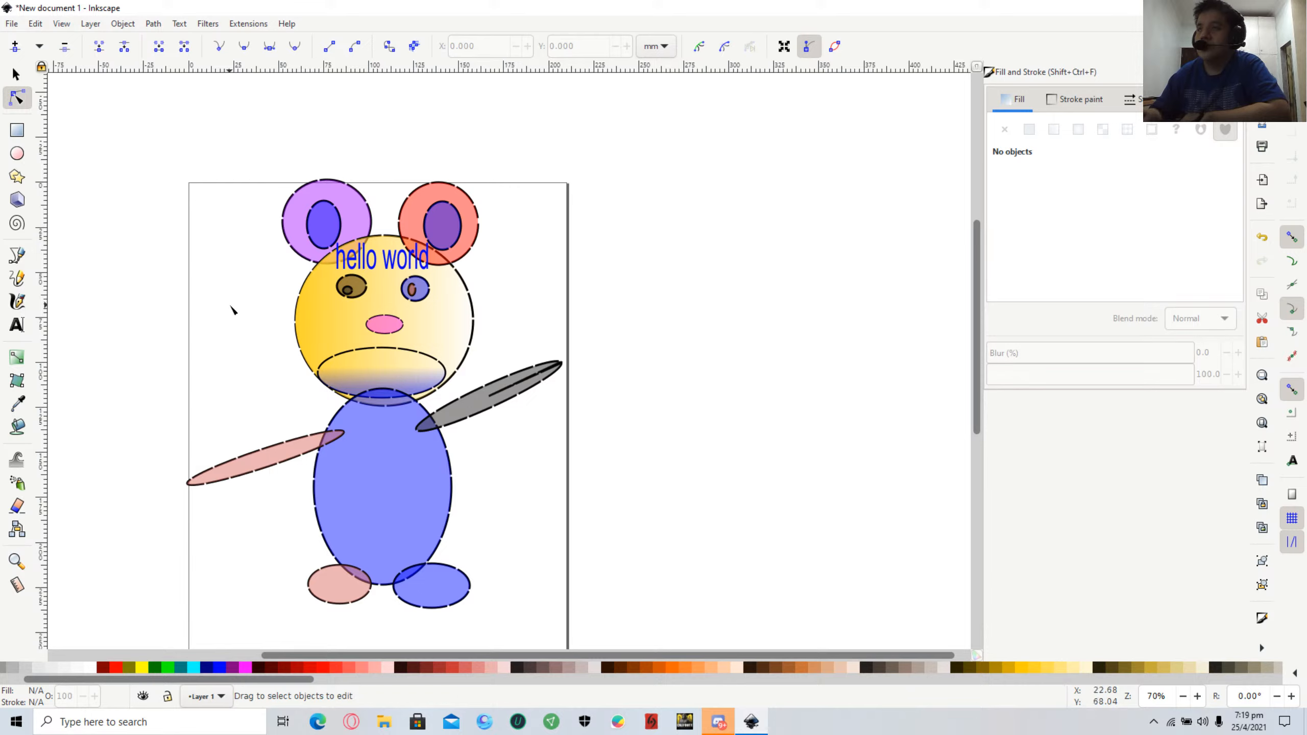
left_click_drag(267, 239, 629, 416)
key("Escape")
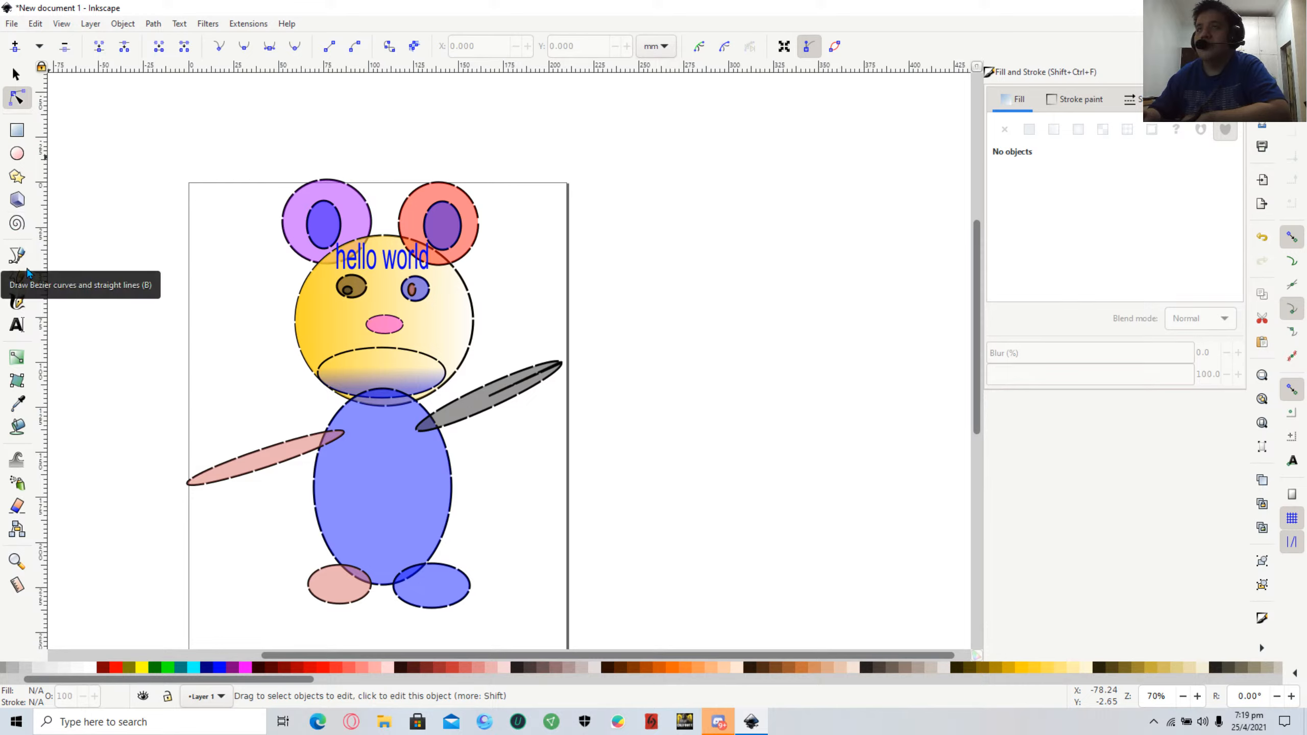
left_click(17, 255)
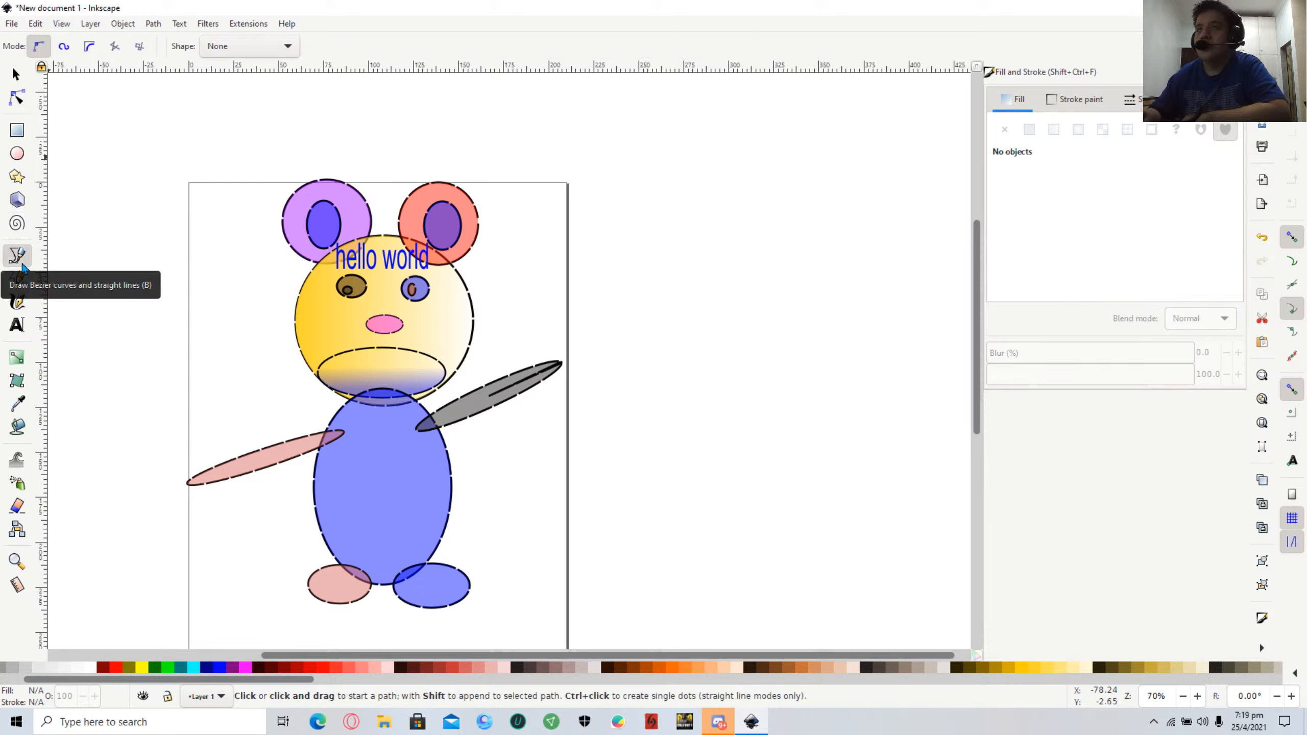
double_click(357, 258)
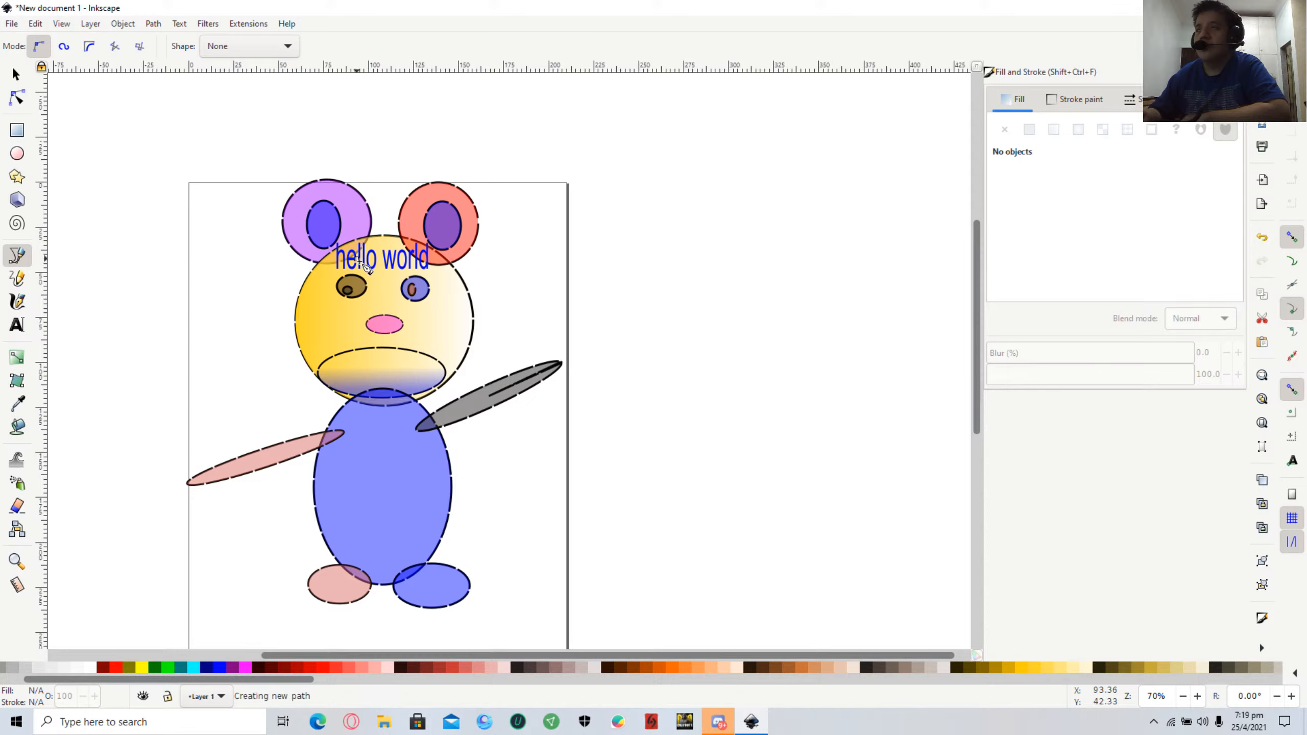
left_click(469, 321)
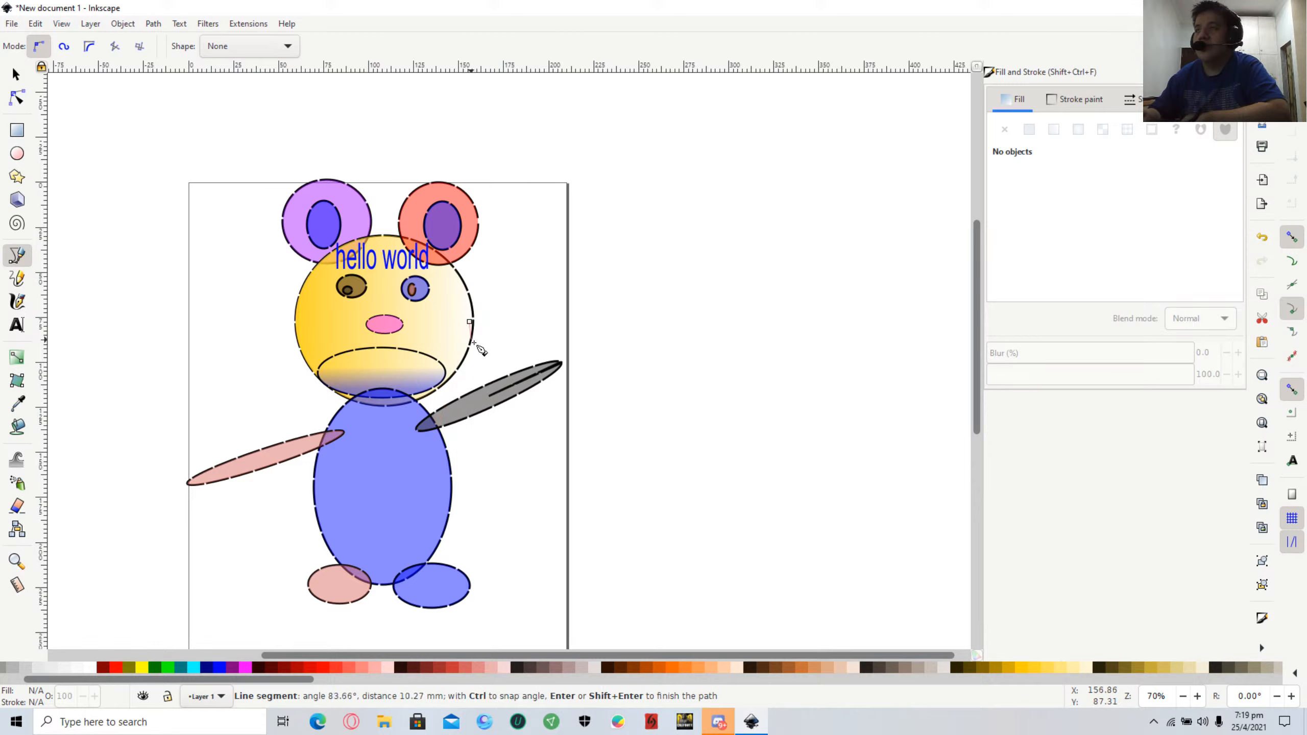
key("Escape")
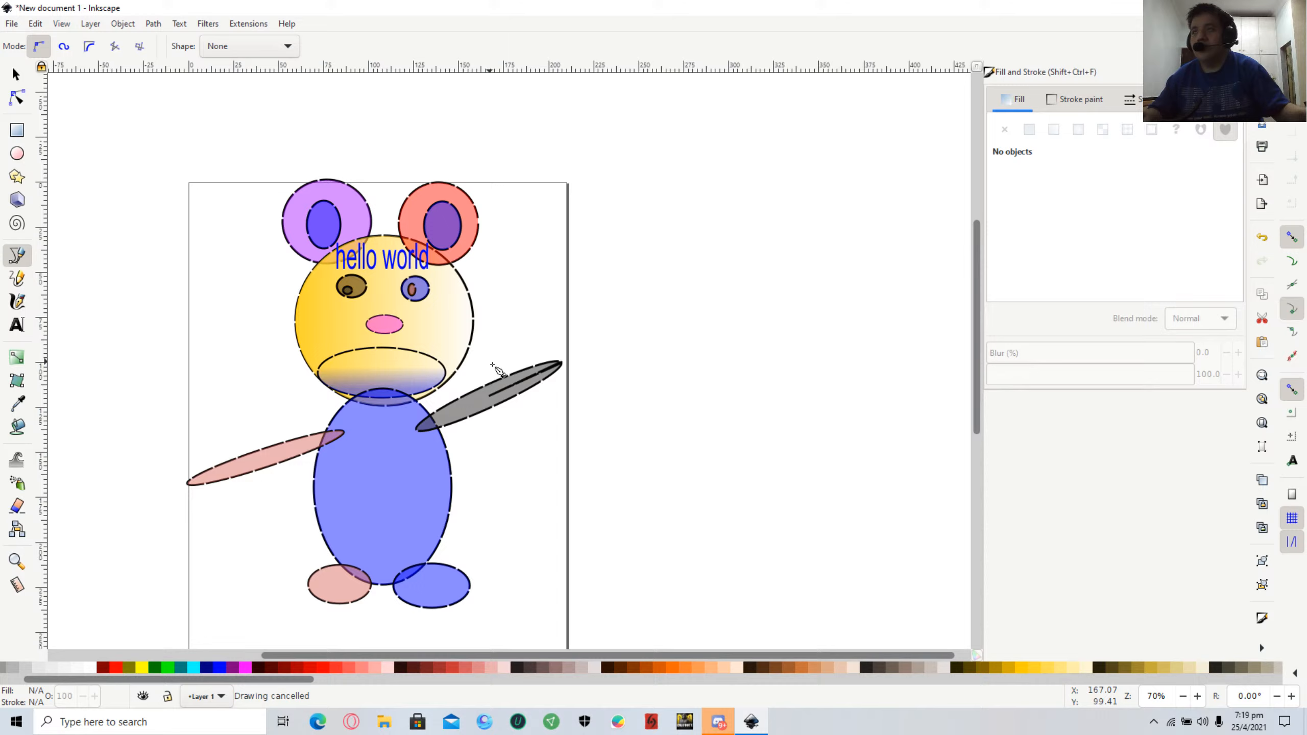
Tilt the pink arm more steeply and shorten it to about 70.4 by 51.3 mm at about X 15.1, Y 129.9 mm.
left_click(17, 76)
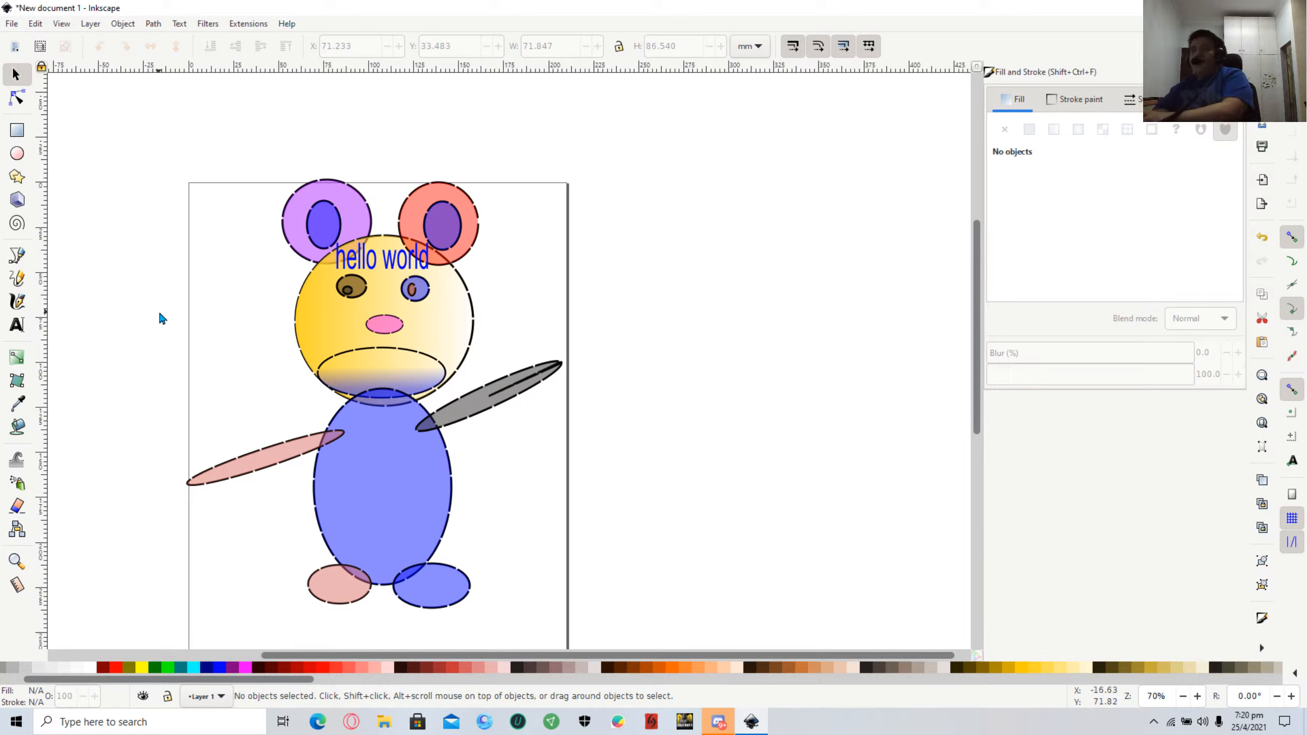
left_click(251, 456)
left_click(245, 464)
mouse_move(186, 458)
left_mouse_down()
mouse_move(215, 473)
mouse_move(192, 473)
left_mouse_up()
left_click_drag(182, 498, 196, 460)
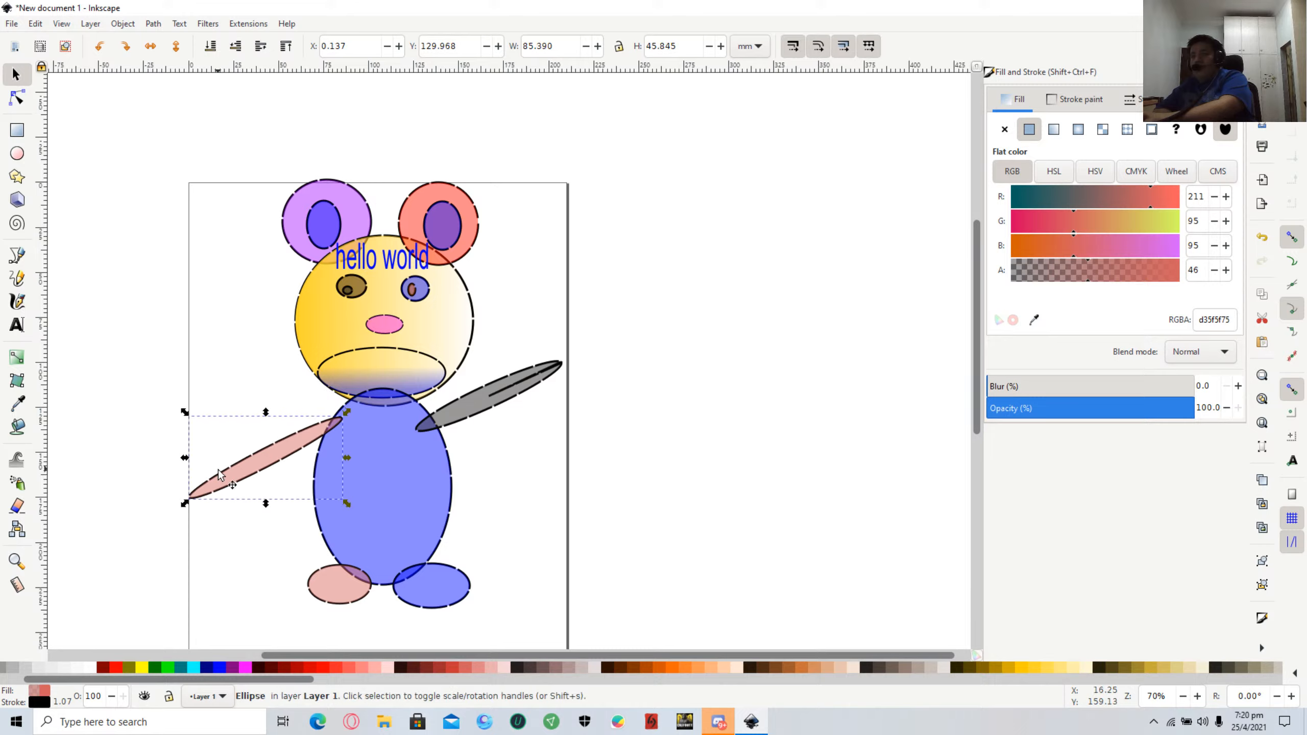
key("e")
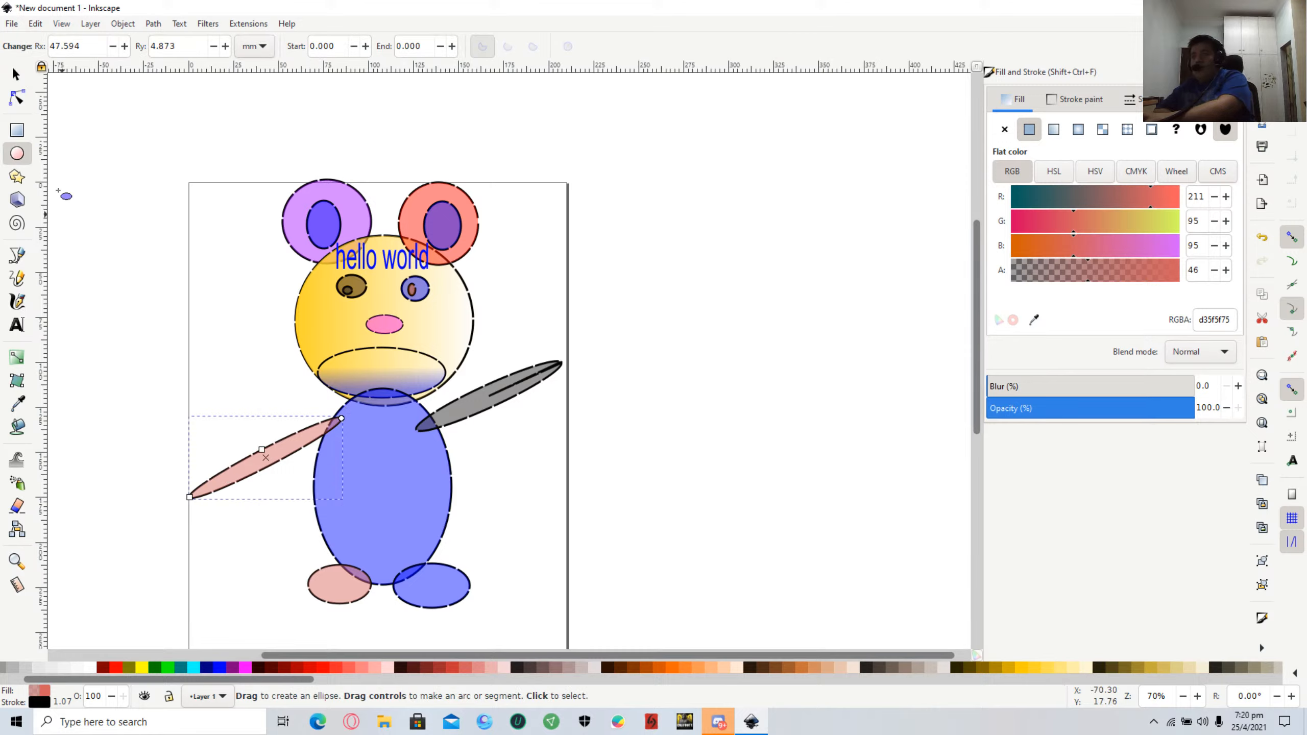
left_click(15, 75)
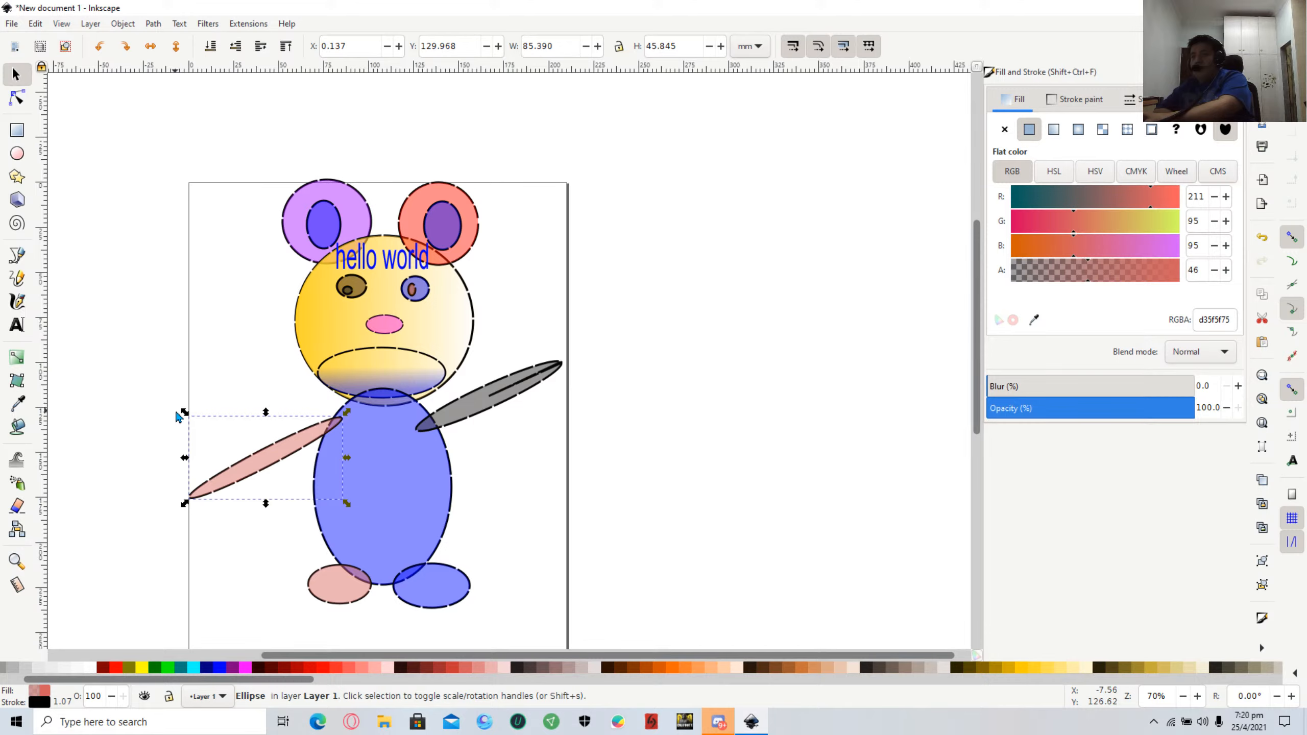
left_click_drag(180, 411, 206, 426)
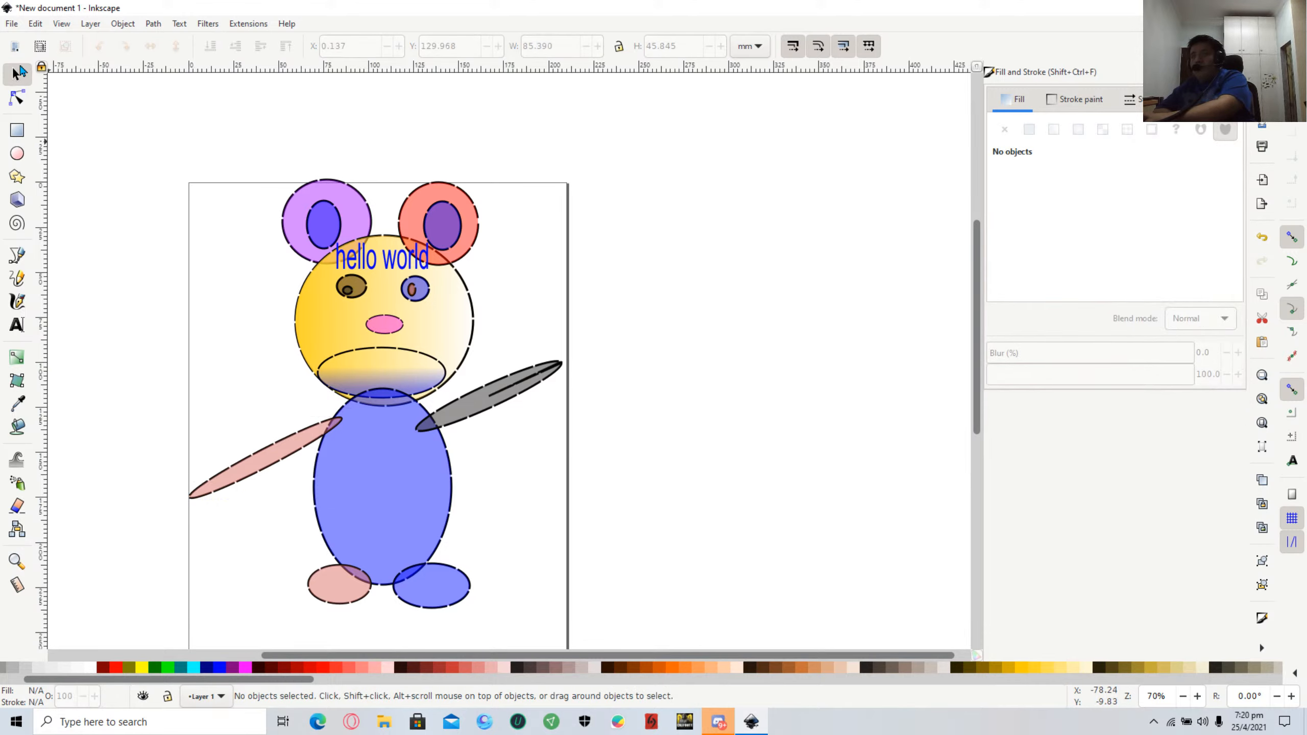
left_click(204, 499)
left_click_drag(200, 497, 307, 517)
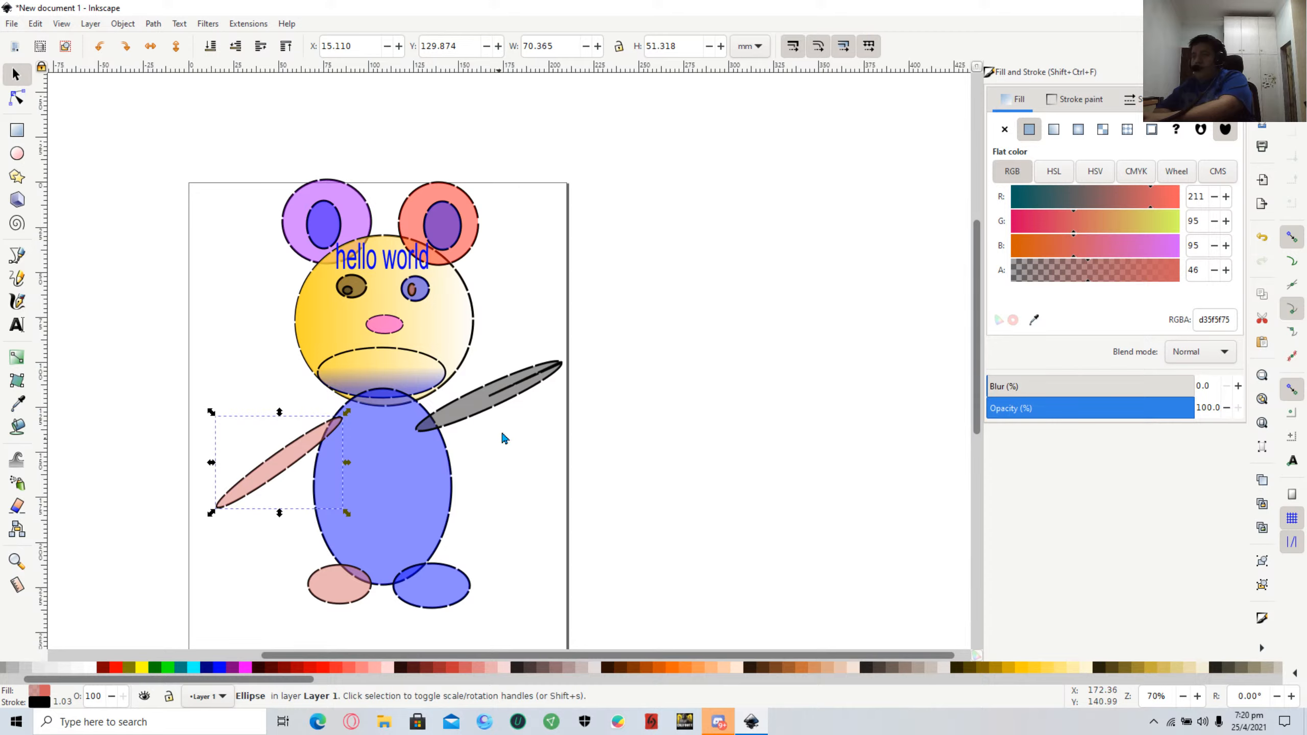
Narrow the grey arm to about 69.1 mm wide, keeping its shoulder end on the body, and clear the selection.
left_click(513, 401)
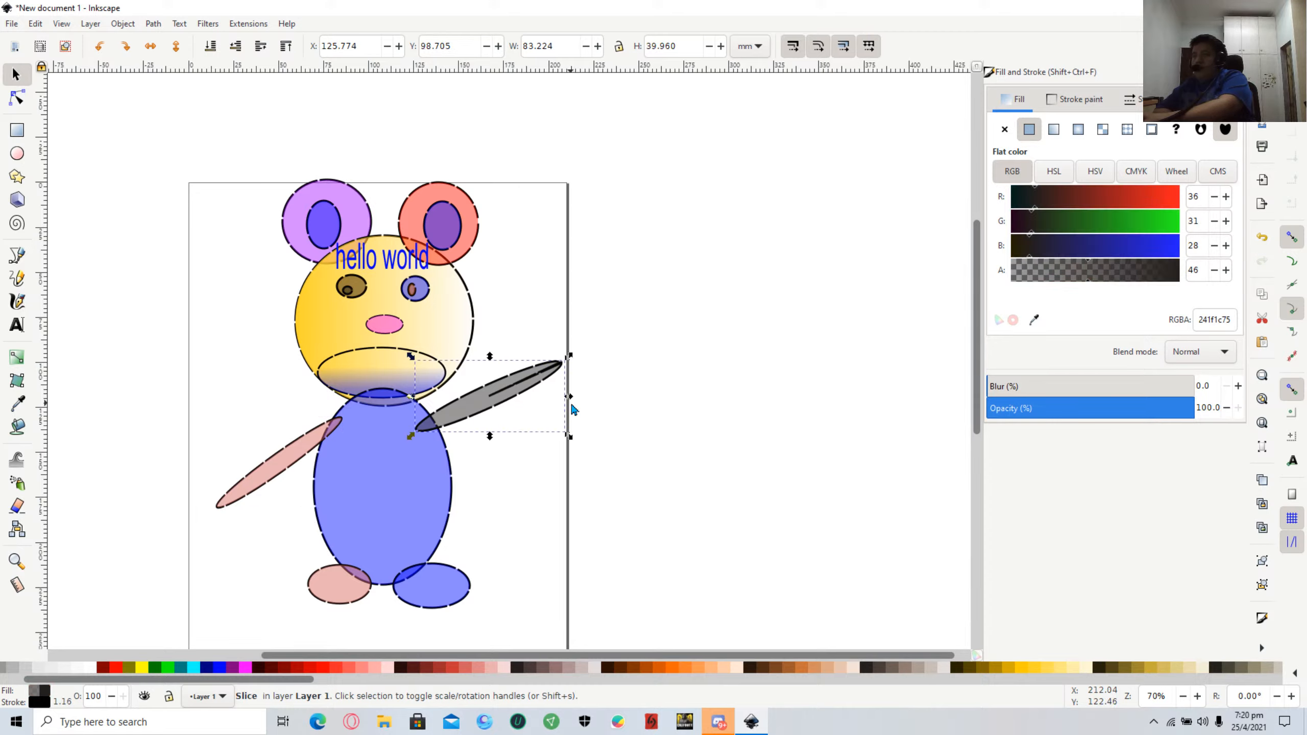
left_click_drag(571, 399, 543, 436)
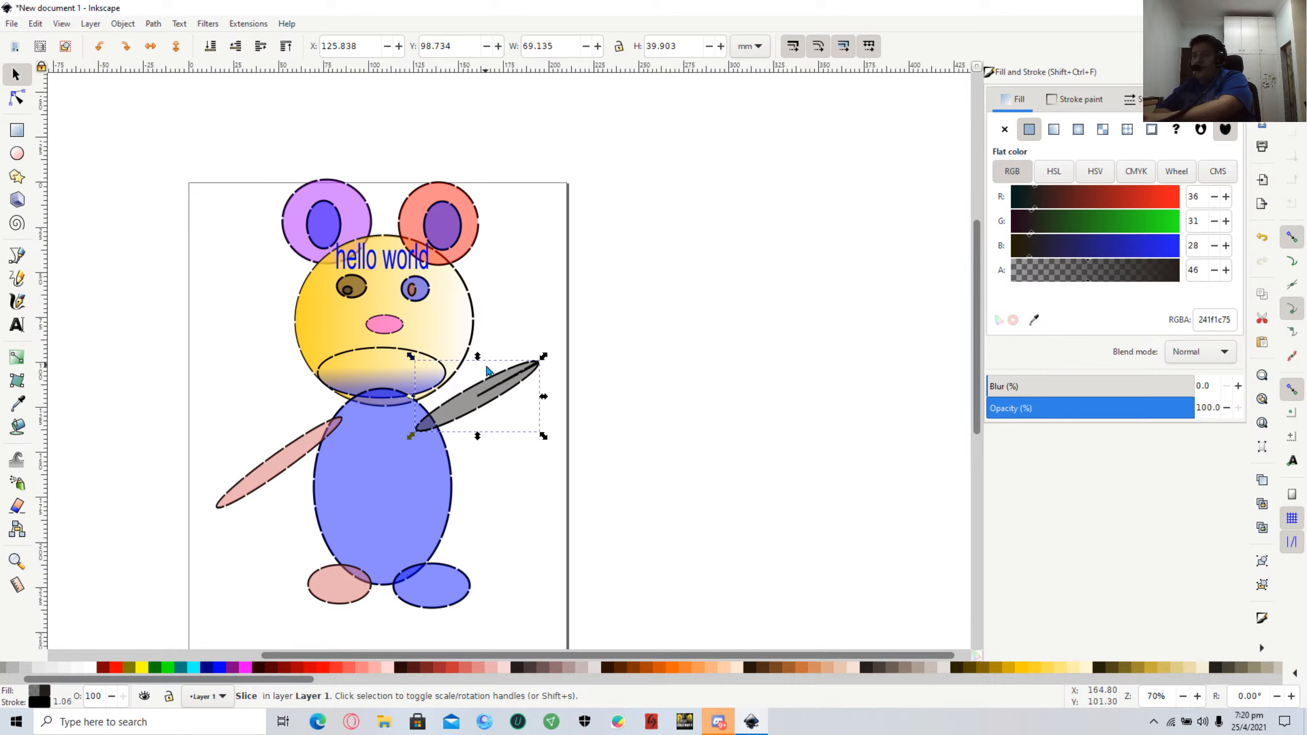
mouse_move(486, 359)
left_mouse_down()
mouse_move(502, 396)
mouse_move(493, 389)
left_mouse_up()
left_click(492, 386)
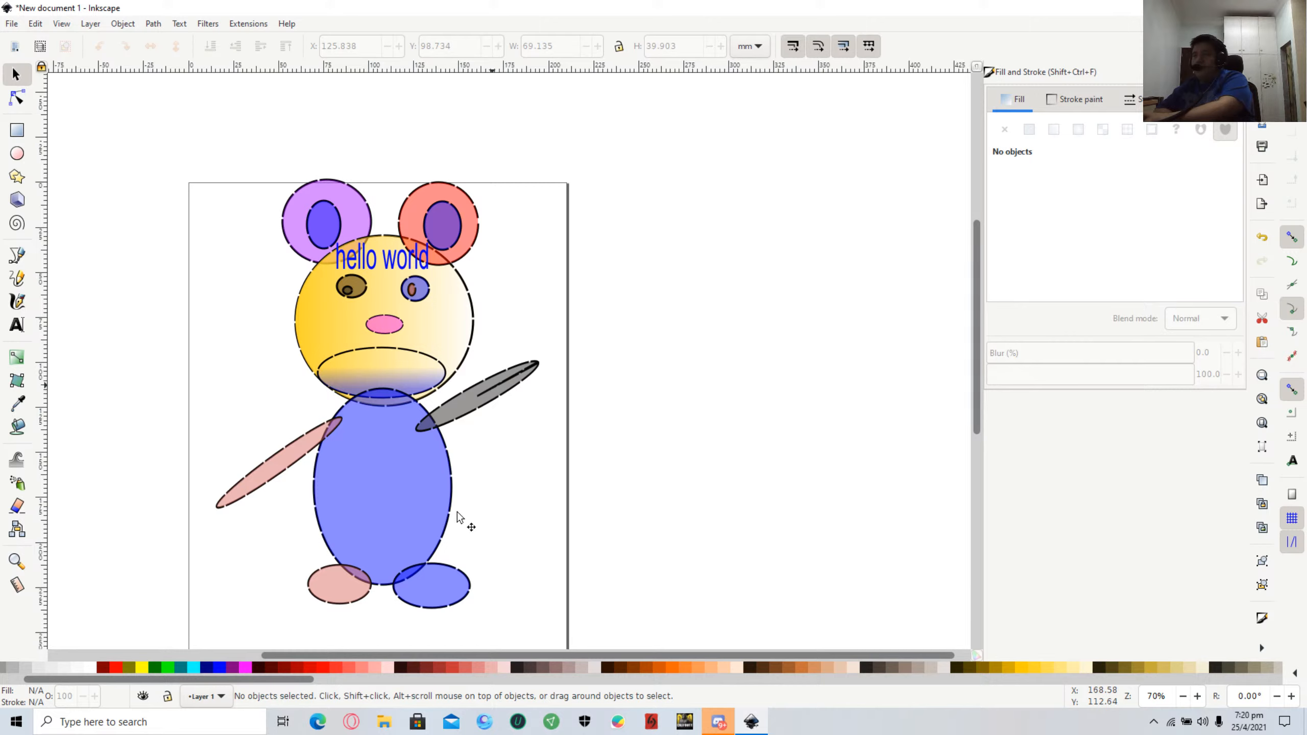
left_click(261, 347)
Move the "hello world" text off the forehead to beside the head at about X 157, Y 40.7 mm and deselect it.
left_click(389, 260)
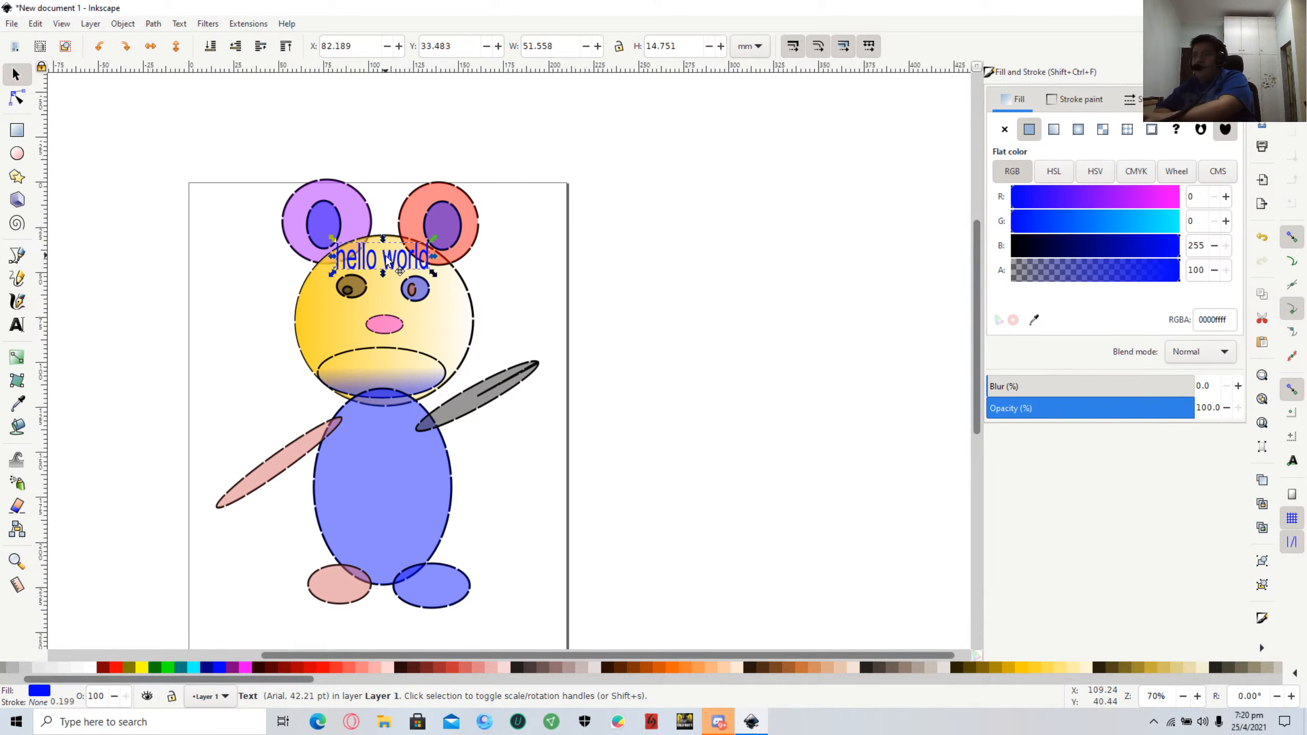
left_click_drag(387, 260, 525, 278)
left_click(546, 491)
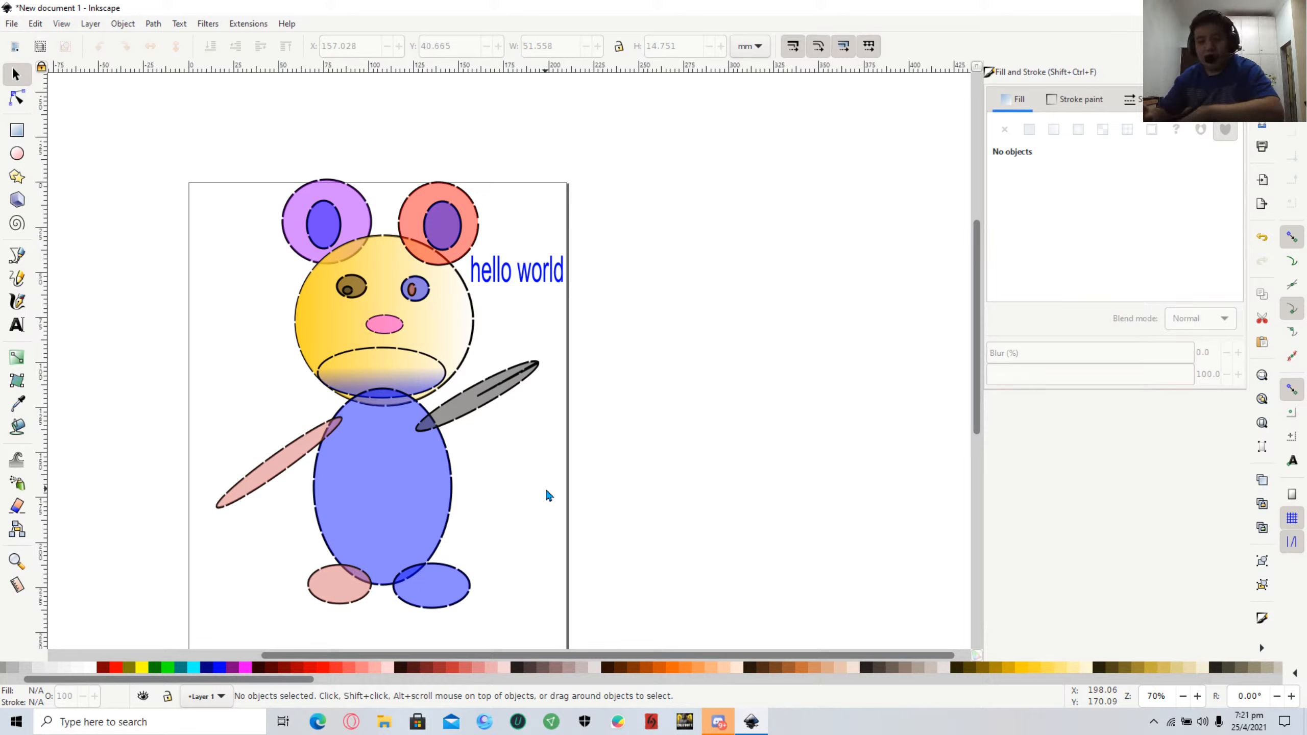
Search the computer for Lightshot and start a screen capture with it.
key("super")
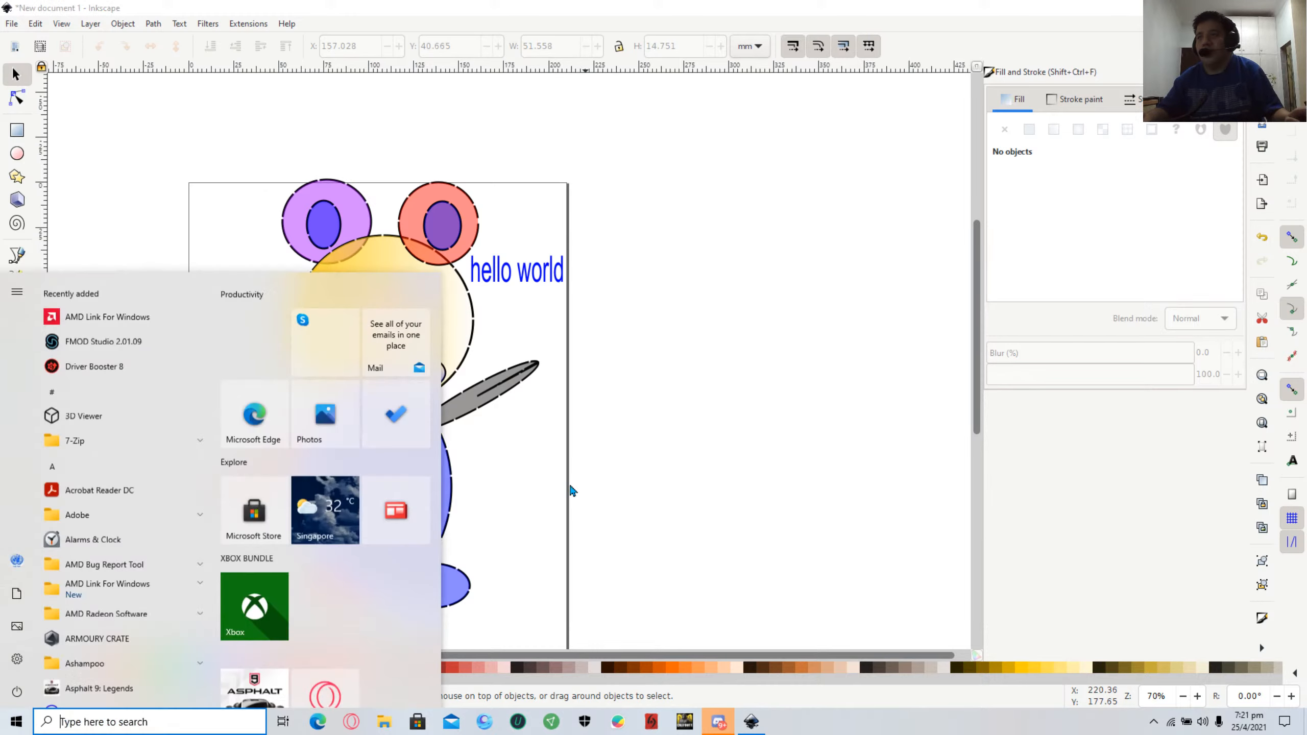
type("lightshot")
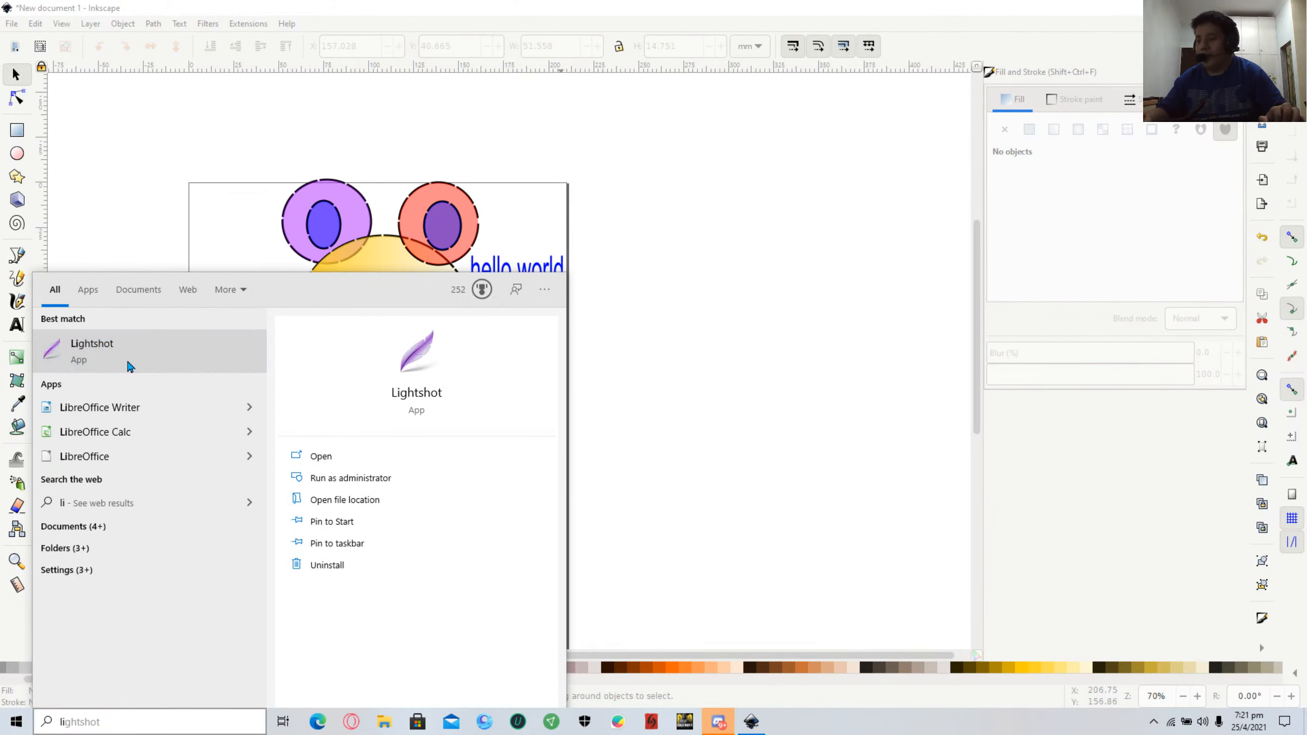
left_click(128, 366)
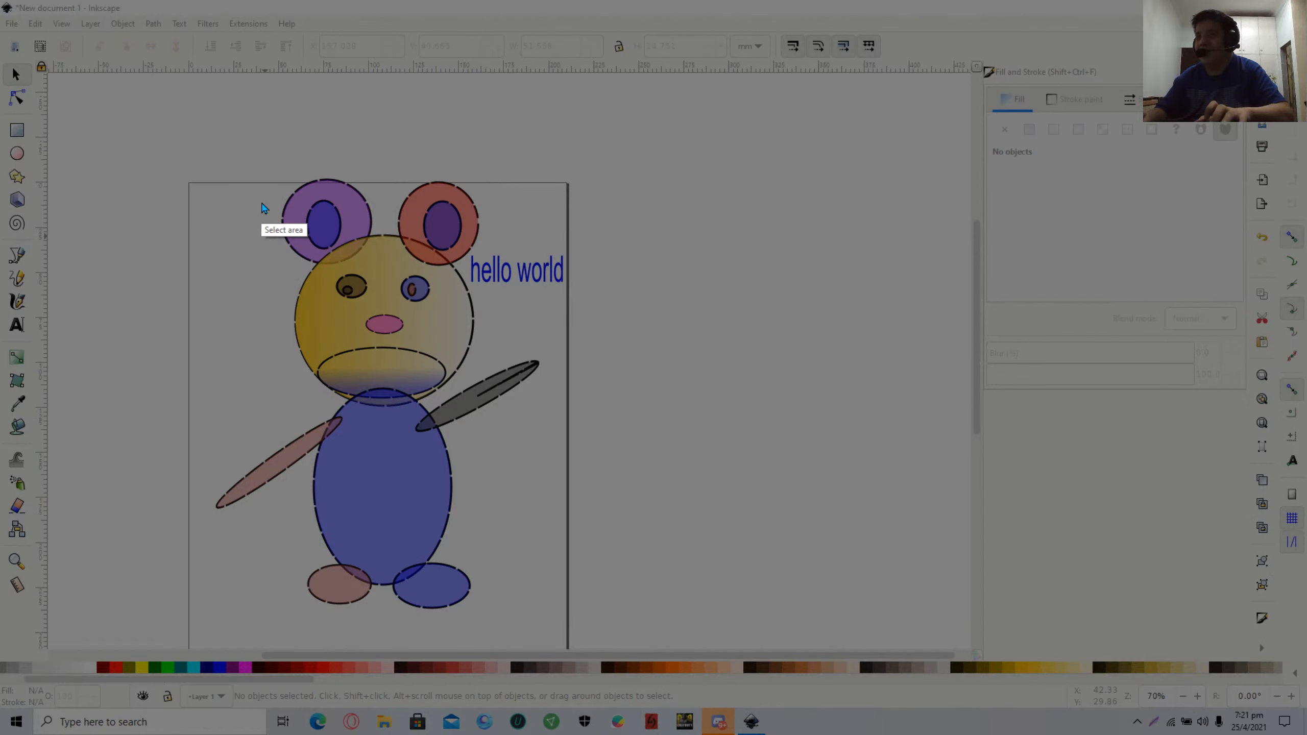
Capture the whole bear and its text in an area of about 574 by 684 pixels and save it to the Desktop as JPEG "zzz".
left_click_drag(261, 202, 615, 569)
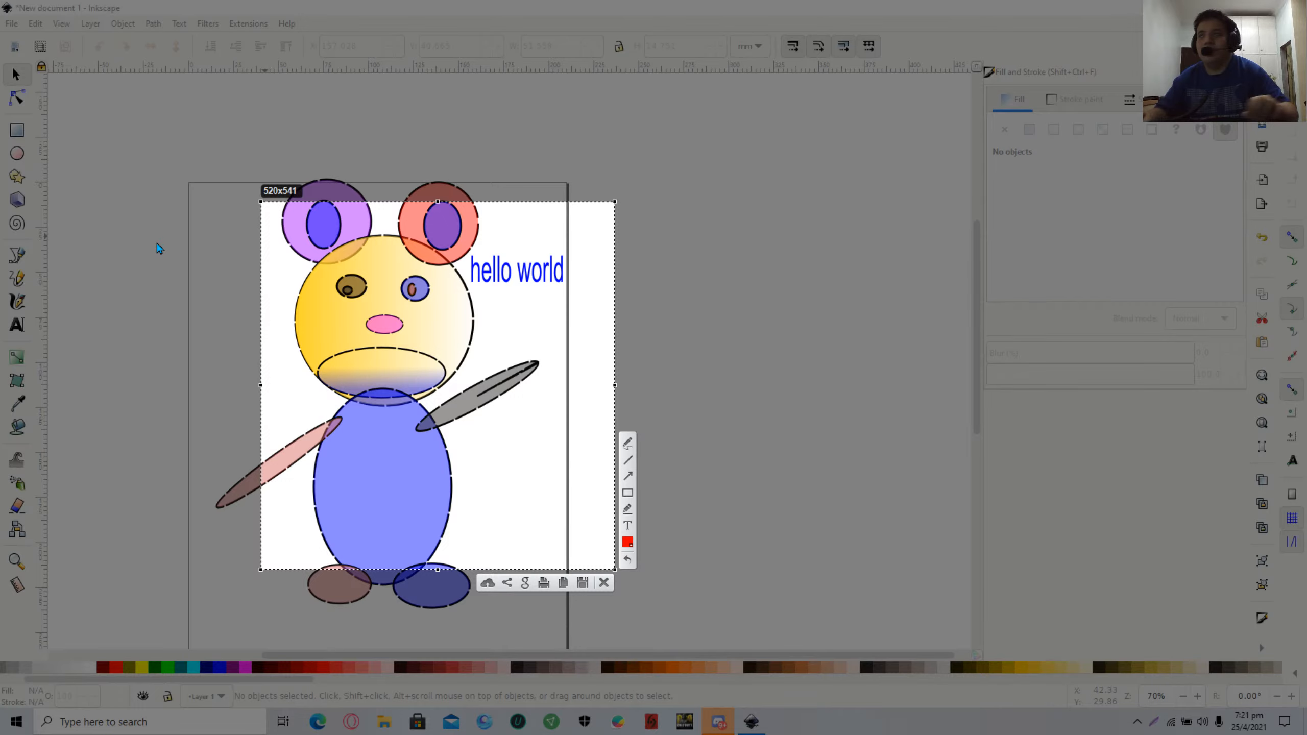
key("Escape")
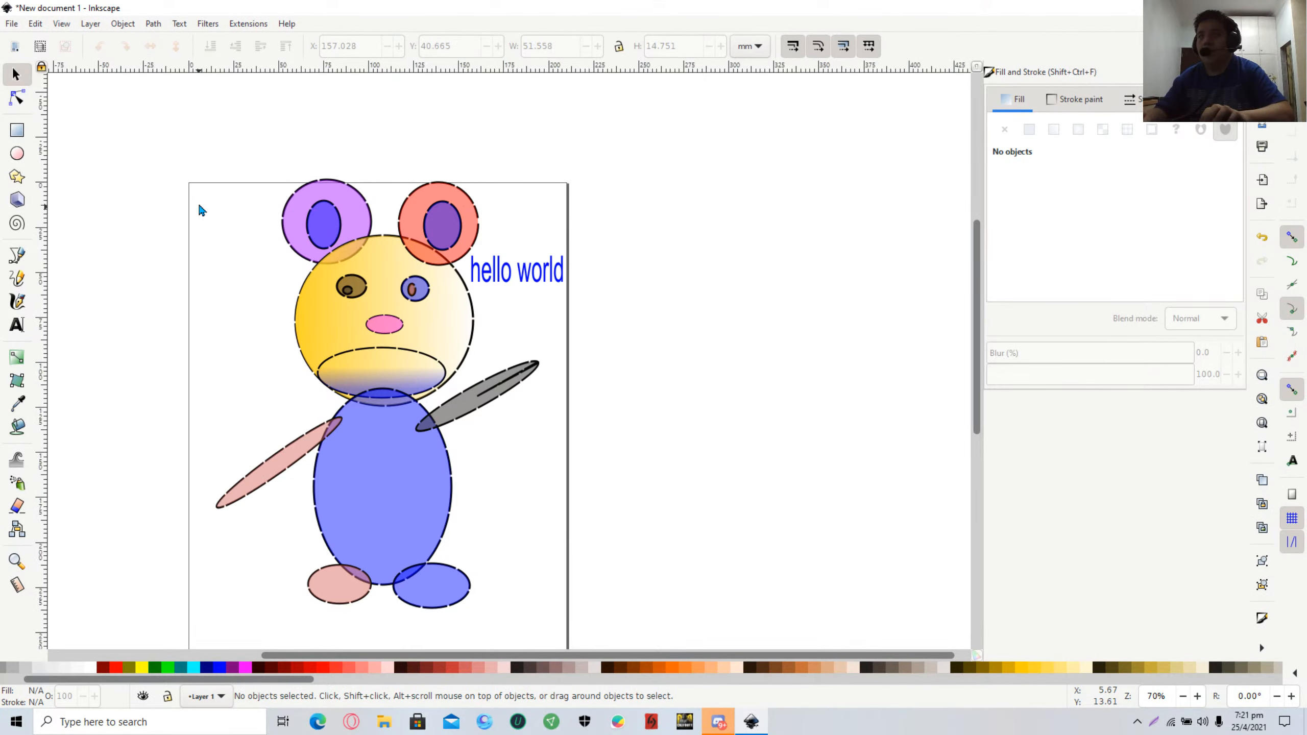
key("Print")
left_click_drag(186, 182, 581, 653)
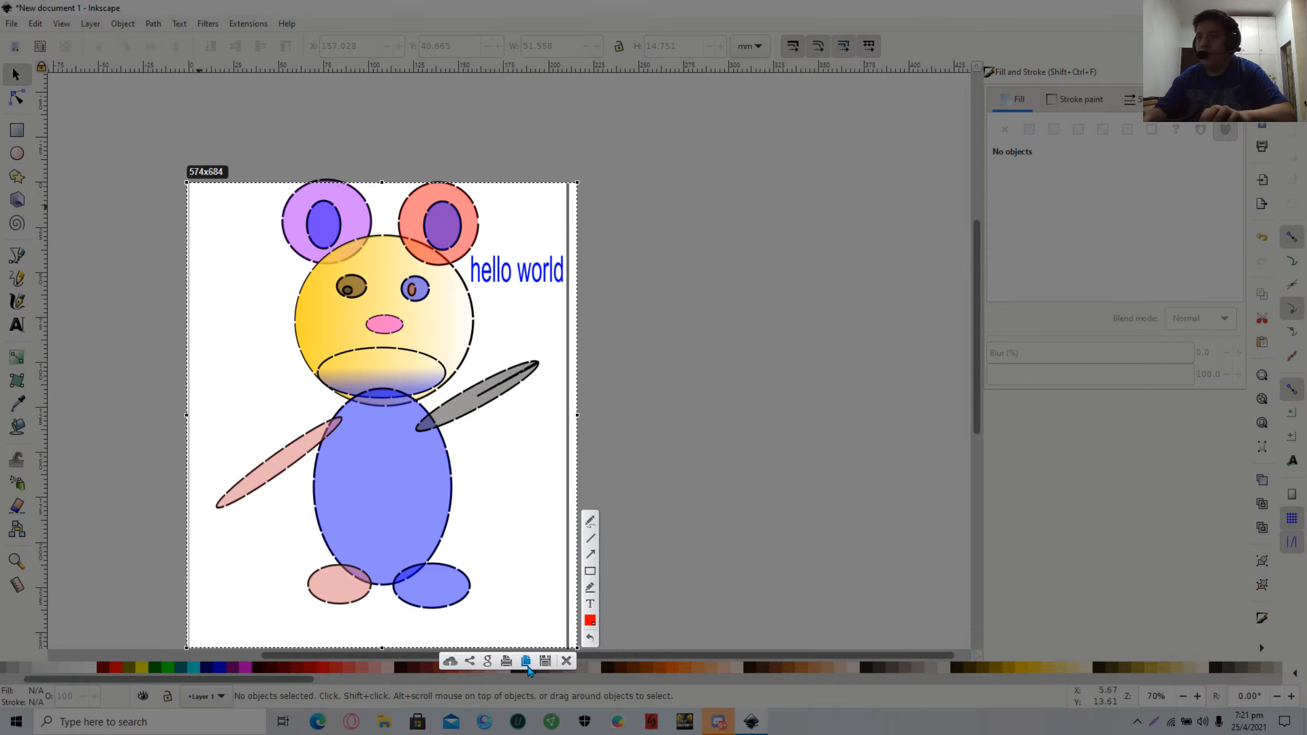
left_click(546, 665)
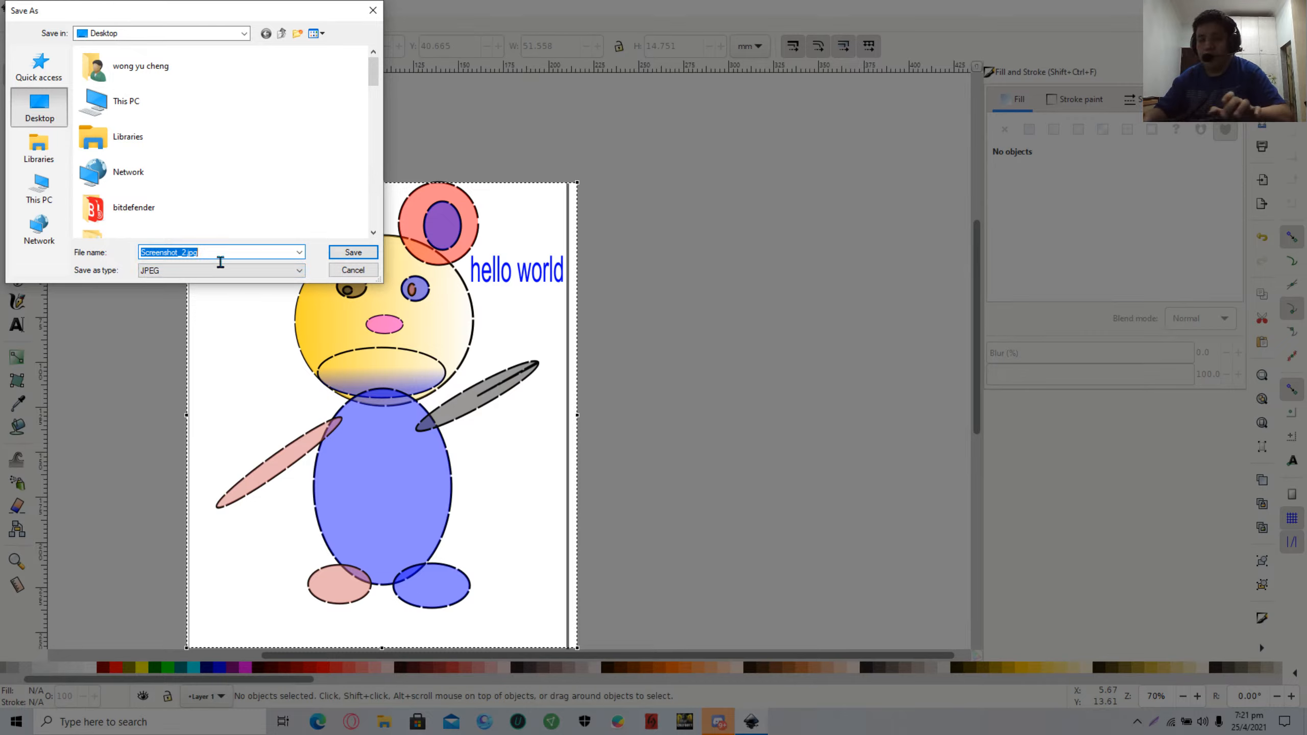
key("BackSpace")
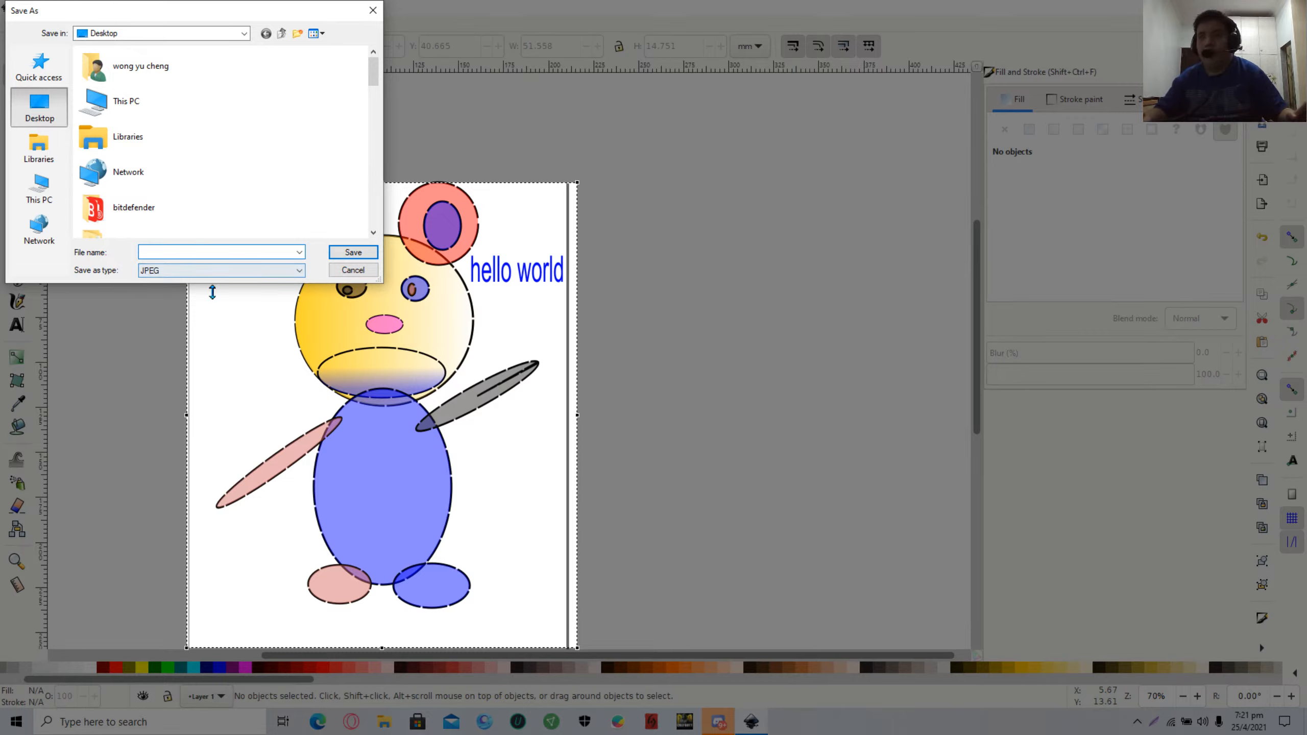
type("zzz")
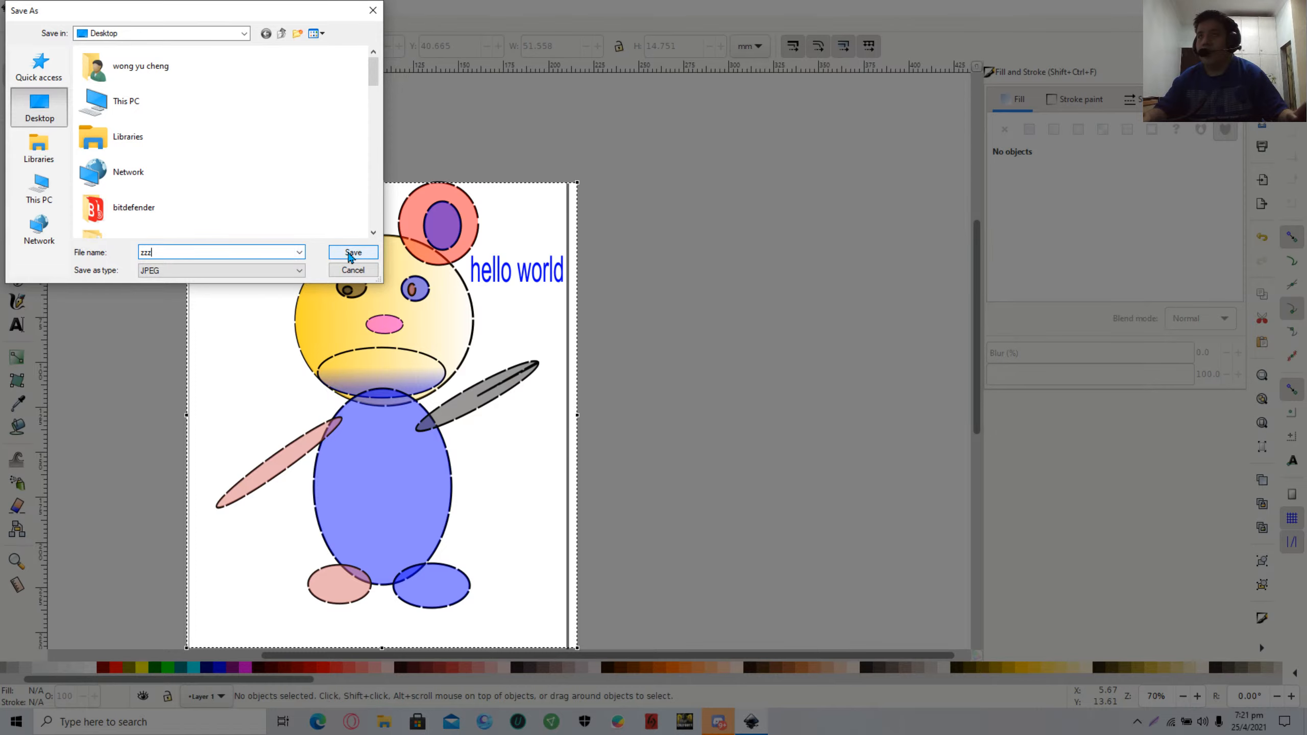
left_click(350, 253)
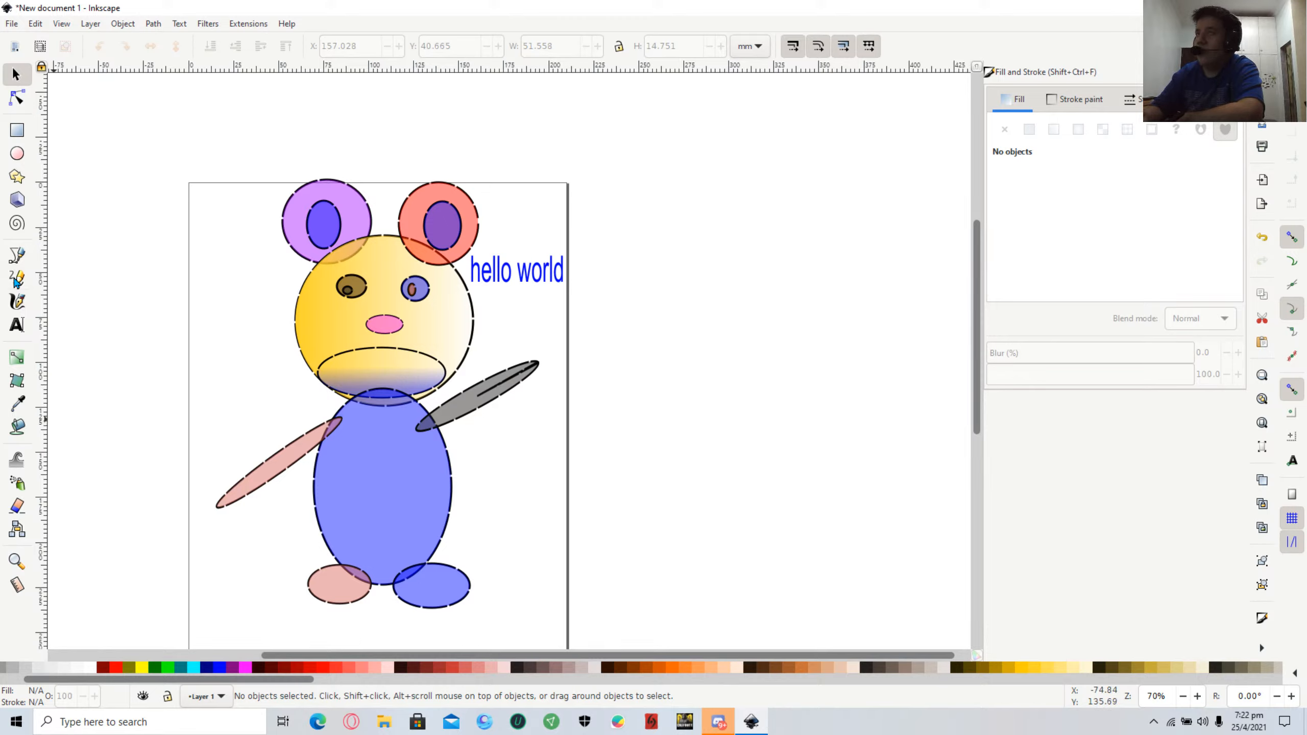
left_click(19, 131)
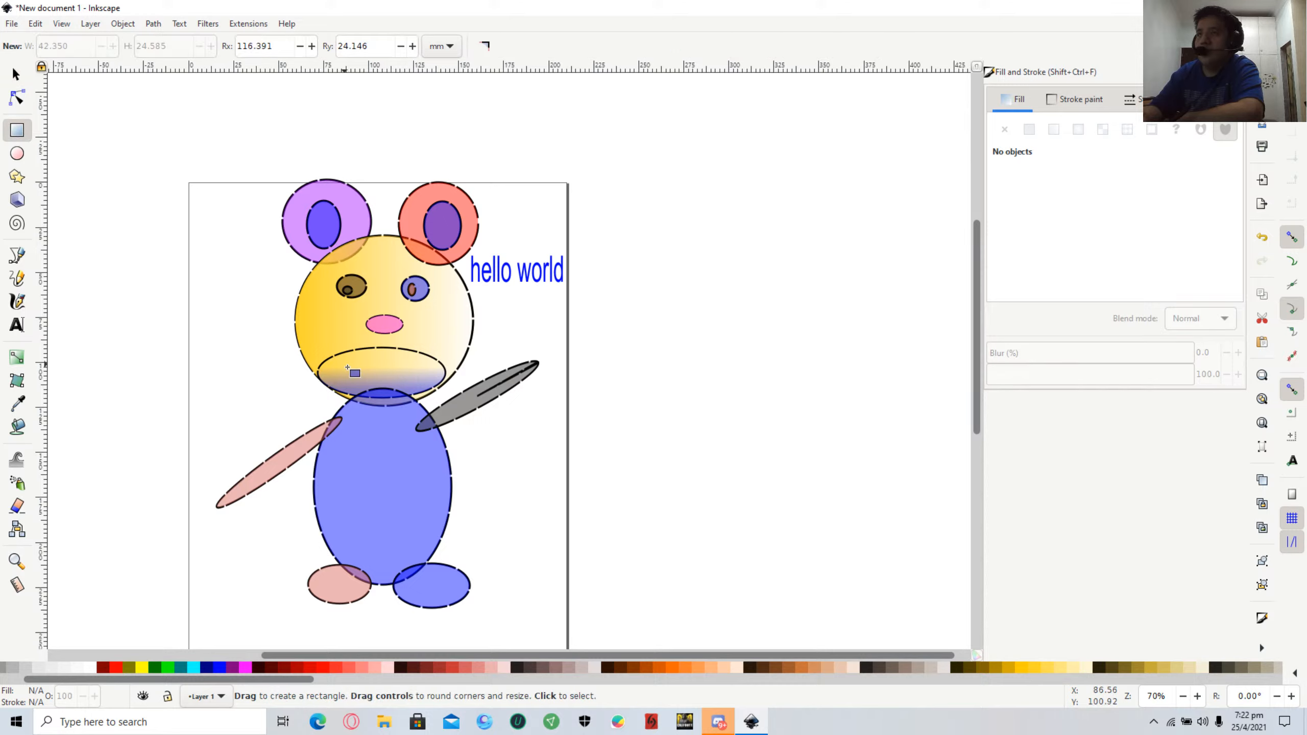
left_click_drag(346, 363, 364, 384)
key("Delete")
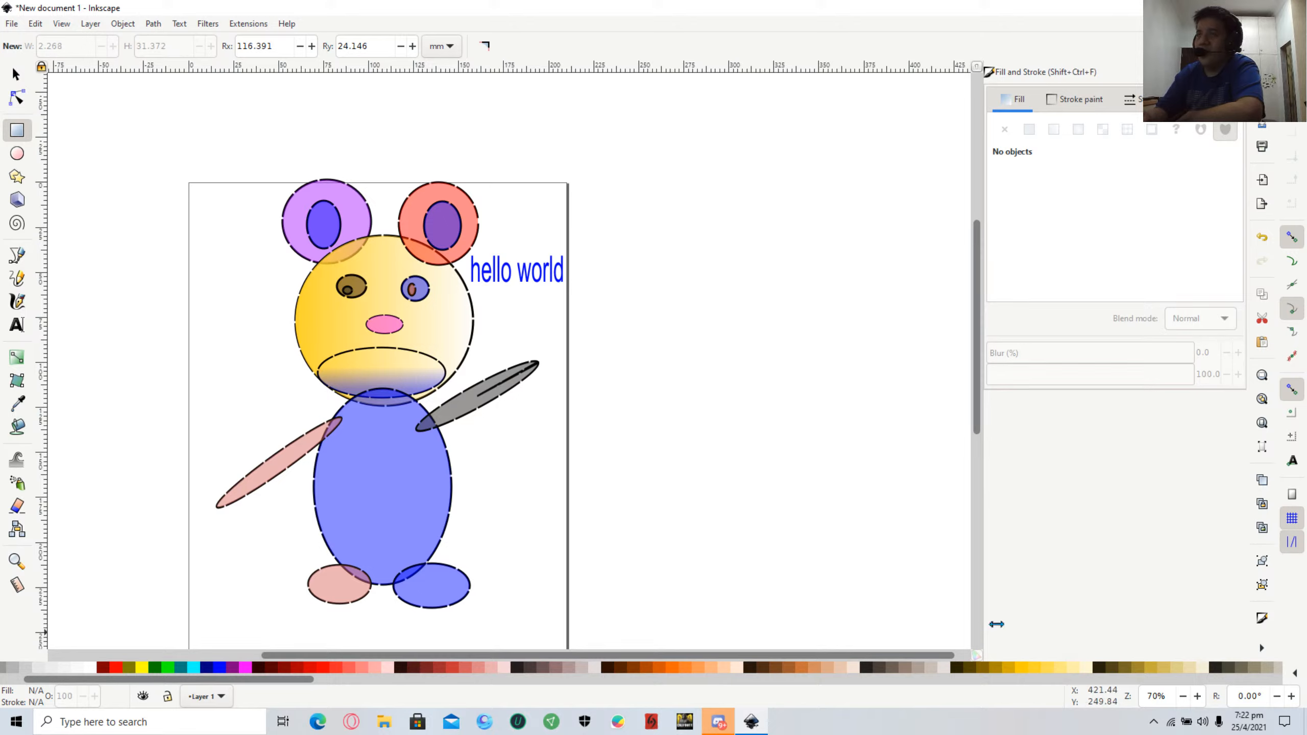
Draw a narrow blue ellipse with radii of about 2.3 and 9.3 mm below the nose and move it between the eyes.
left_click(17, 155)
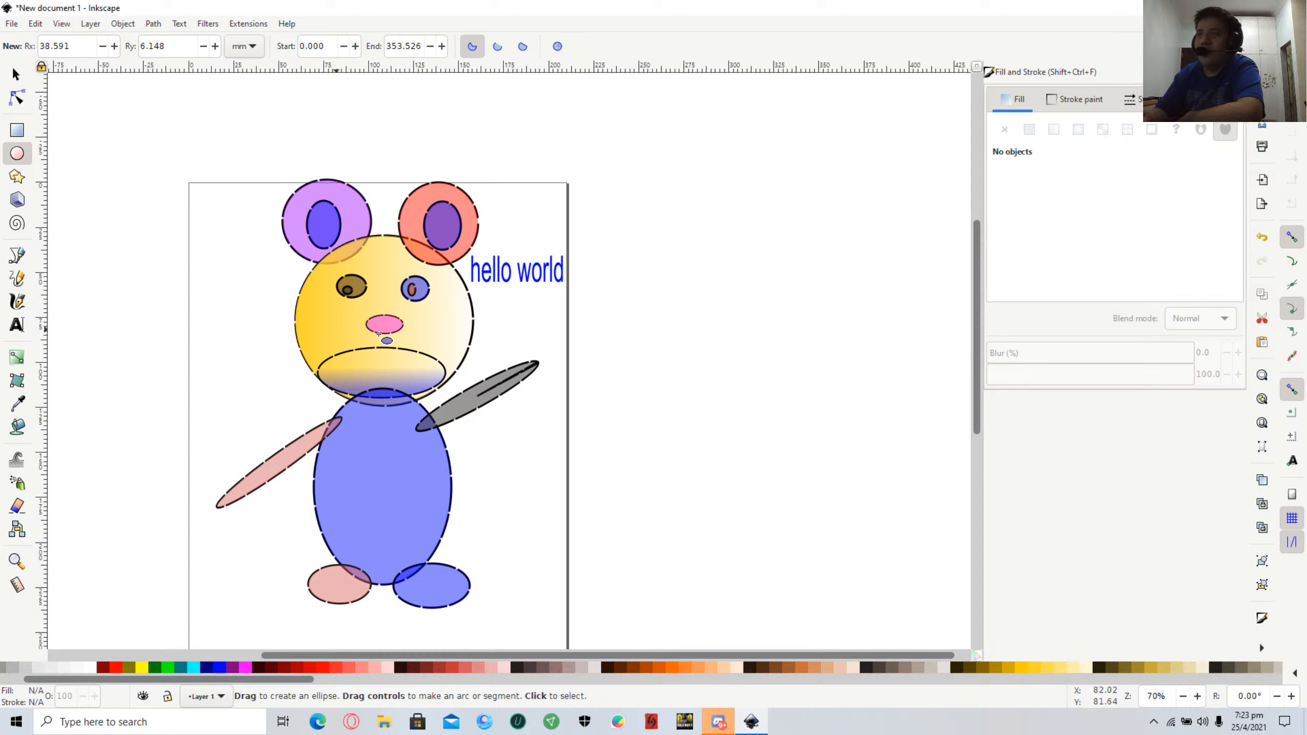
left_click_drag(387, 330, 395, 363)
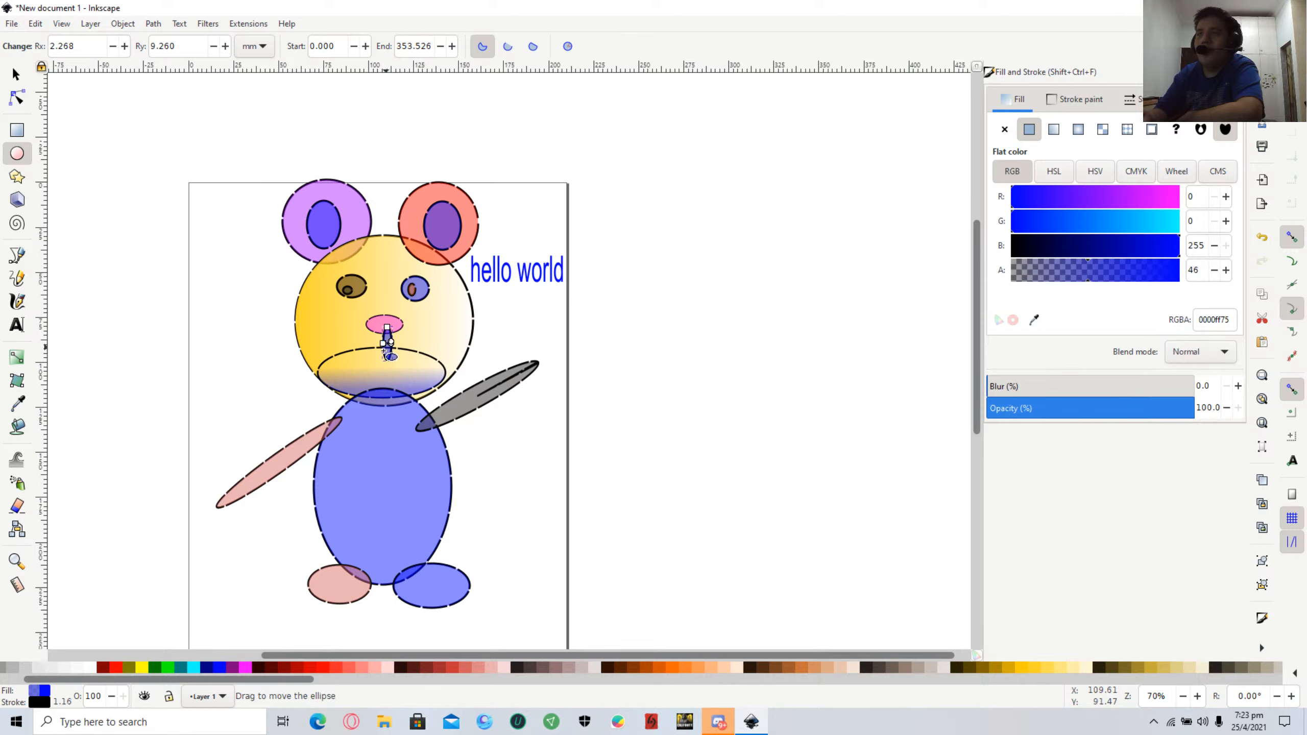
left_click(15, 75)
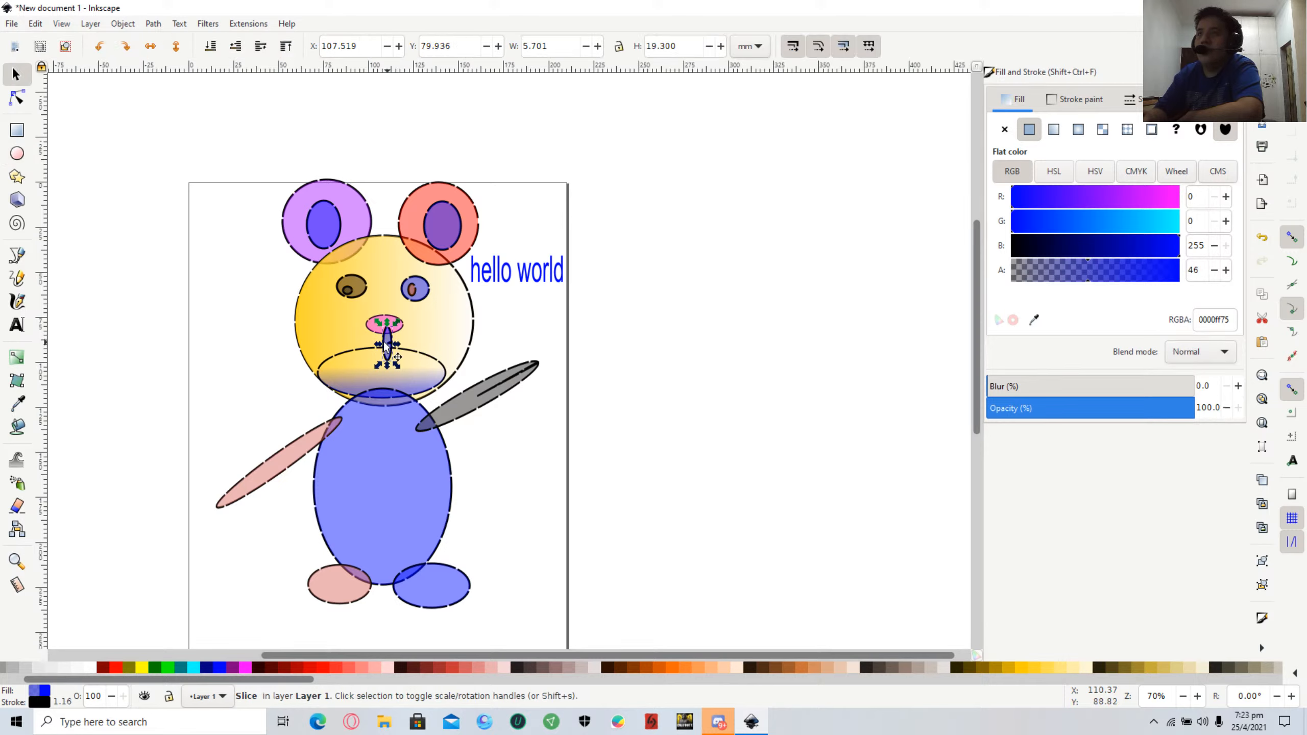
left_click_drag(385, 341, 381, 284)
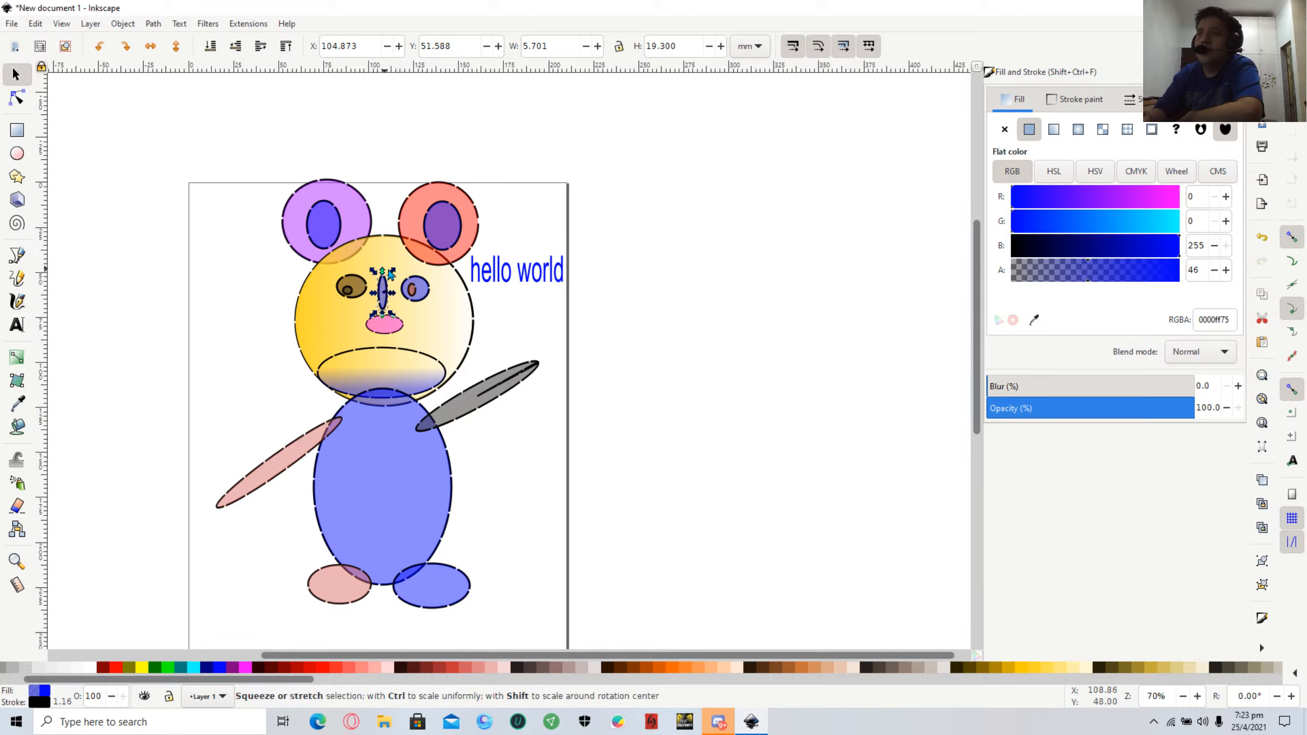
Reshape the narrow blue ellipse to about 11.2 by 11.1 mm and place it on the pink nose at about X 100.8, Y 75.1 mm.
left_click_drag(392, 273, 402, 263)
left_click_drag(417, 271, 376, 335)
key("Escape")
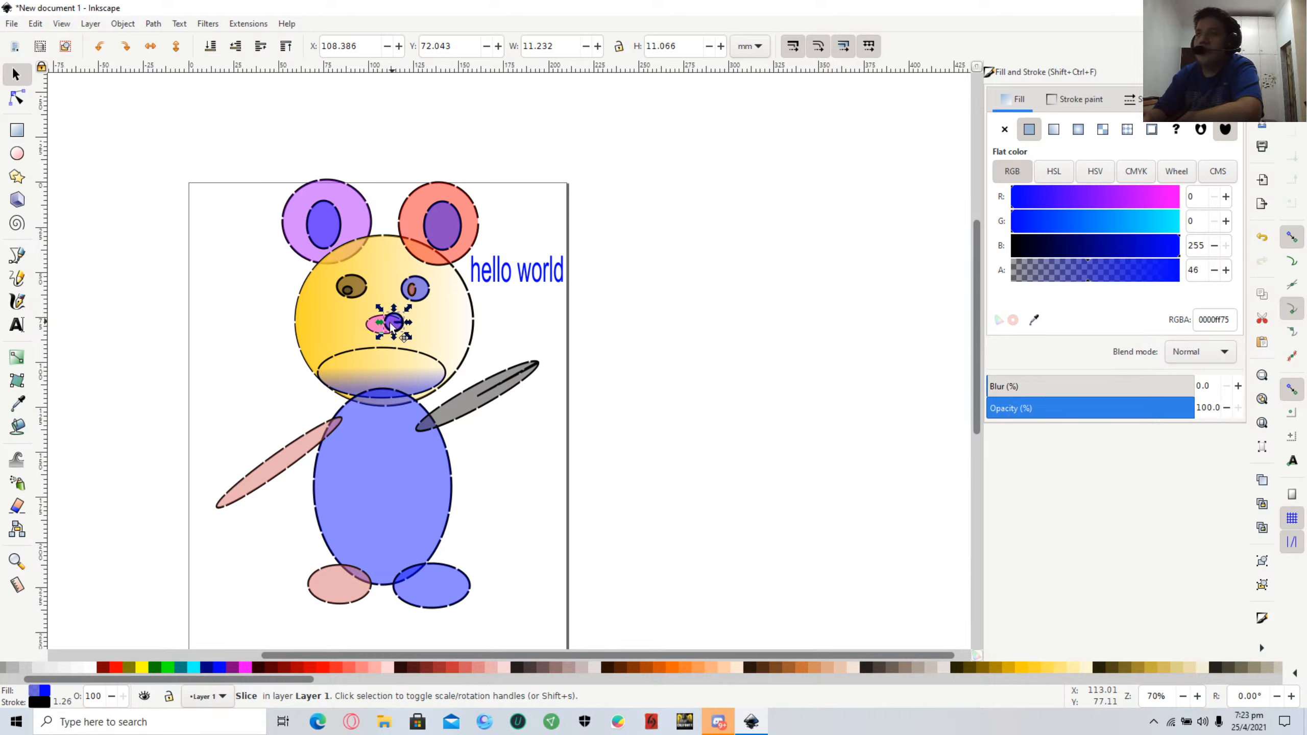
left_click_drag(391, 325, 380, 331)
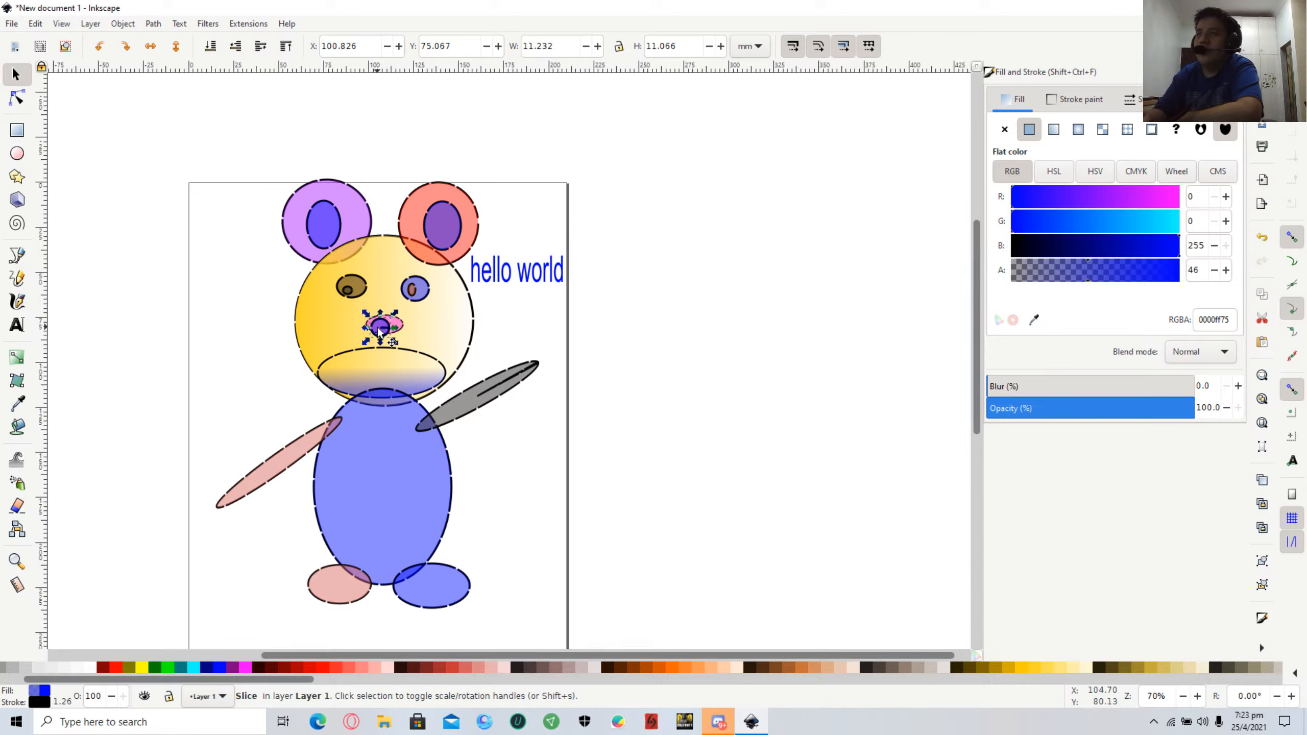
Reshape the blue ellipse on the nose into a narrow upright shape and place it directly below the nose.
left_click(642, 325)
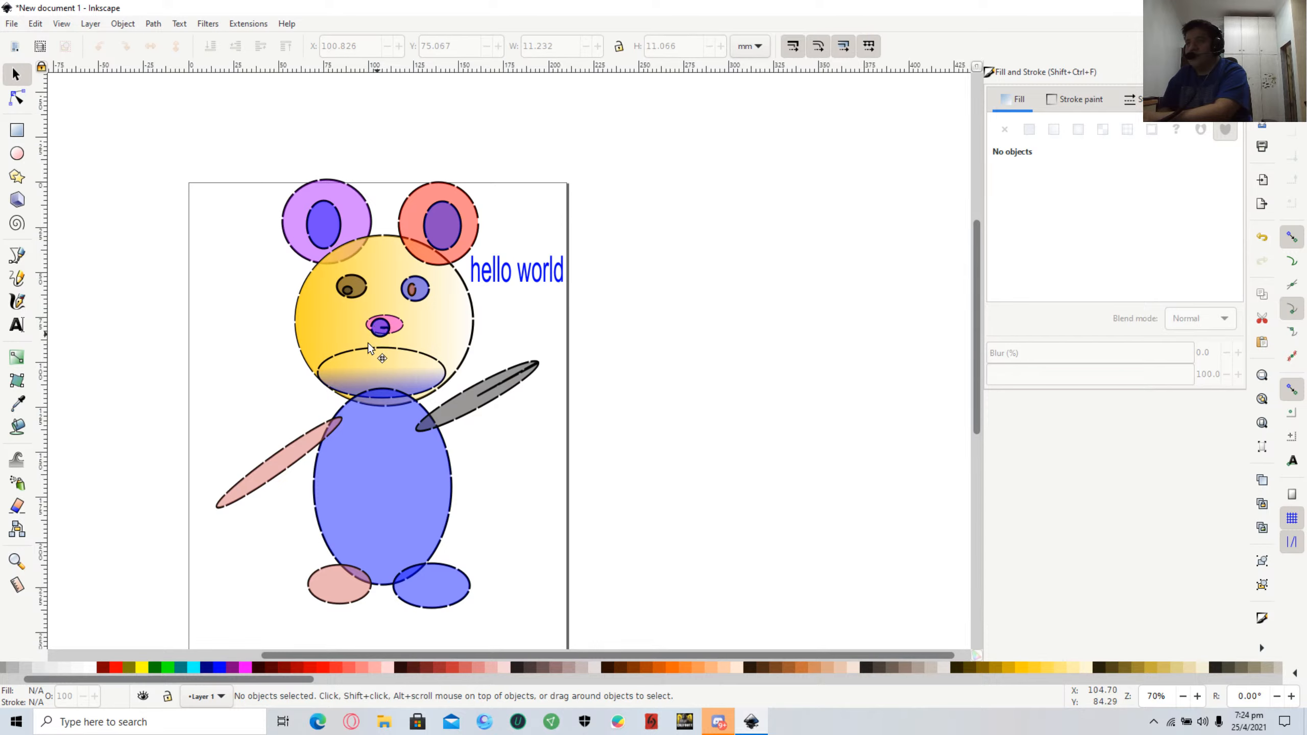
left_click(381, 327)
left_click_drag(382, 326, 306, 290)
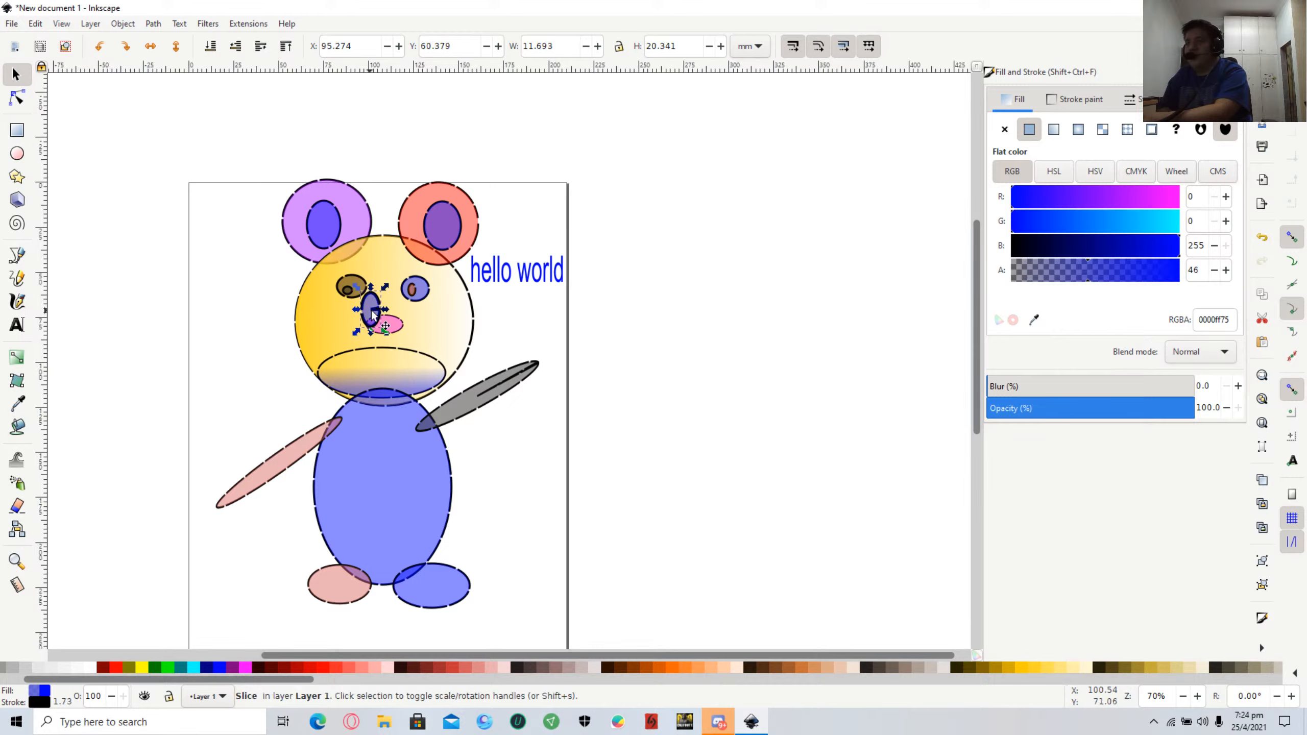
left_click_drag(385, 311, 389, 357)
left_click(299, 319)
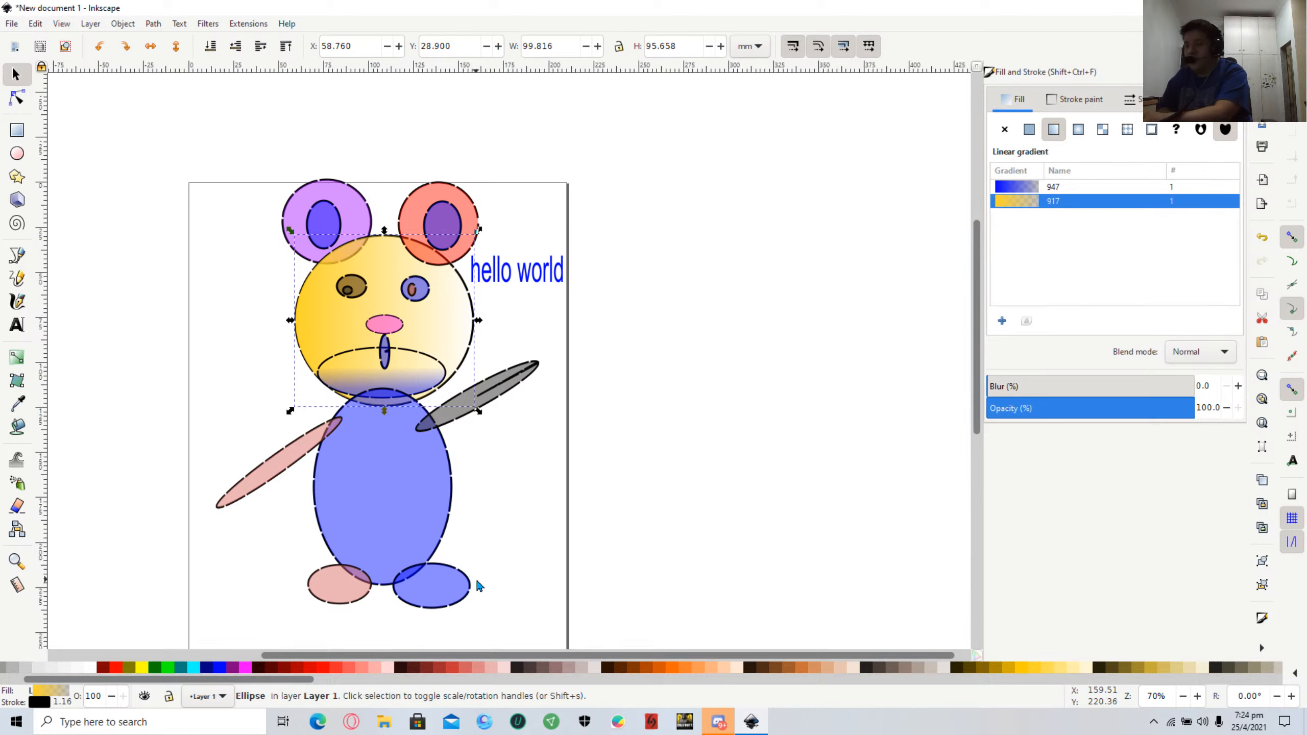
Draw two flat blue ellipses either side of the narrow one, the left with radii of about 17.6 and 4.4 mm, and remove the stray small ellipse.
left_click(16, 152)
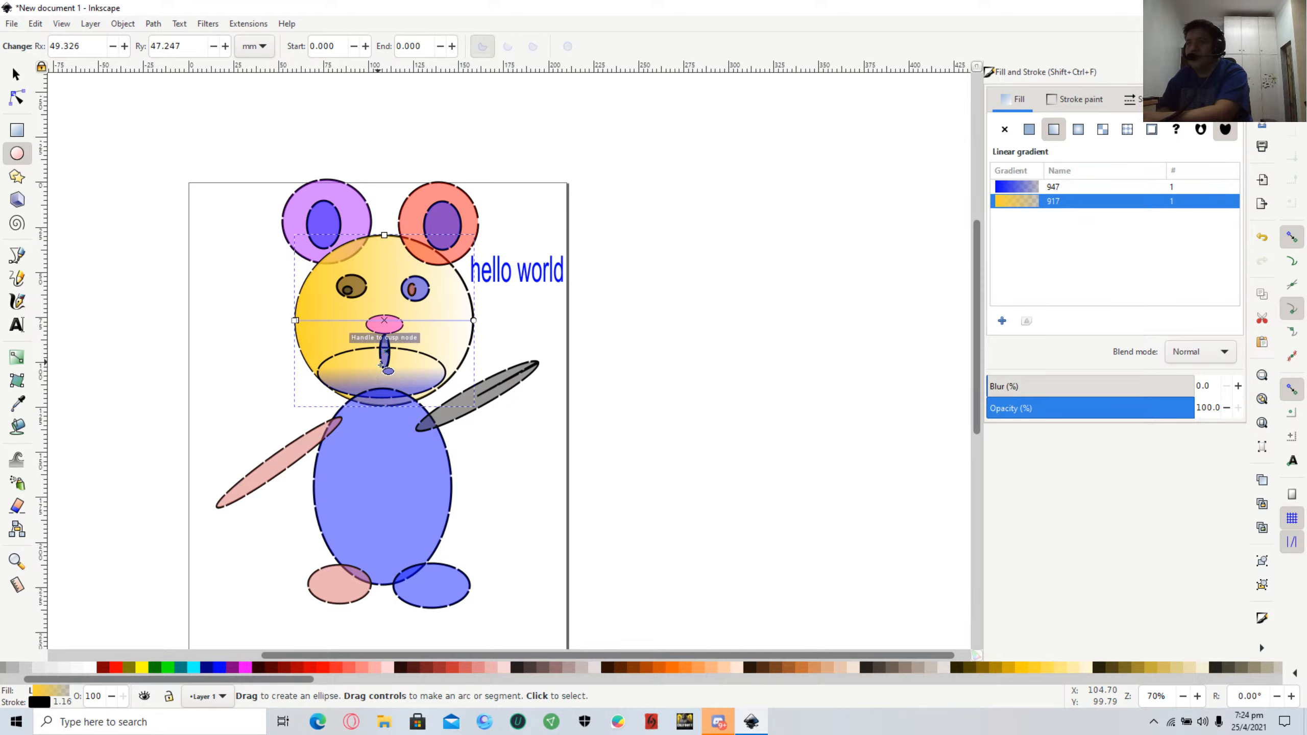
mouse_move(385, 352)
left_mouse_down()
mouse_move(340, 373)
mouse_move(308, 369)
mouse_move(324, 371)
left_mouse_up()
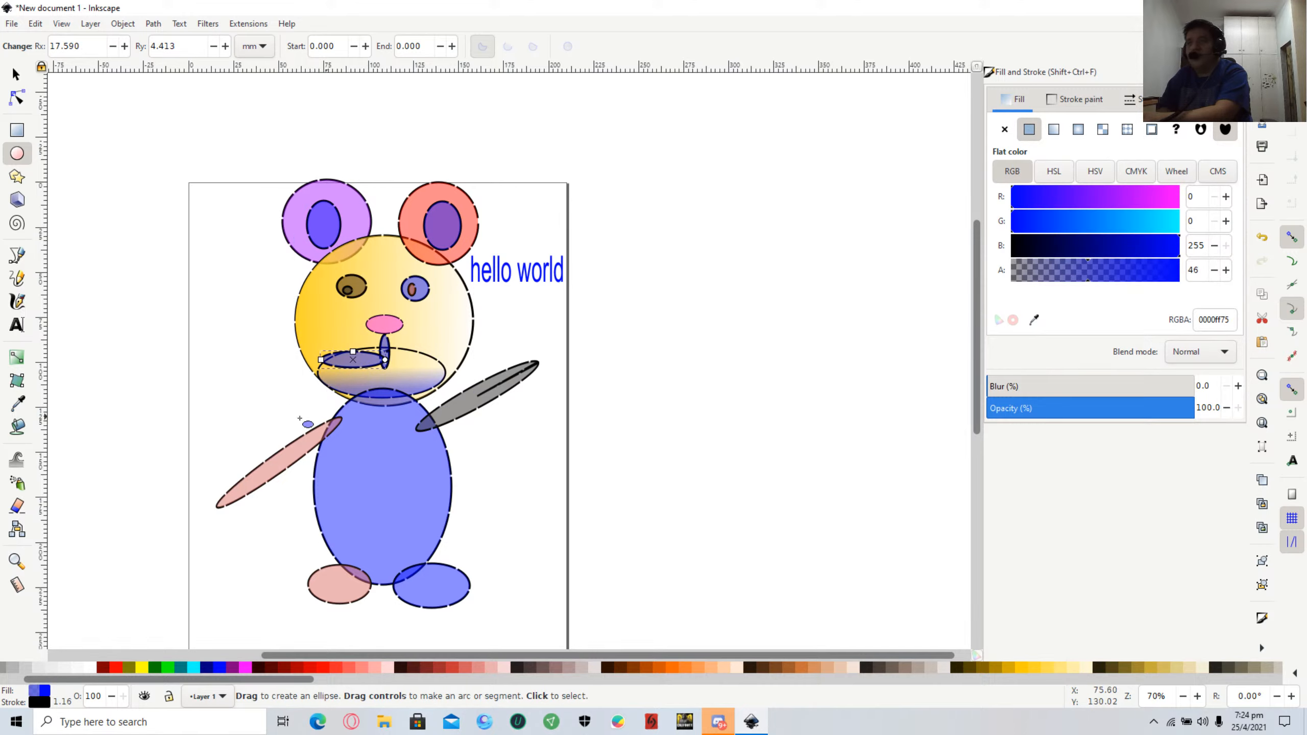
left_click(140, 269)
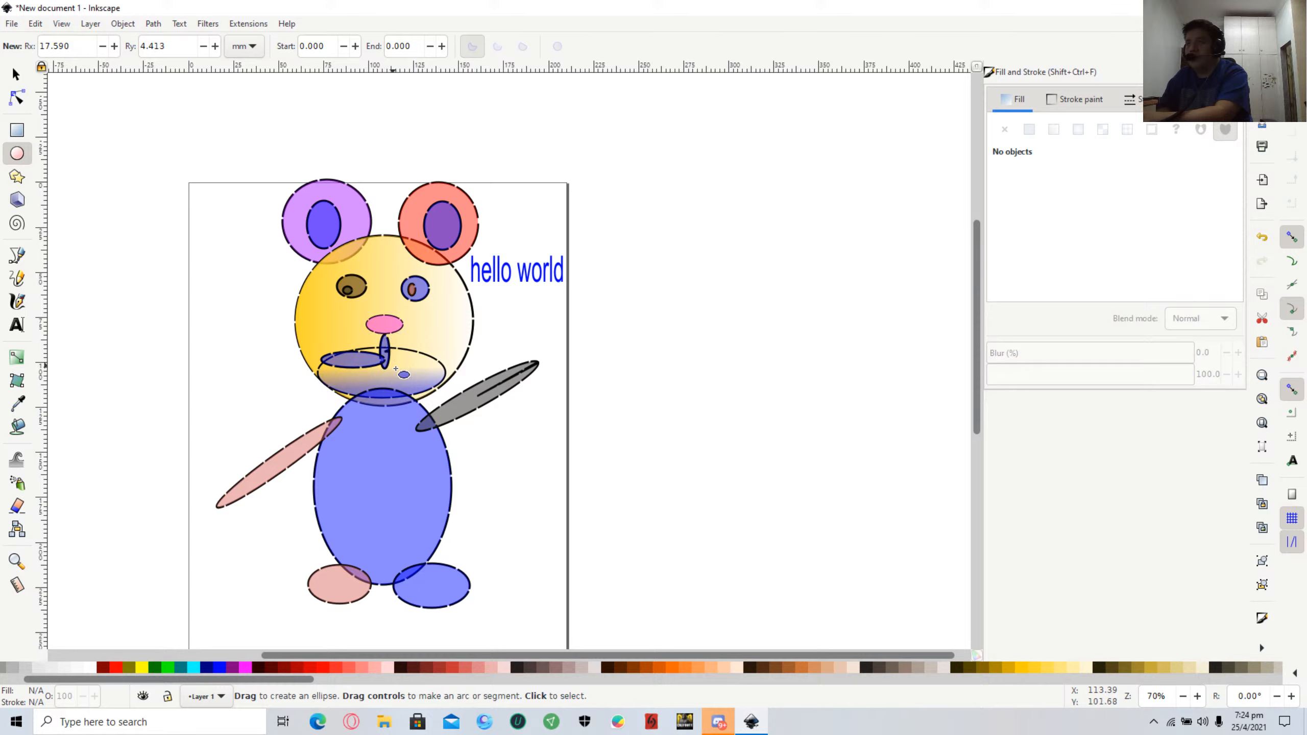
mouse_move(398, 366)
left_mouse_down()
mouse_move(469, 376)
mouse_move(412, 367)
left_mouse_up()
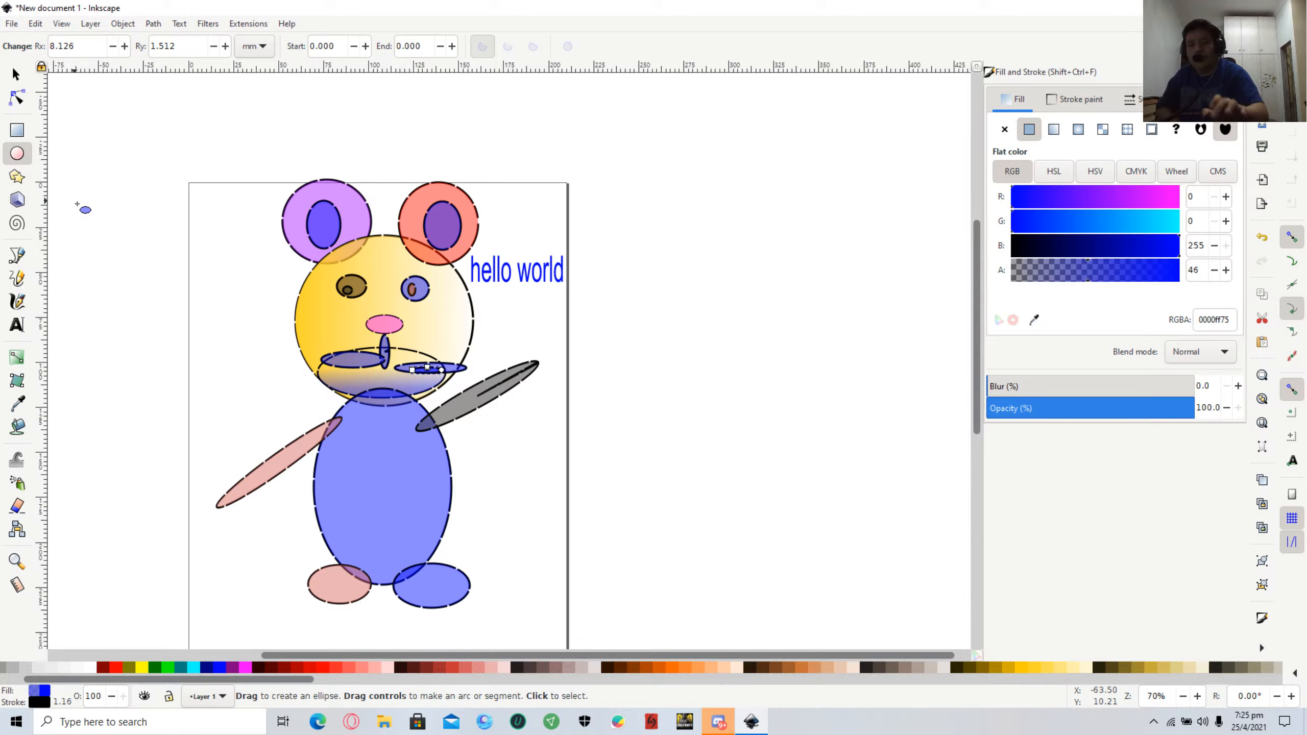
key("Escape")
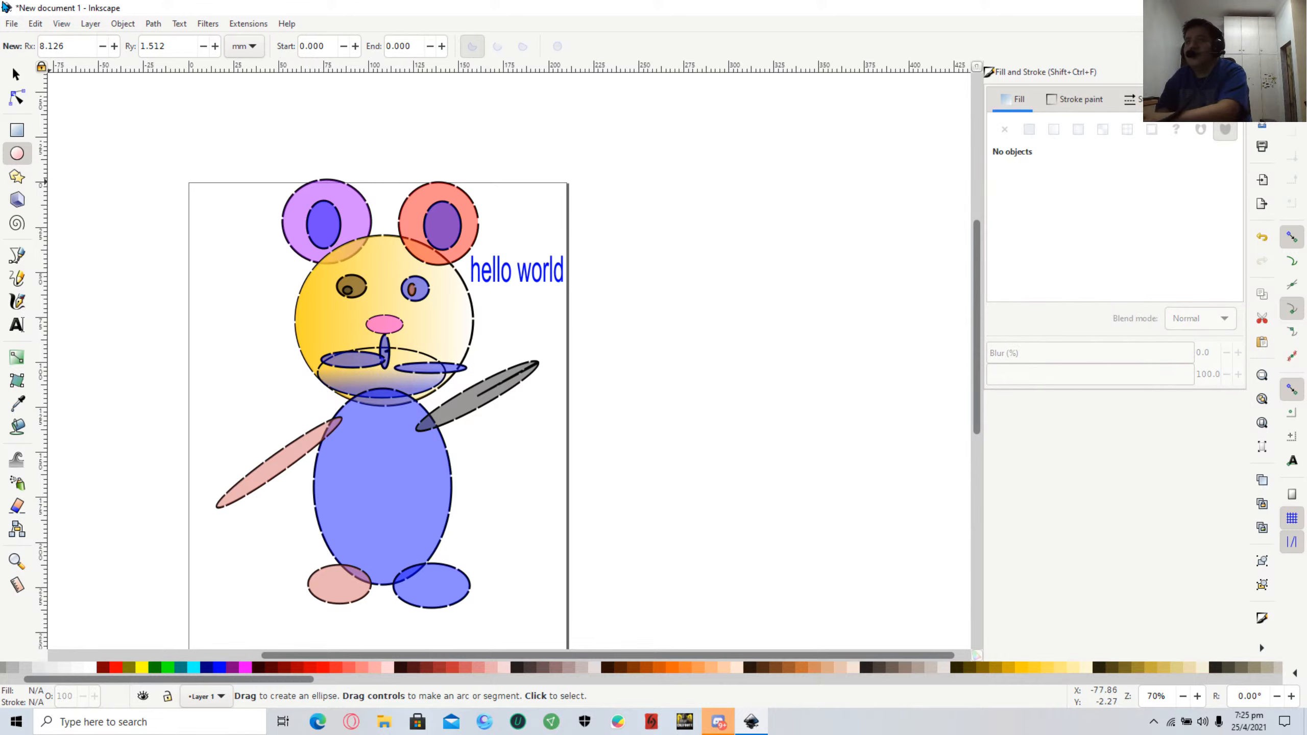
Move the right flat blue ellipse to about X 106.0, Y 95.4 mm so it meets the left one below the nose.
left_click(14, 76)
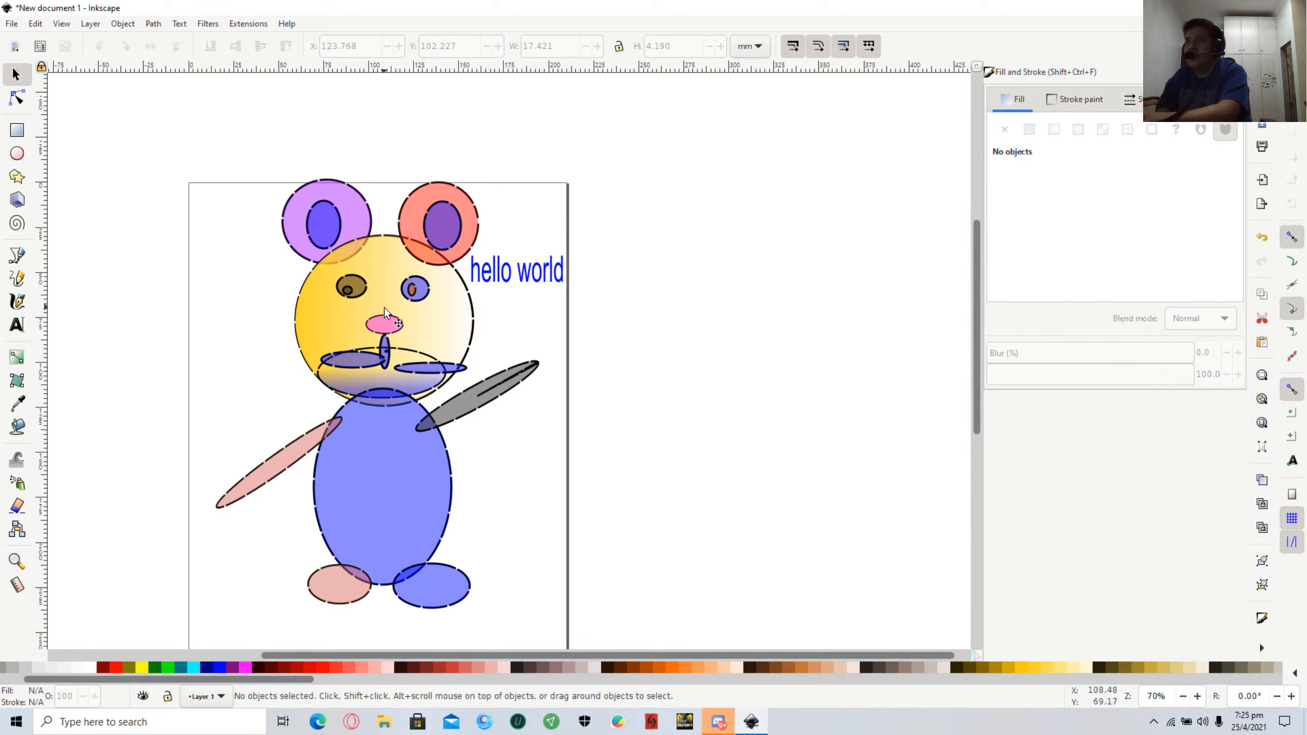
left_click(394, 356)
left_click_drag(422, 367, 408, 363)
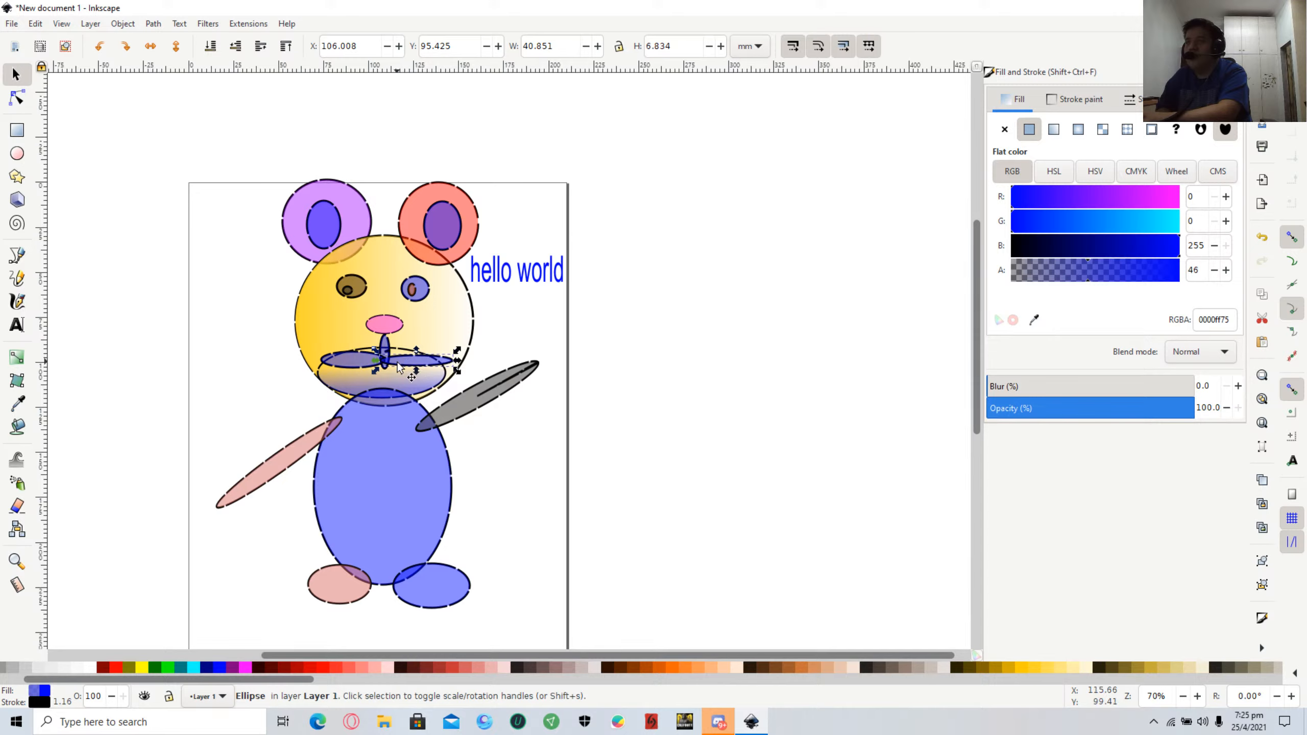
left_click(469, 320)
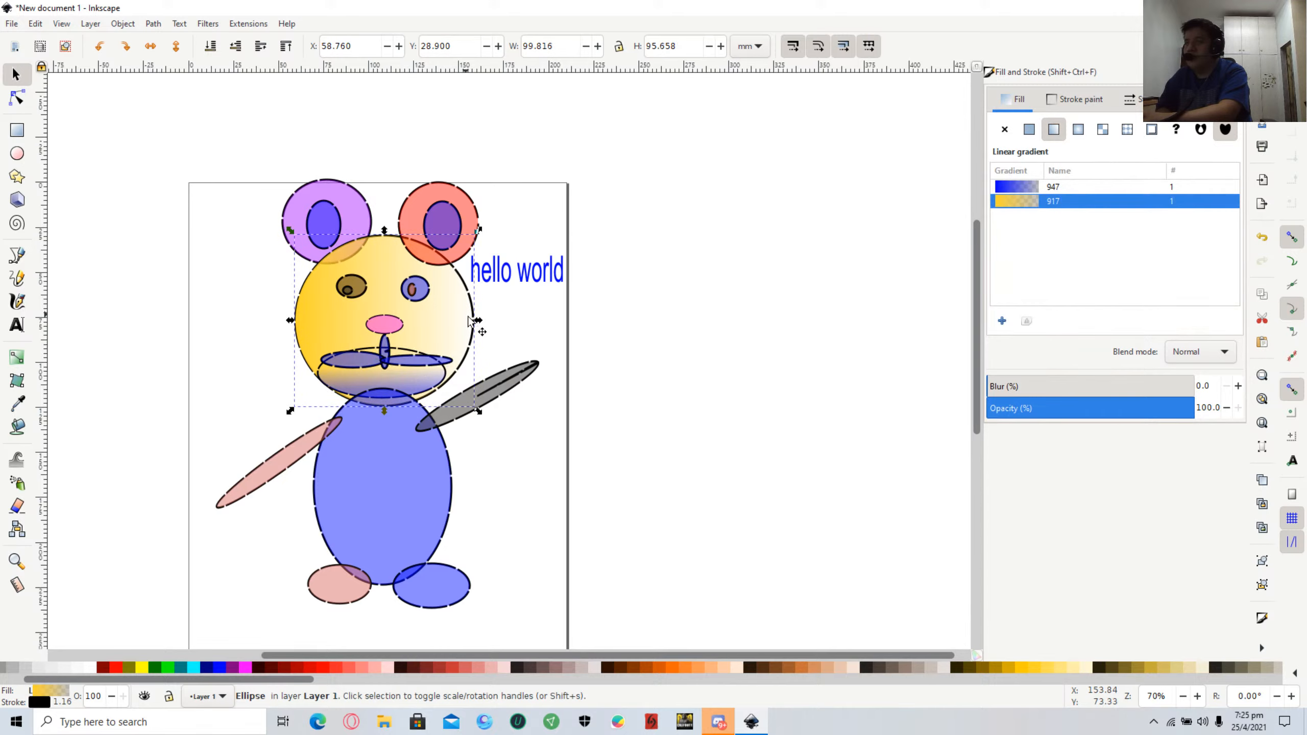
left_click(685, 434)
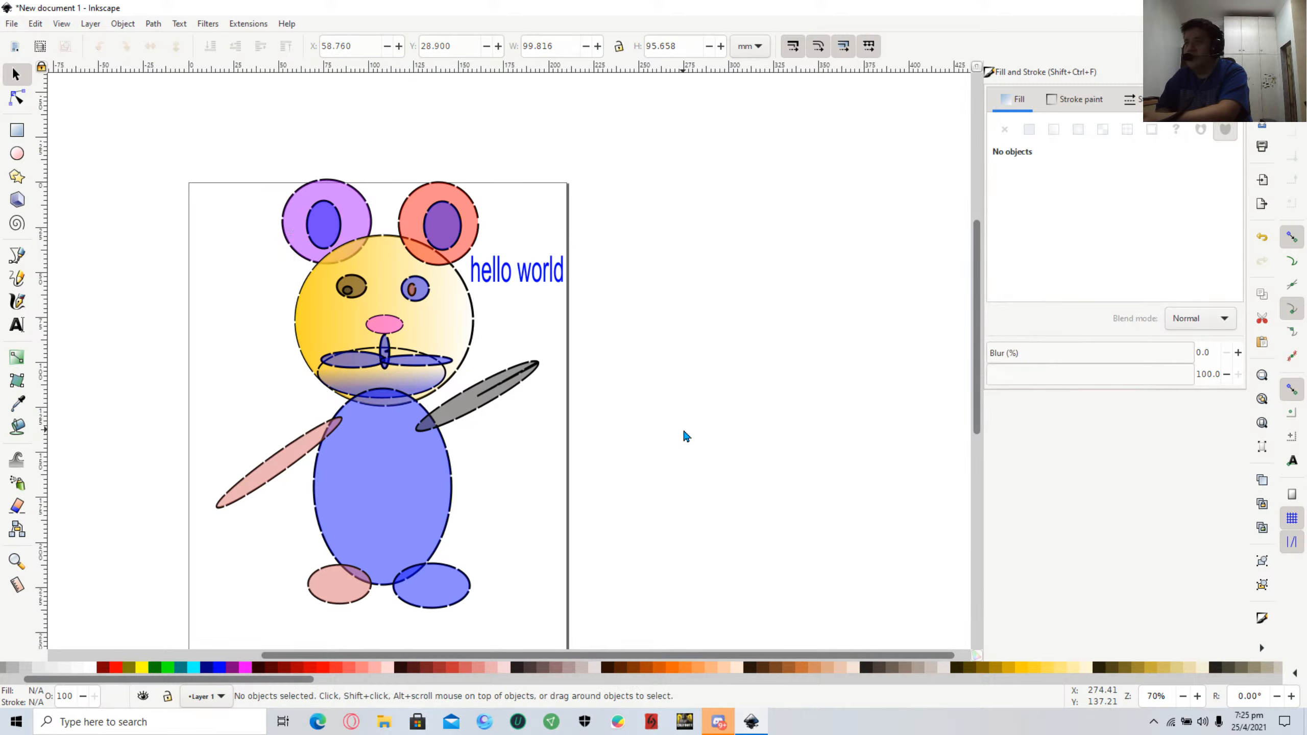
Resize the left flat blue ellipse to about 33.3 by 8.5 mm.
left_click(362, 363)
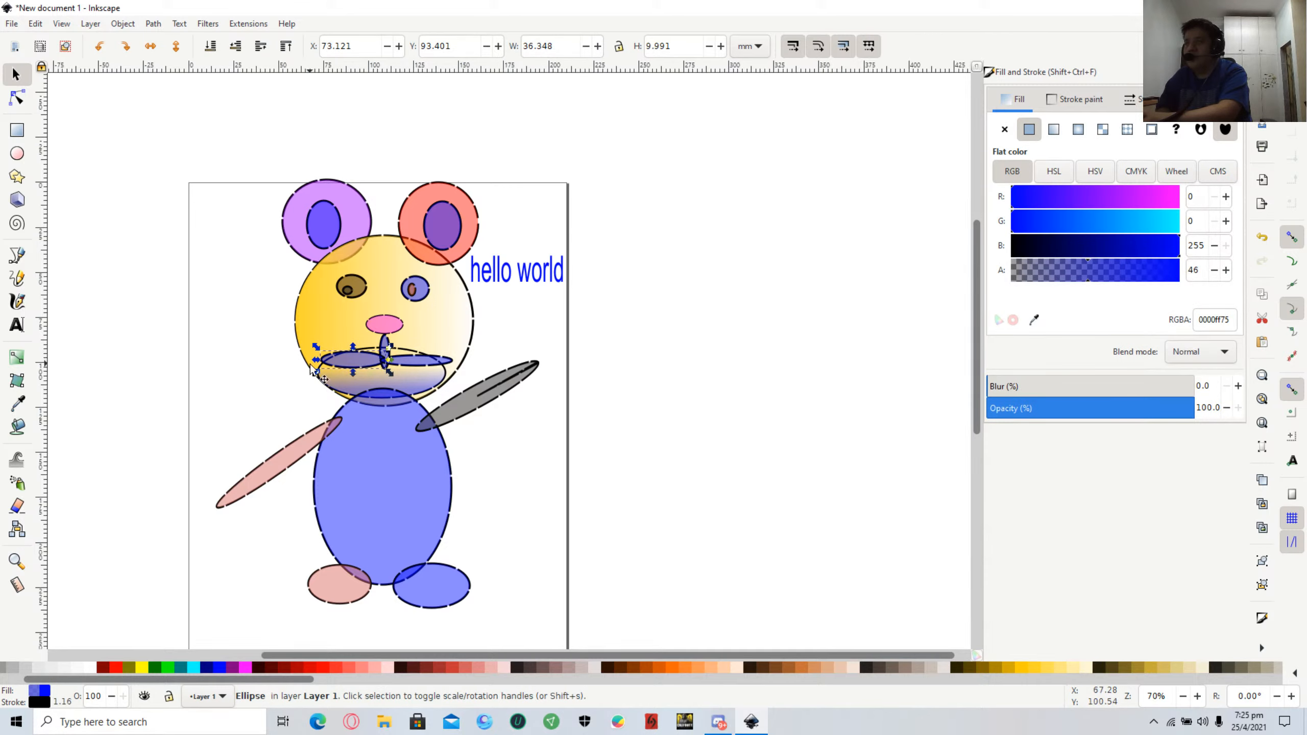
left_click_drag(311, 358, 311, 361)
left_click(325, 362)
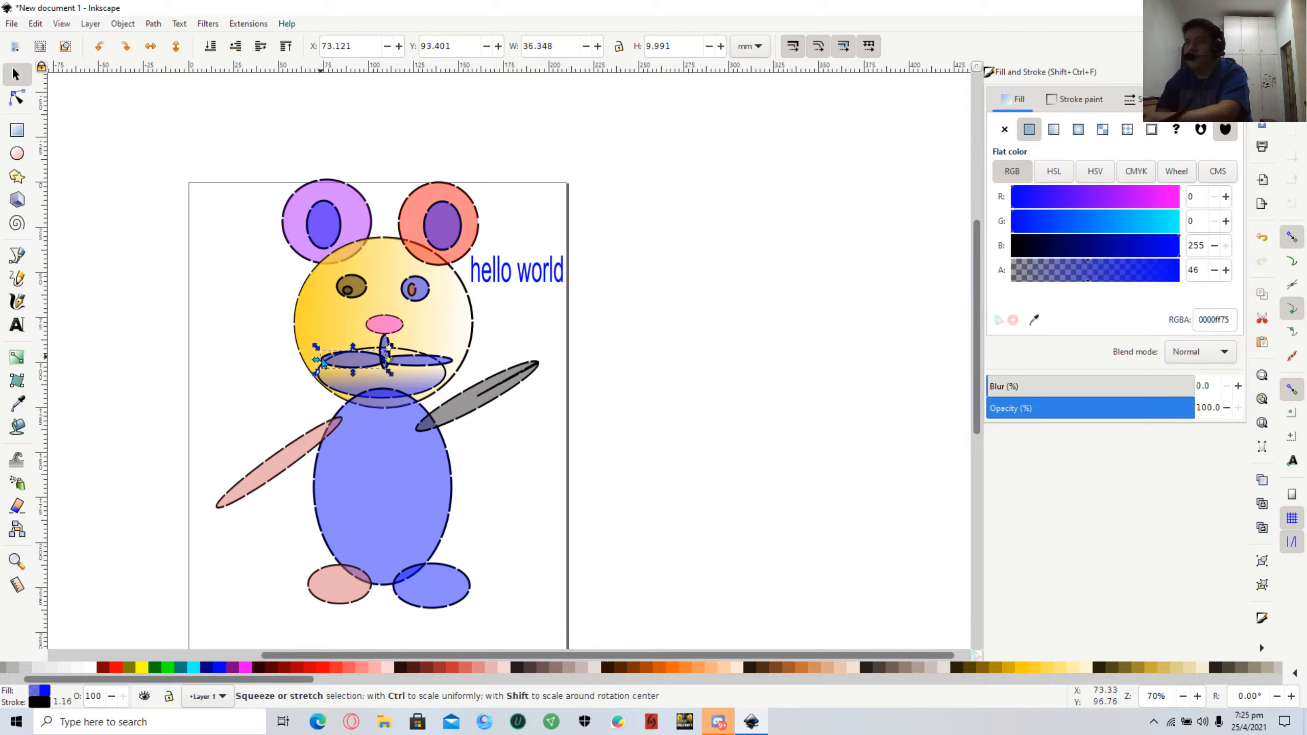
left_click_drag(317, 361, 323, 355)
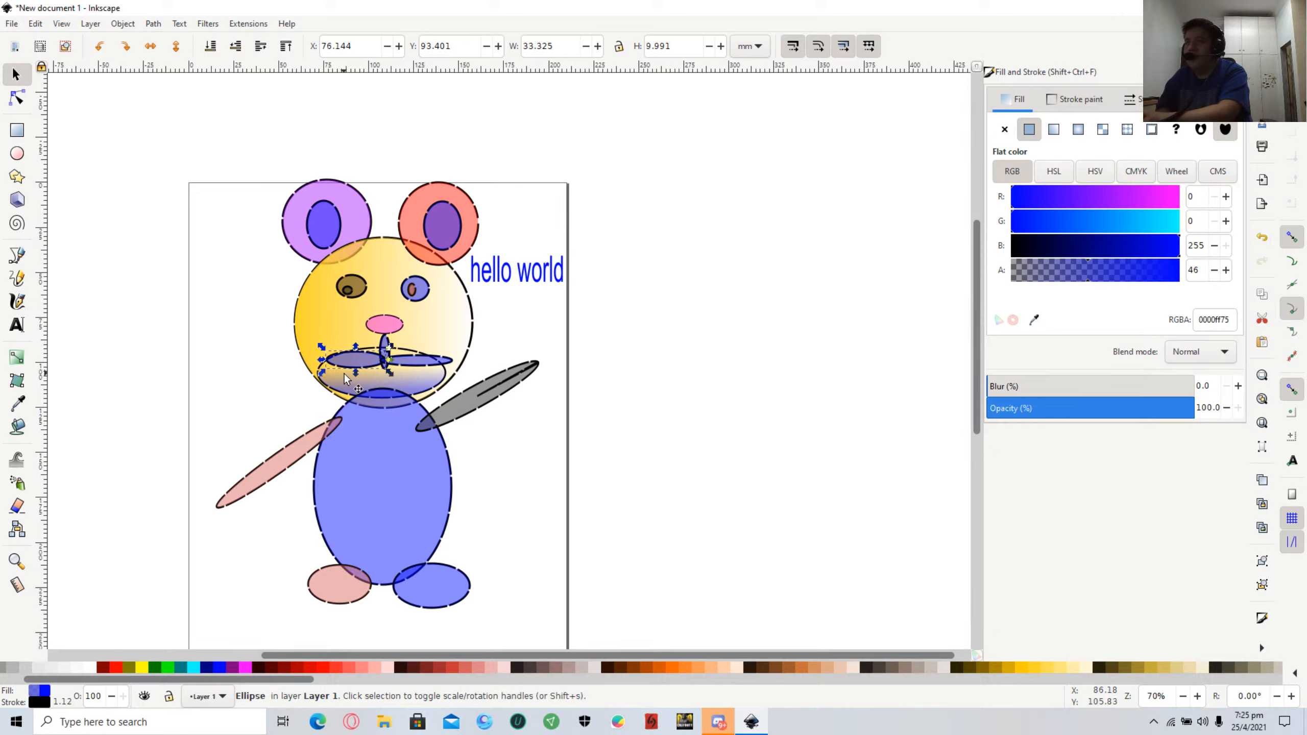
left_click_drag(362, 380, 361, 380)
left_click(503, 318)
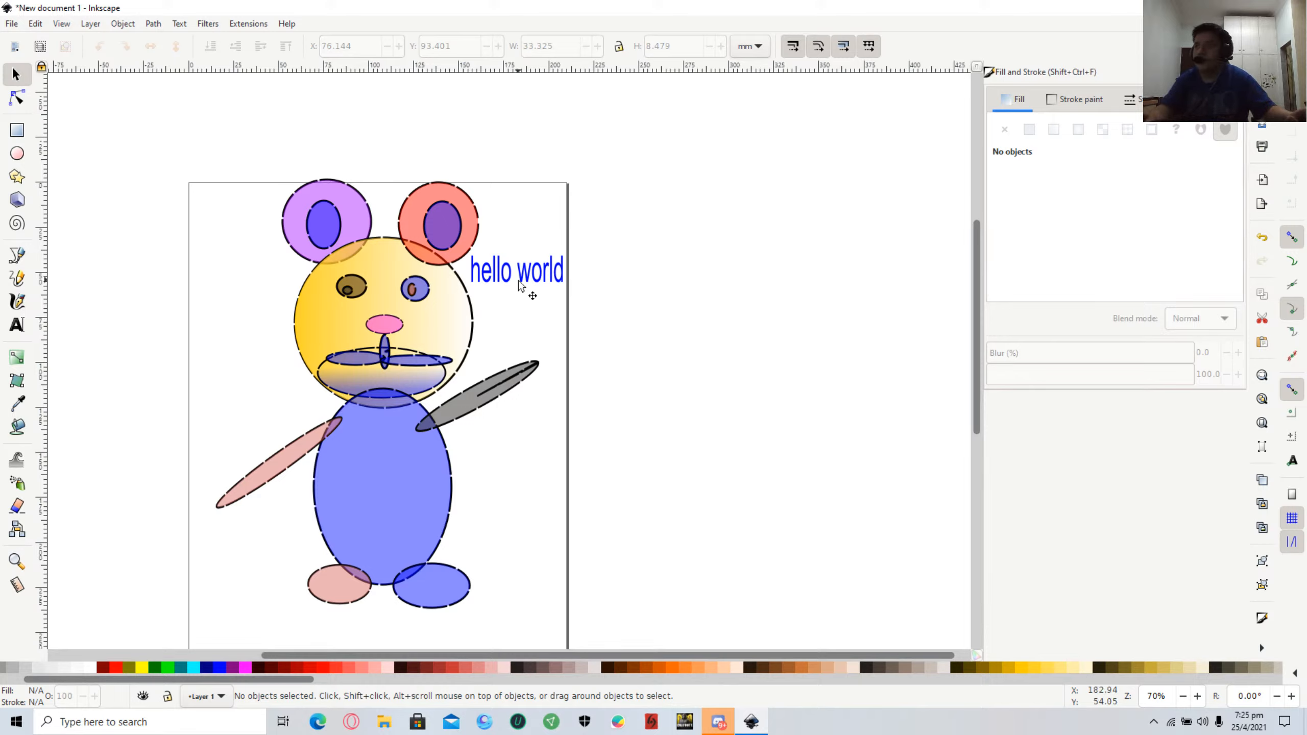
key("alt+z")
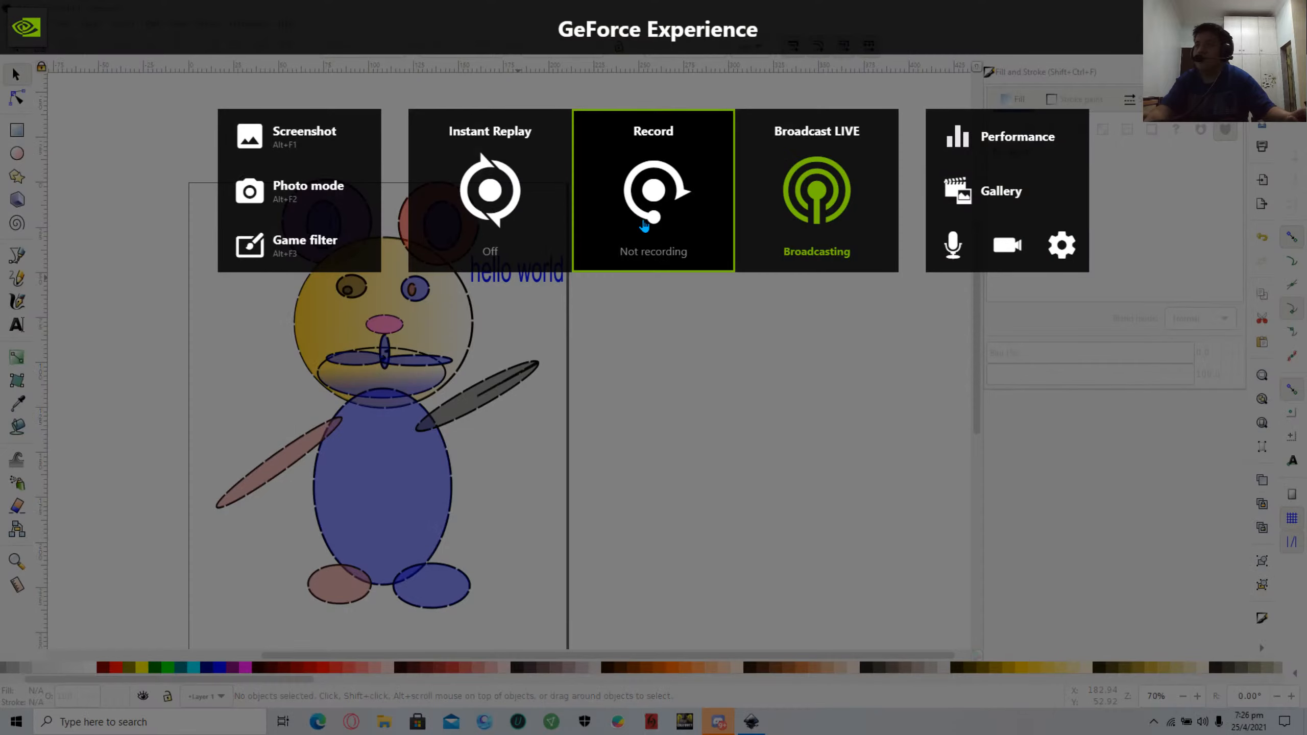
left_click(836, 218)
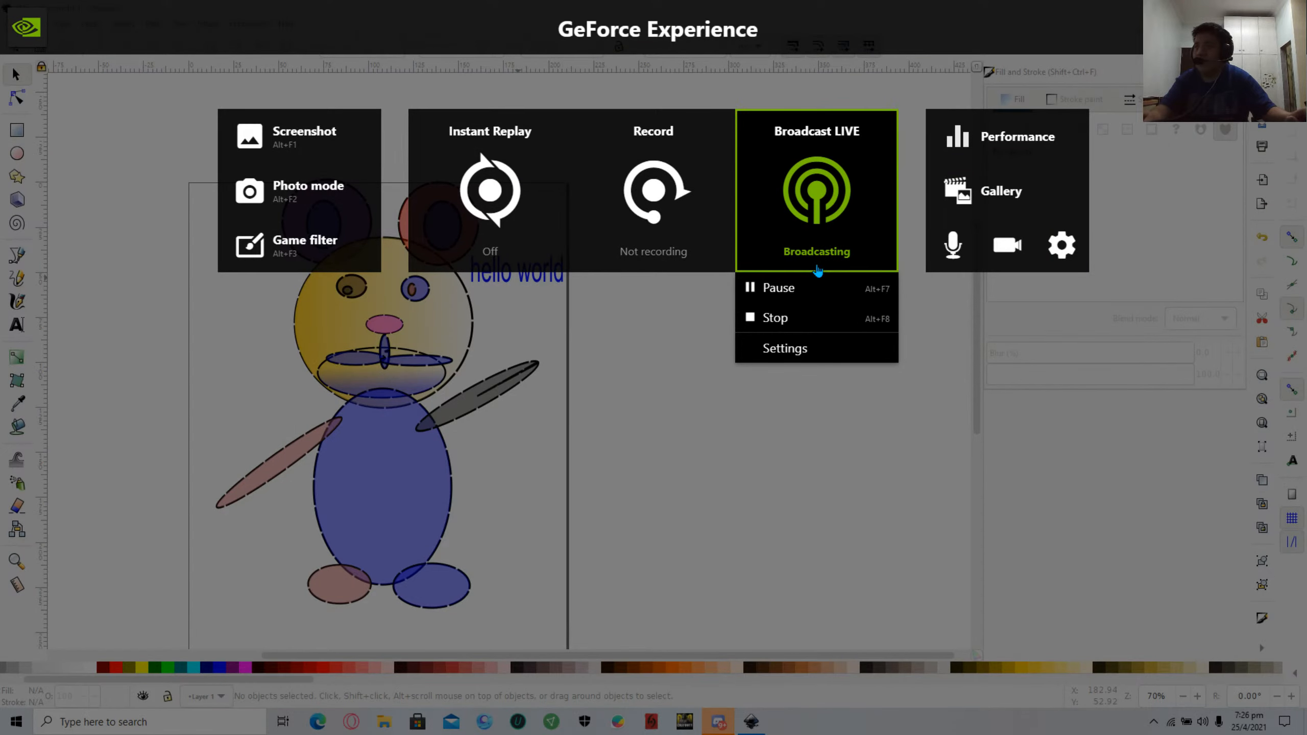
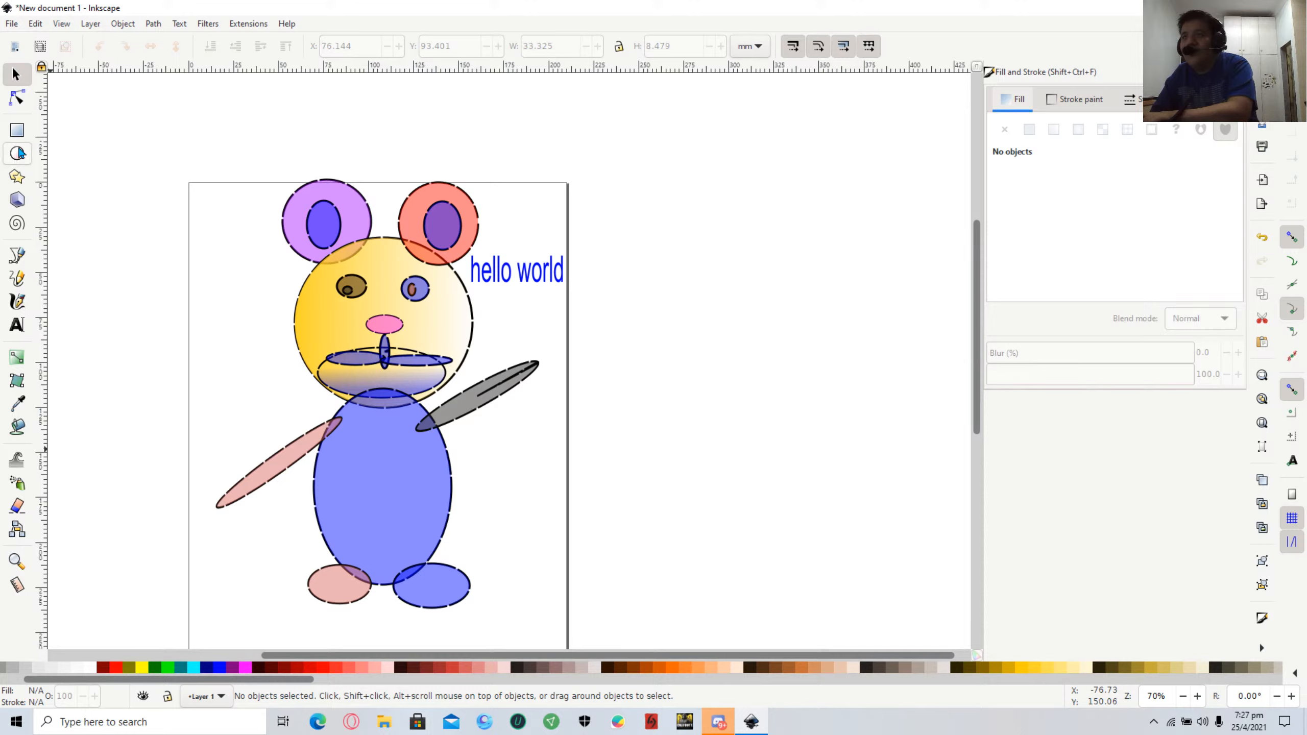
Draw a tall blue ellipse with radii of about 16.1 and 35.3 mm and center it on the body at about X 89.4, Y 132.5 mm.
left_click(17, 155)
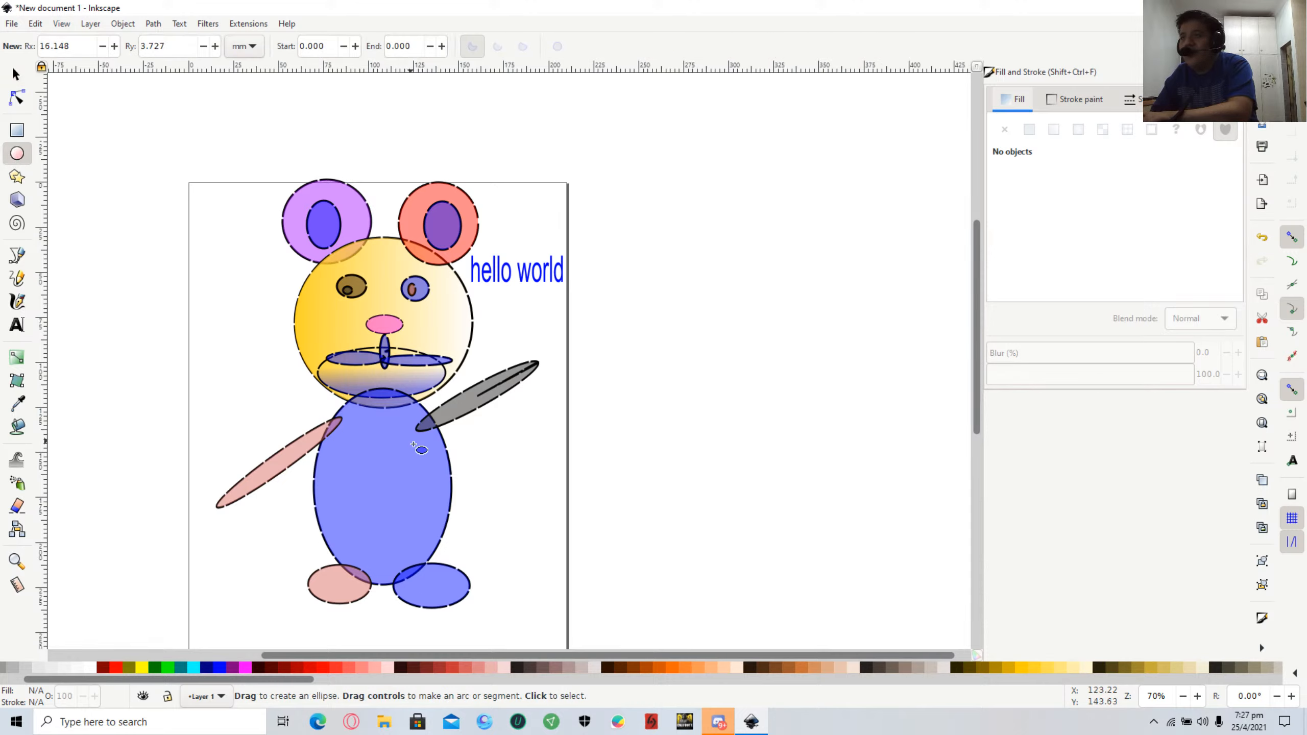
mouse_move(368, 439)
left_mouse_down()
mouse_move(441, 519)
mouse_move(426, 567)
left_mouse_up()
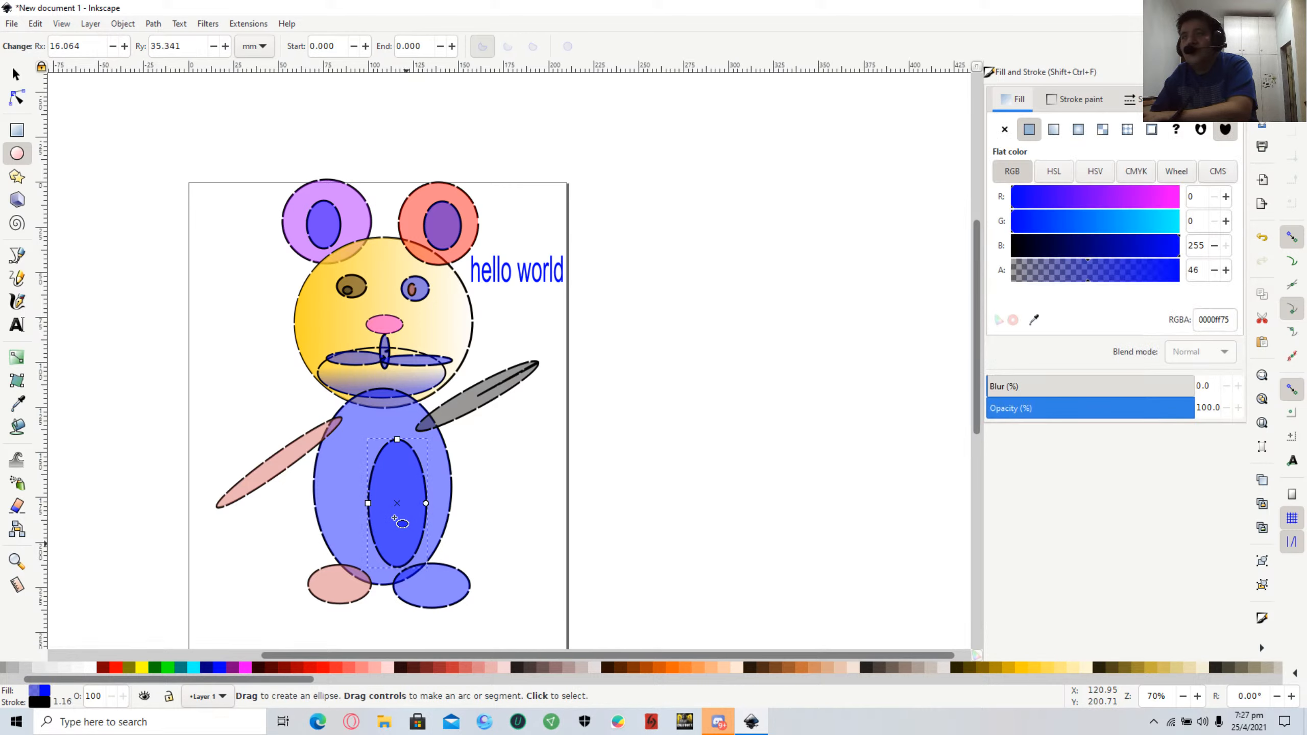
left_click(17, 77)
left_click_drag(403, 474, 385, 455)
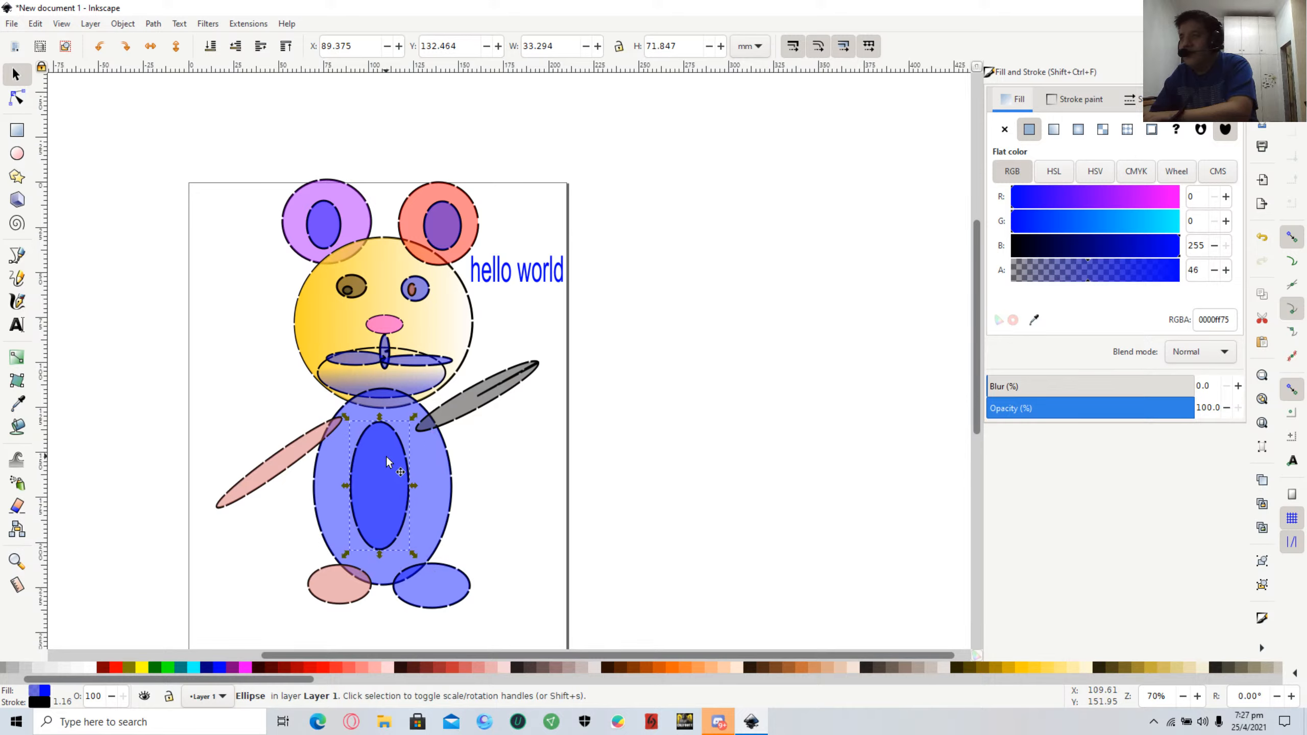
Try orange FF9955, brown C87137 and A05A2C, and grey-green 5D6C53 and 3E4837 fills on the belly ellipse.
left_click(700, 668)
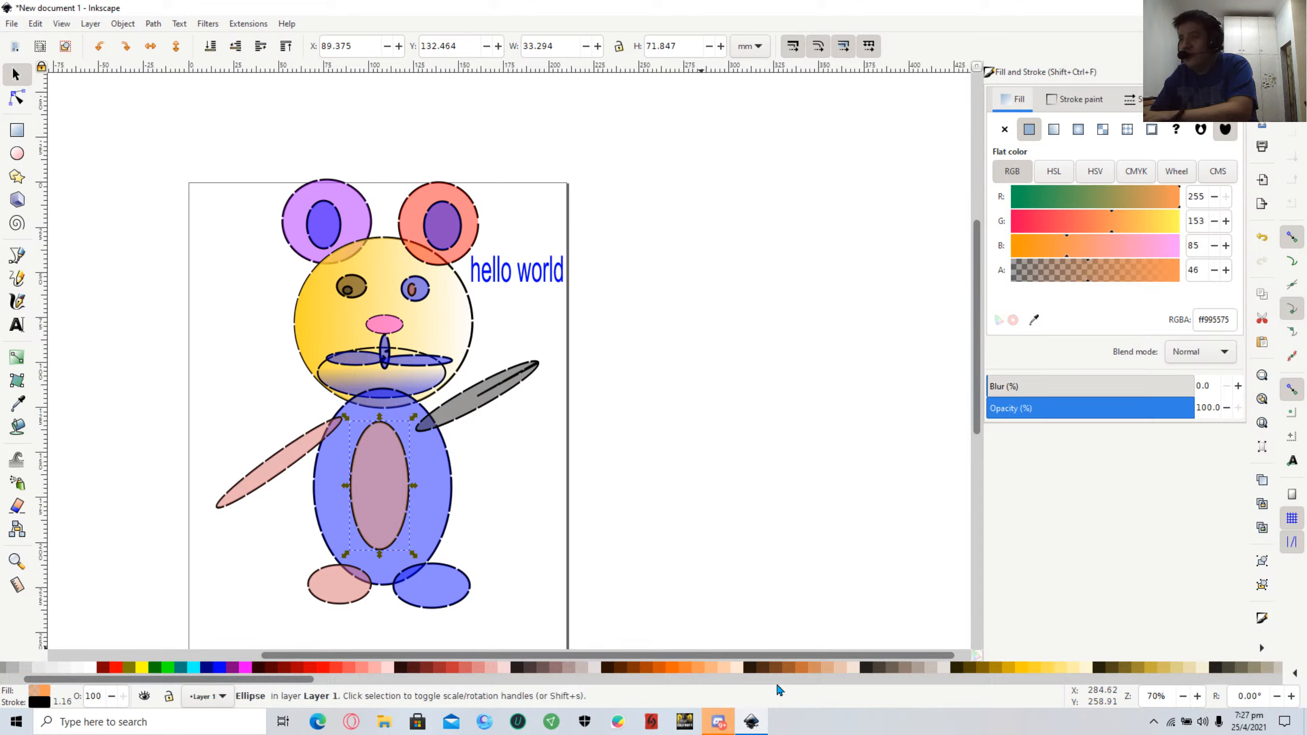
left_click(796, 673)
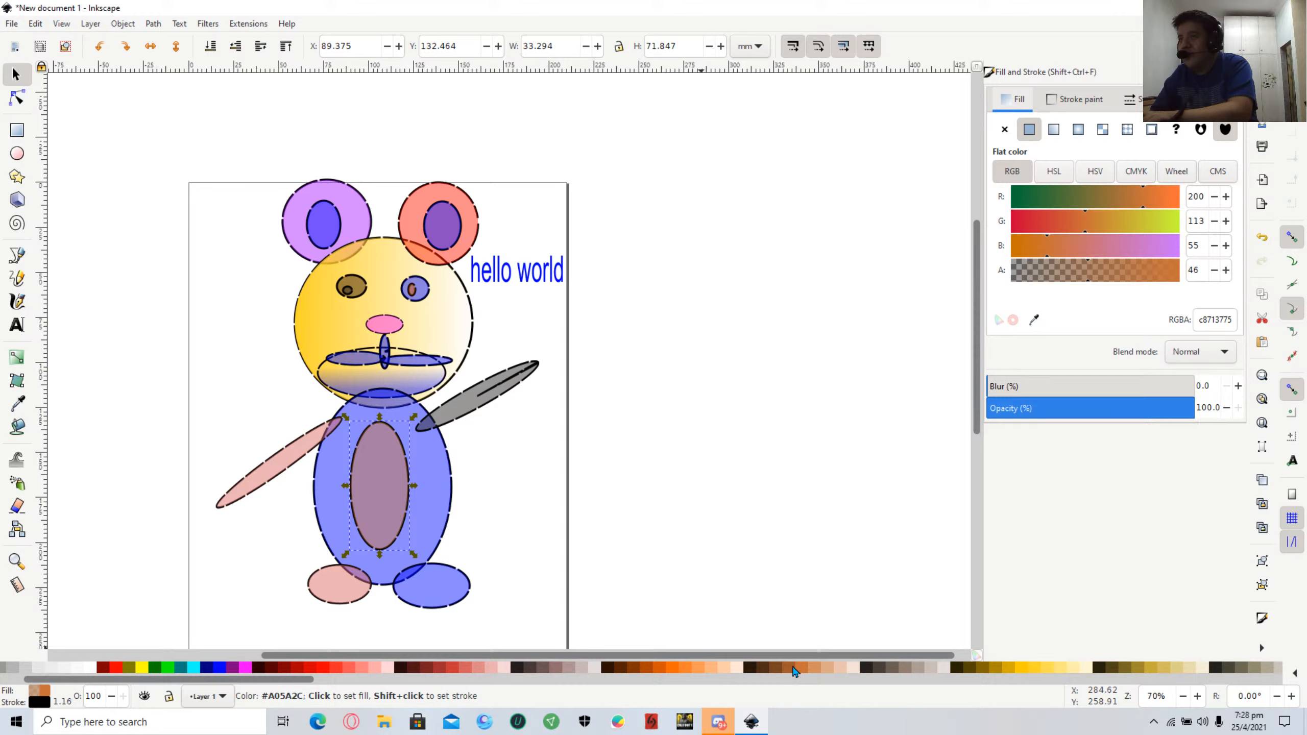
left_click(793, 668)
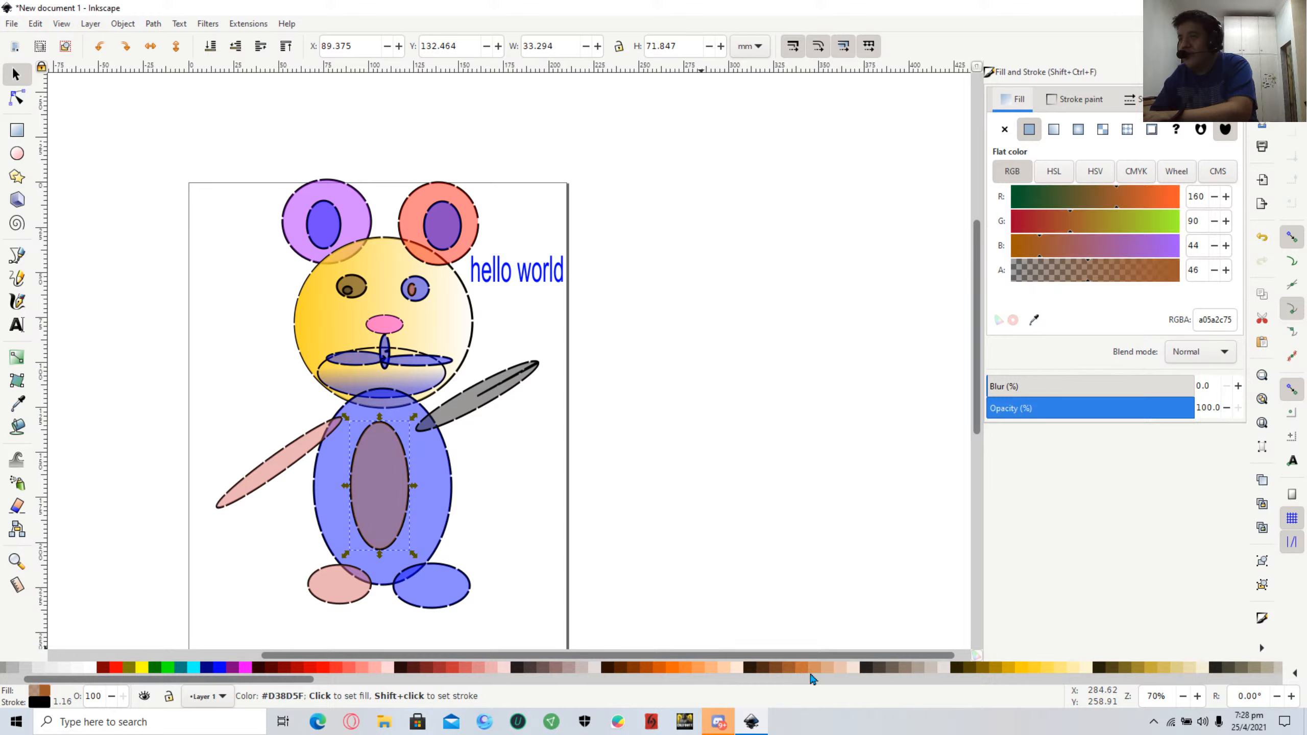
left_click(795, 667)
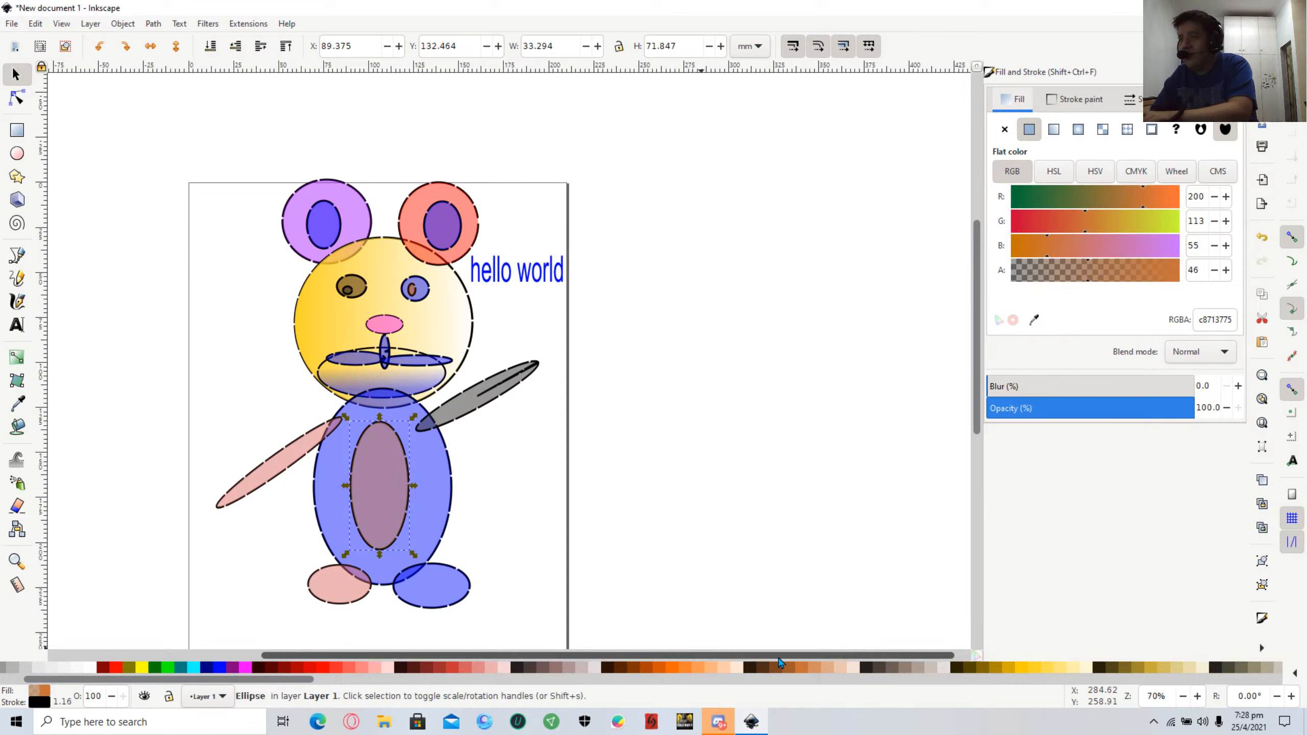
left_click(632, 678)
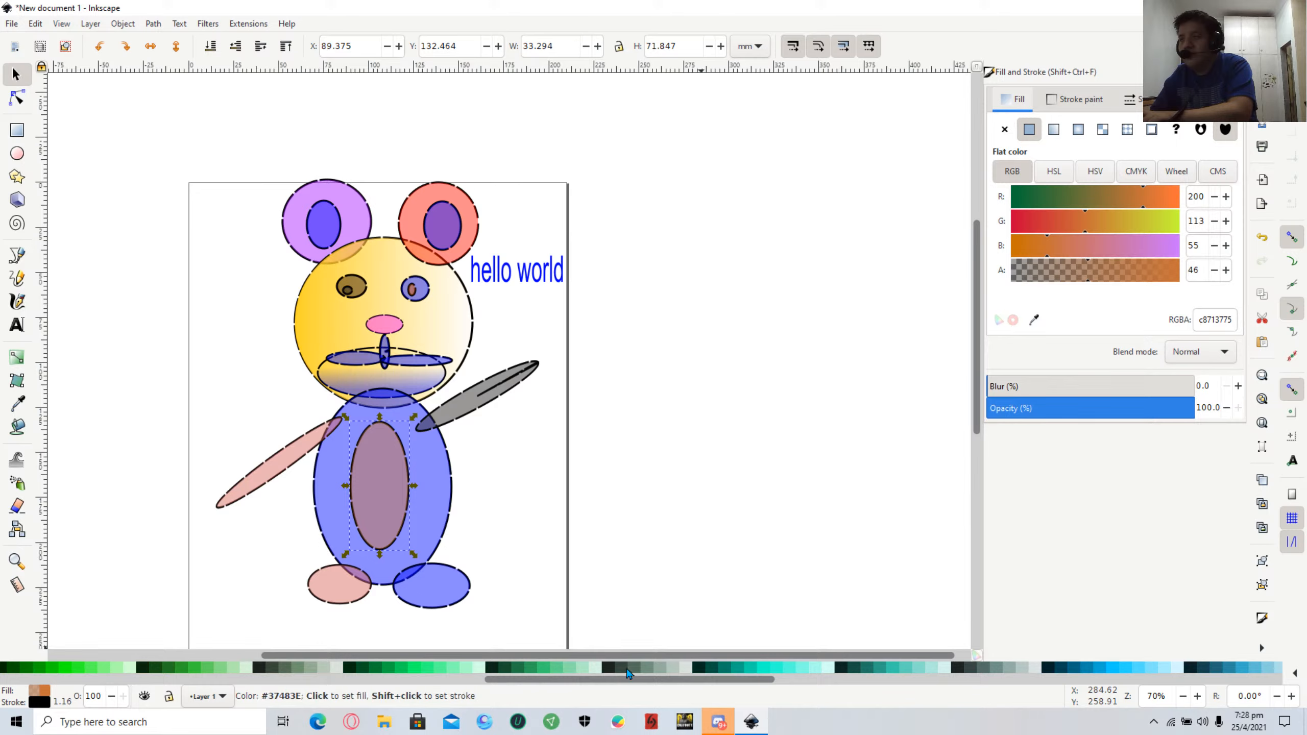
left_click_drag(665, 682, 327, 680)
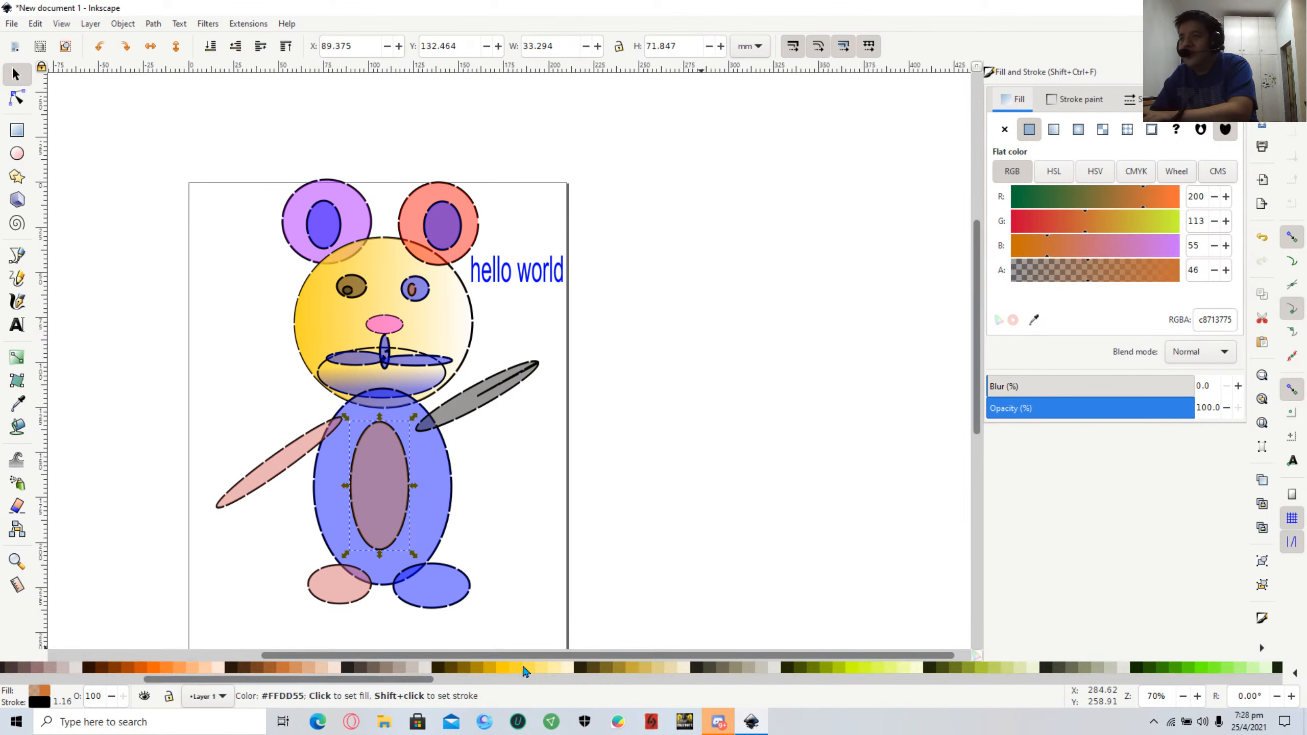
left_click(502, 680)
left_click(503, 667)
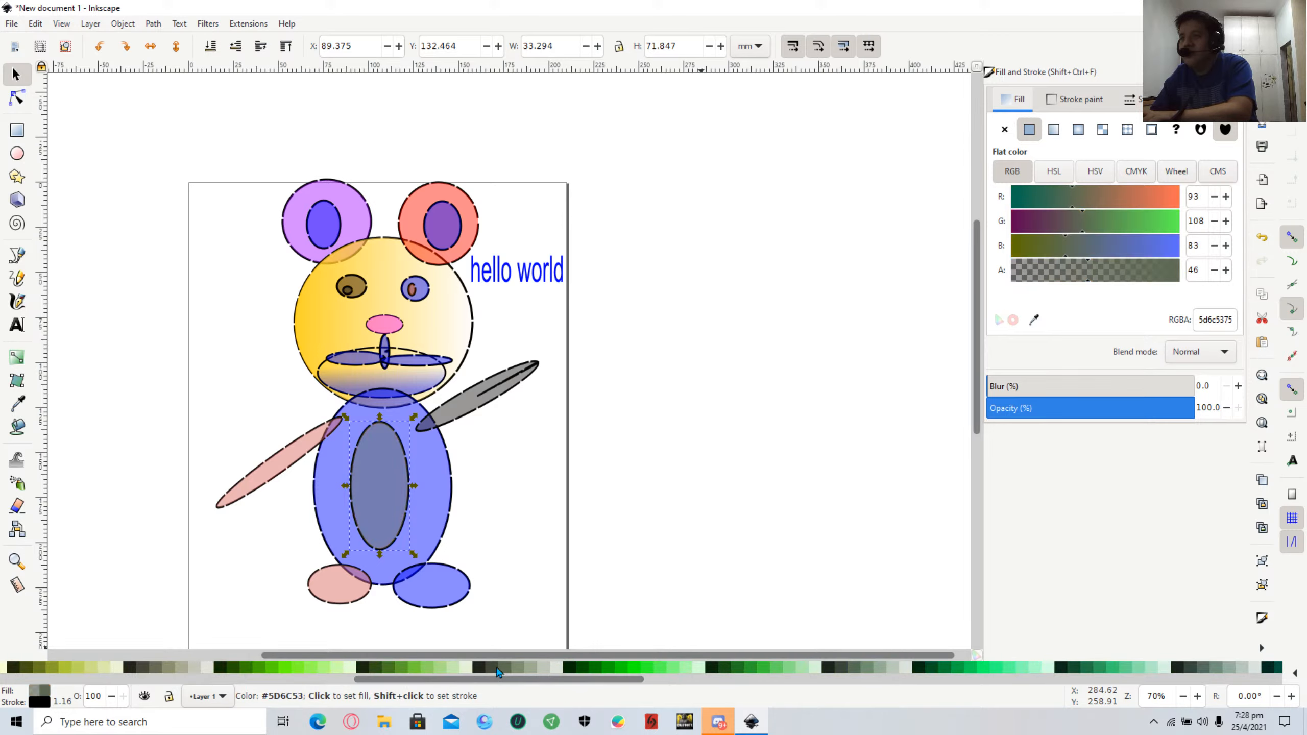
left_click(491, 667)
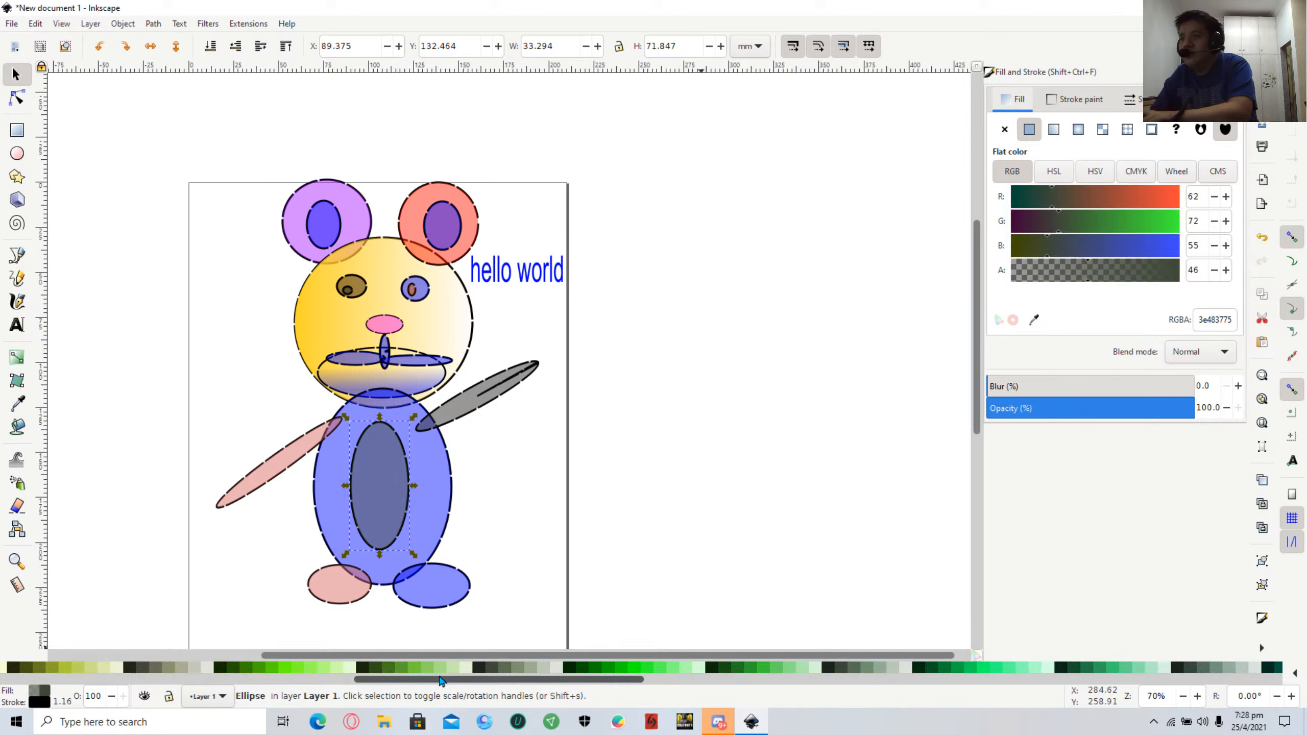
Fill the belly ellipse with yellow FFFF00.
left_click_drag(443, 684, 37, 678)
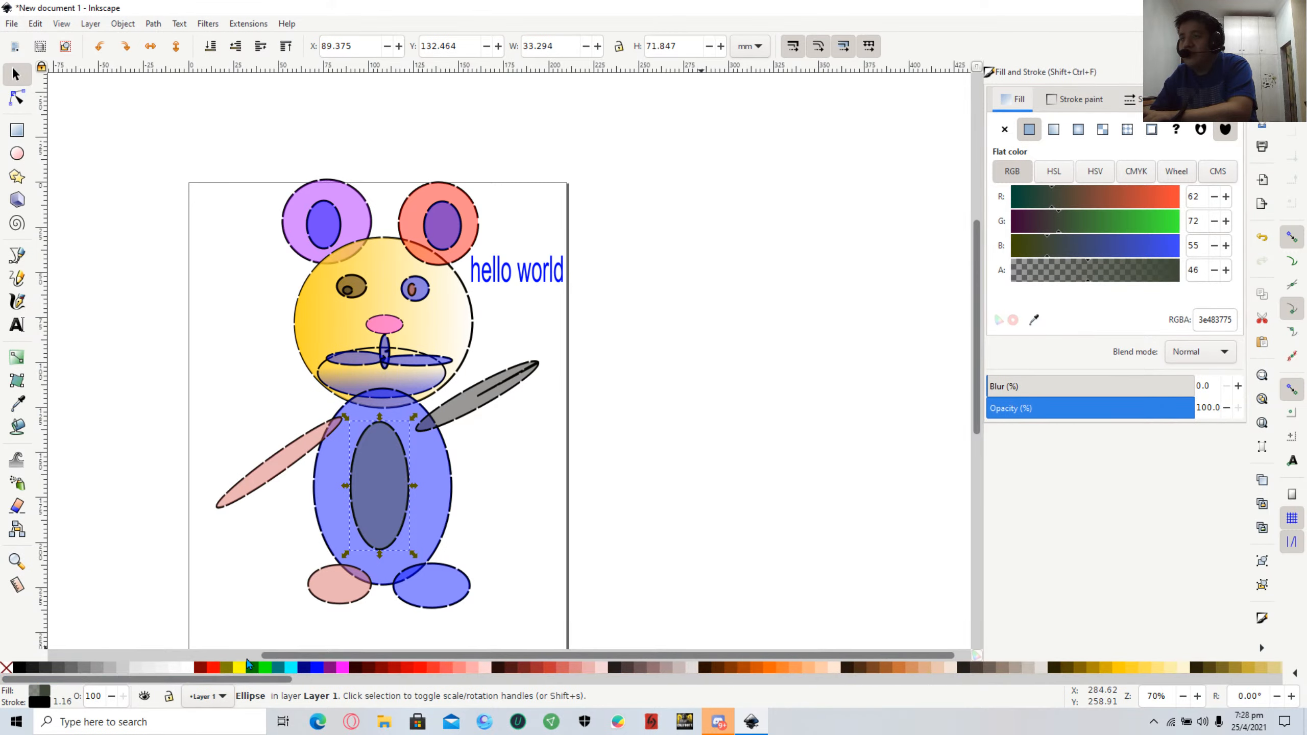
left_click(240, 669)
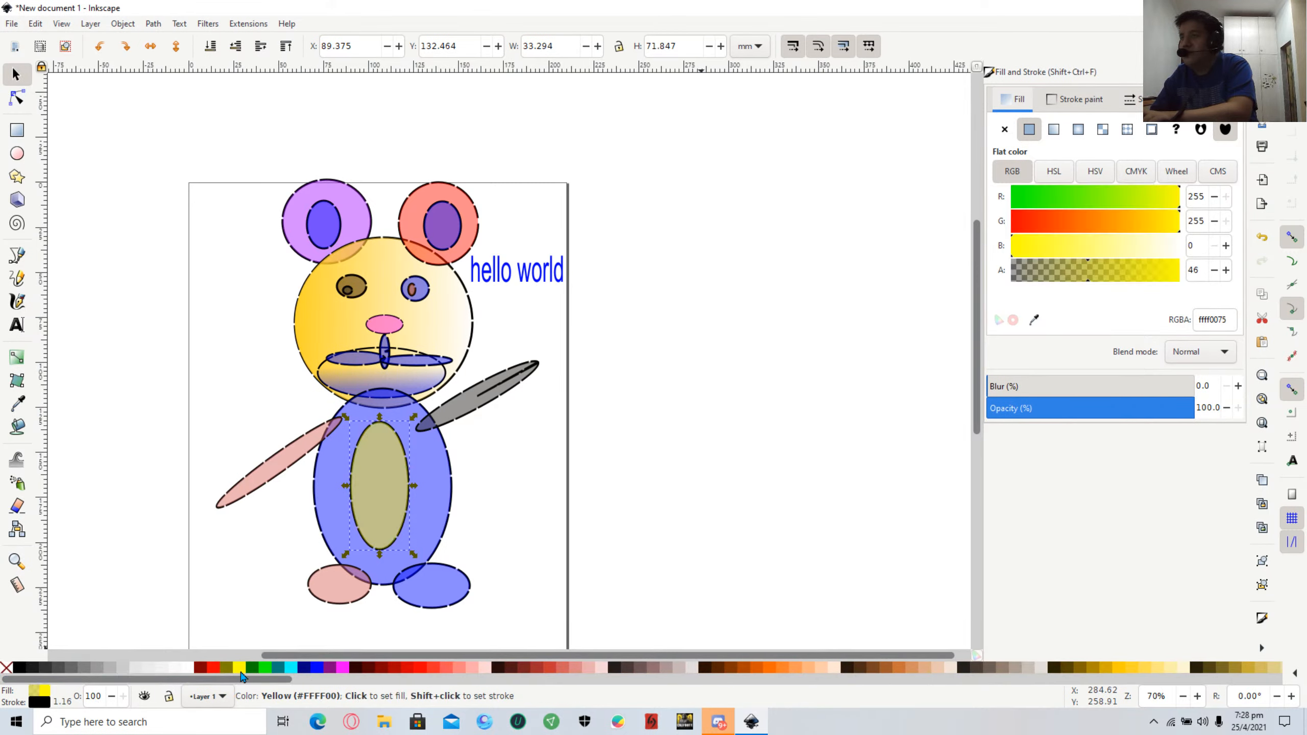
left_click(834, 438)
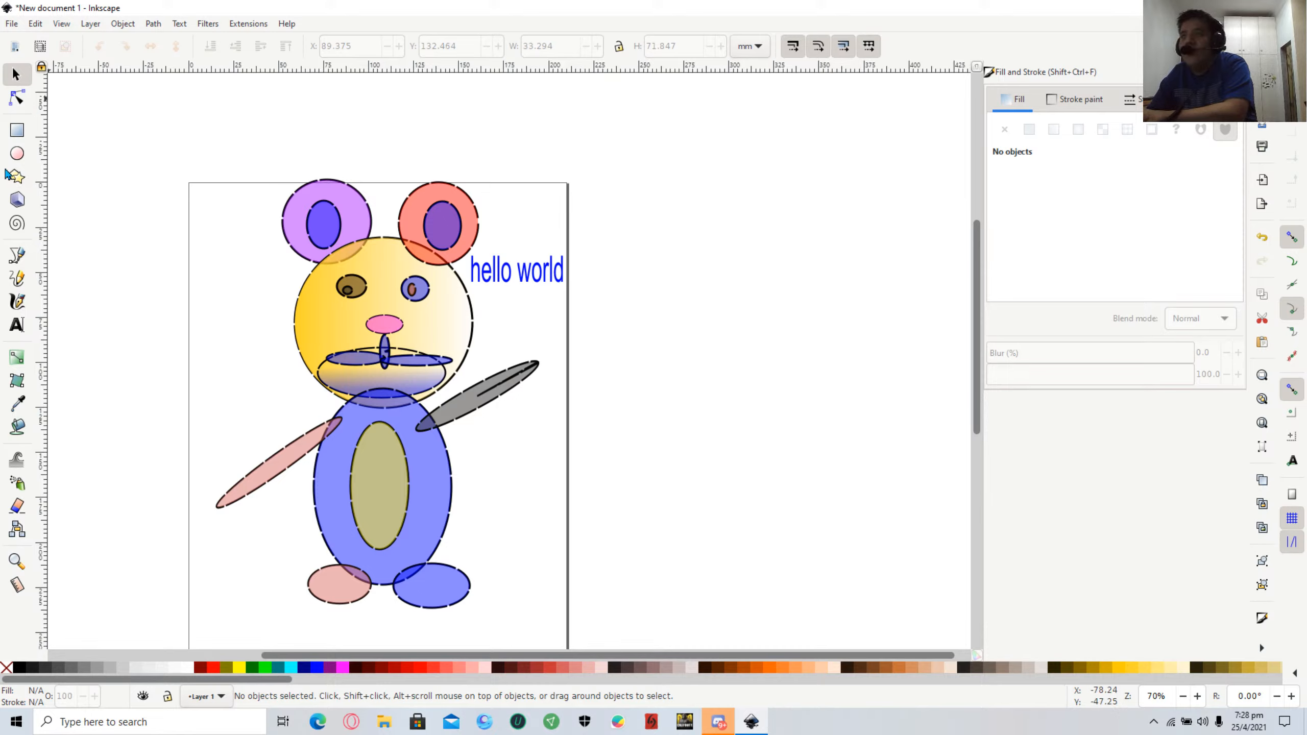
Draw three small yellow ellipses as a vertical row of buttons on the belly, the lowest with radii of about 5.5 and 3.8 mm.
left_click(17, 157)
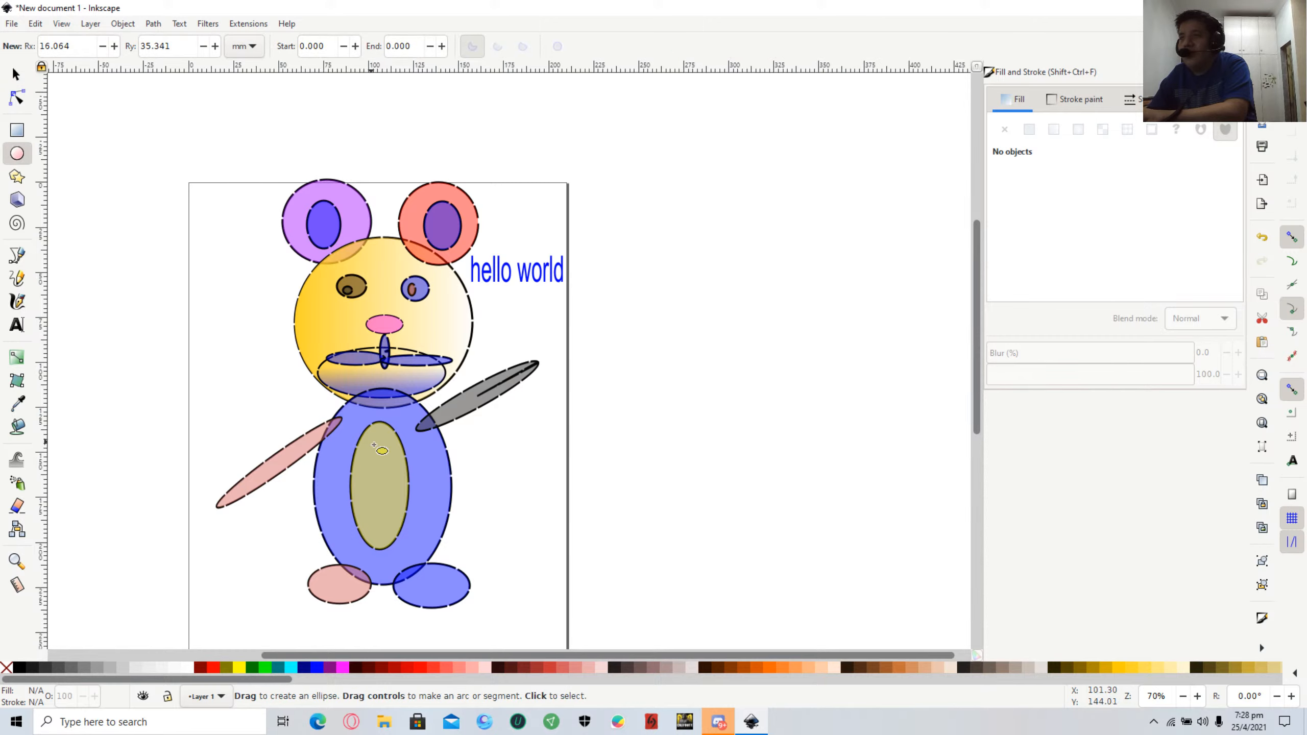
mouse_move(370, 441)
left_mouse_down()
mouse_move(387, 459)
mouse_move(371, 477)
mouse_move(395, 497)
mouse_move(398, 525)
left_mouse_up()
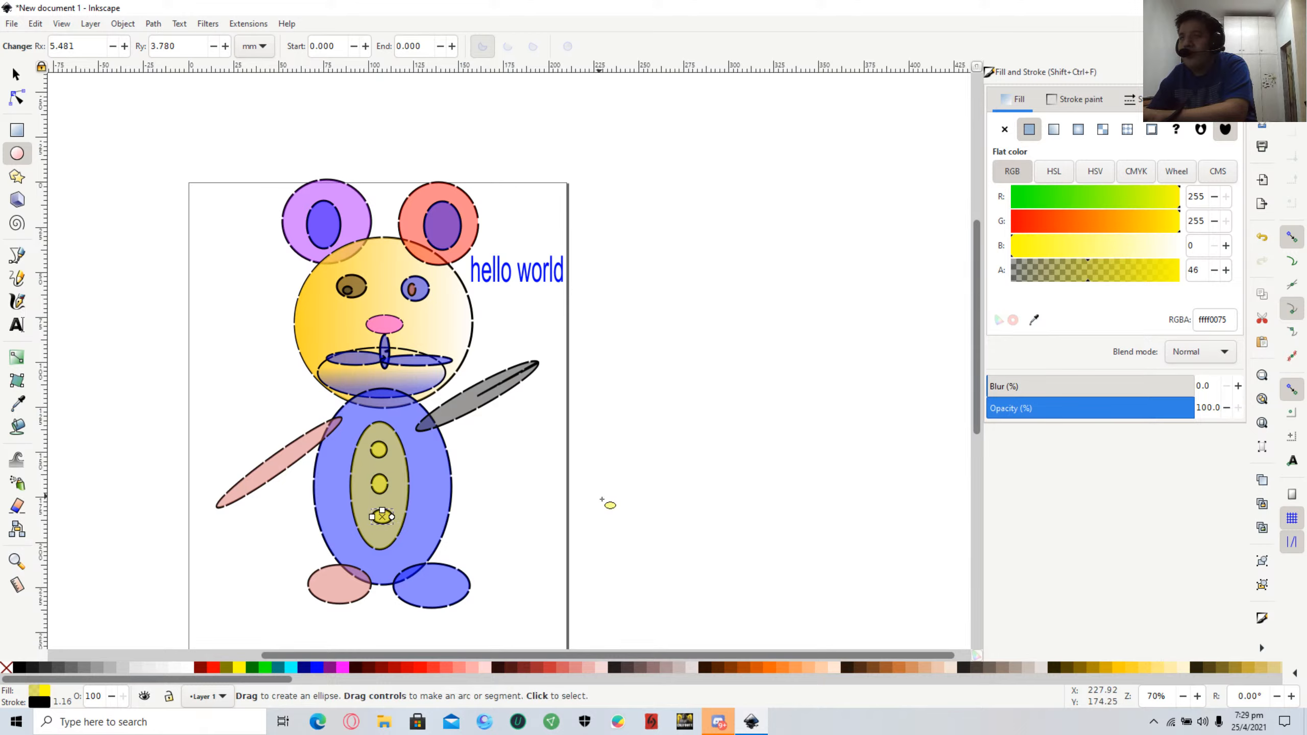
Move the three yellow belly buttons slightly lower, with the lowest at about X 99.6, Y 186.1 mm and the highest at about X 101.5, Y 149.1 mm.
left_click(573, 498)
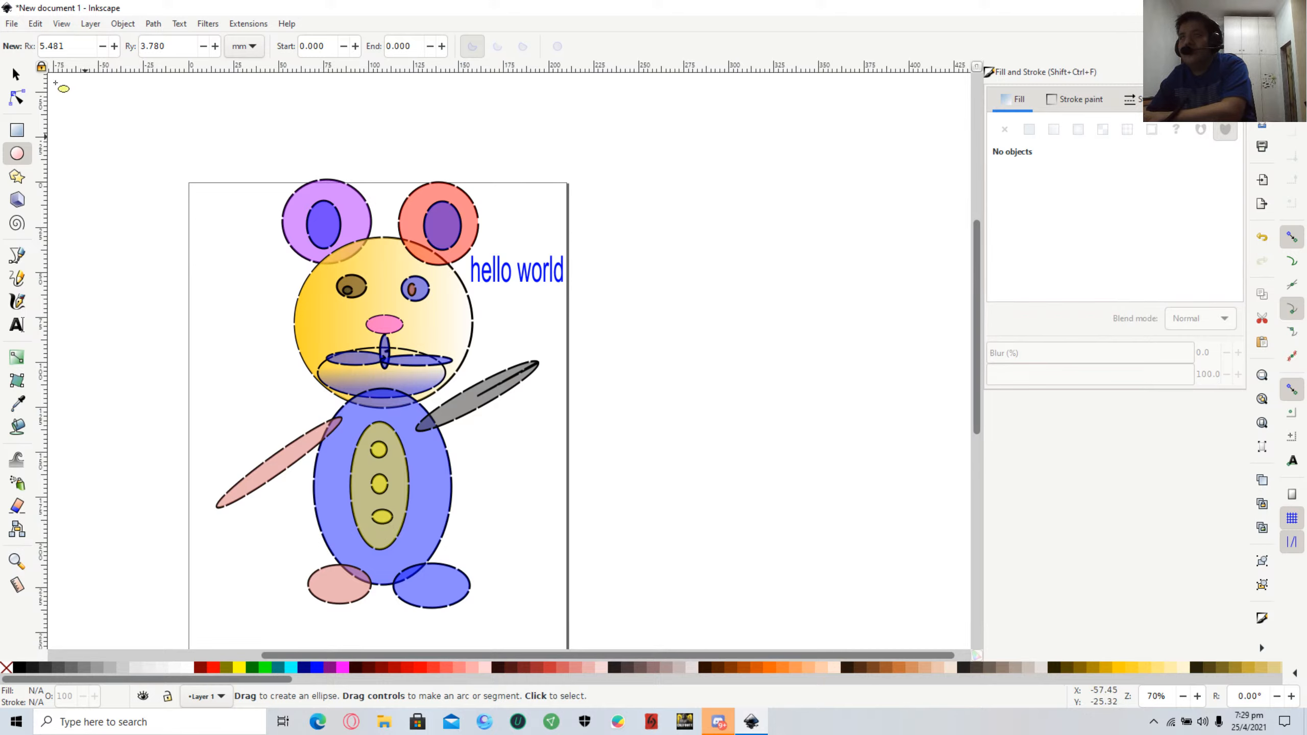
left_click(15, 75)
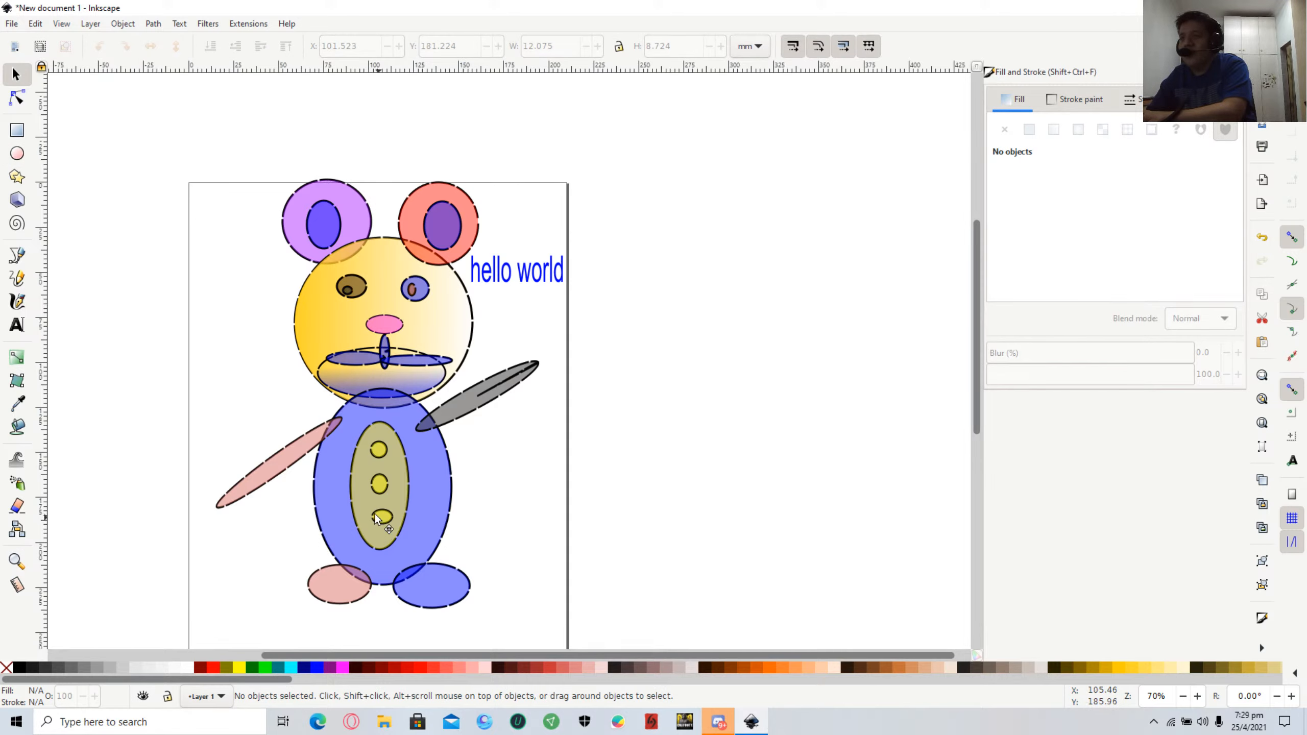
left_click_drag(375, 513, 378, 531)
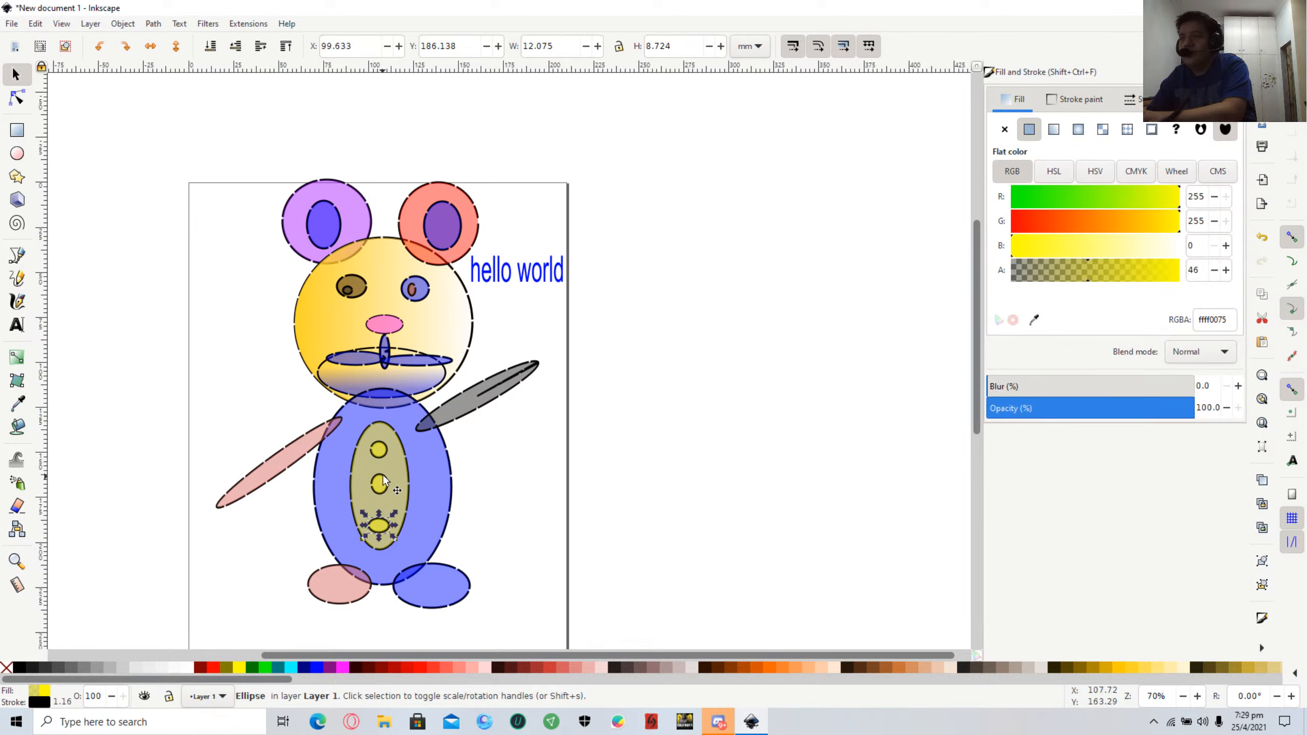
left_click_drag(377, 487, 378, 498)
left_click_drag(374, 453, 379, 467)
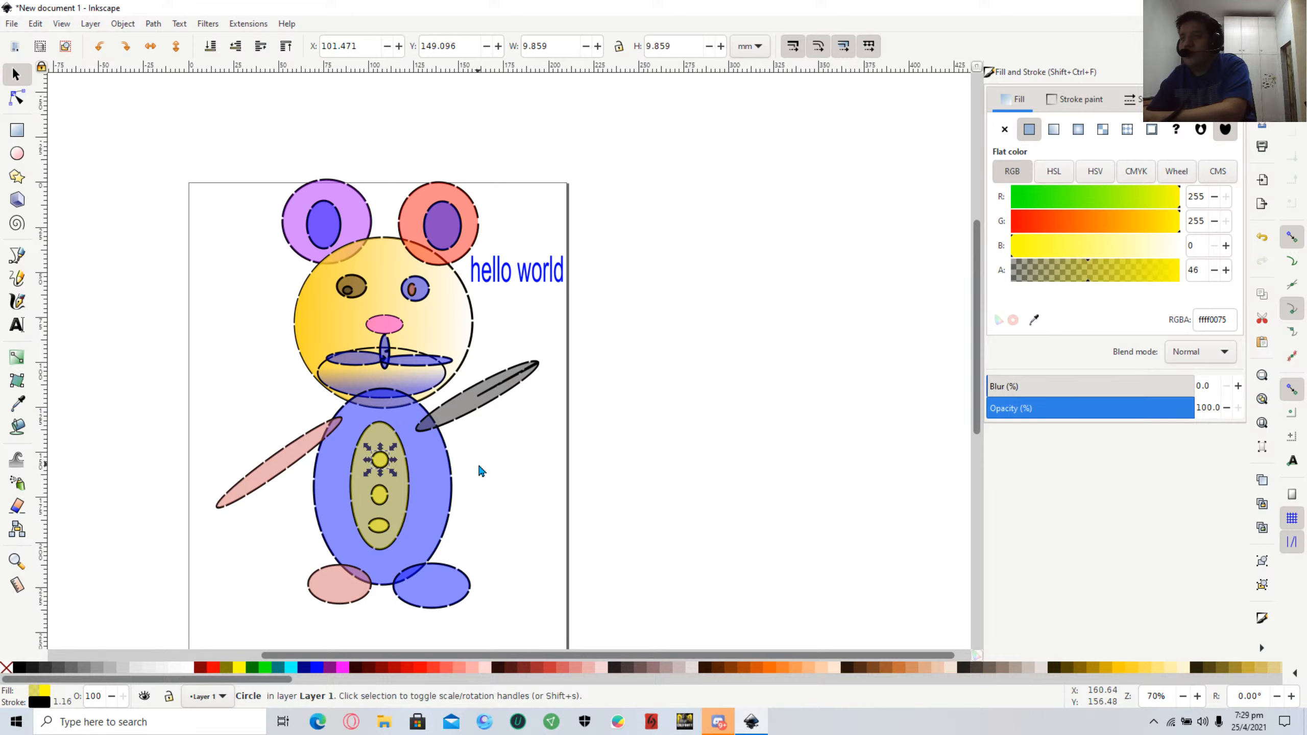
left_click(506, 464)
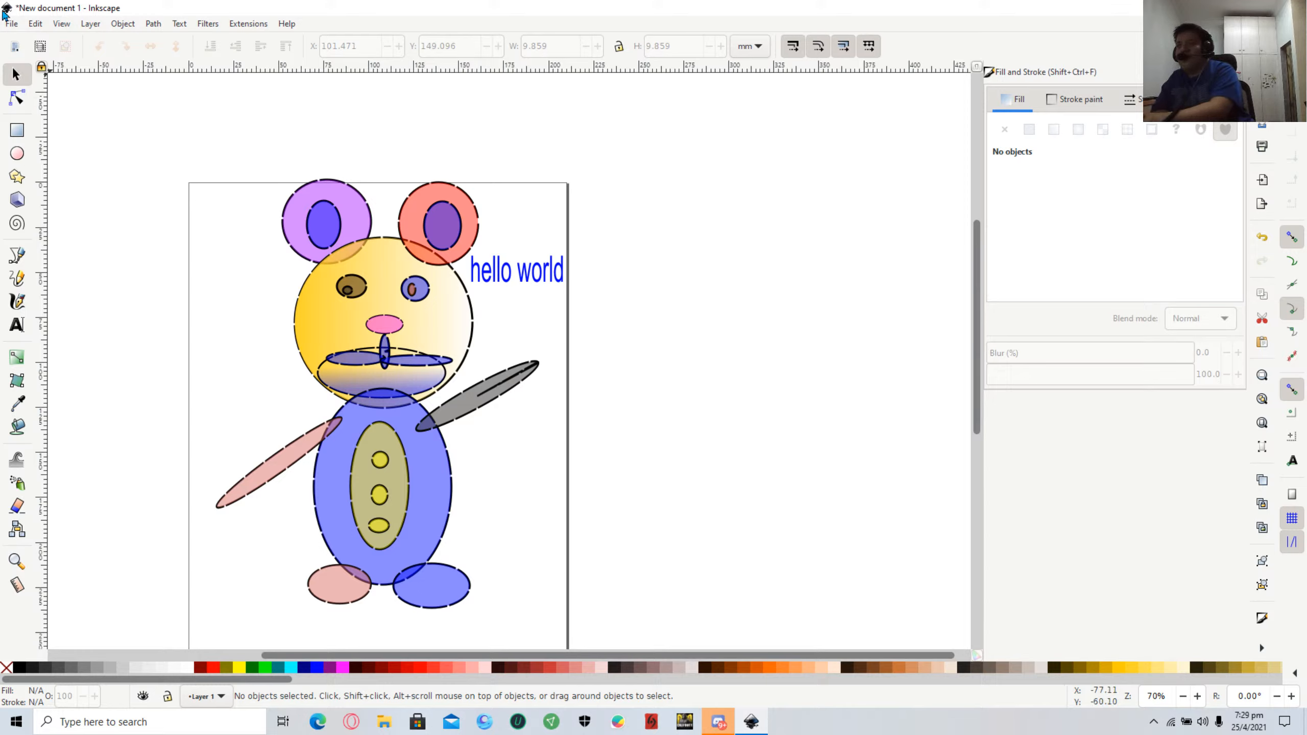
double_click(610, 8)
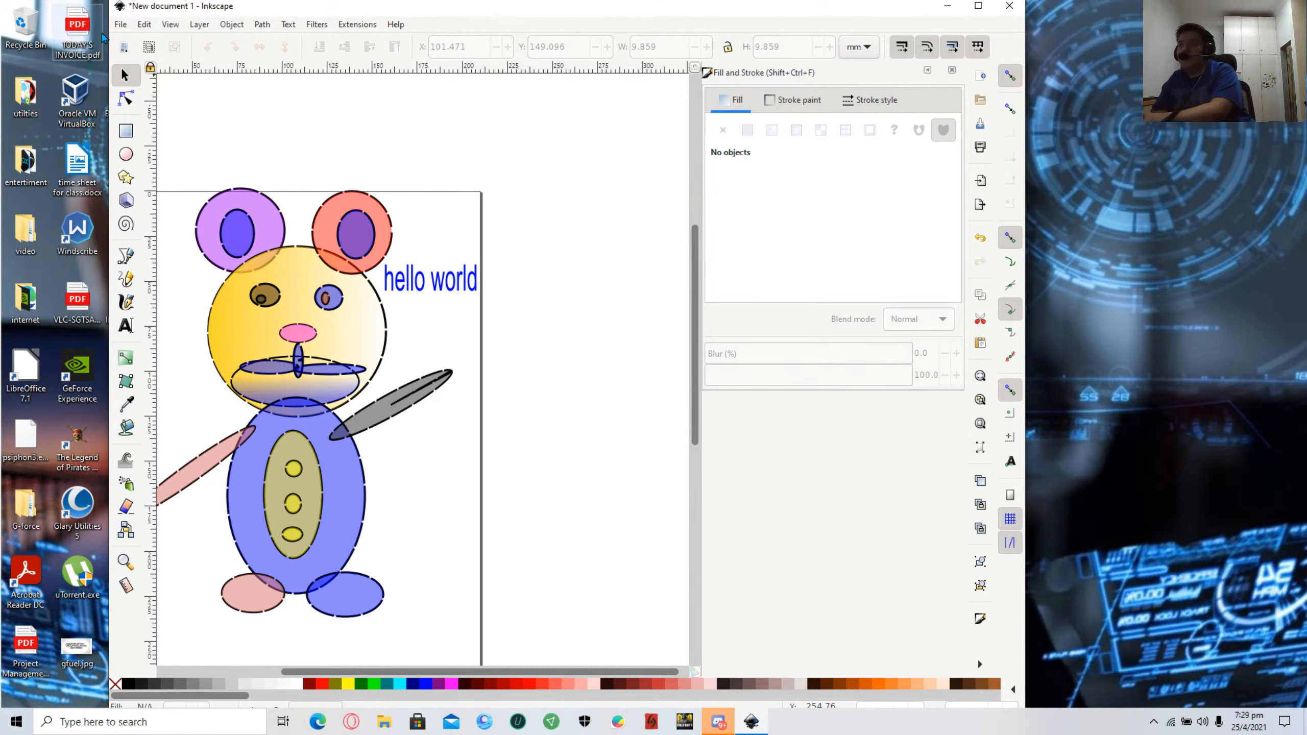
left_click(123, 26)
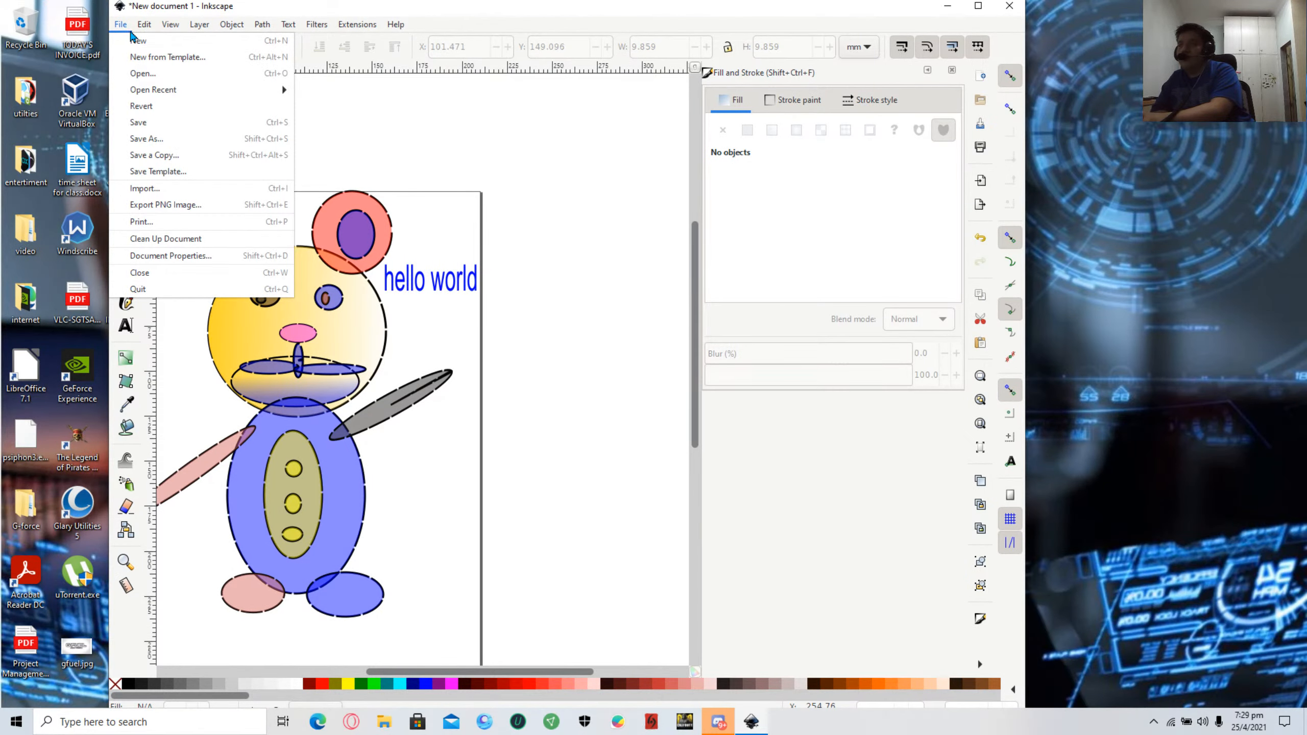
mouse_move(144, 24)
left_click(591, 313)
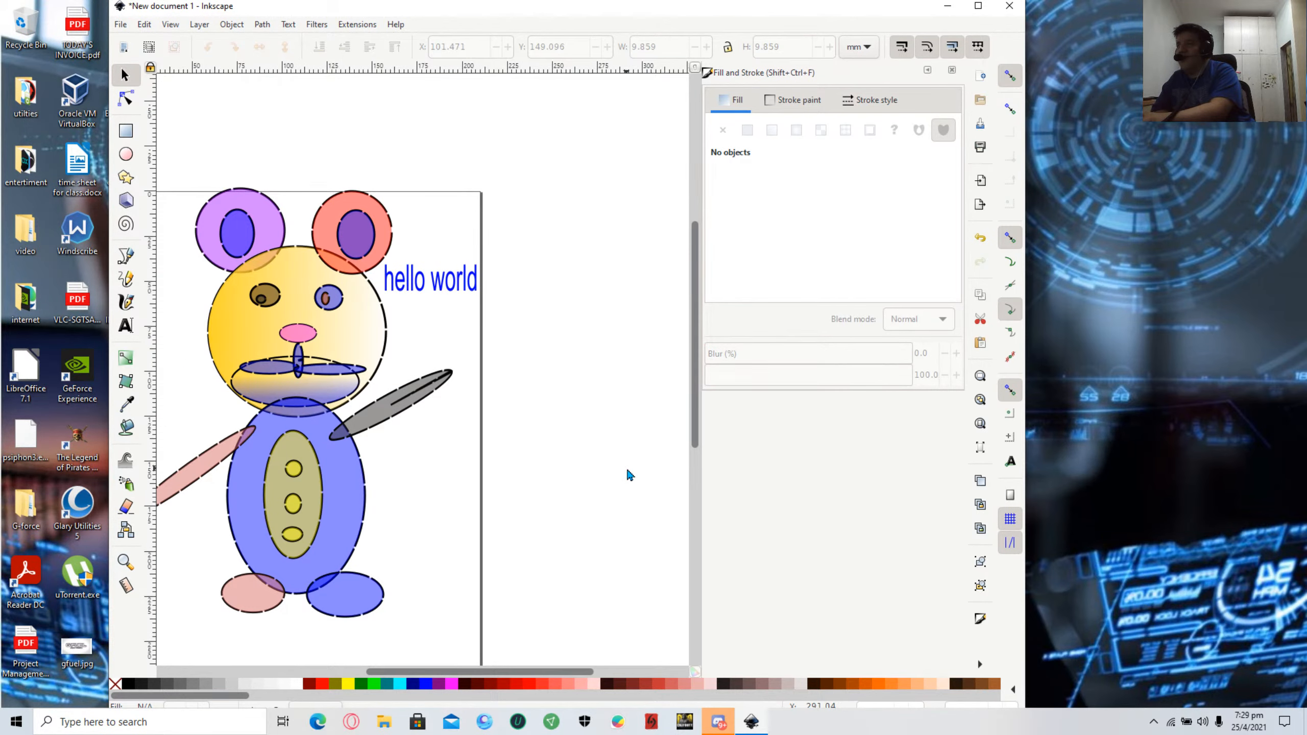
left_click(978, 6)
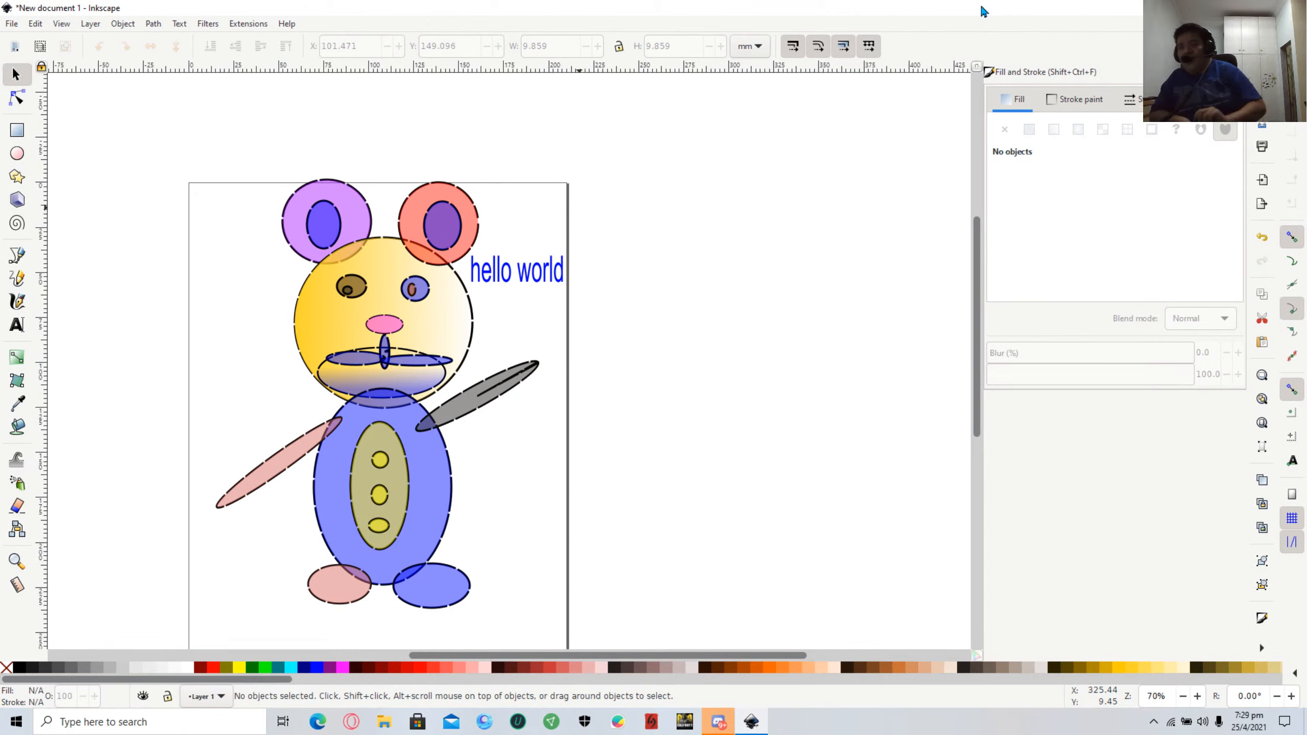
Capture a 558x658 pixel screenshot of the page area around the whole bear and save it to the Desktop as JPEG "teddy bear 2".
key("super+shift+s")
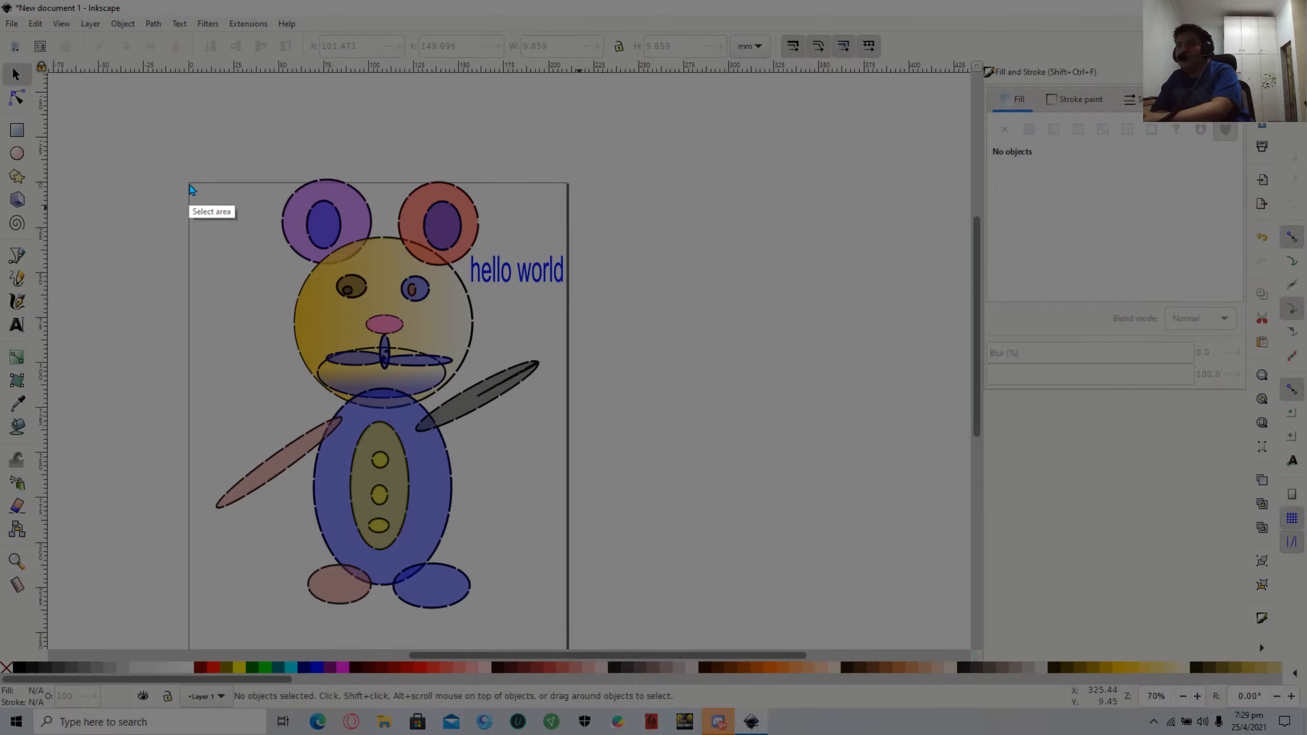
mouse_move(187, 178)
left_mouse_down()
mouse_move(475, 400)
mouse_move(597, 630)
mouse_move(647, 628)
mouse_move(568, 626)
left_mouse_up()
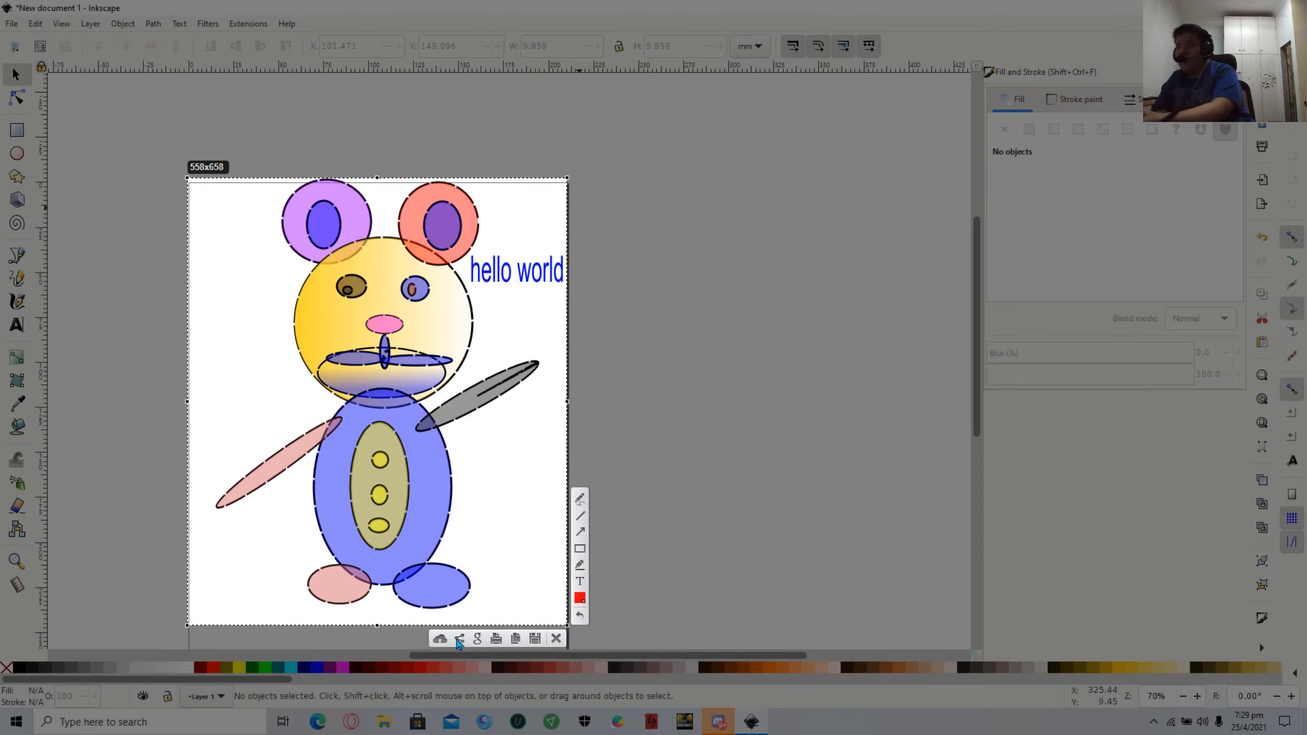
left_click(533, 640)
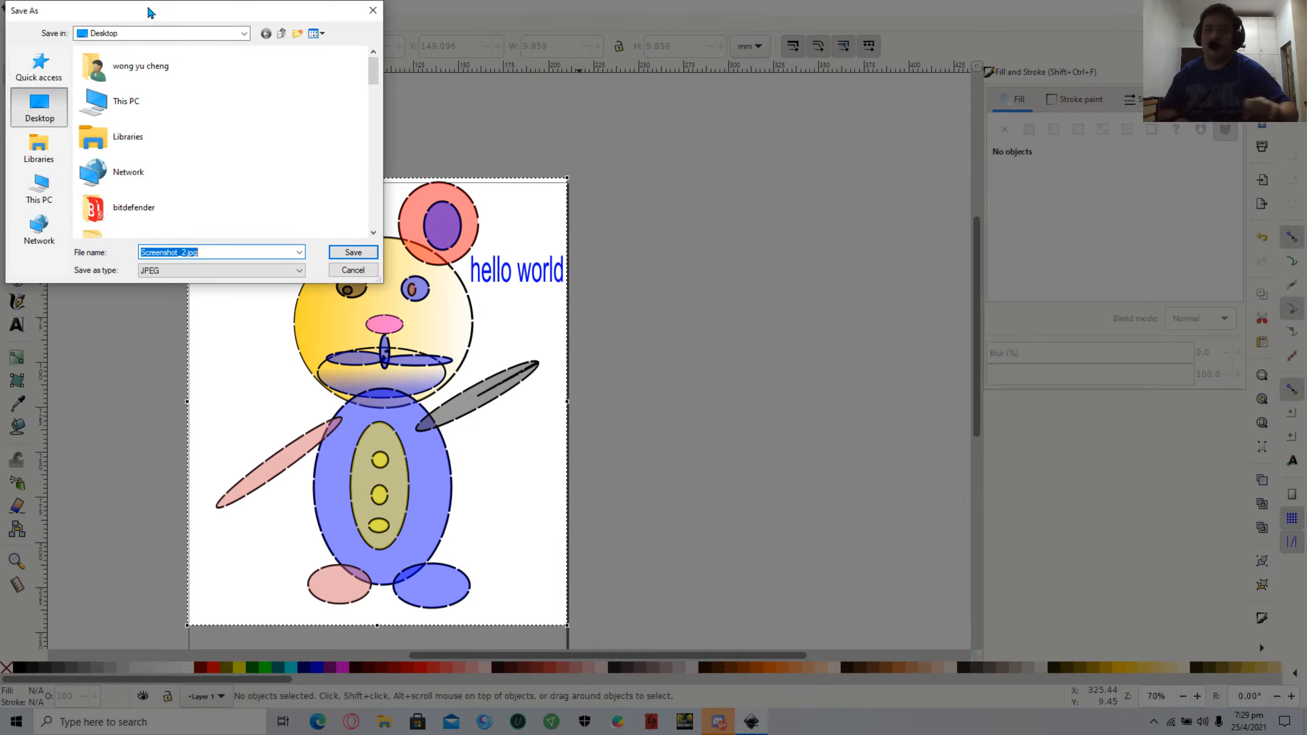
key("BackSpace")
type("tedd")
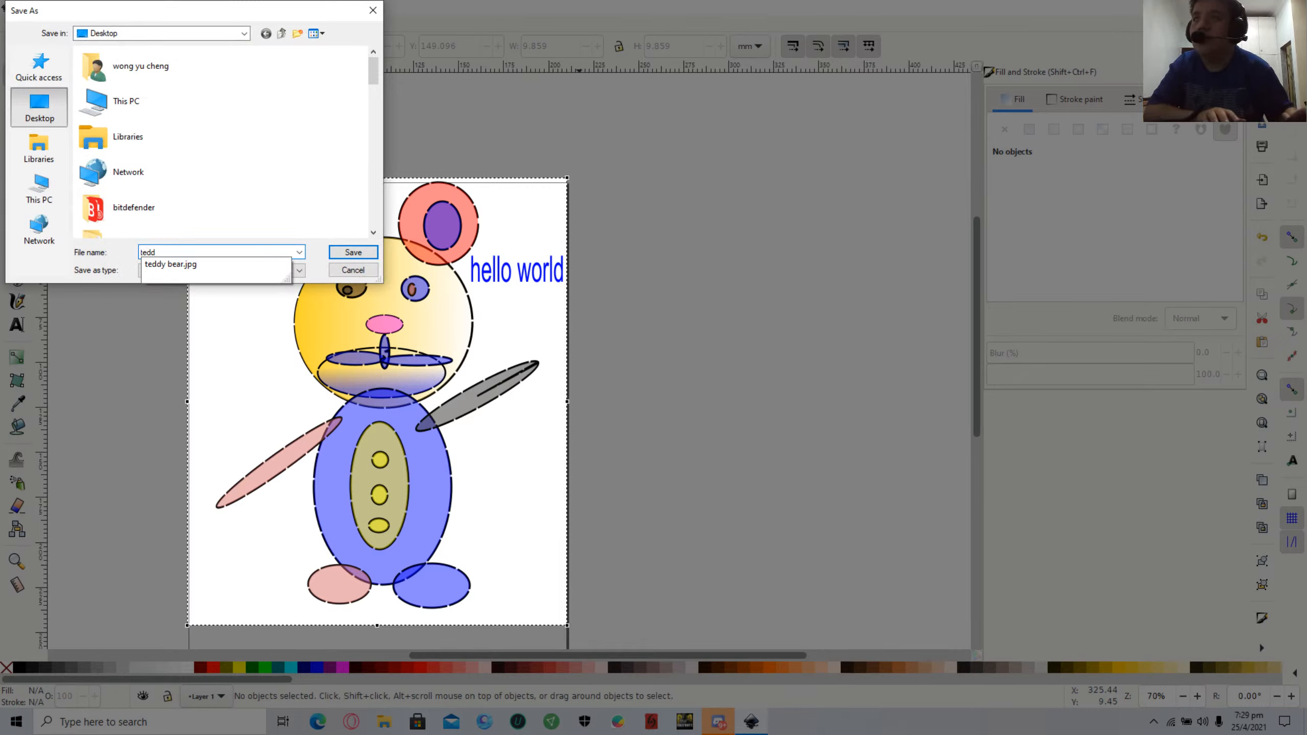
key("Down")
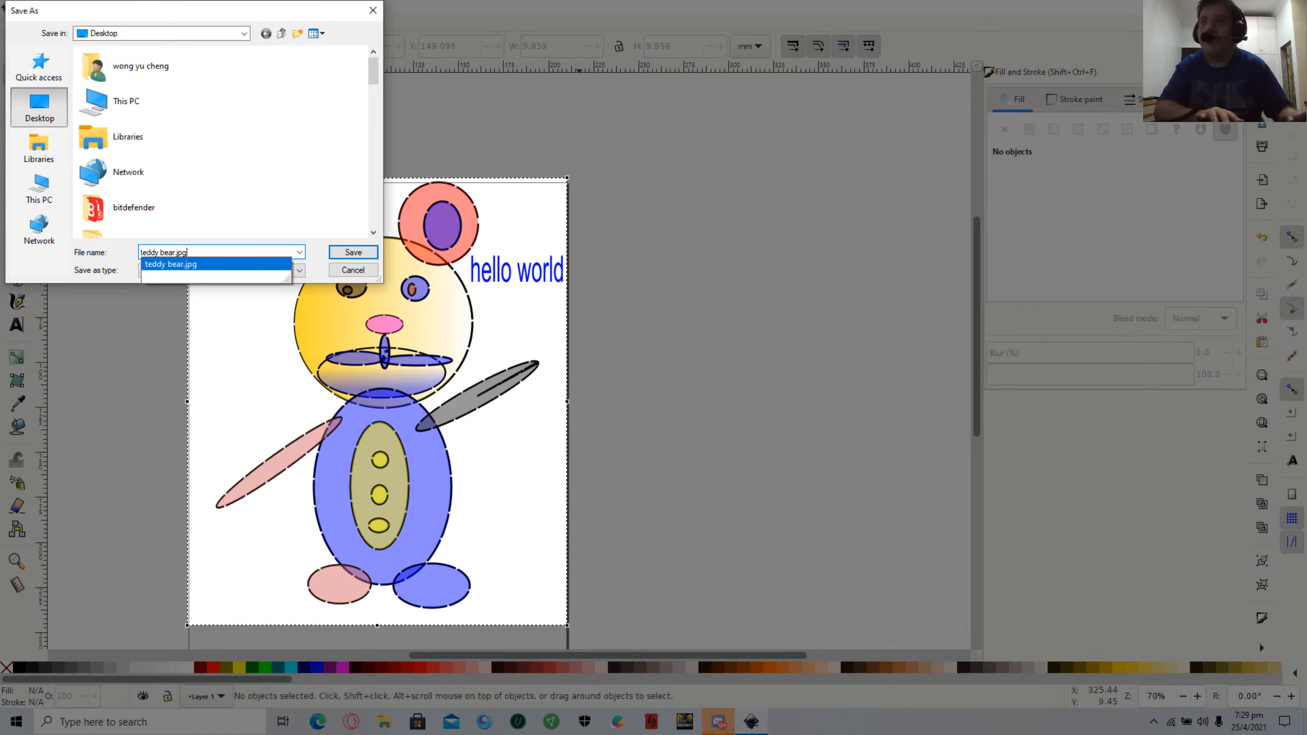
key("BackSpace")
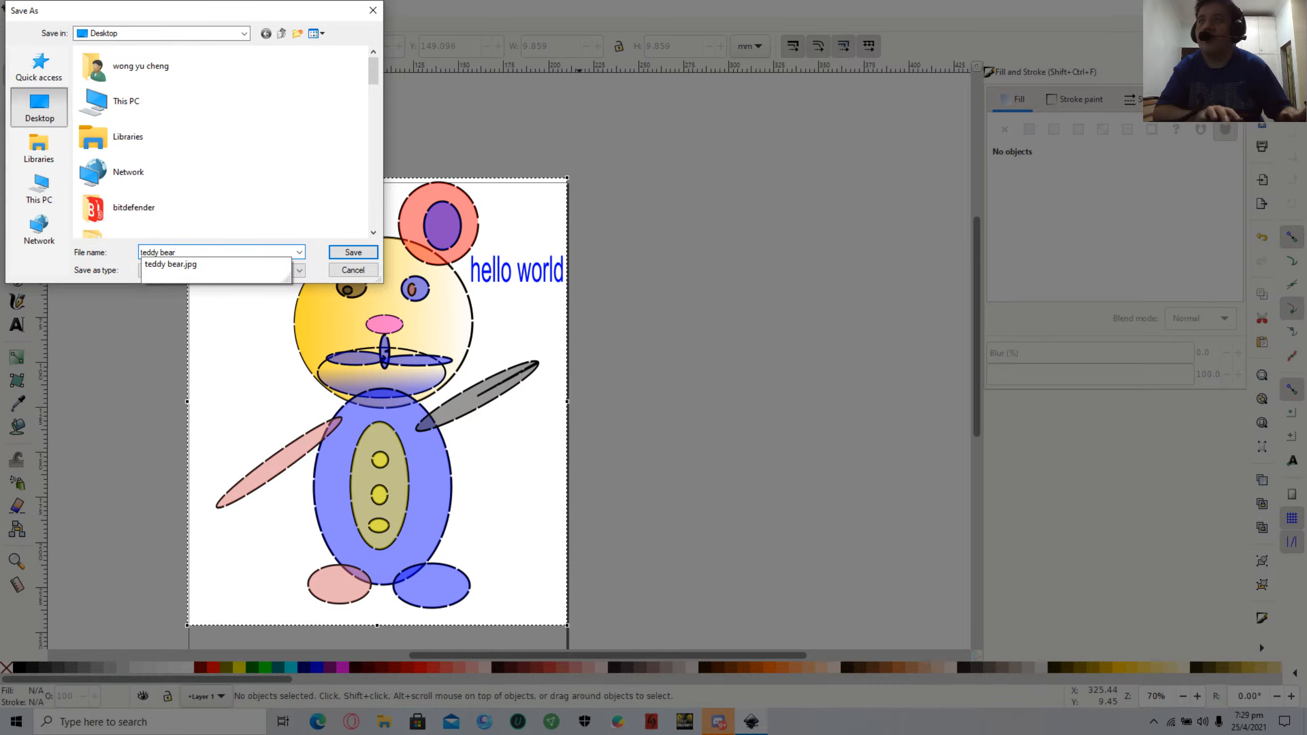
type("2")
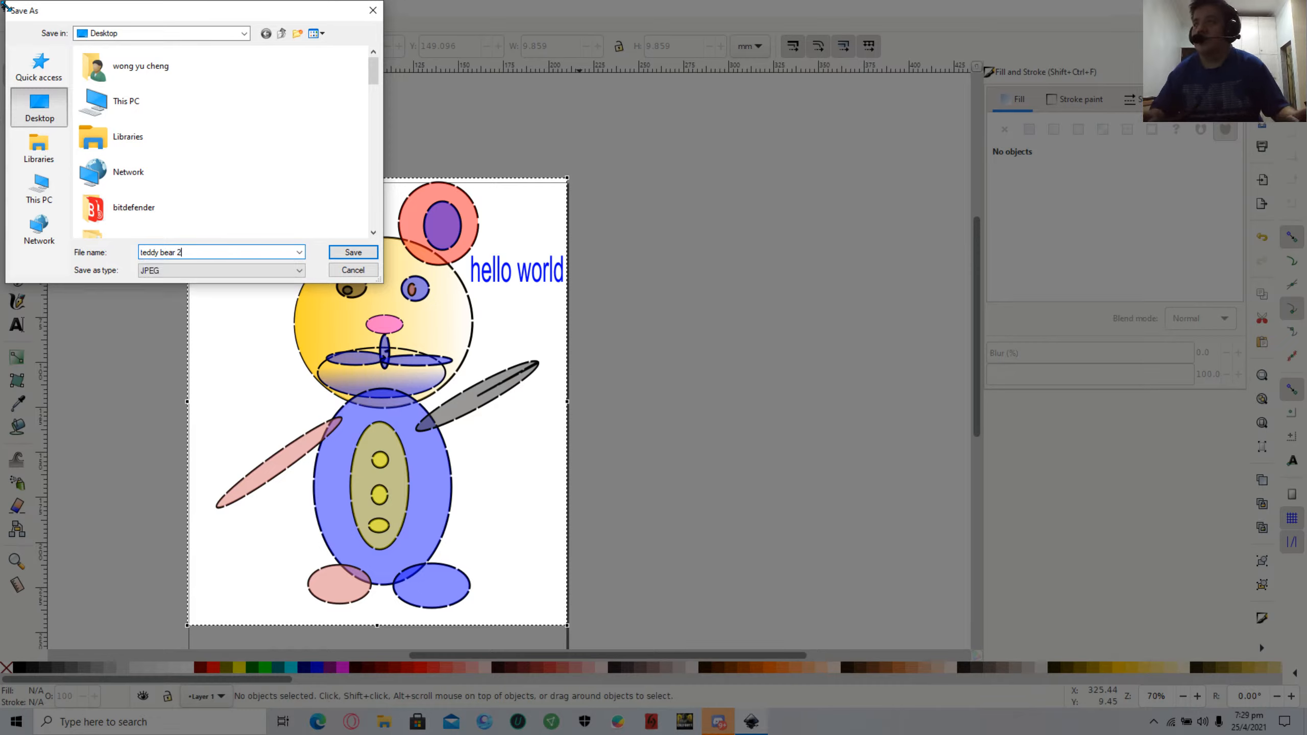
left_click(350, 257)
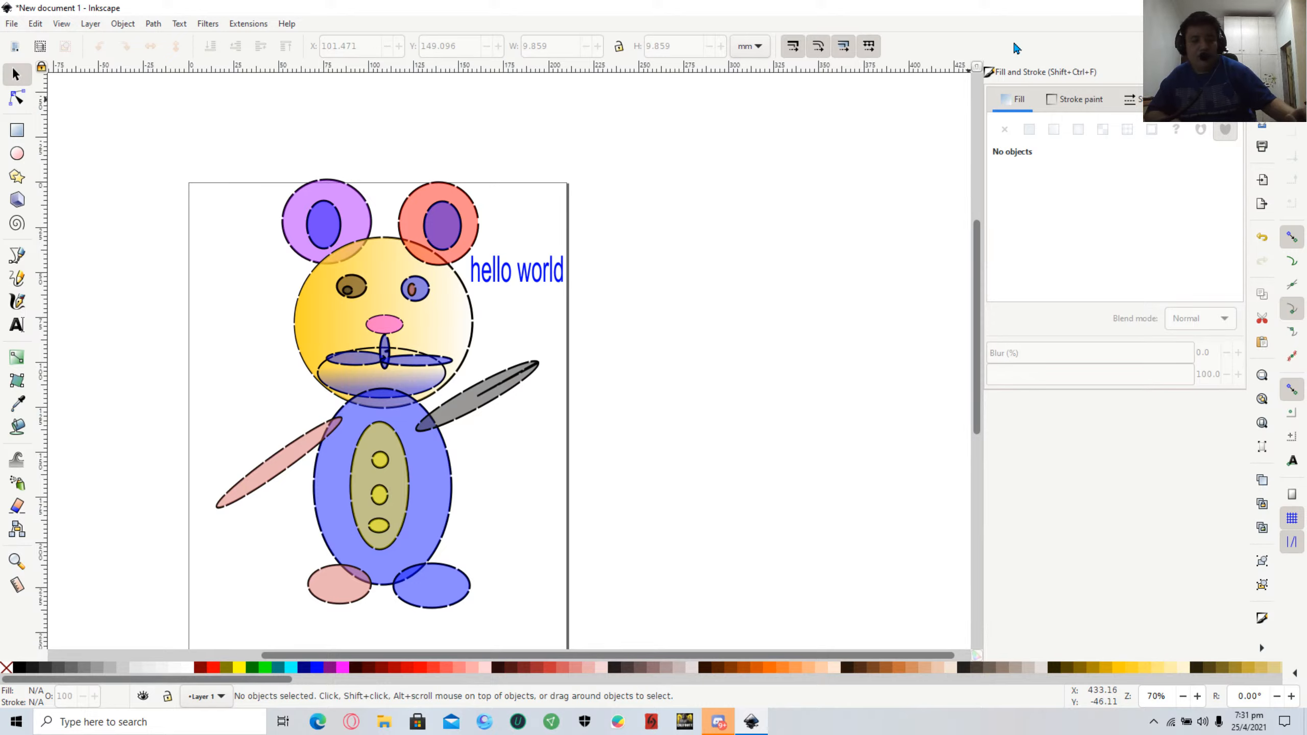
Start saving the bear drawing document.
key("ctrl+s")
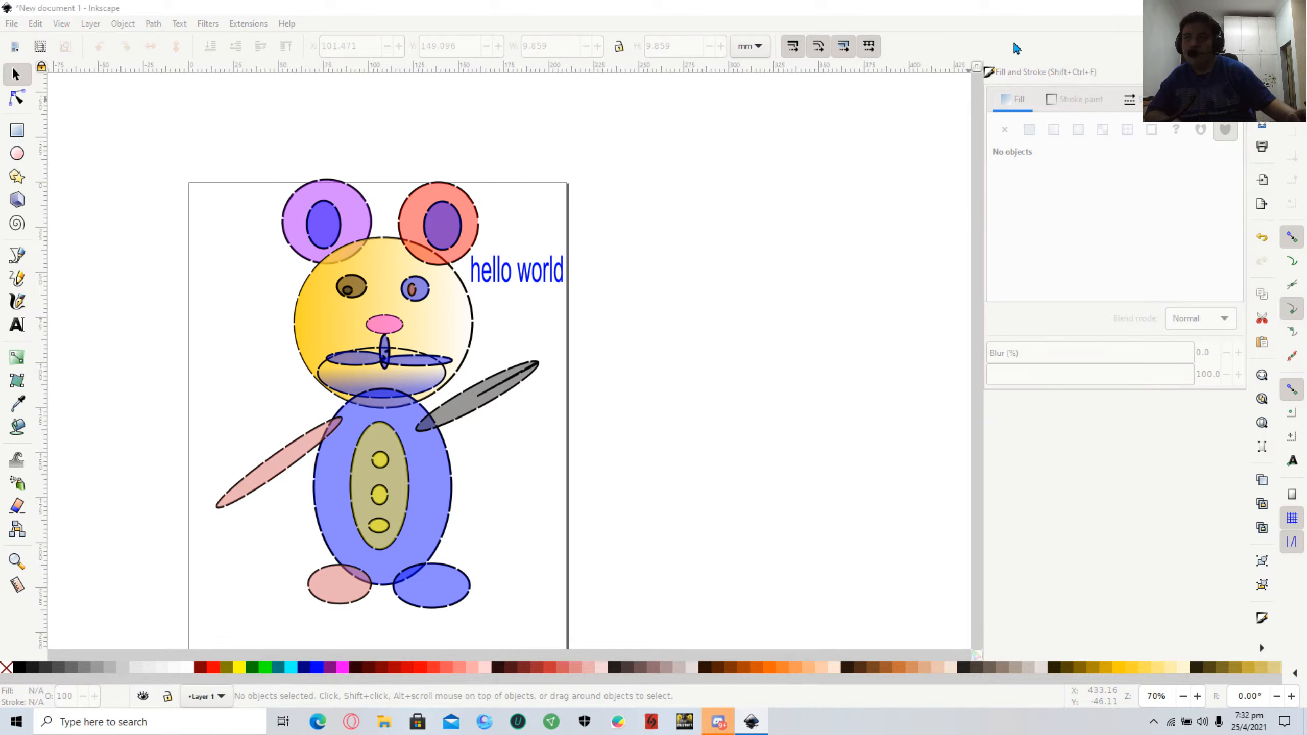